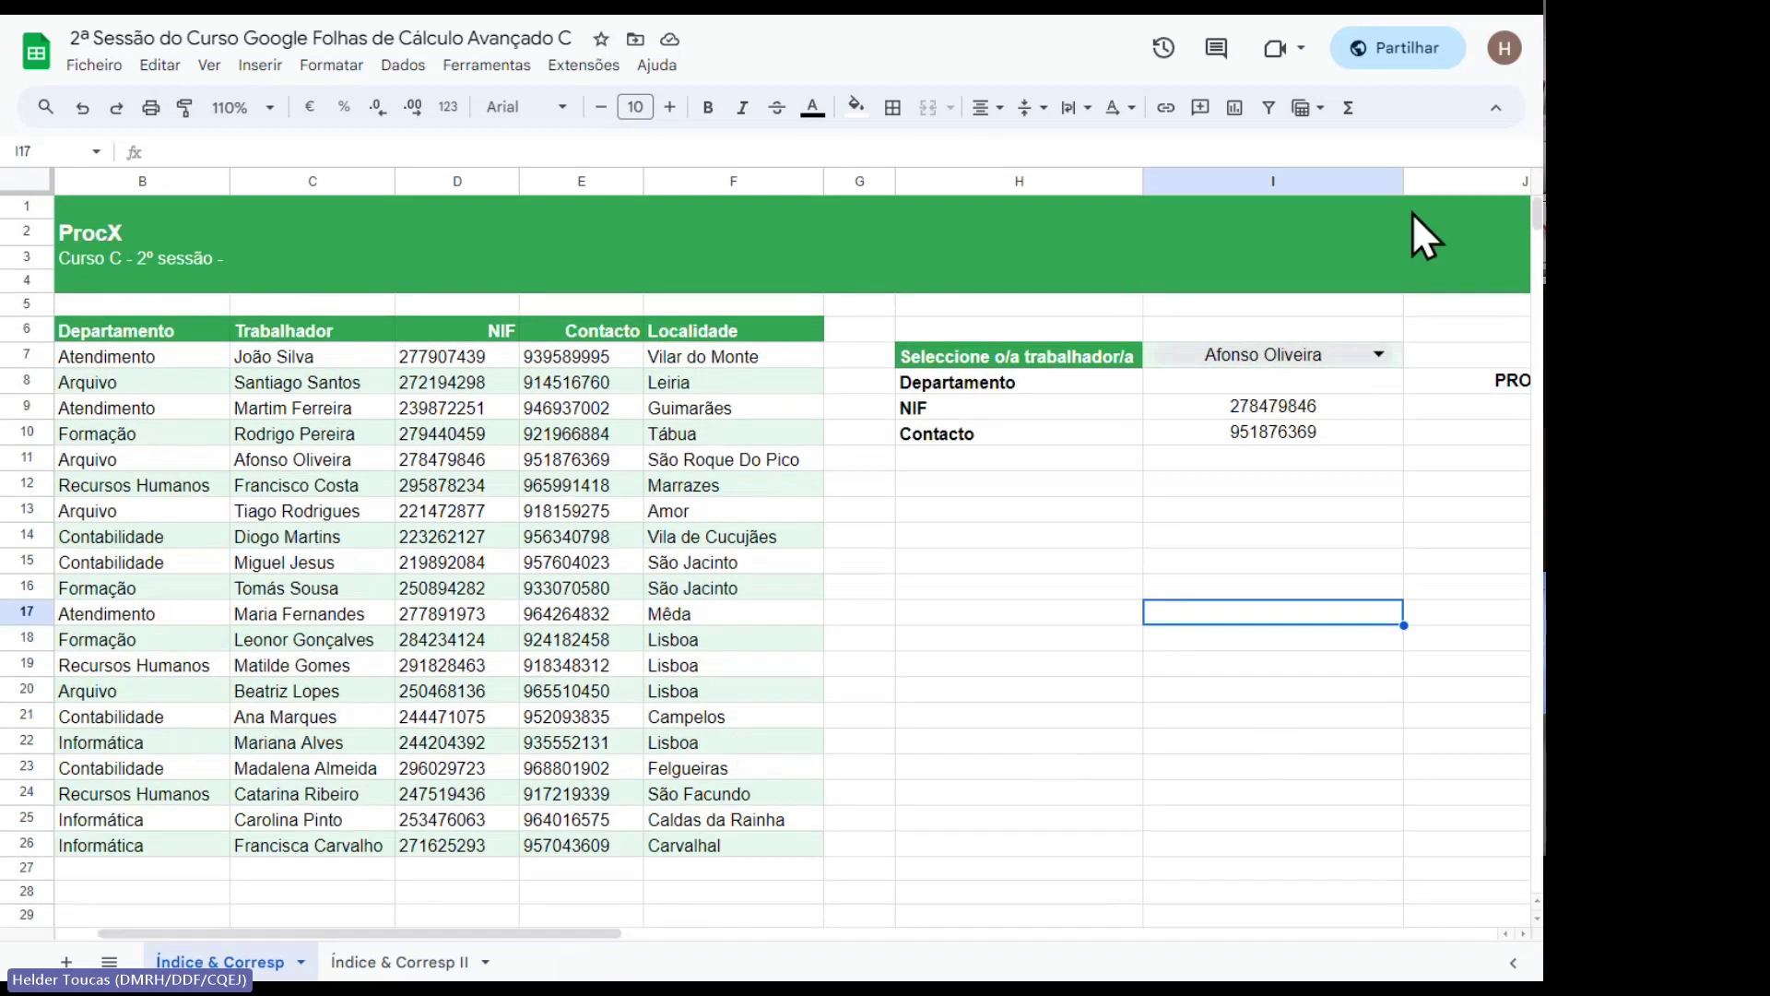
Narrow column I and clear the PROCV label in J8 and the NIF and Contacto results in I9:I10.
{"action": "left_click_drag", "start_coordinate": [1403, 181], "coordinate": [1331, 184]}
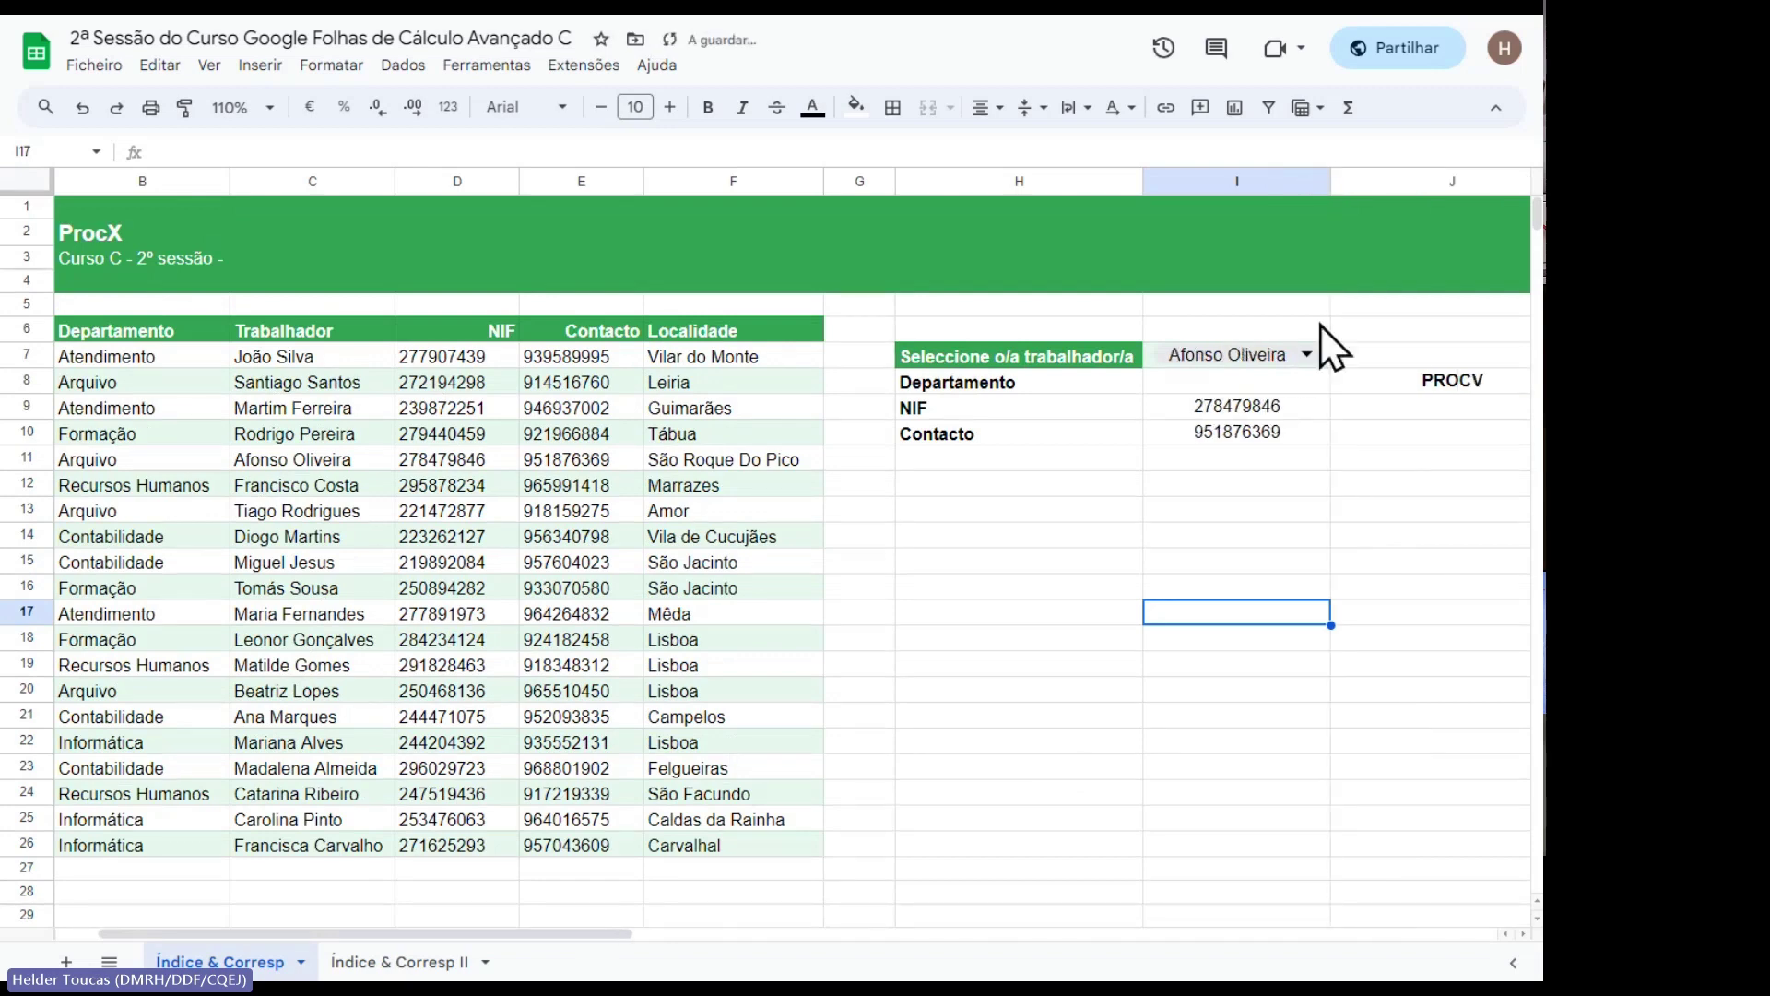
{"action": "left_click", "coordinate": [1401, 378]}
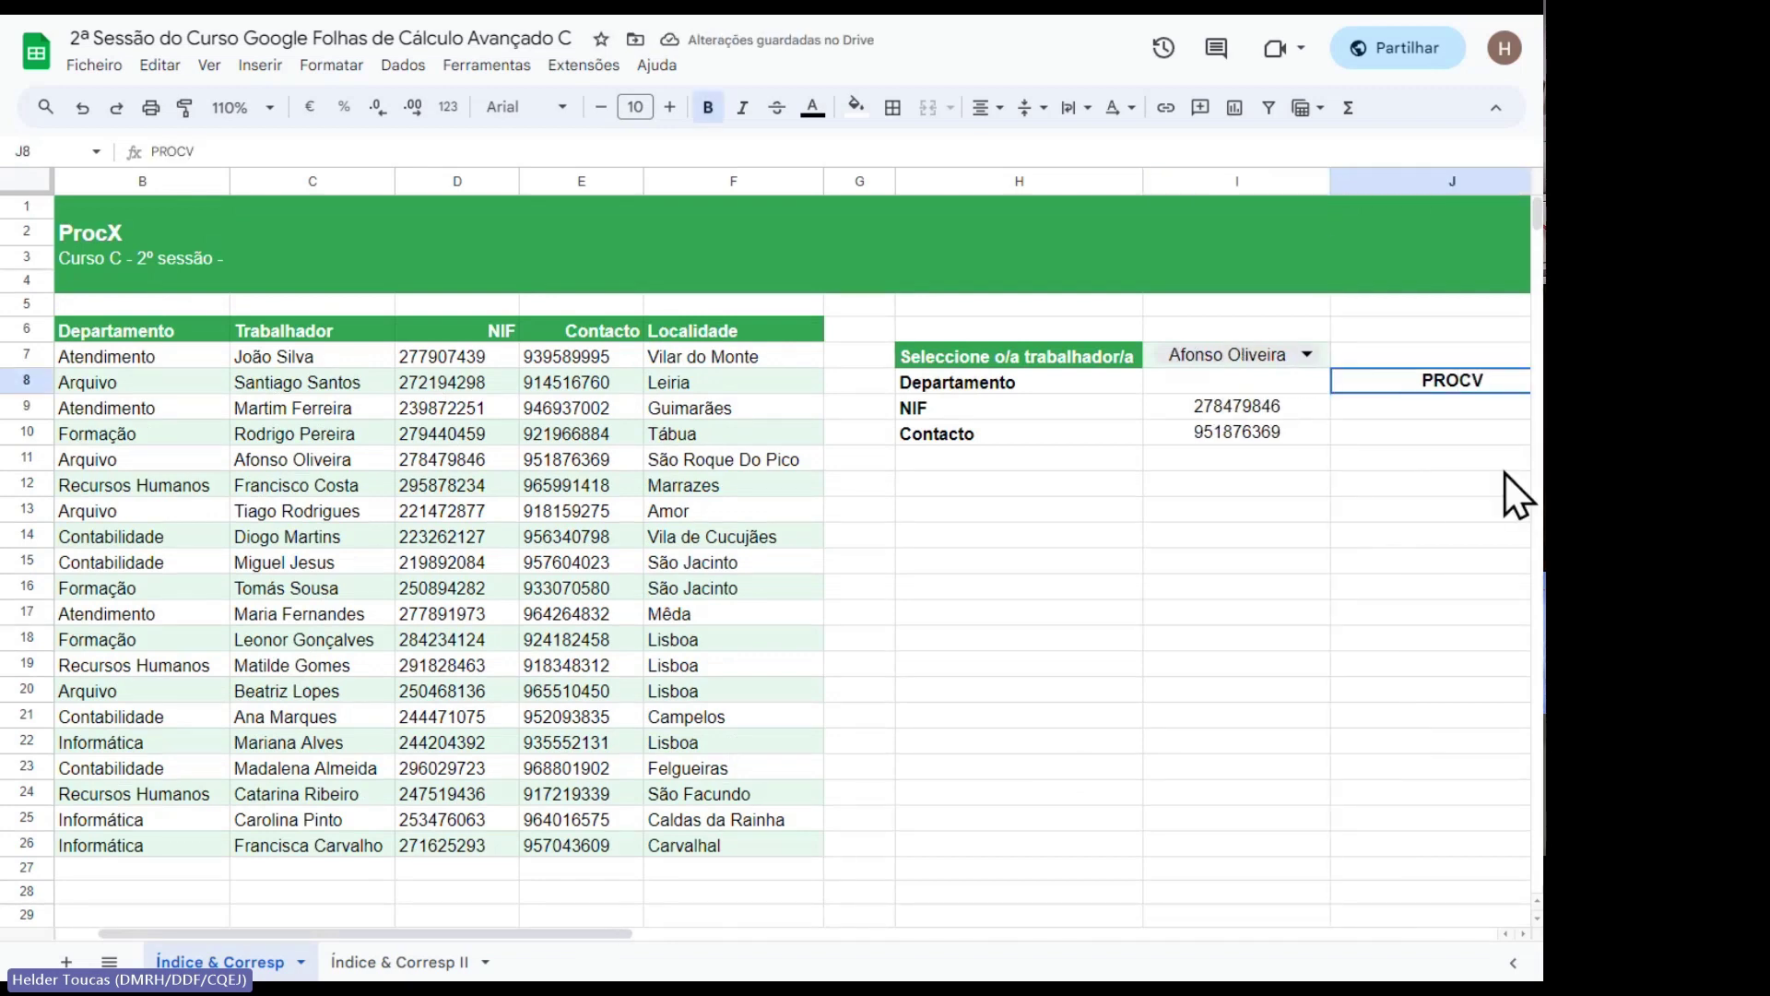
{"action": "key", "text": "Delete"}
{"action": "left_click_drag", "start_coordinate": [1263, 411], "coordinate": [1265, 434]}
{"action": "key", "text": "Delete"}
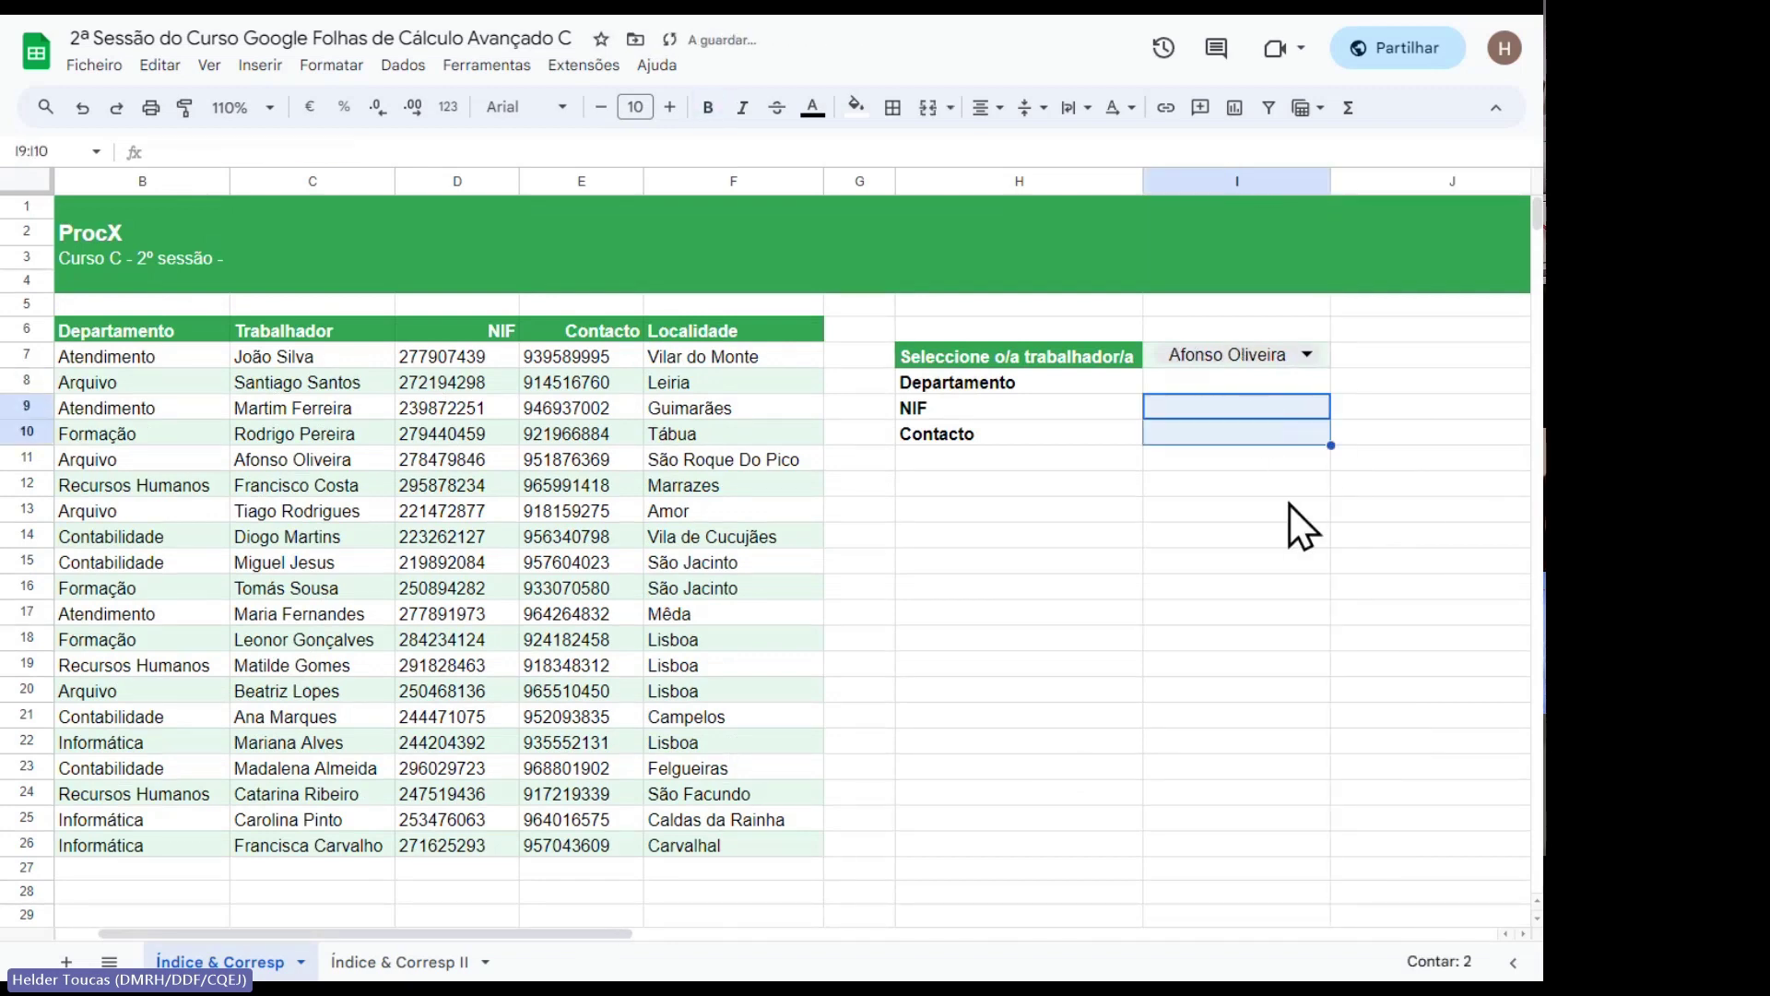
{"action": "left_click", "coordinate": [1214, 590]}
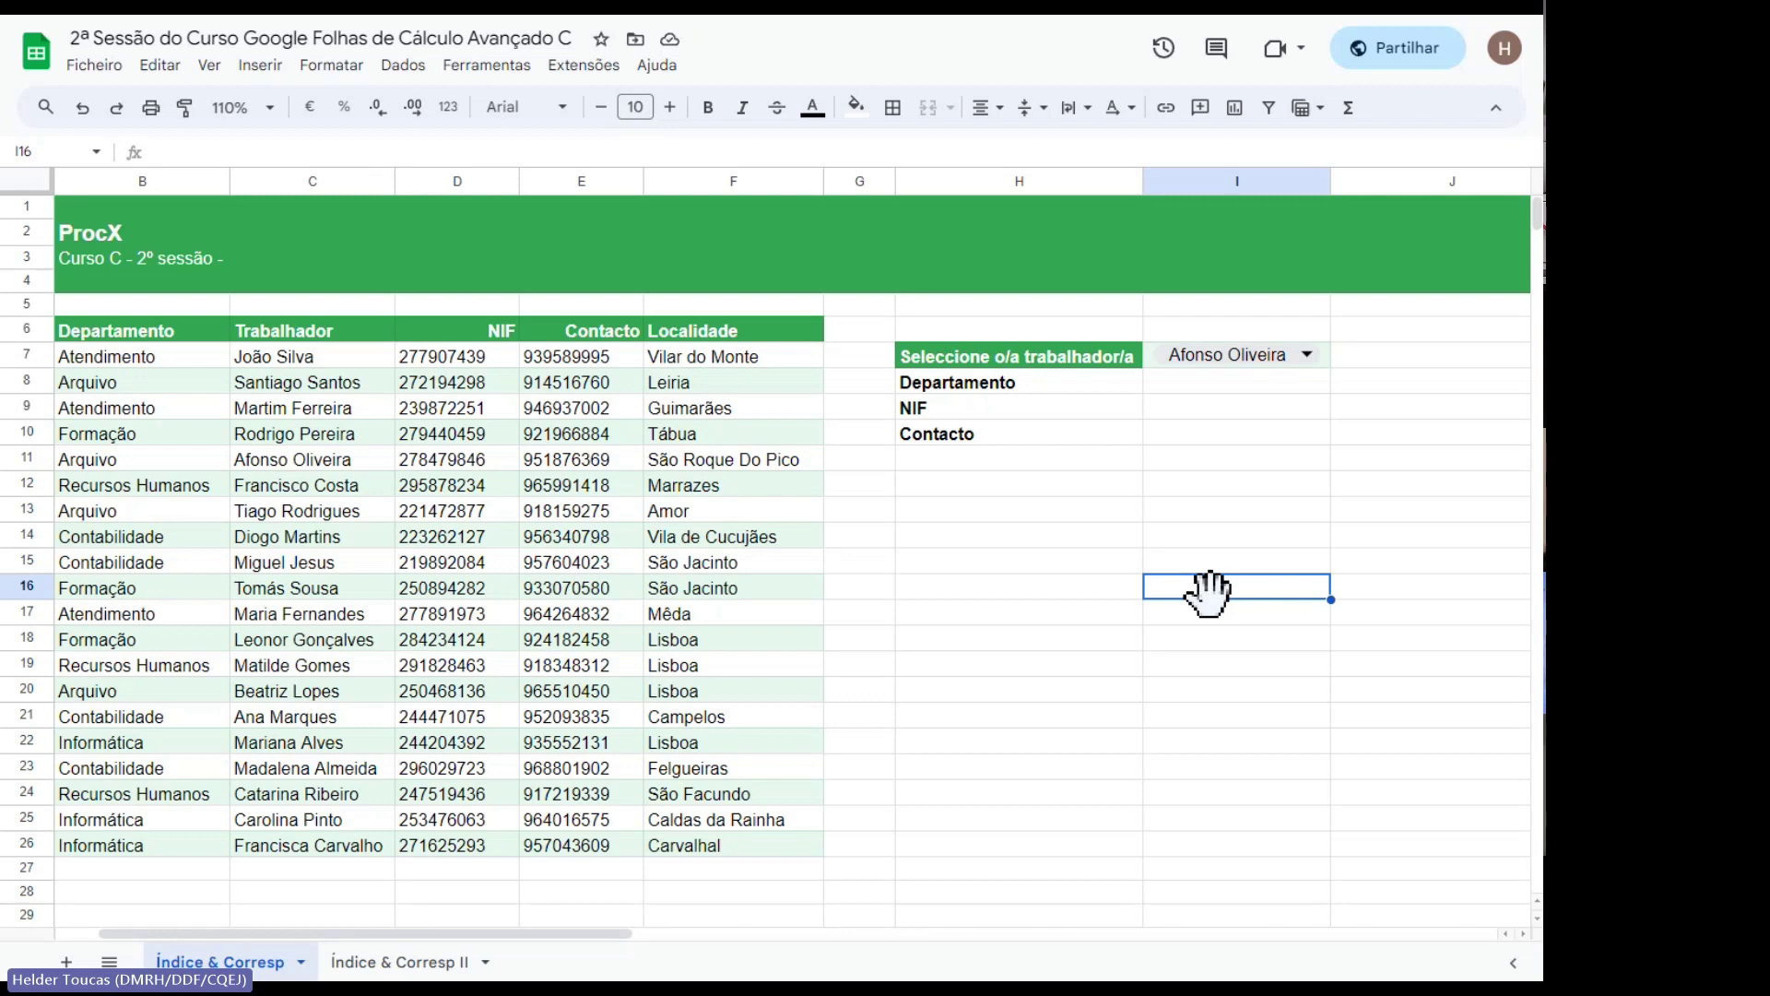
Start a PROCX formula in Contacto cell I10 with the absolute reference $I$7 as the search key.
{"action": "left_click", "coordinate": [1171, 385]}
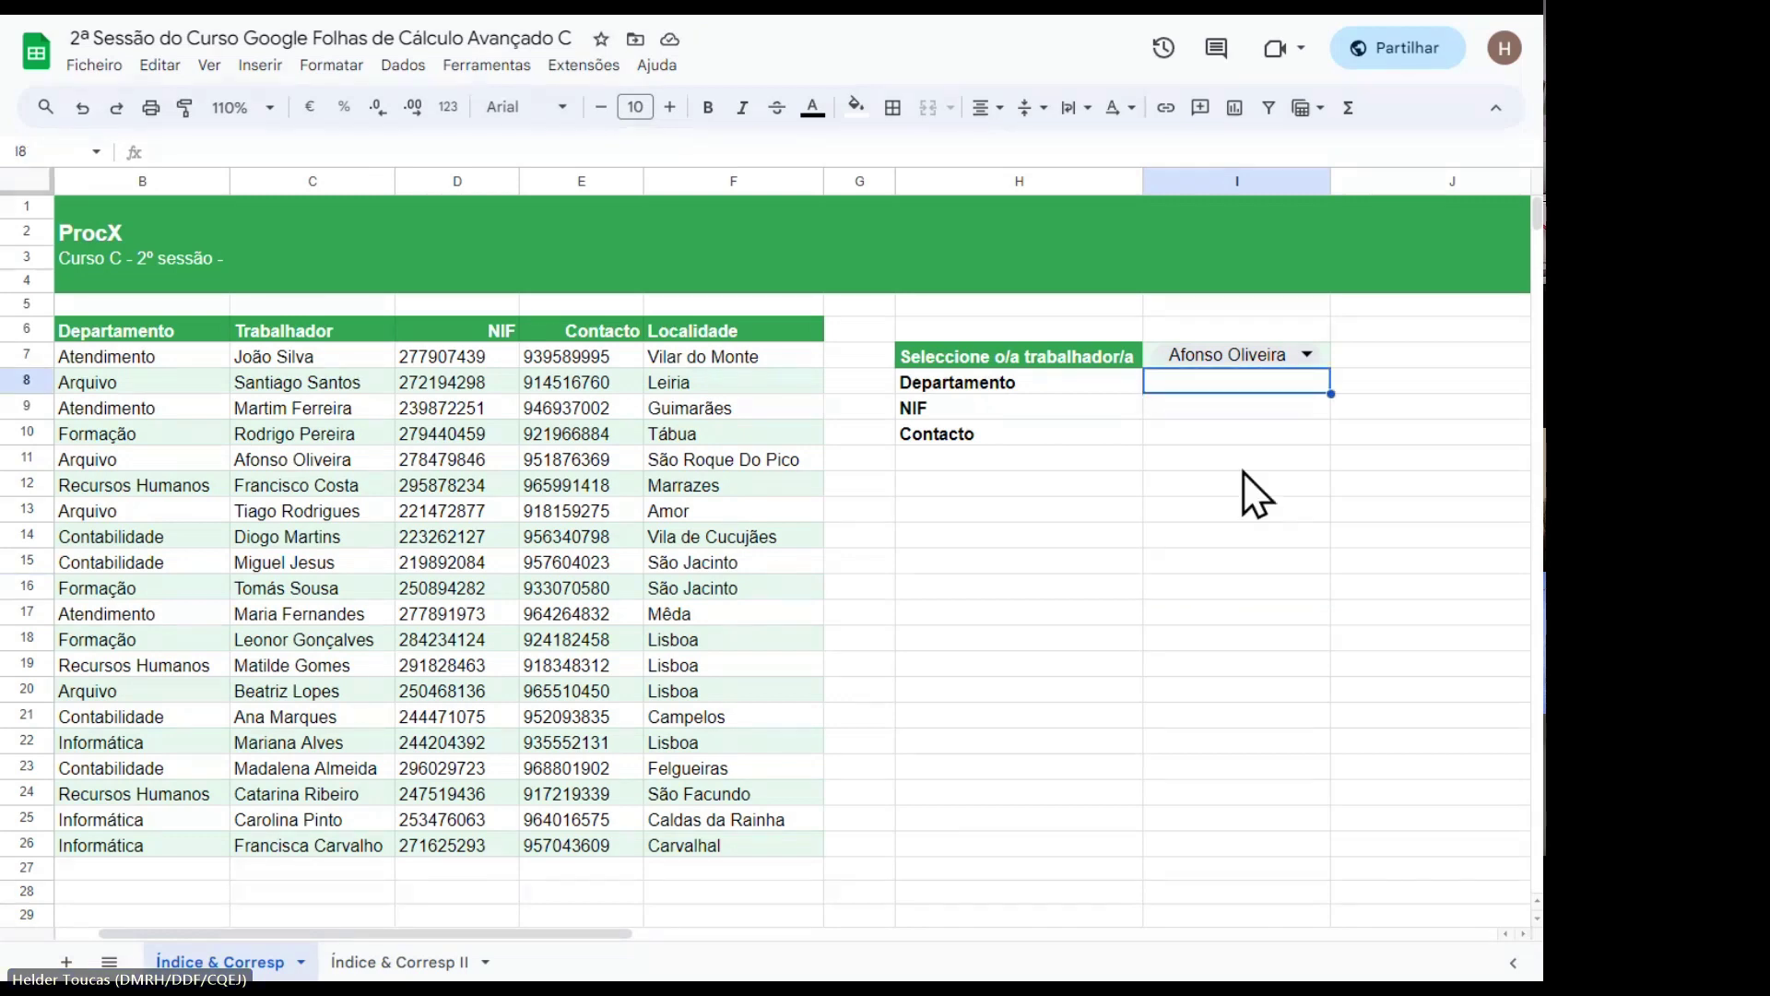
{"action": "key", "text": "Down"}
{"action": "key", "text": "Down"}
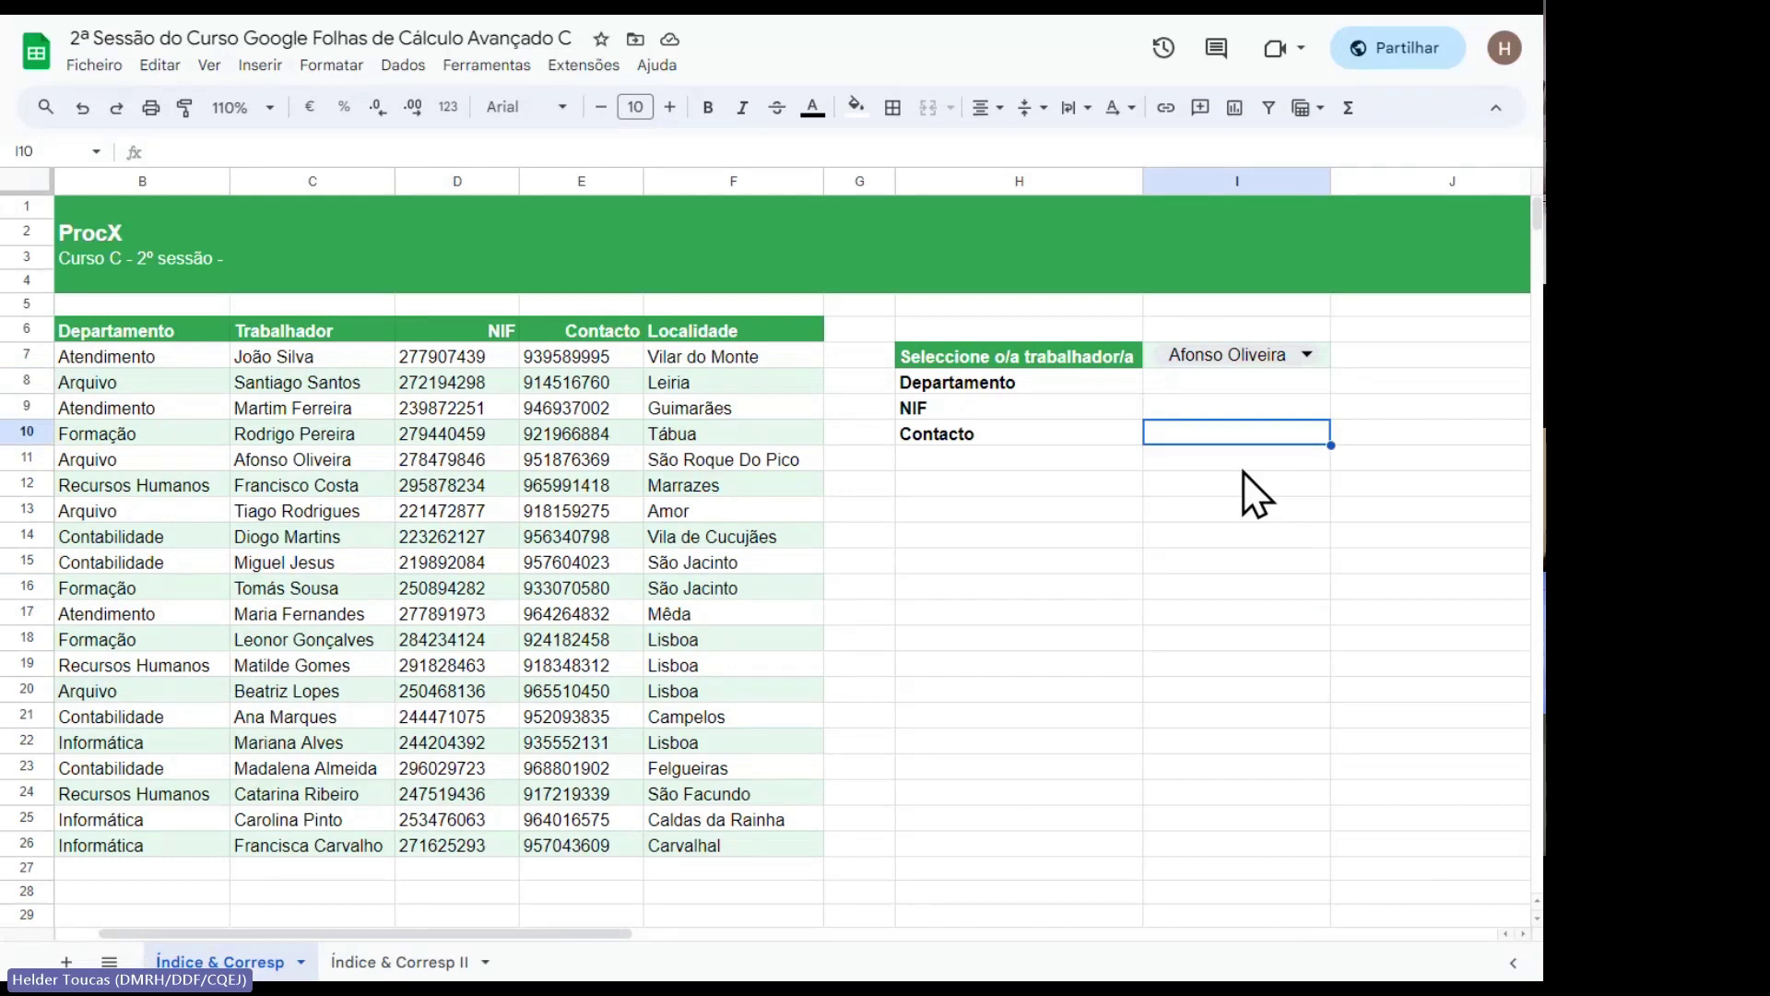
{"action": "type", "text": "= PRO"}
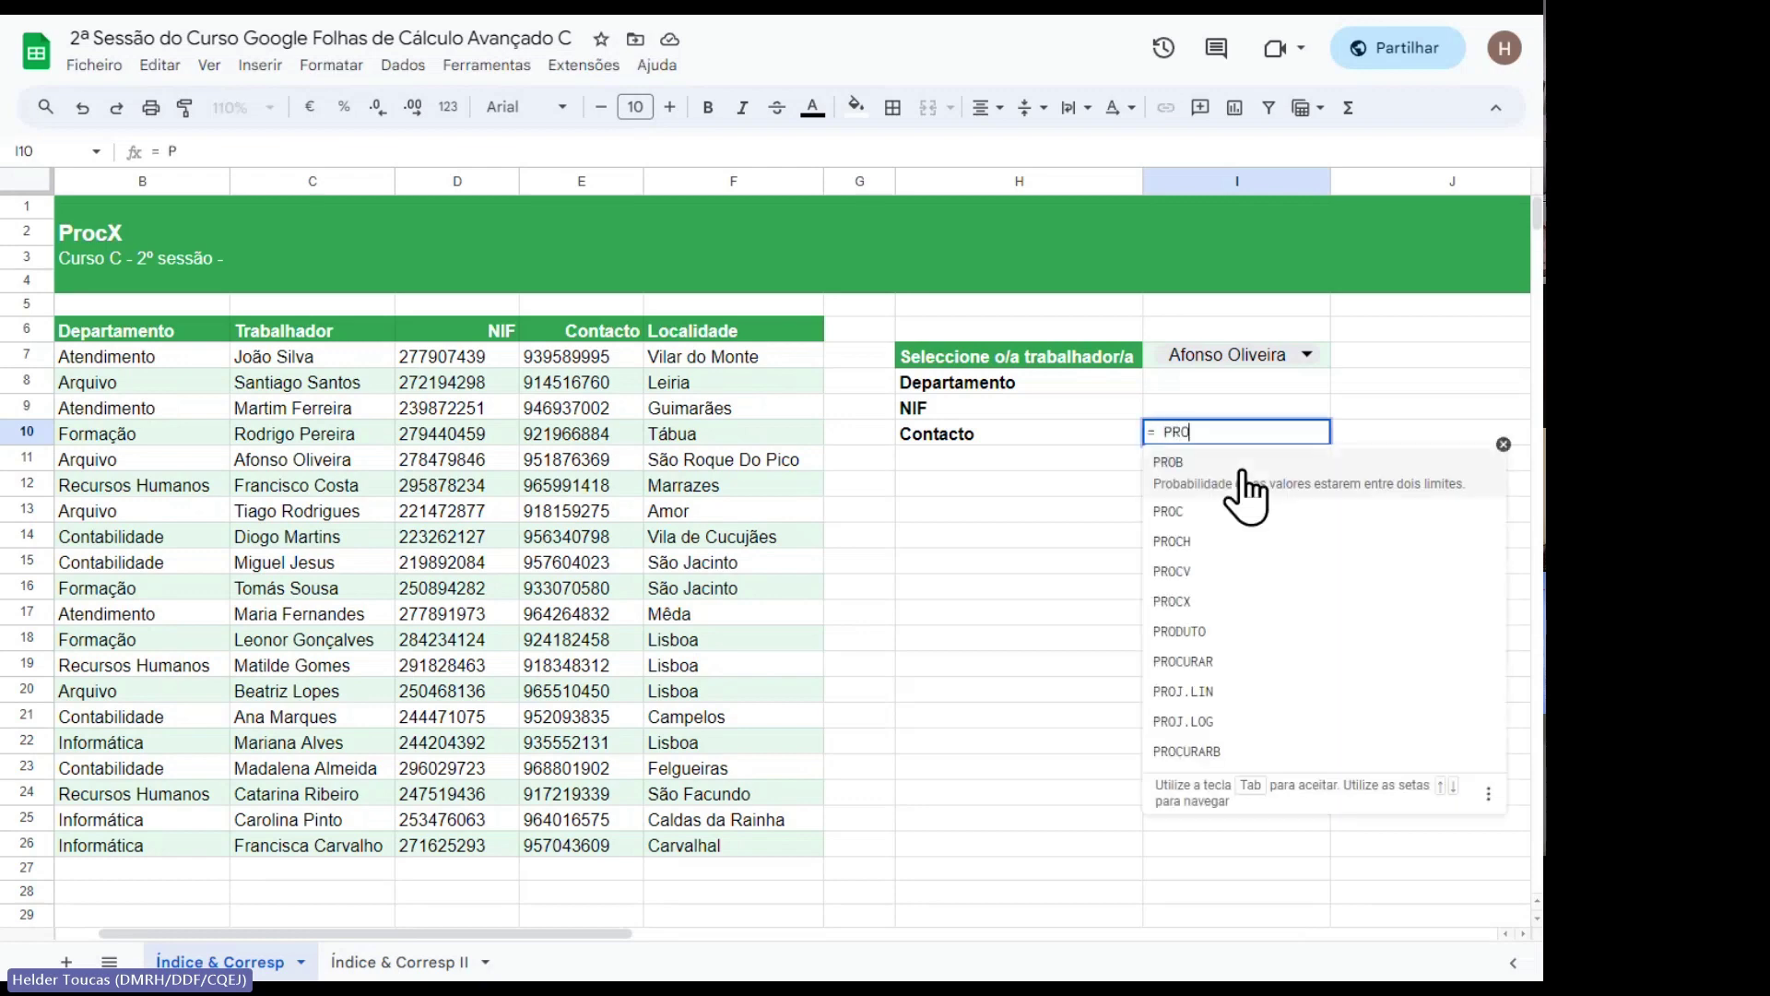
{"action": "type", "text": "C"}
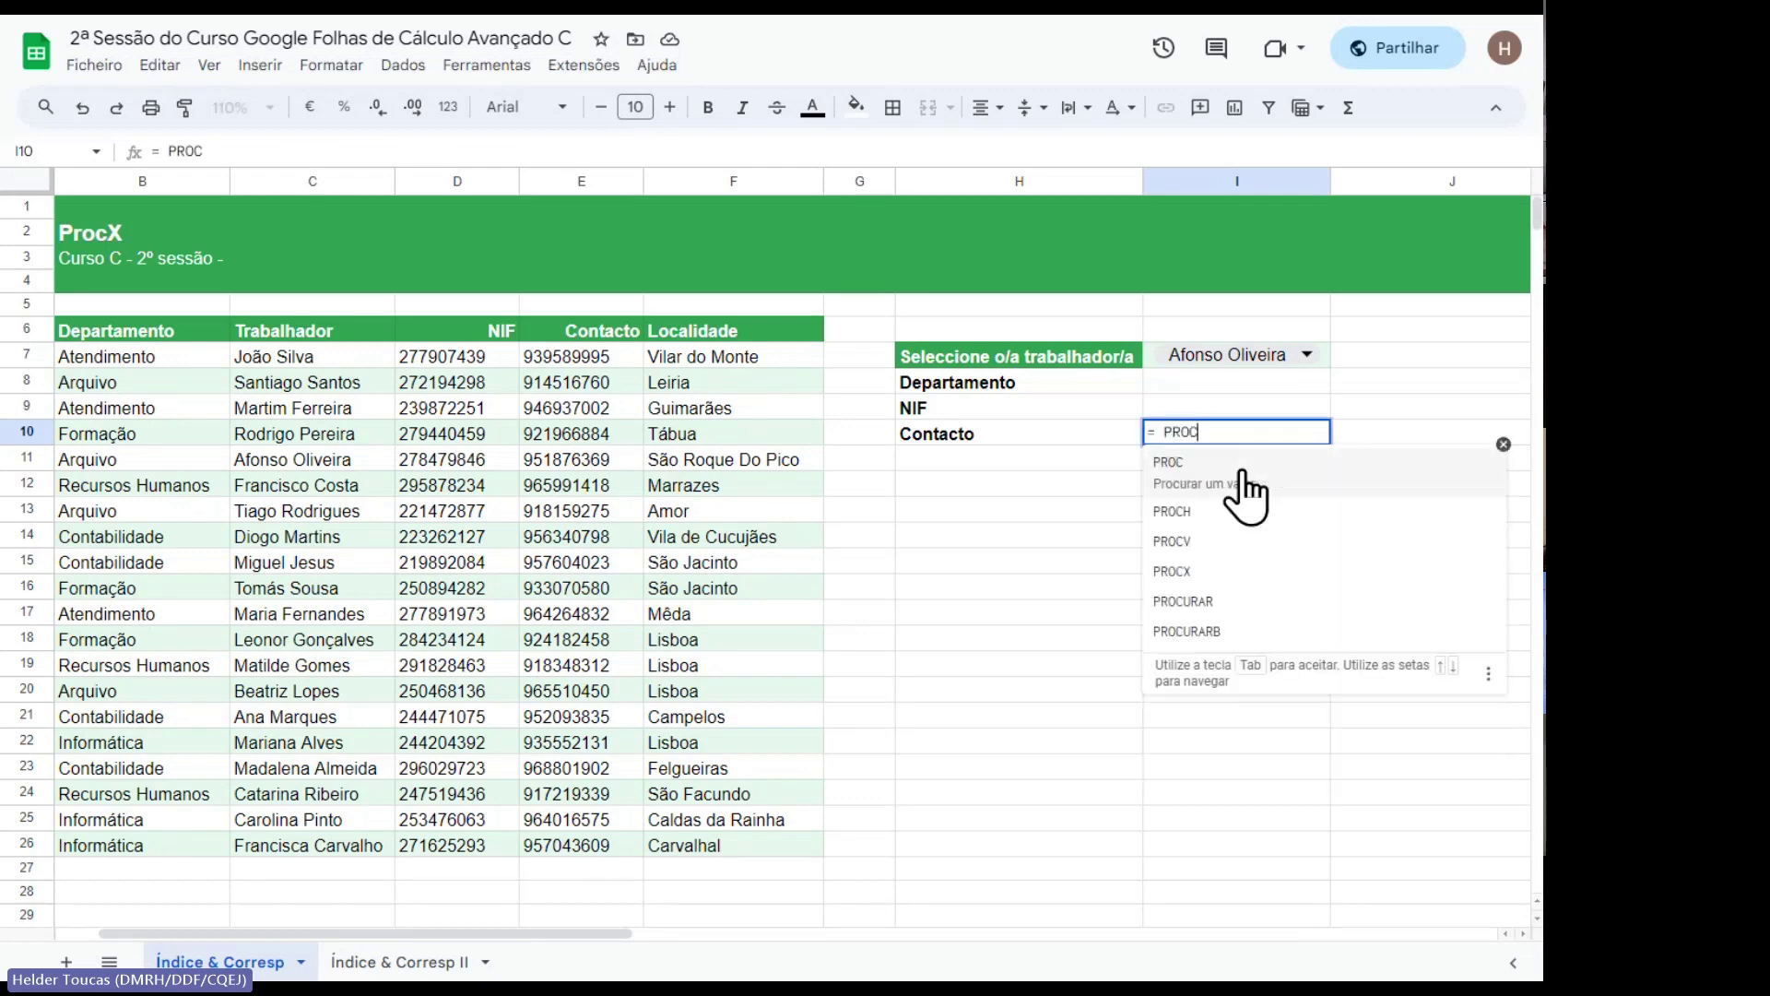
{"action": "type", "text": "X"}
{"action": "key", "text": "Escape"}
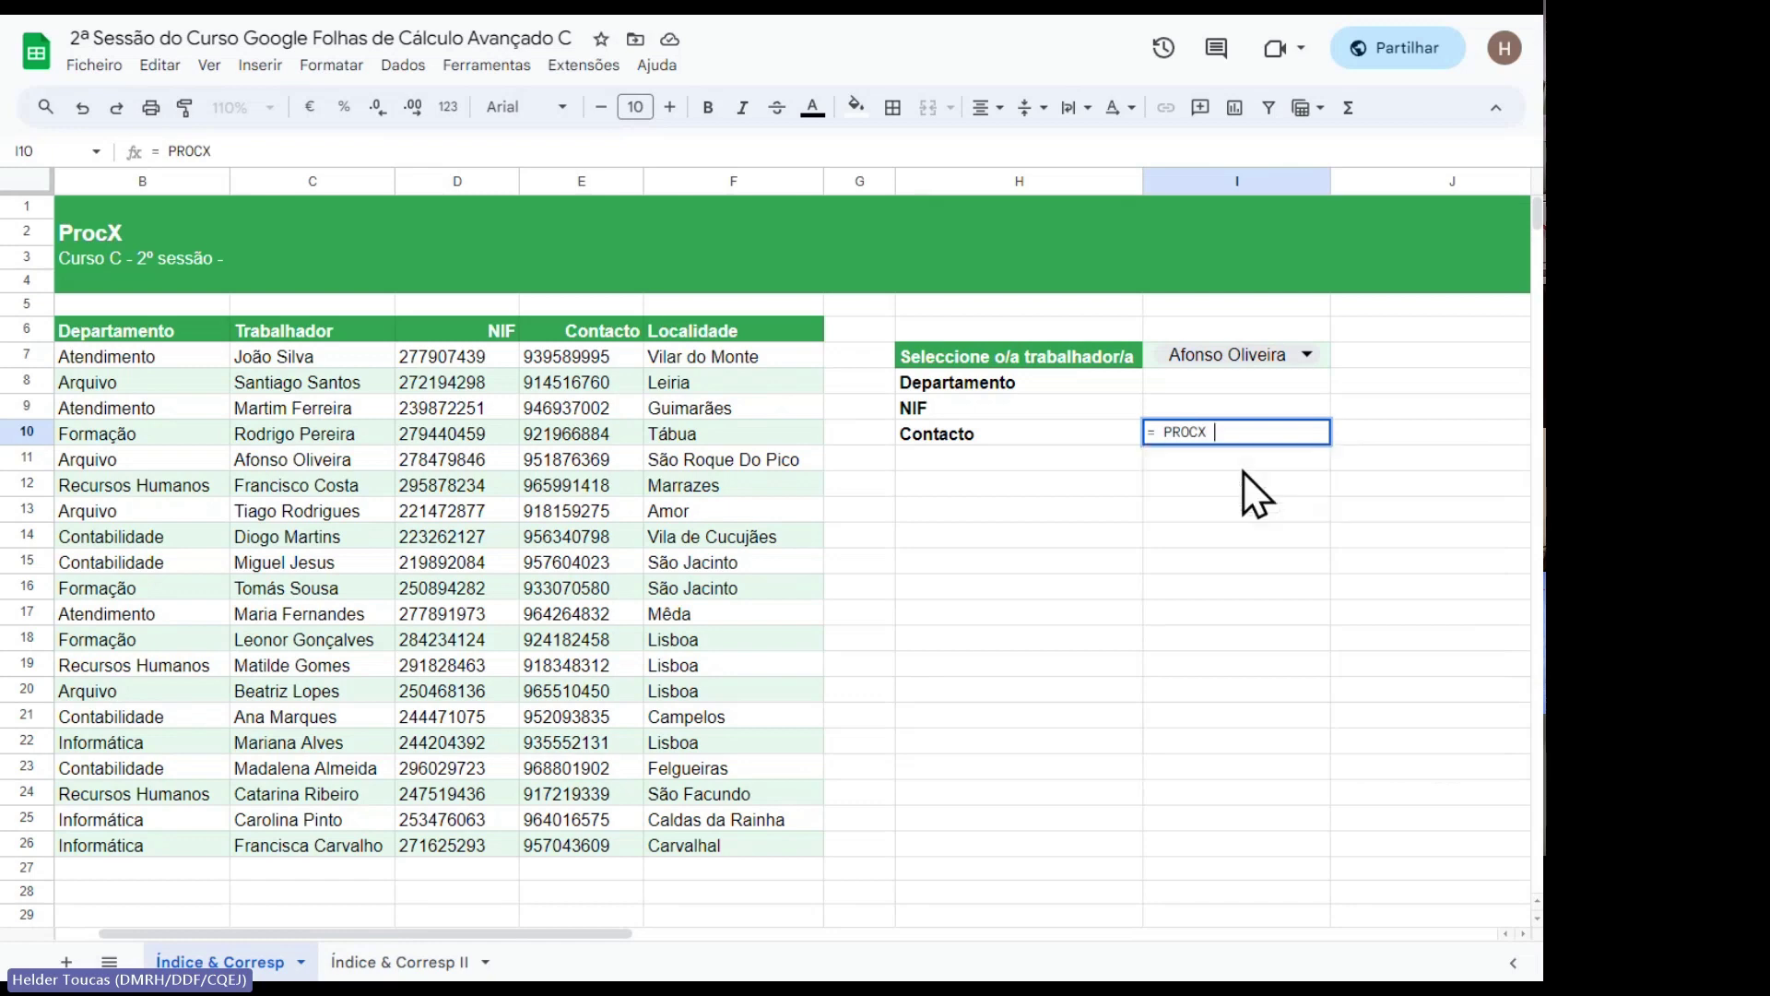
{"action": "type", "text": "("}
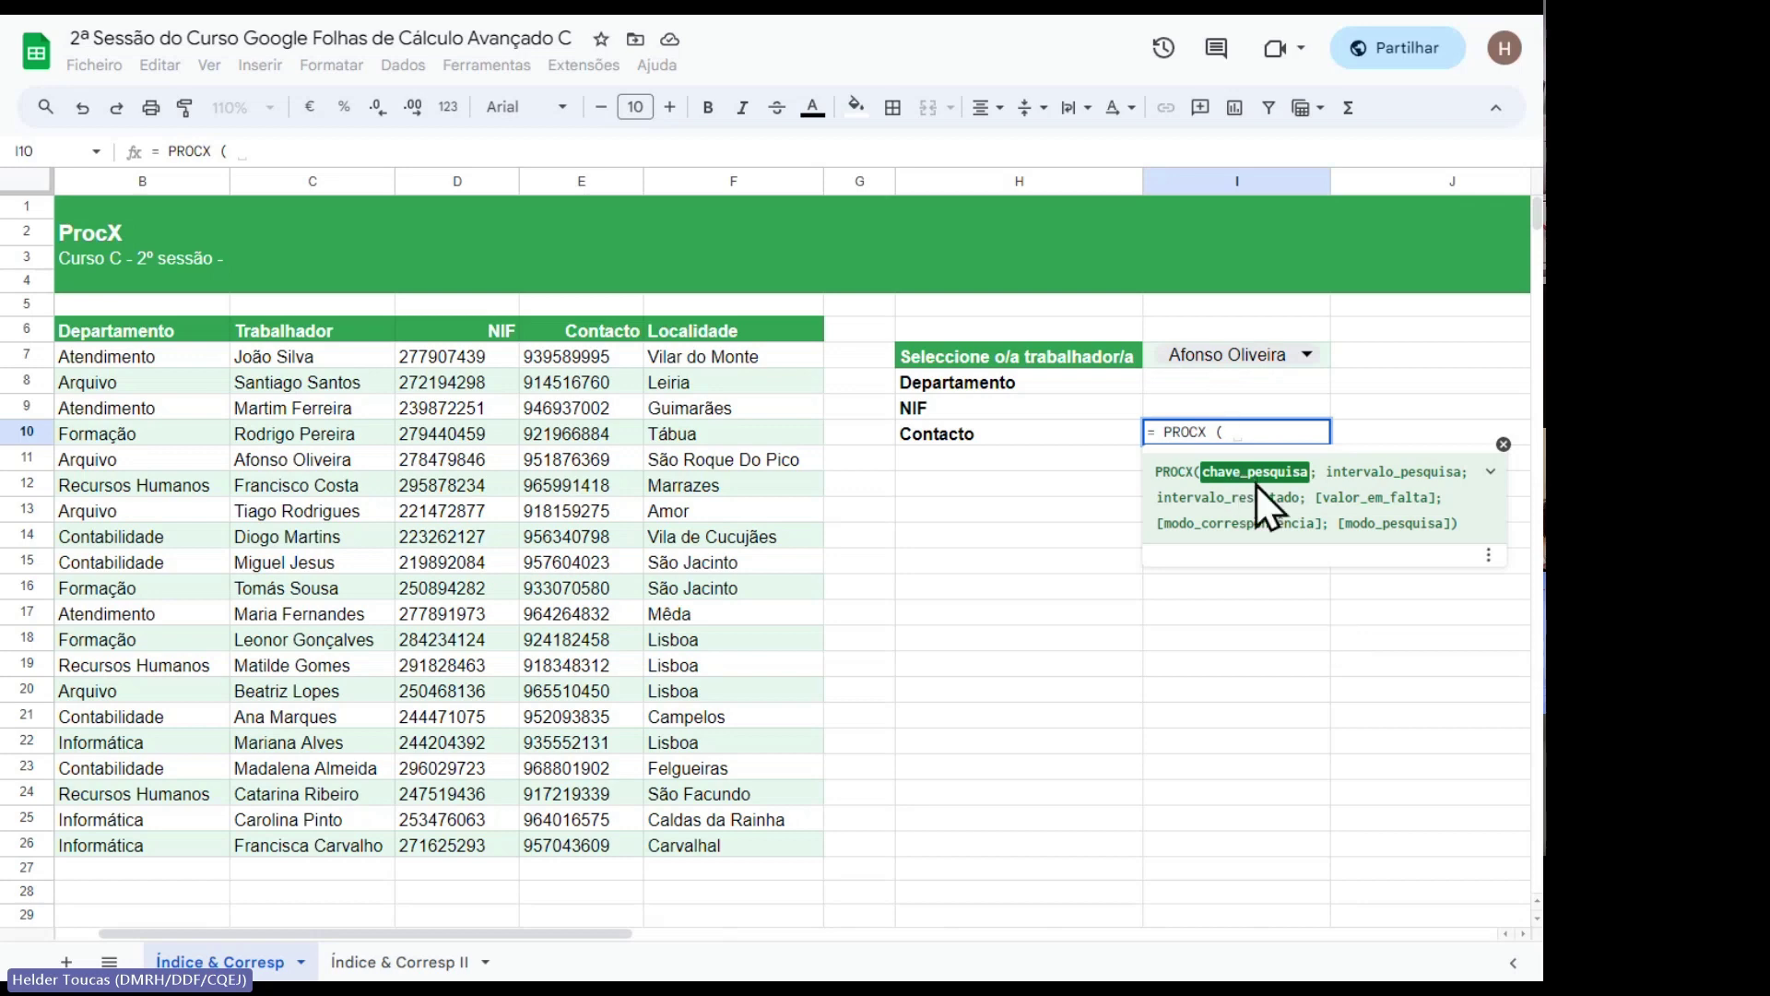
{"action": "left_click", "coordinate": [1149, 361]}
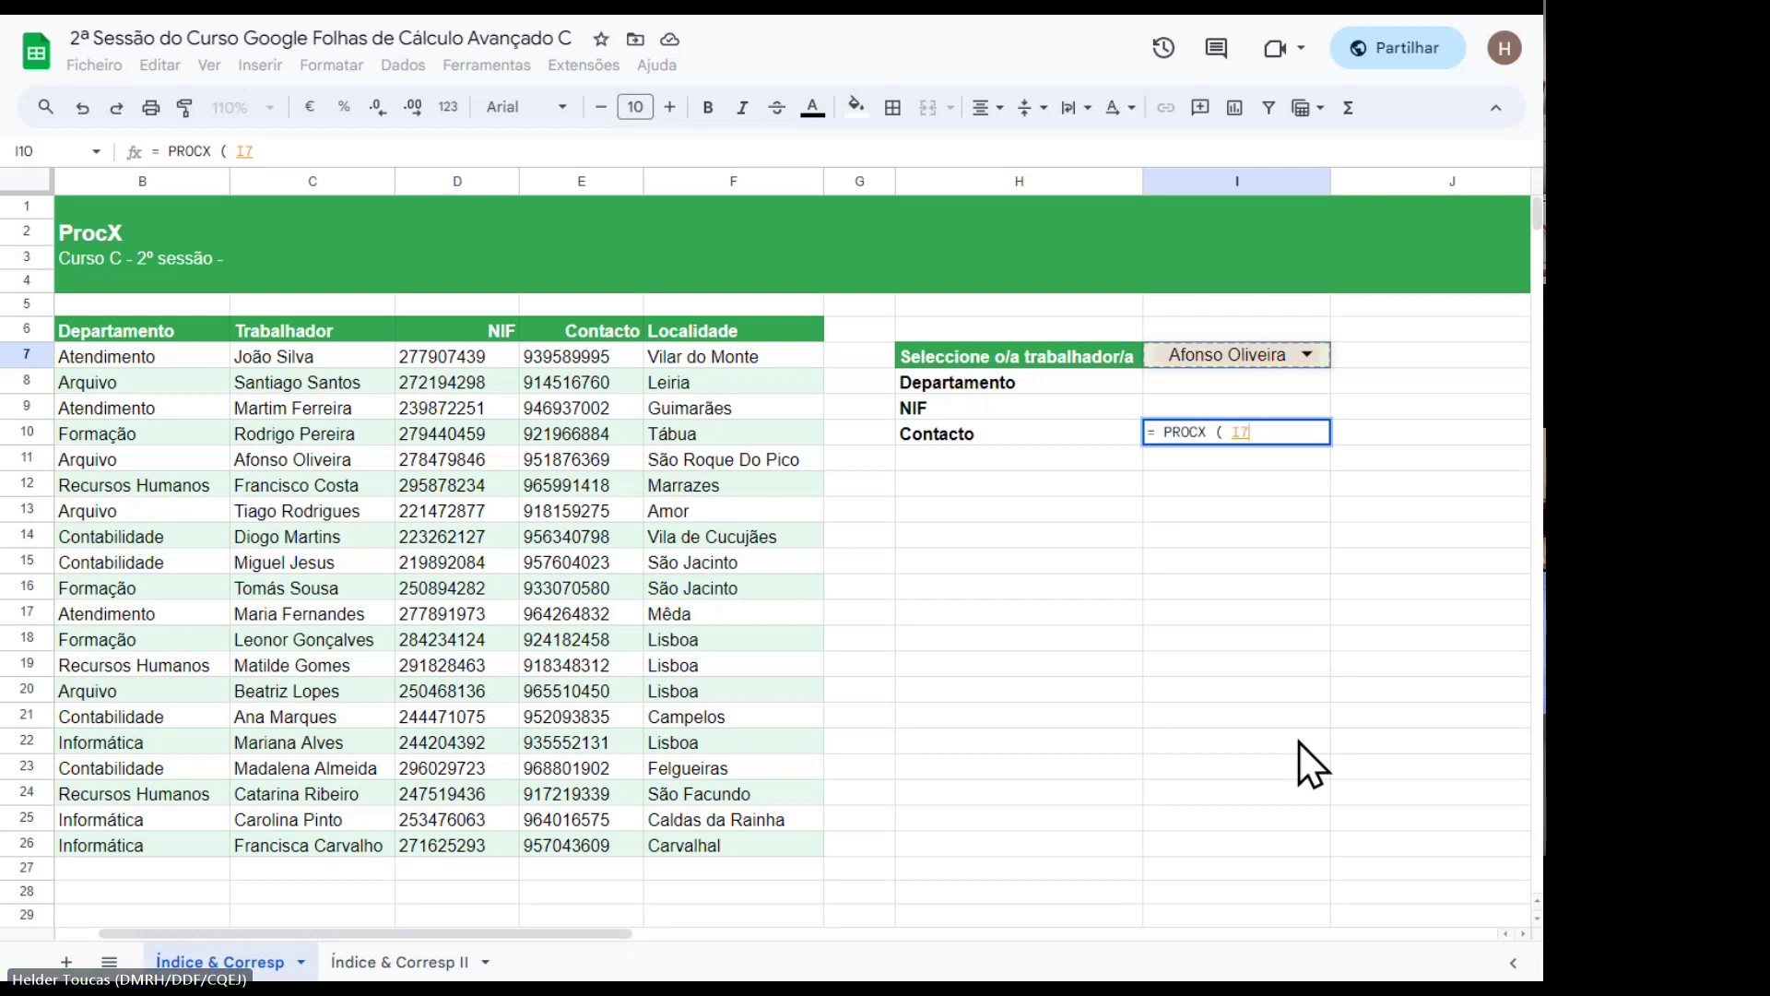
{"action": "key", "text": "F4"}
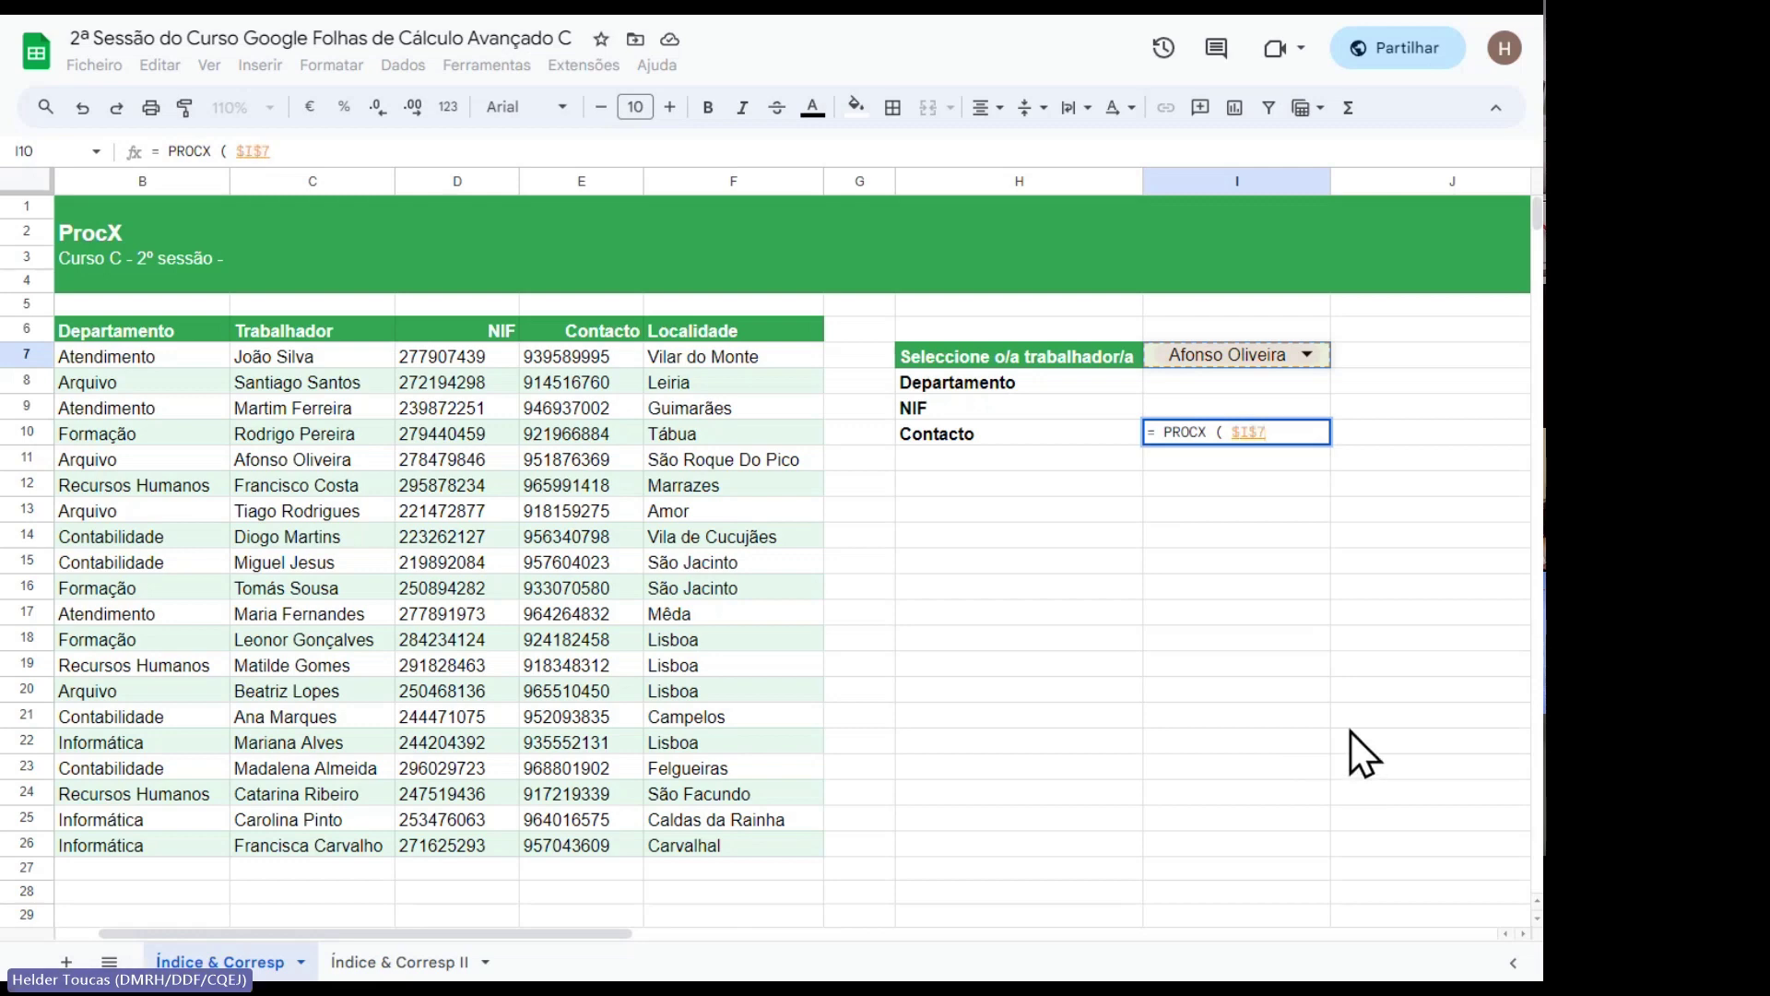
{"action": "type", "text": ";"}
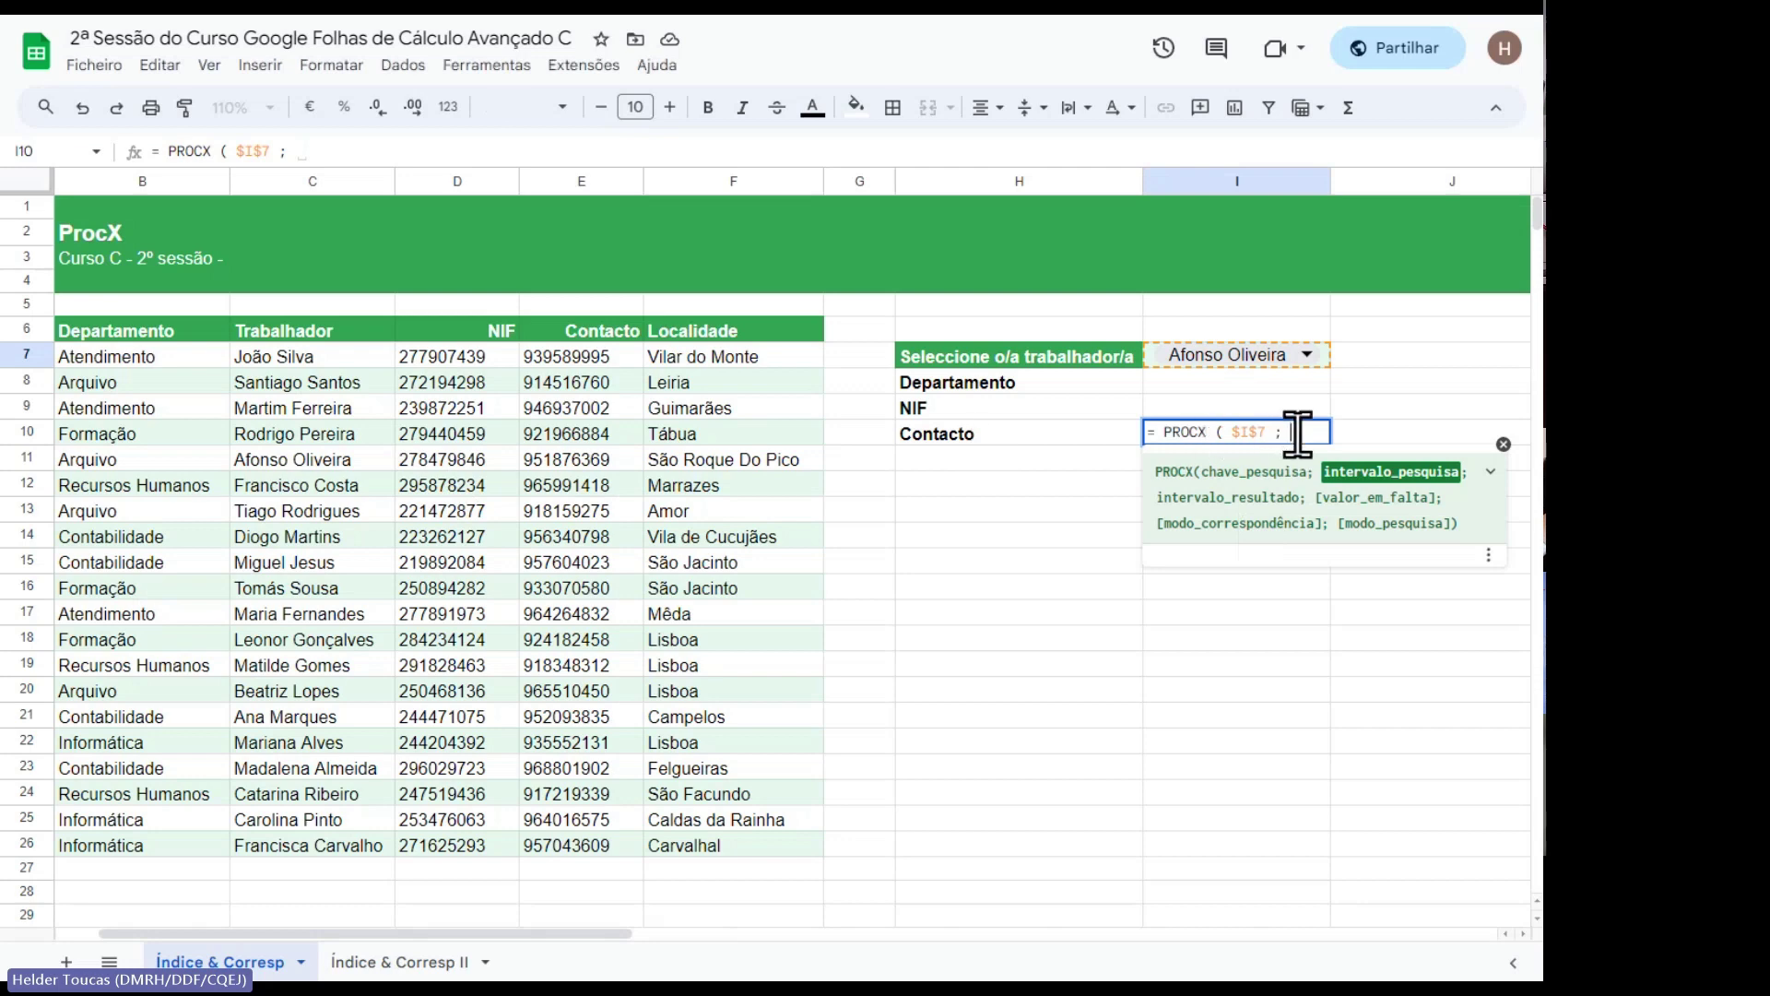
Add $C$7:$C$26 as the formula's search range and $E$7:$E$26 as its result range, both as absolute references.
{"action": "left_click_drag", "start_coordinate": [330, 358], "coordinate": [335, 854]}
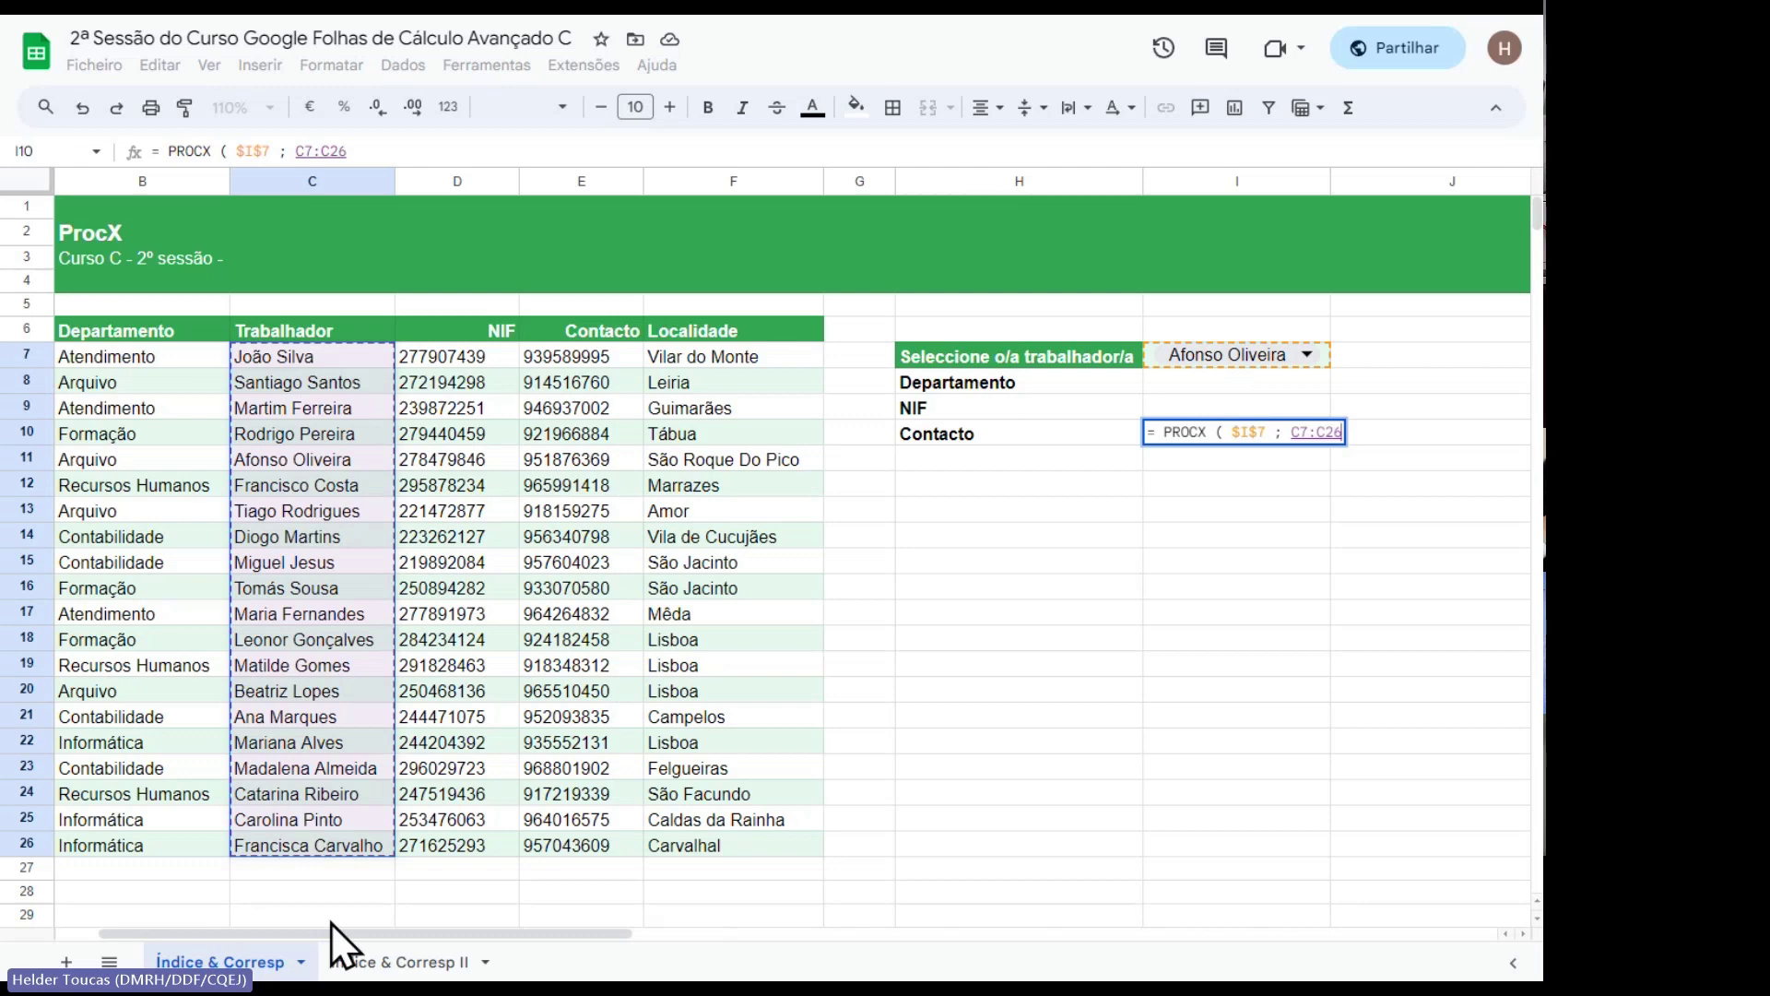
{"action": "key", "text": "F4"}
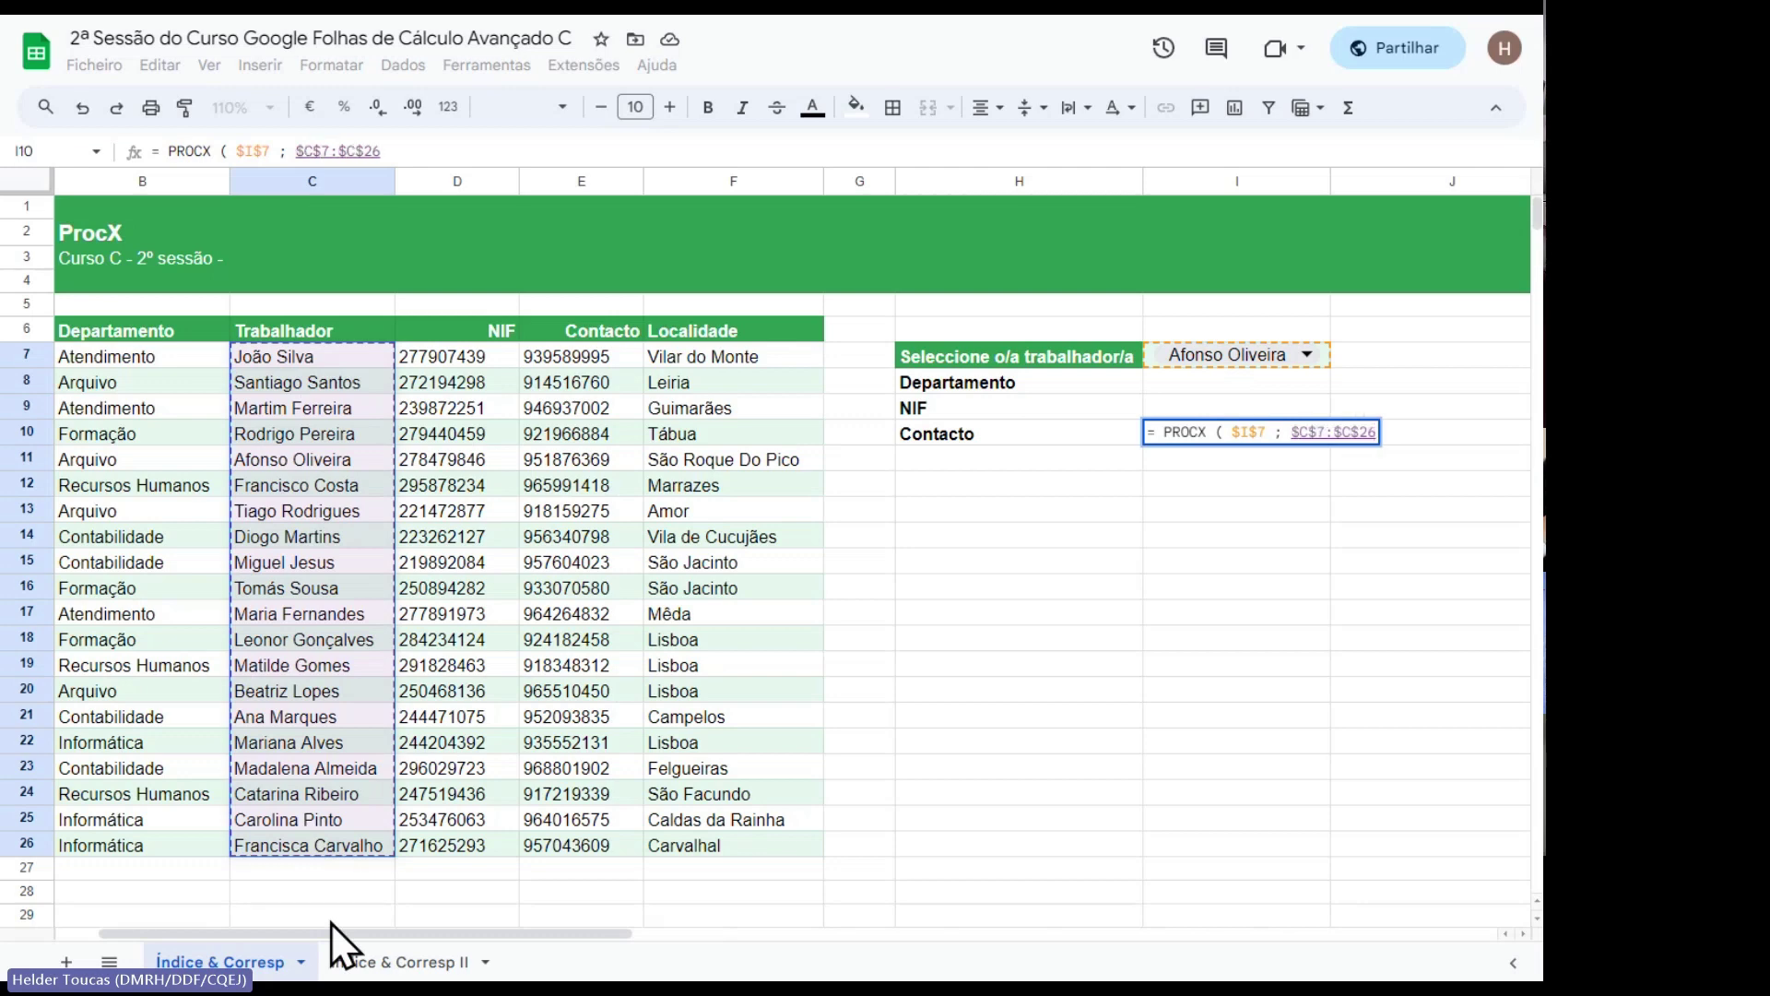
{"action": "type", "text": ";"}
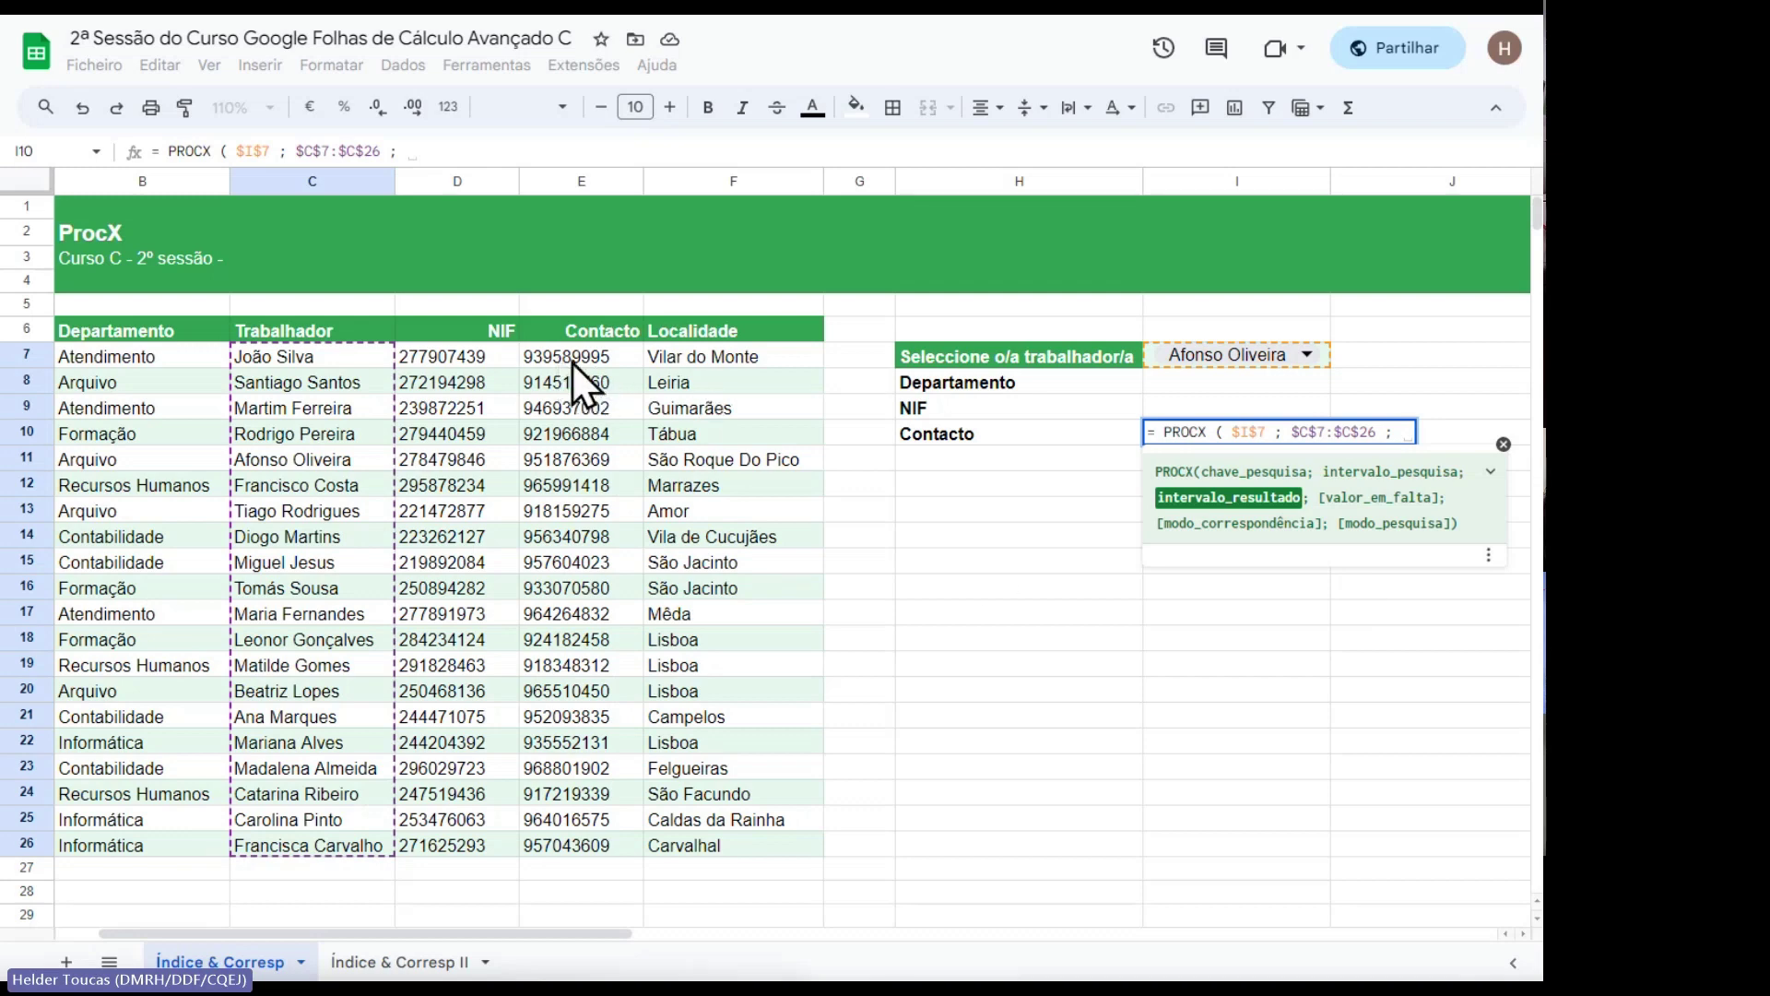
{"action": "left_click_drag", "start_coordinate": [561, 362], "coordinate": [579, 844]}
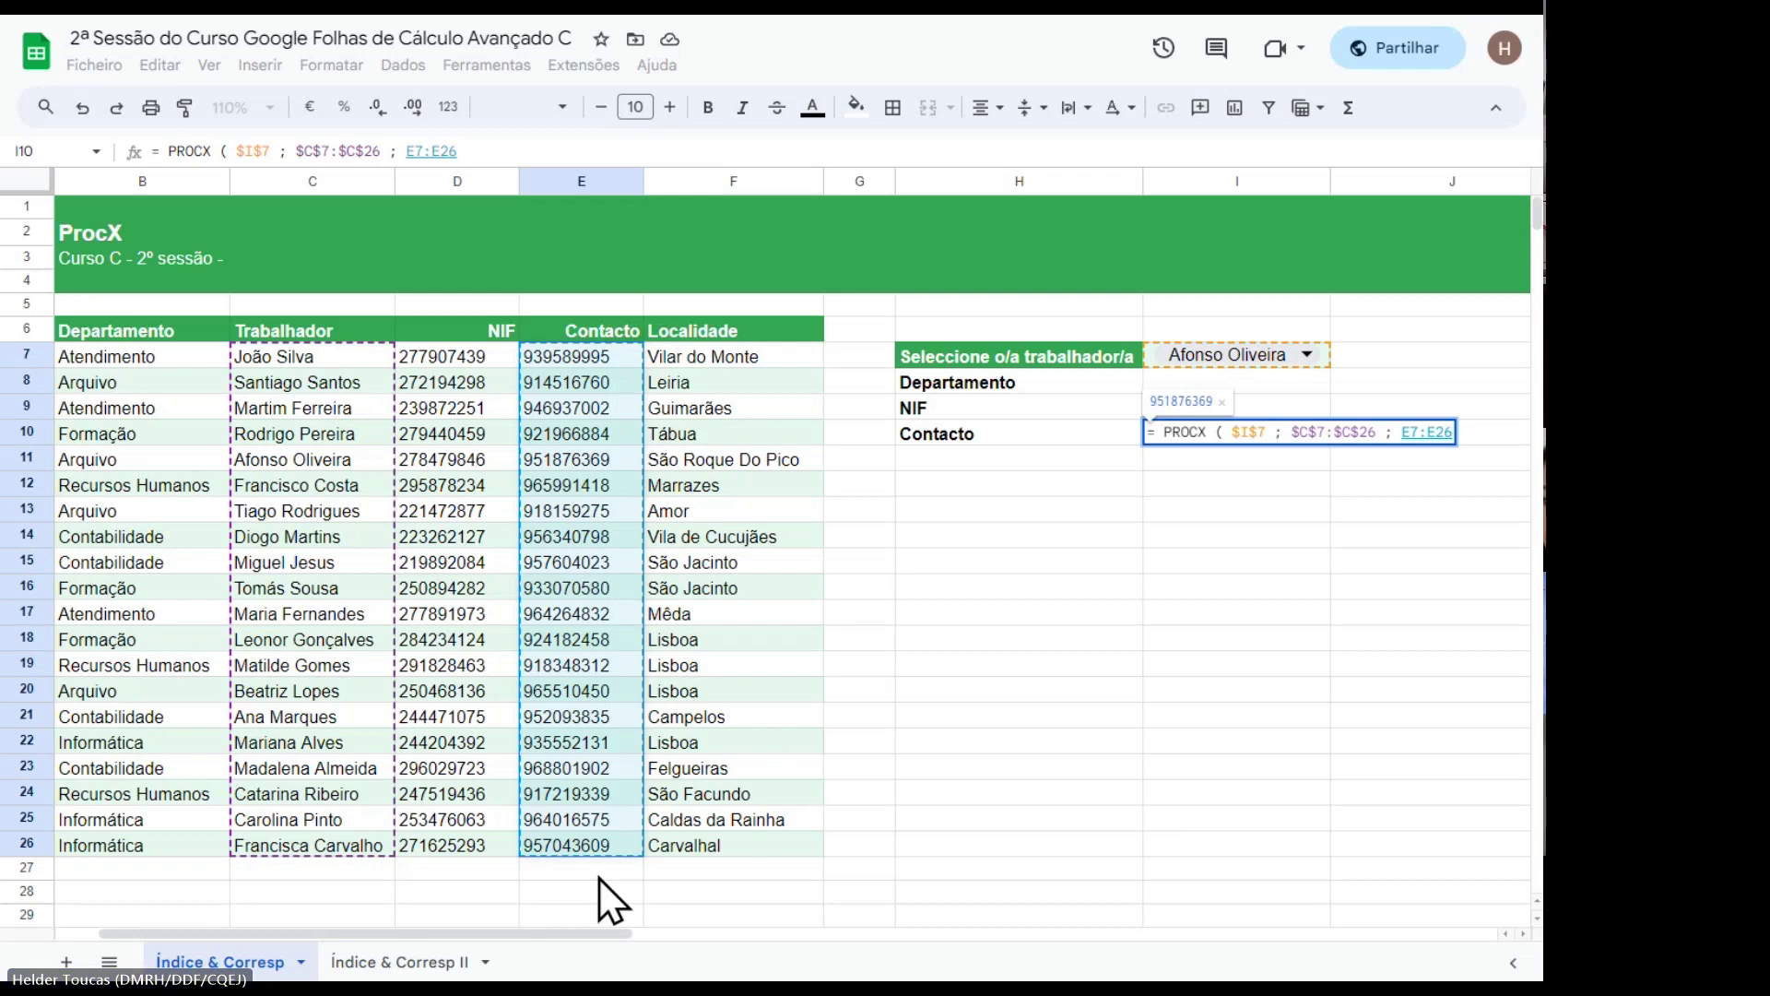
{"action": "key", "text": "F4"}
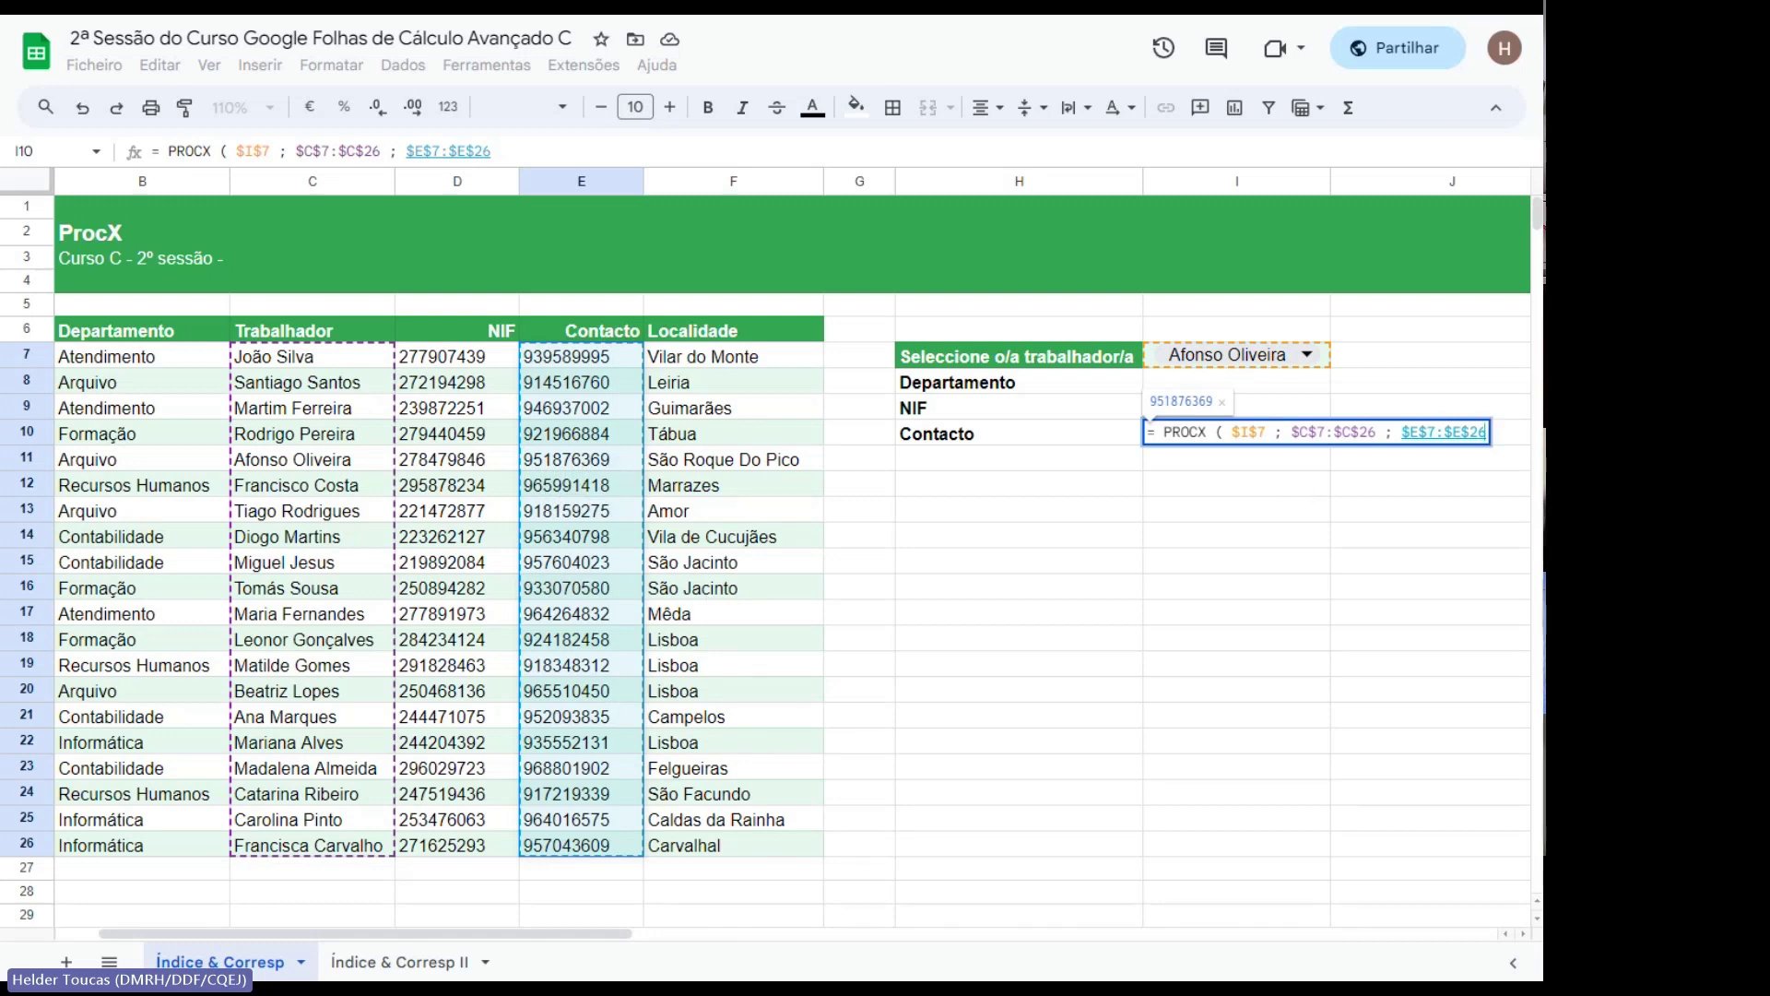
{"action": "type", "text": ";"}
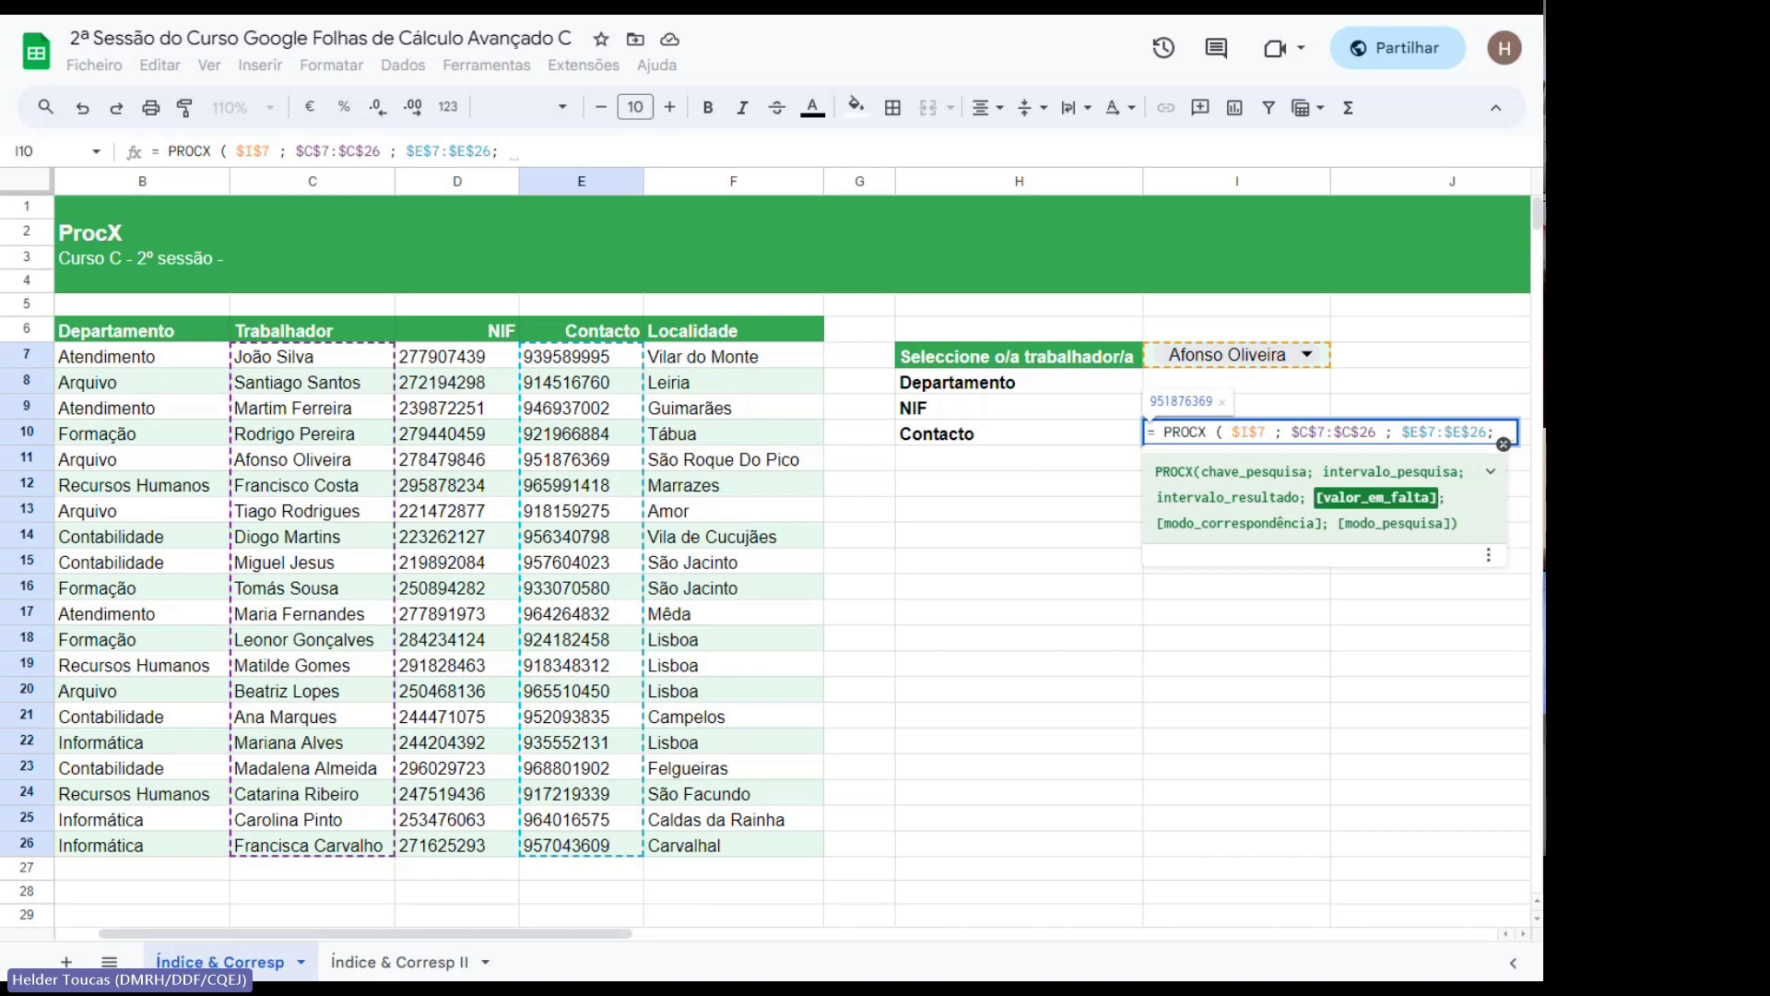
Enter "Não encontrado" as the formula's missing-value argument.
{"action": "type", "text": "#"}
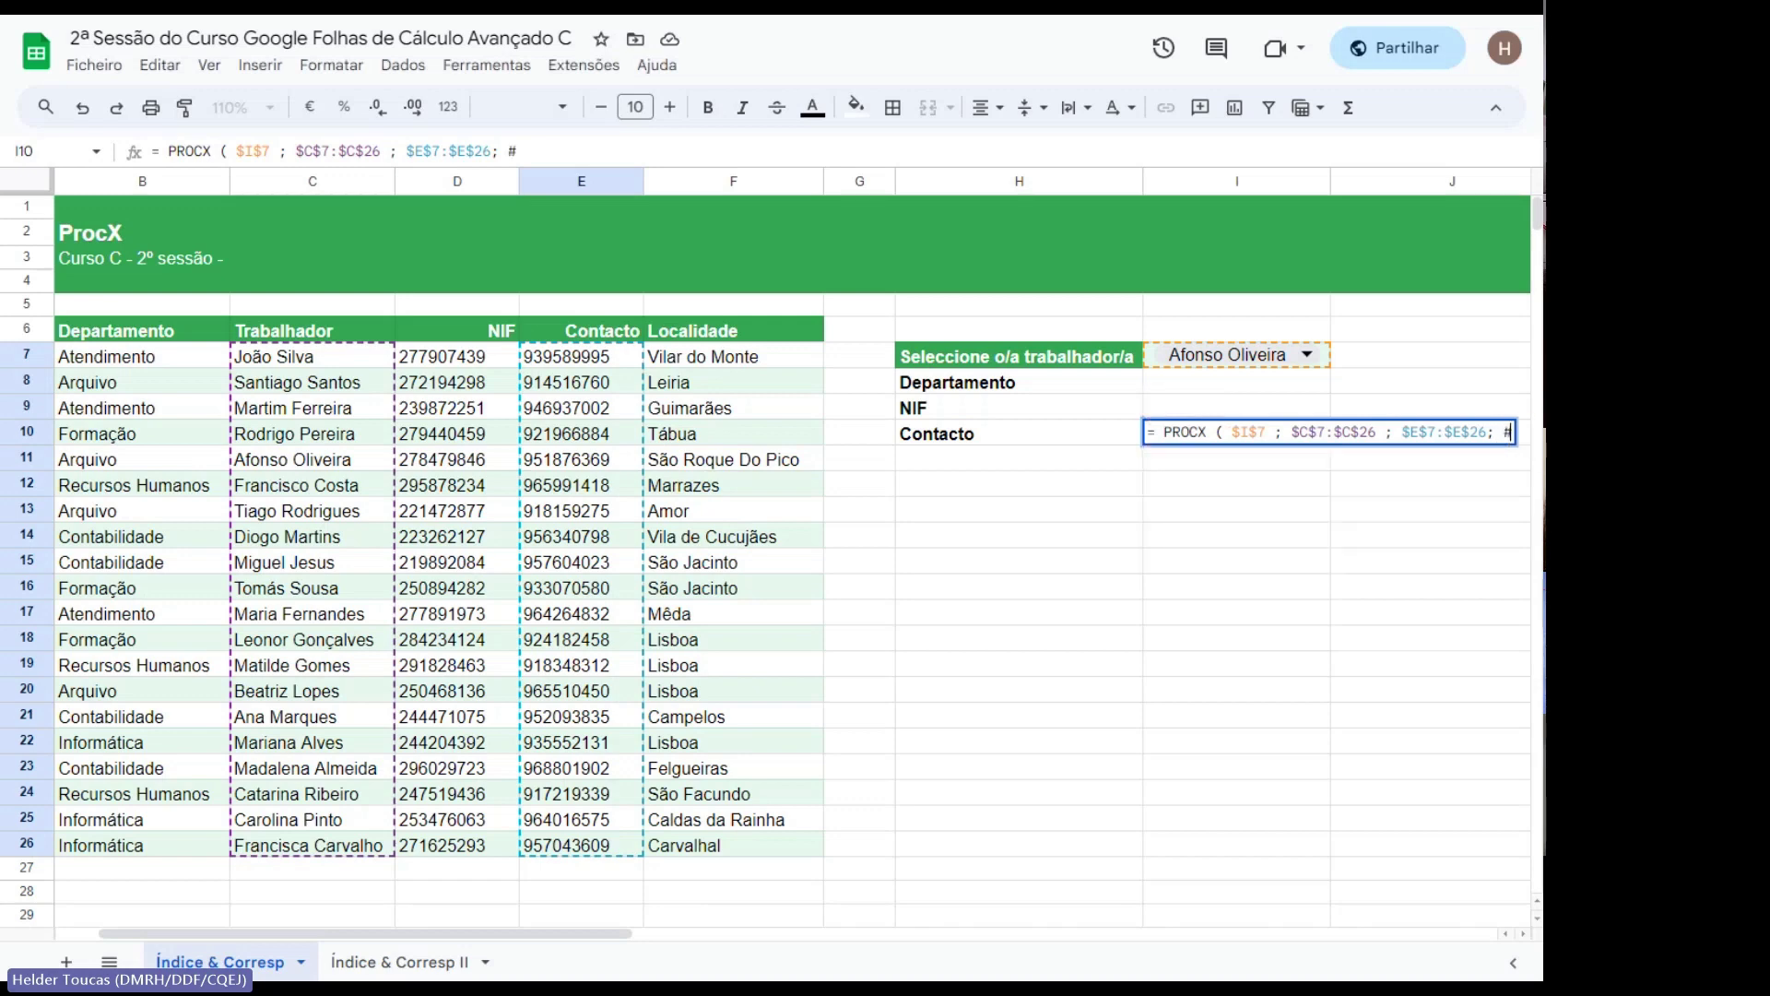
{"action": "key", "text": "BackSpace"}
{"action": "type", "text": "\""}
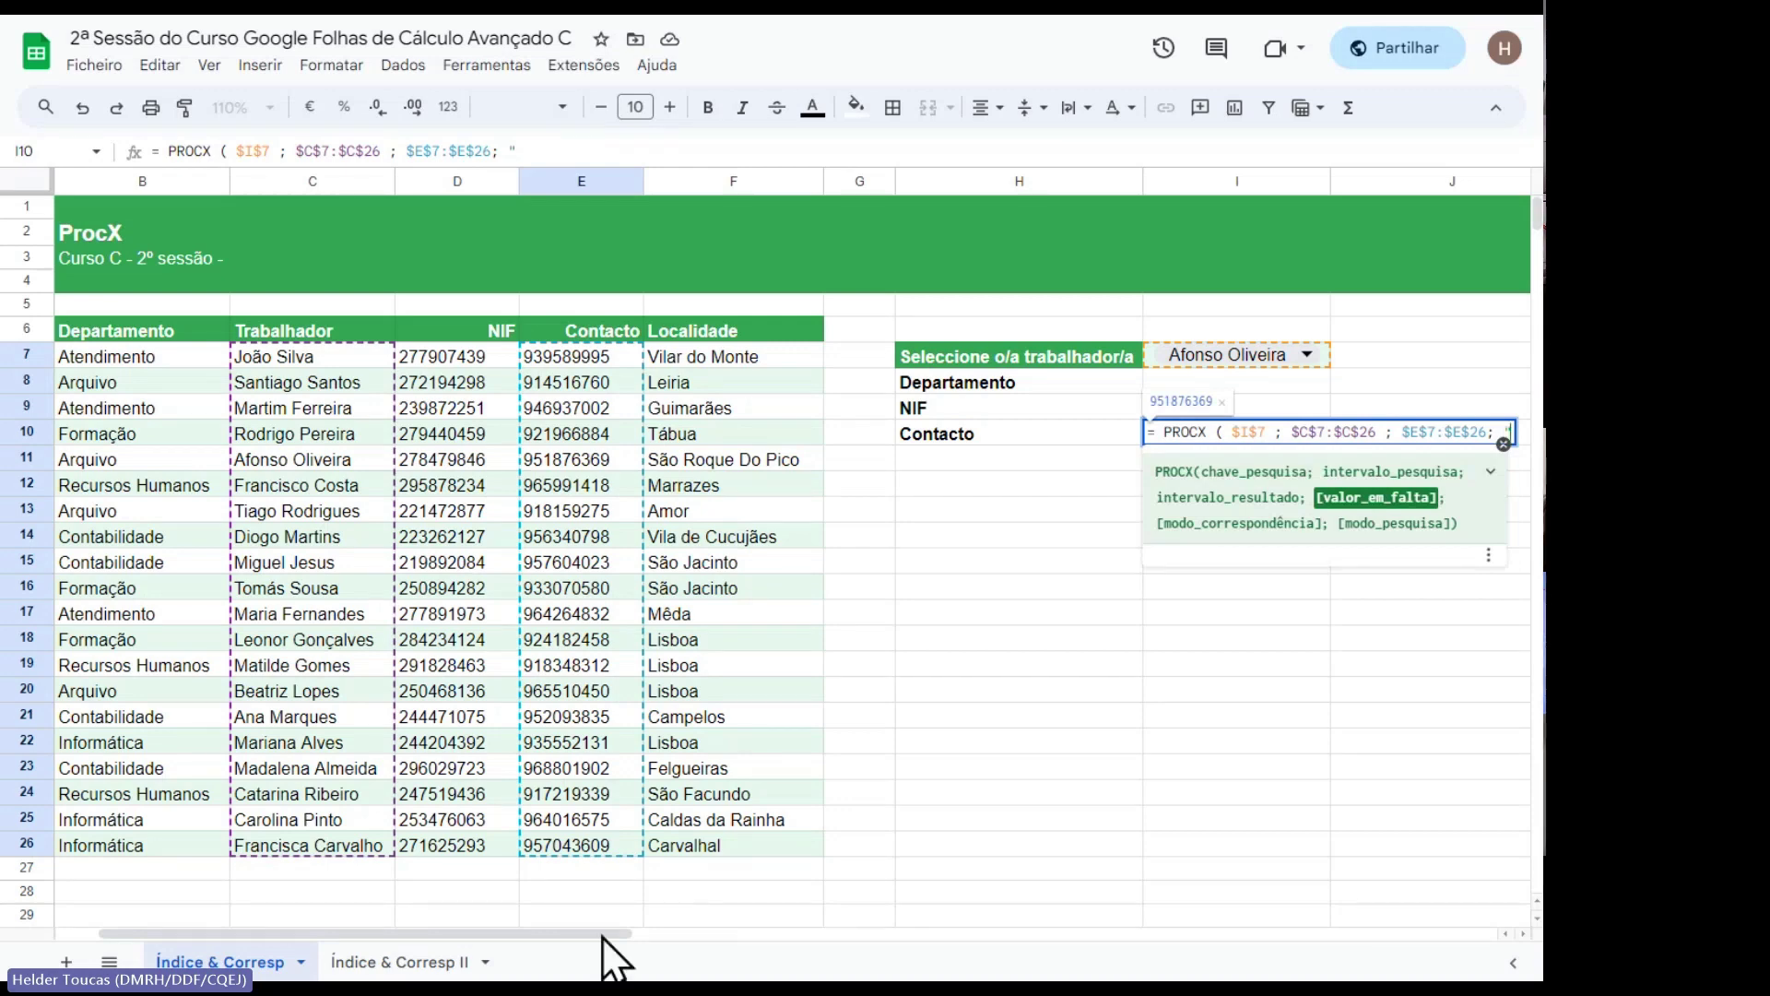
{"action": "mouse_move", "coordinate": [627, 927]}
{"action": "left_mouse_down"}
{"action": "mouse_move", "coordinate": [684, 922]}
{"action": "mouse_move", "coordinate": [619, 917]}
{"action": "left_mouse_up"}
{"action": "left_click", "coordinate": [563, 157]}
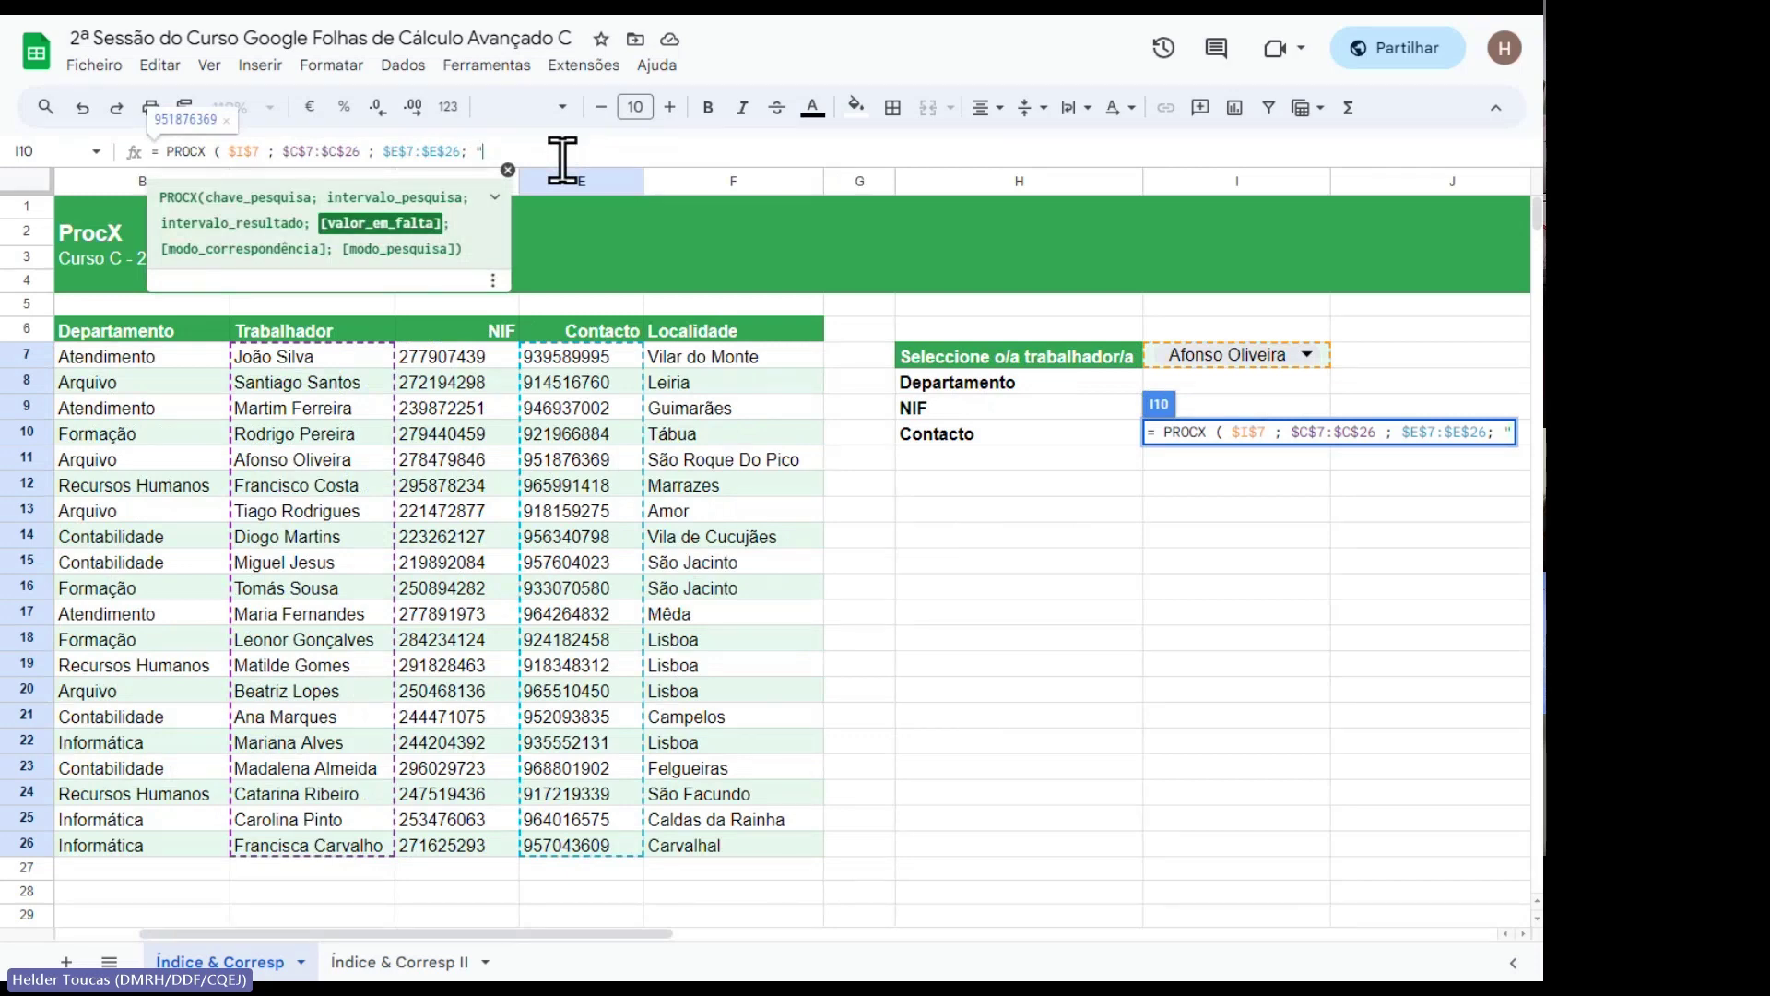
{"action": "type", "text": "Não"}
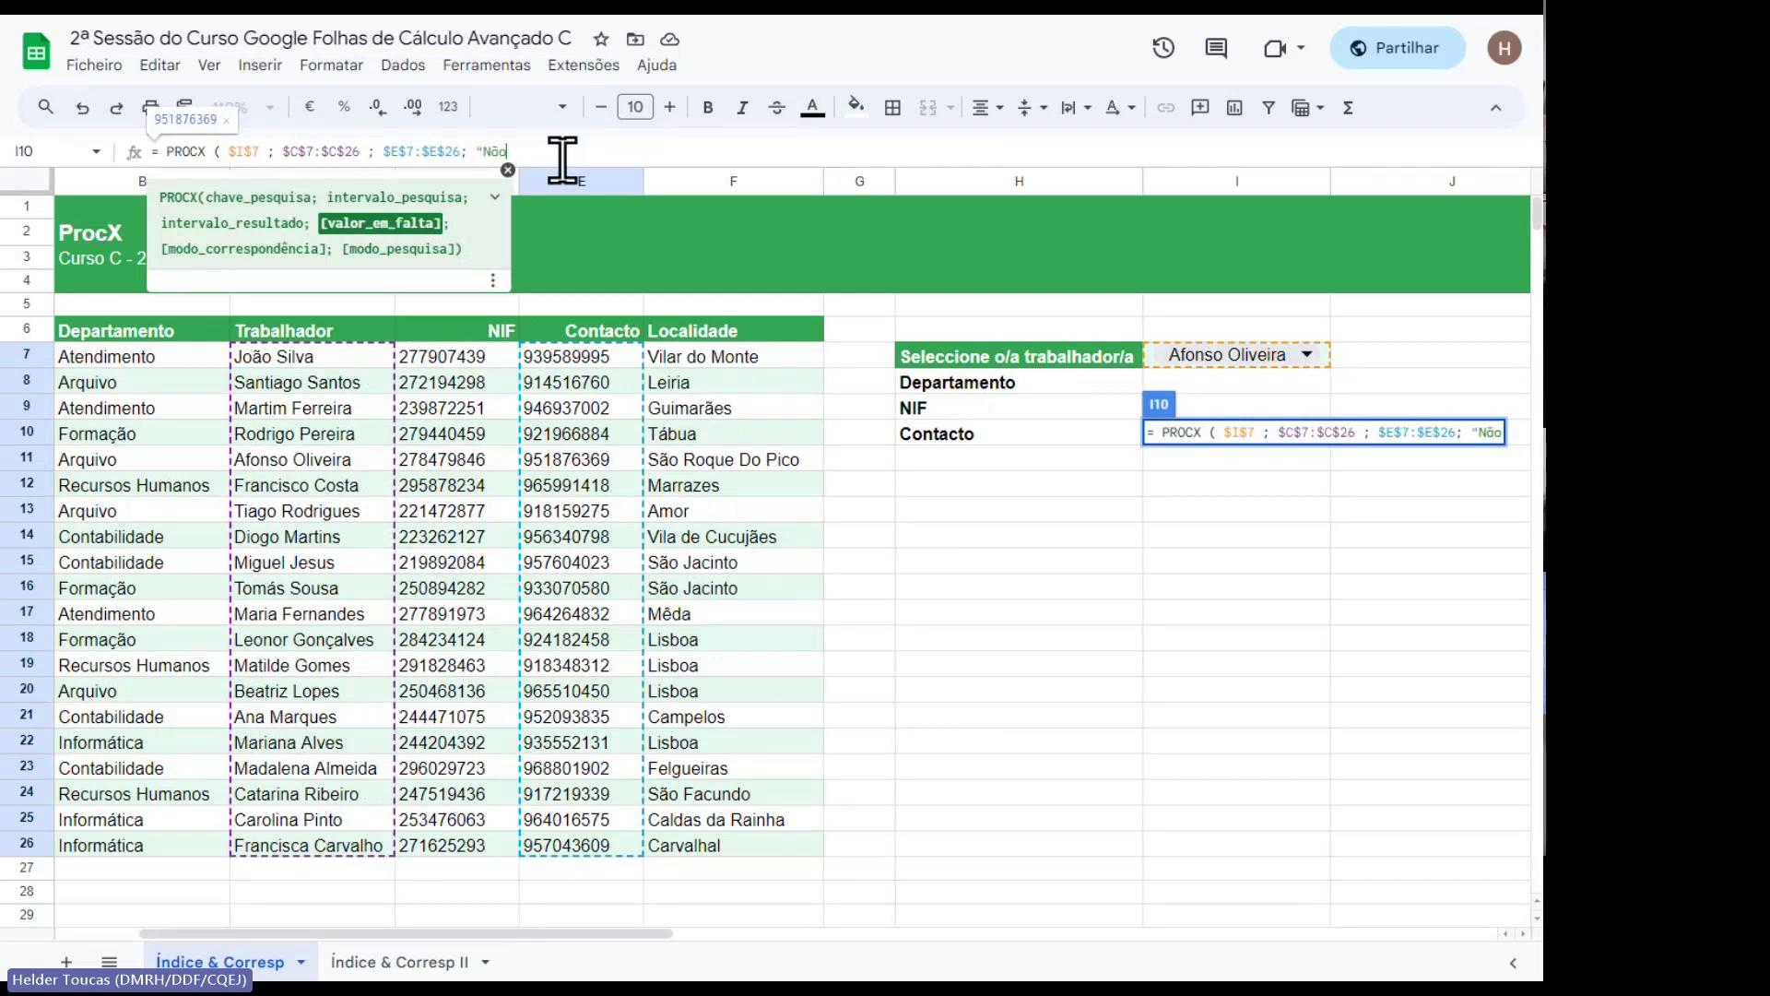
{"action": "type", "text": " encontrado\""}
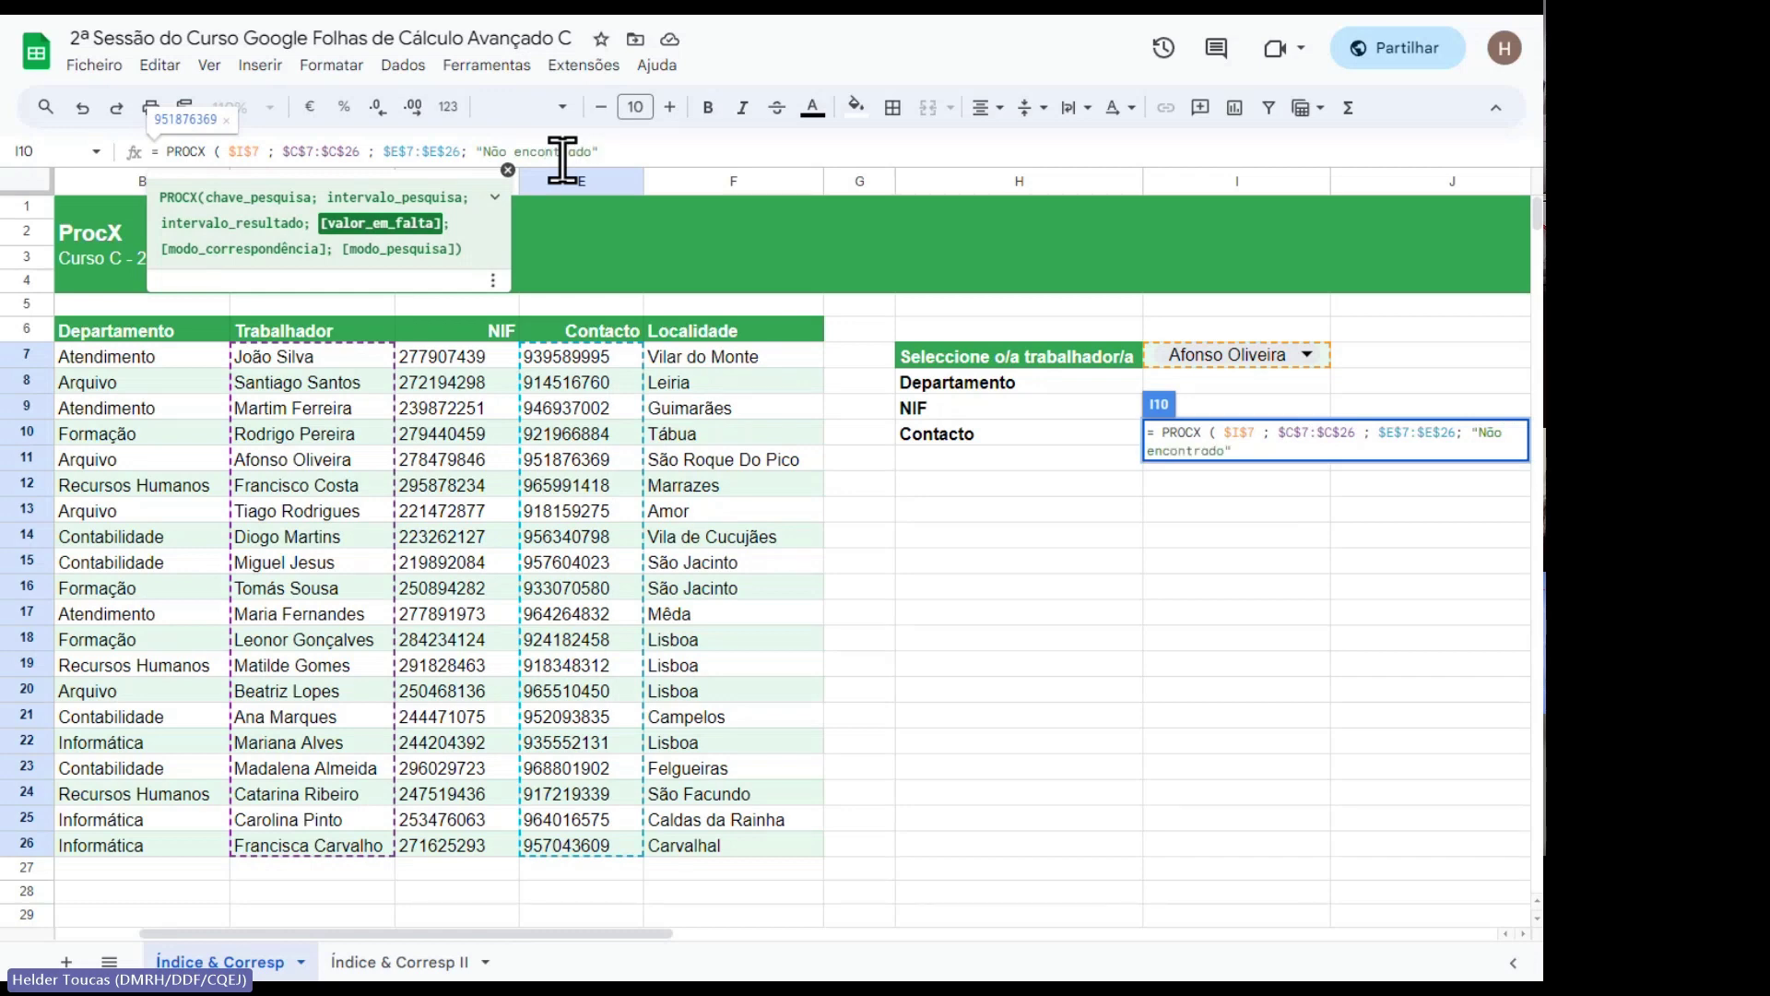
{"action": "type", "text": " ;"}
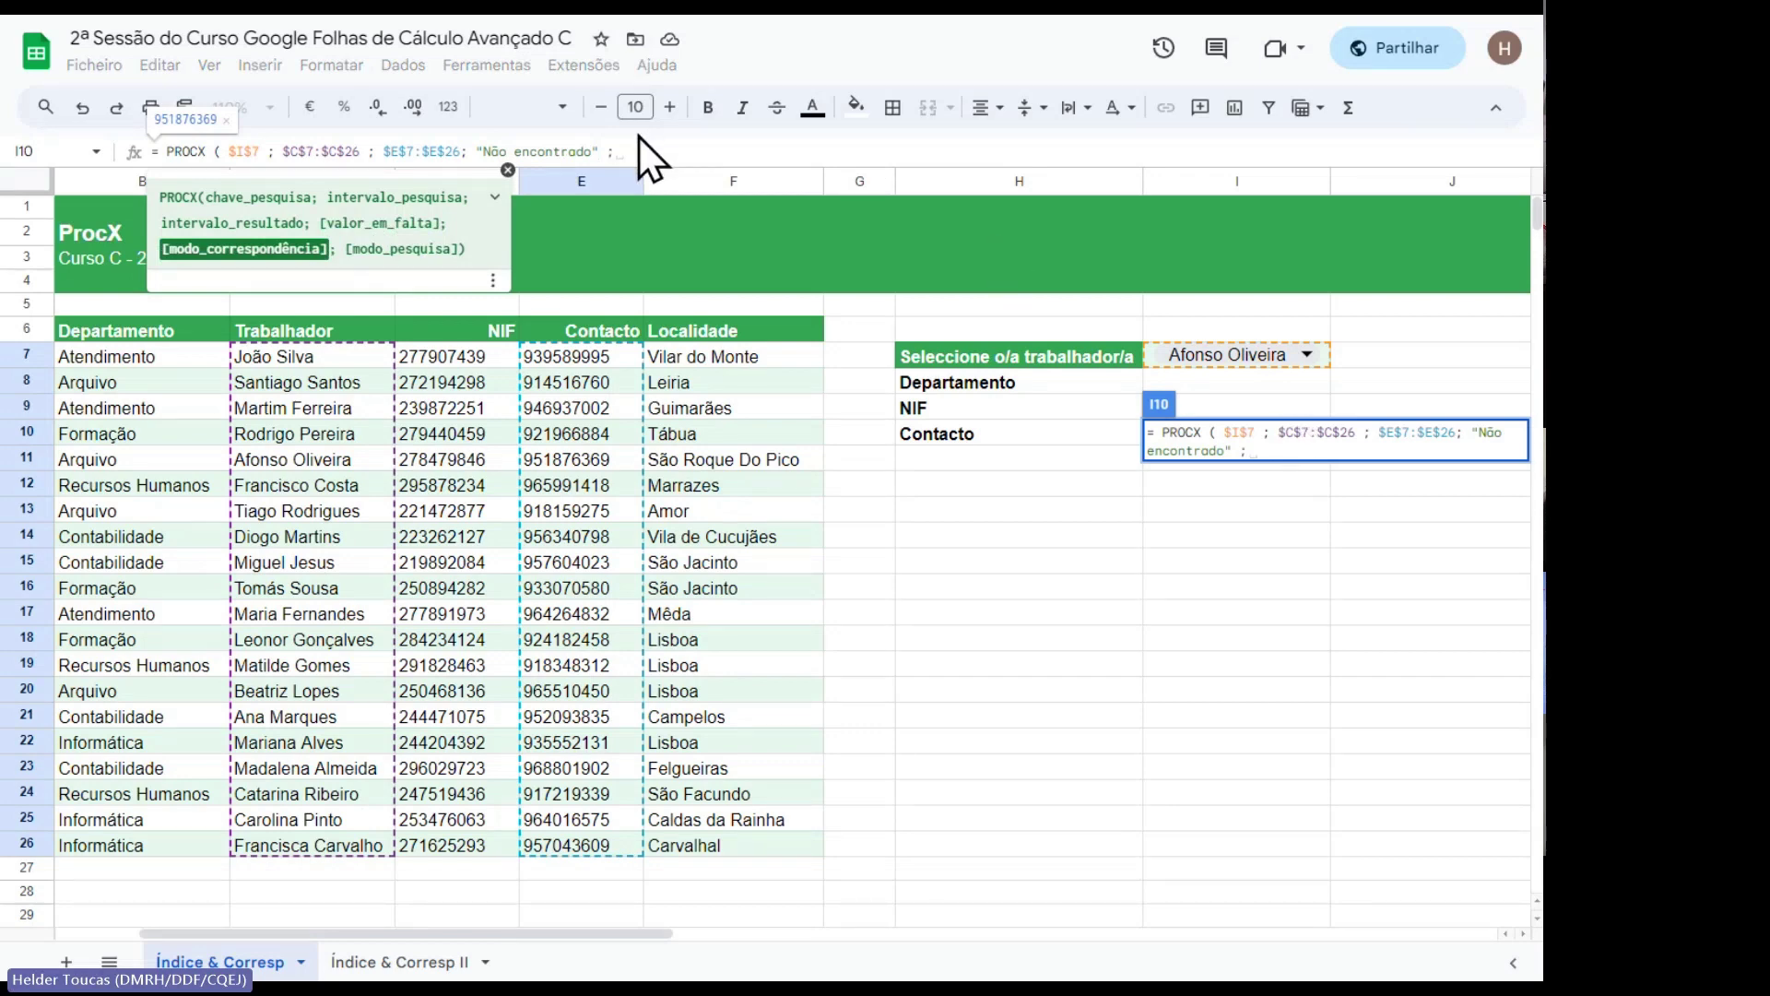
Set the match mode to 0 and the search mode to 1, and close the PROCX formula.
{"action": "left_click", "coordinate": [664, 150]}
{"action": "type", "text": "0"}
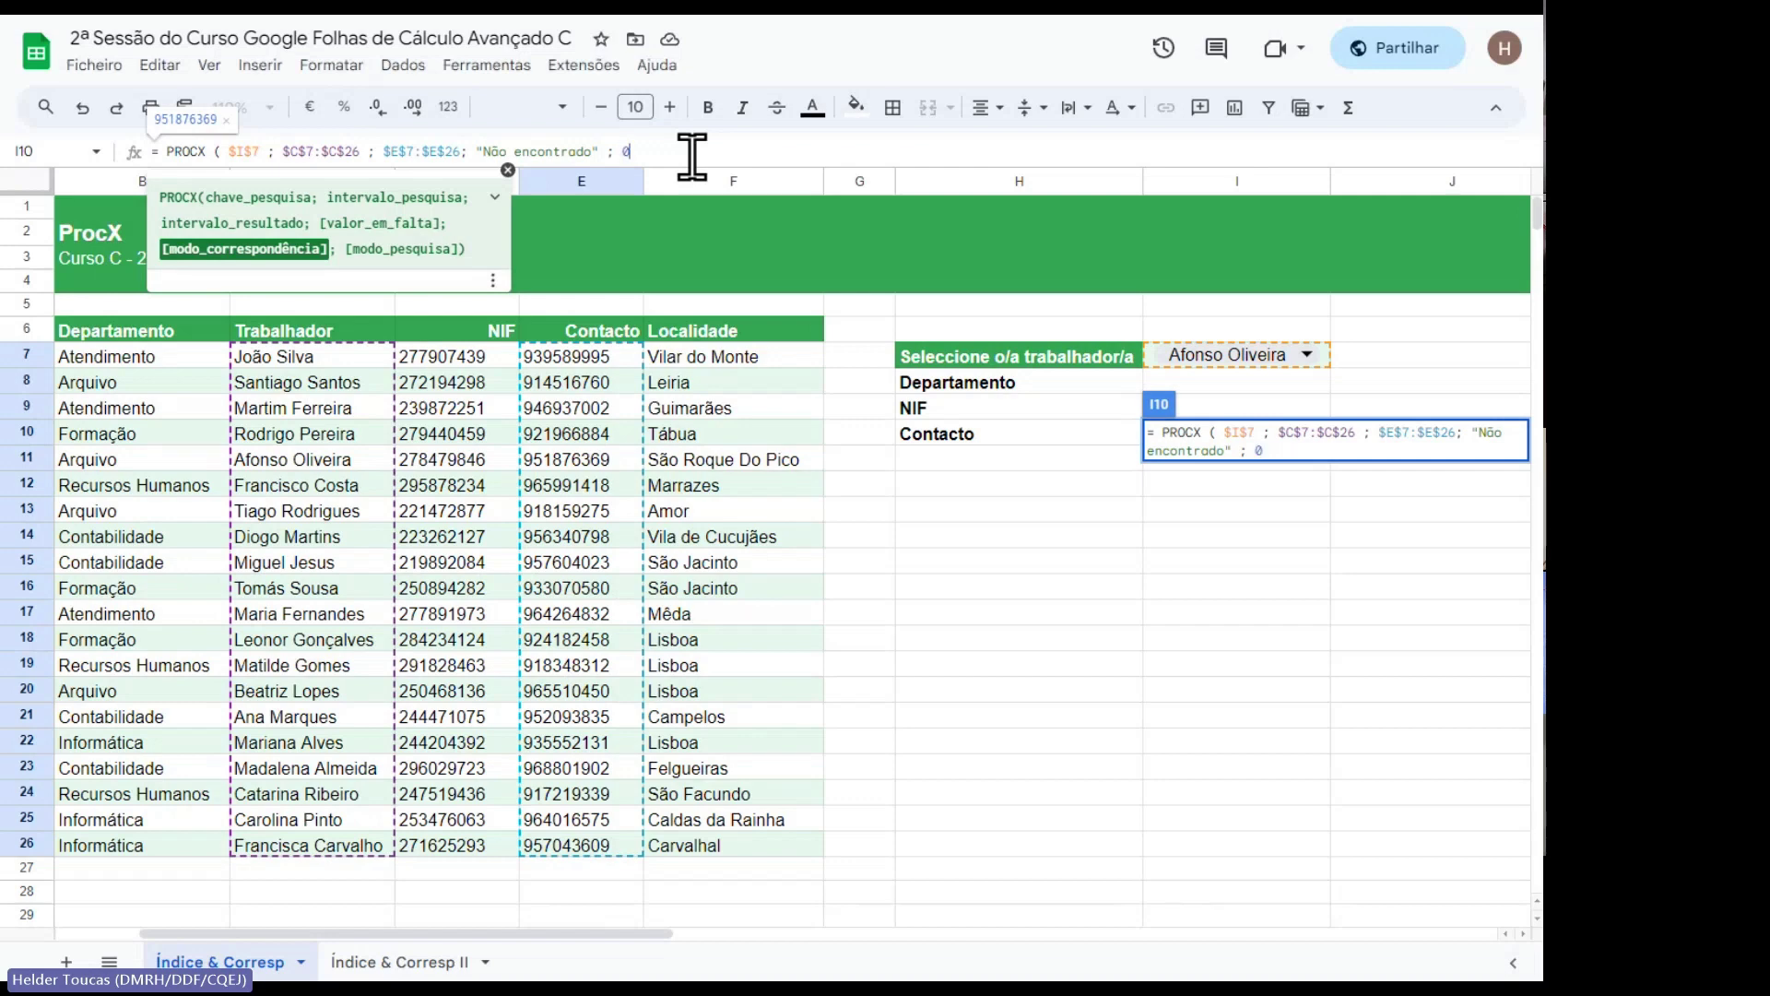
{"action": "type", "text": ";"}
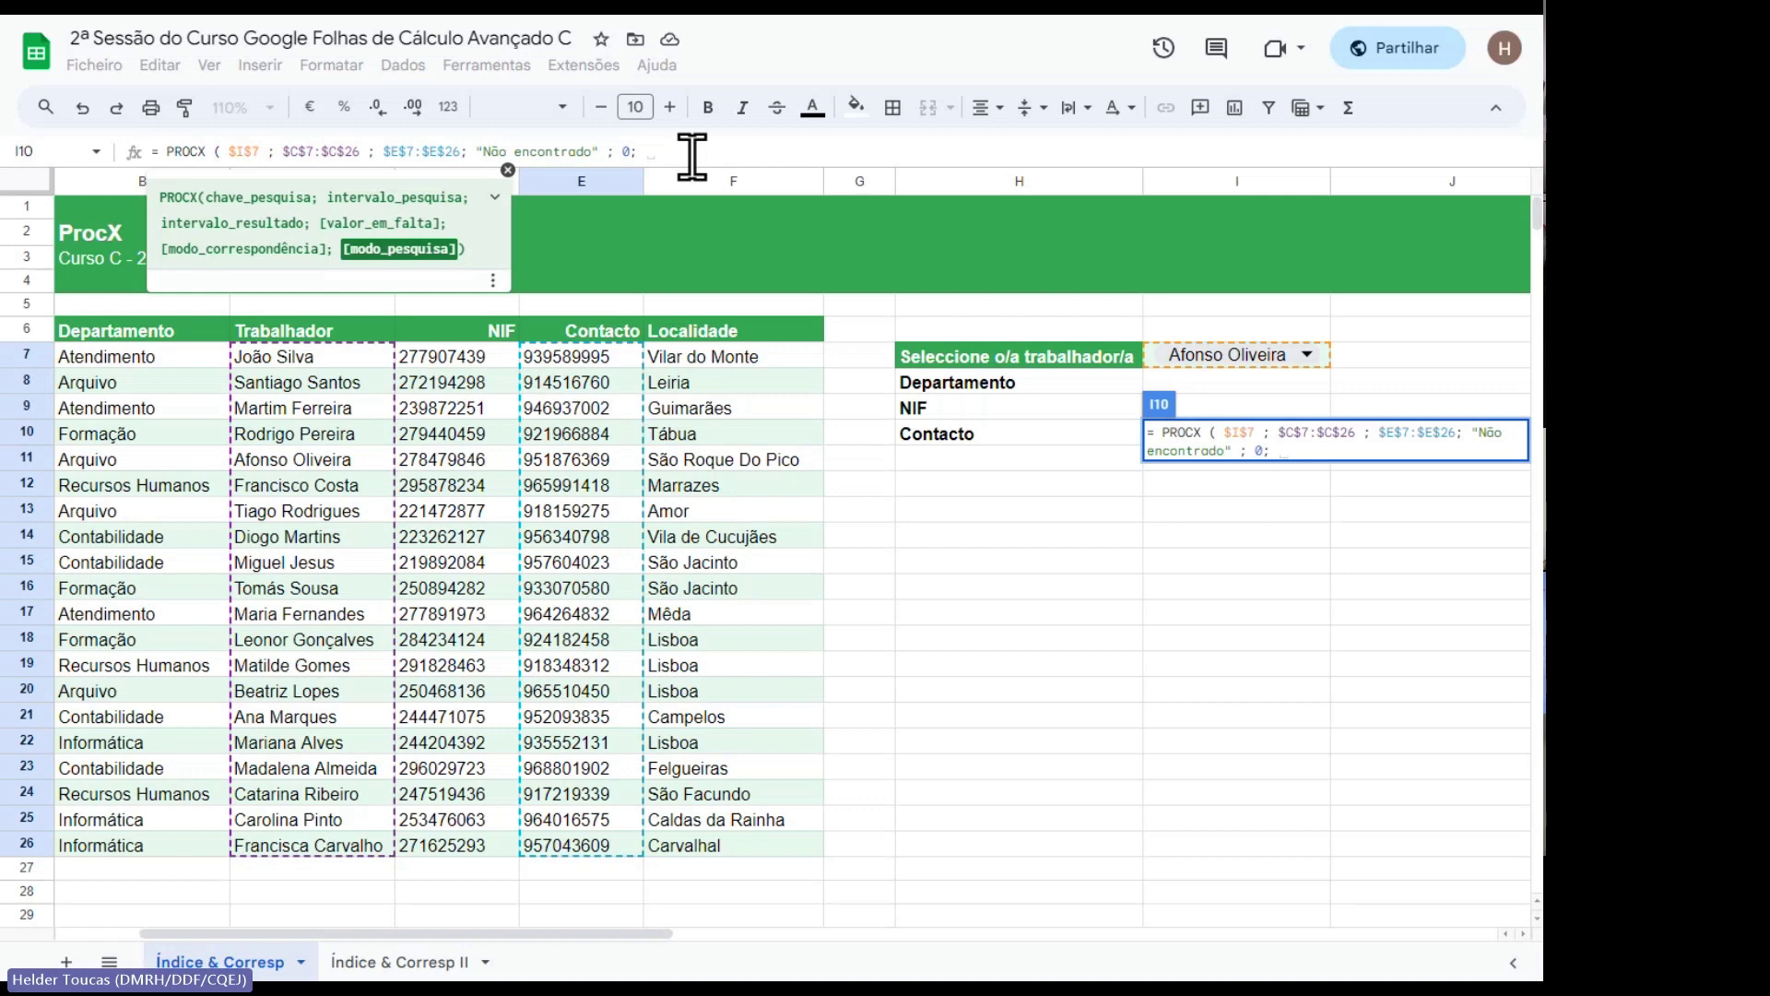
{"action": "type", "text": "1"}
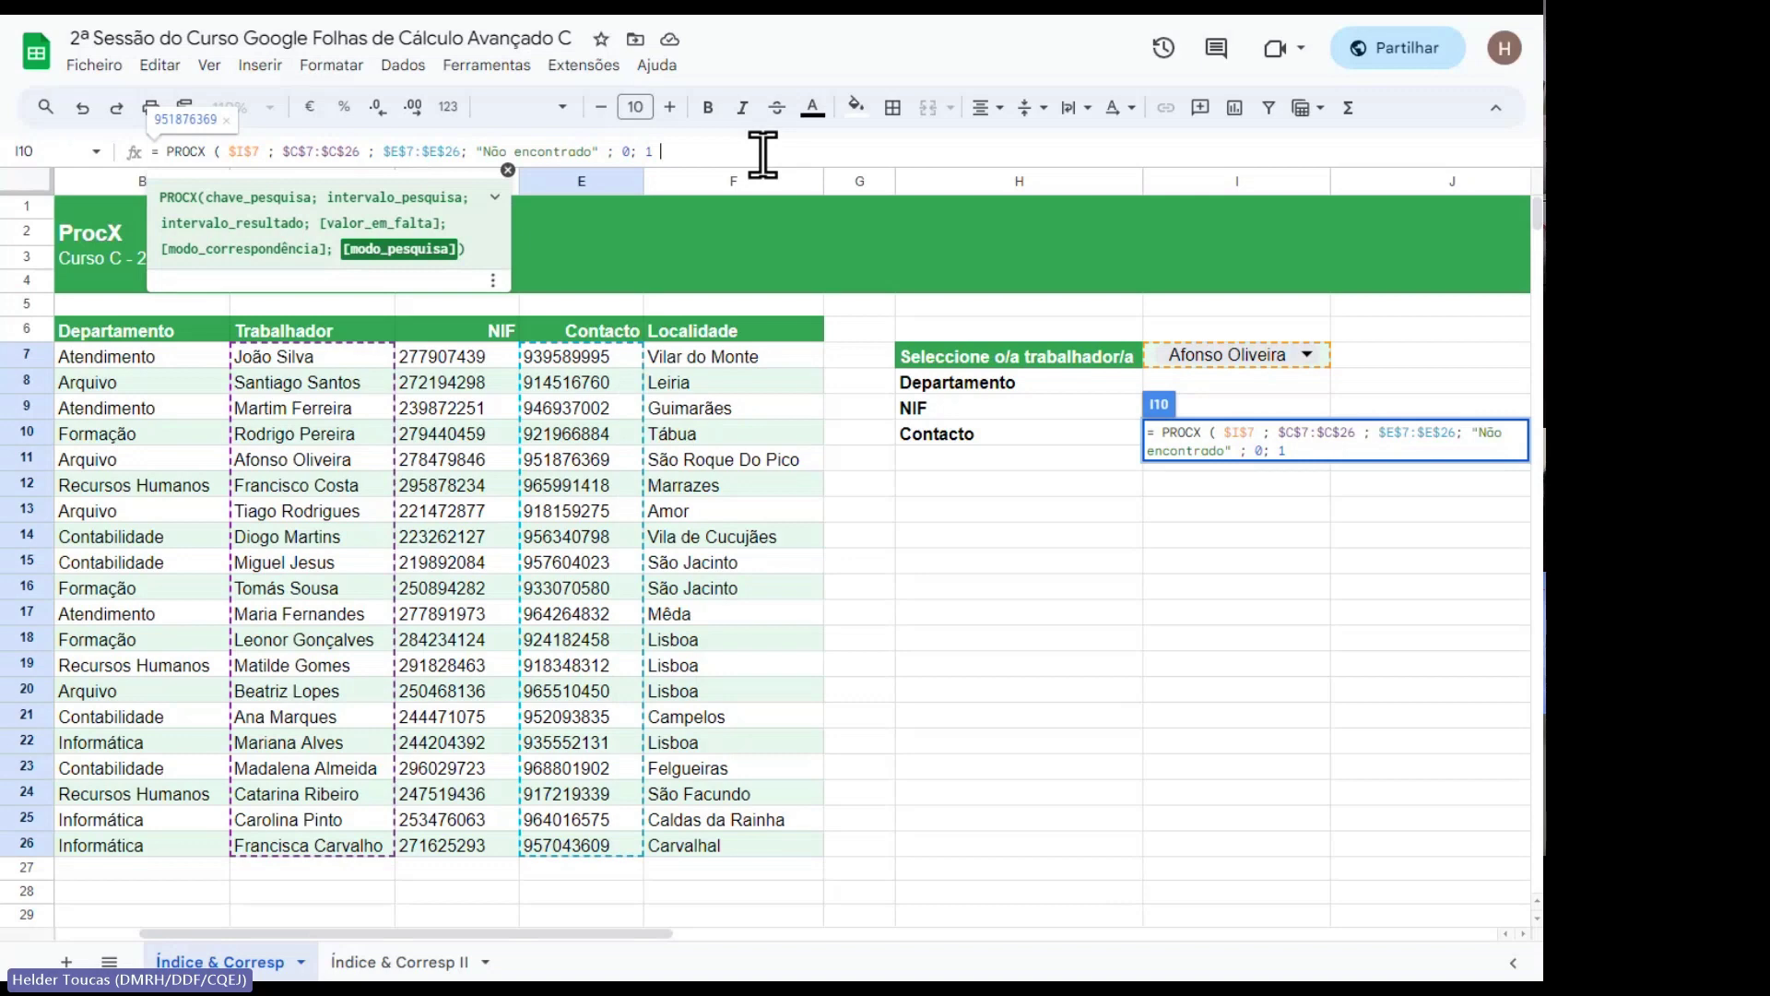
{"action": "type", "text": ")"}
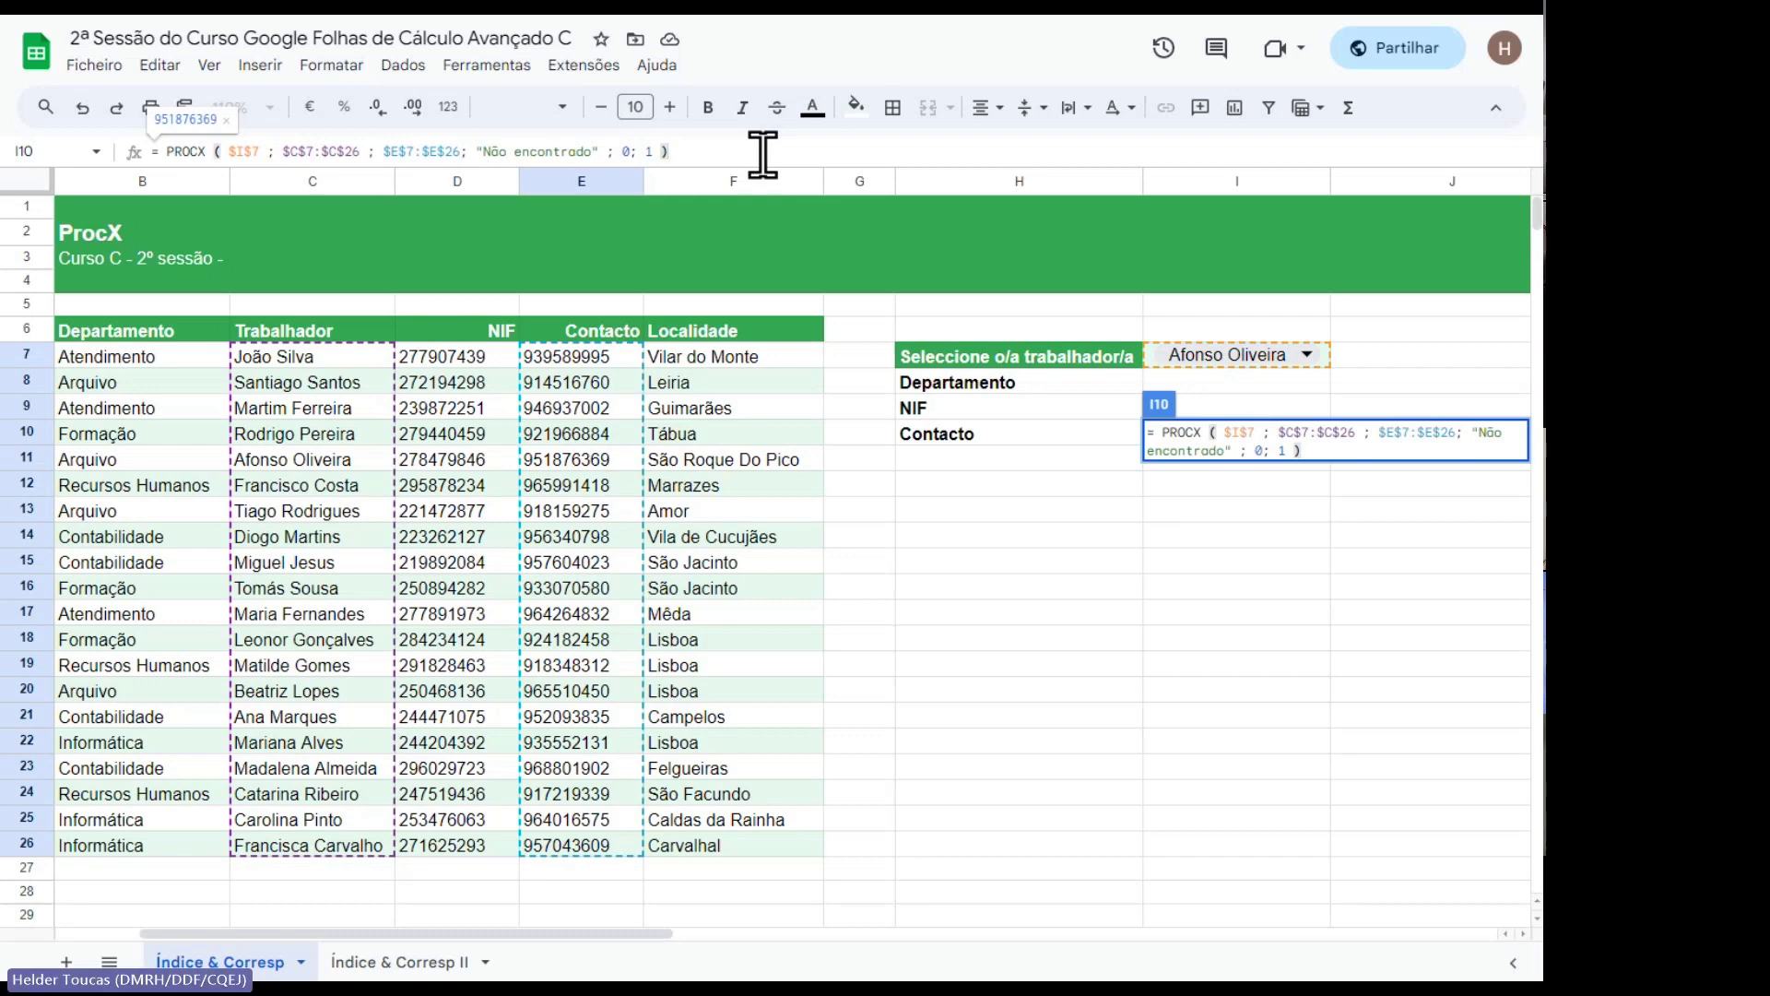
Review the formula's search key, search range and result range arguments, and commit the formula in I10.
{"action": "left_click", "coordinate": [243, 151]}
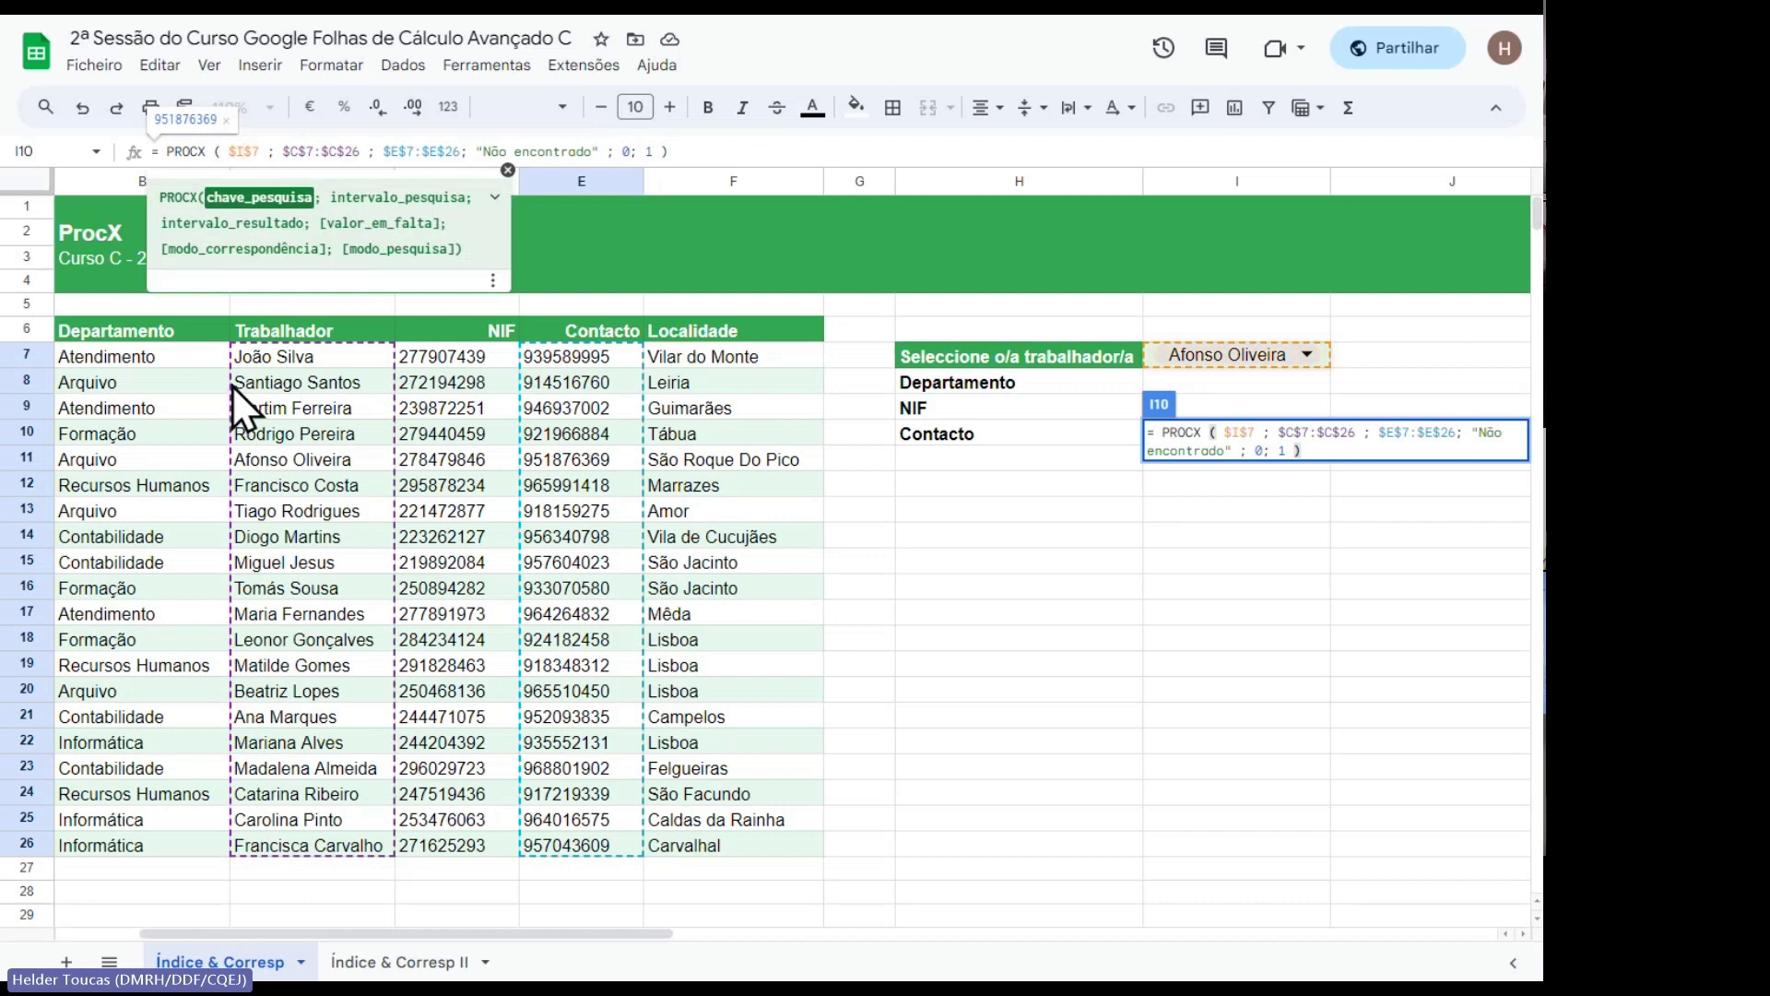
{"action": "left_click", "coordinate": [320, 150]}
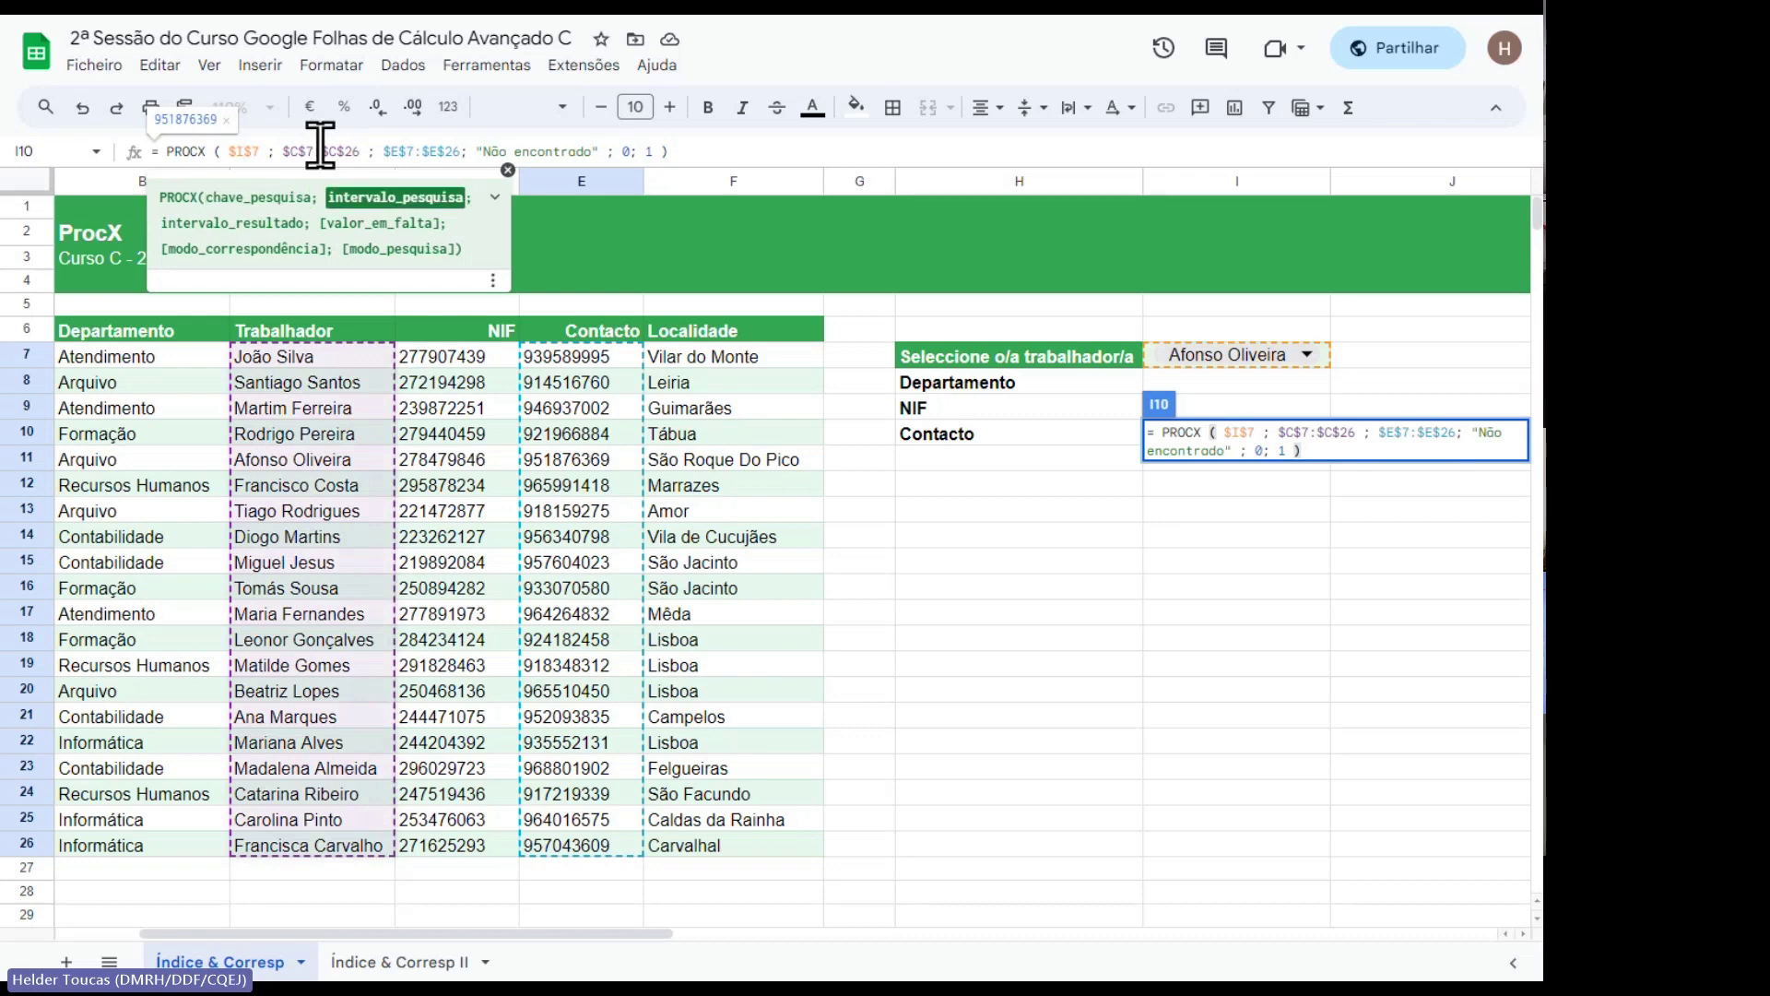
{"action": "left_click", "coordinate": [394, 147]}
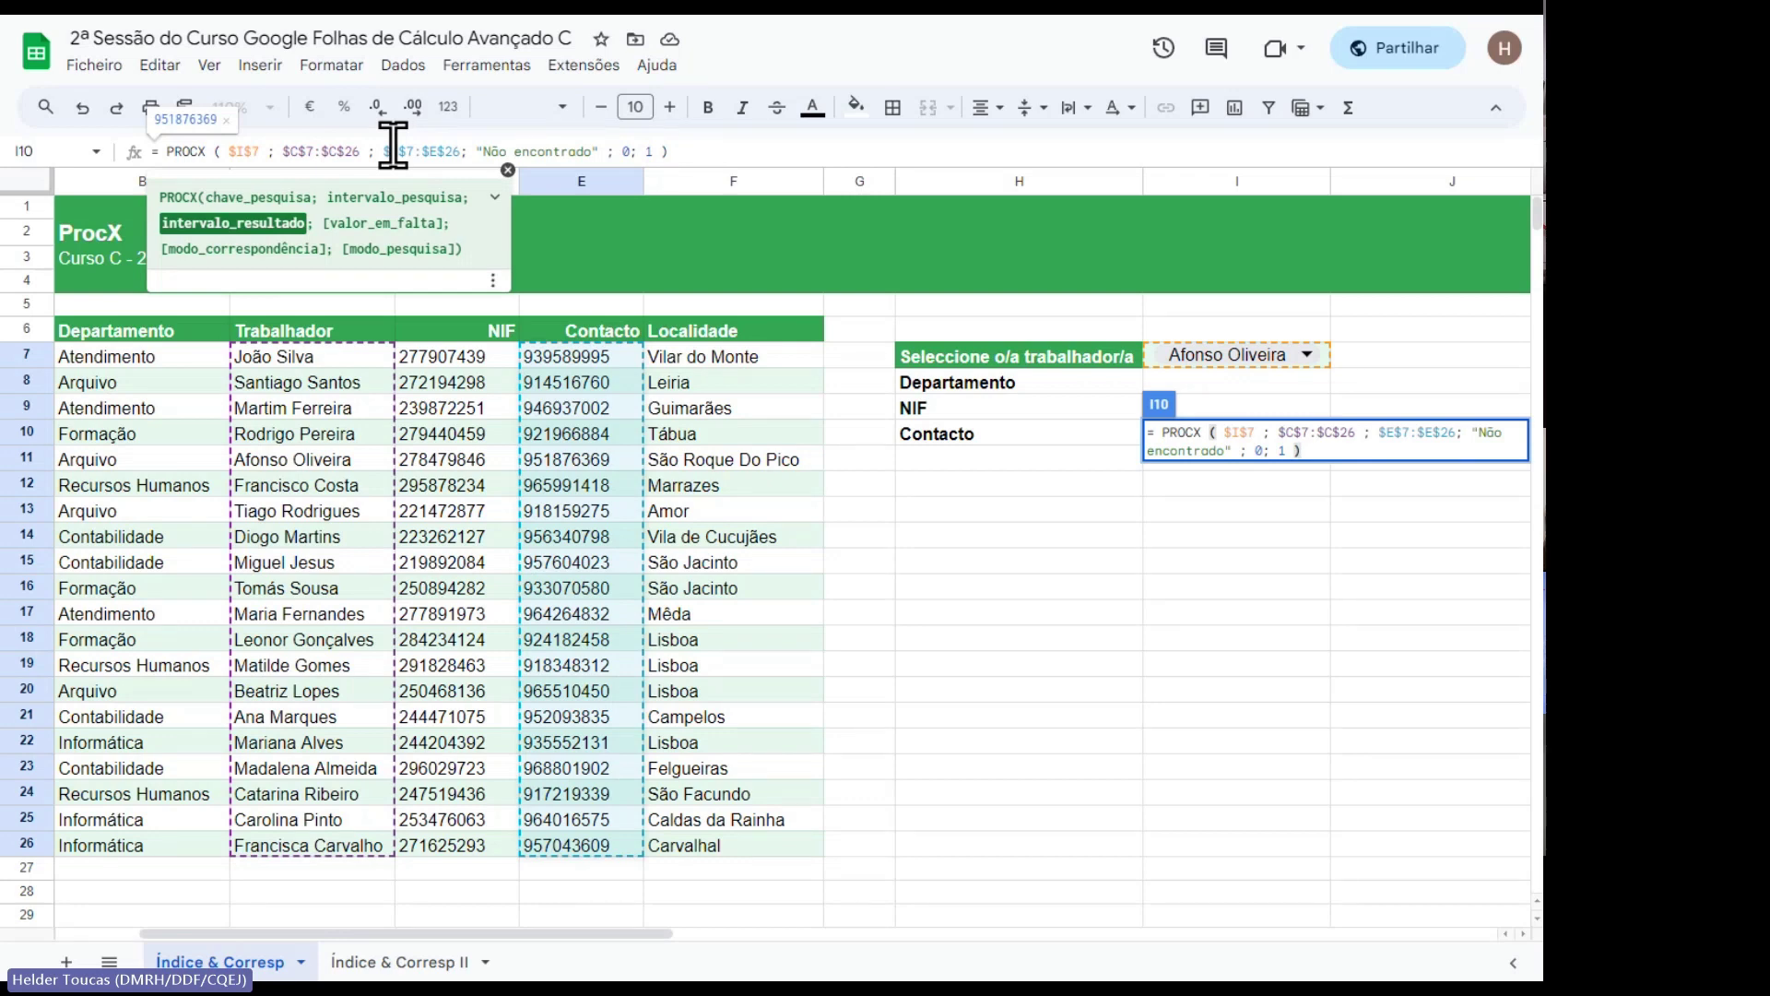
{"action": "left_click", "coordinate": [699, 147]}
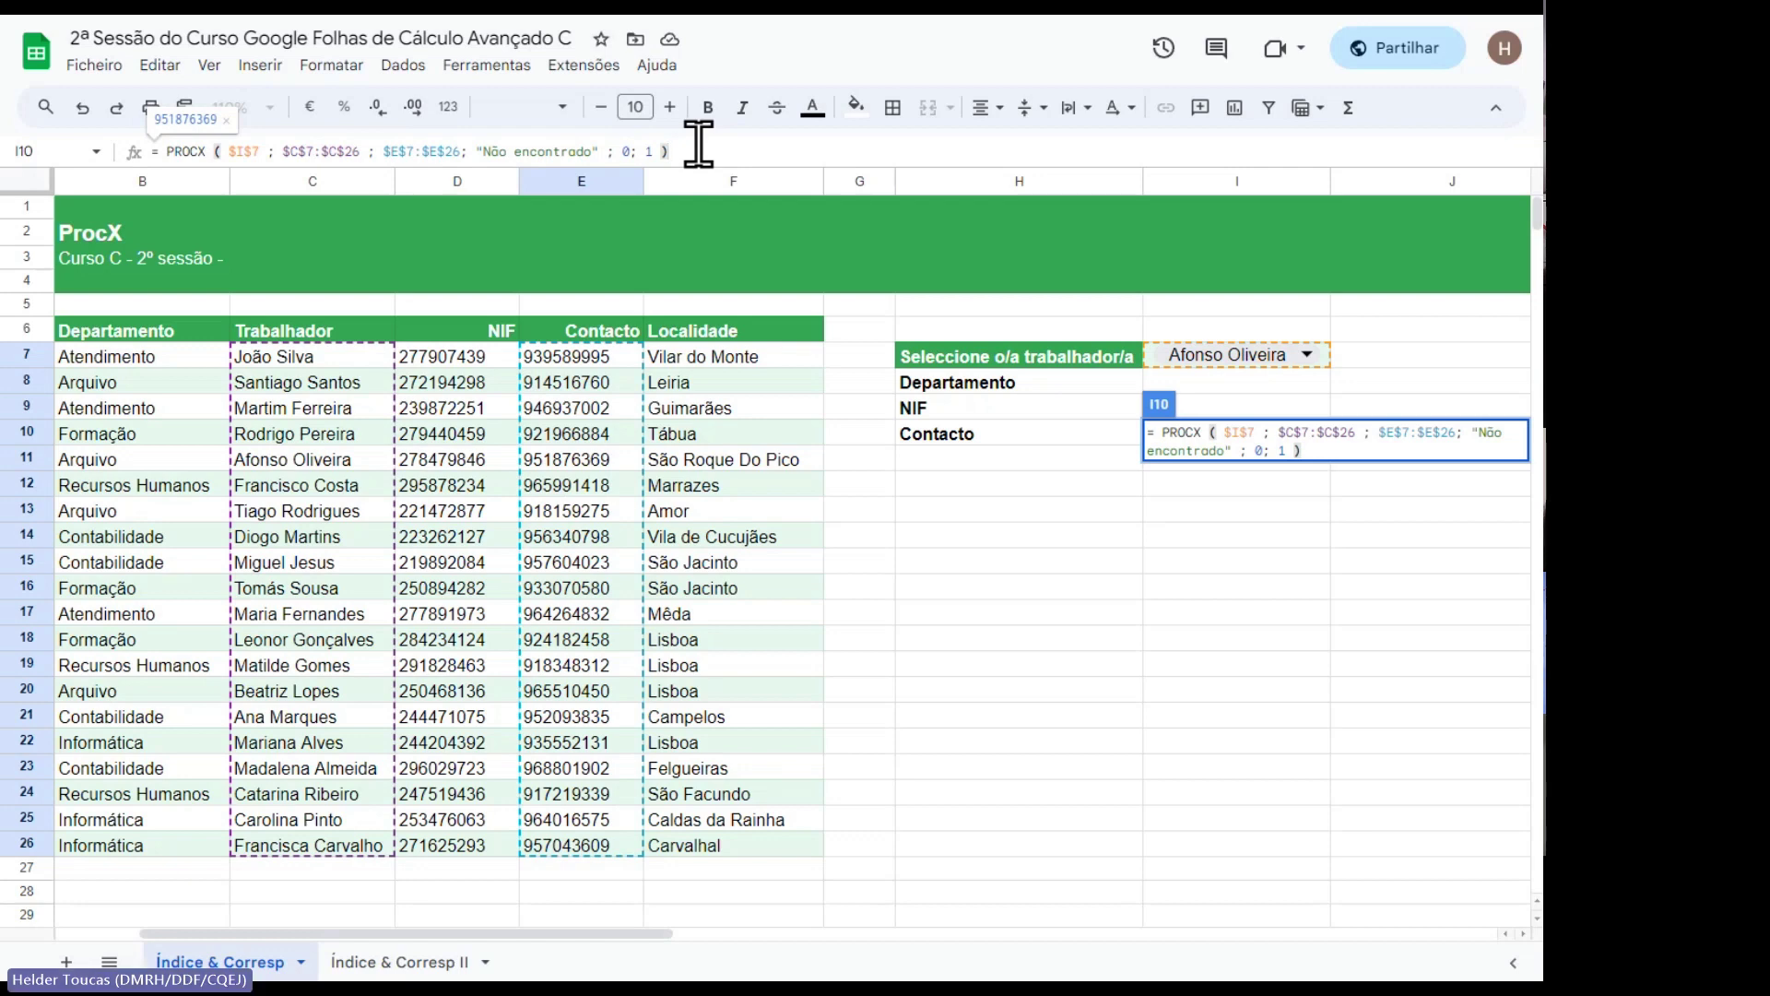
{"action": "key", "text": "Return"}
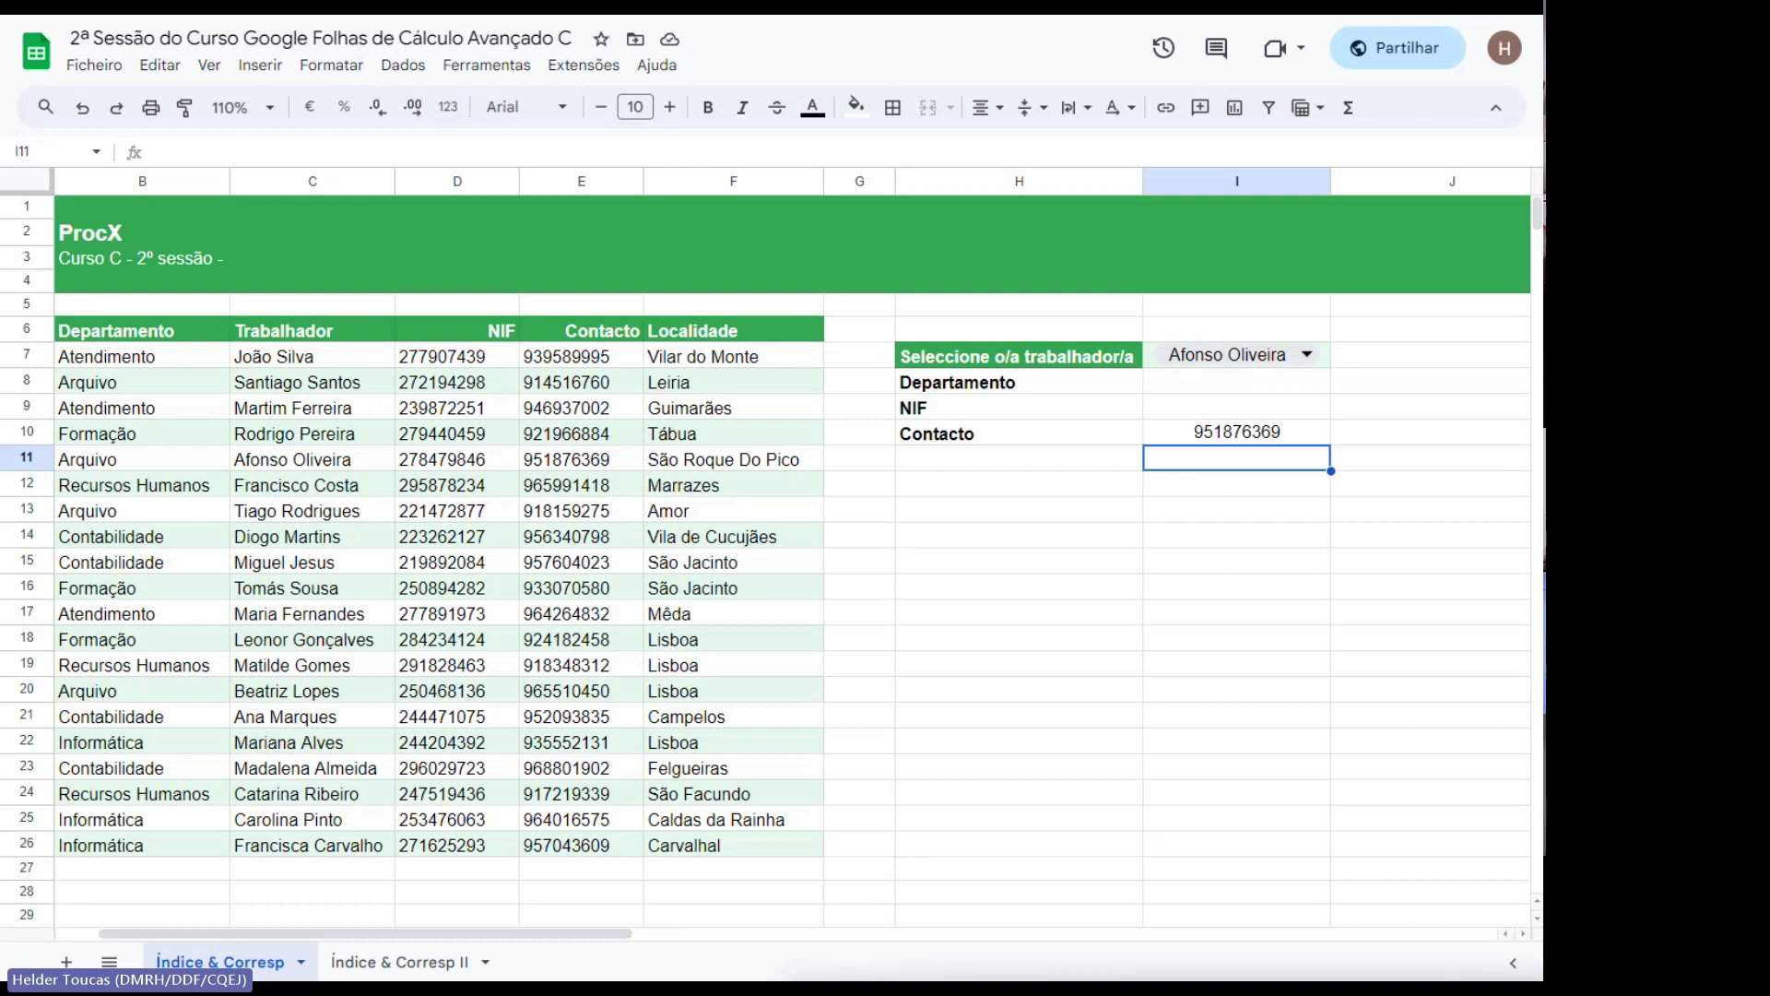
{"action": "left_click", "coordinate": [1220, 440]}
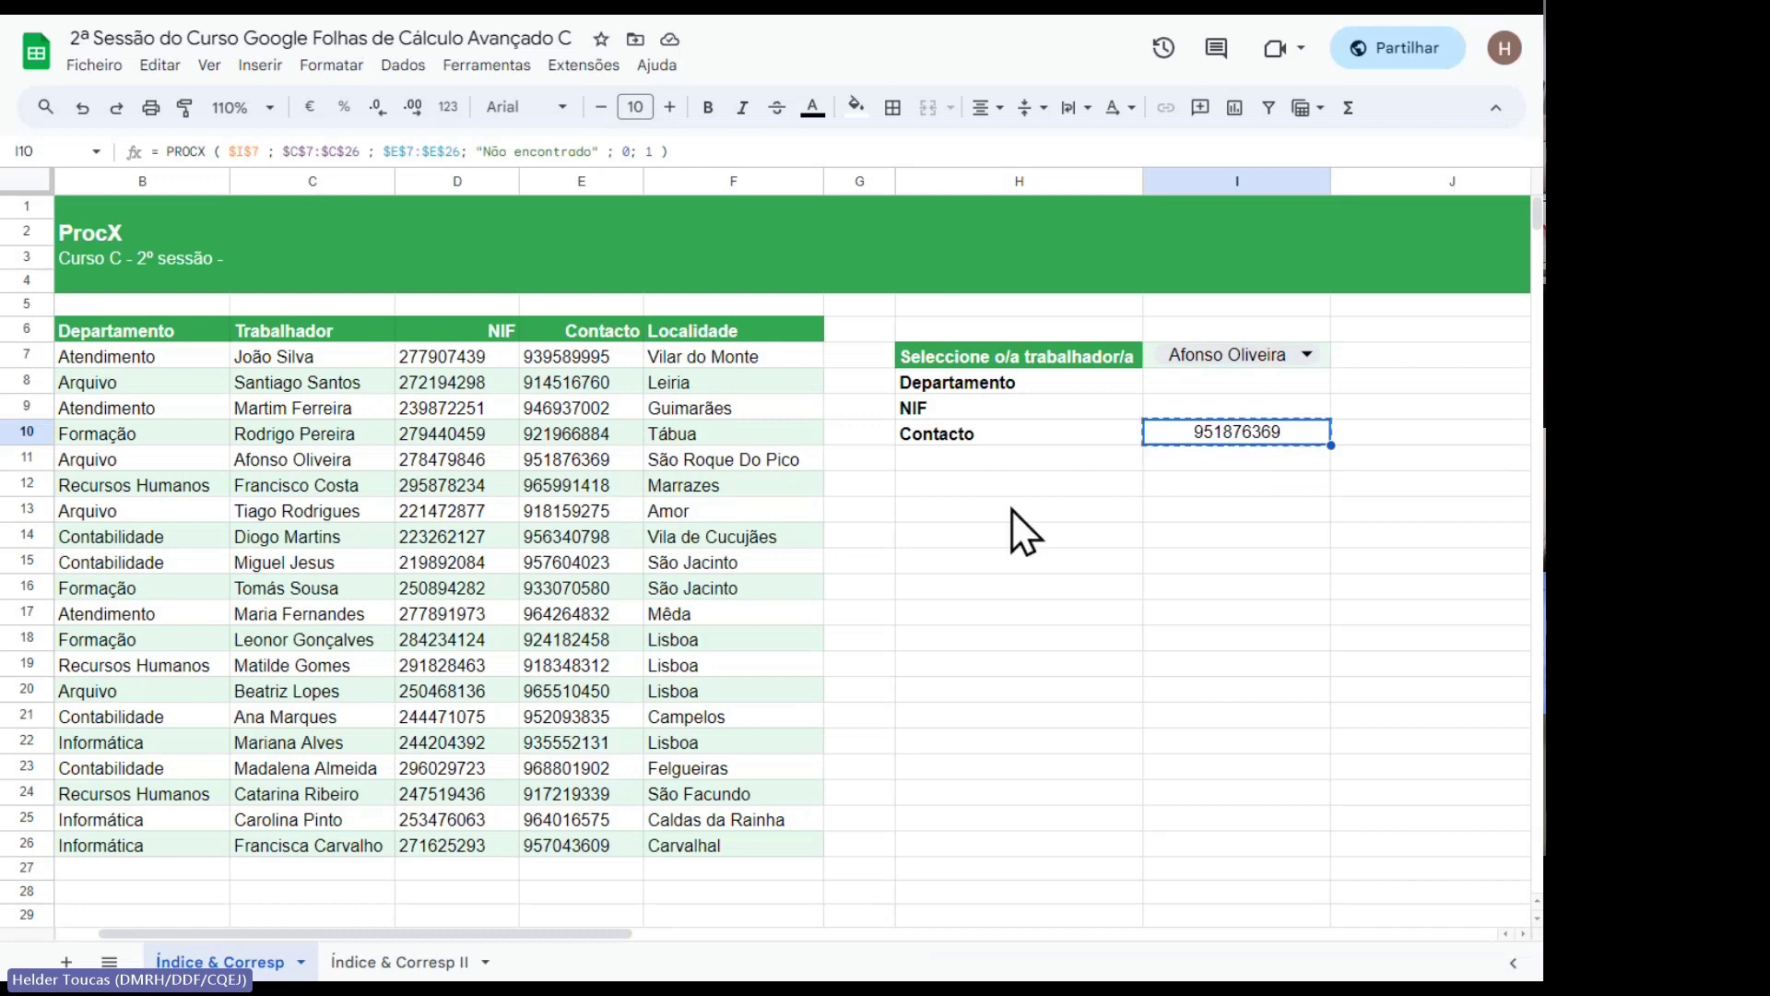
{"action": "key", "text": "ctrl+c"}
{"action": "left_click", "coordinate": [964, 537]}
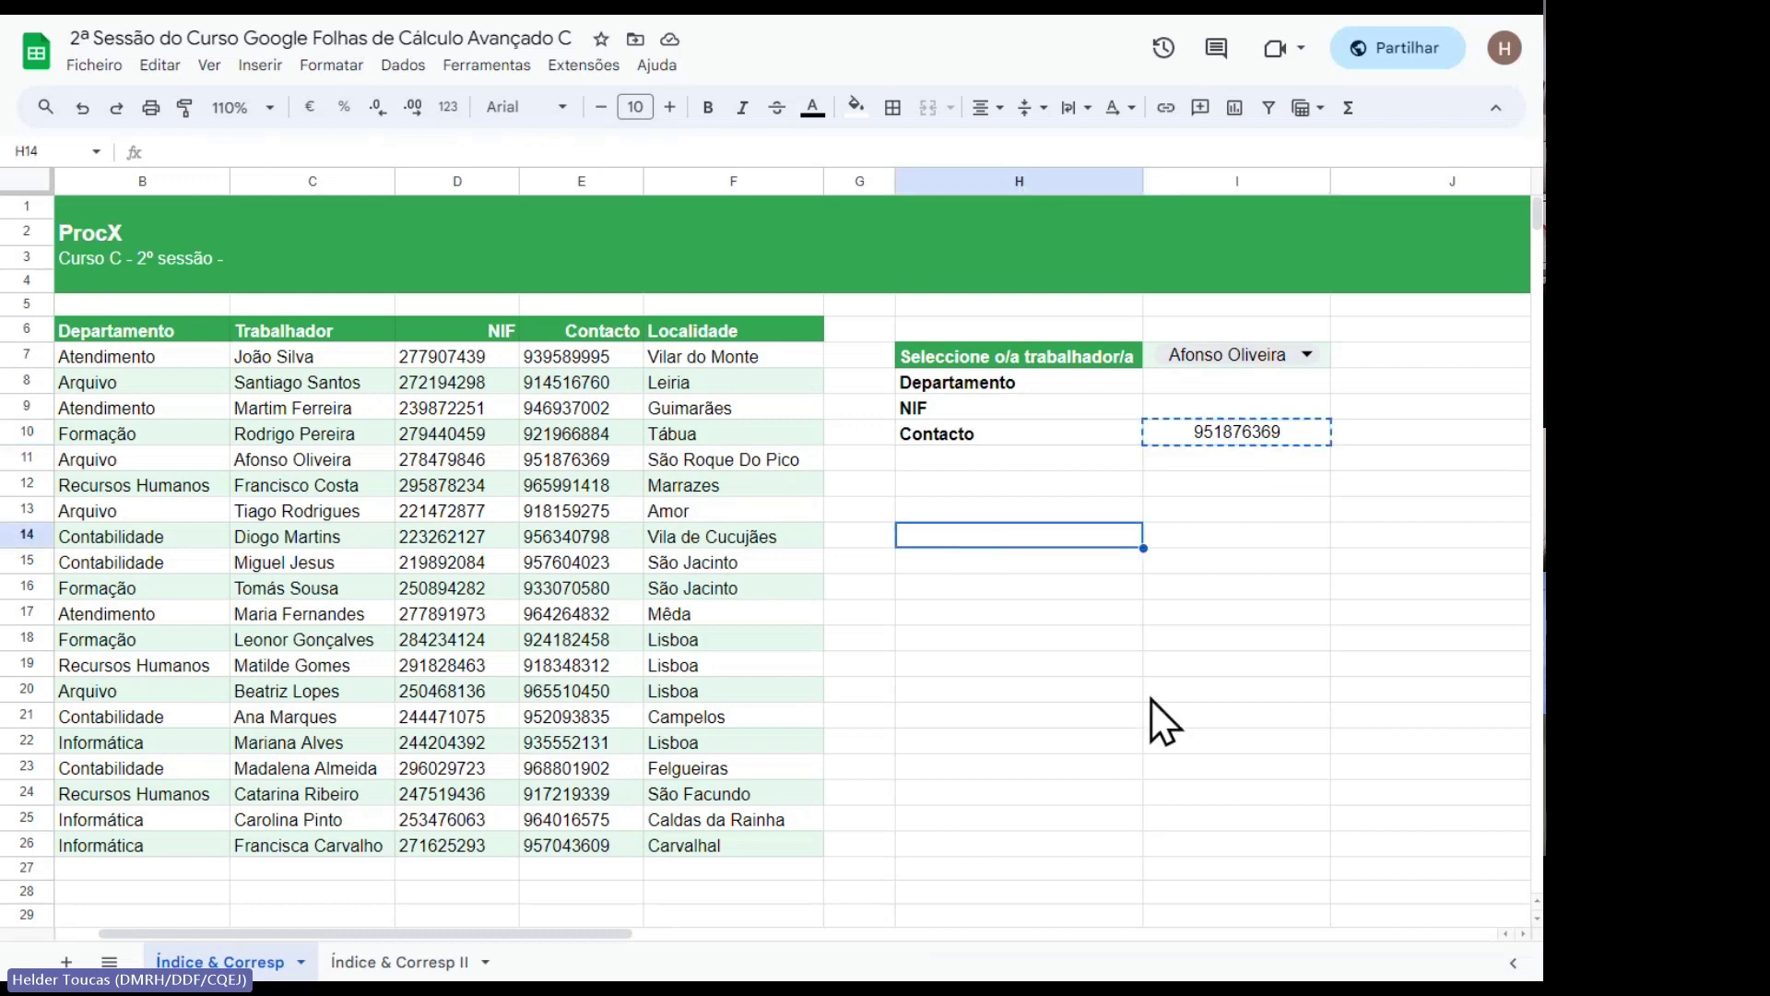
{"action": "type", "text": "'"}
{"action": "key", "text": "ctrl+v"}
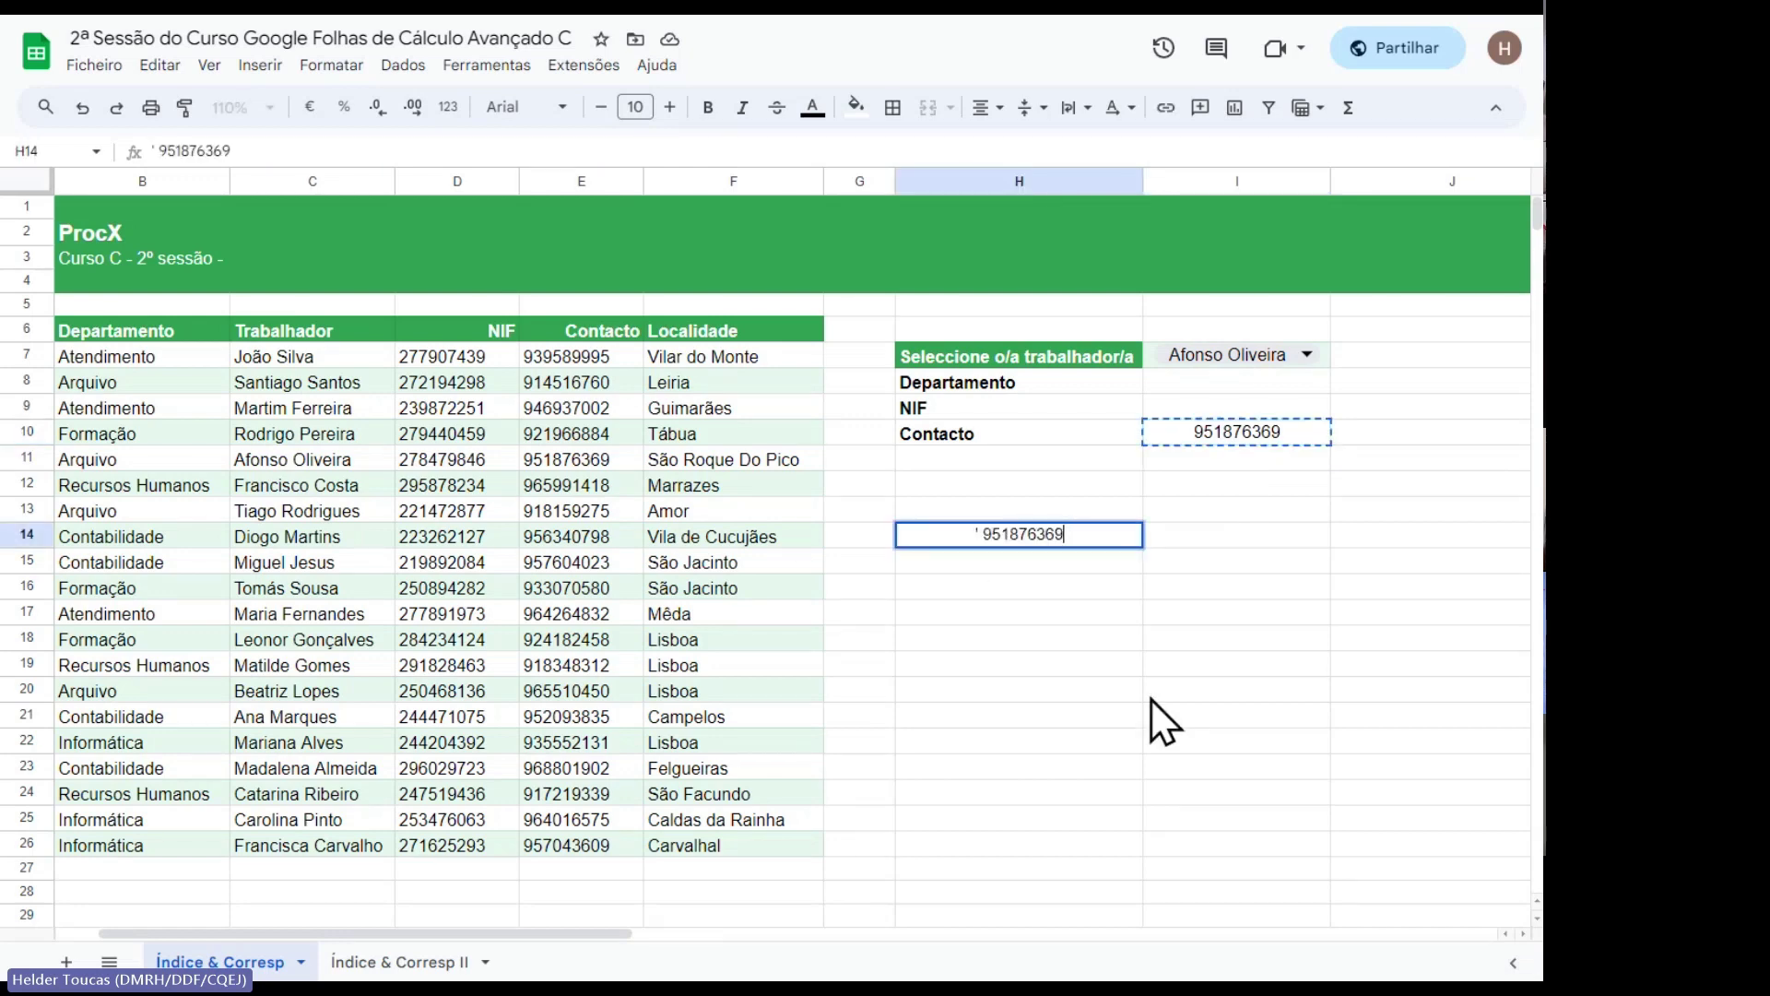
{"action": "key", "text": "BackSpace"}
{"action": "key", "text": "BackSpace"}
{"action": "key", "text": "BackSpace"}
{"action": "key", "text": "BackSpace"}
{"action": "key", "text": "BackSpace"}
{"action": "key", "text": "BackSpace"}
{"action": "key", "text": "BackSpace"}
{"action": "key", "text": "BackSpace"}
{"action": "key", "text": "BackSpace"}
{"action": "key", "text": "BackSpace"}
Copy the full text of the contact formula in I10 into H14 as plain text with a leading apostrophe.
{"action": "left_click", "coordinate": [1247, 434]}
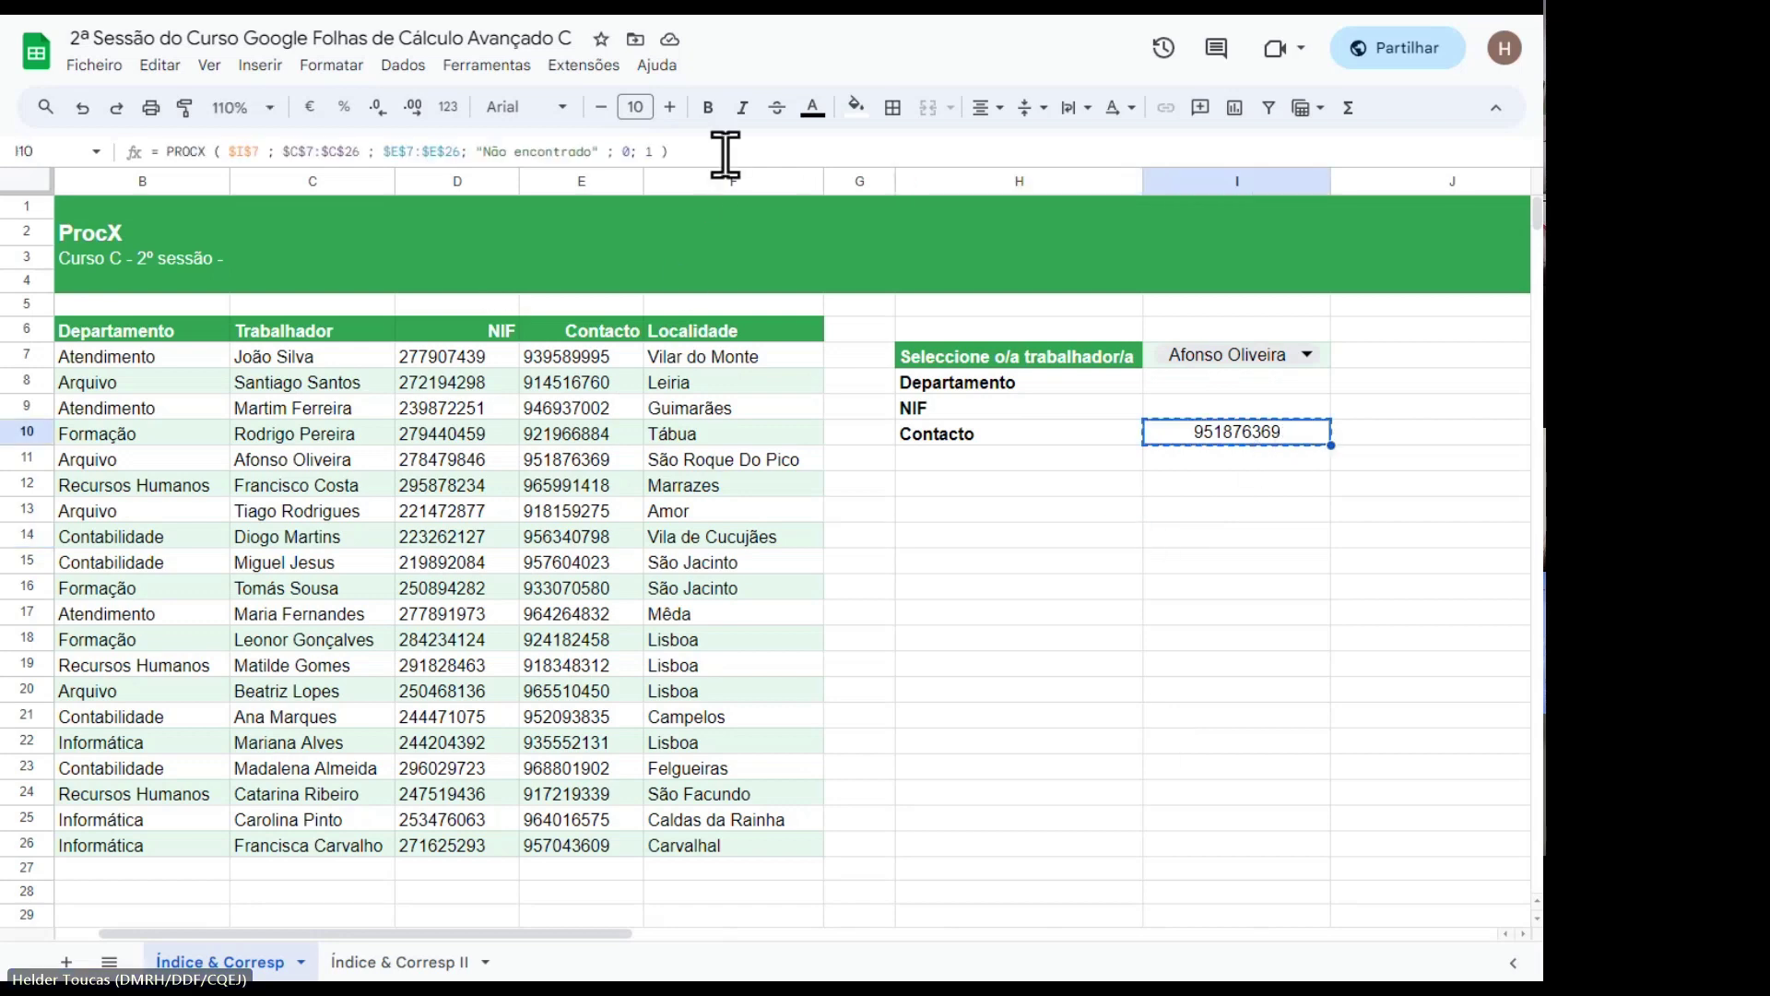
{"action": "left_click_drag", "start_coordinate": [725, 155], "coordinate": [172, 152]}
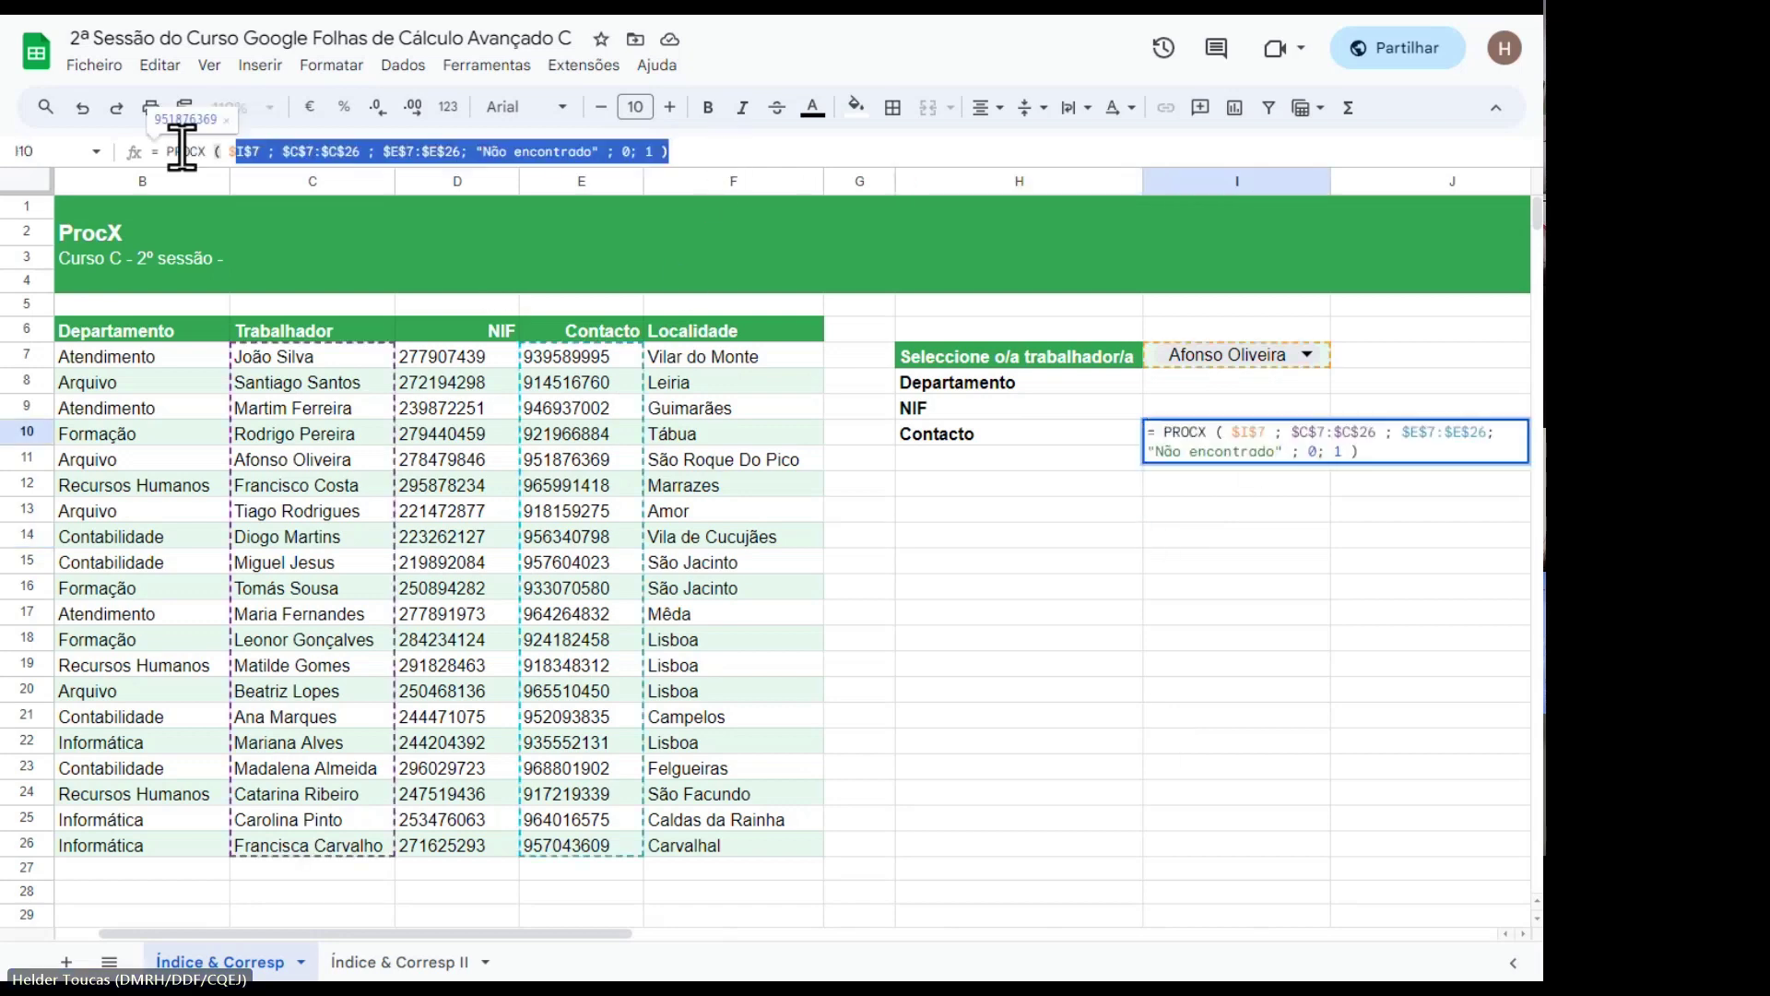
{"action": "left_click", "coordinate": [953, 539]}
{"action": "key", "text": "ctrl+v"}
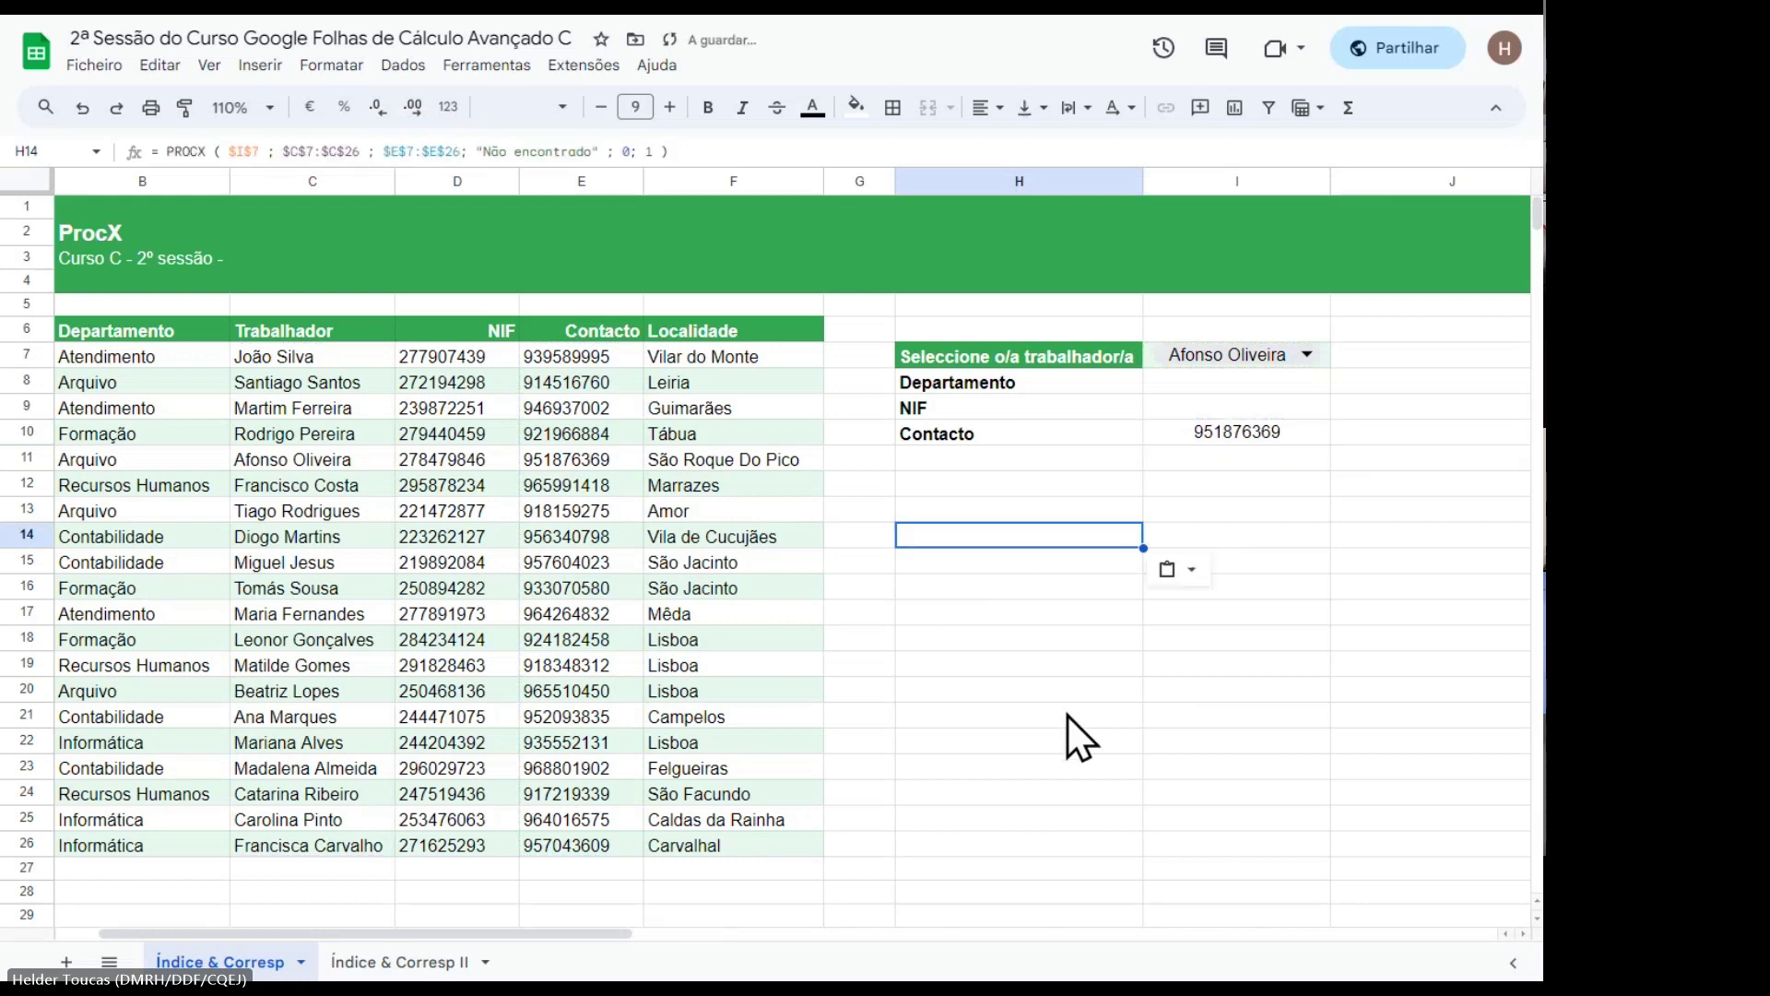
{"action": "key", "text": "Delete"}
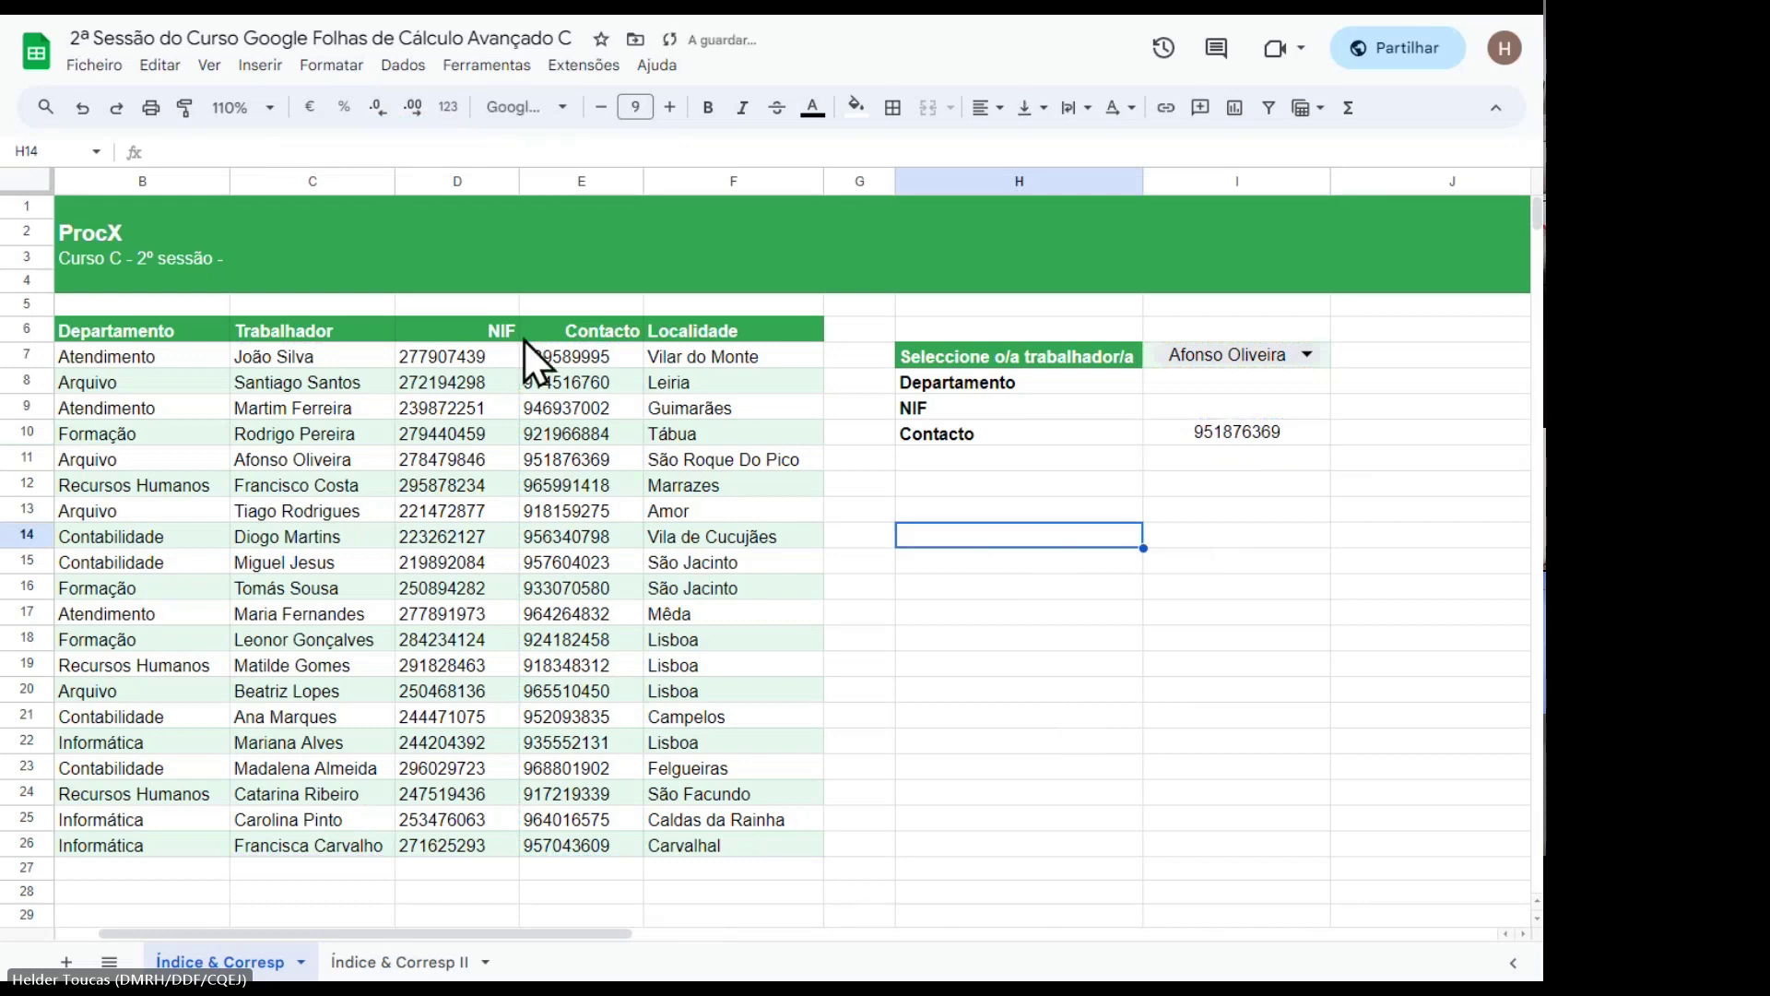
{"action": "left_click", "coordinate": [348, 150]}
{"action": "key", "text": "ctrl+v"}
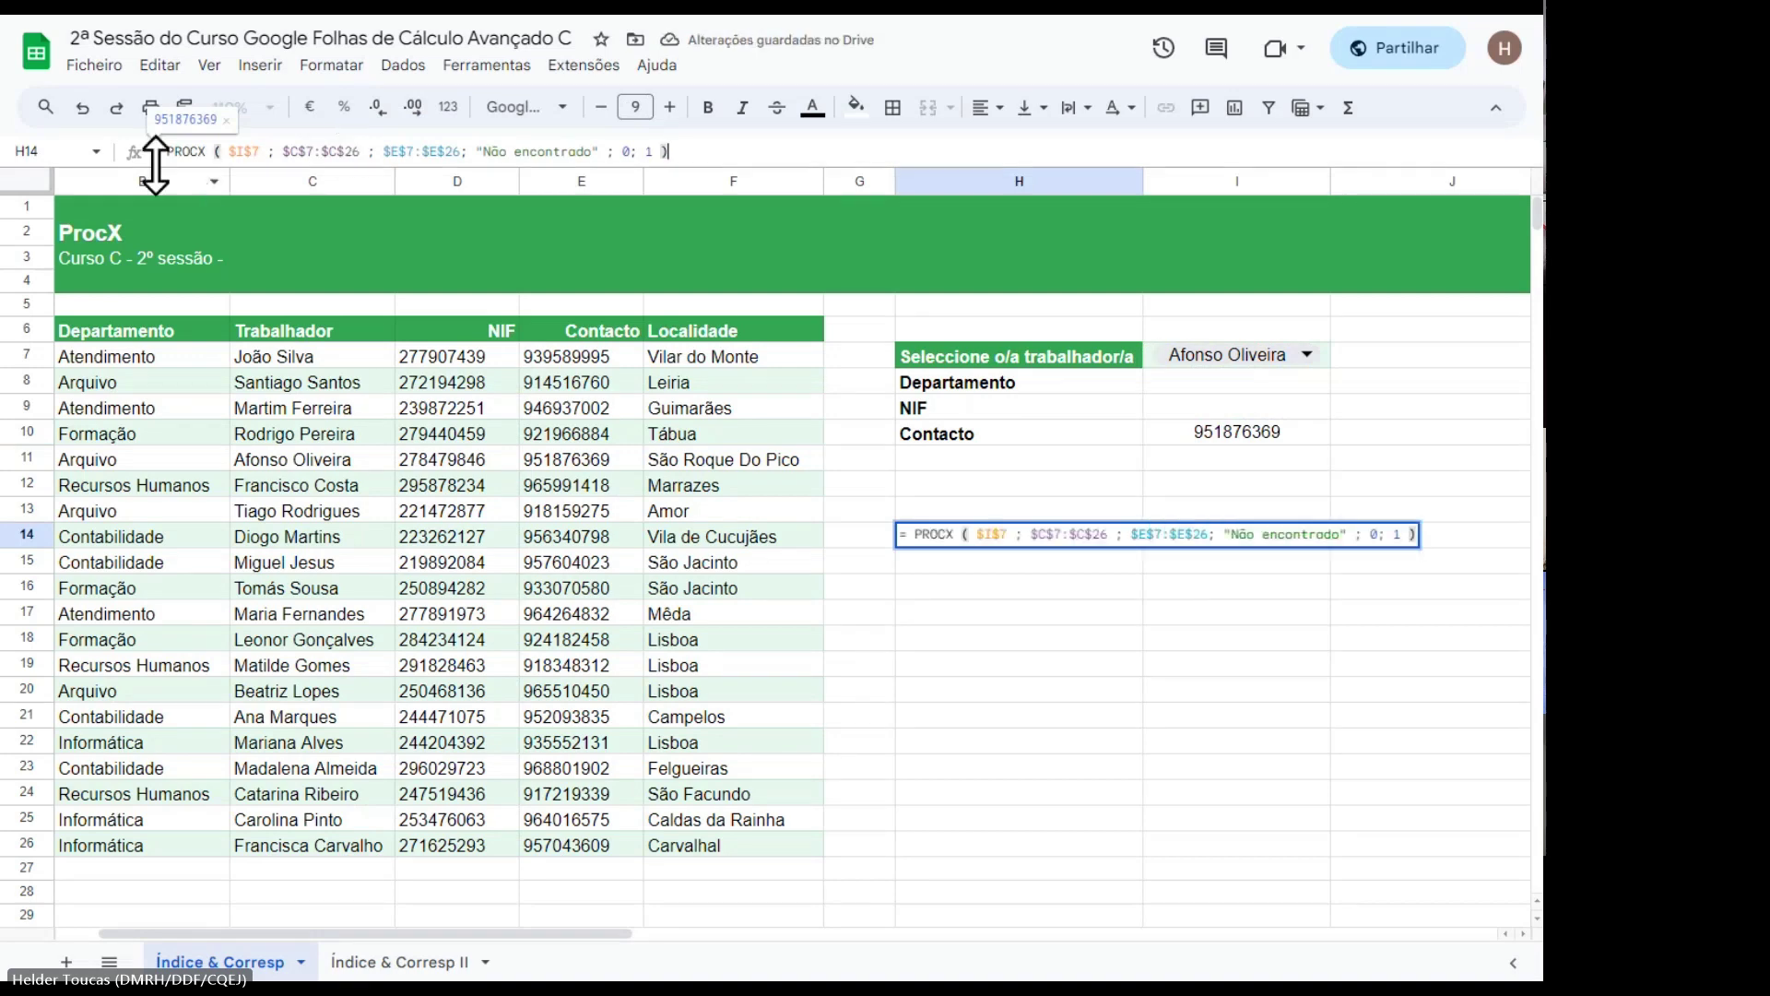
{"action": "left_click", "coordinate": [155, 151]}
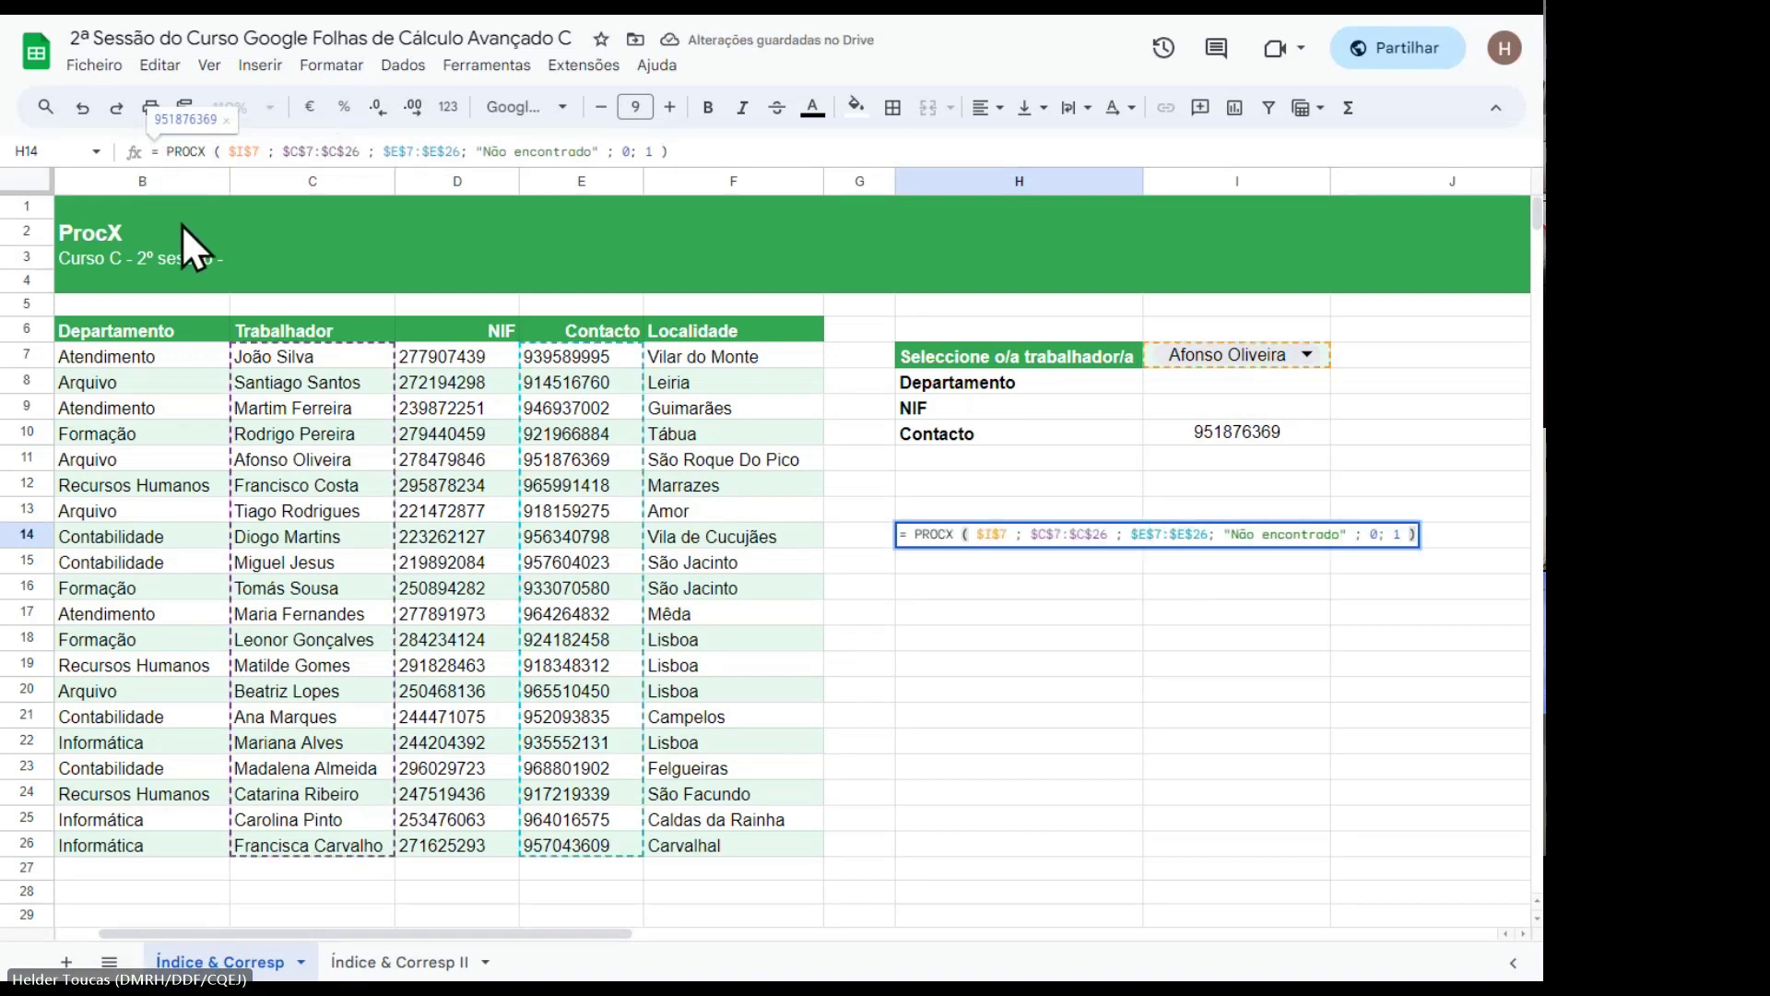
{"action": "type", "text": "'"}
{"action": "left_click", "coordinate": [1033, 669]}
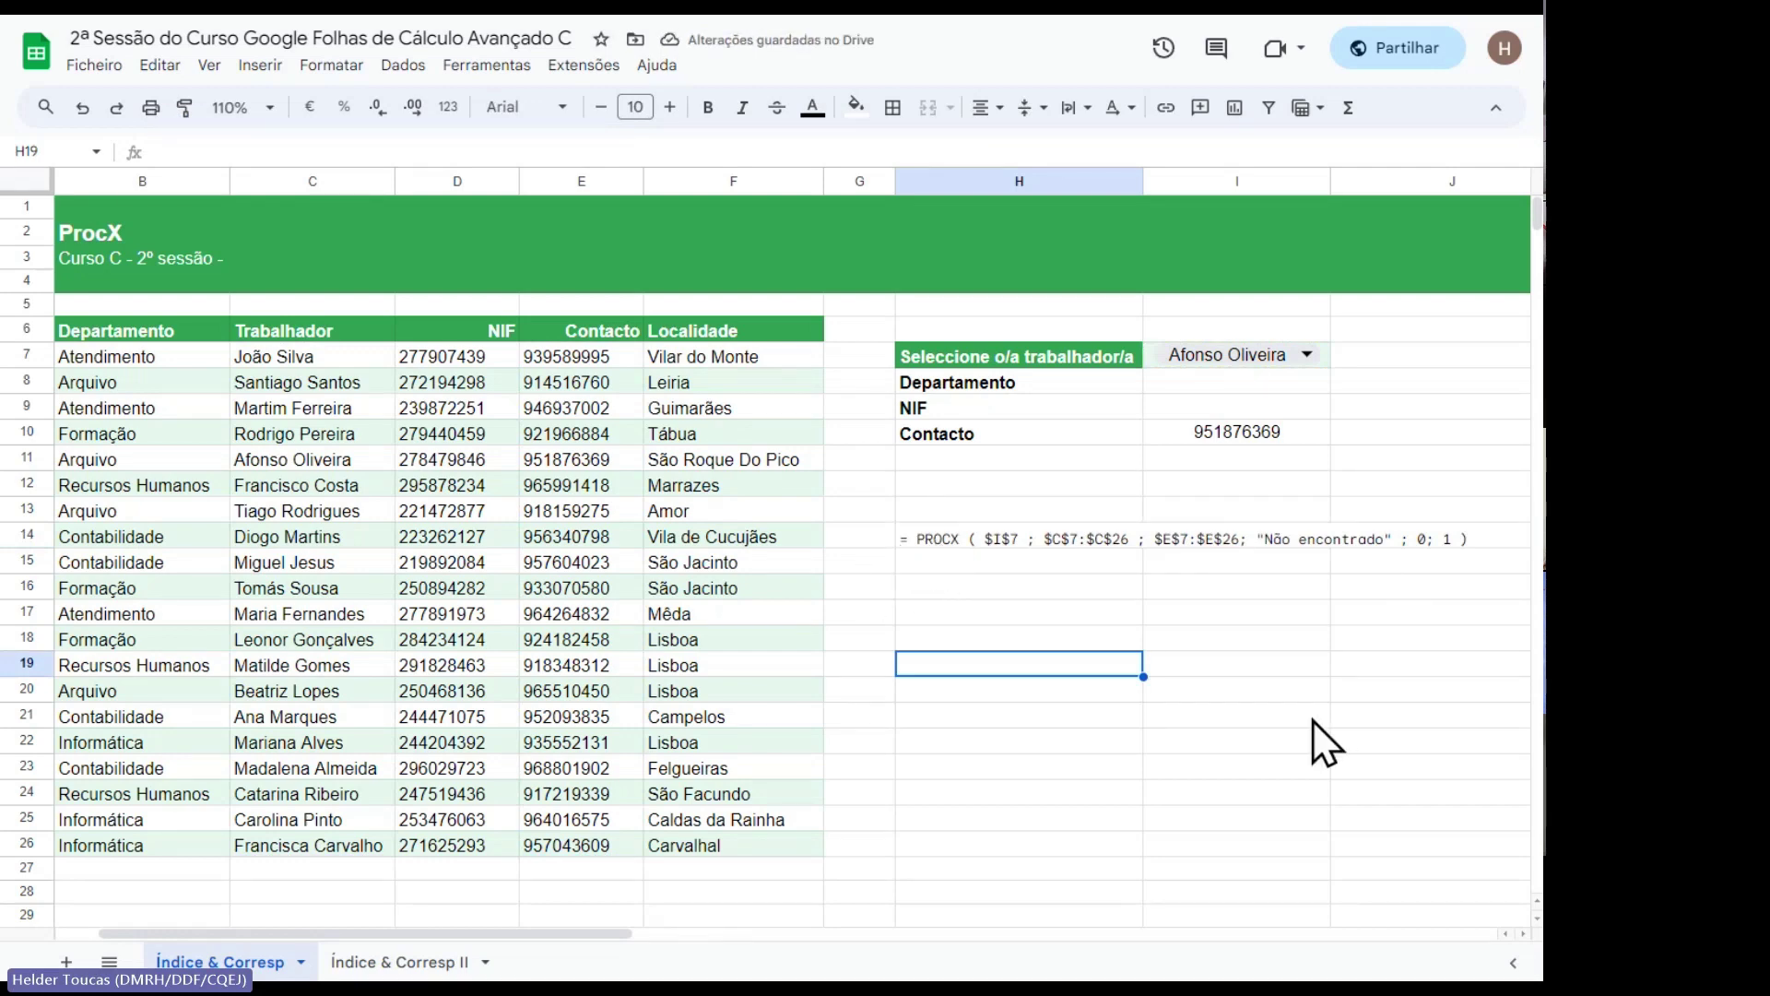
Fill the contact formula from I10 up into the NIF cell I9.
{"action": "left_click", "coordinate": [1293, 415]}
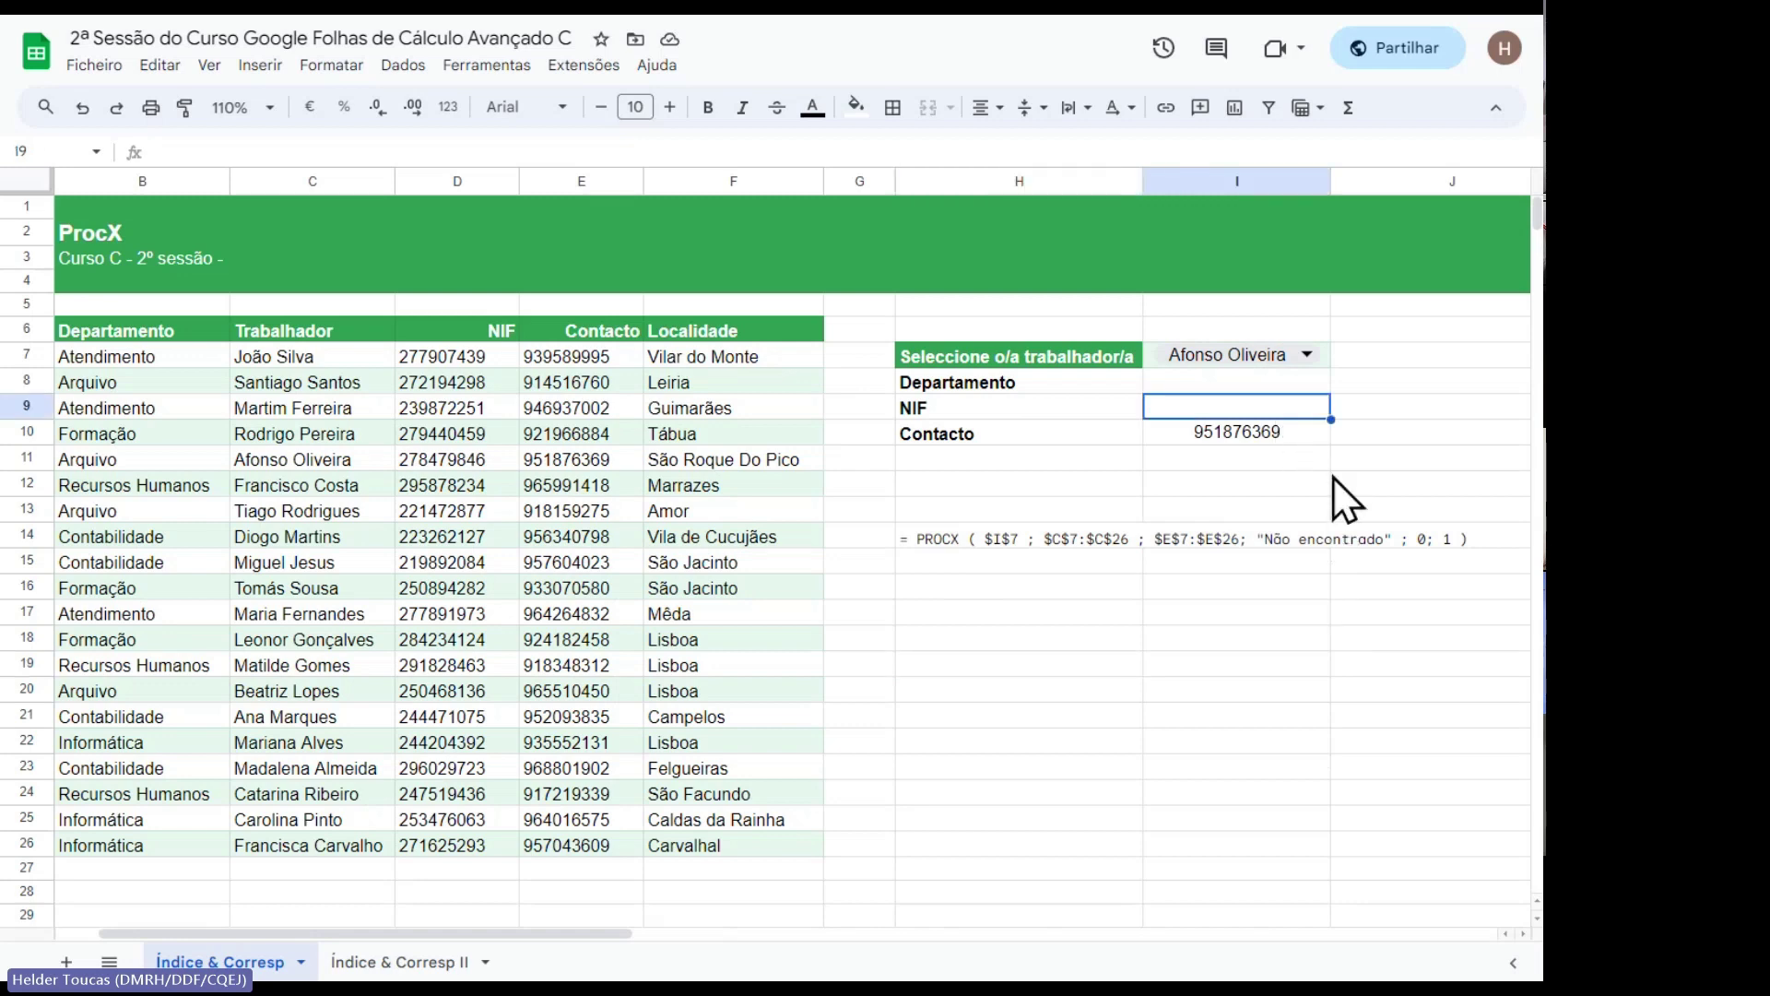
{"action": "left_click", "coordinate": [1319, 436]}
{"action": "left_click_drag", "start_coordinate": [1330, 445], "coordinate": [1327, 413]}
{"action": "left_click", "coordinate": [1300, 410]}
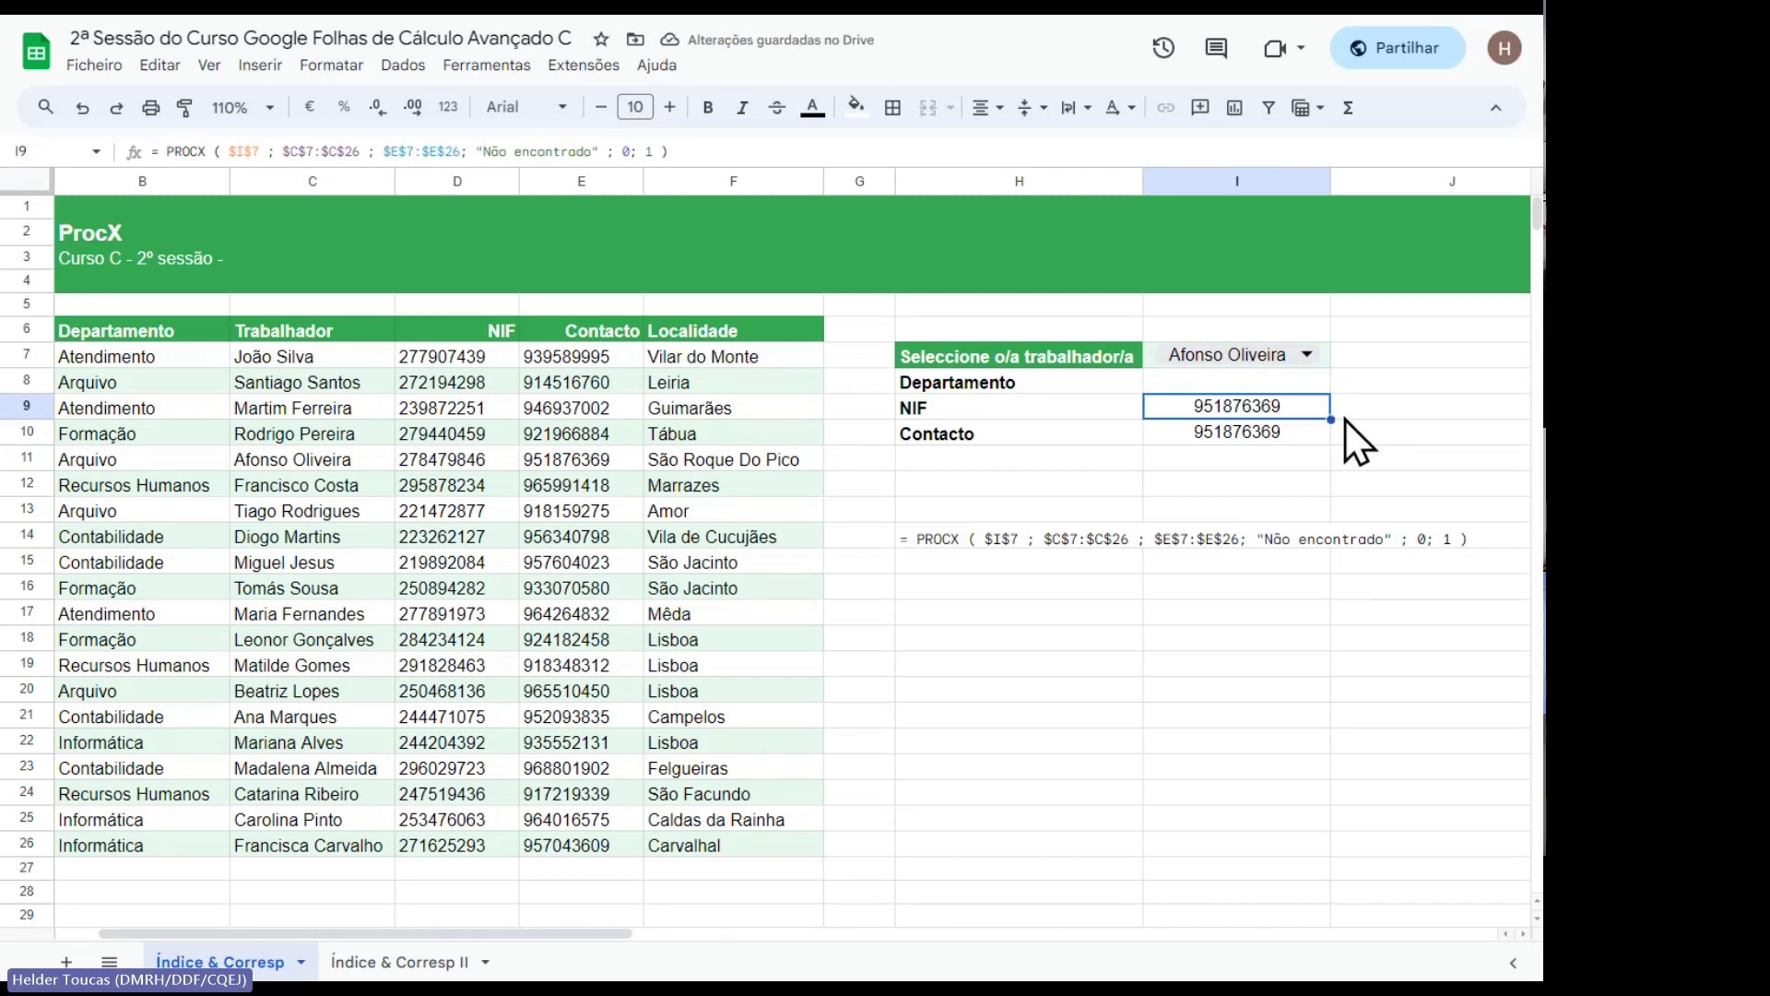
In the I9 PROCX formula, change the start of the result range to $D$7.
{"action": "double_click", "coordinate": [1286, 416]}
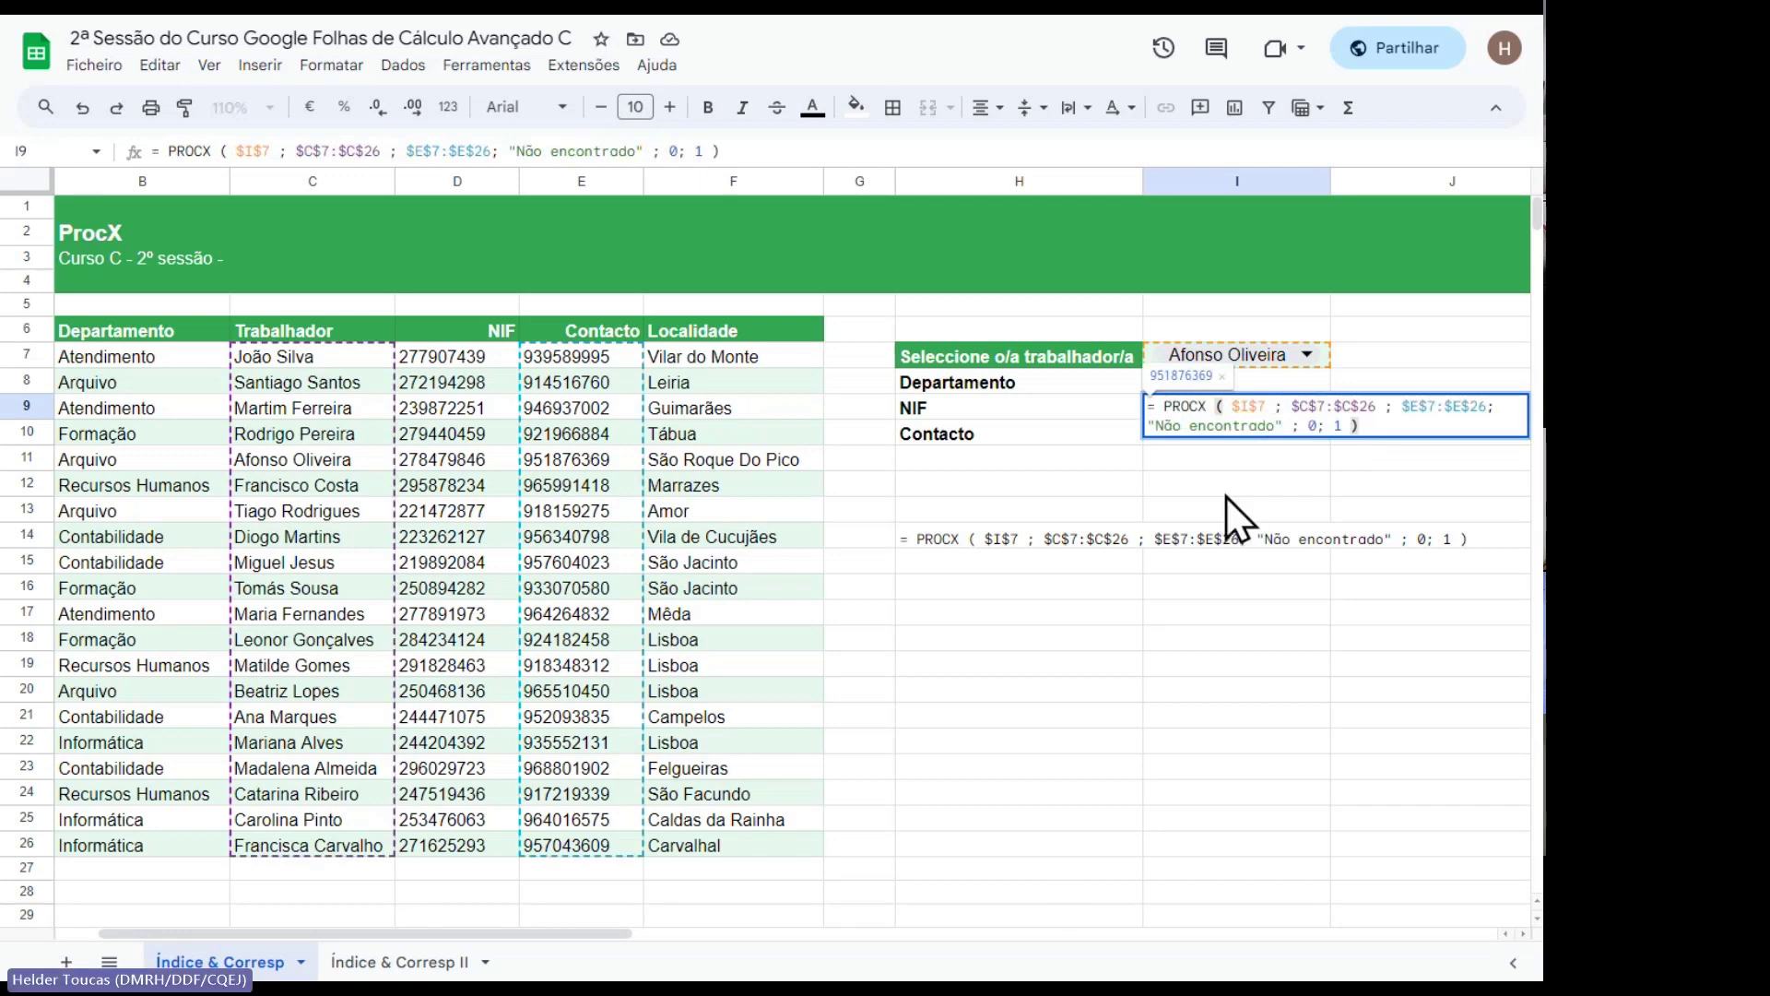
{"action": "left_click", "coordinate": [1247, 406]}
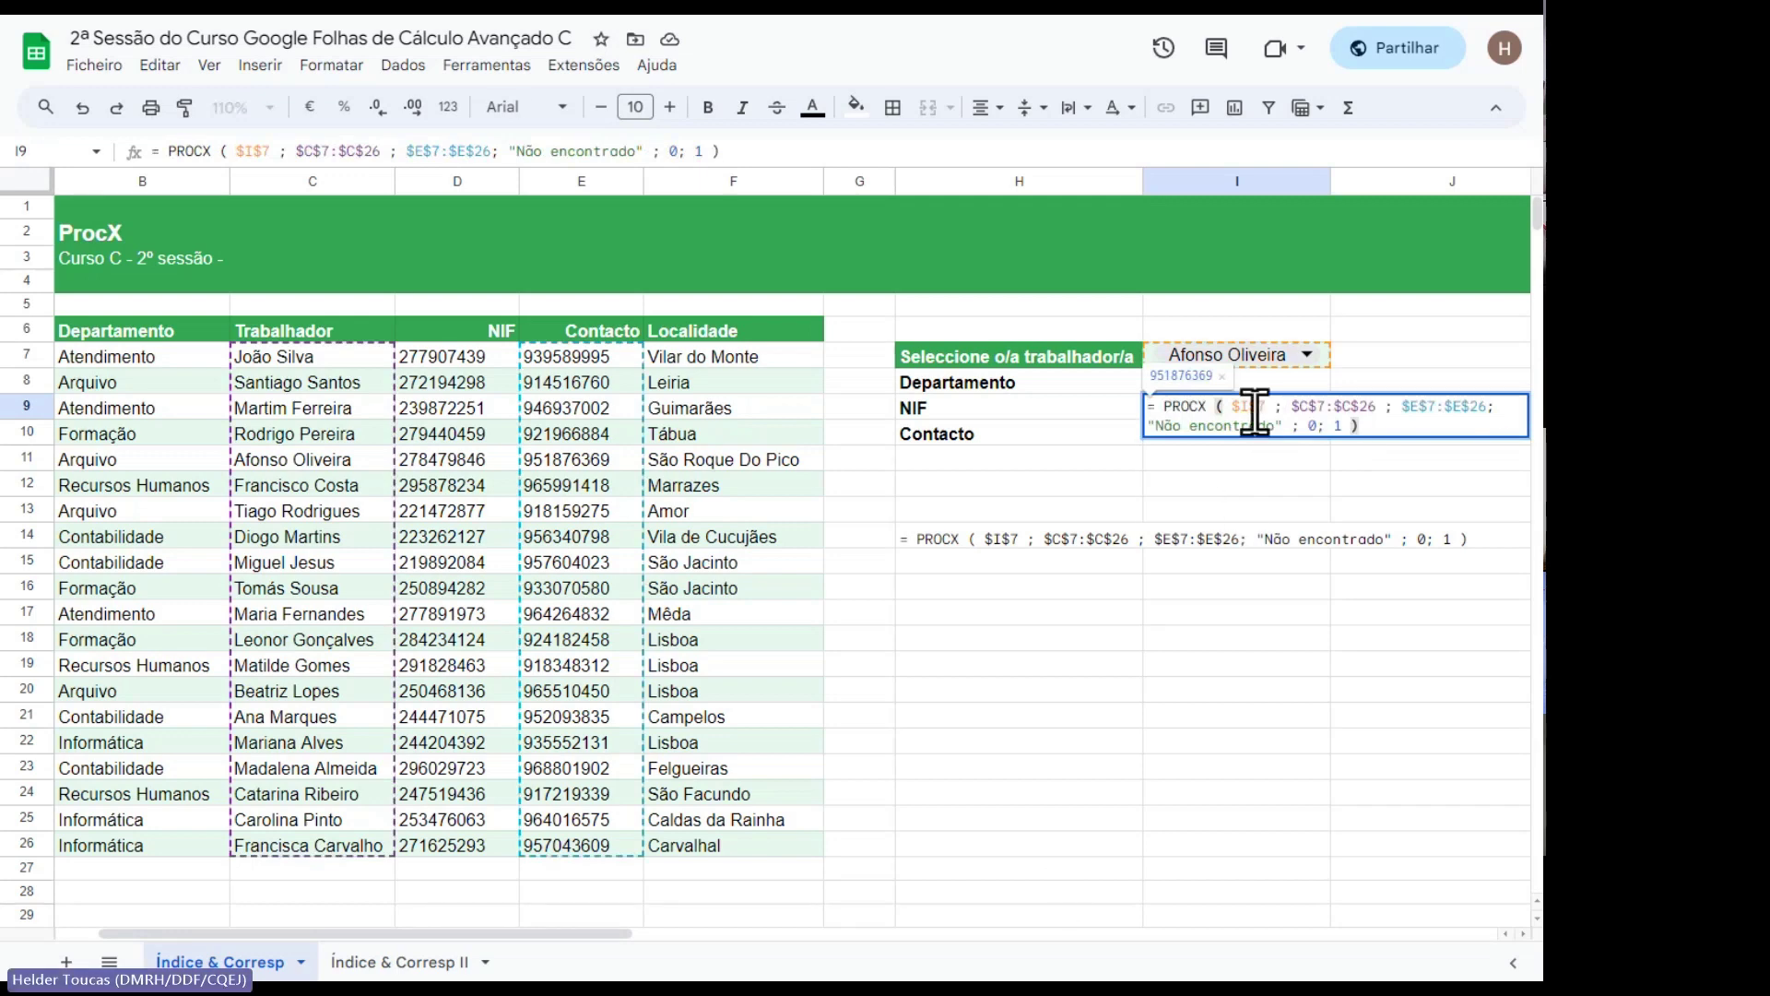
{"action": "left_click", "coordinate": [1321, 407]}
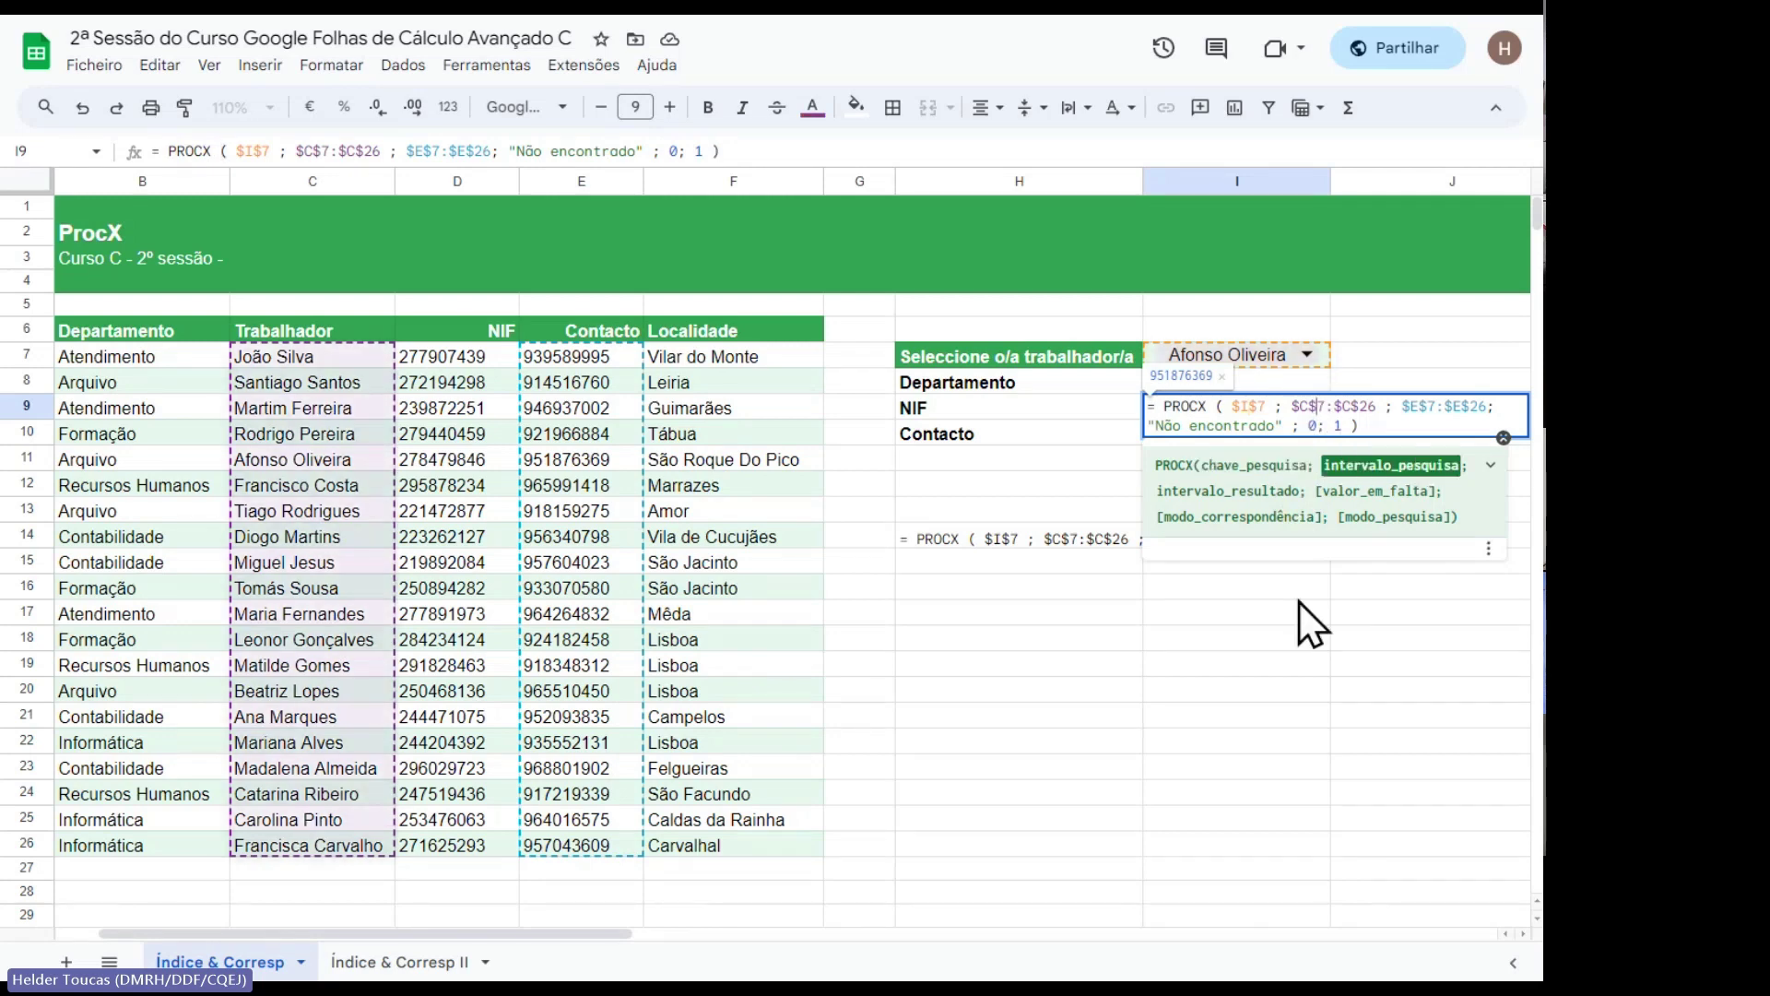
{"action": "left_click", "coordinate": [1433, 419]}
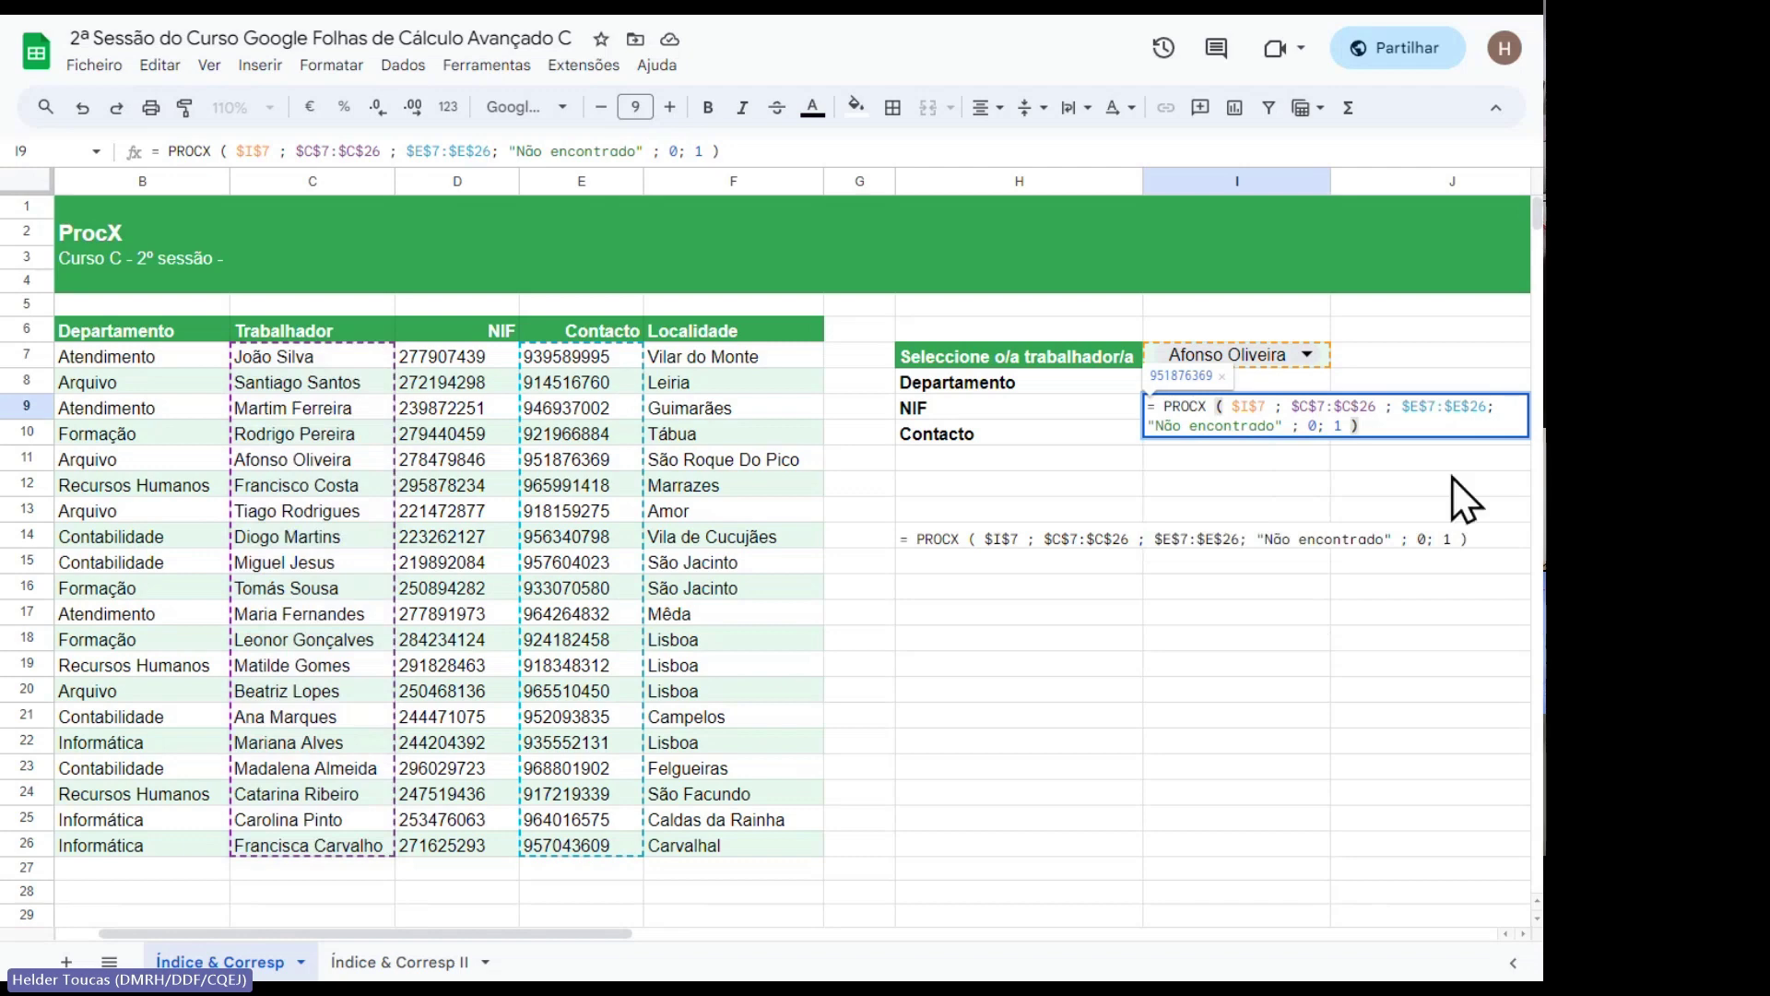
{"action": "left_click", "coordinate": [1426, 406]}
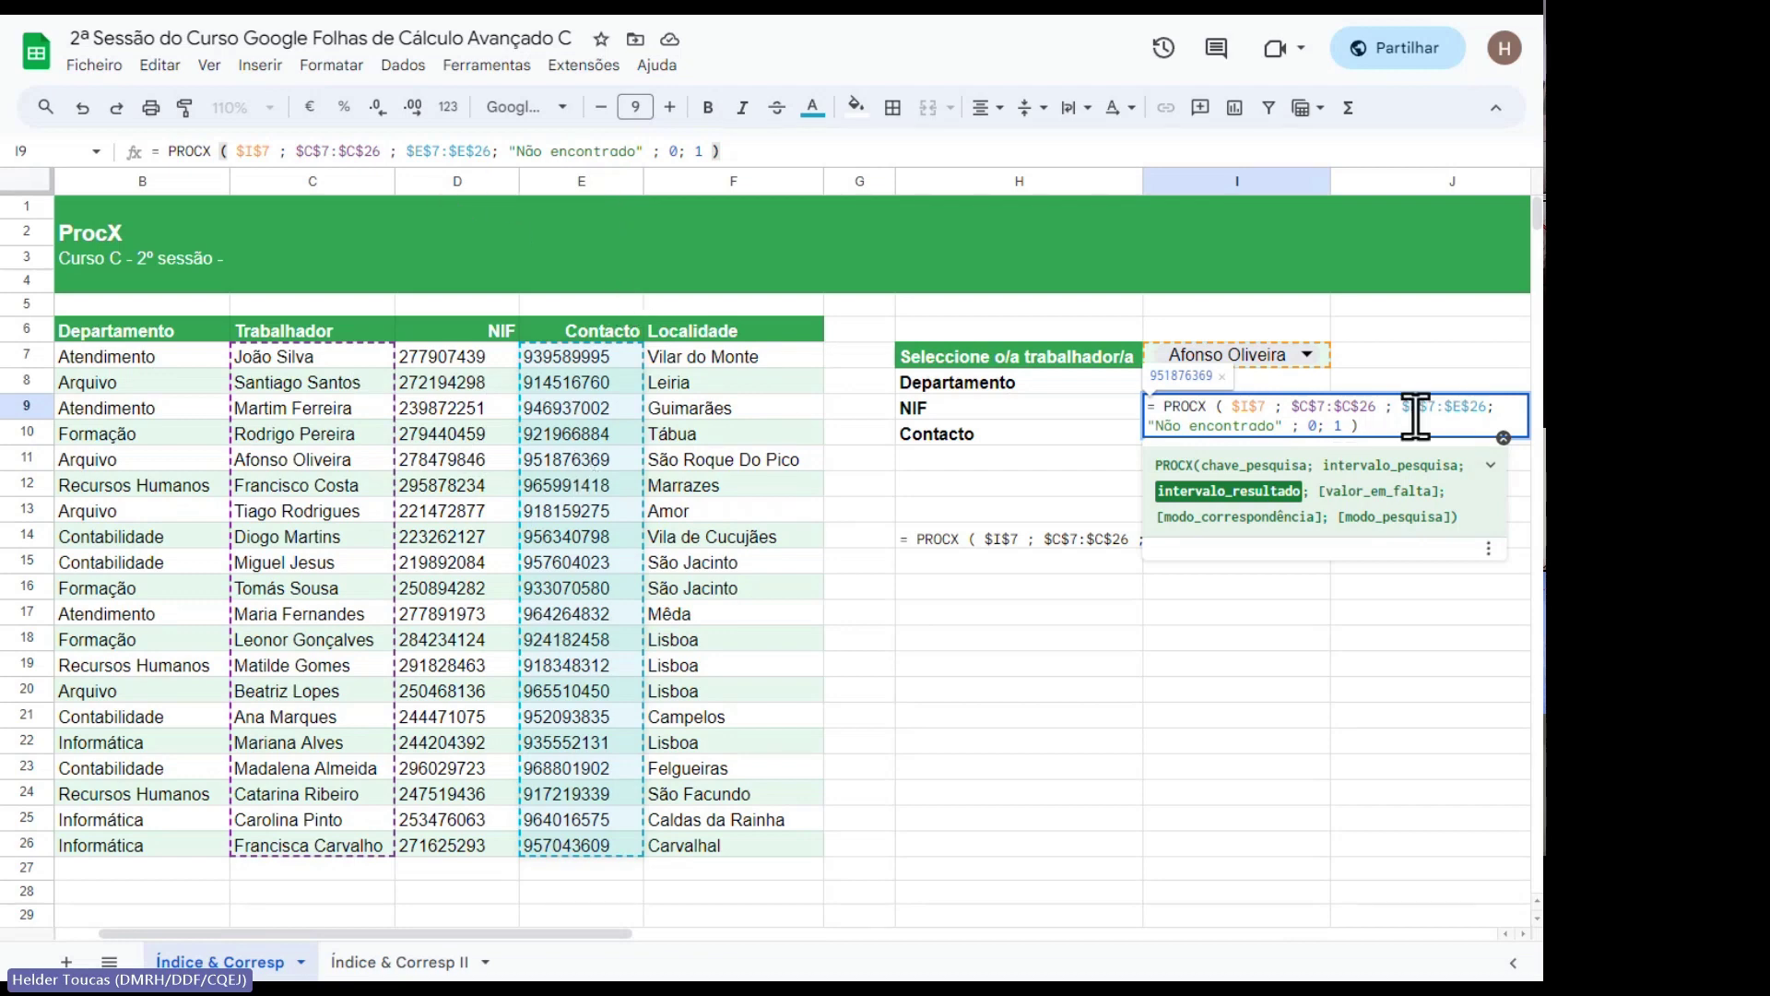
{"action": "key", "text": "shift+Right"}
{"action": "type", "text": "D"}
{"action": "key", "text": "Right"}
{"action": "key", "text": "Right"}
{"action": "key", "text": "Right"}
{"action": "key", "text": "Right"}
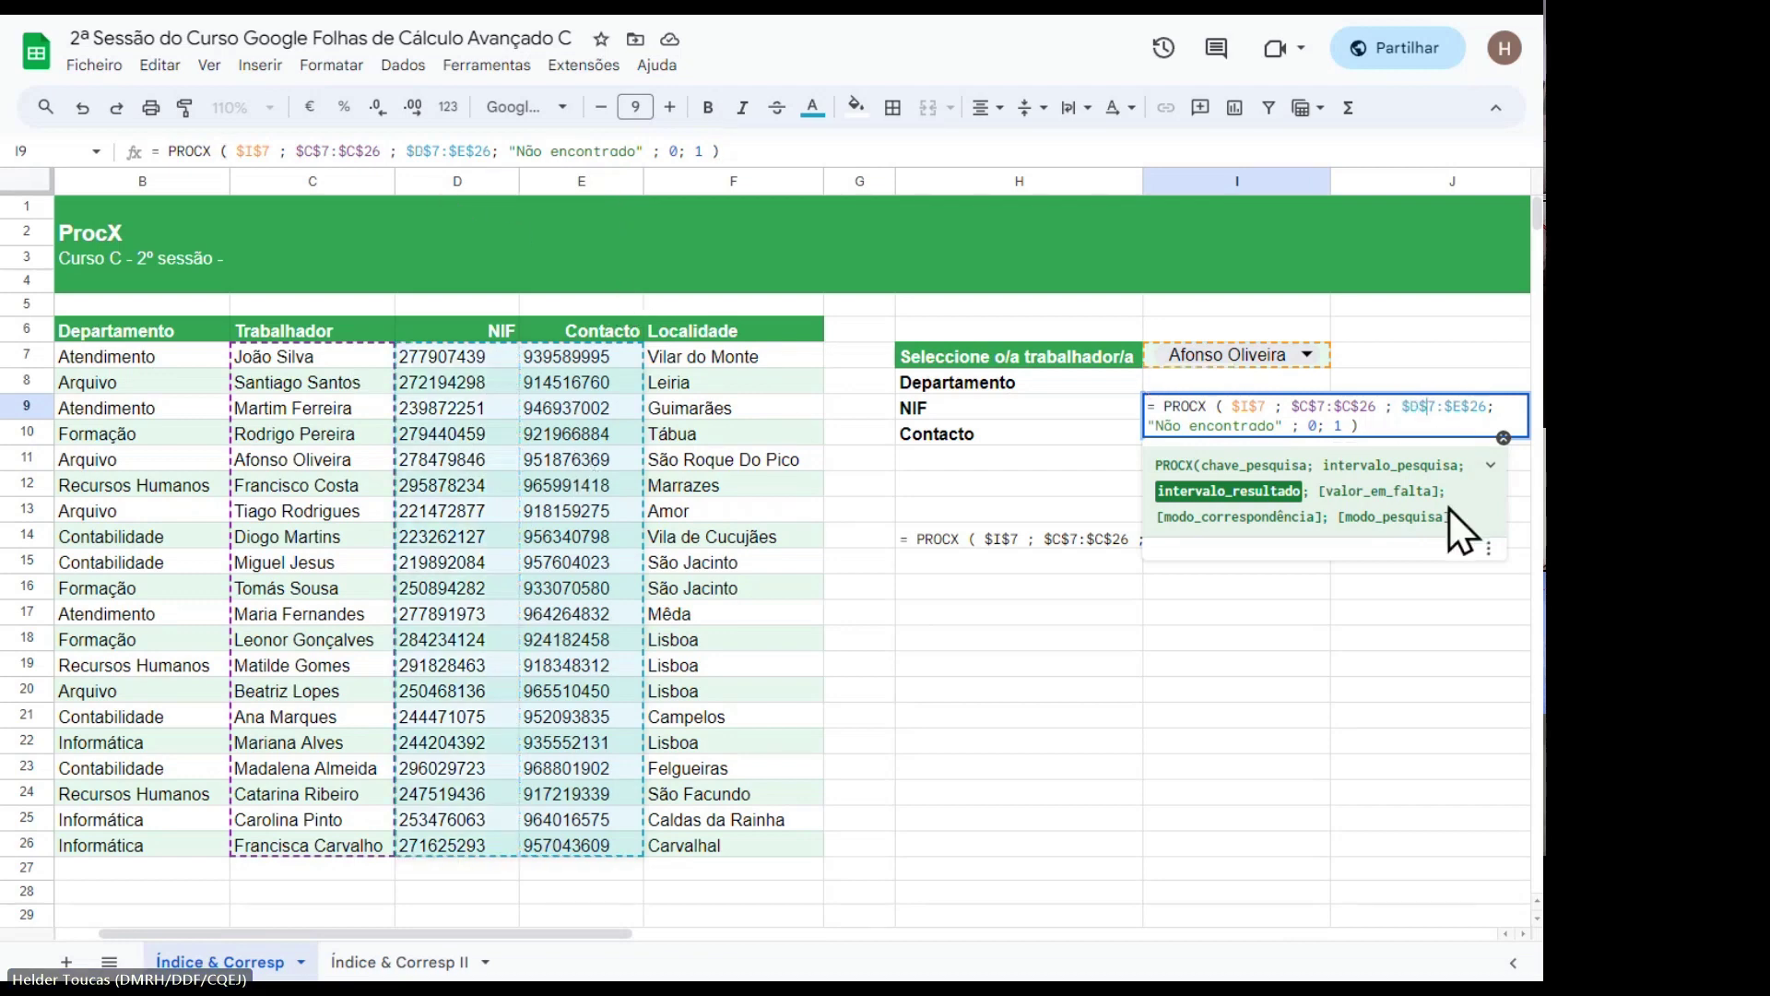
Change the end of the I9 formula's result range to $D$26 and commit the formula.
{"action": "key", "text": "shift+Right"}
{"action": "type", "text": "S"}
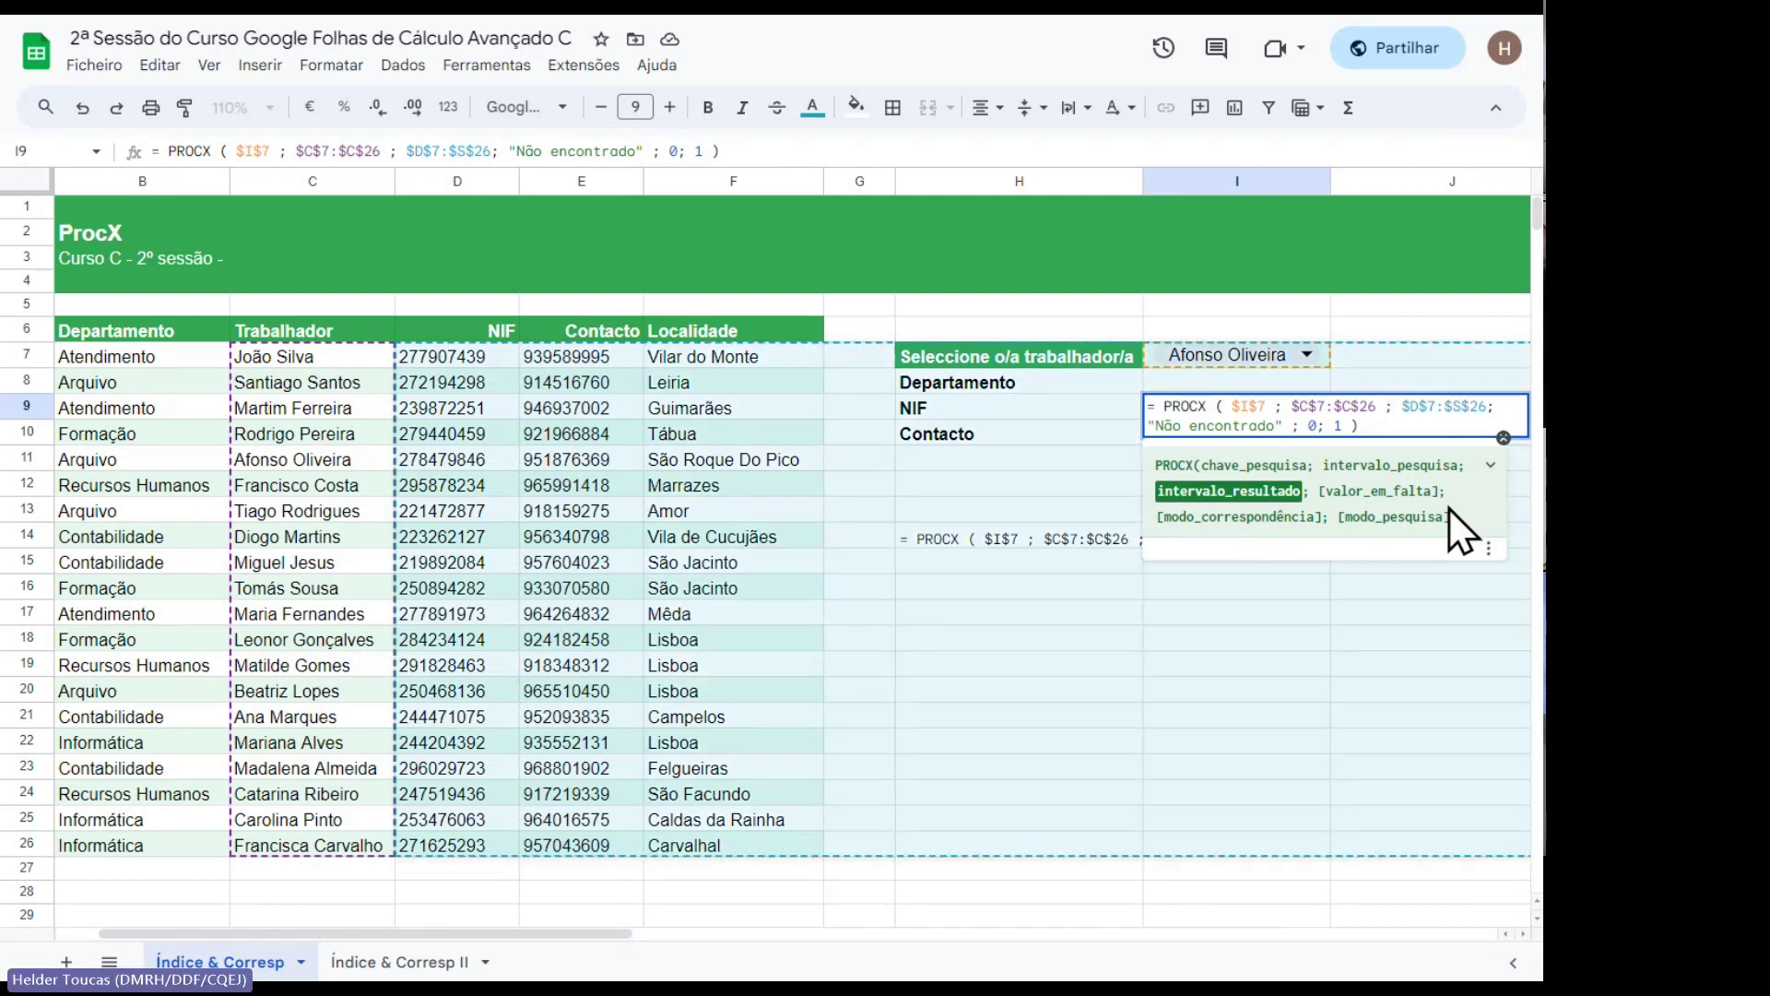
{"action": "key", "text": "BackSpace"}
{"action": "type", "text": "D"}
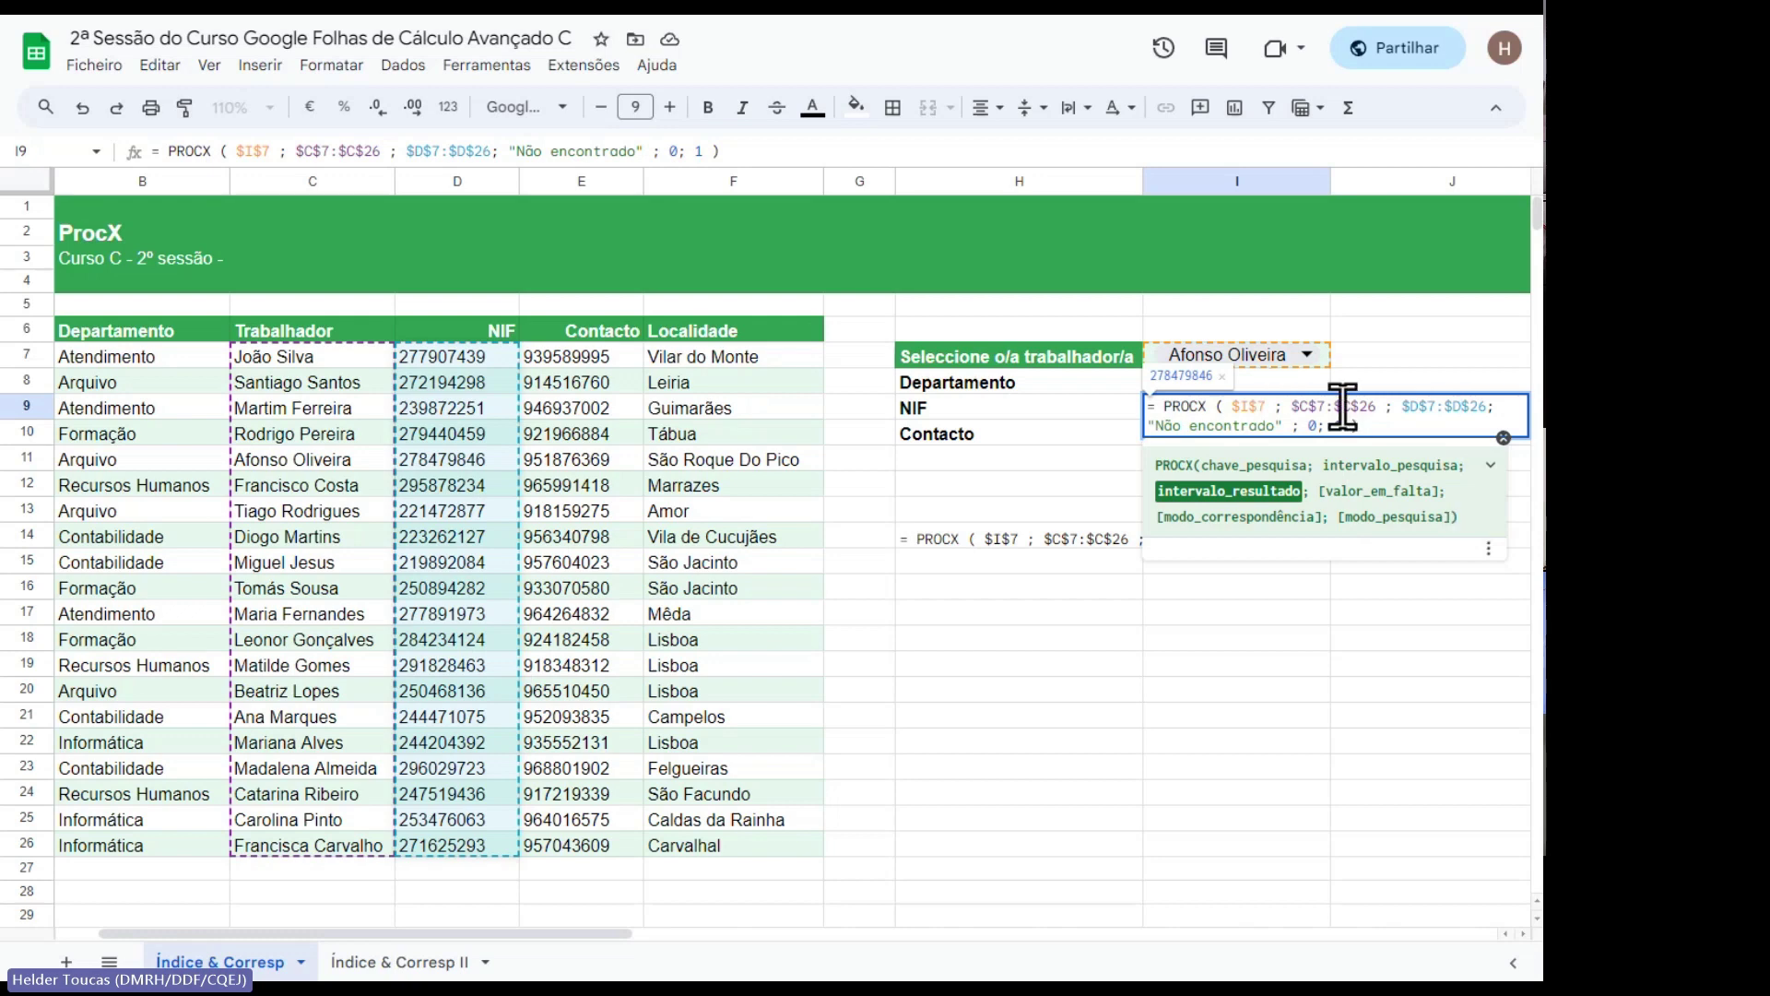
{"action": "left_click", "coordinate": [1377, 422]}
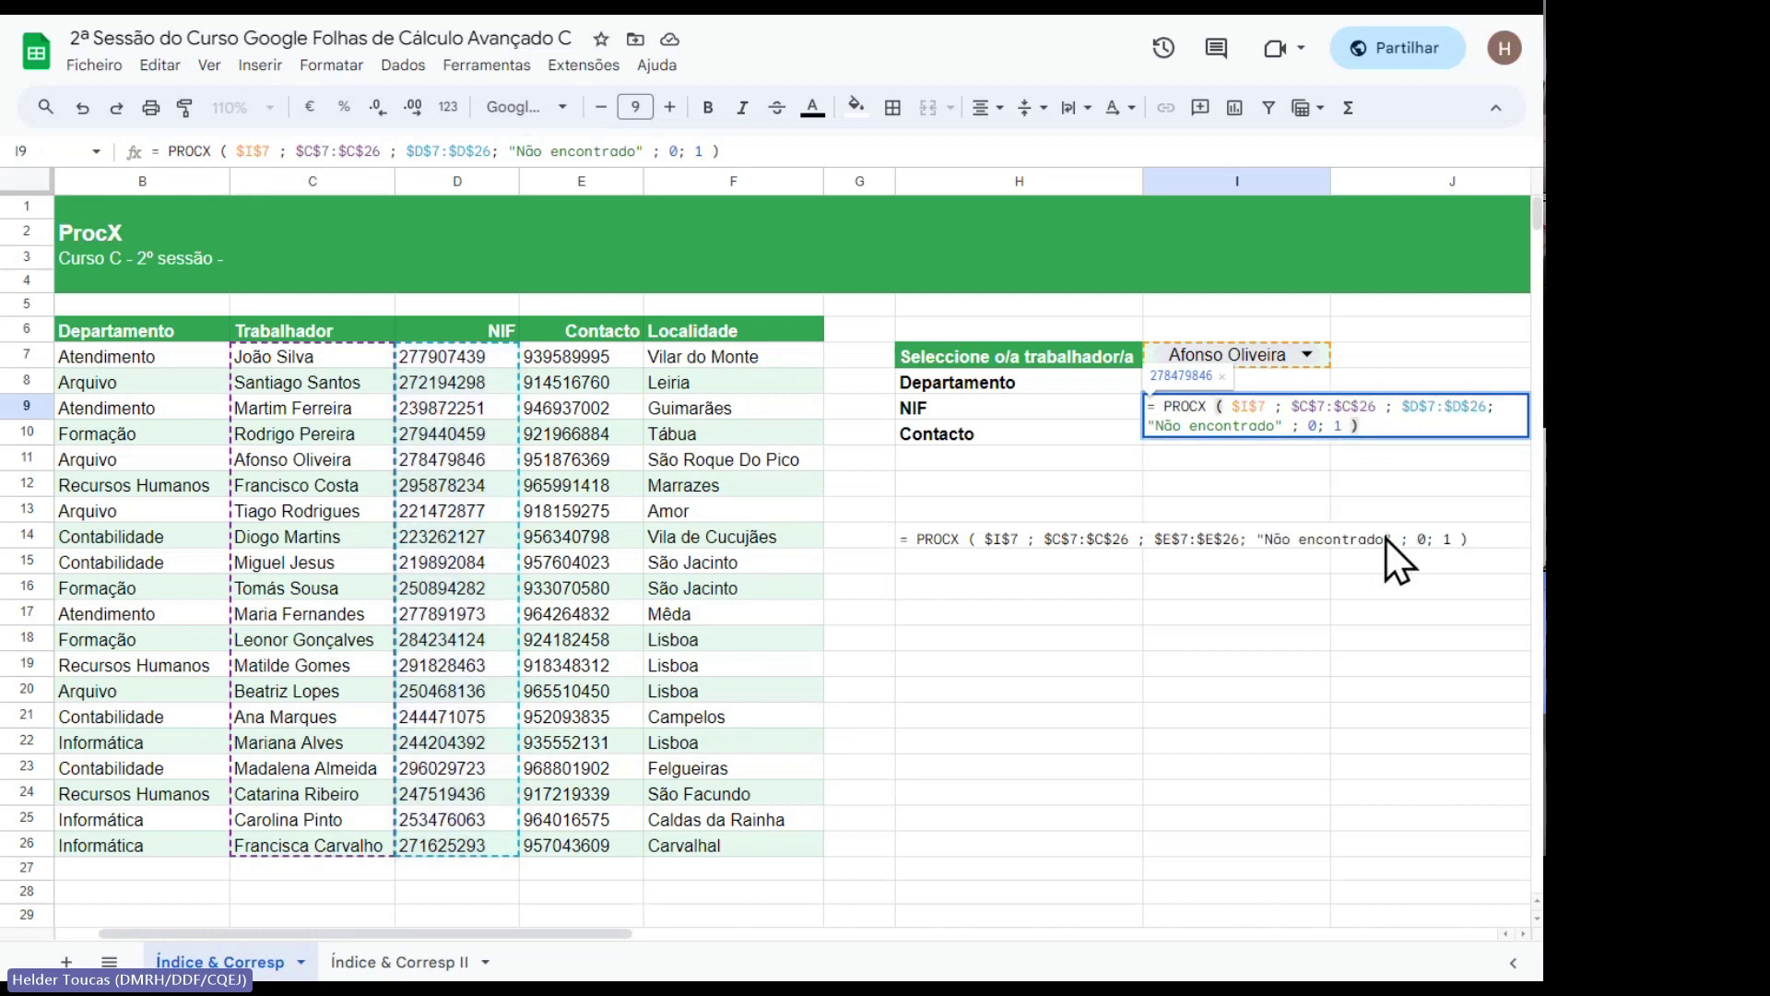
{"action": "key", "text": "Return"}
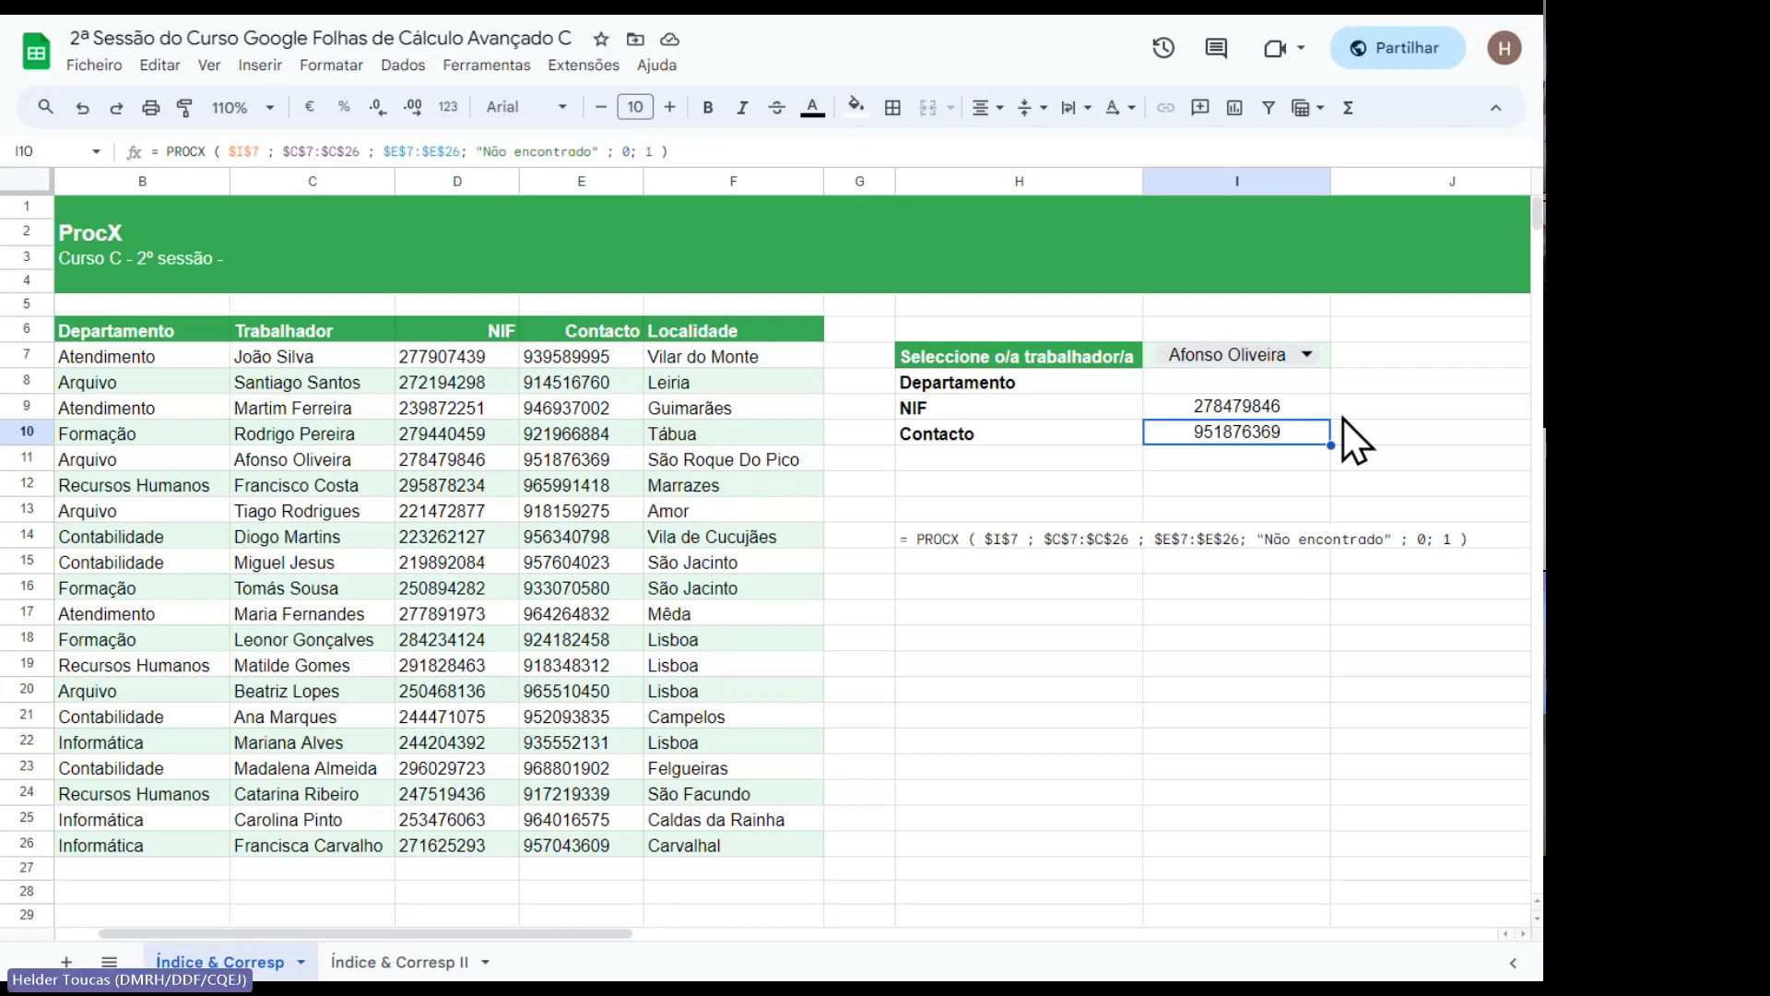
Fill the NIF formula from I9 up into the Departamento cell I8.
{"action": "left_click", "coordinate": [1314, 413]}
{"action": "left_click_drag", "start_coordinate": [1332, 421], "coordinate": [1337, 382]}
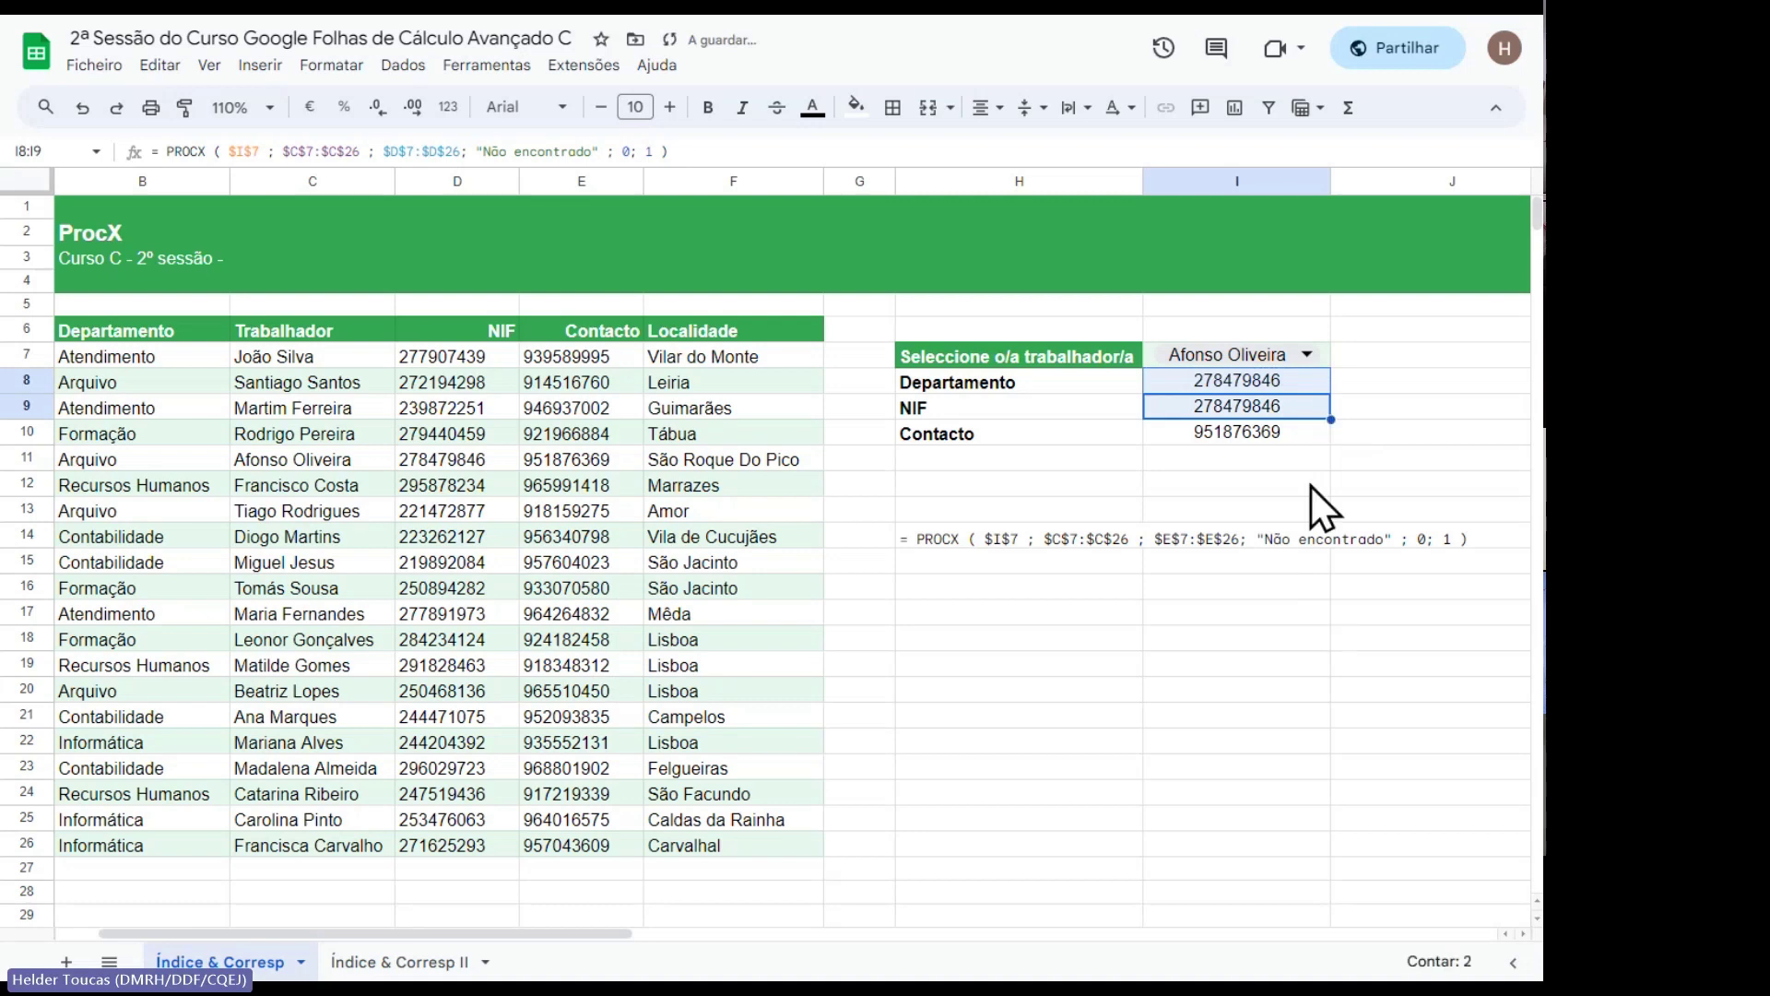
{"action": "left_click", "coordinate": [1323, 389]}
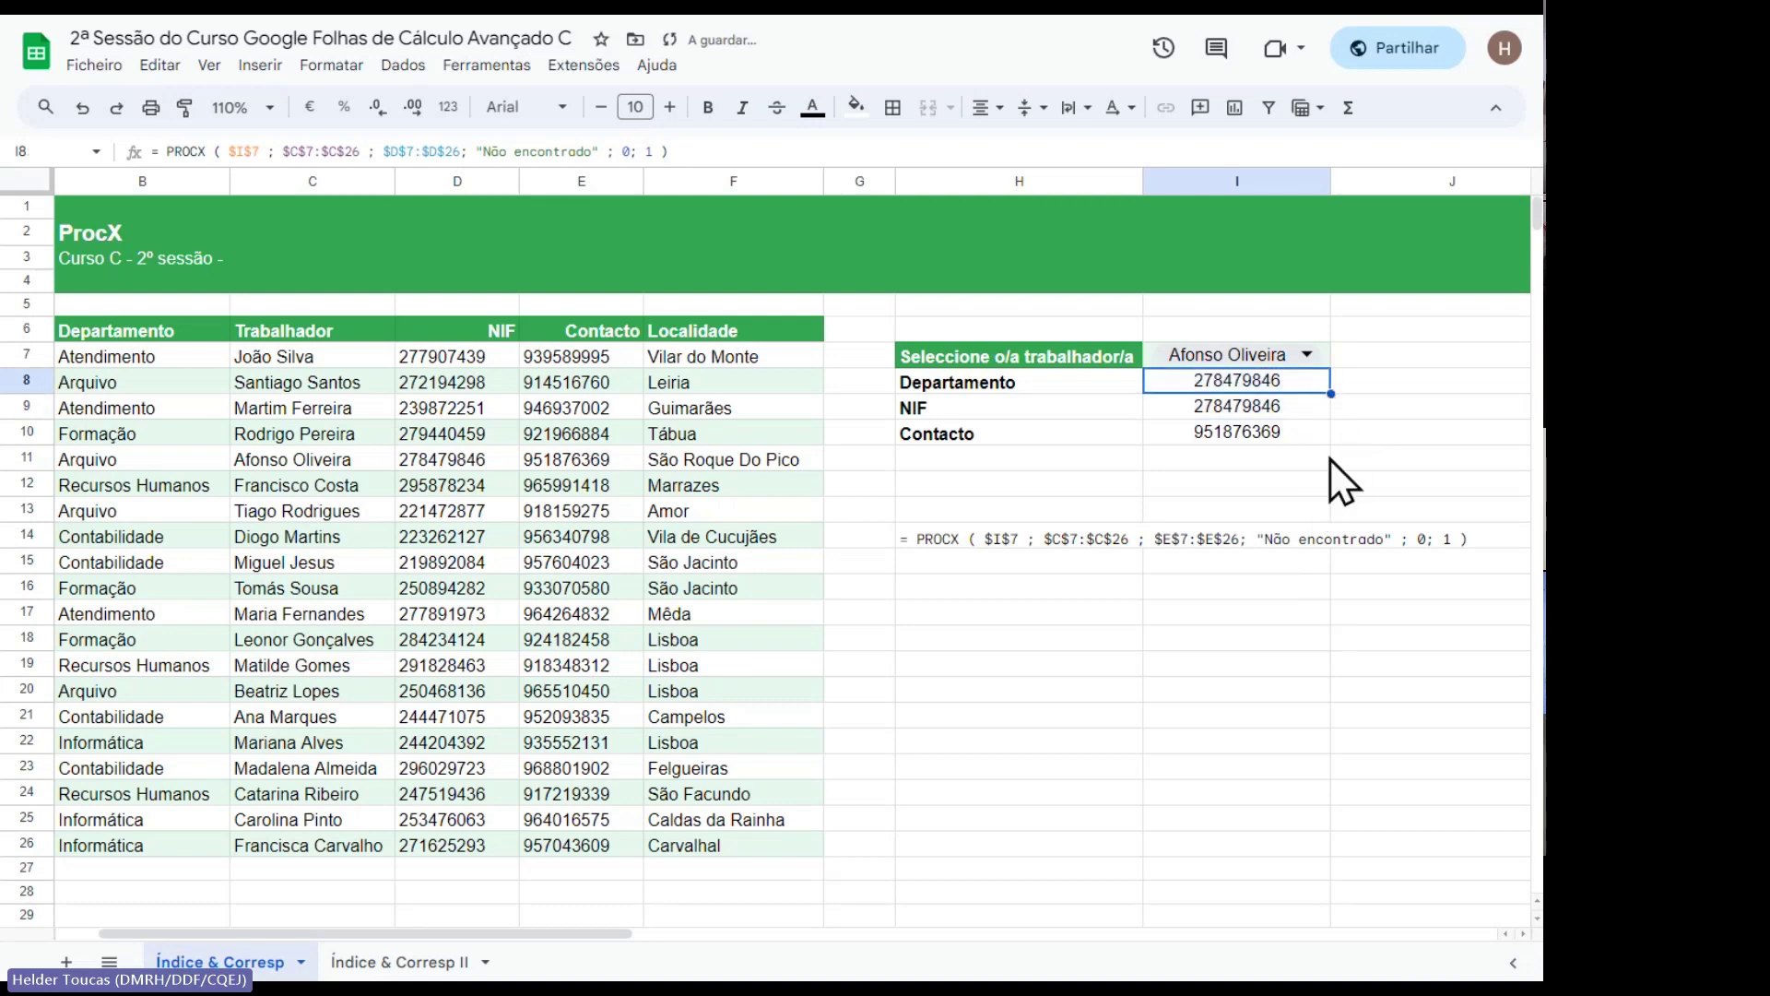
Change the result range of the I8 PROCX formula to $B$7:$B$26 and commit the formula.
{"action": "double_click", "coordinate": [1314, 378]}
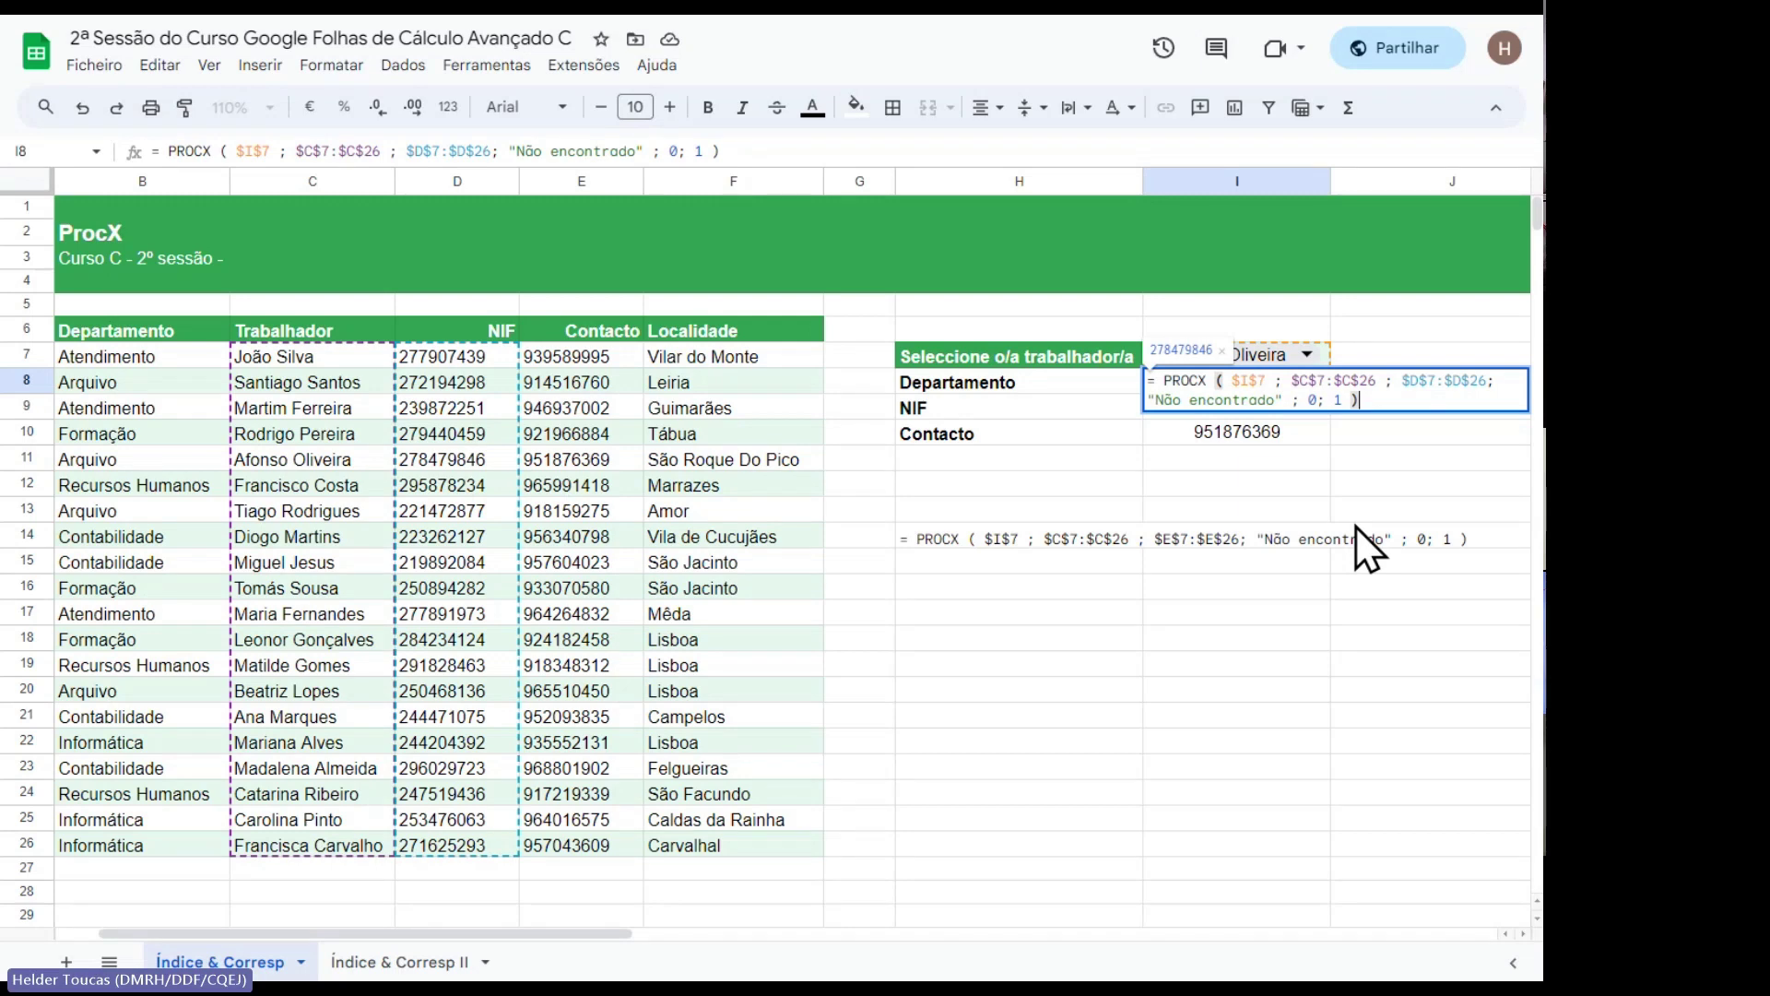
{"action": "left_click", "coordinate": [1250, 381]}
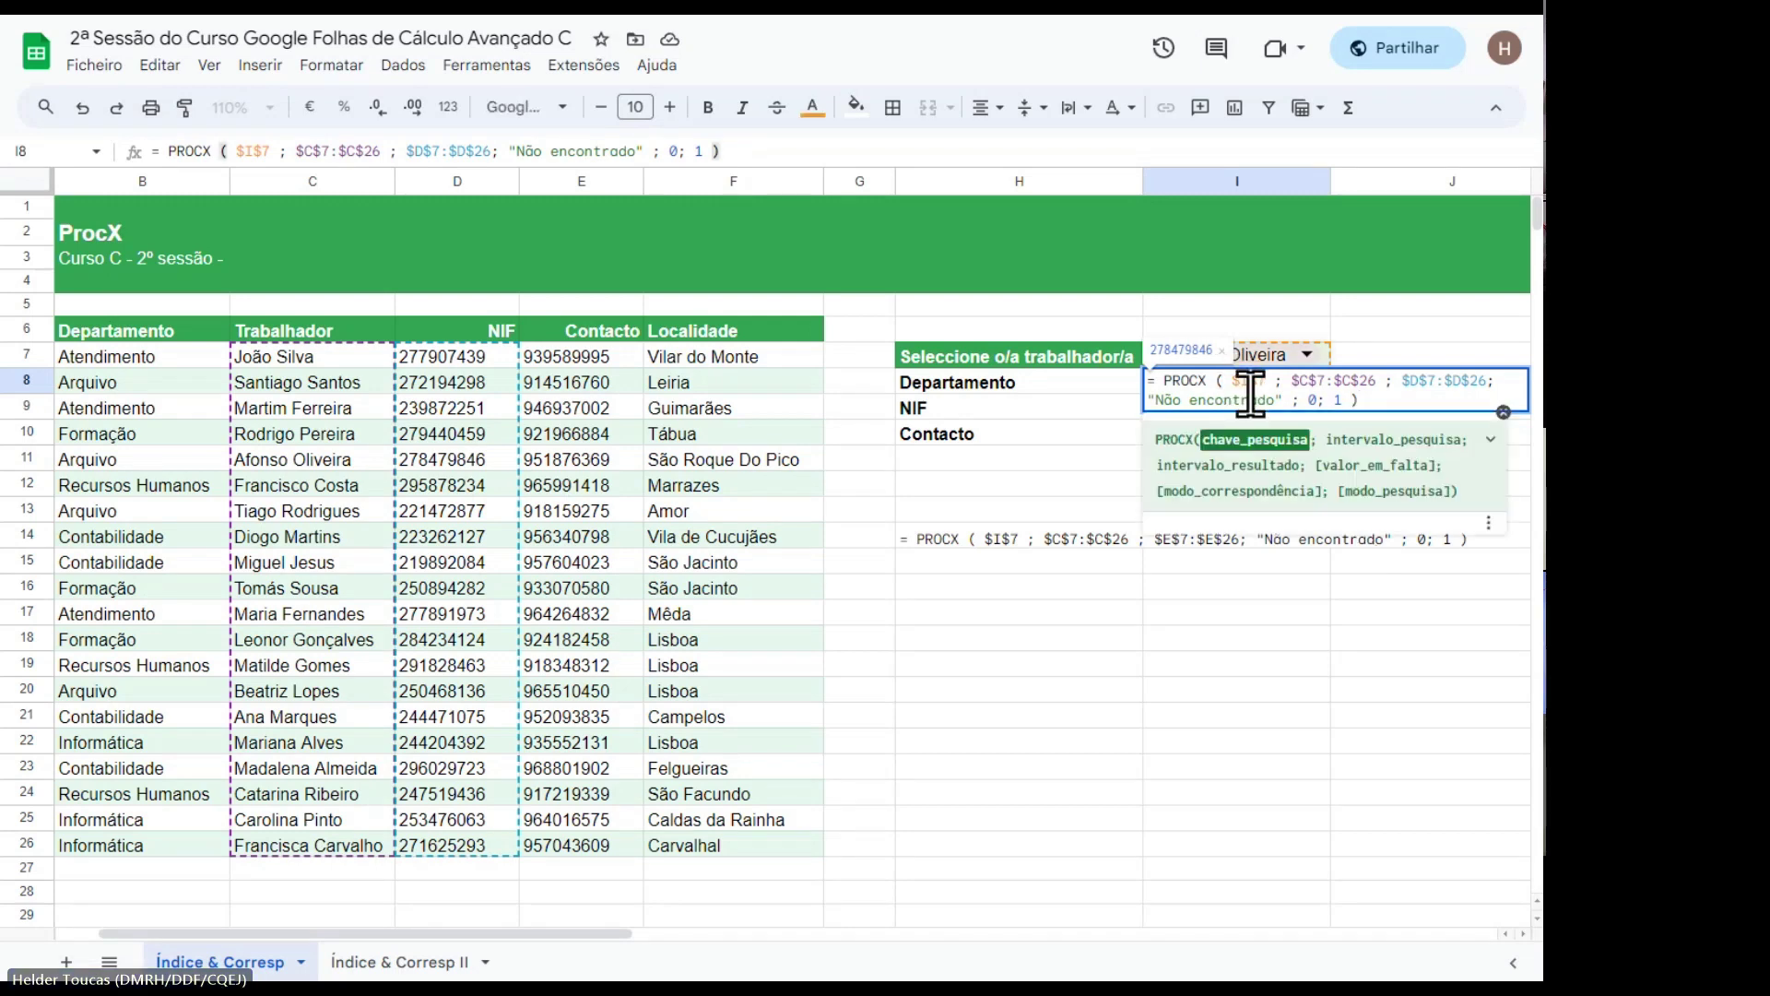
{"action": "left_click", "coordinate": [1334, 382]}
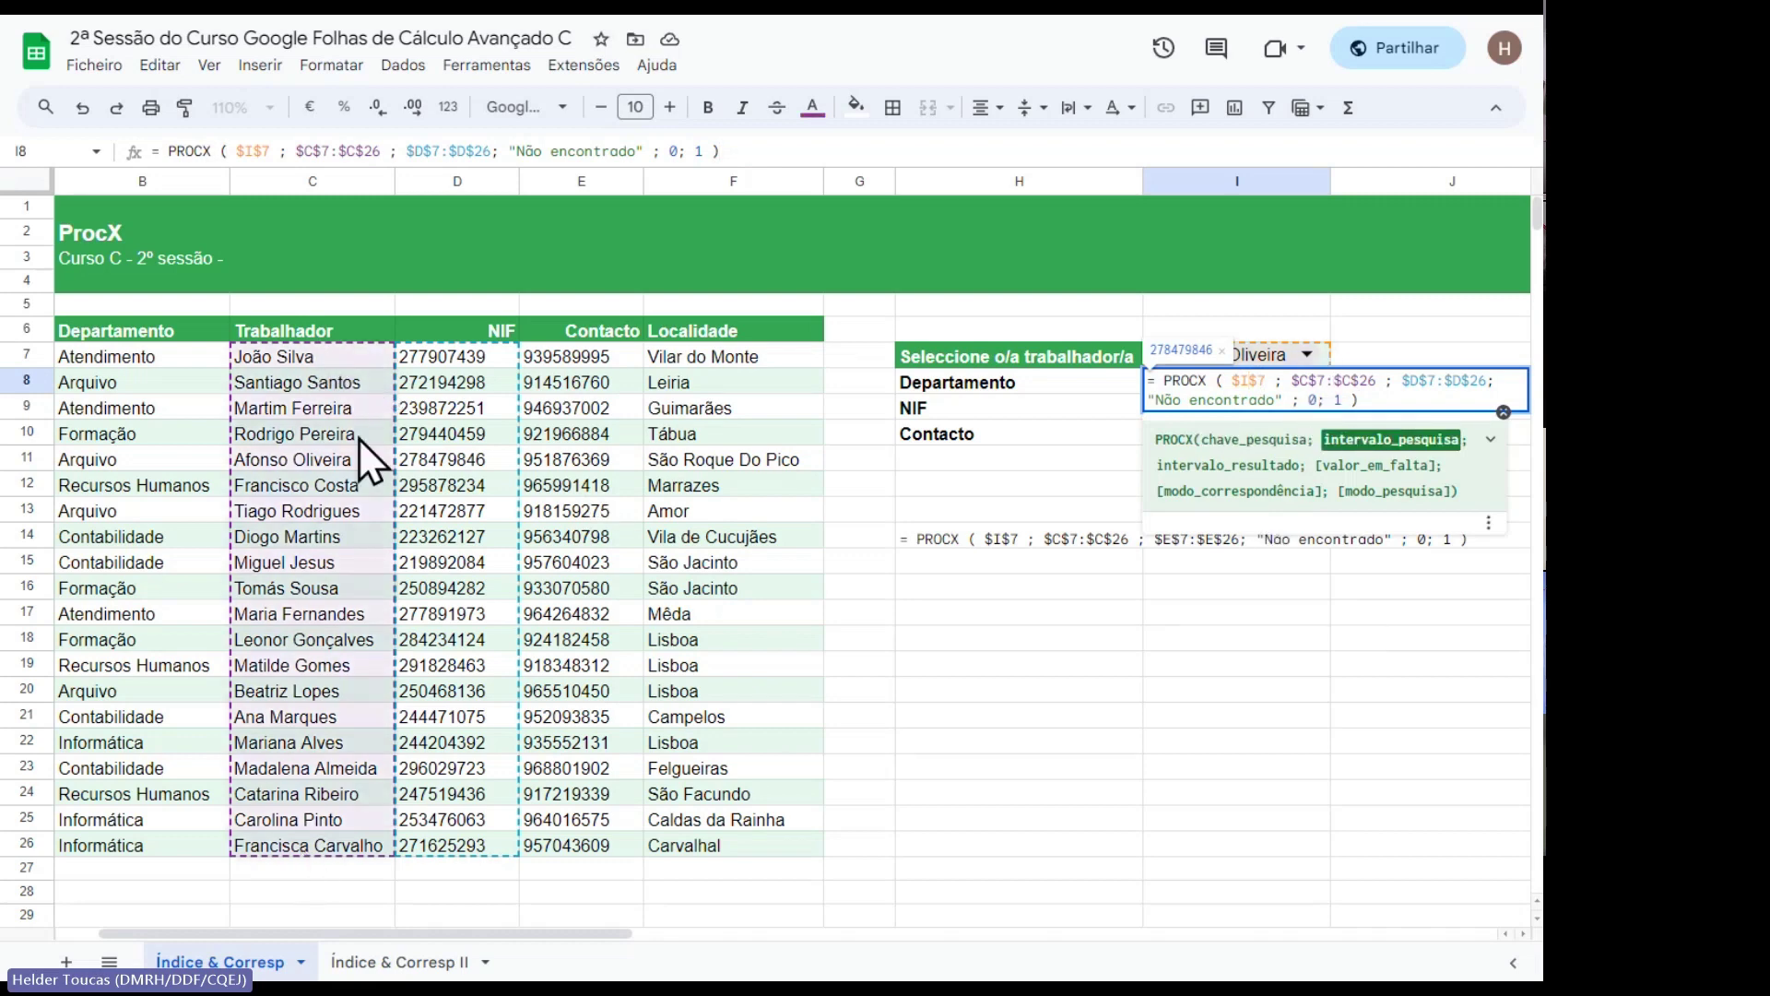
{"action": "left_click", "coordinate": [1420, 381]}
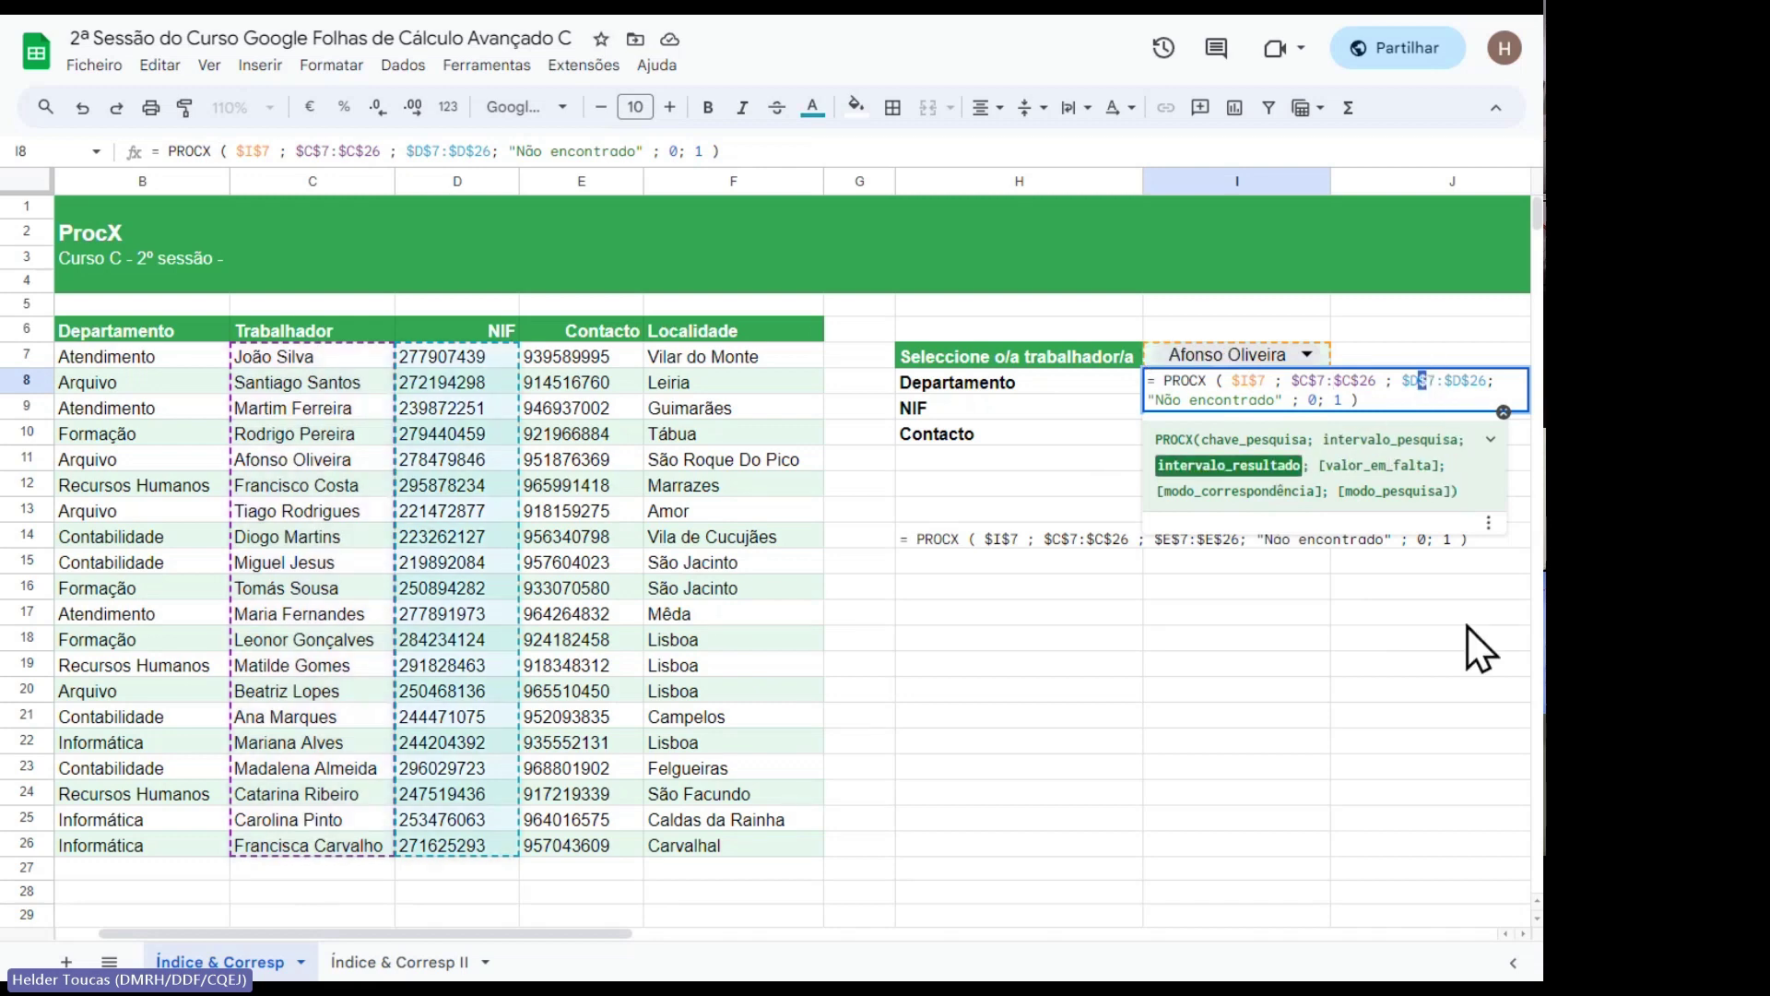
{"action": "key", "text": "shift+Left"}
{"action": "key", "text": "Left"}
{"action": "key", "text": "shift+Right"}
{"action": "type", "text": "B"}
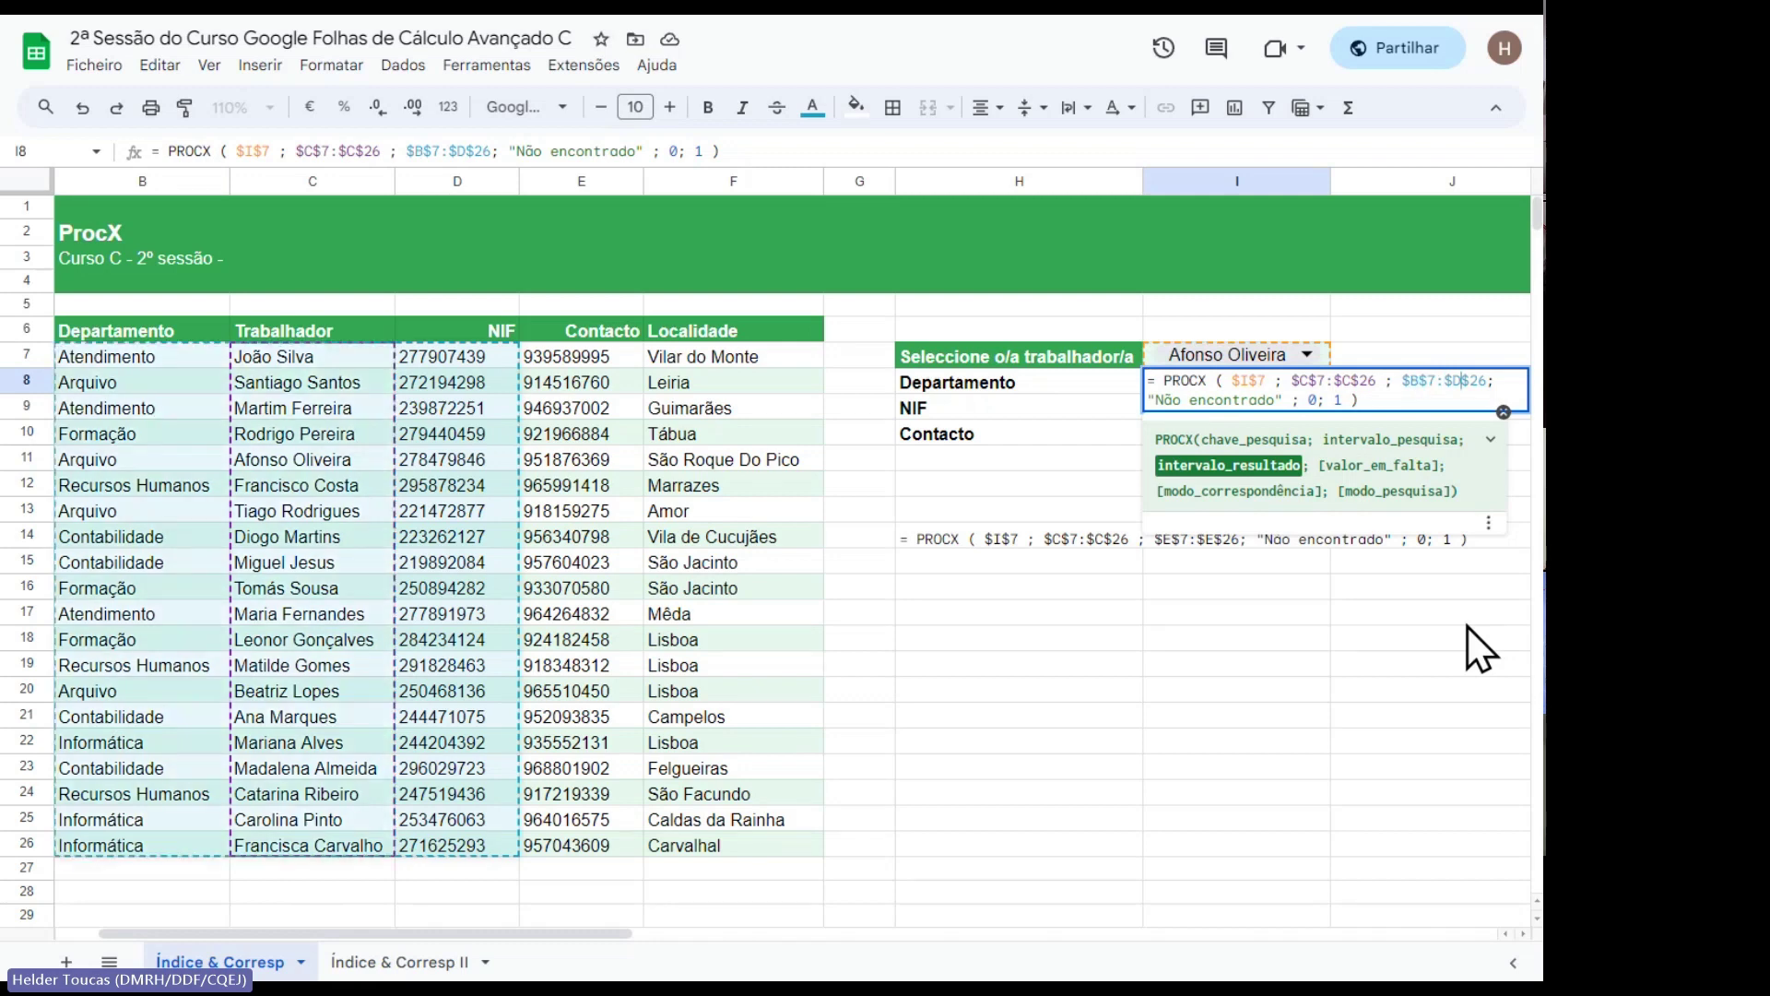
{"action": "key", "text": "shift+Left"}
{"action": "type", "text": "B"}
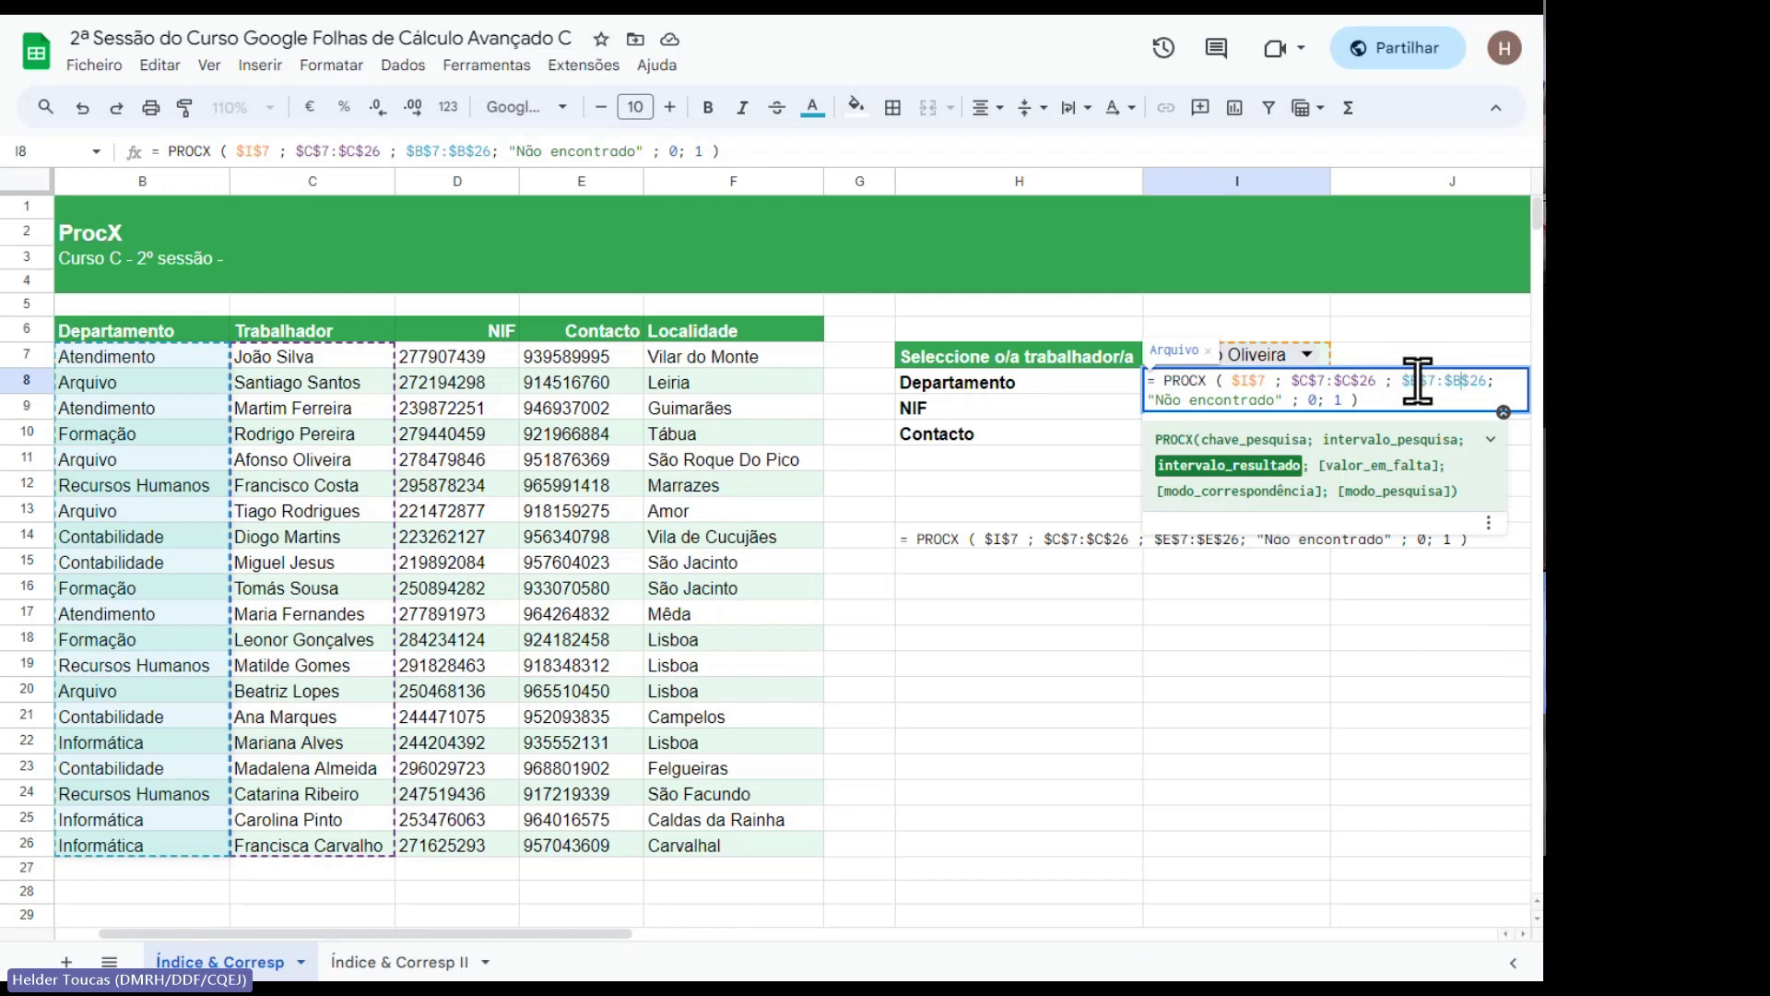
{"action": "key", "text": "Return"}
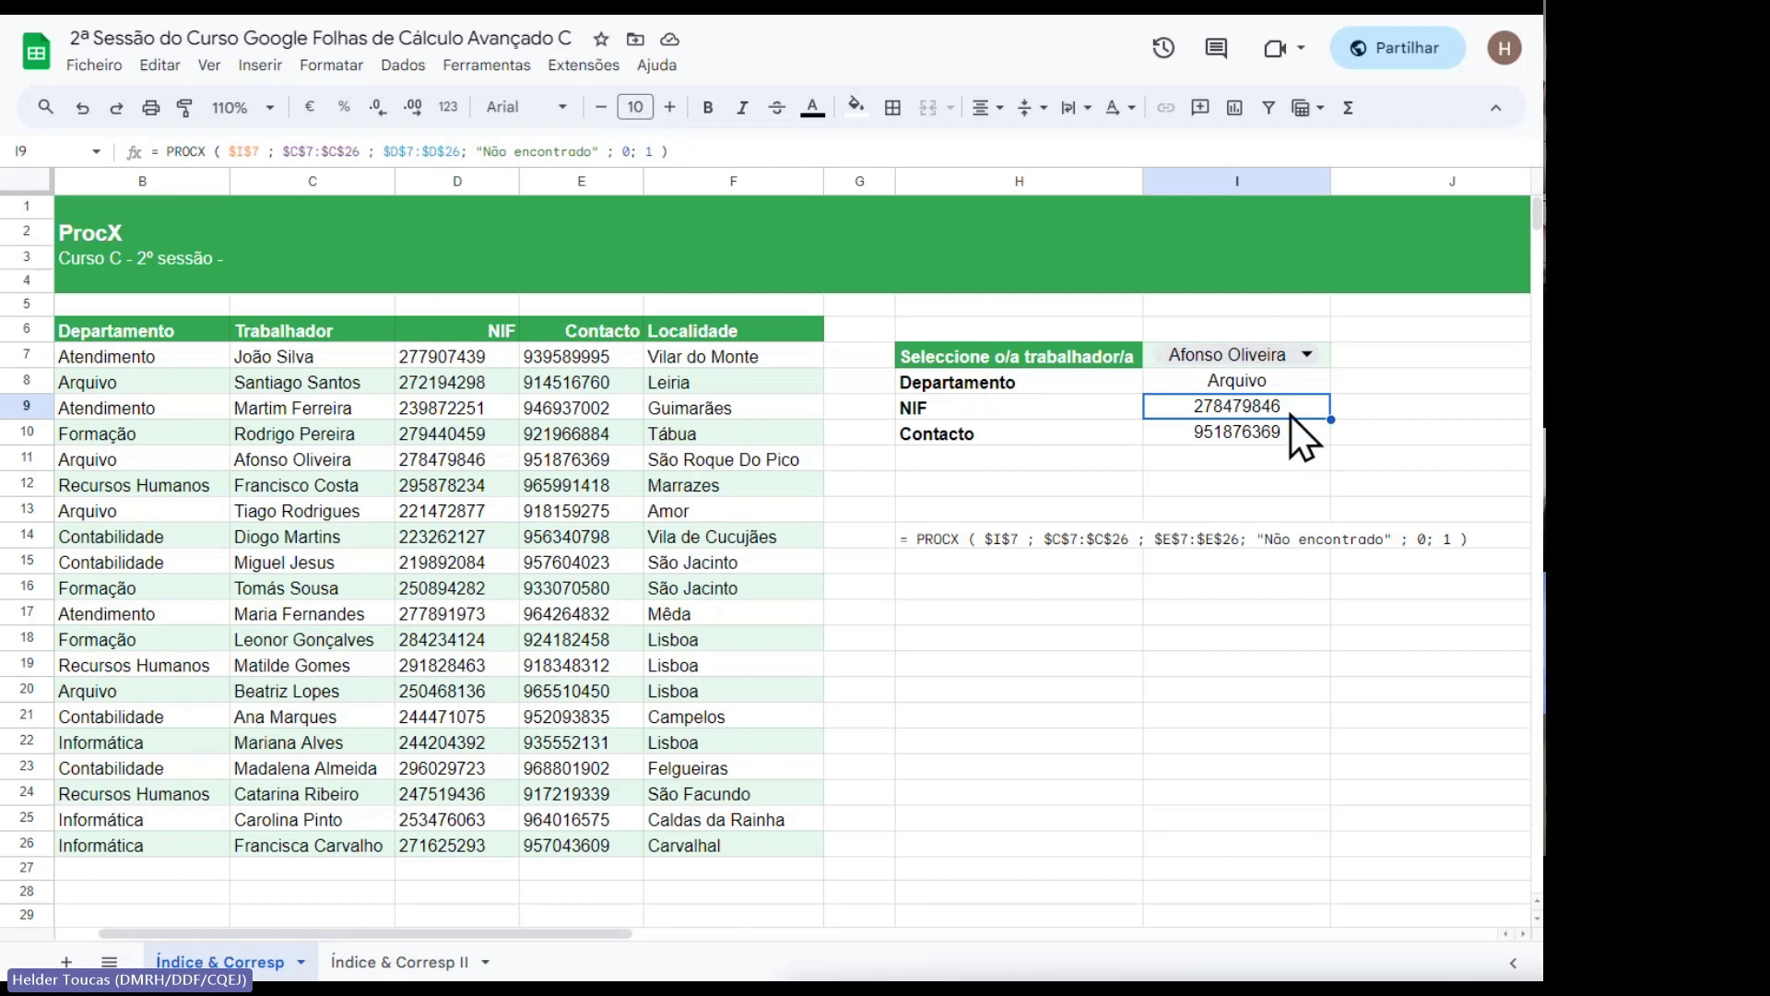
Test the lookups by choosing the worker from table row 14 in I7, followed by the worker from row 16.
{"action": "left_click", "coordinate": [1308, 356]}
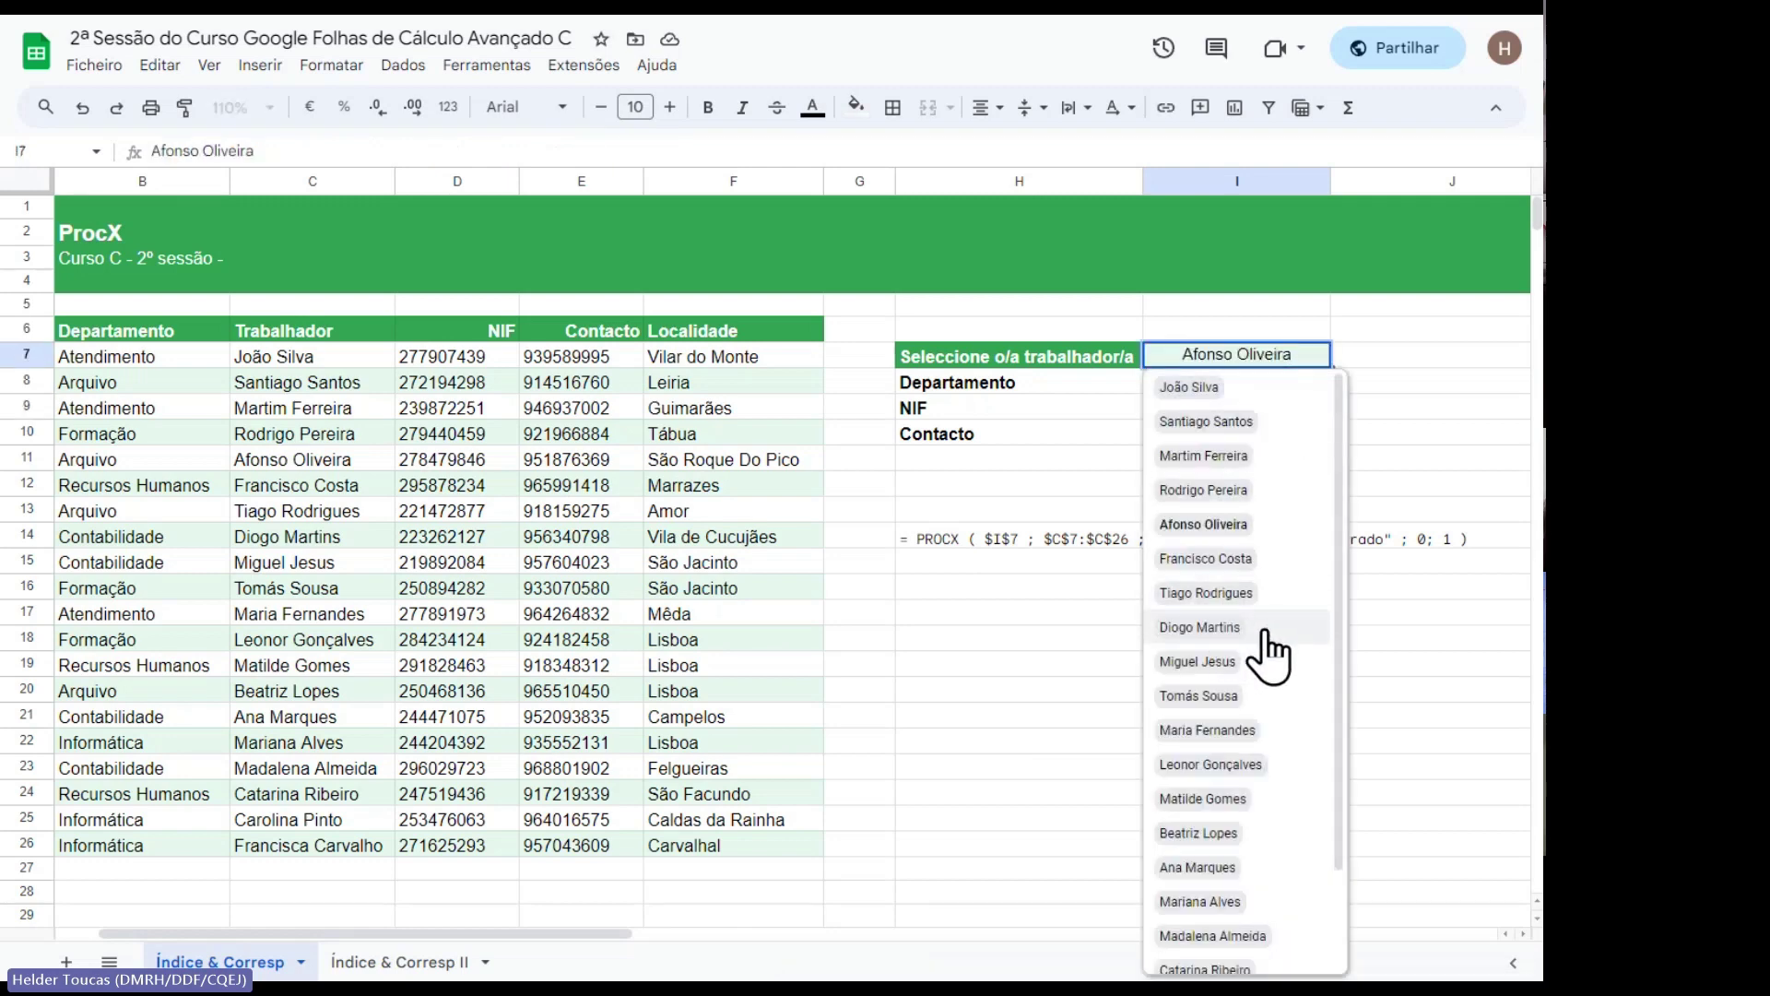
{"action": "left_click", "coordinate": [1199, 627]}
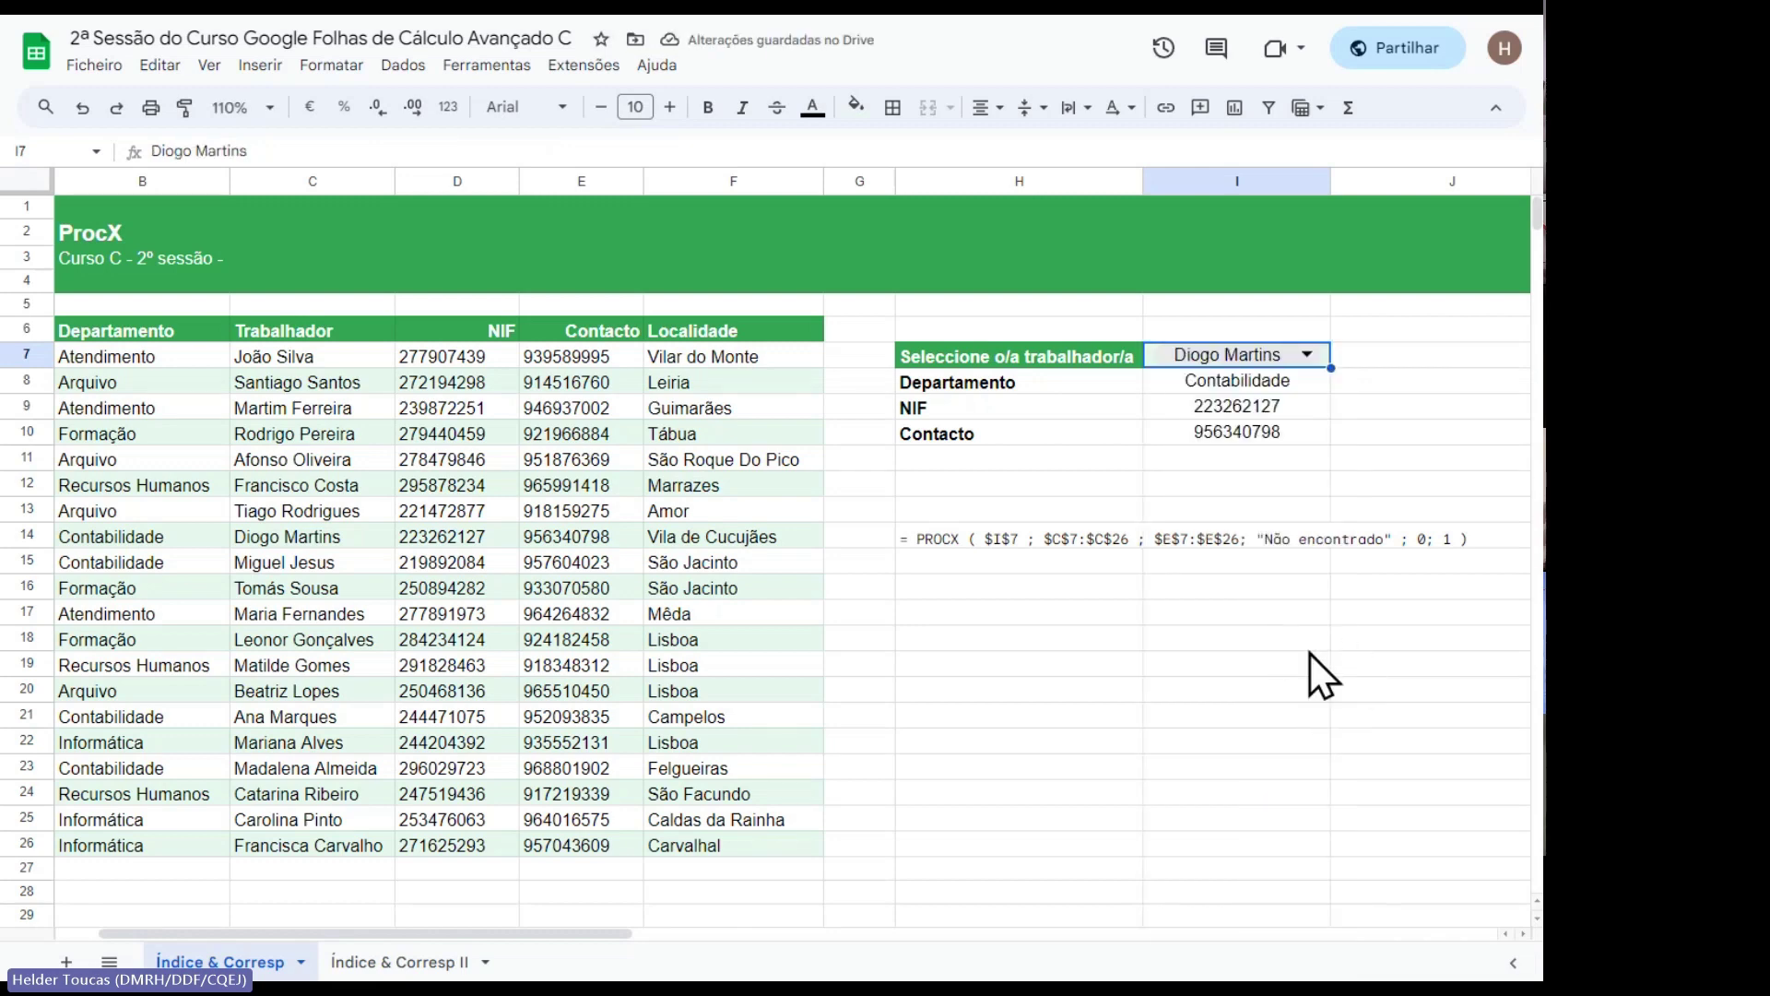
{"action": "left_click", "coordinate": [1318, 366]}
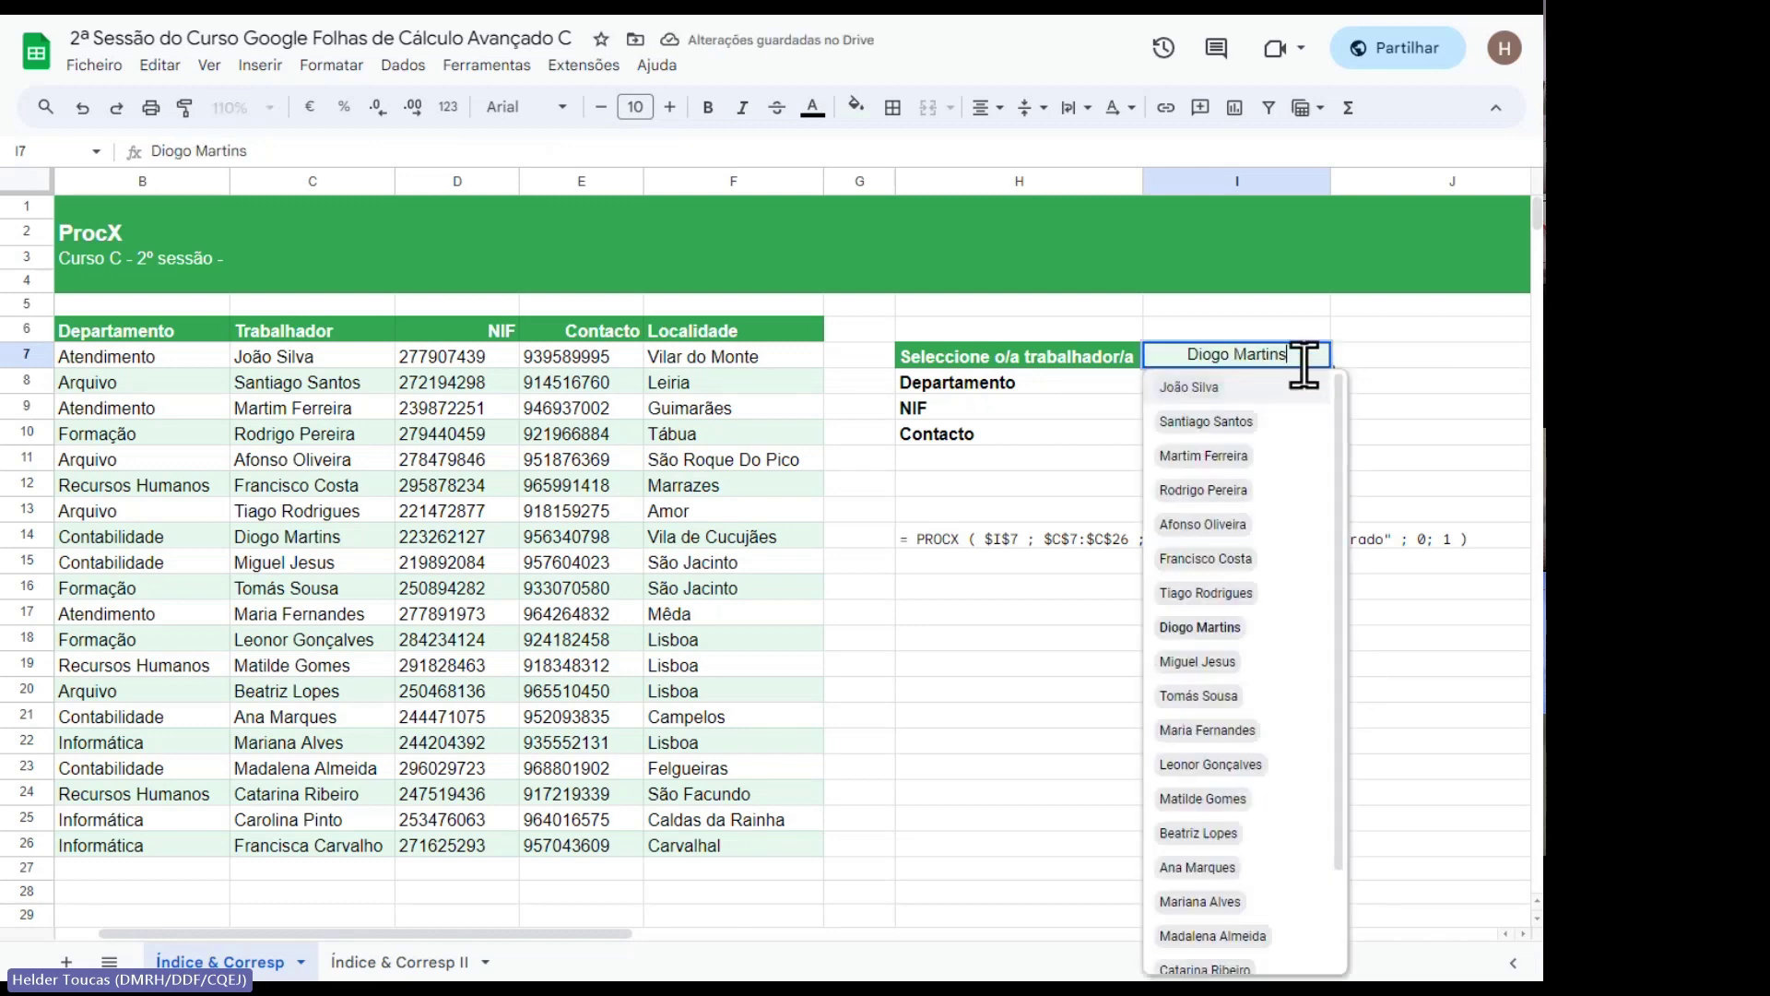
{"action": "left_click", "coordinate": [1236, 696]}
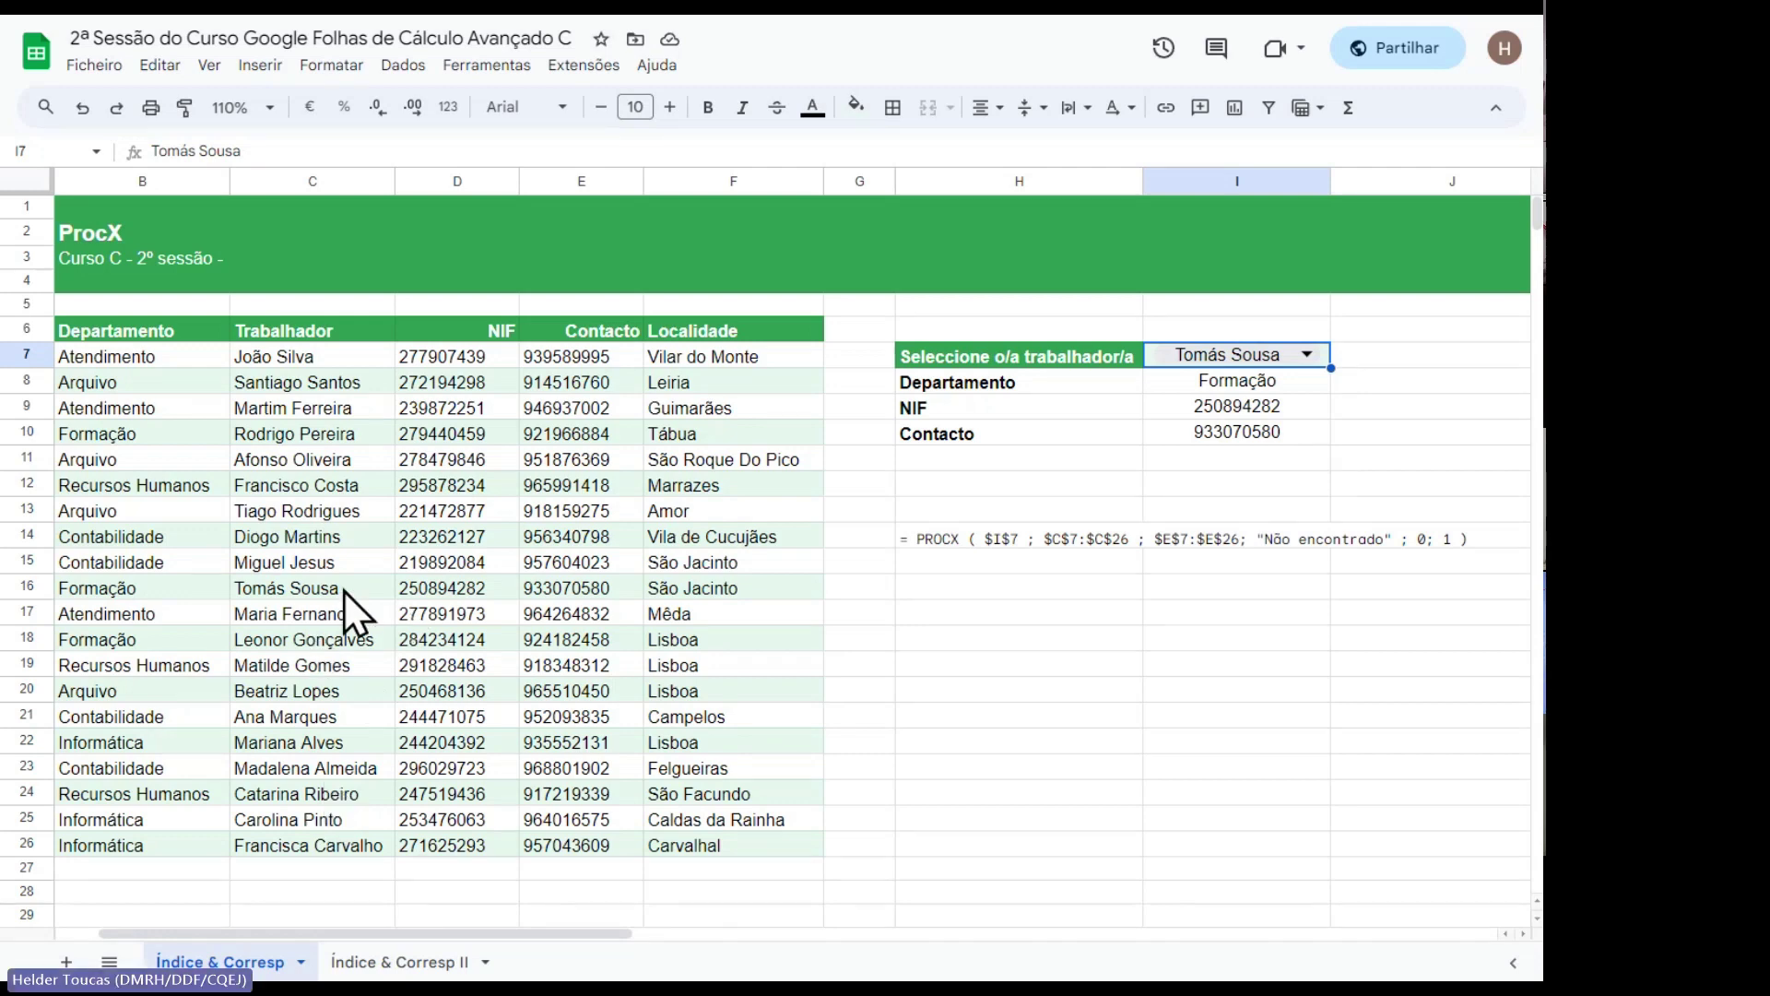
Check the returned department and contact against the selected worker's entries in row 16 of the staff table.
{"action": "left_click", "coordinate": [301, 590]}
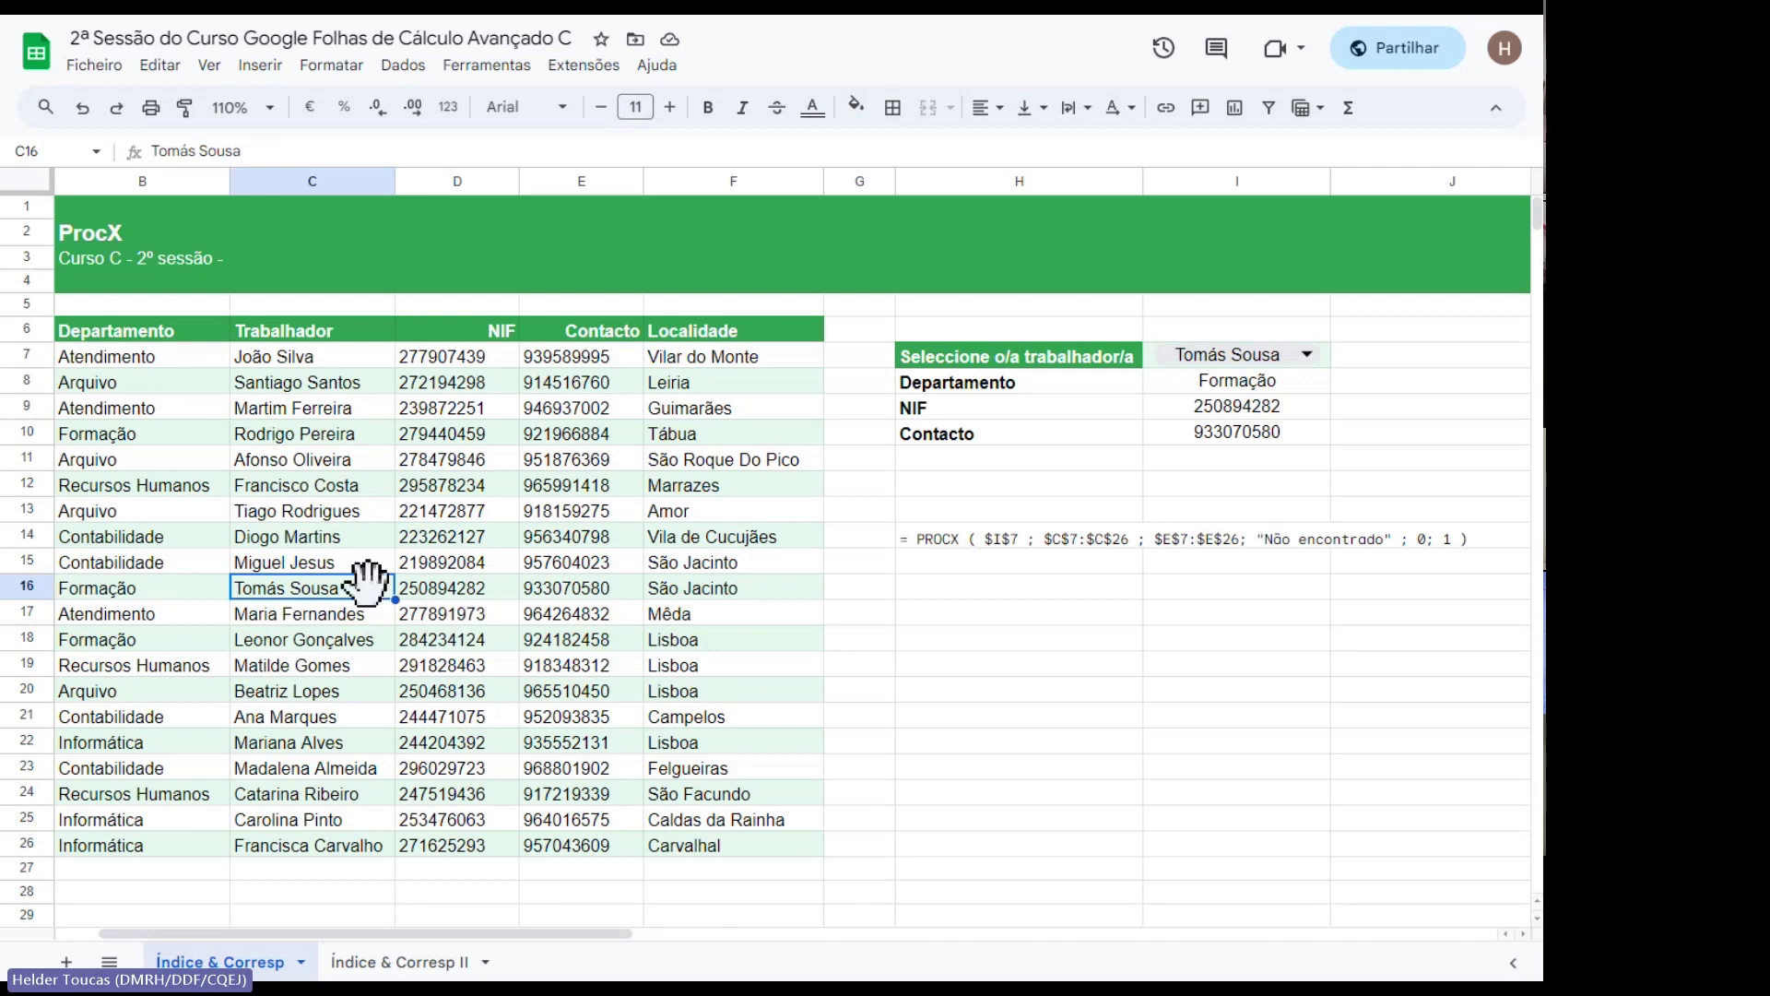
{"action": "left_click", "coordinate": [168, 596]}
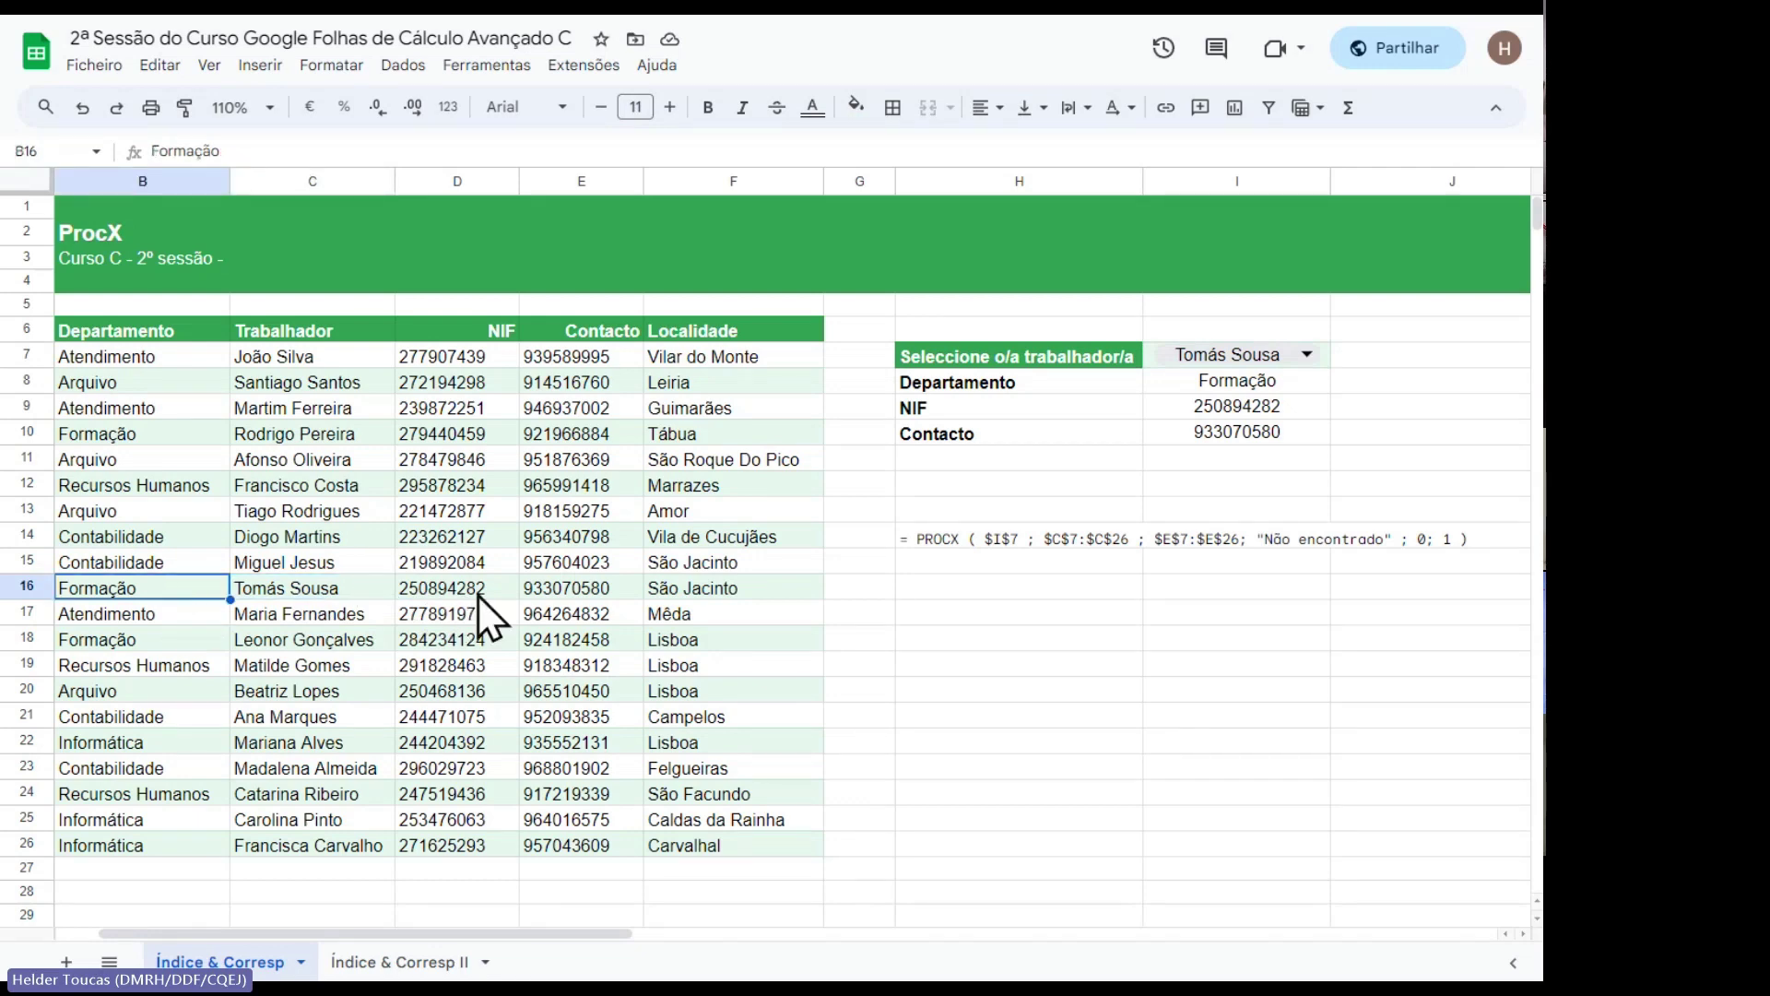
{"action": "left_click", "coordinate": [564, 595]}
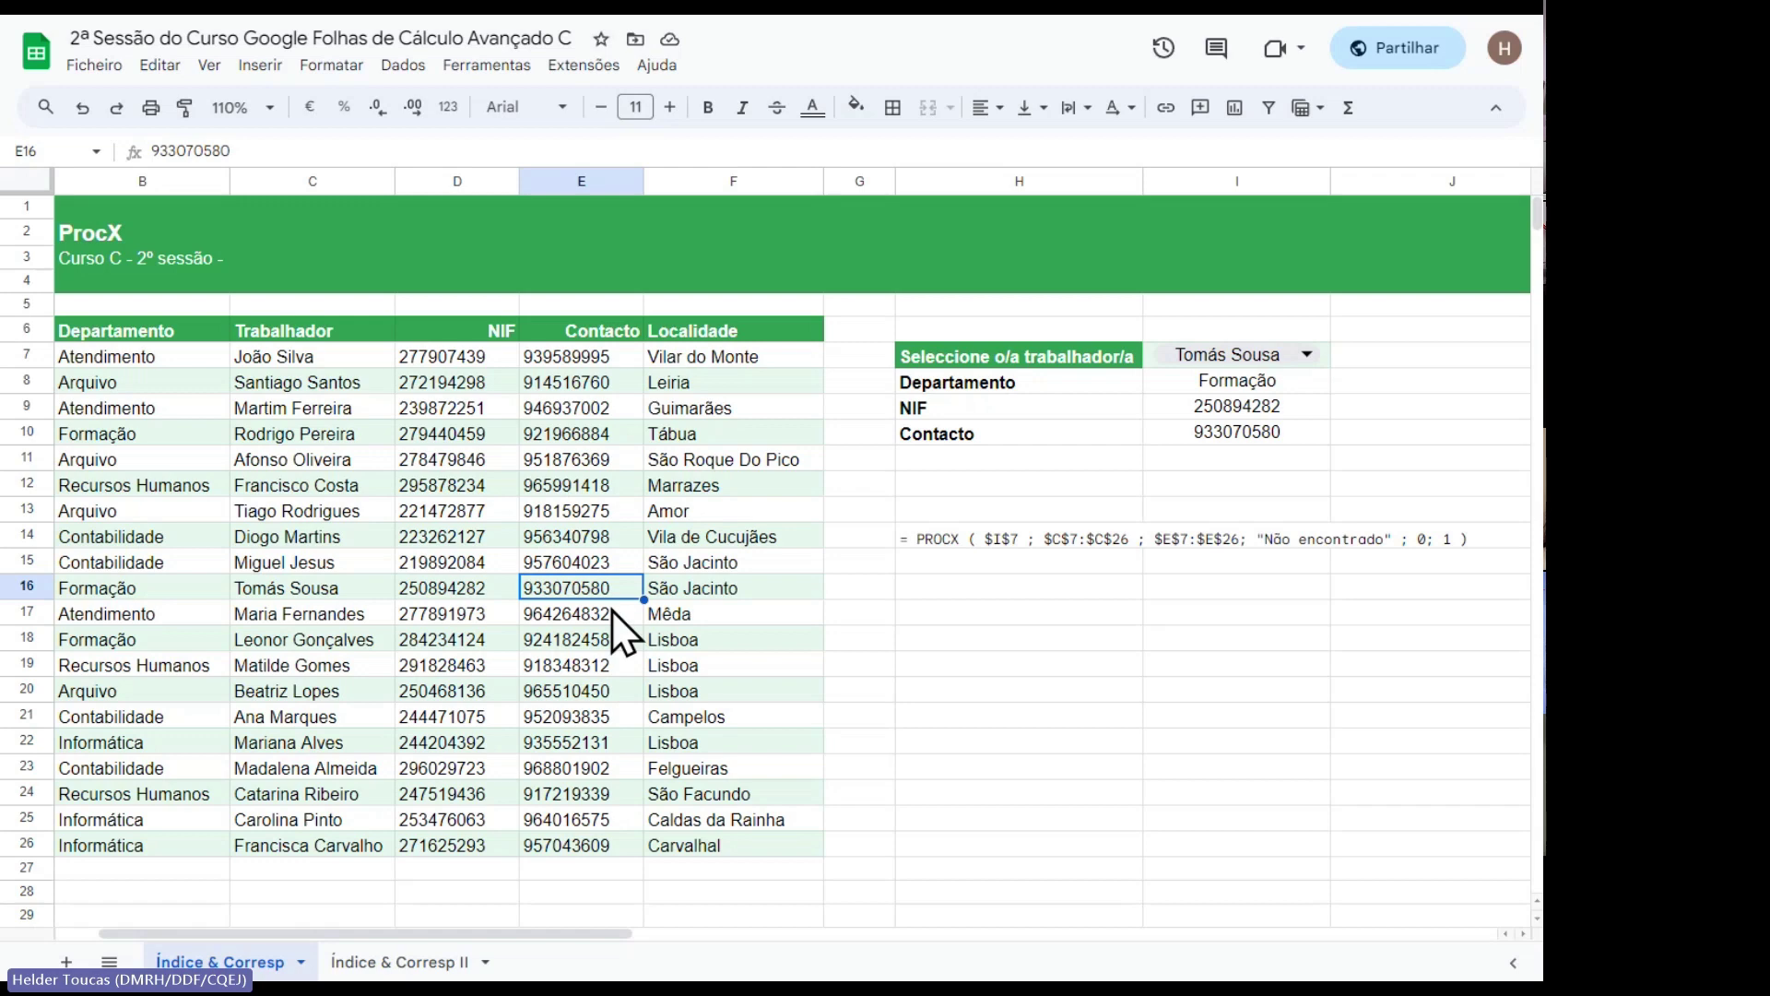
Try to enter the worker's name in I7 without its last letter.
{"action": "double_click", "coordinate": [1154, 360]}
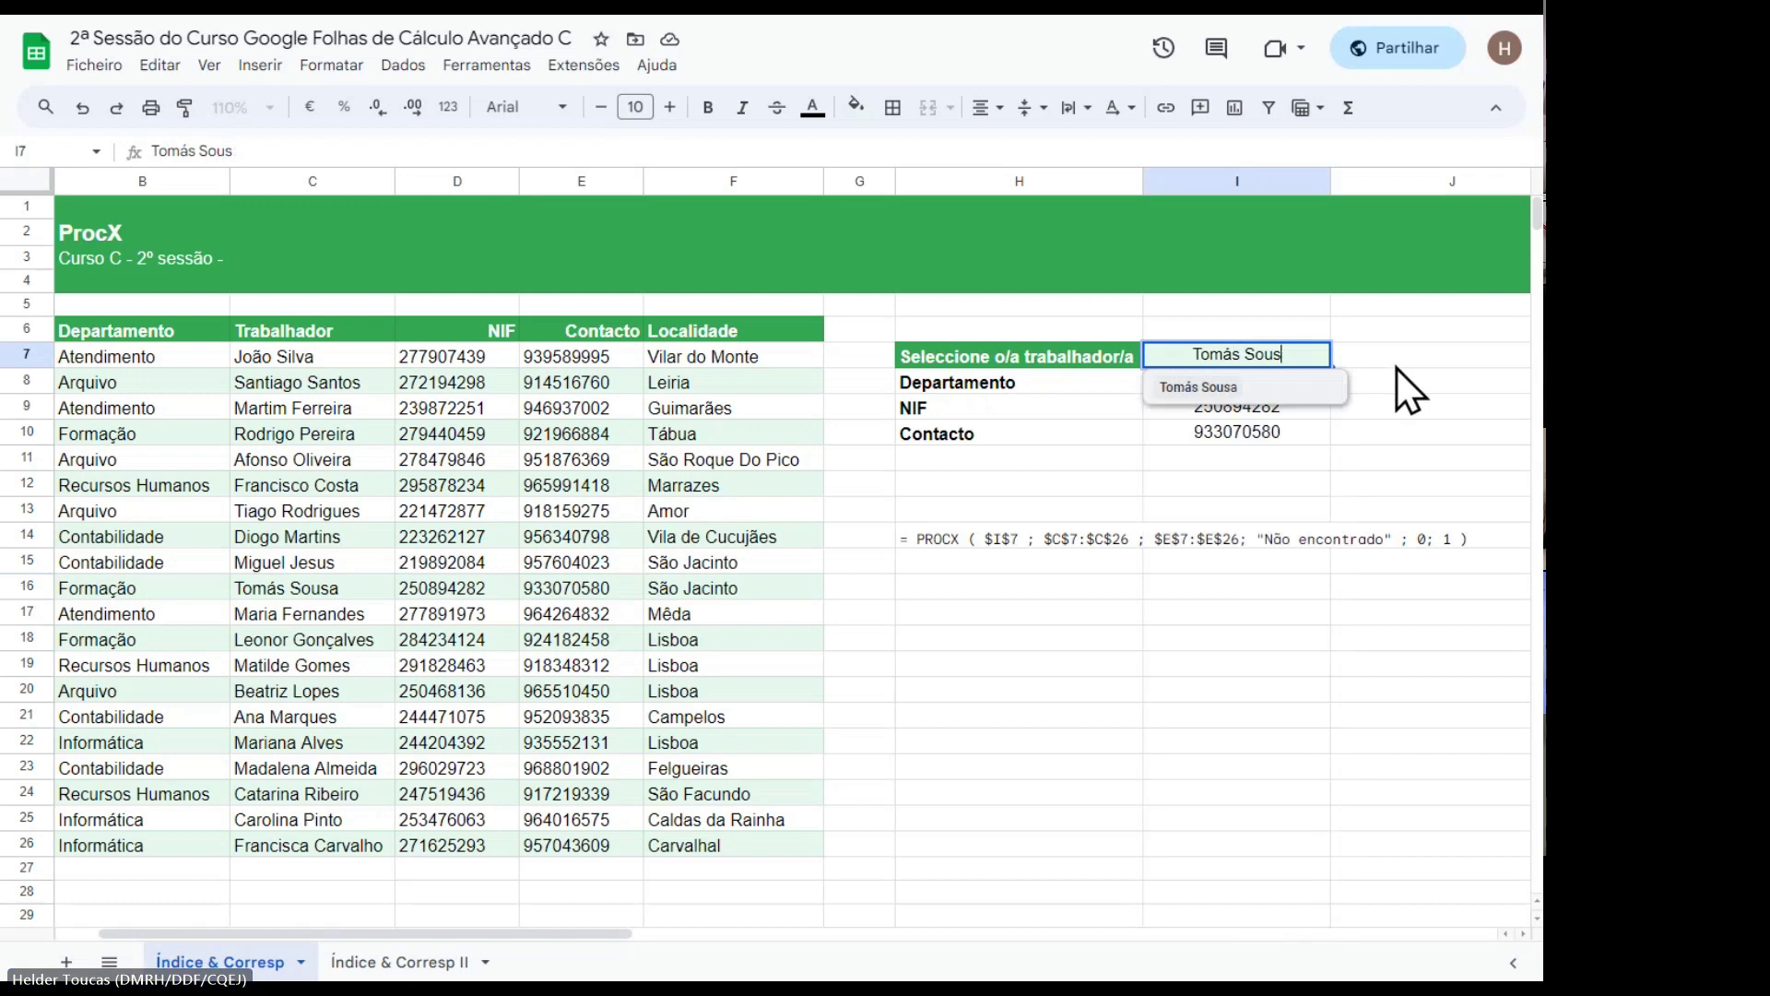
{"action": "key", "text": "Return"}
{"action": "double_click", "coordinate": [1277, 362]}
{"action": "key", "text": "BackSpace"}
{"action": "key", "text": "BackSpace"}
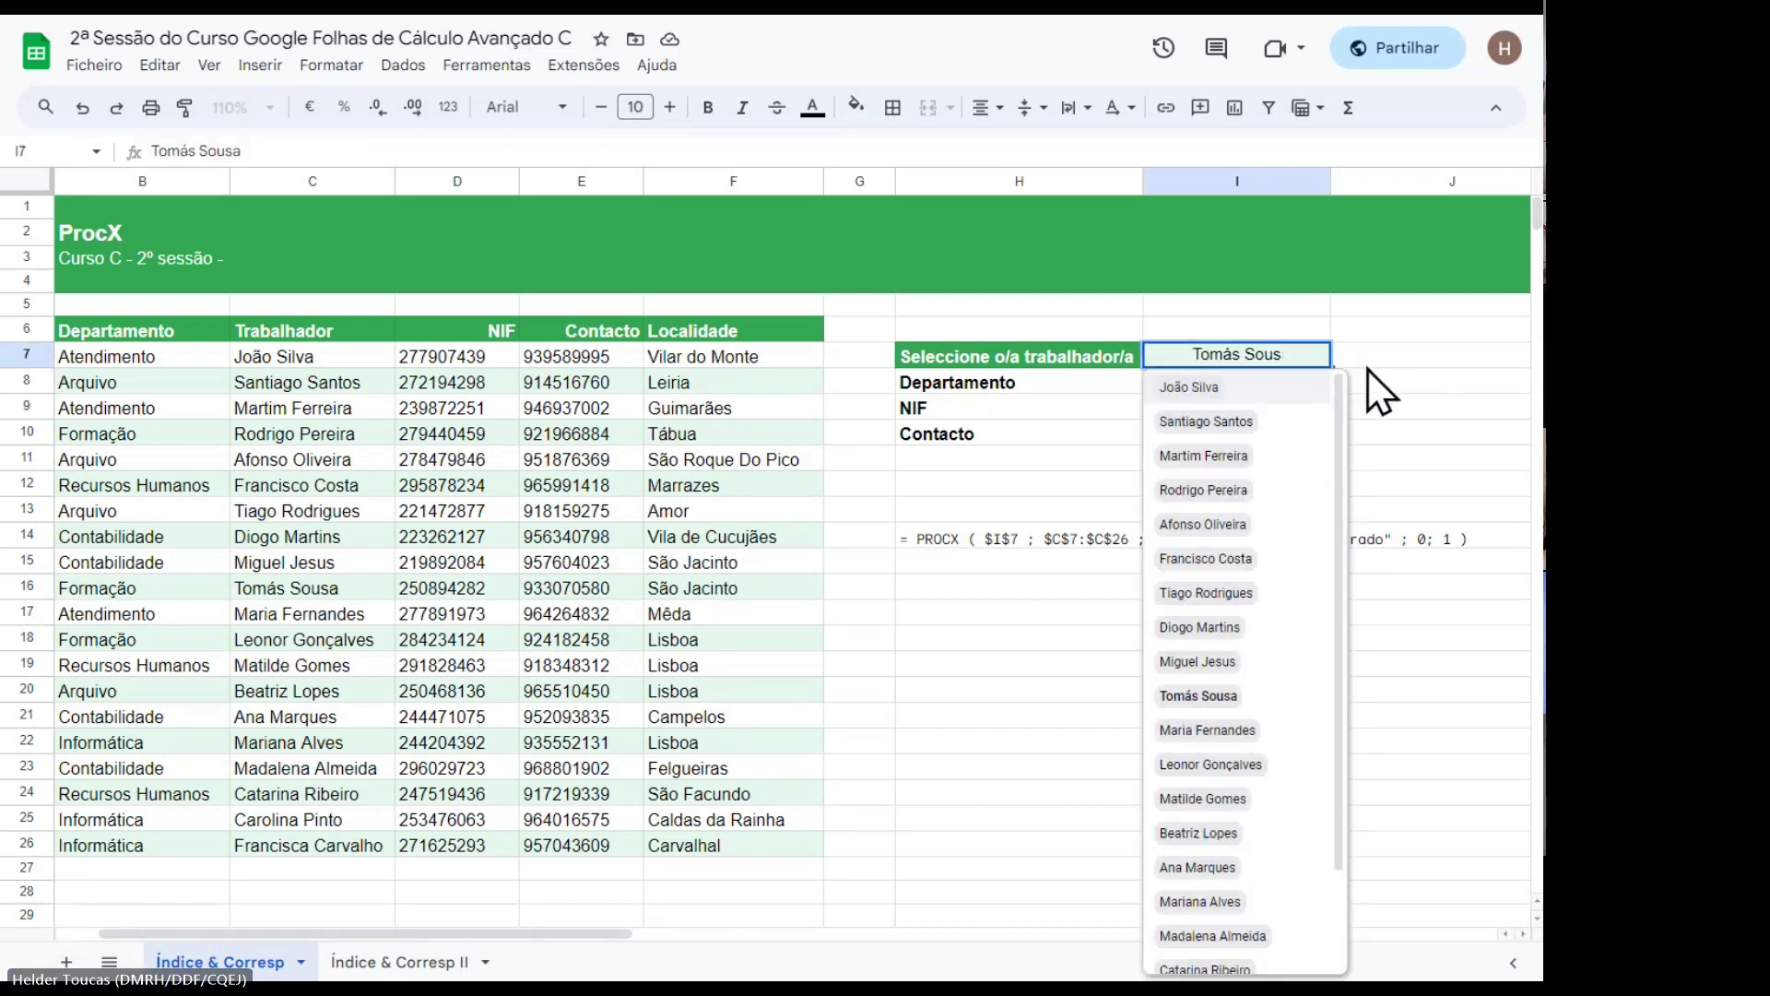
{"action": "left_click", "coordinate": [1091, 465]}
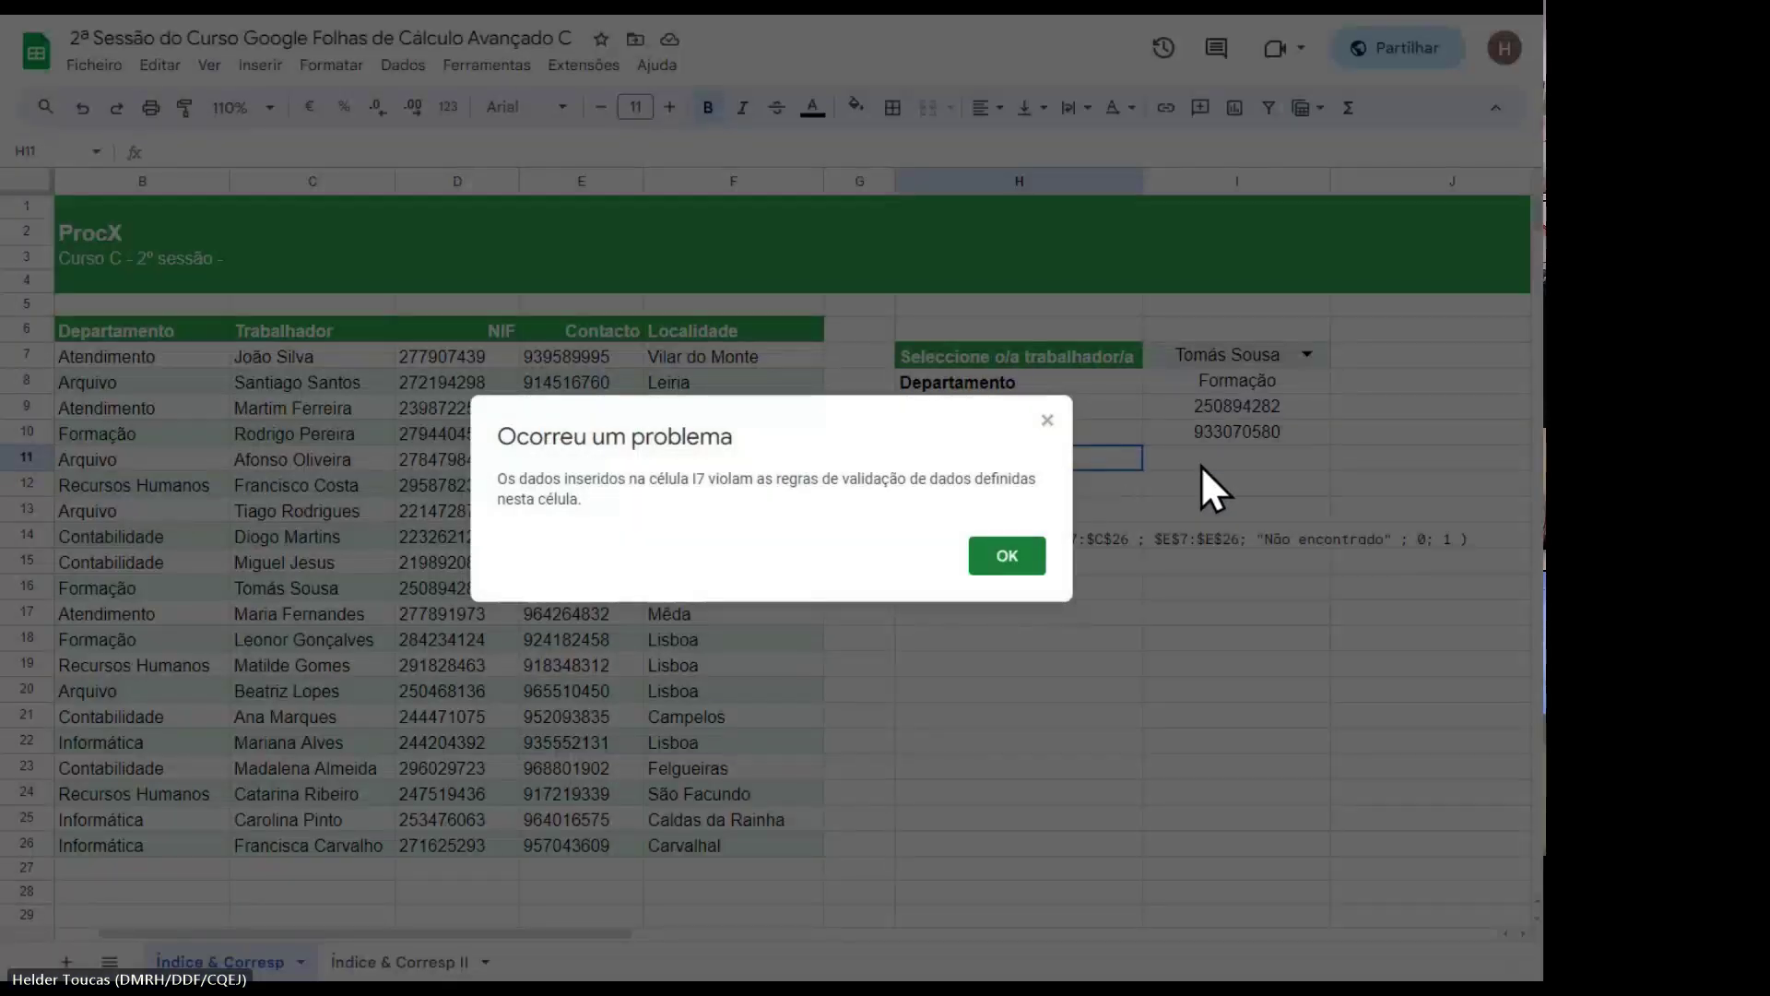
{"action": "left_click", "coordinate": [1006, 556]}
Remove the drop-down data validation rule from I7 and close the validation rules.
{"action": "double_click", "coordinate": [1302, 356]}
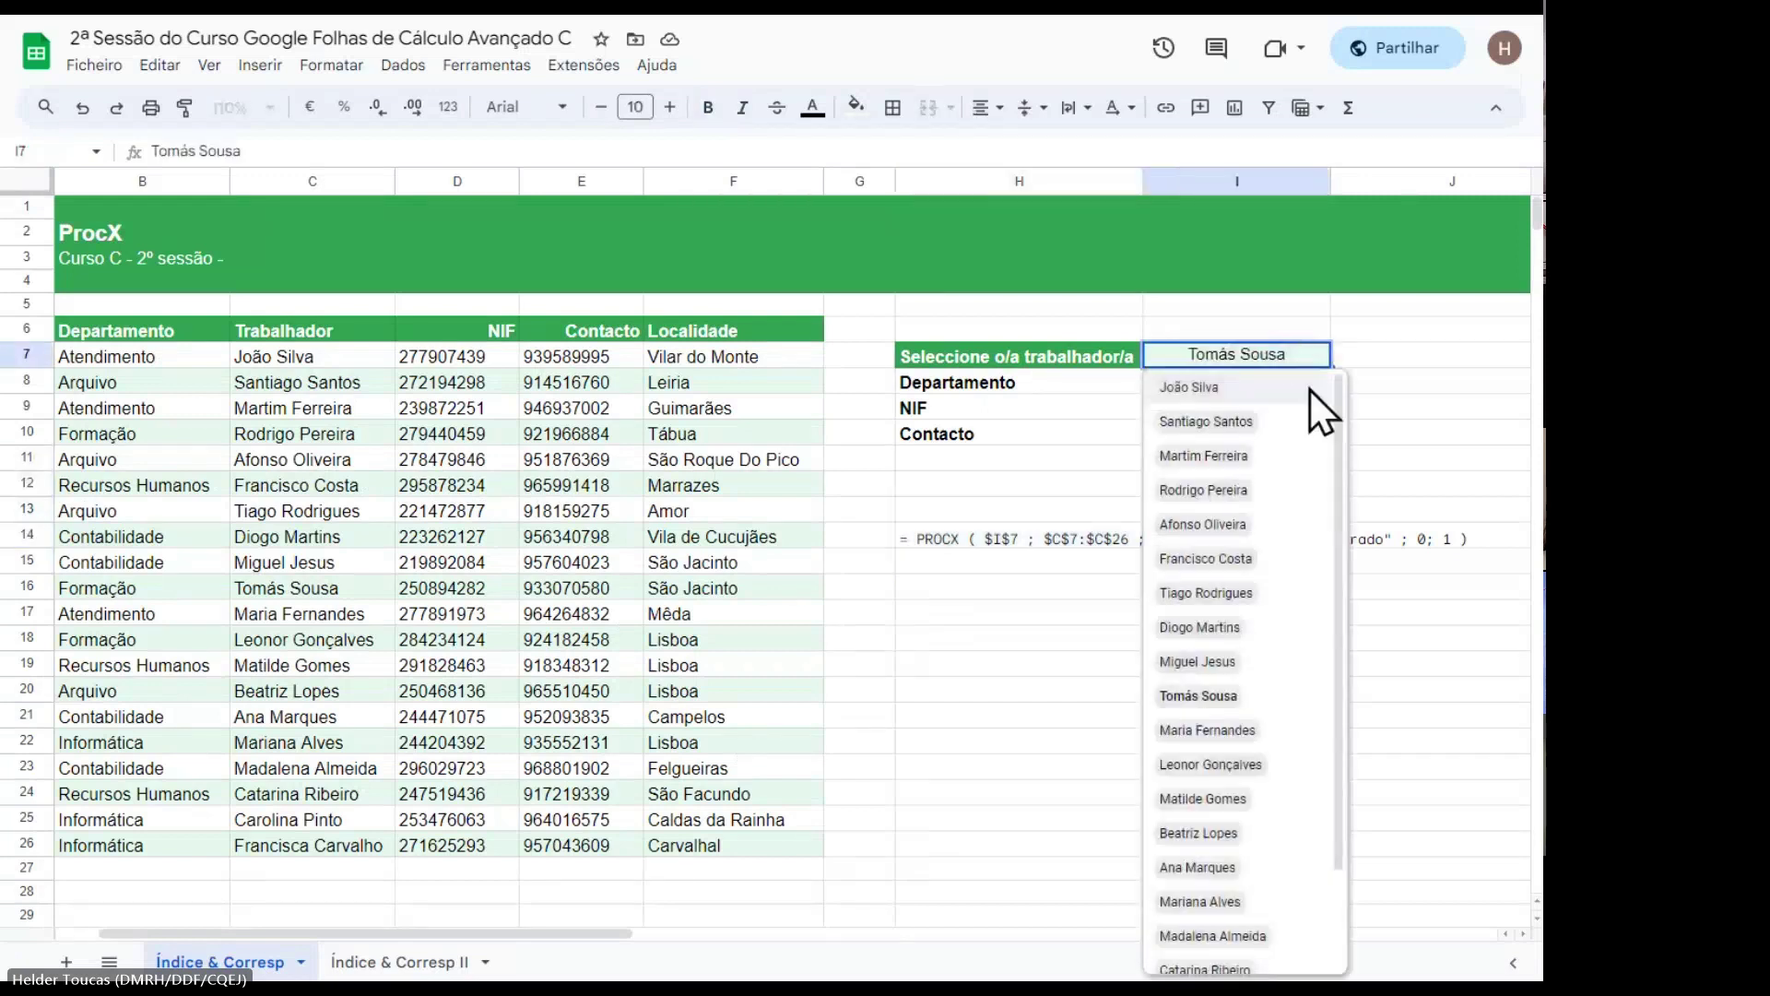
{"action": "scroll", "coordinate": [1272, 774], "scroll_direction": "down", "scroll_amount": 2}
{"action": "left_click", "coordinate": [1308, 958]}
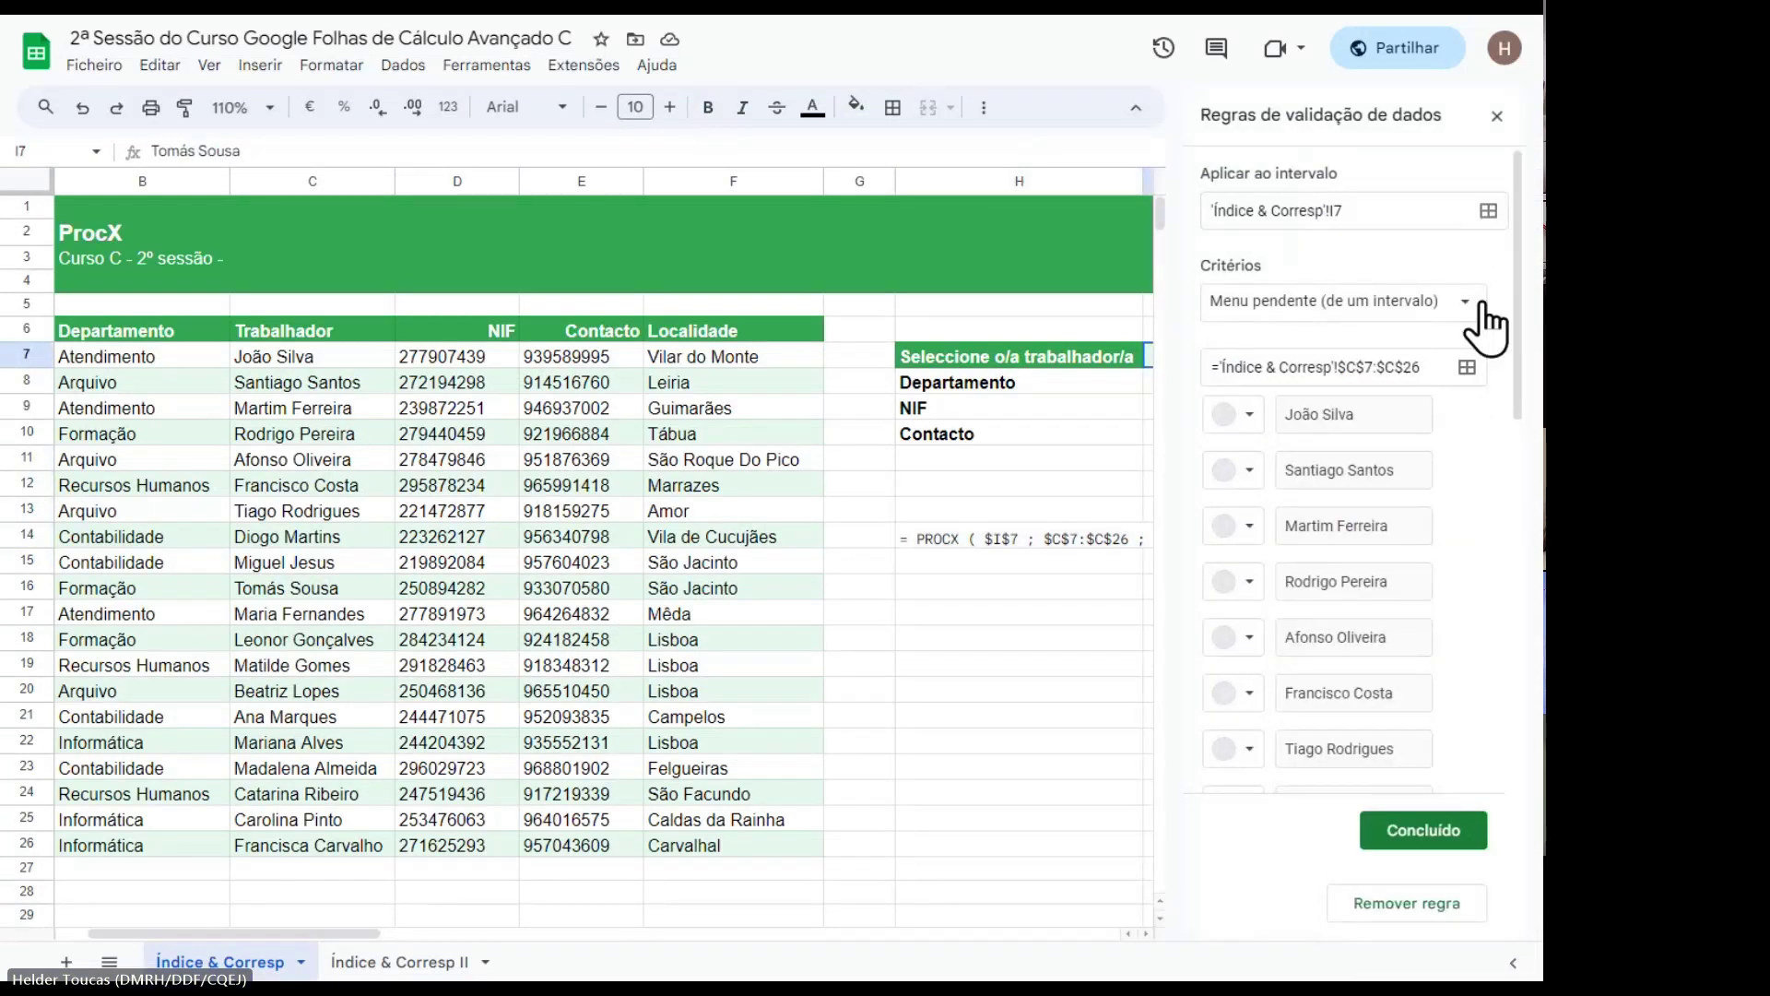
{"action": "left_click", "coordinate": [1408, 904]}
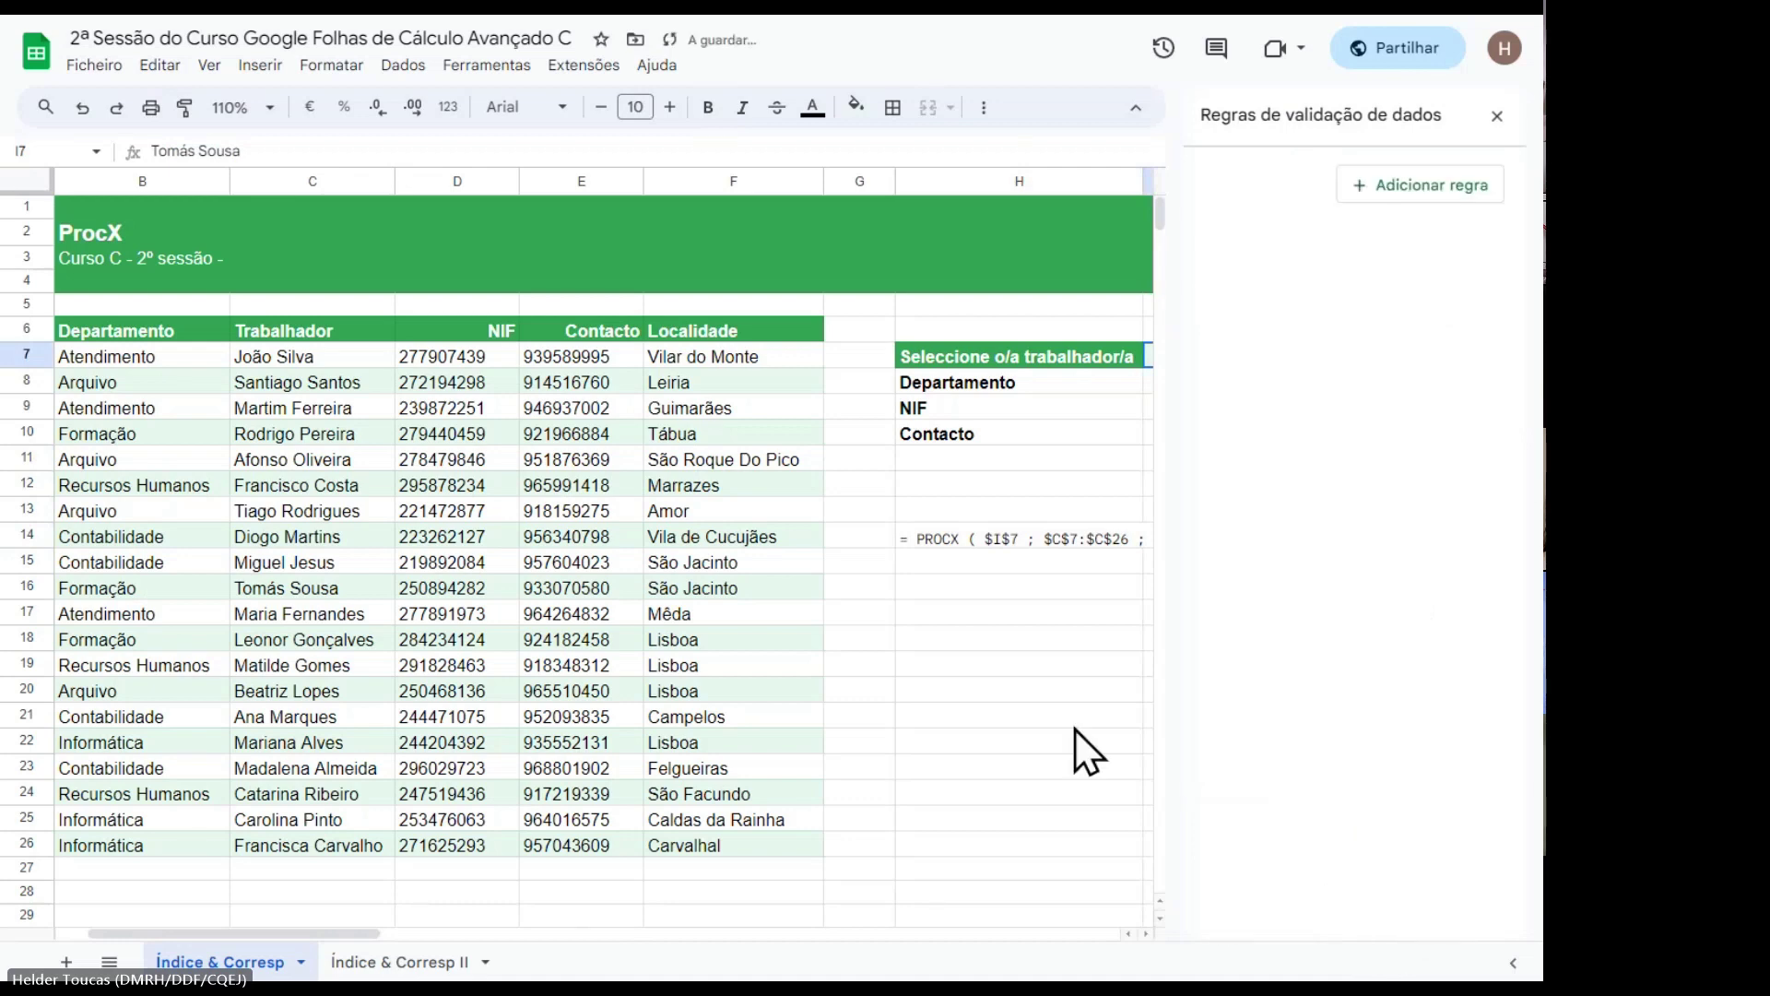
{"action": "left_click", "coordinate": [1493, 115]}
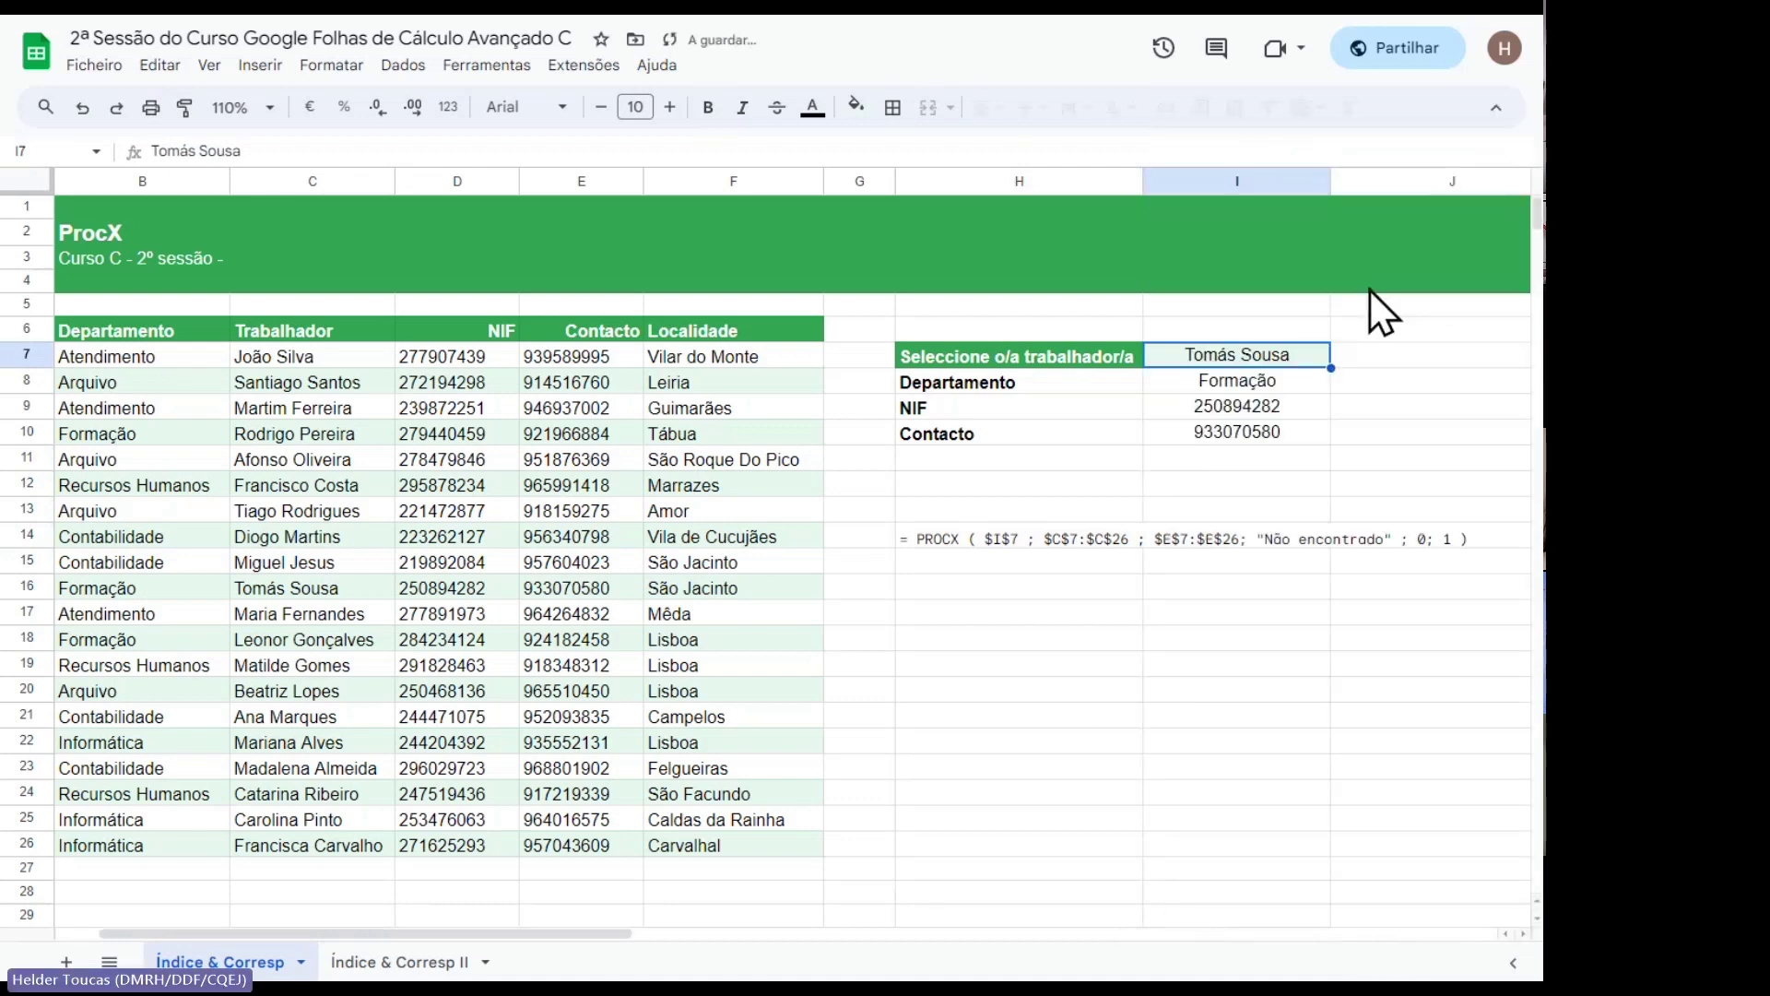
Test the not-found case by replacing the surname in I7 to form a full name absent from the staff table.
{"action": "double_click", "coordinate": [1303, 357]}
{"action": "key", "text": "BackSpace"}
{"action": "key", "text": "BackSpace"}
{"action": "key", "text": "BackSpace"}
{"action": "key", "text": "BackSpace"}
{"action": "key", "text": "BackSpace"}
{"action": "key", "text": "BackSpace"}
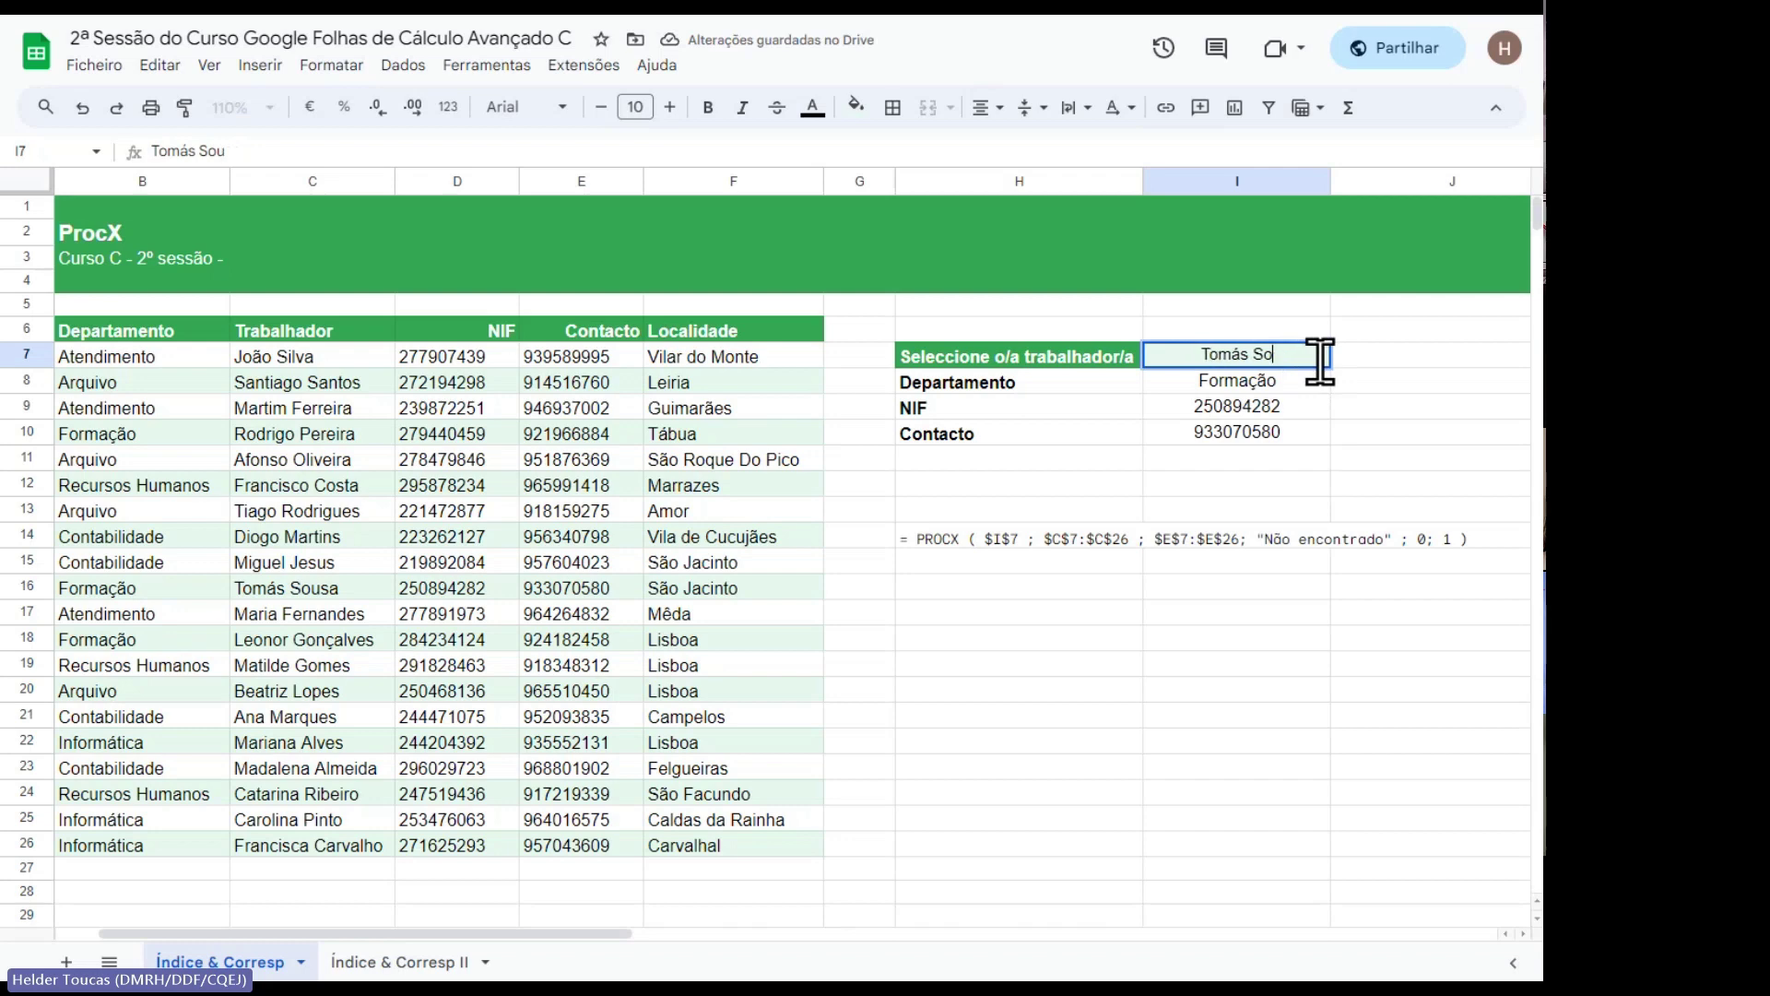
{"action": "type", "text": "Pereira"}
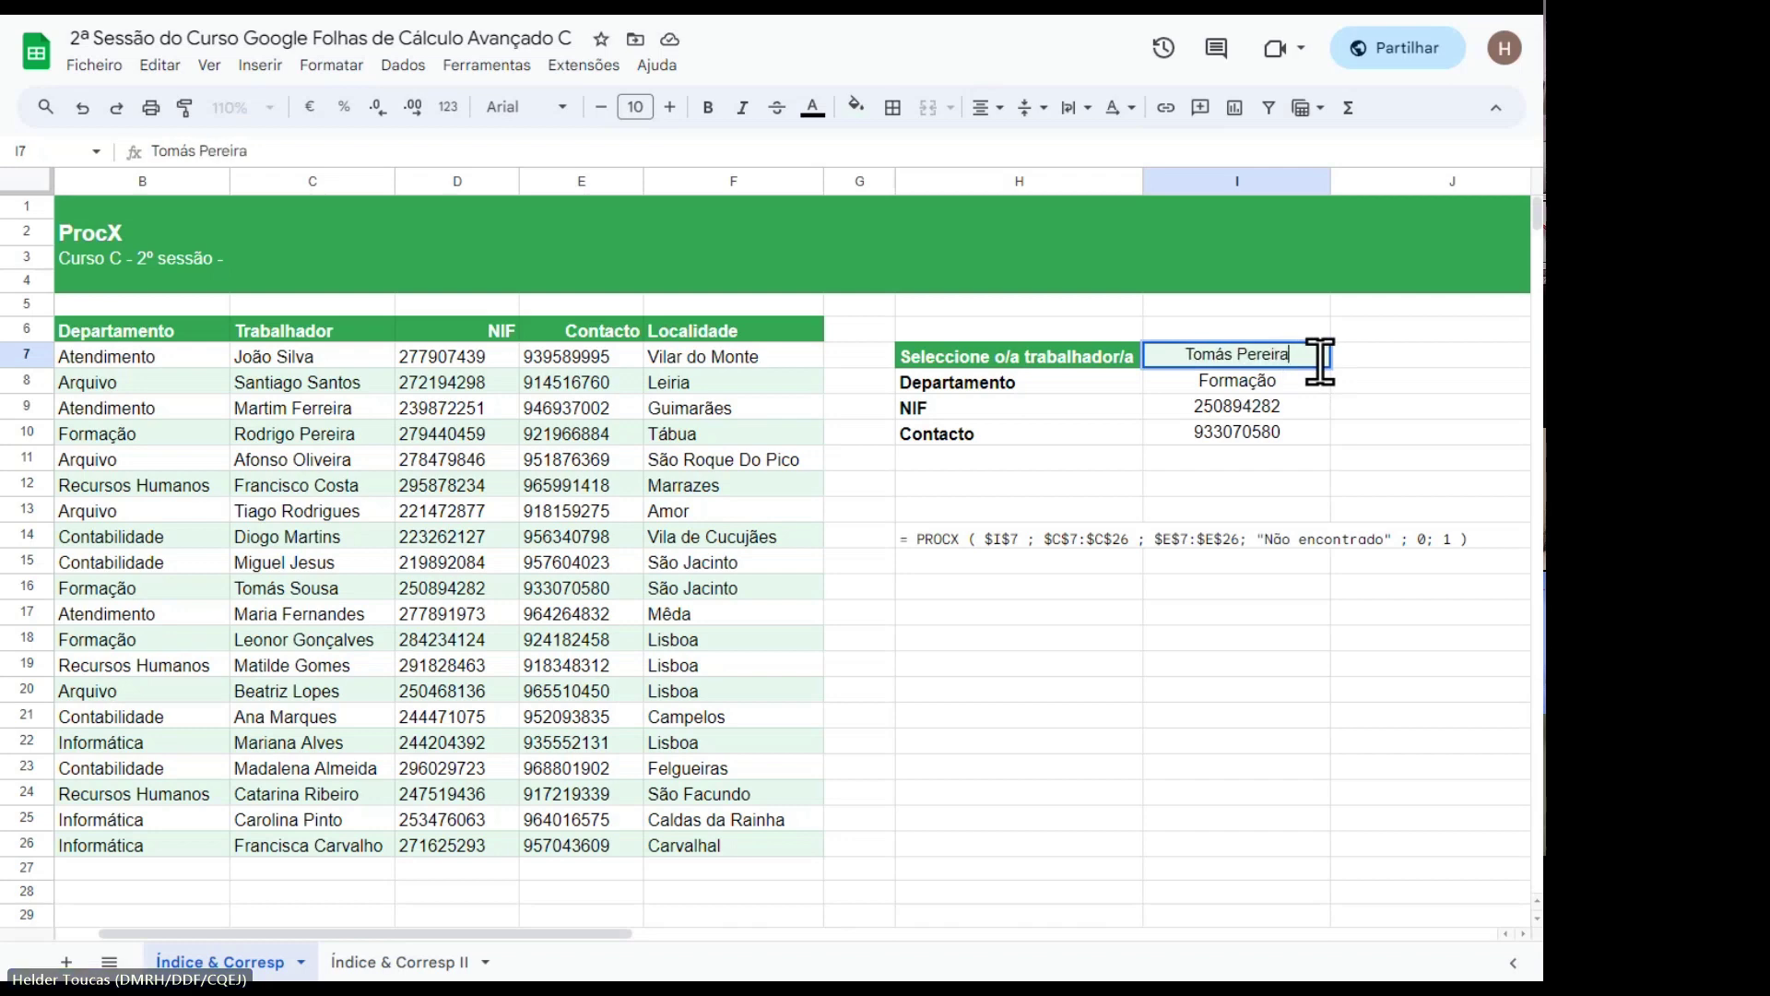
{"action": "key", "text": "Return"}
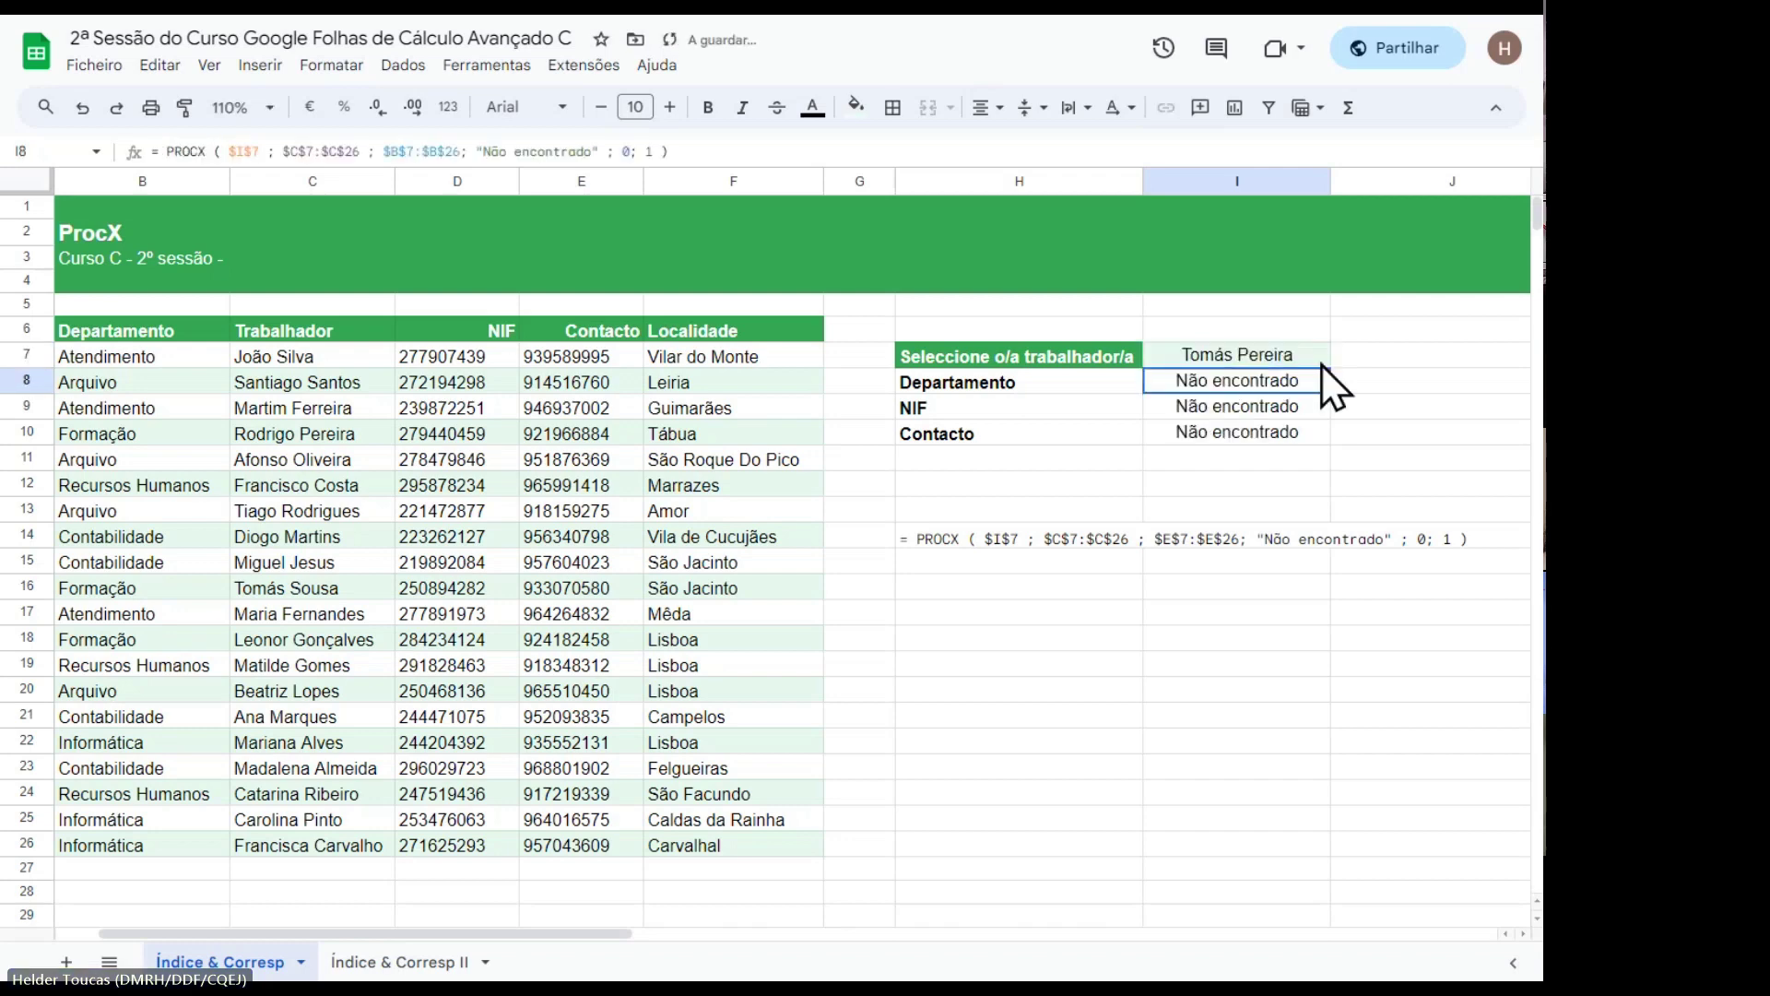
{"action": "left_click", "coordinate": [1296, 510]}
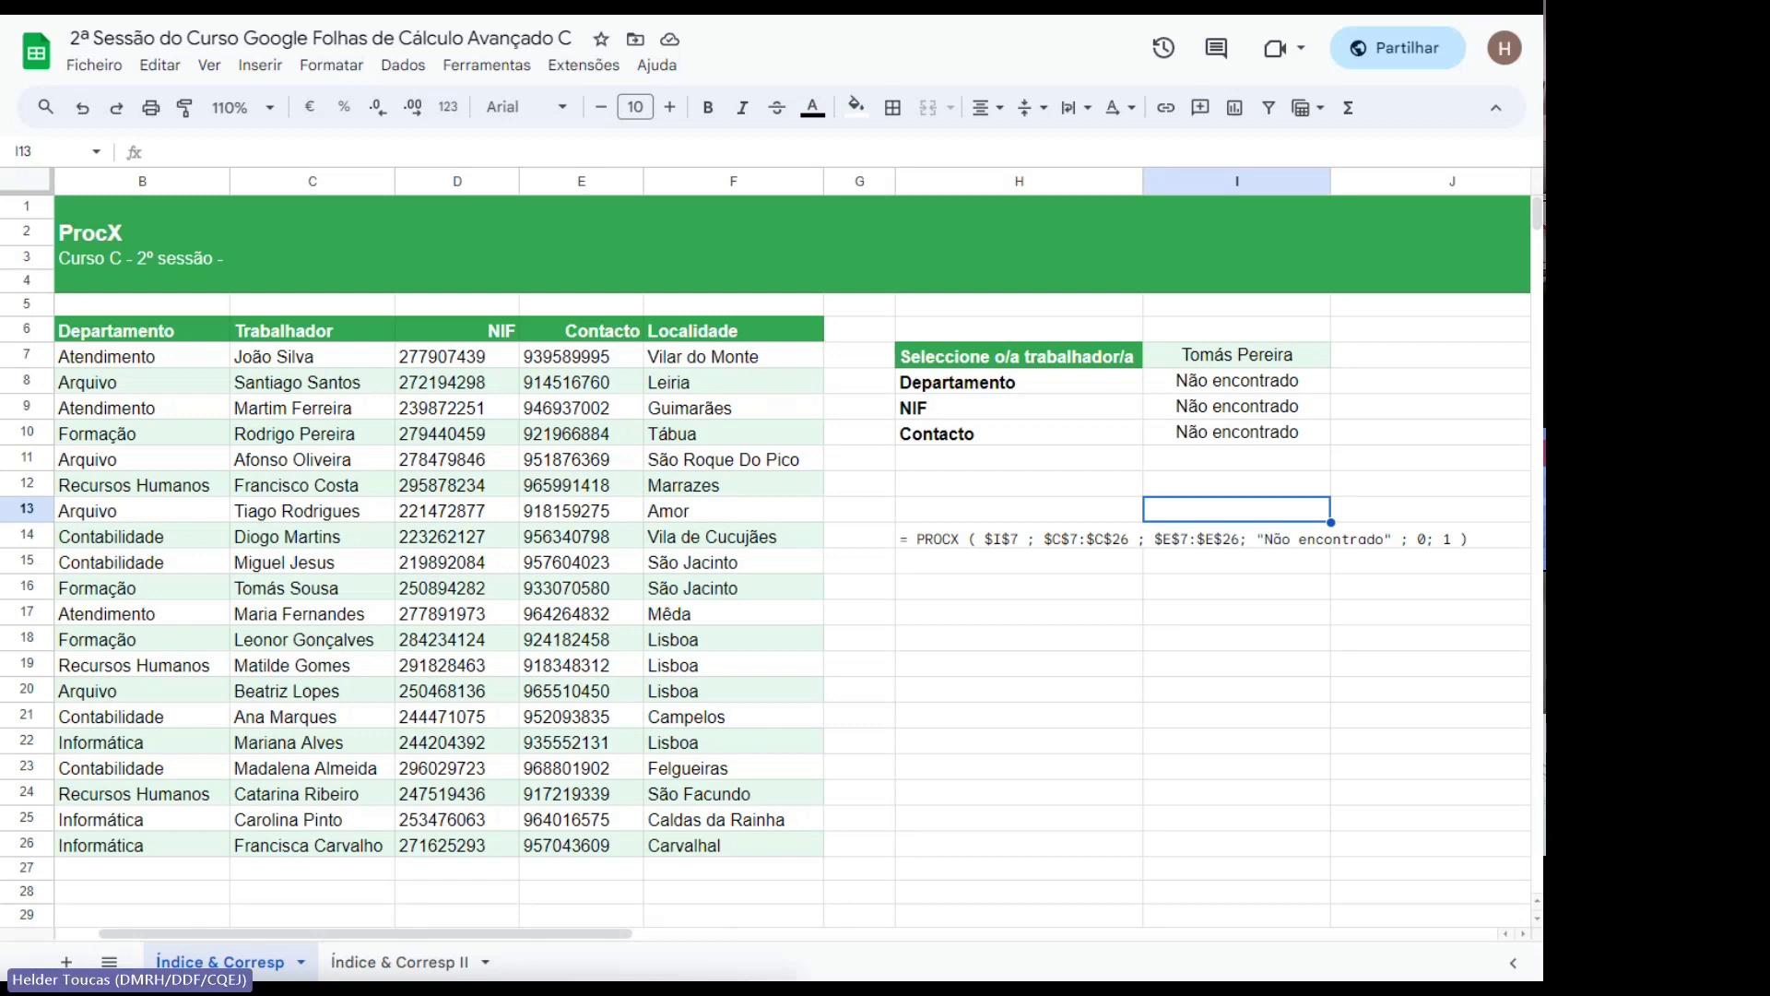
On the Índice & Corresp II sheet, change the title in B2 to "Proc X".
{"action": "left_click", "coordinate": [461, 963]}
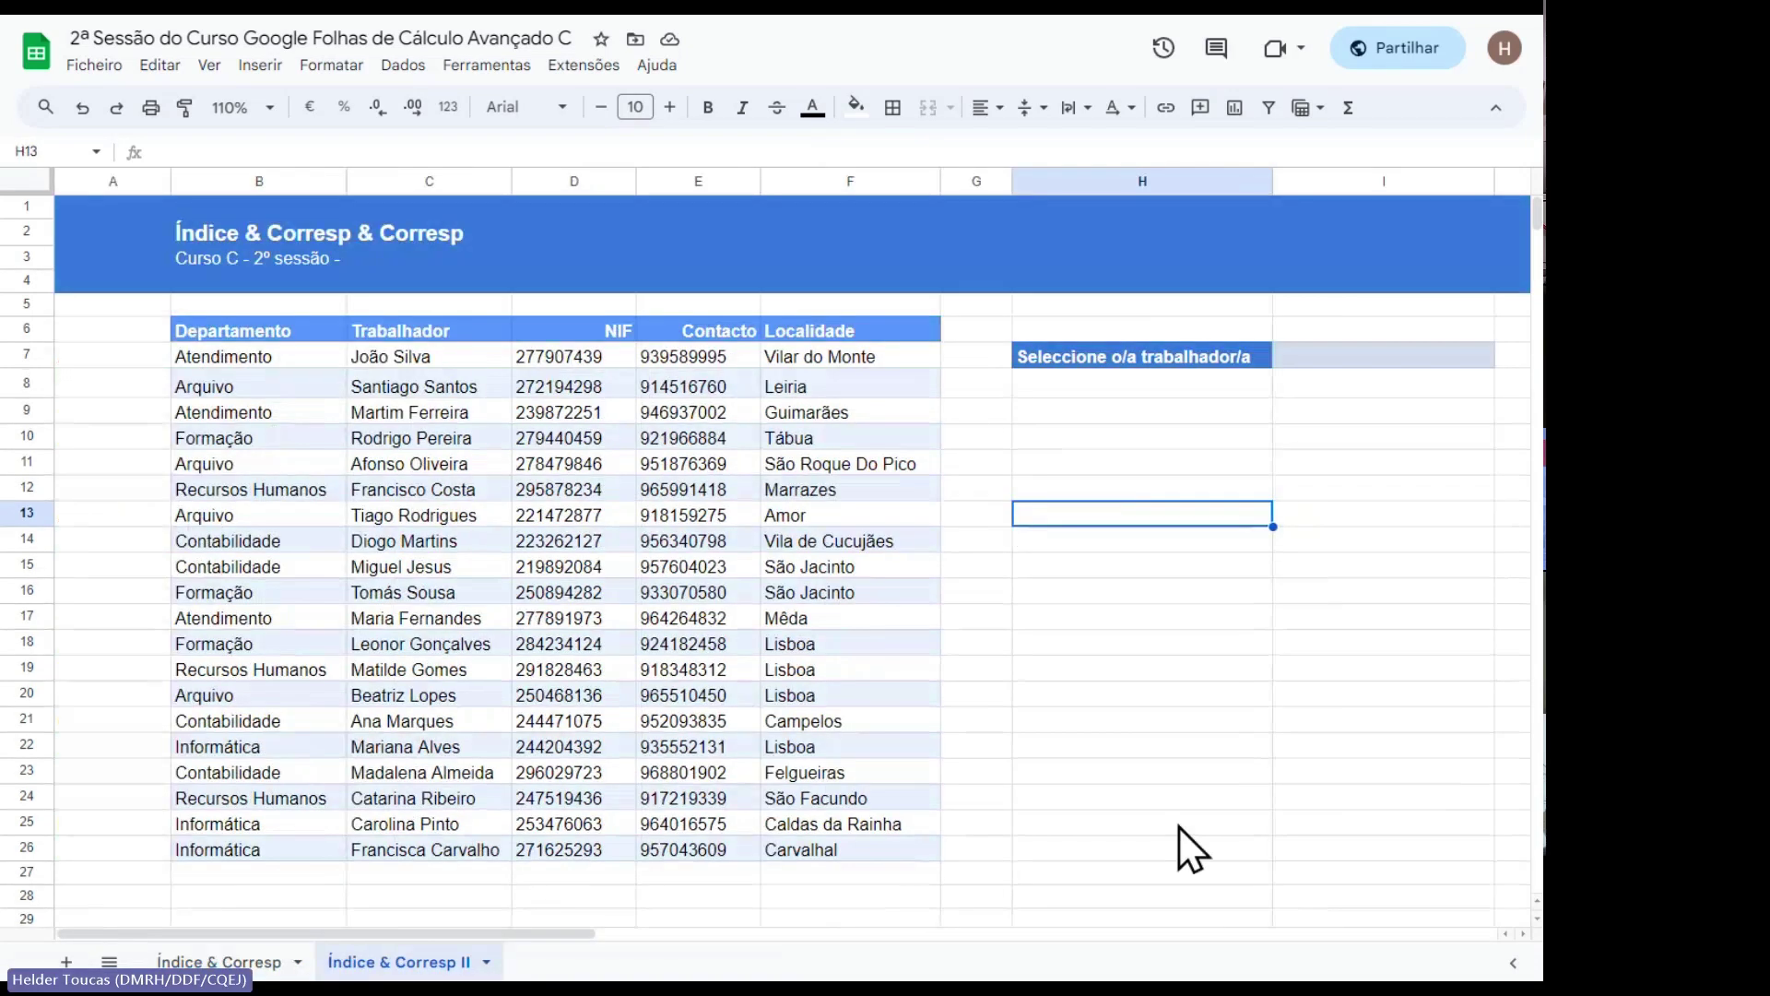
{"action": "mouse_move", "coordinate": [407, 933]}
{"action": "left_mouse_down"}
{"action": "mouse_move", "coordinate": [461, 933]}
{"action": "mouse_move", "coordinate": [434, 931]}
{"action": "left_mouse_up"}
{"action": "left_click", "coordinate": [201, 229]}
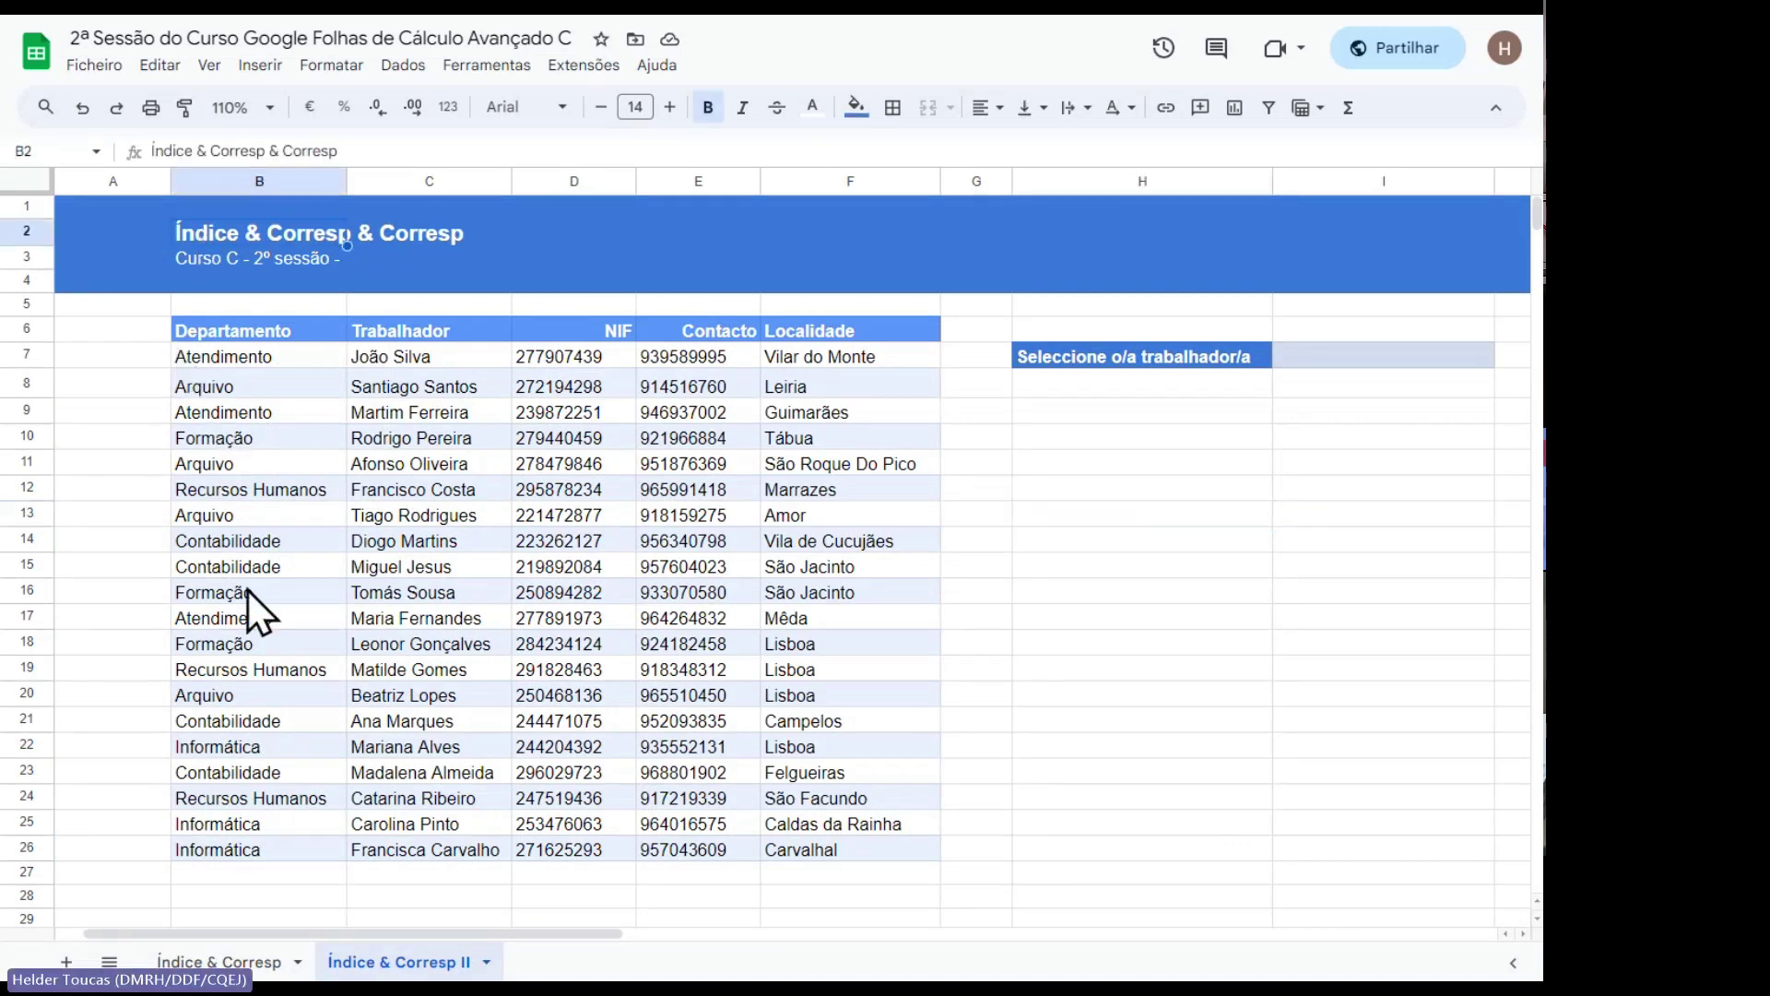
{"action": "type", "text": "Proc"}
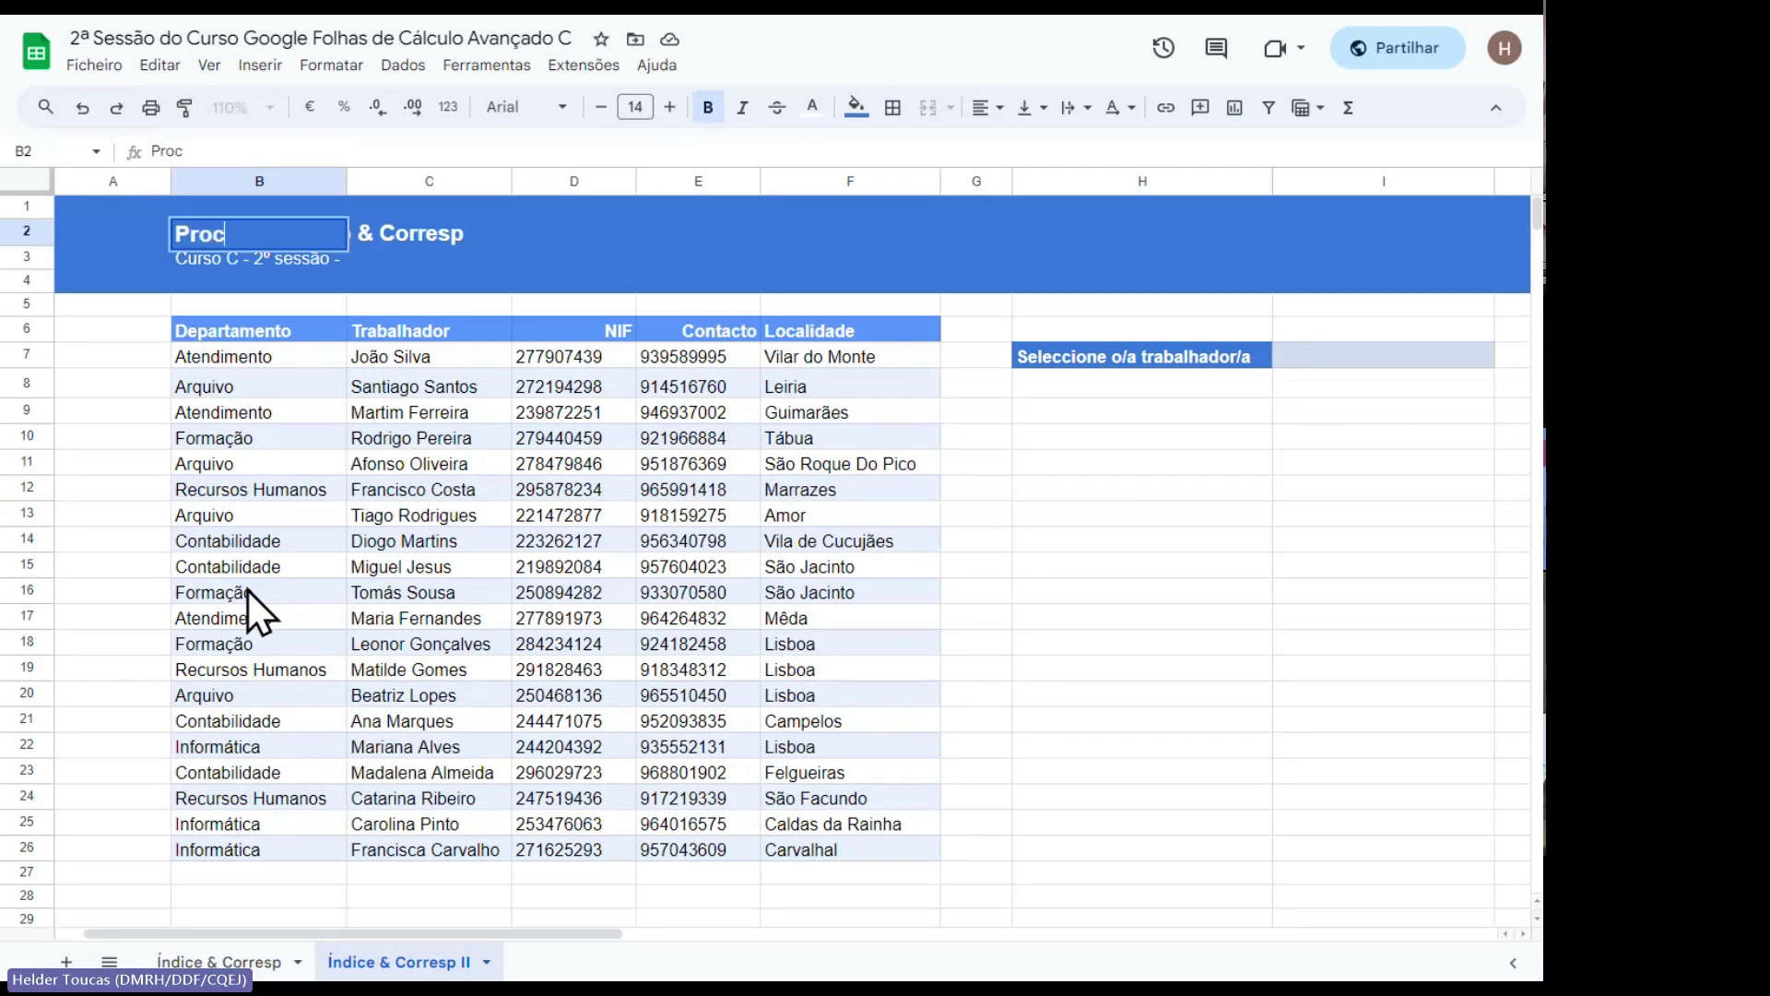
{"action": "type", "text": " X"}
{"action": "left_click", "coordinate": [981, 754]}
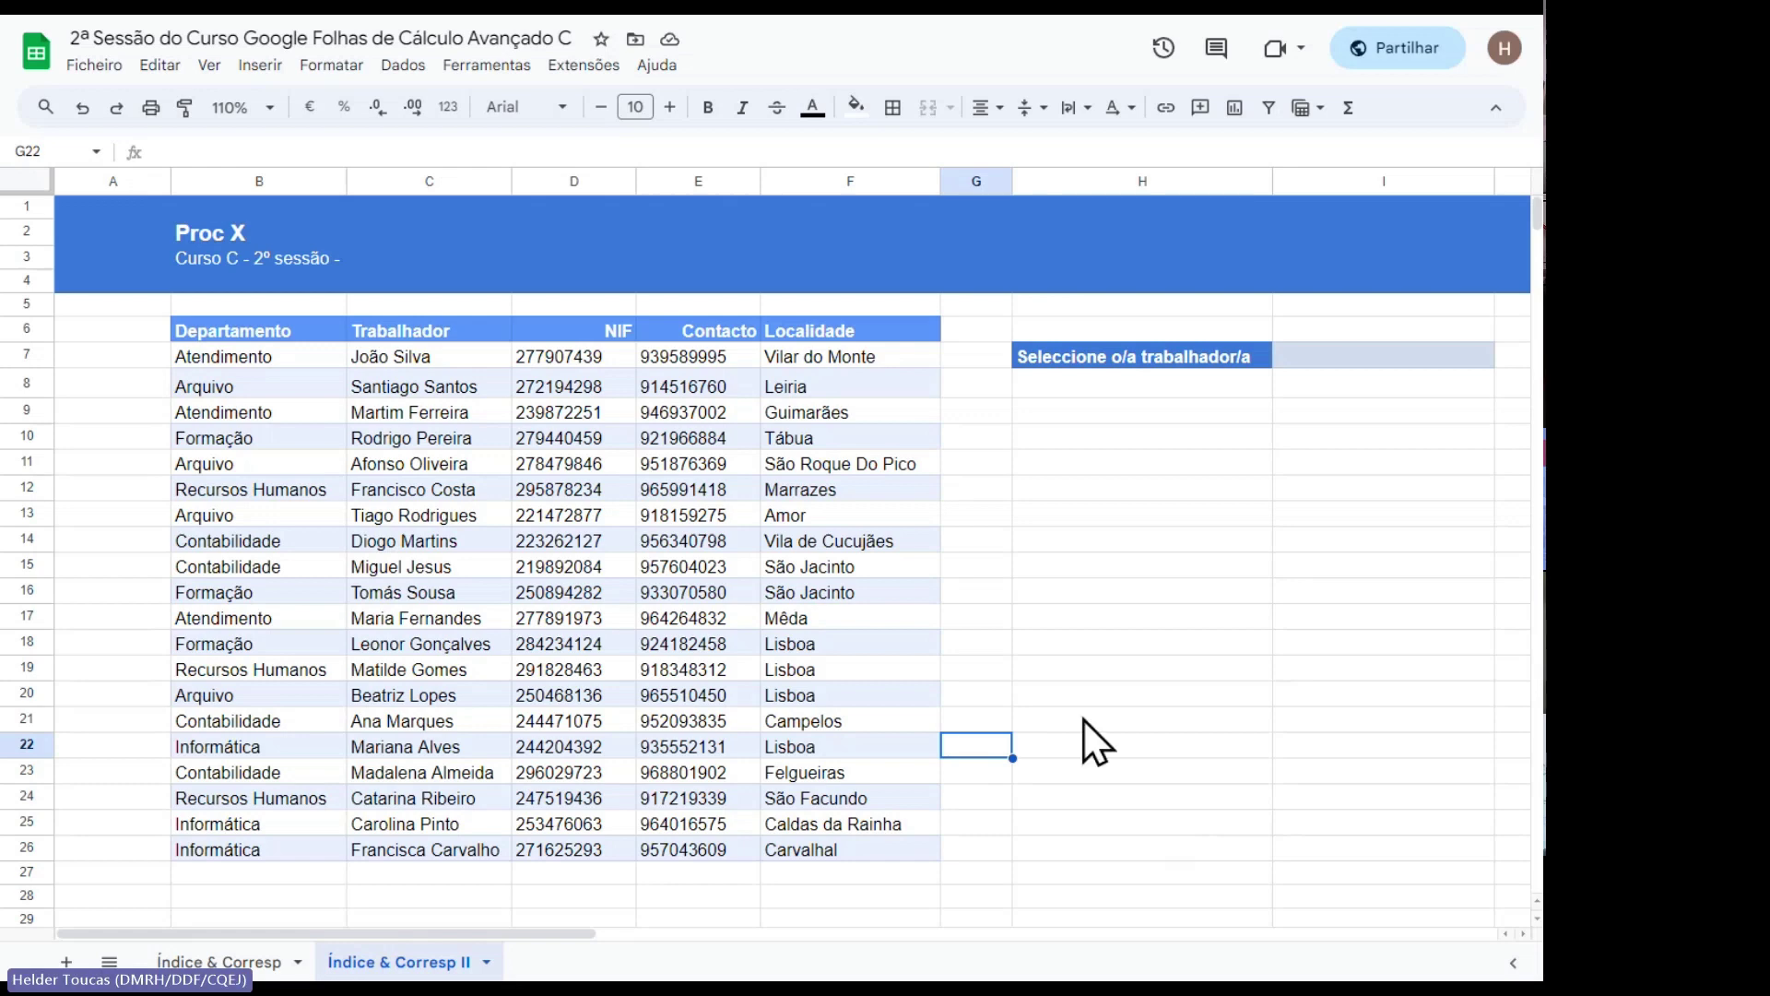
{"action": "left_click", "coordinate": [1388, 358]}
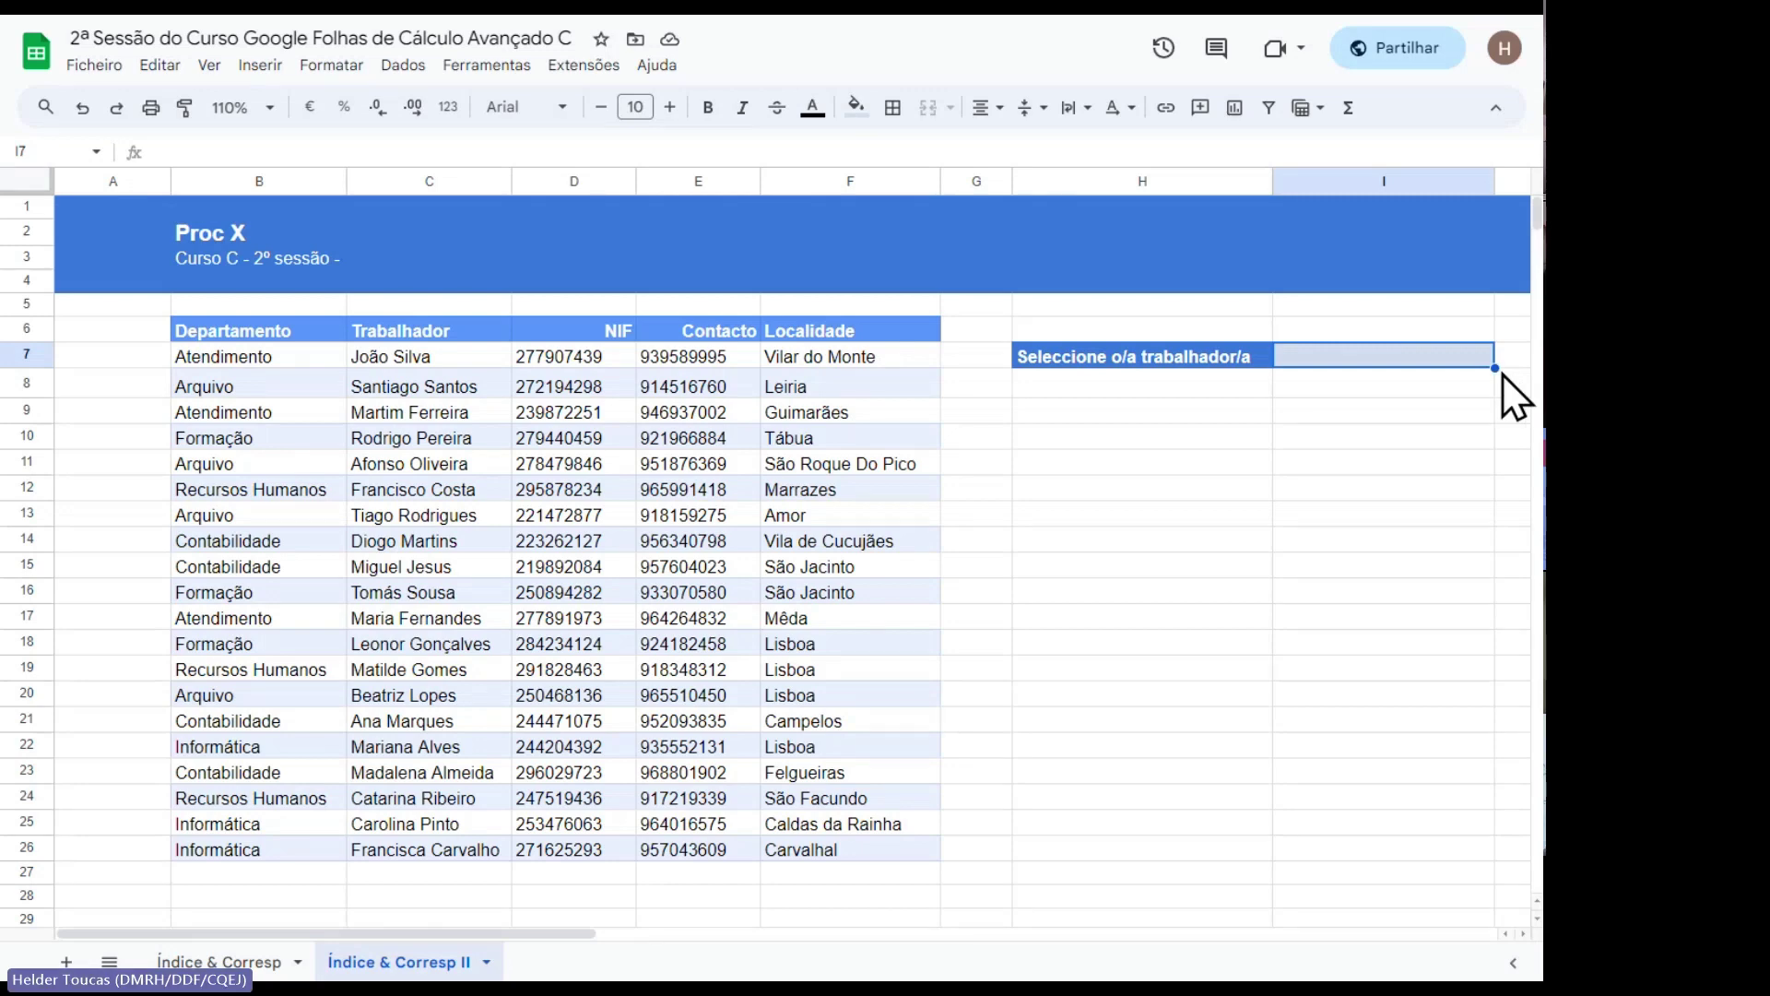
{"action": "left_click", "coordinate": [1123, 406]}
{"action": "left_click", "coordinate": [1118, 396]}
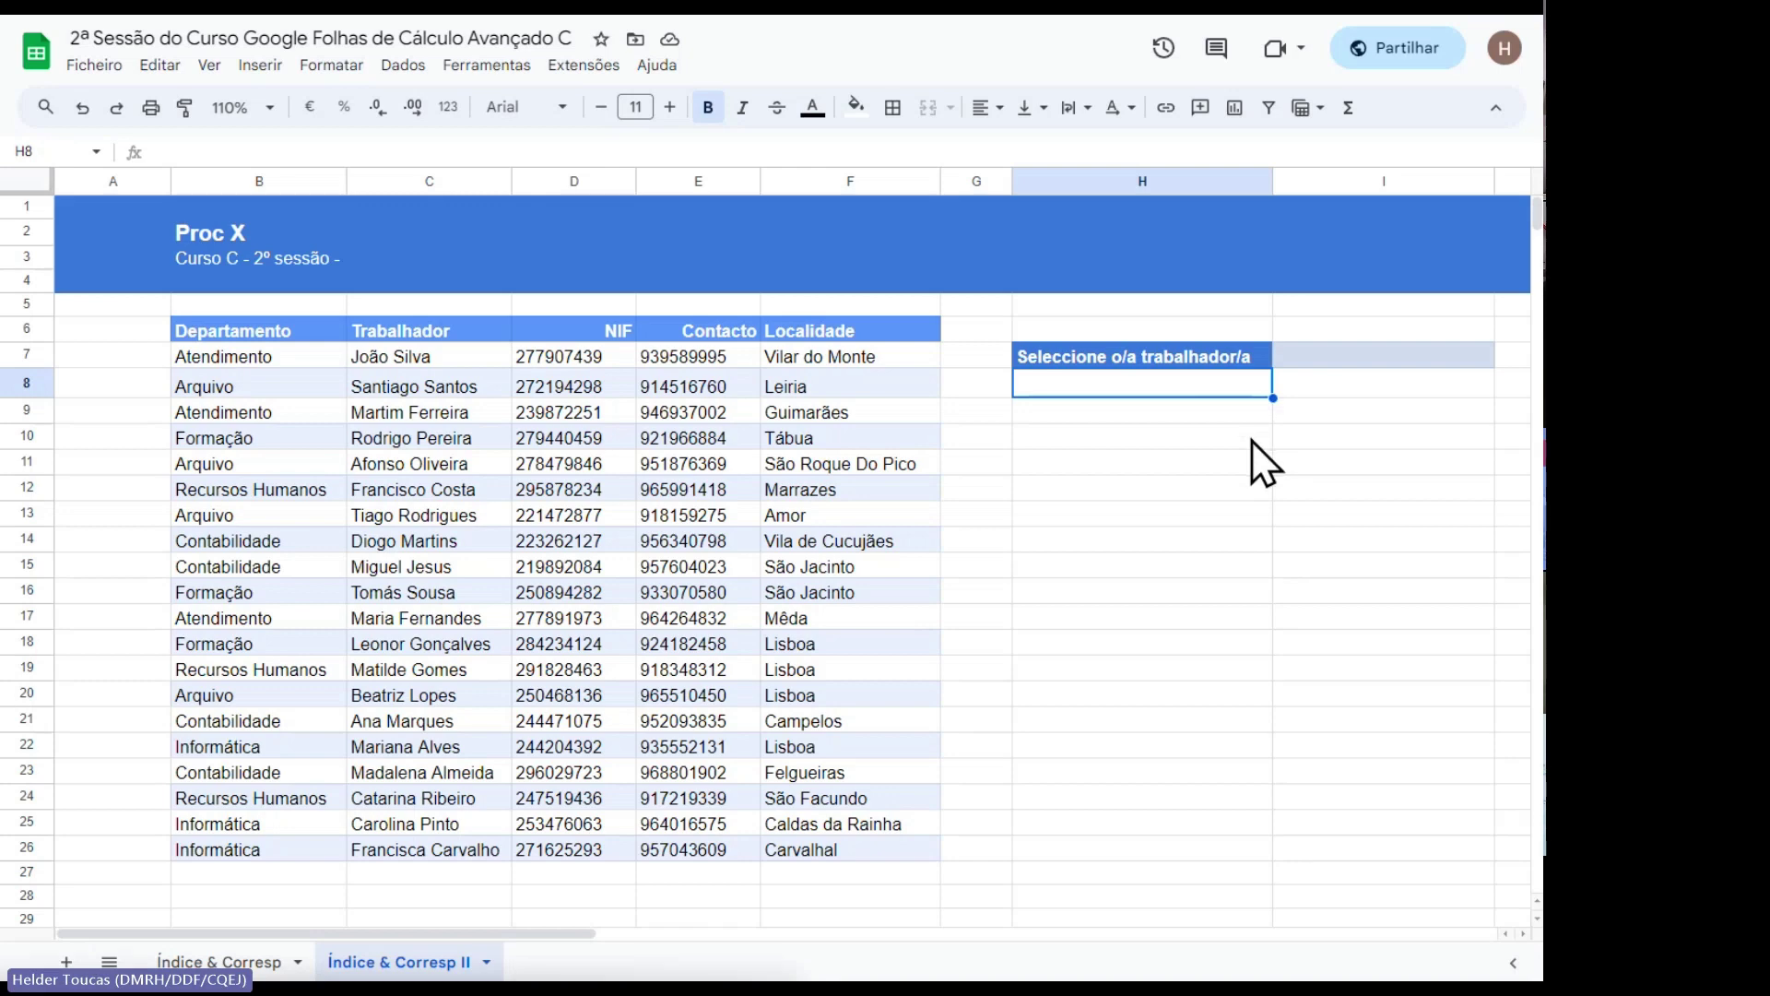
Add a data validation rule for I7 on Índice & Corresp II with the criterion "Menu pendente (de um intervalo)".
{"action": "left_click", "coordinate": [1388, 357]}
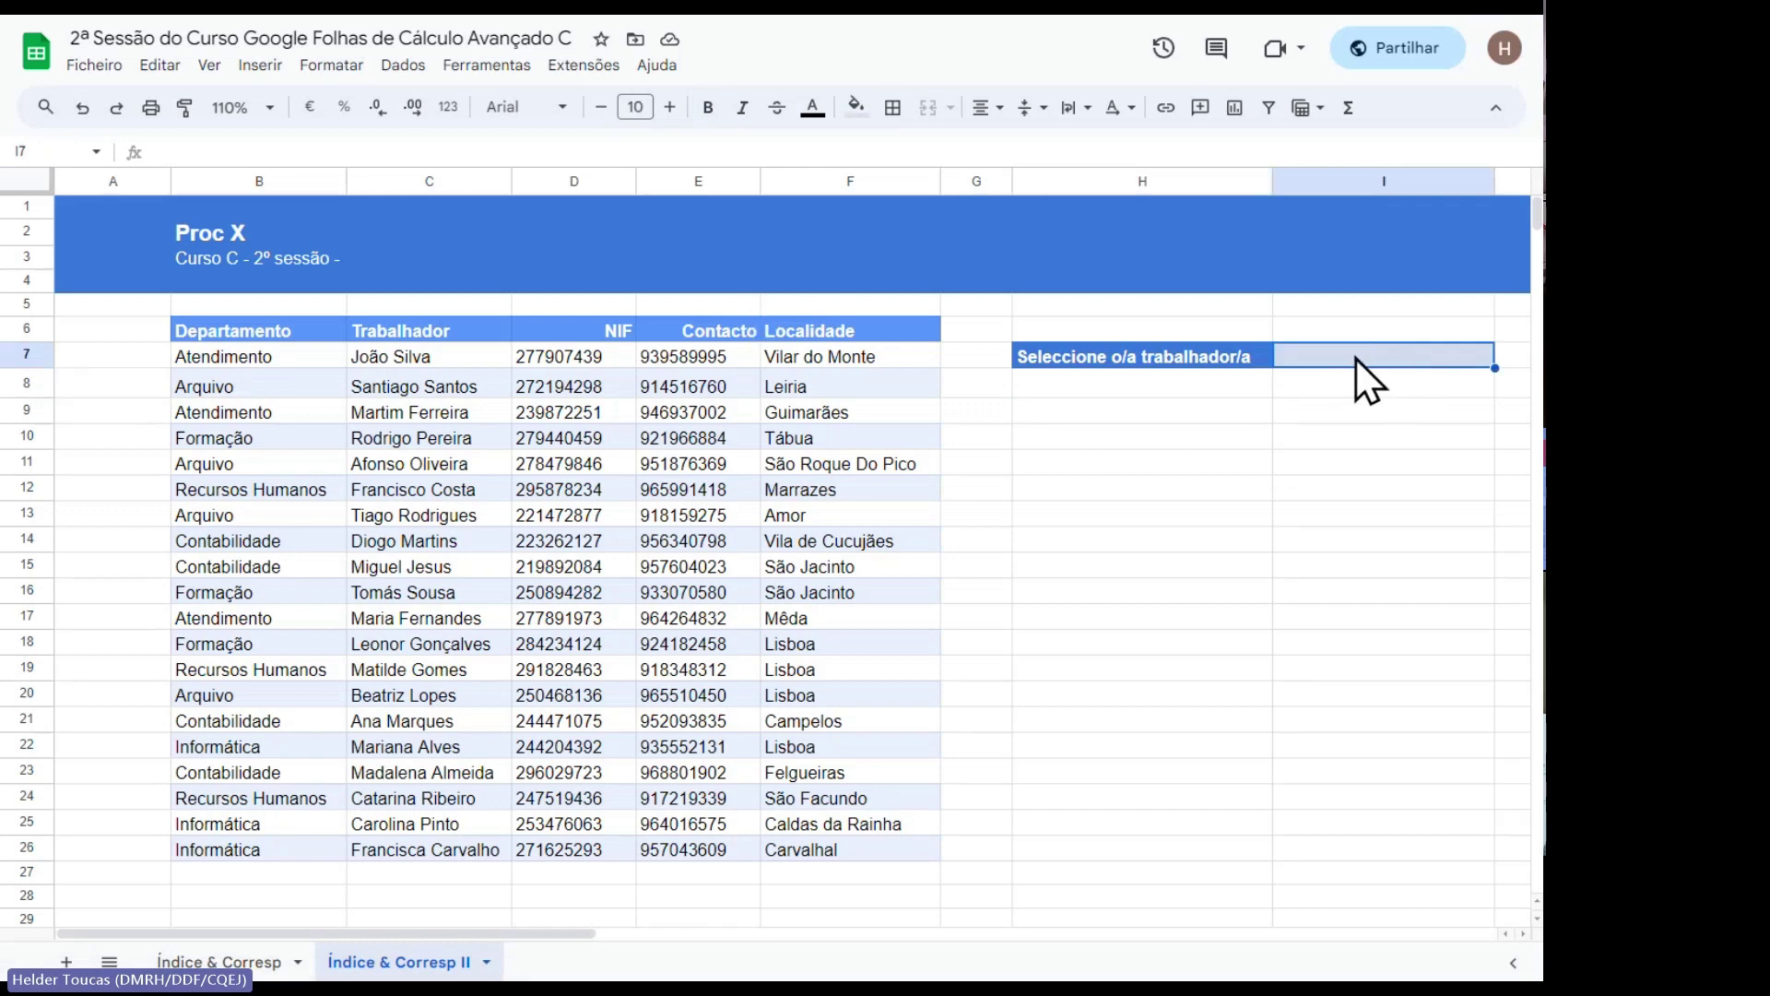
{"action": "left_click", "coordinate": [396, 67]}
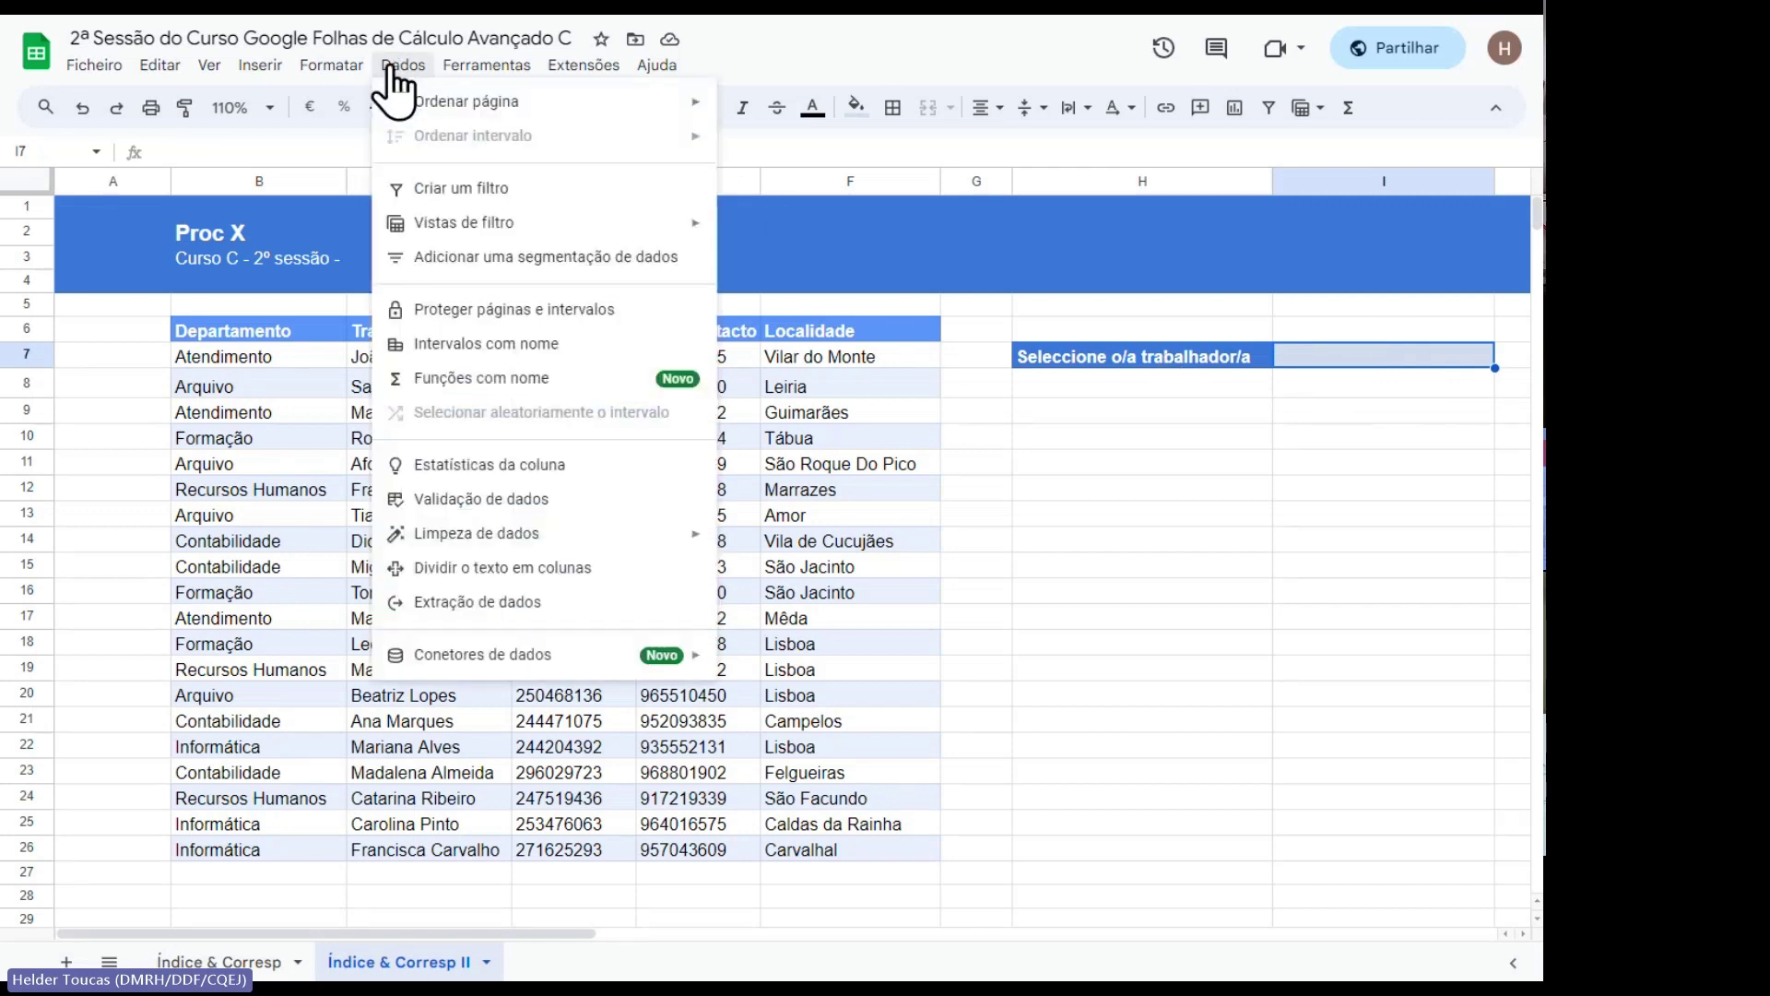
{"action": "left_click", "coordinate": [481, 499]}
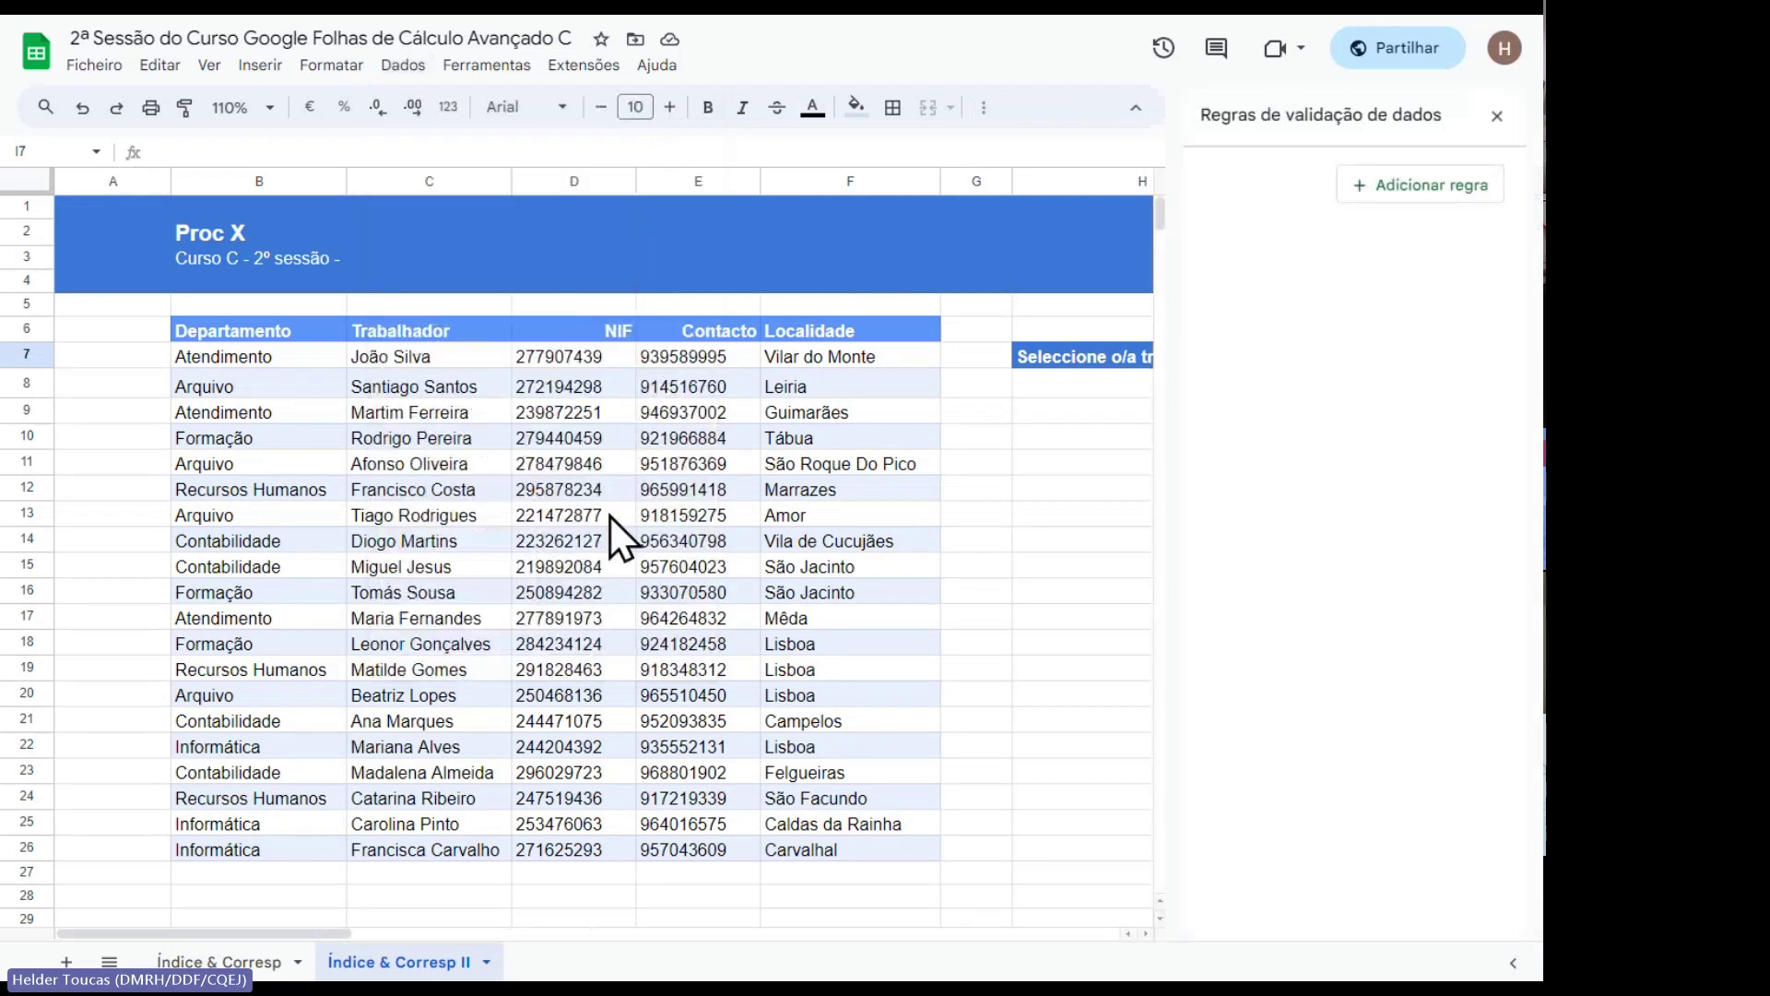
{"action": "left_click_drag", "start_coordinate": [330, 931], "coordinate": [367, 931]}
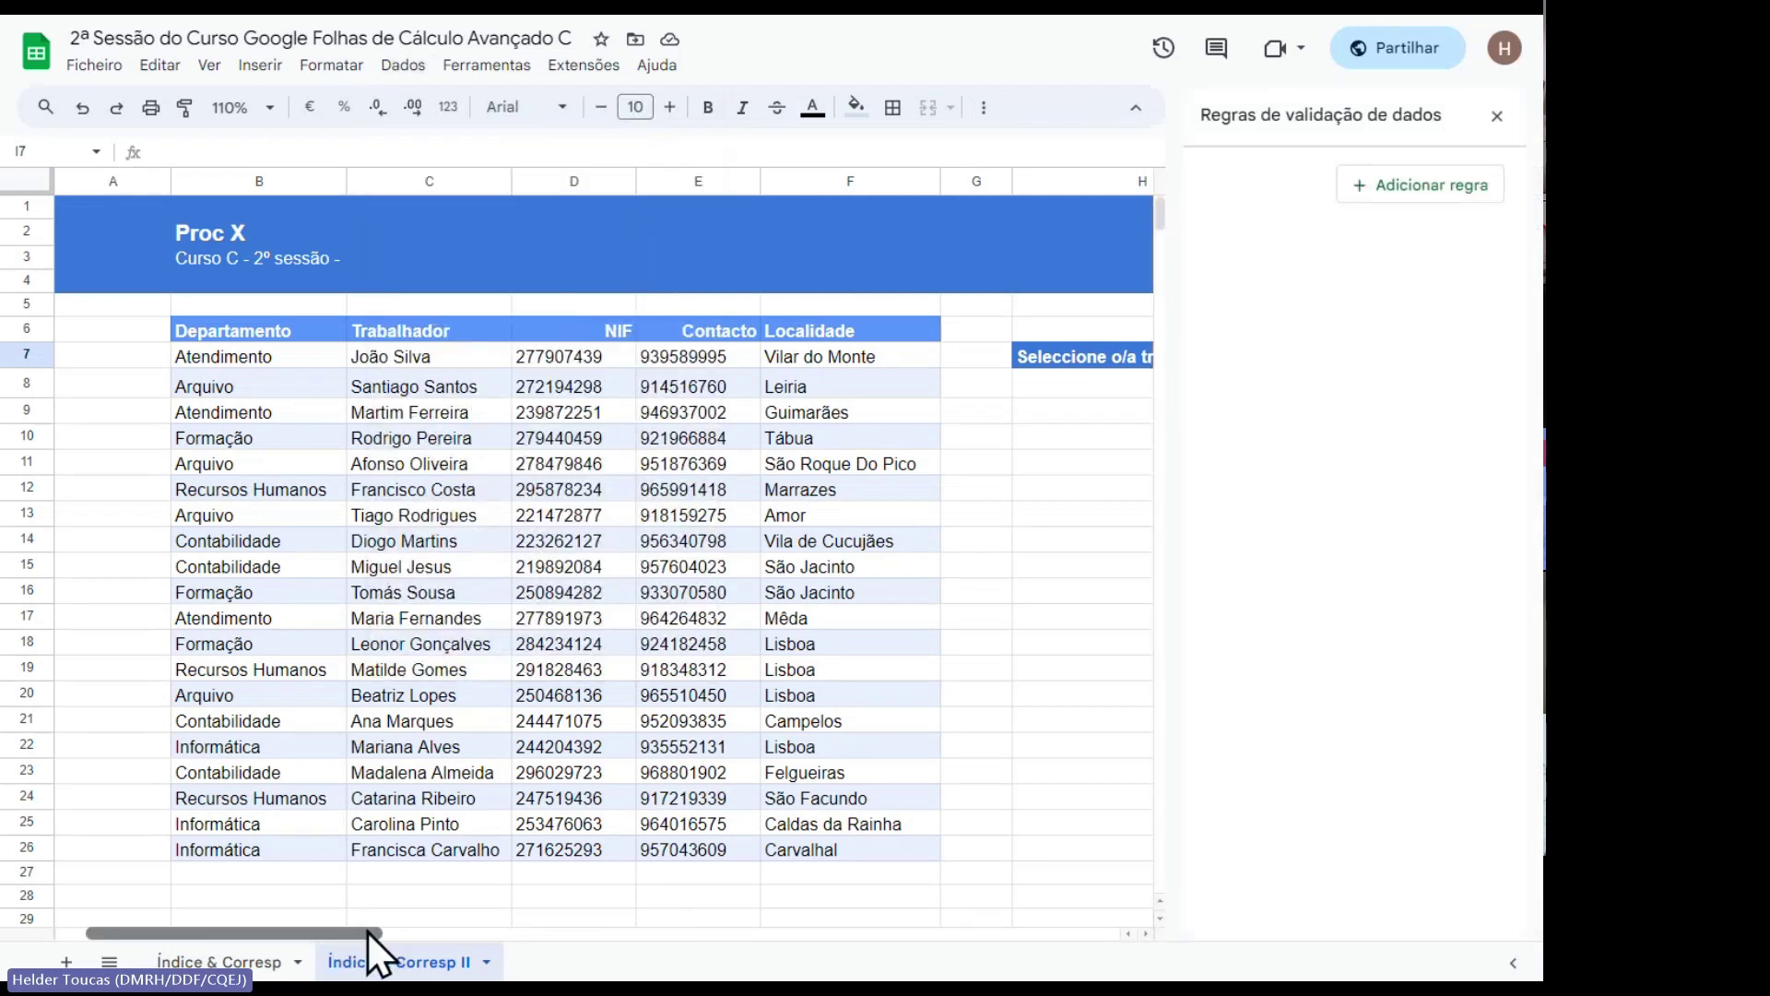
{"action": "left_click", "coordinate": [1371, 185]}
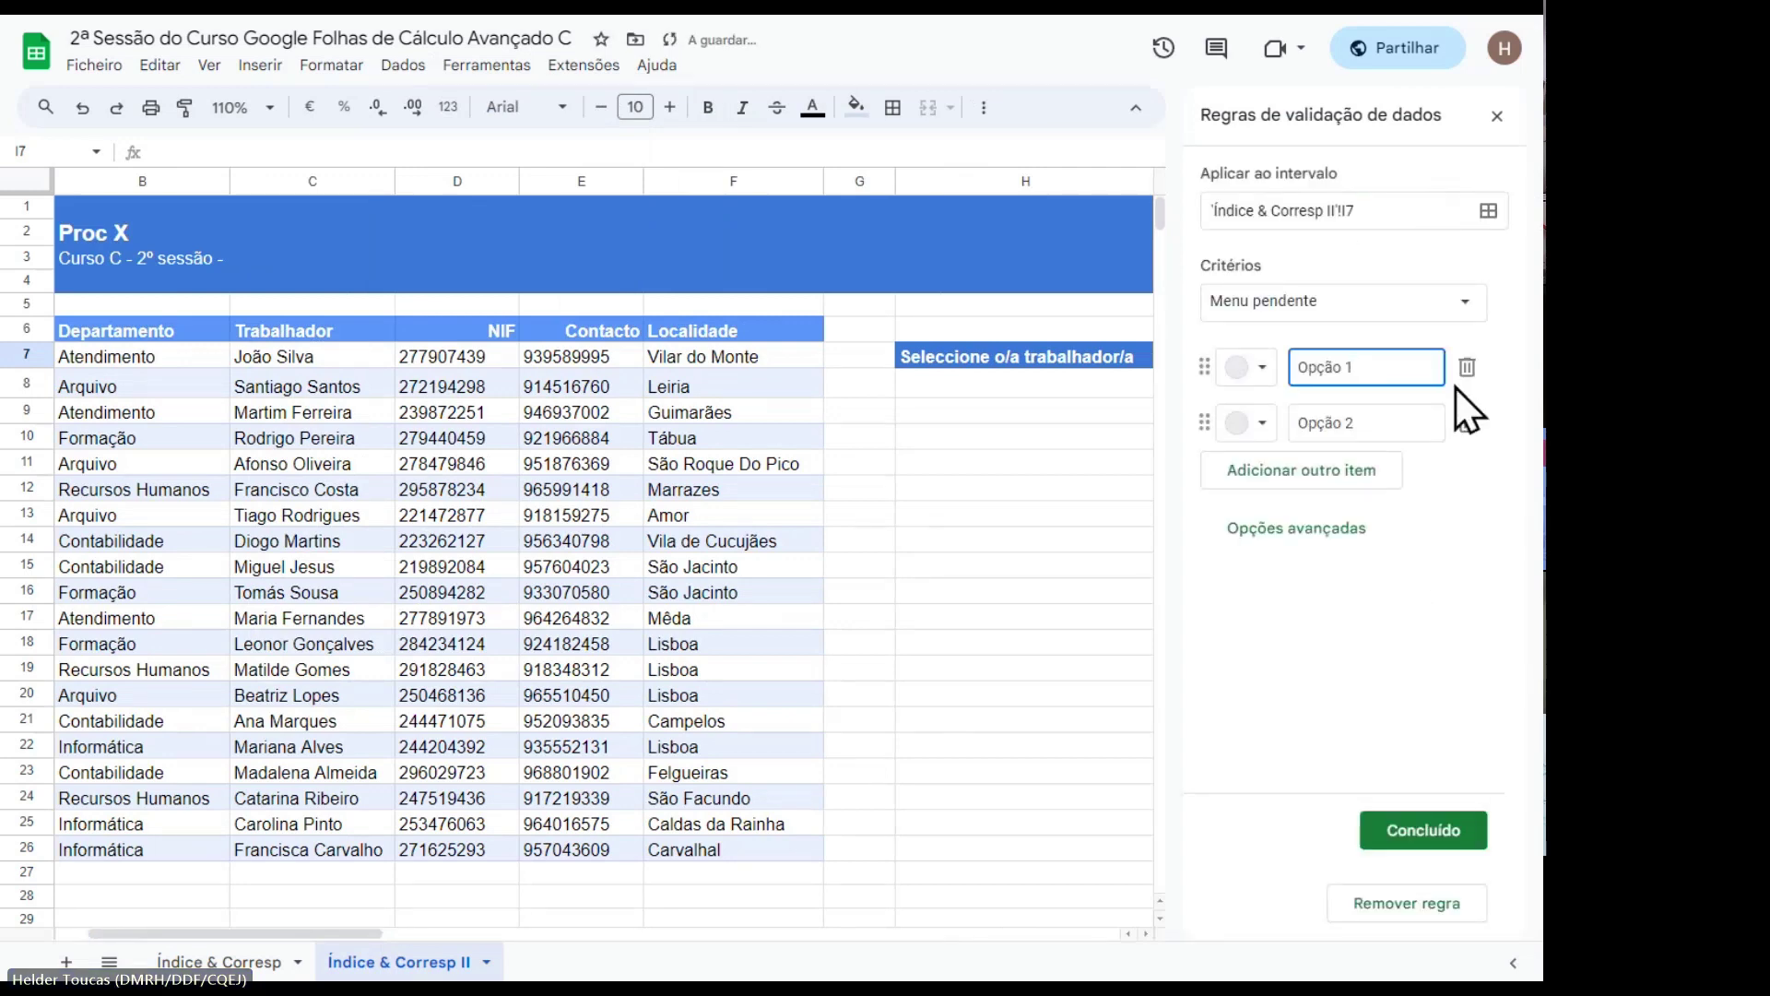
{"action": "left_click", "coordinate": [1388, 212]}
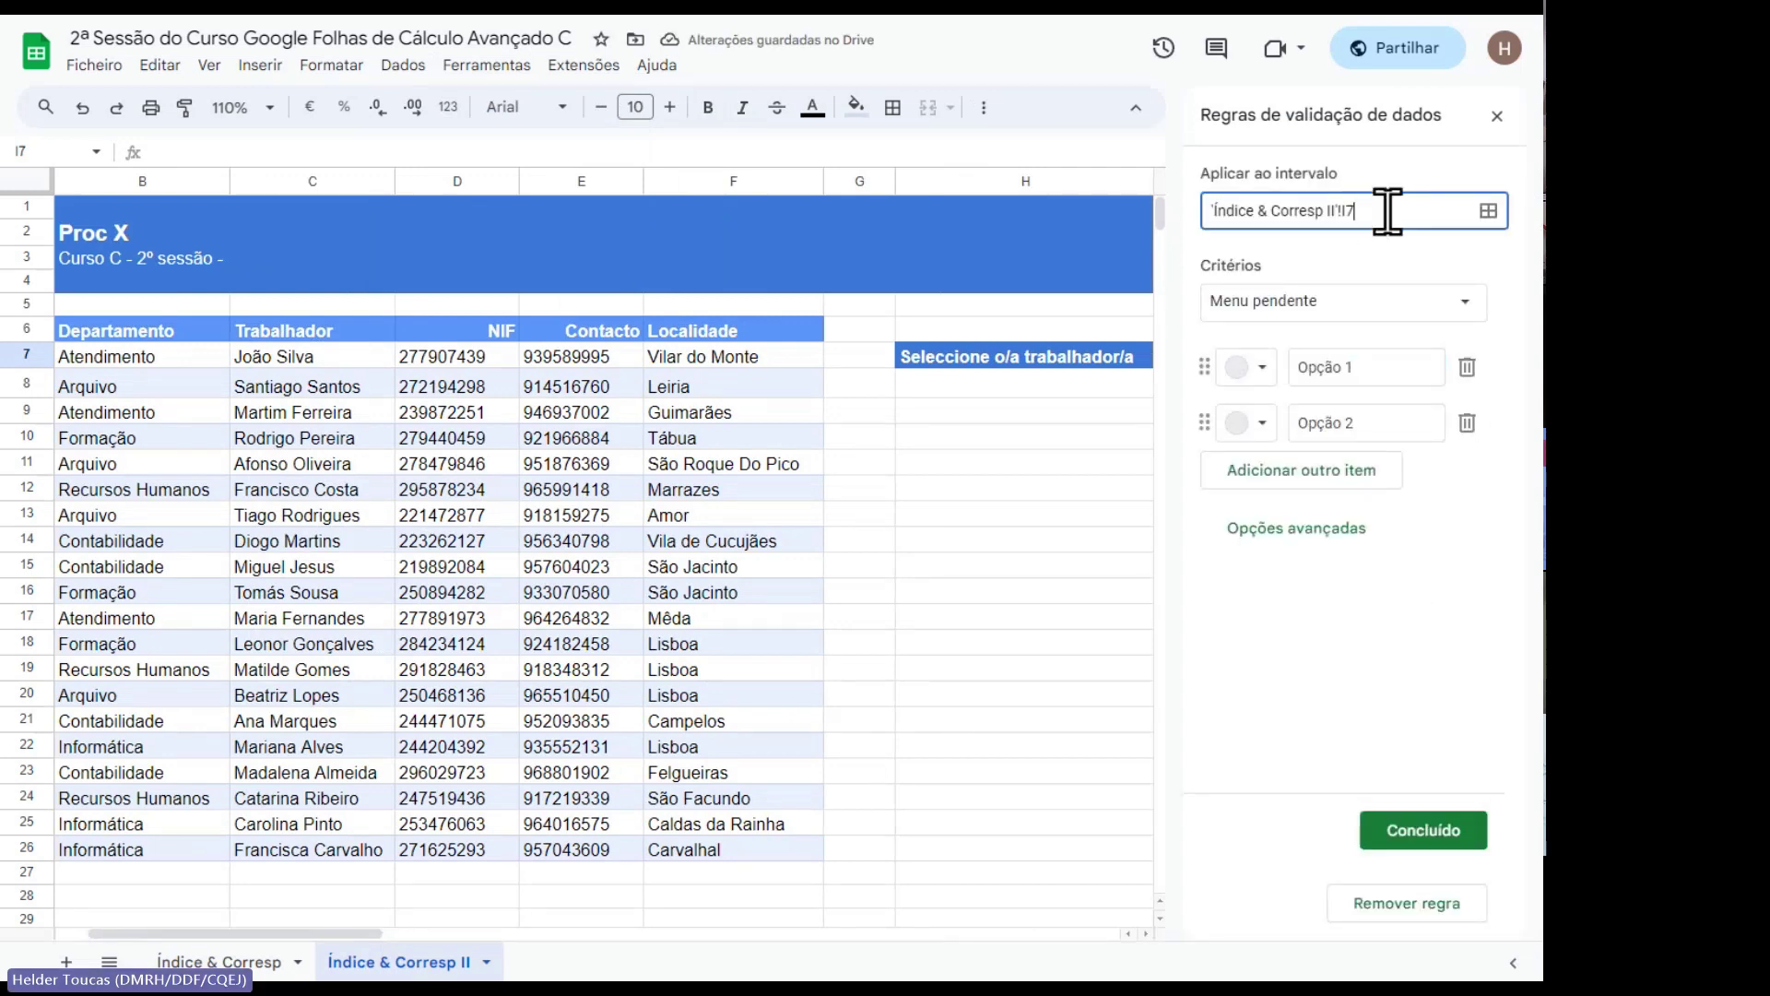
{"action": "left_click_drag", "start_coordinate": [1387, 212], "coordinate": [1182, 219]}
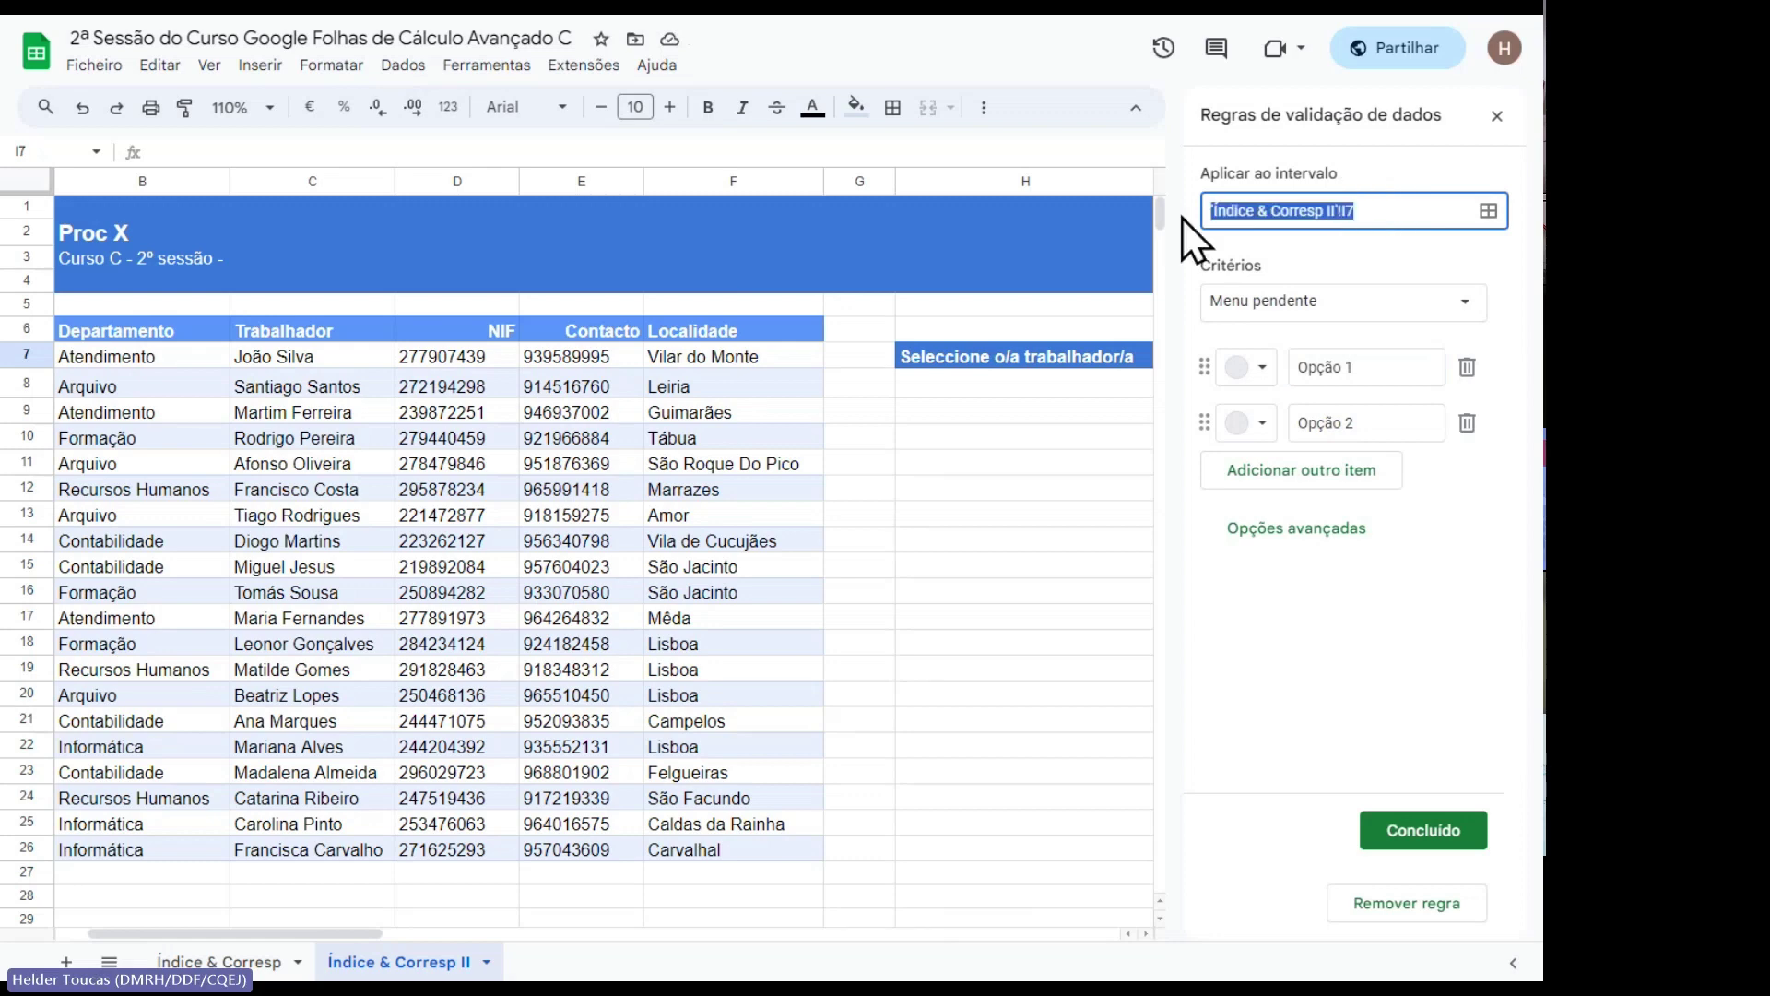
{"action": "left_click", "coordinate": [1392, 301]}
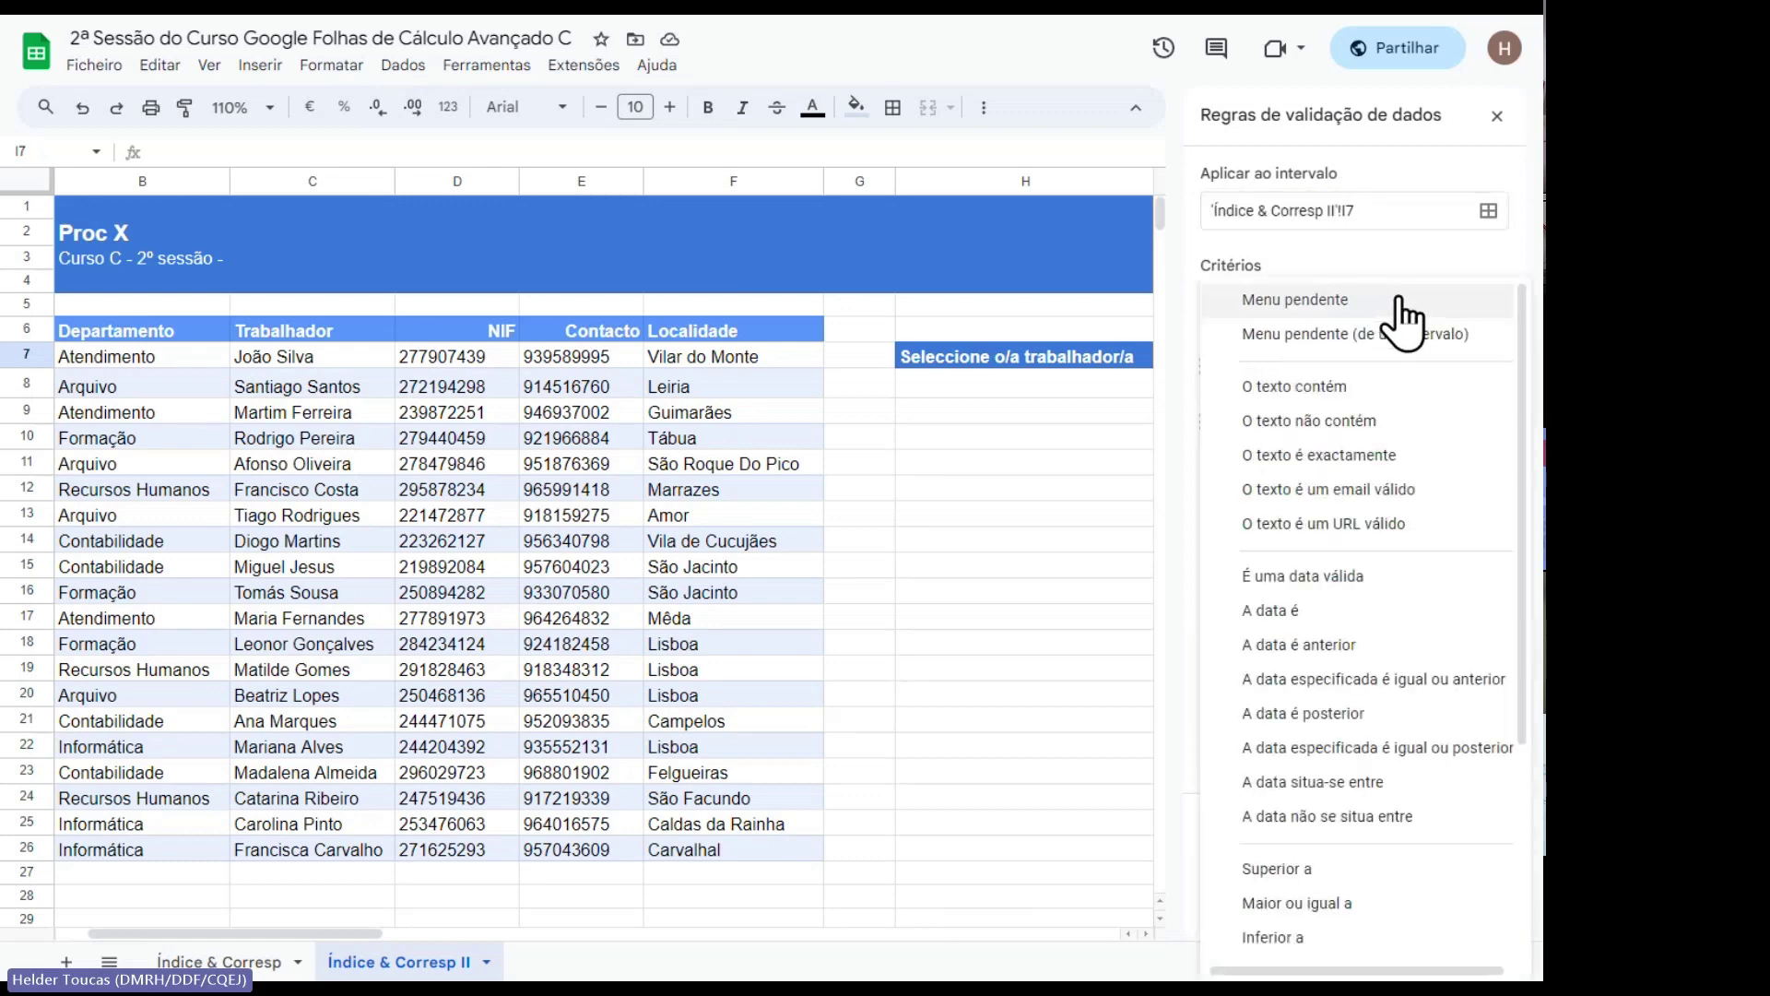
{"action": "left_click", "coordinate": [1449, 340]}
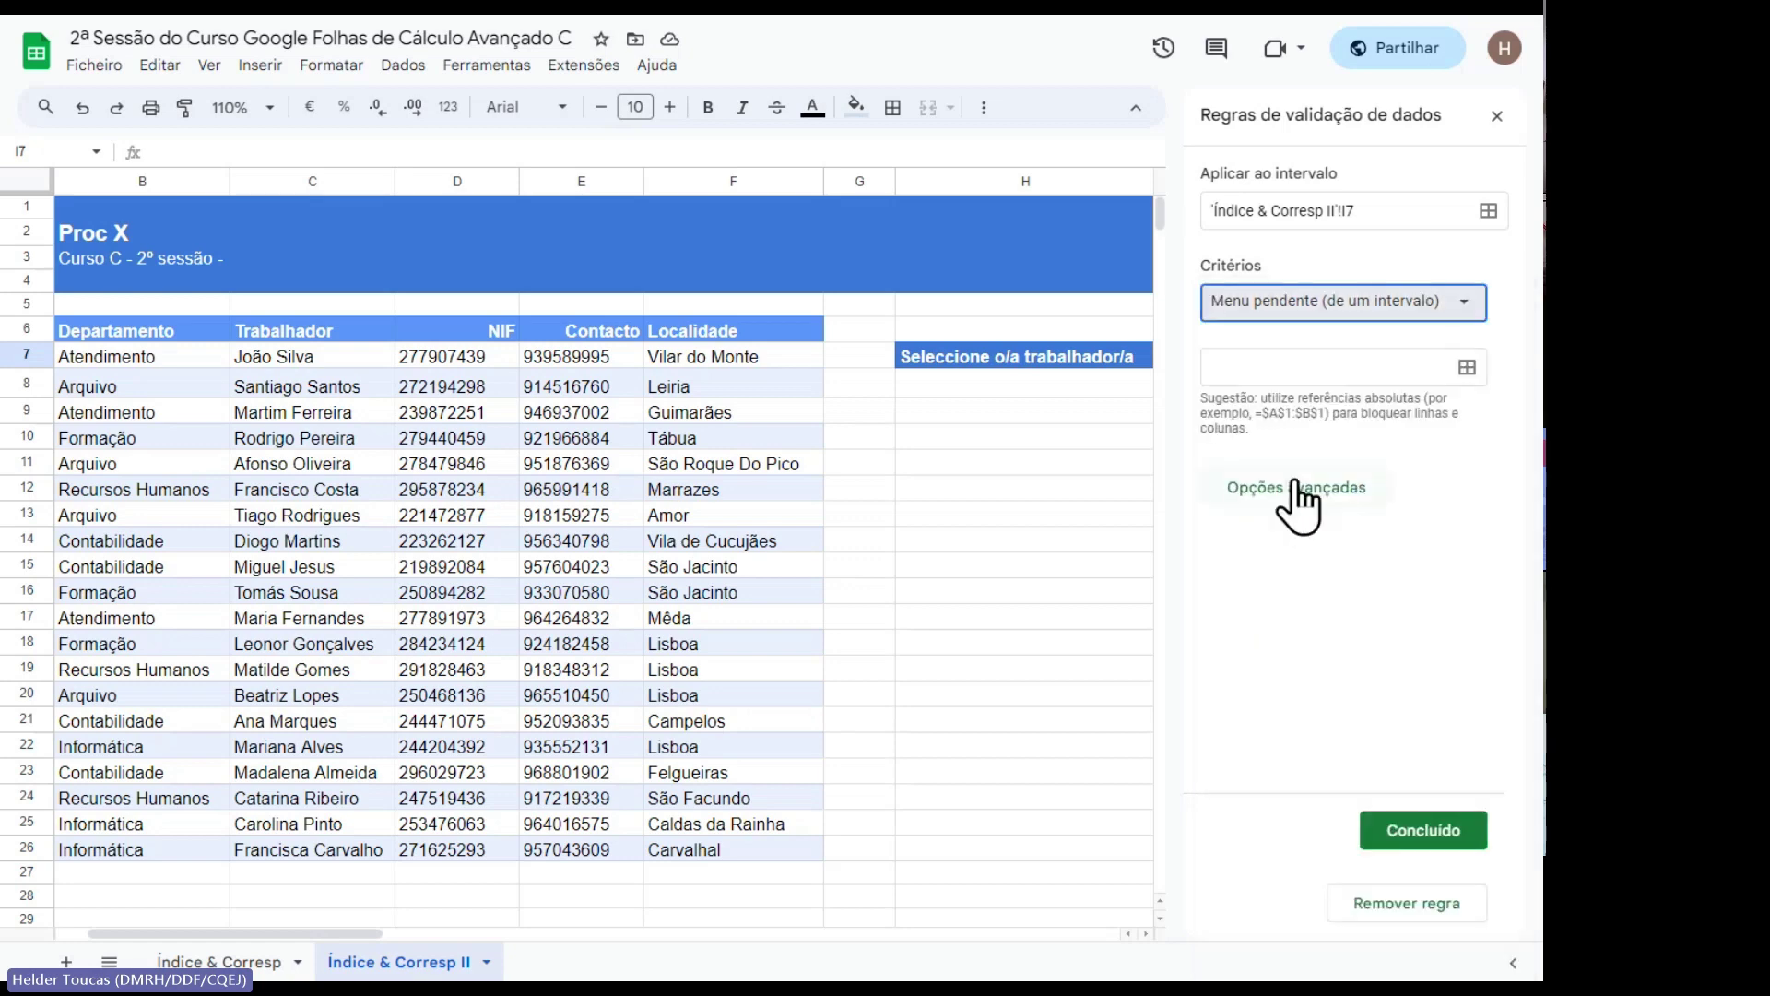
Set the drop-down's source range to the worker names in 'Índice & Corresp II'!C7:C26 and save the rule.
{"action": "left_click", "coordinate": [1466, 367]}
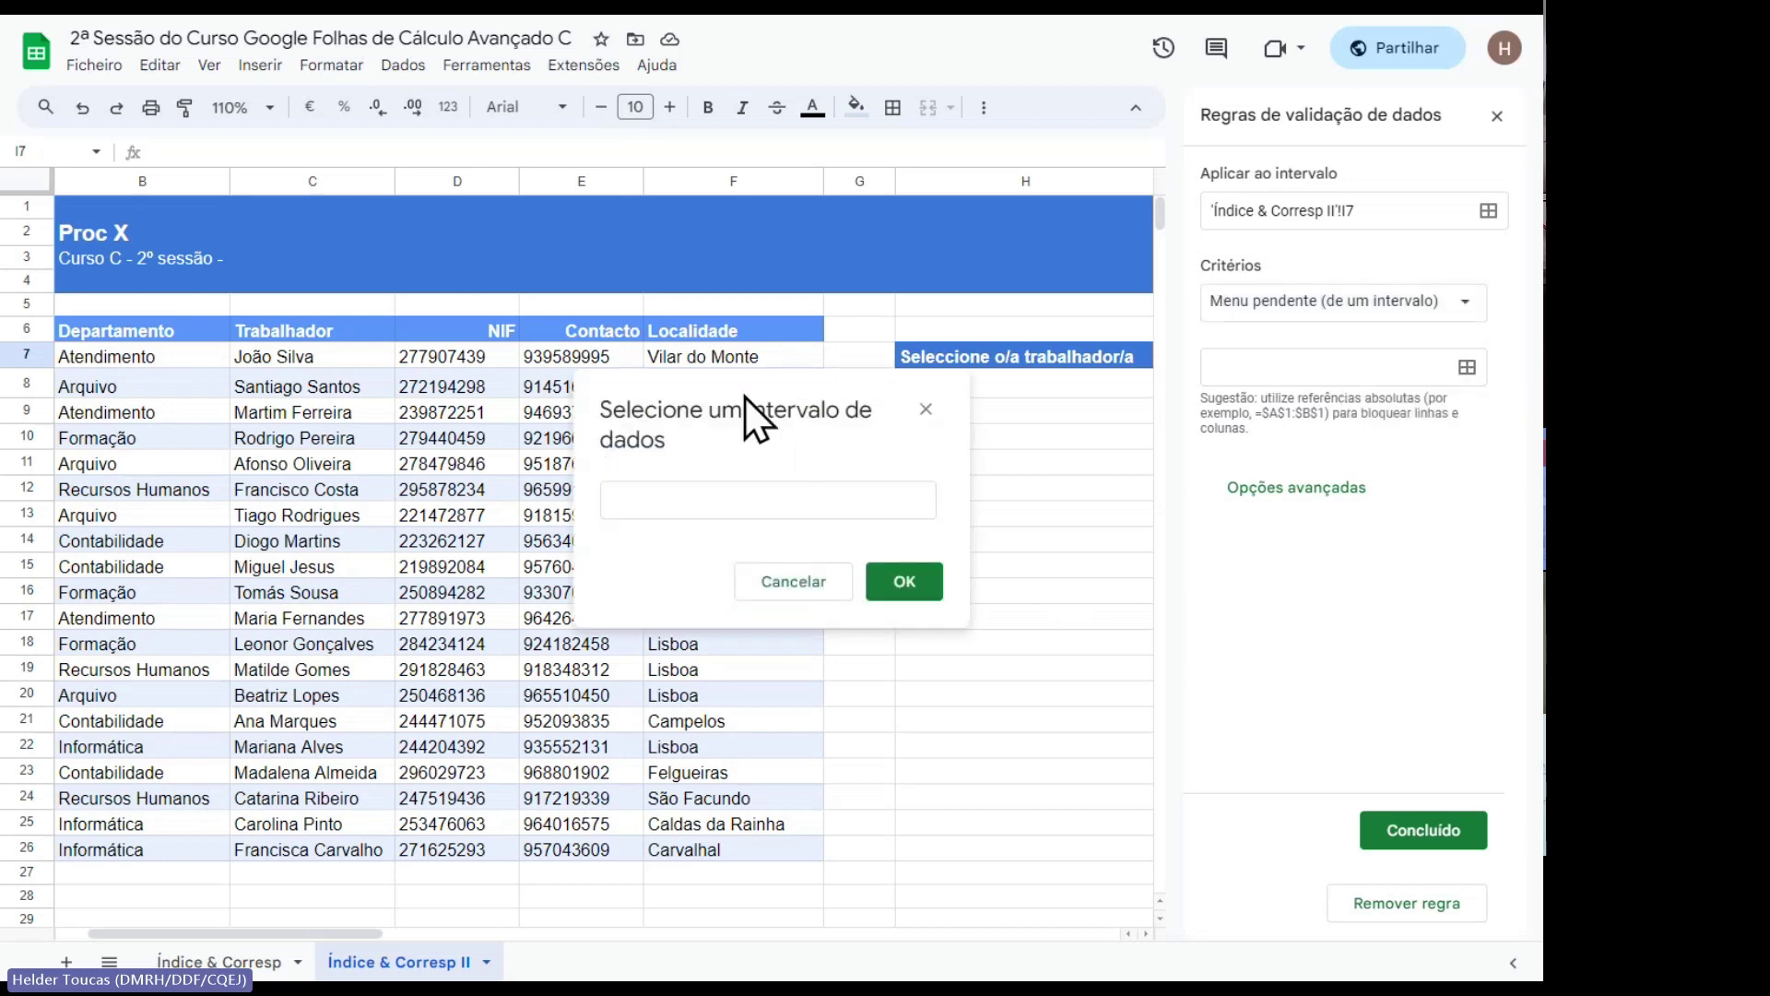
{"action": "left_click_drag", "start_coordinate": [745, 396], "coordinate": [1062, 430]}
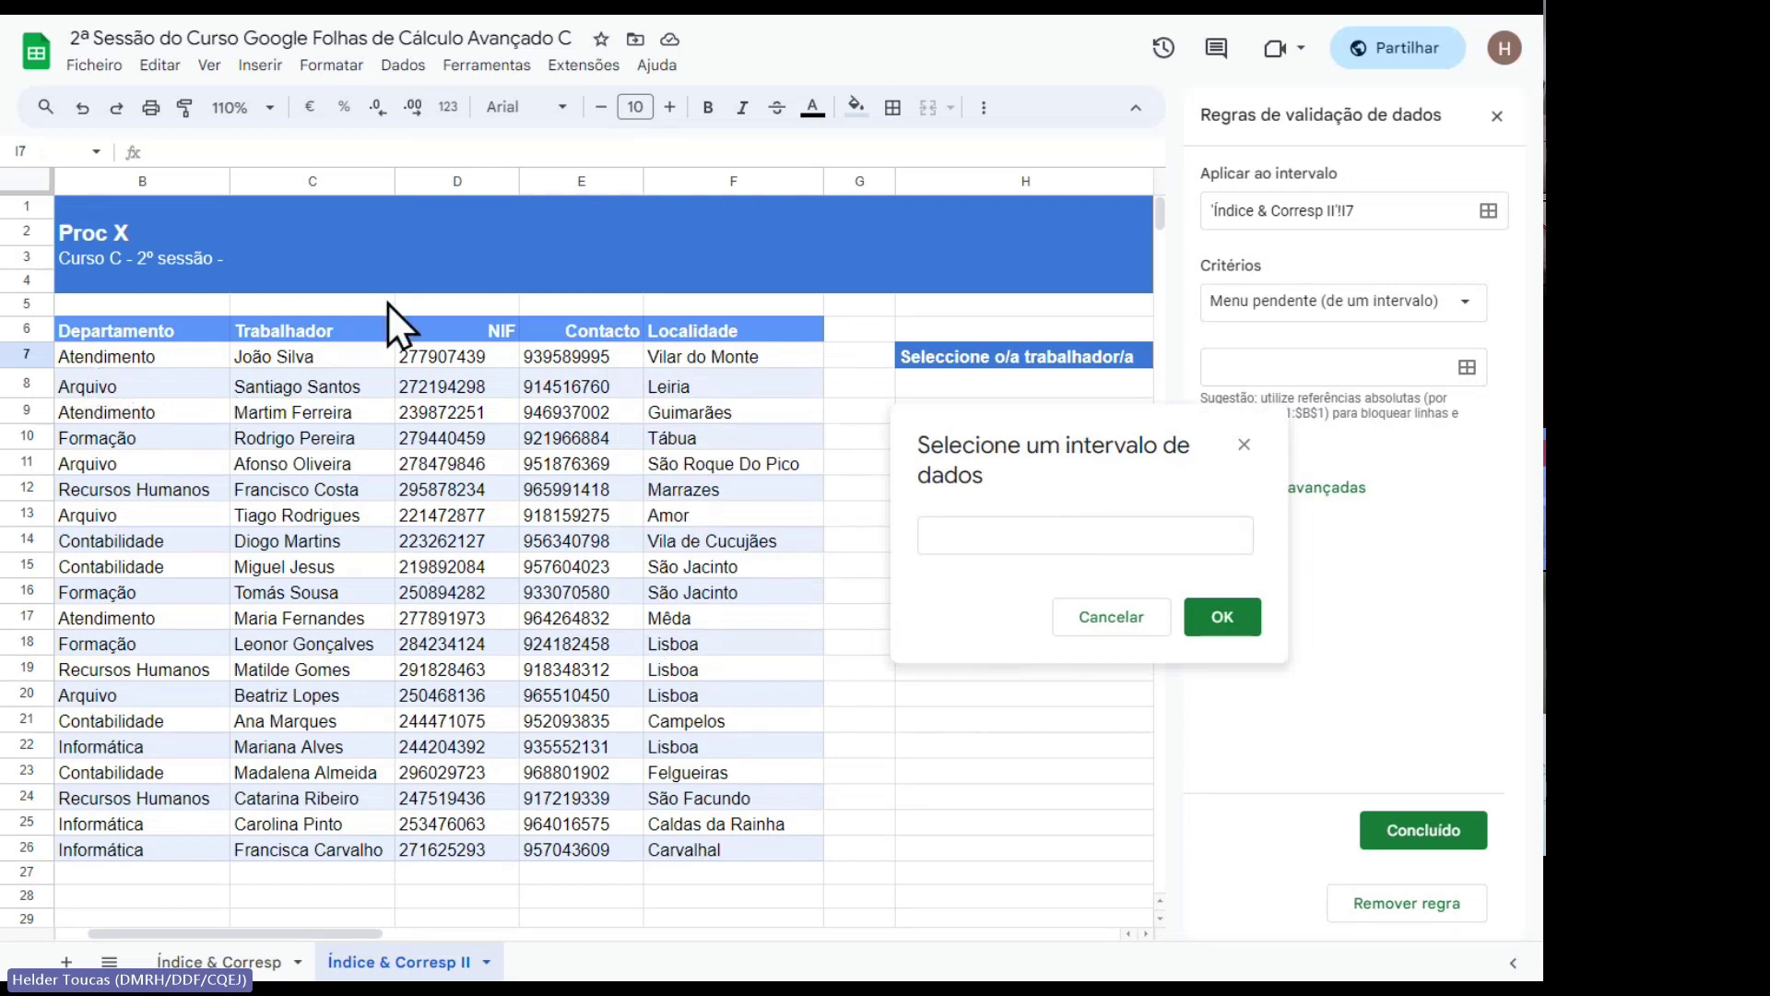
{"action": "left_click_drag", "start_coordinate": [321, 358], "coordinate": [312, 858]}
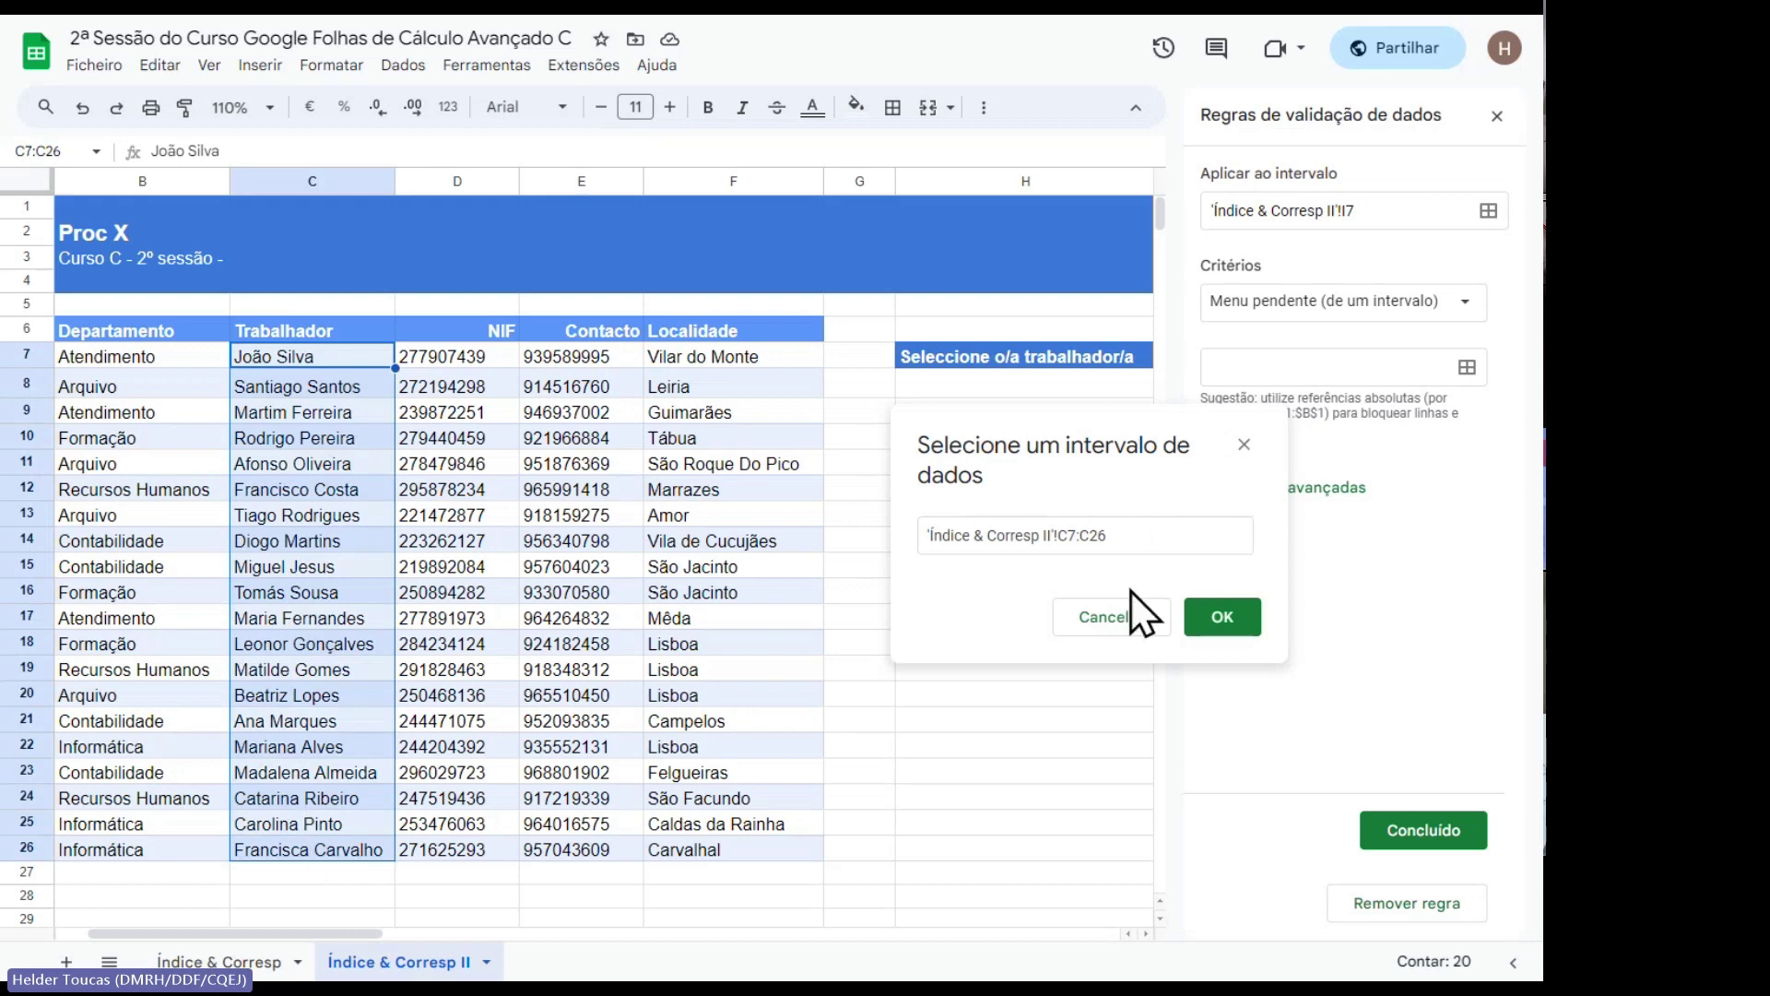
{"action": "left_click", "coordinate": [1221, 618]}
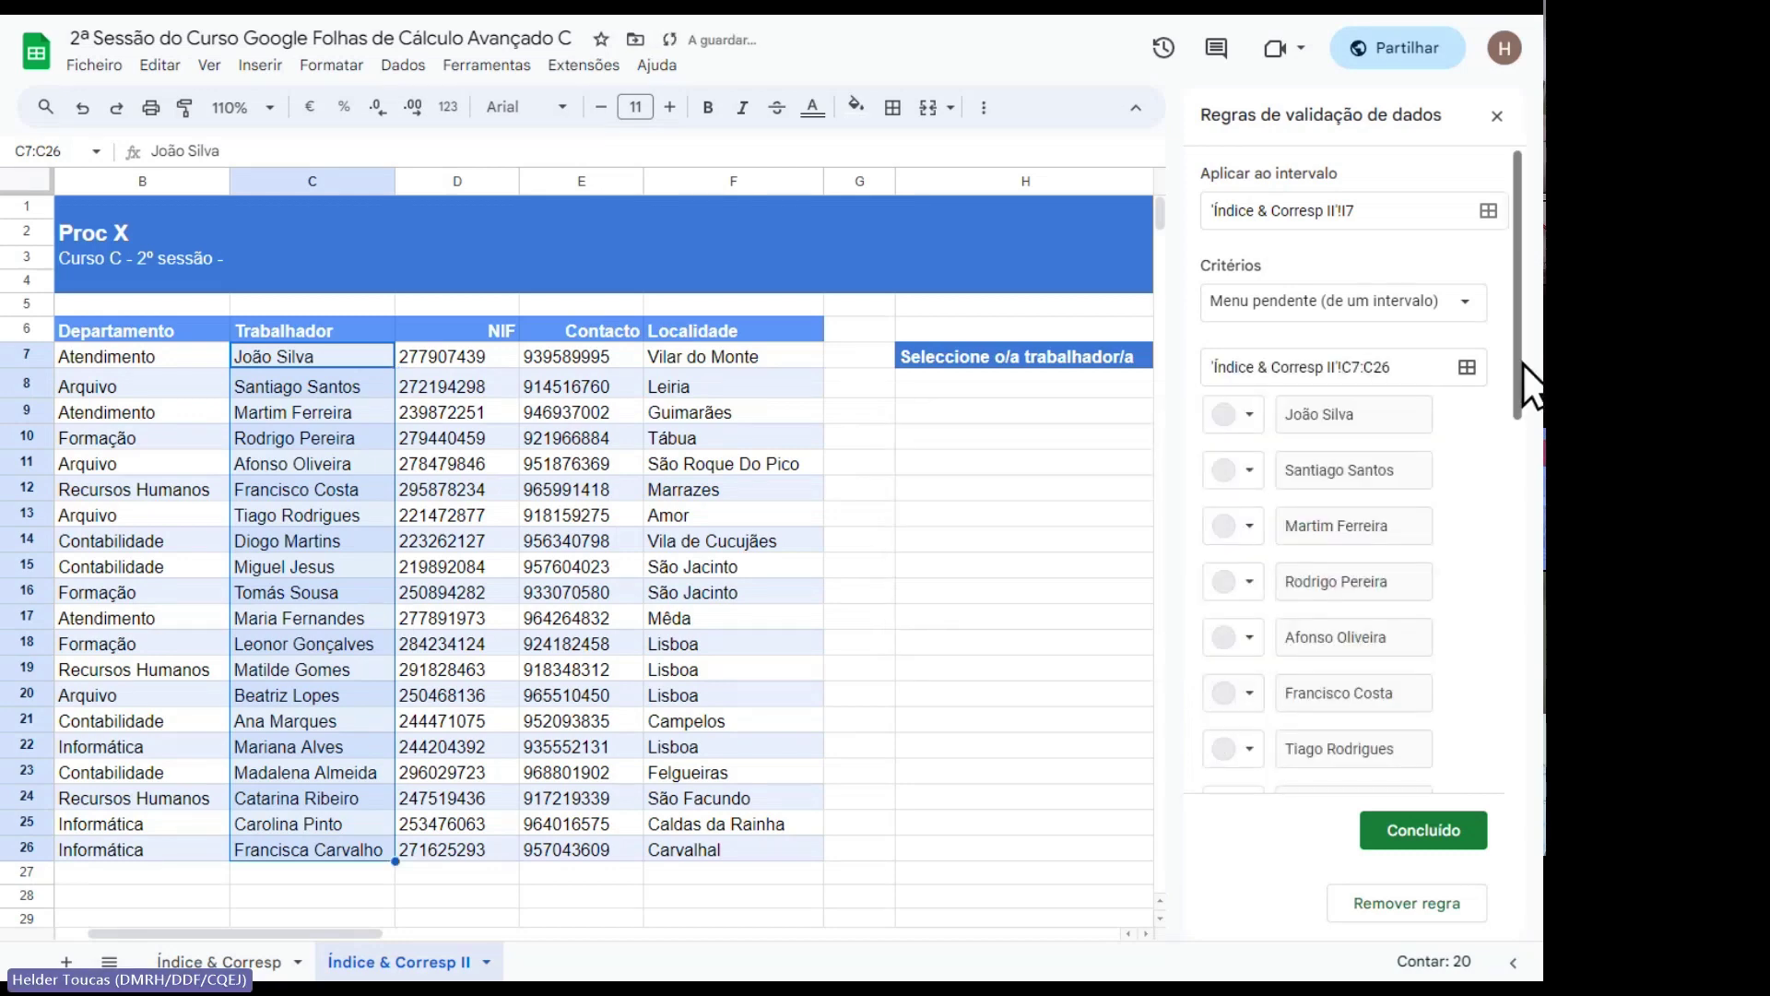
{"action": "left_click_drag", "start_coordinate": [1523, 363], "coordinate": [1515, 748]}
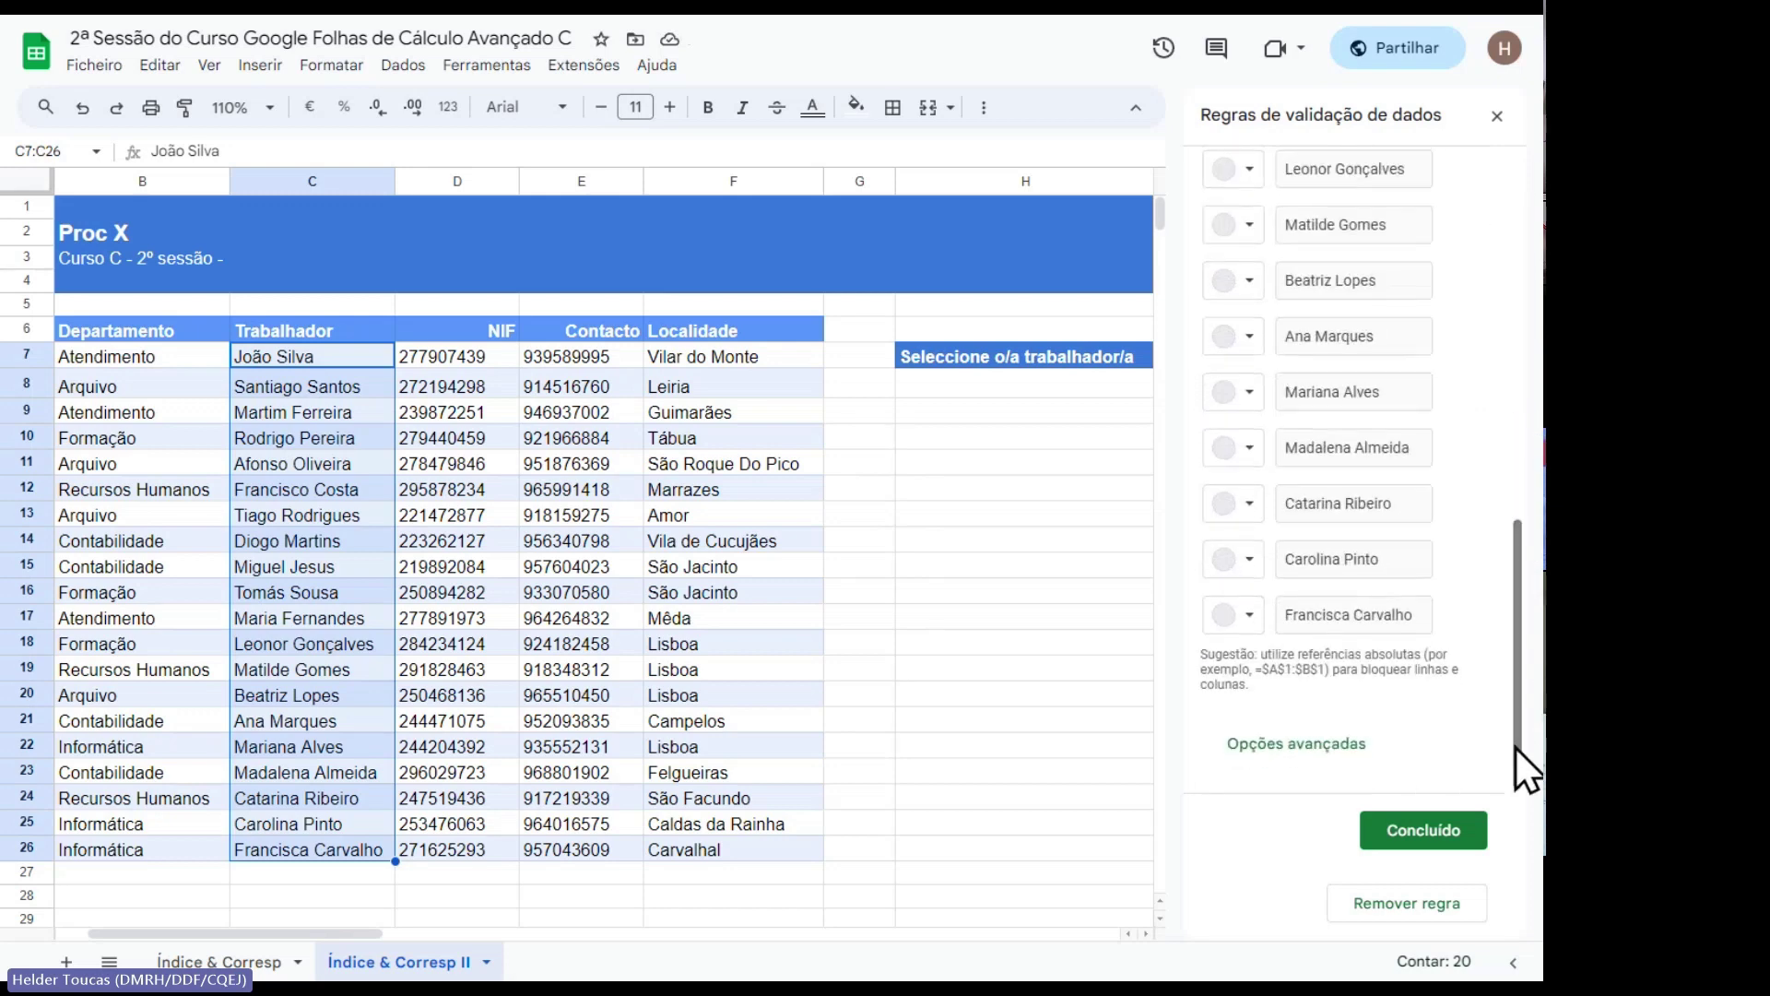
{"action": "left_click", "coordinate": [1422, 839]}
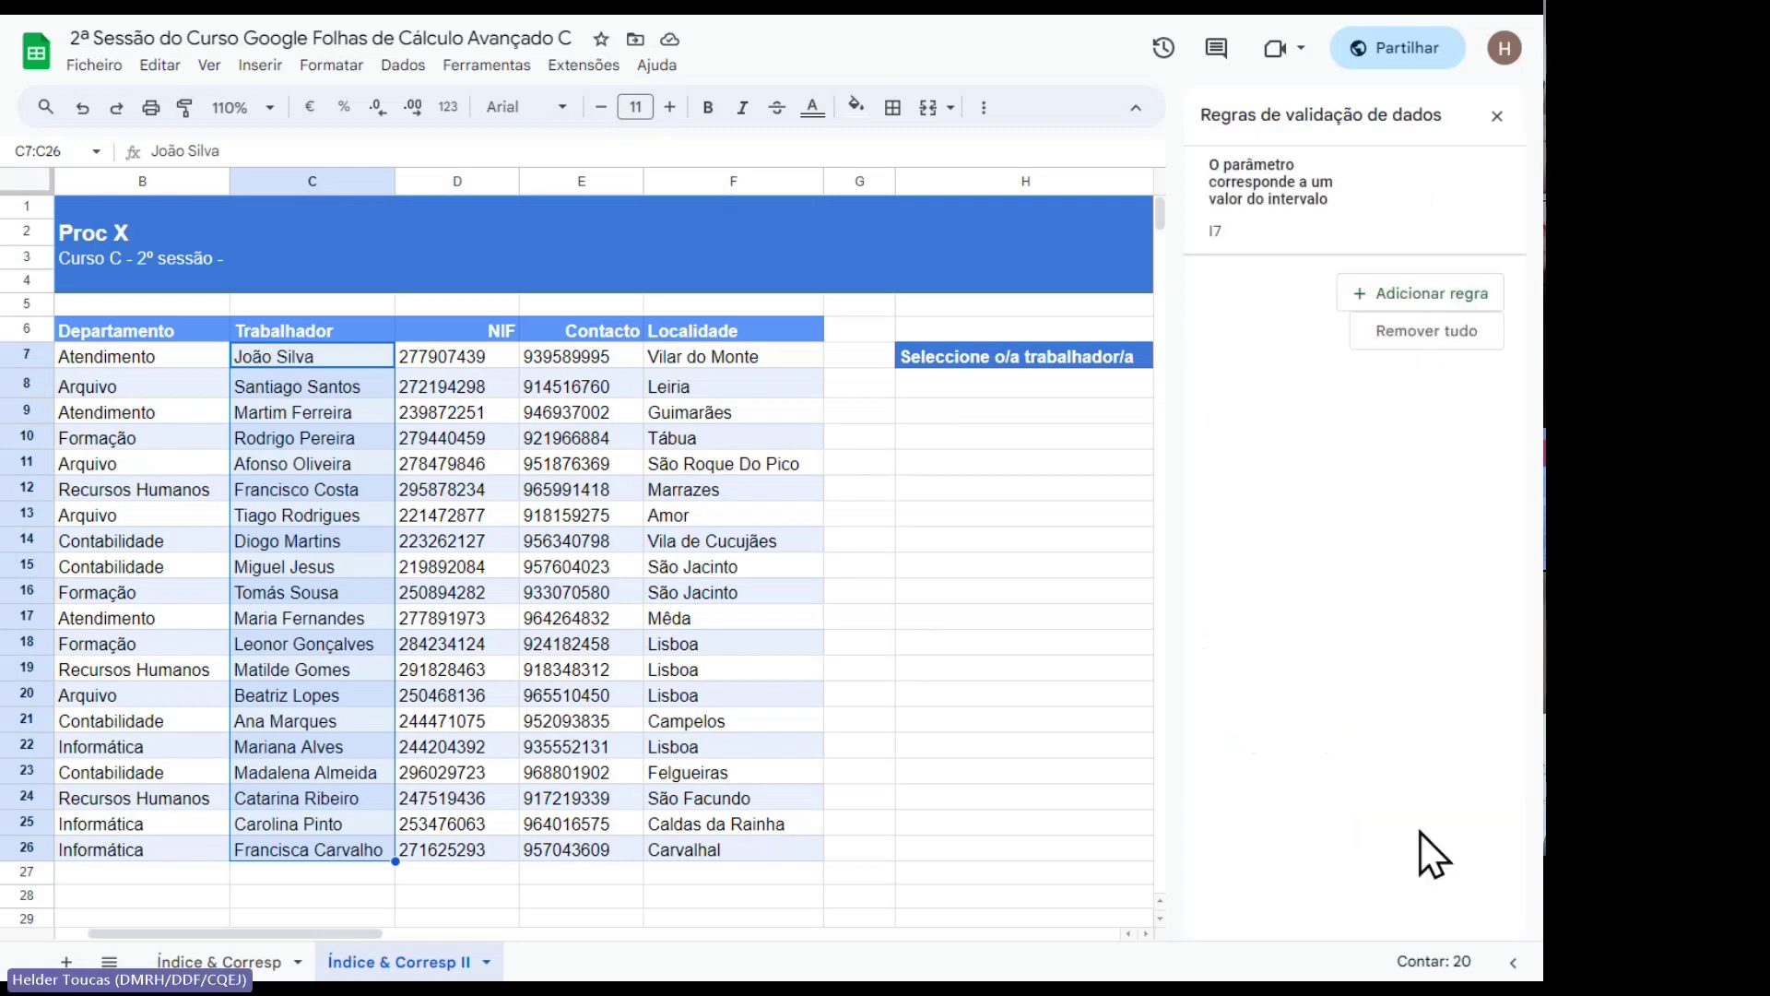
Test the worker drop-down in I7 by choosing three different workers, ending with the one listed in C21.
{"action": "left_click", "coordinate": [1497, 115]}
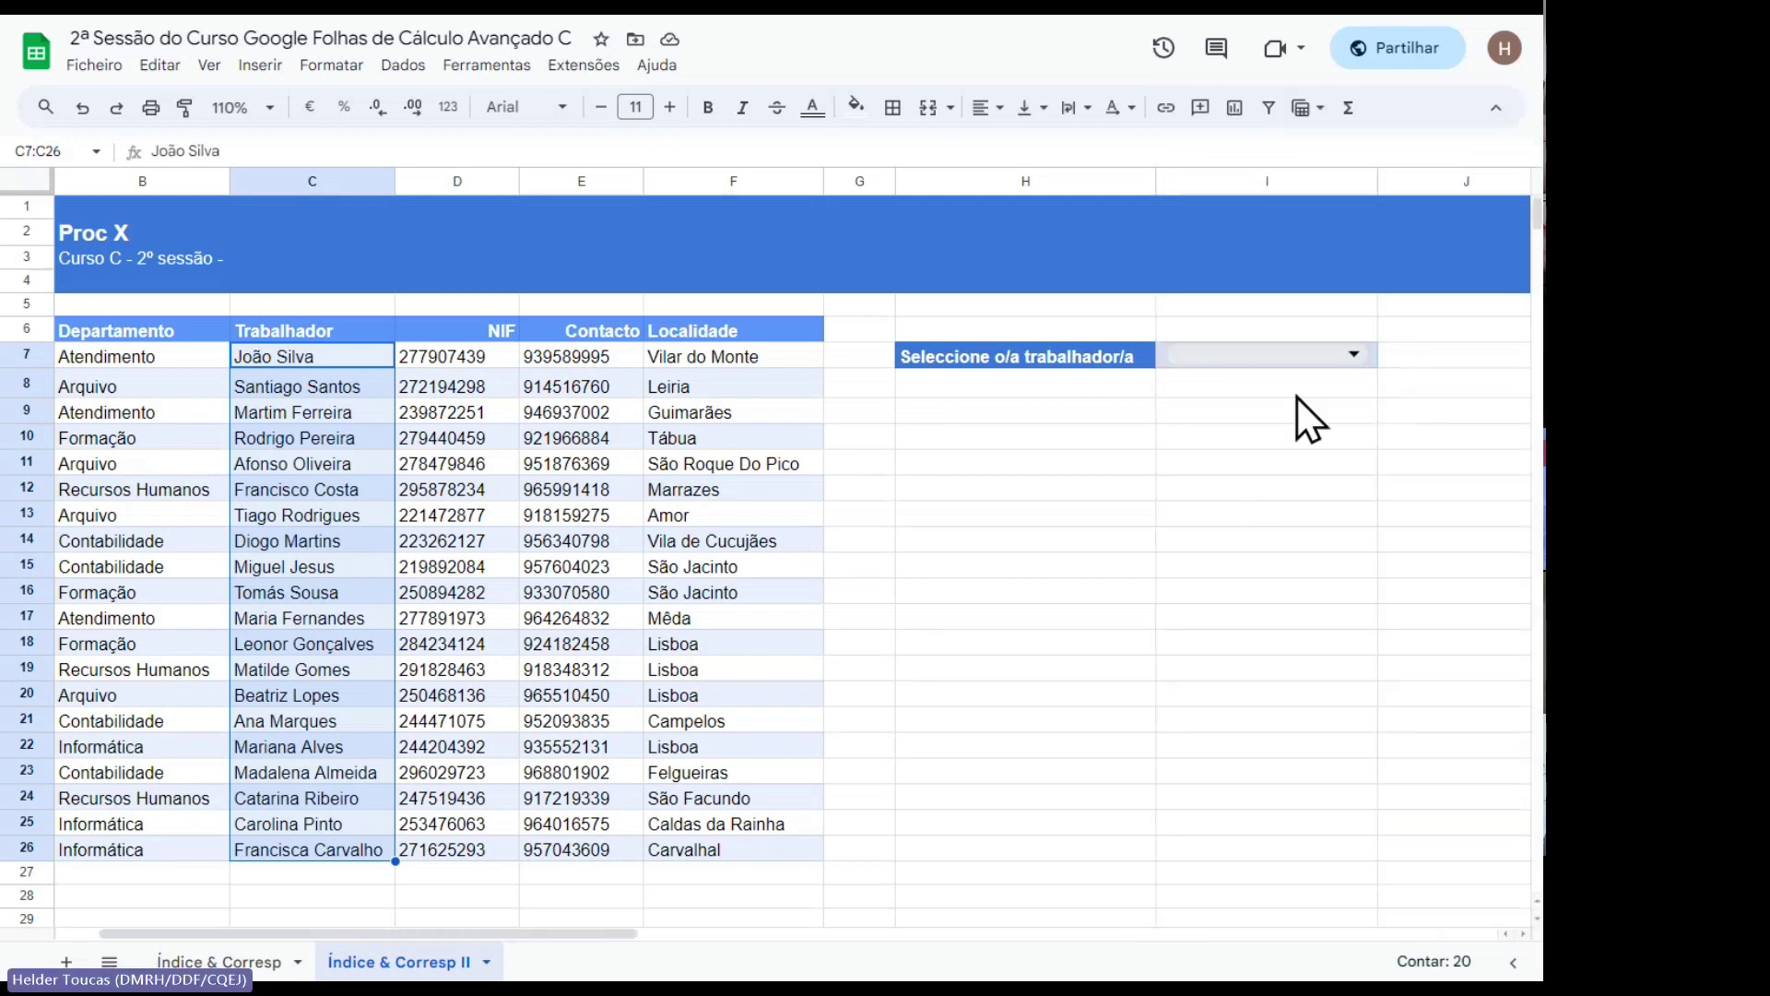
{"action": "left_click", "coordinate": [1354, 356]}
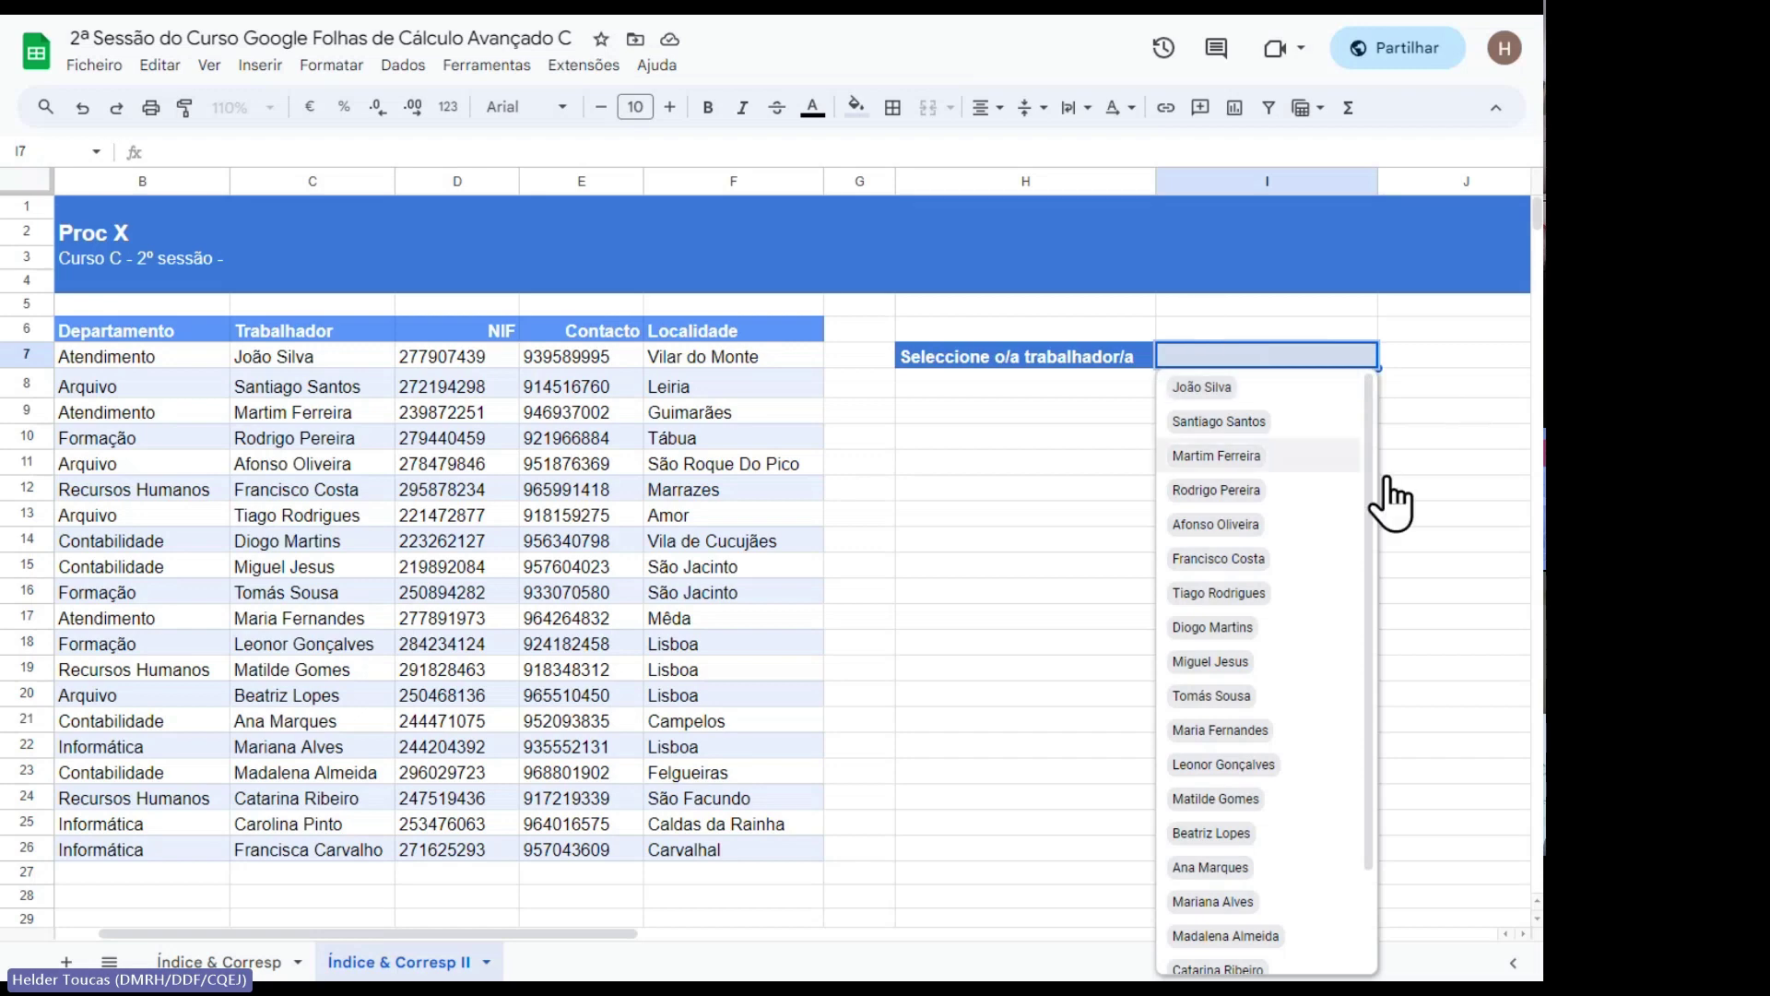
{"action": "left_click", "coordinate": [1241, 564]}
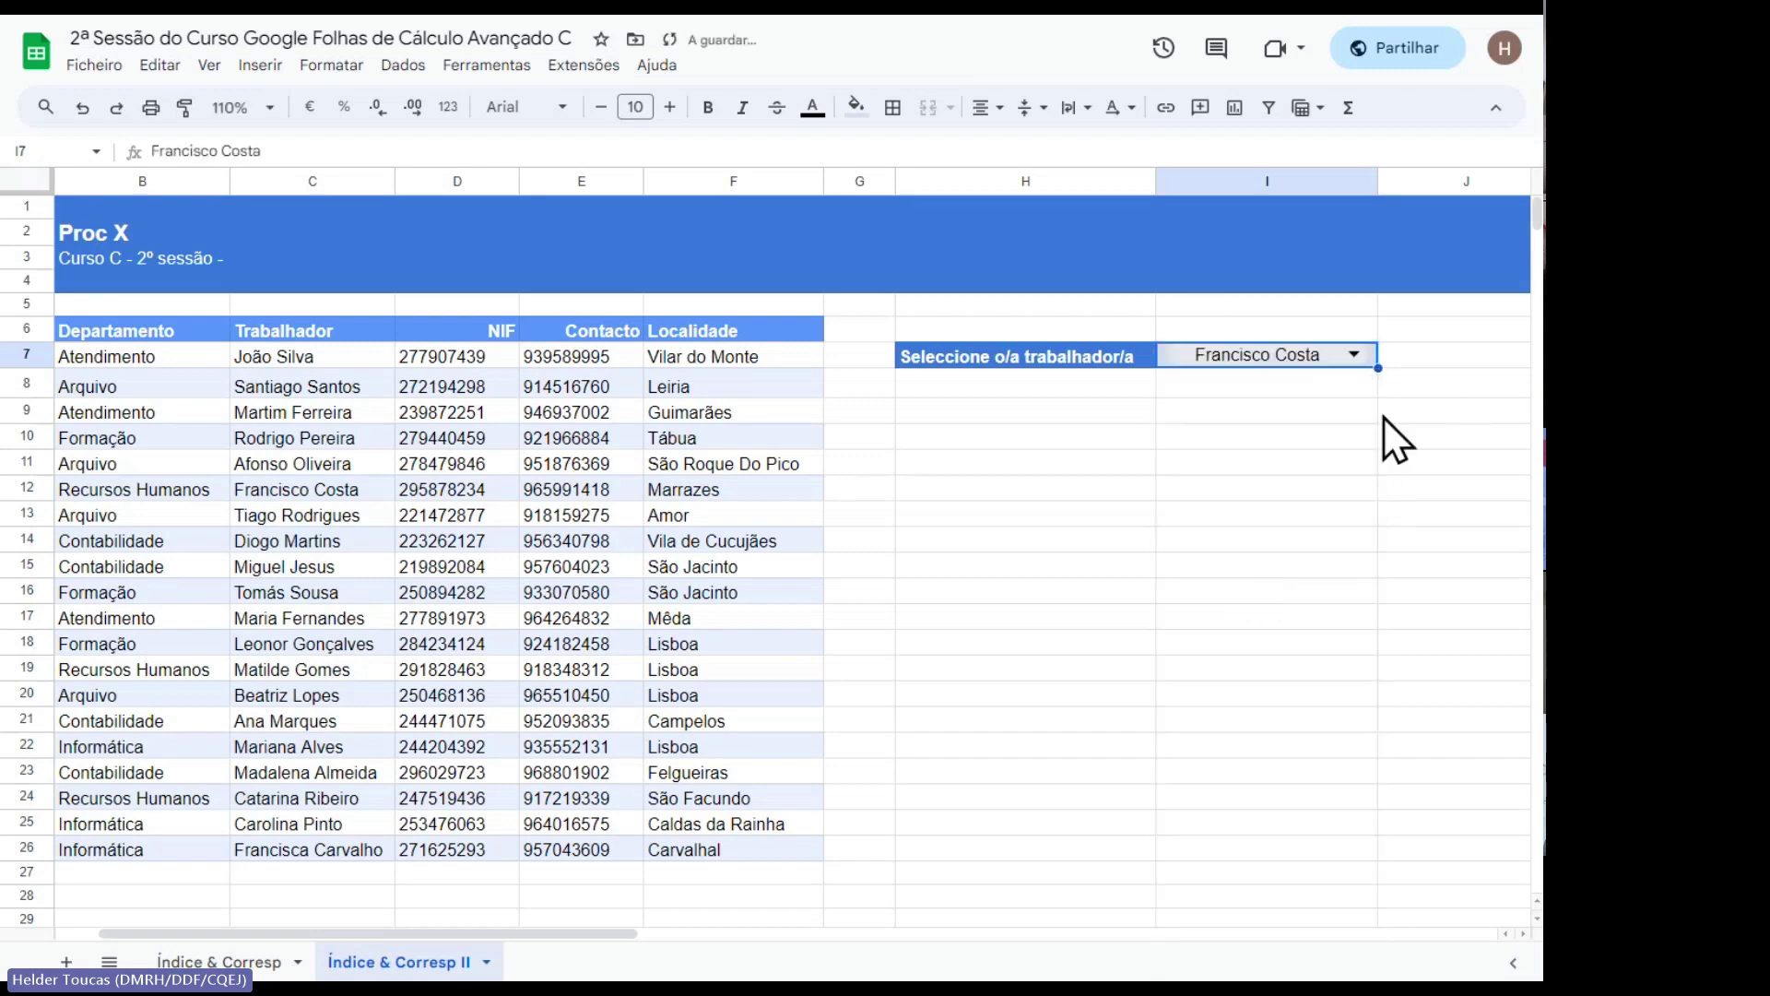
{"action": "left_click", "coordinate": [1355, 355]}
{"action": "left_click", "coordinate": [1267, 664]}
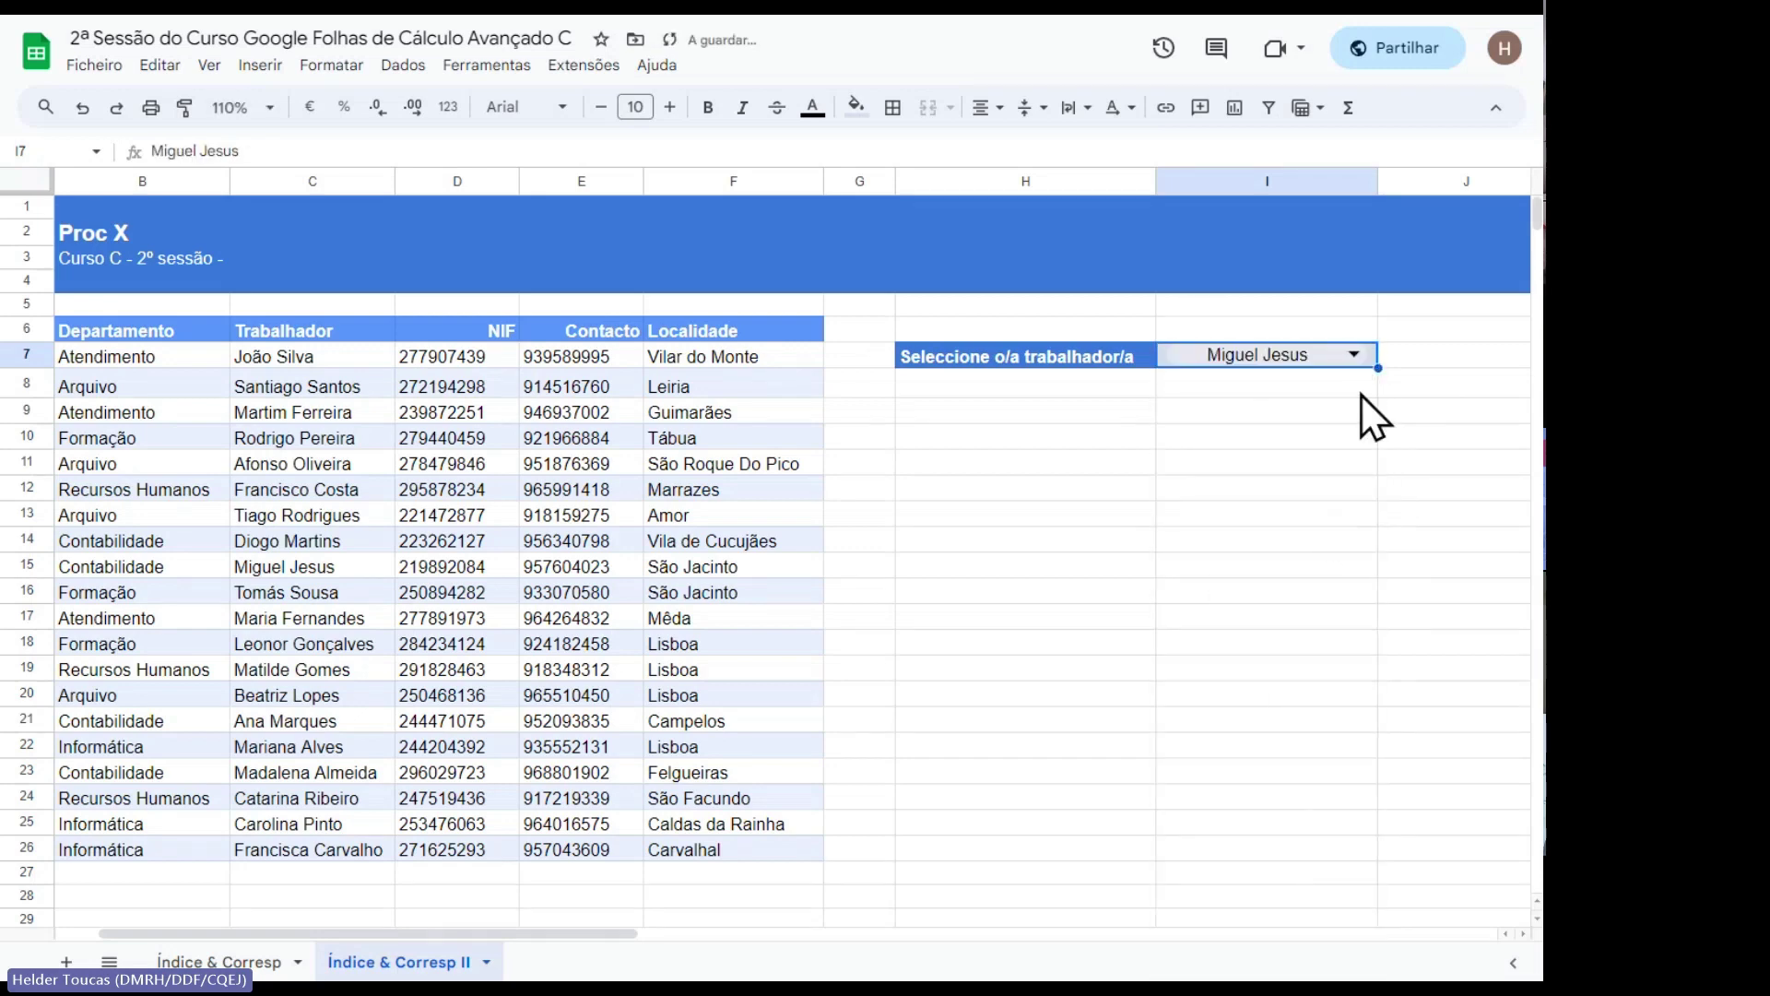
{"action": "left_click", "coordinate": [1355, 355]}
{"action": "left_click", "coordinate": [1258, 858]}
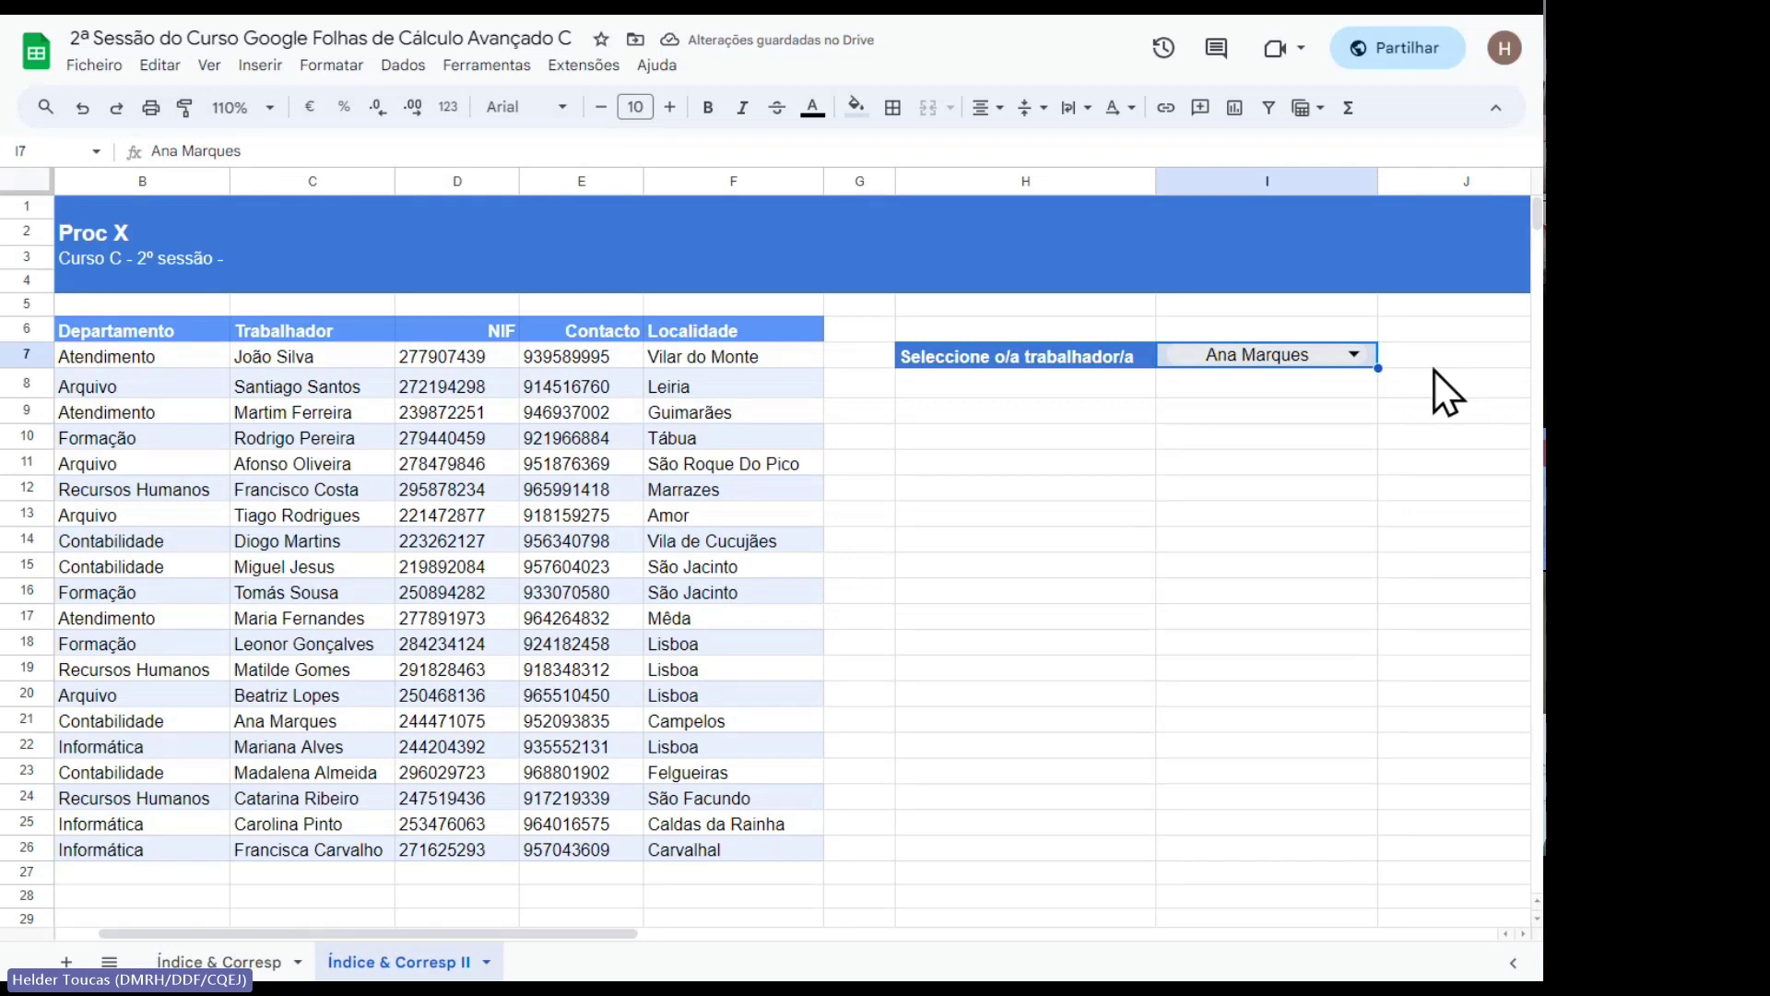
After checking labels H8:H10 on Índice & Corresp, add a validation rule for H8 on Índice & Corresp II with criterion "Menu pendente (de um intervalo)".
{"action": "left_click", "coordinate": [1015, 396]}
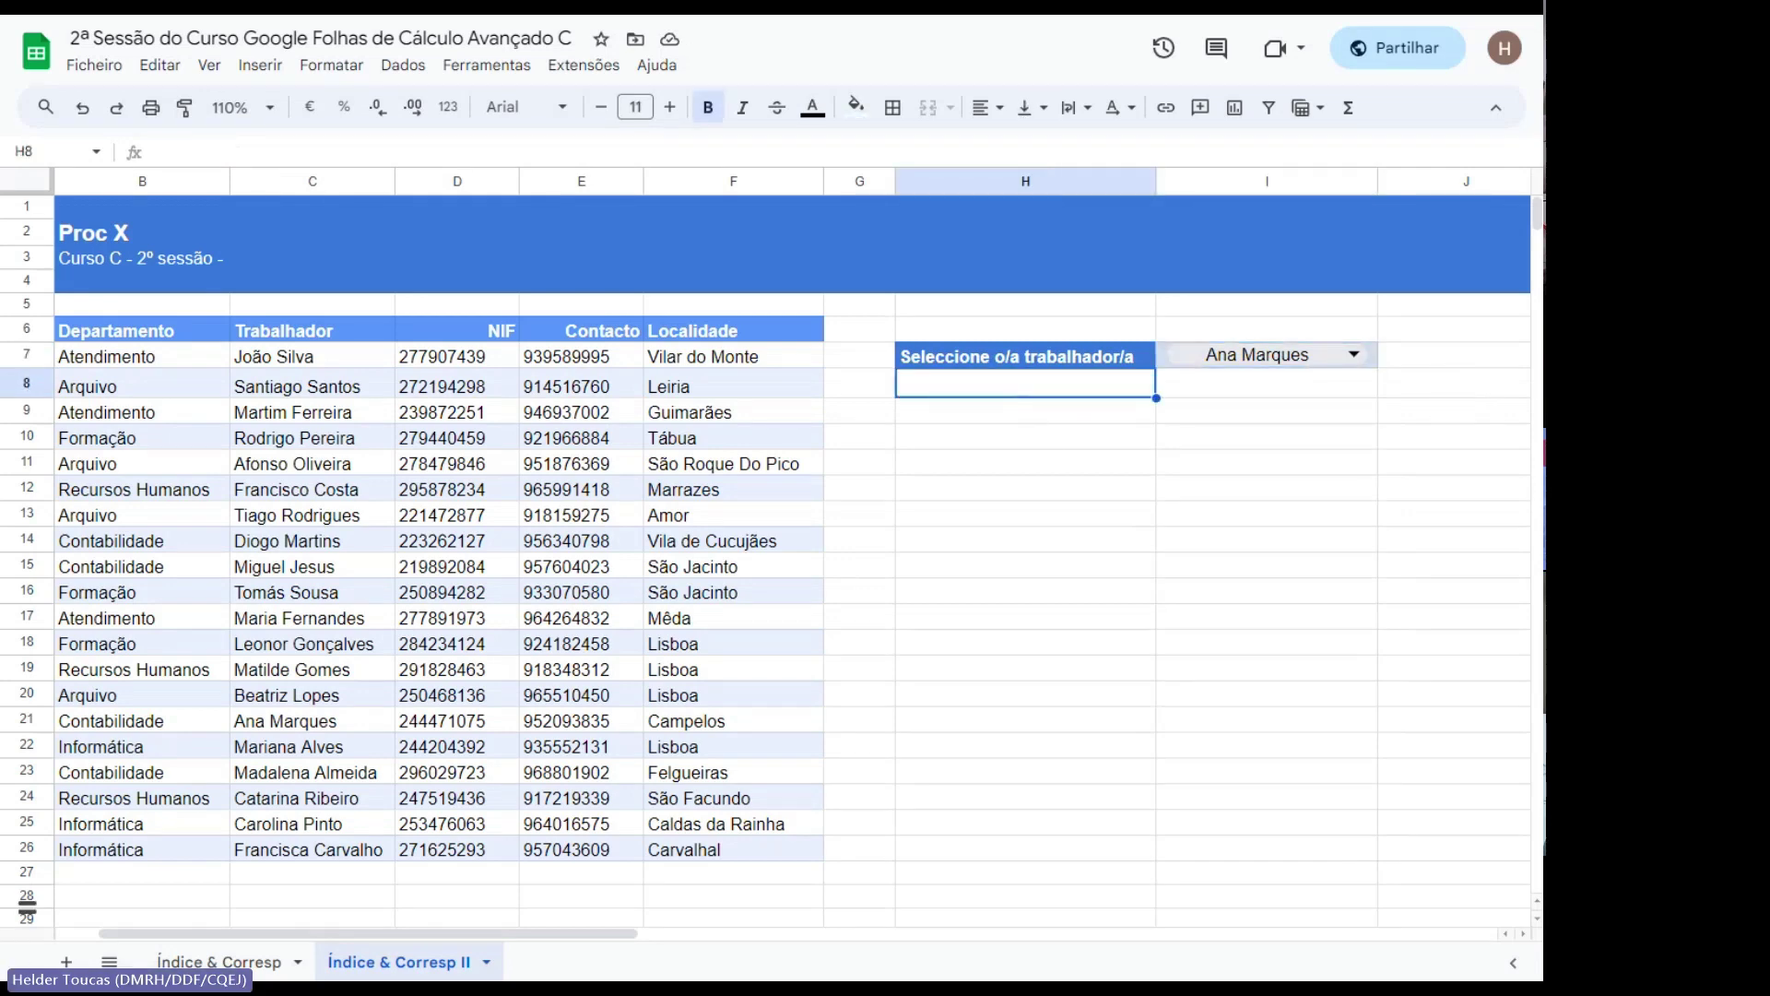
{"action": "left_click", "coordinate": [235, 959]}
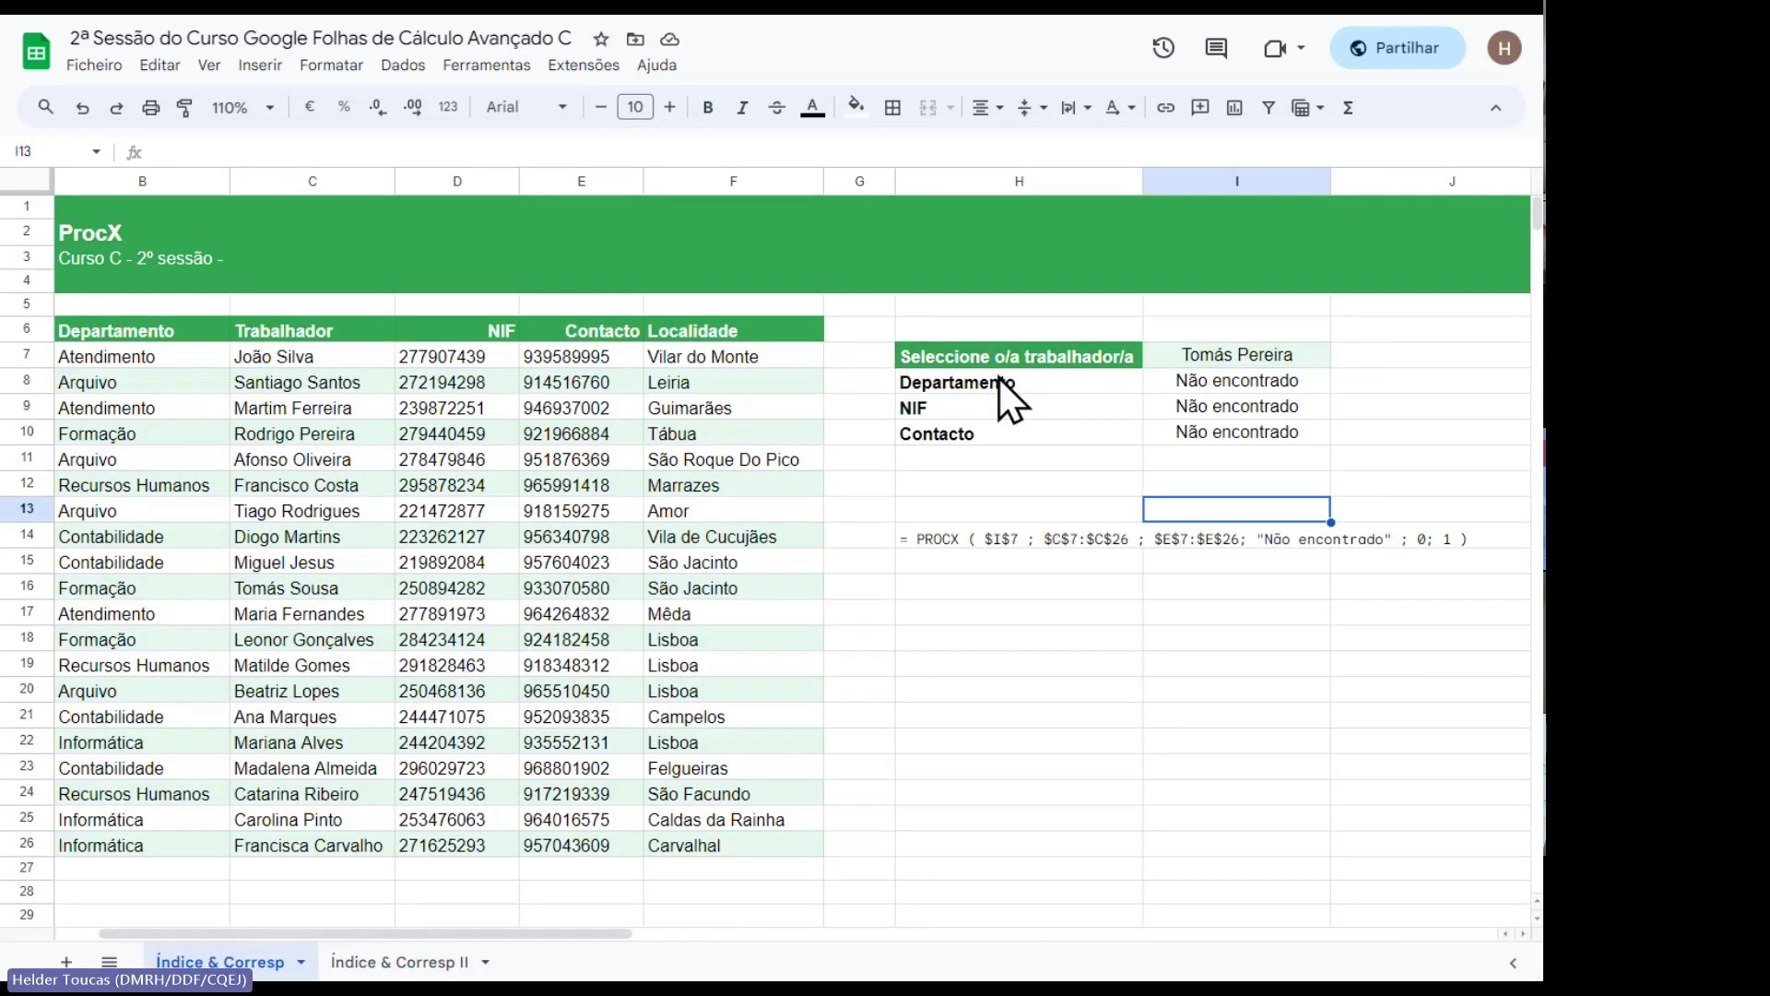
{"action": "left_click_drag", "start_coordinate": [999, 380], "coordinate": [998, 435]}
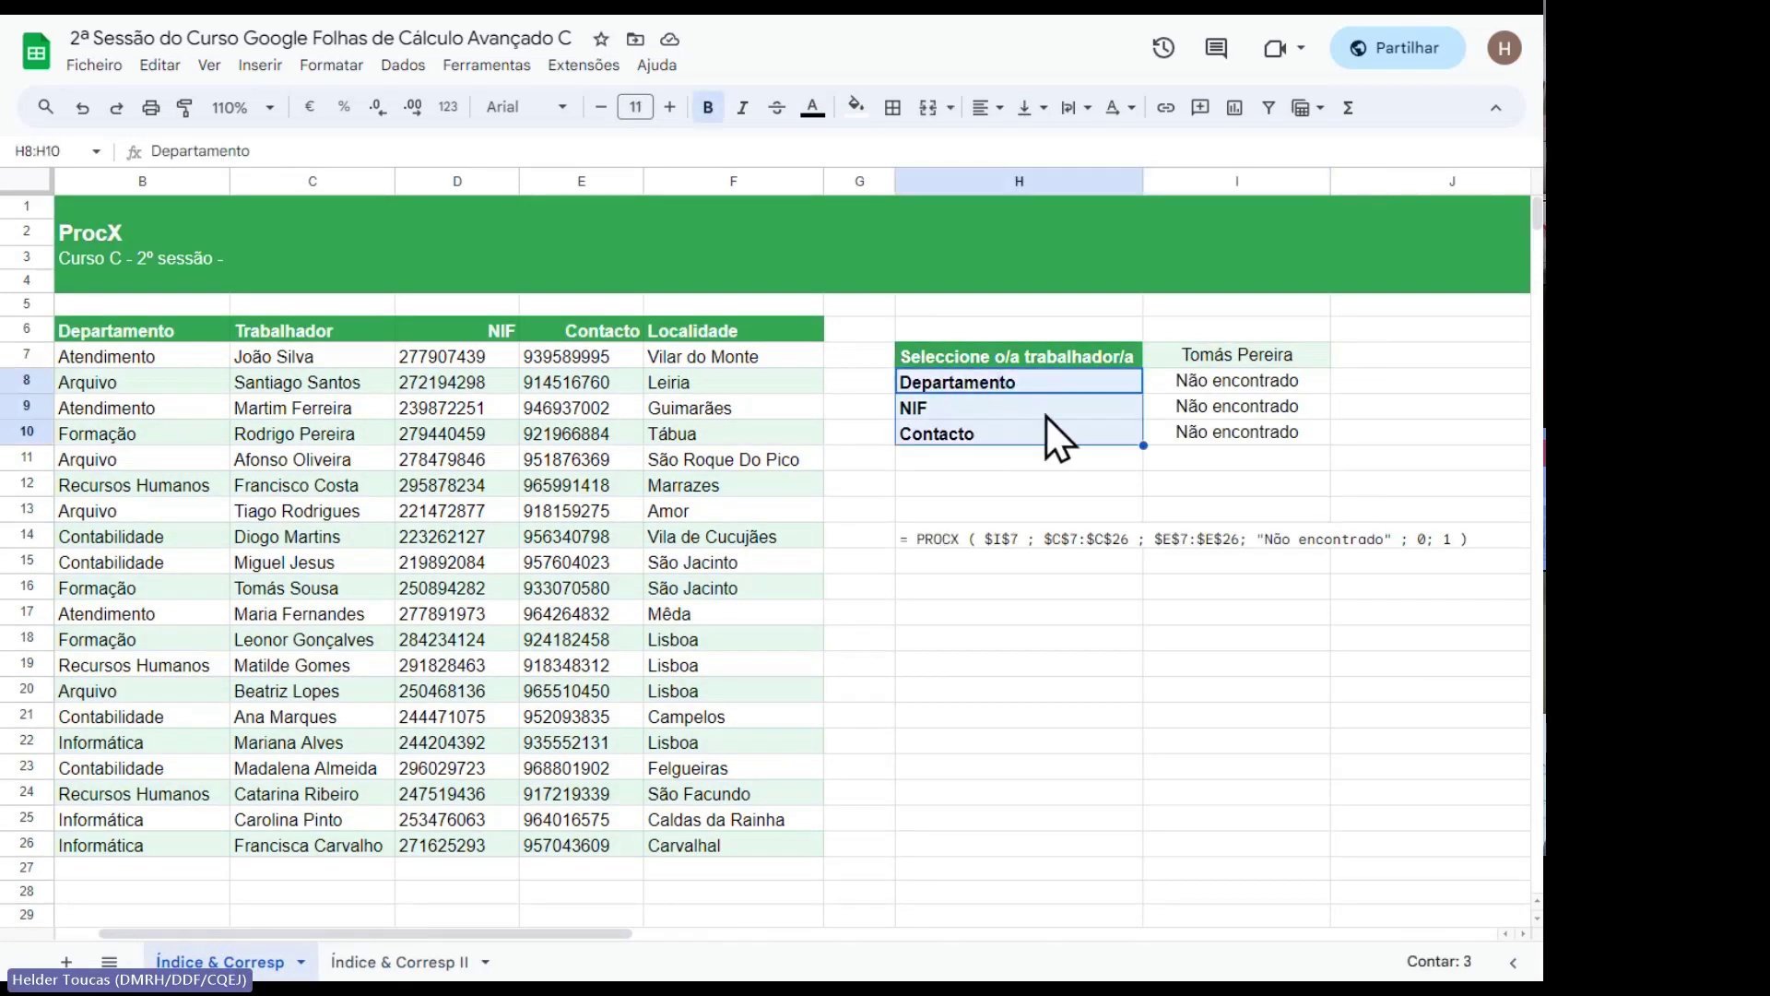
{"action": "left_click", "coordinate": [1005, 382]}
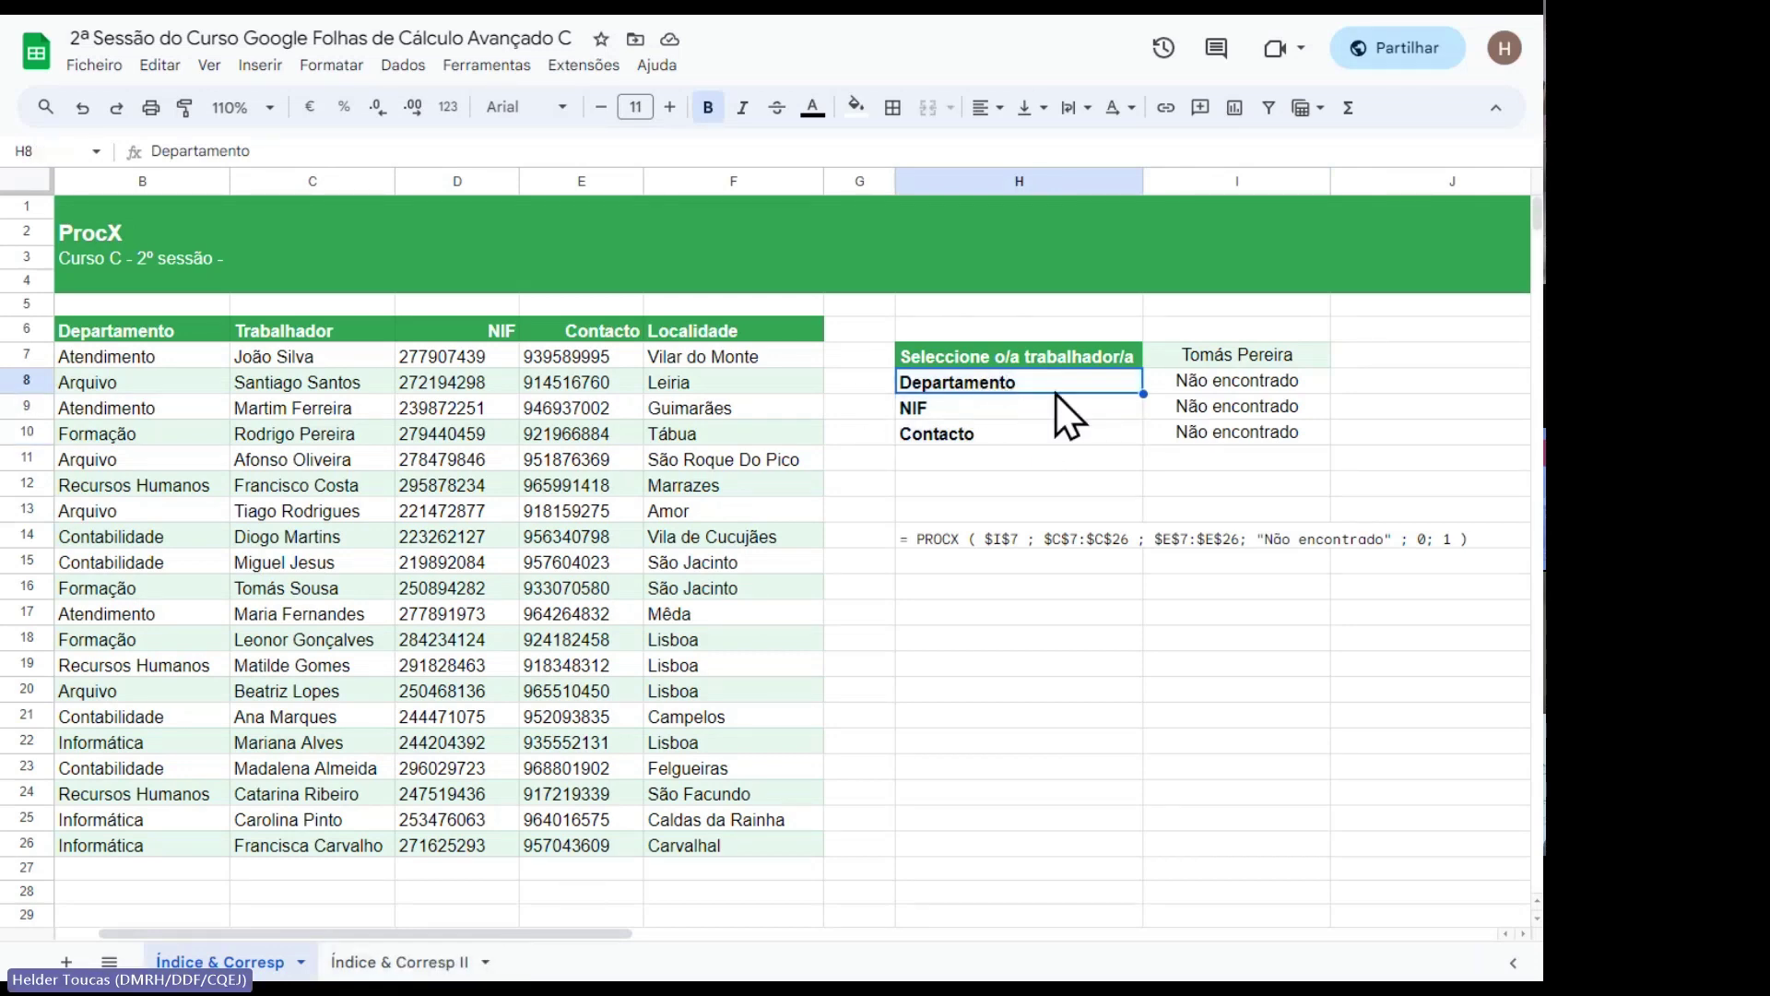
{"action": "left_click", "coordinate": [404, 963]}
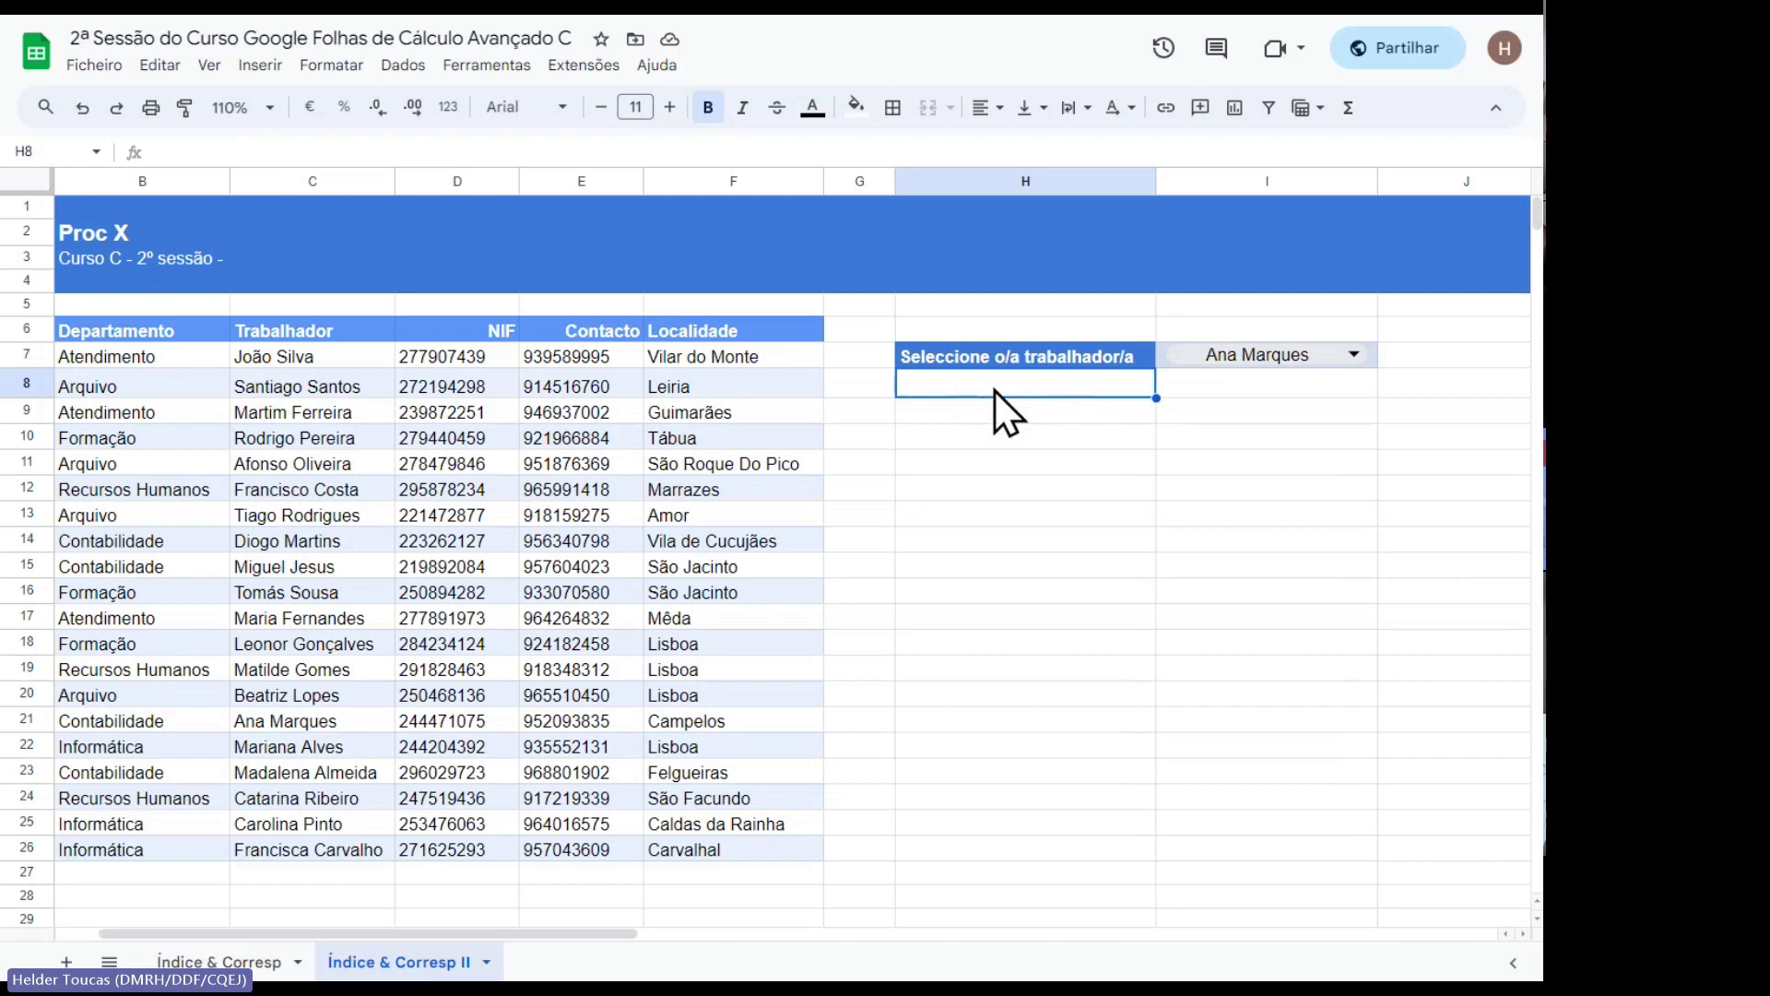
{"action": "left_click", "coordinate": [403, 67]}
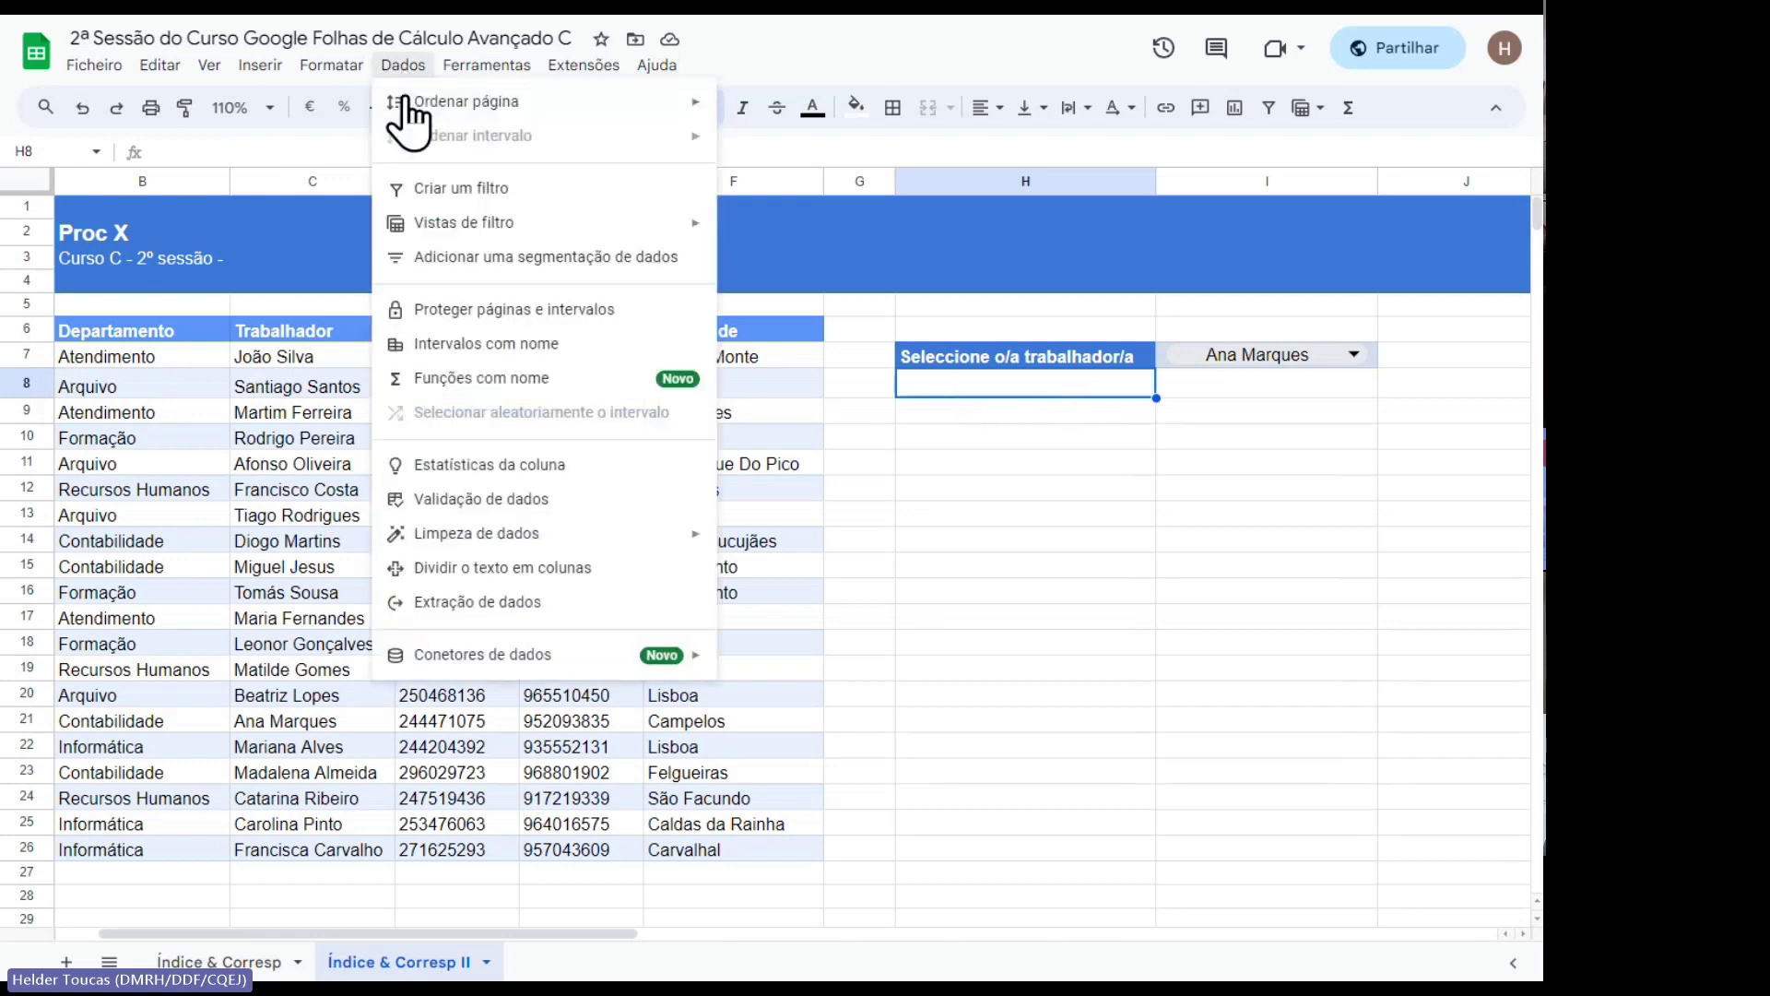
{"action": "left_click", "coordinate": [516, 496]}
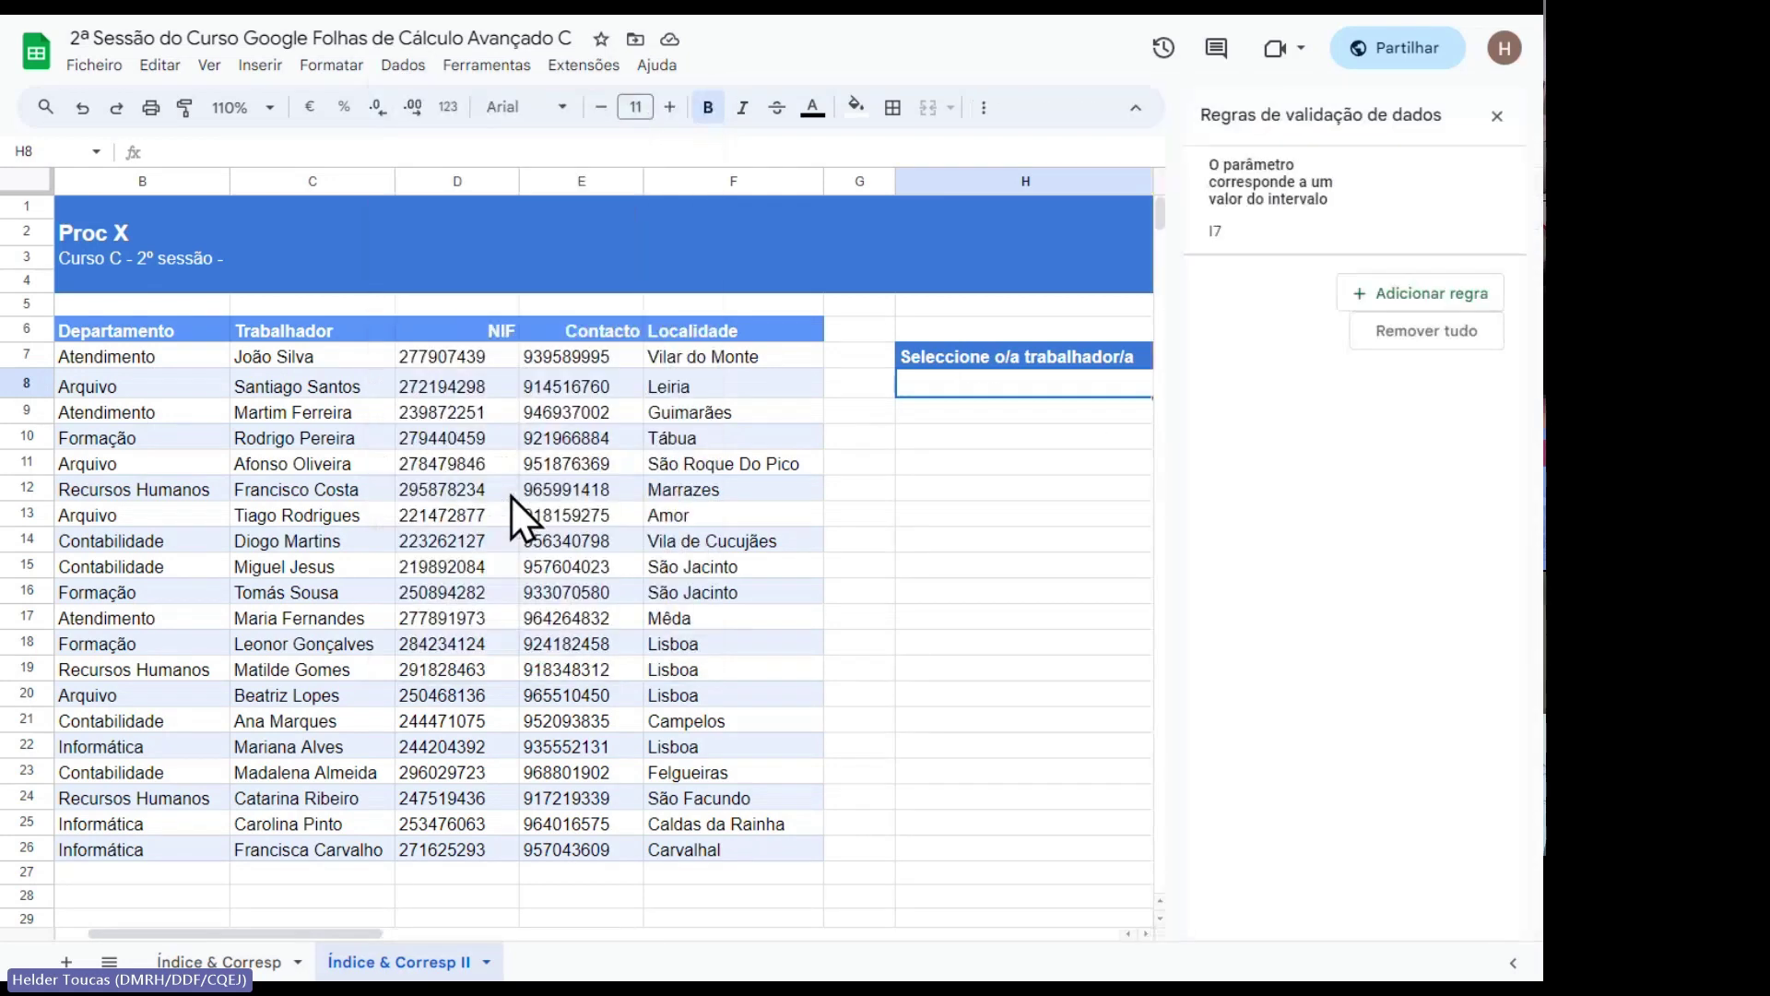
{"action": "left_click", "coordinate": [1406, 296]}
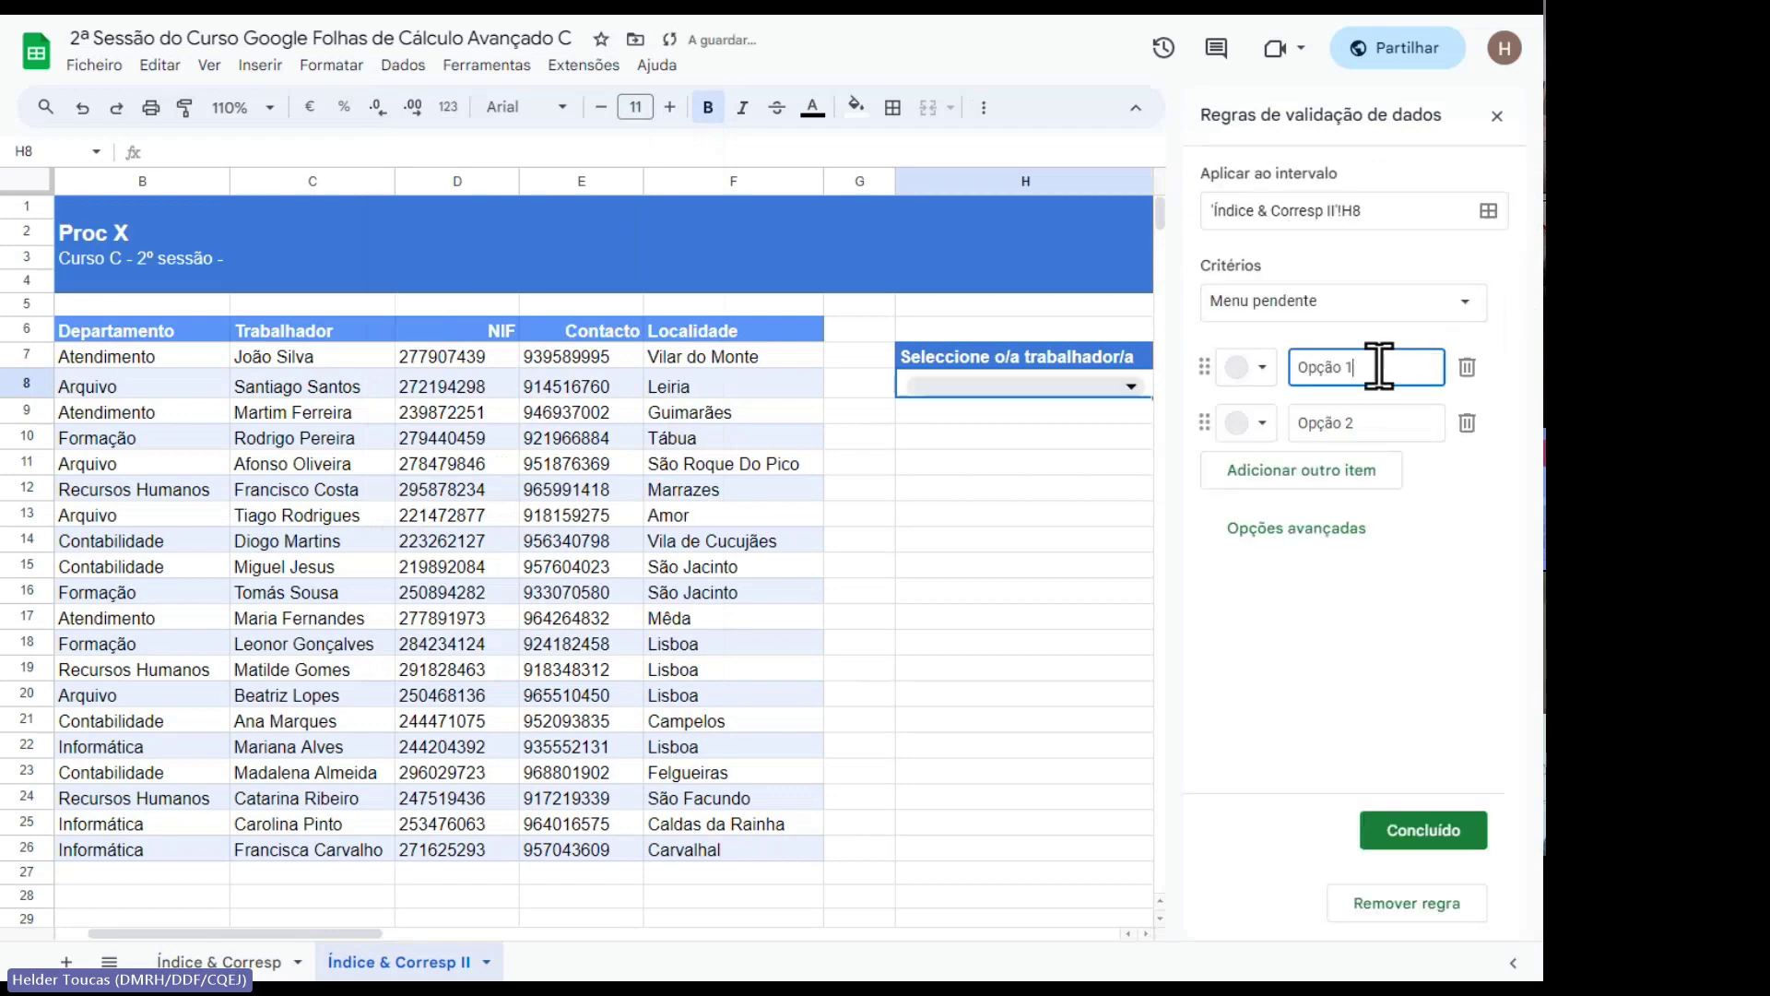
{"action": "left_click", "coordinate": [1420, 318]}
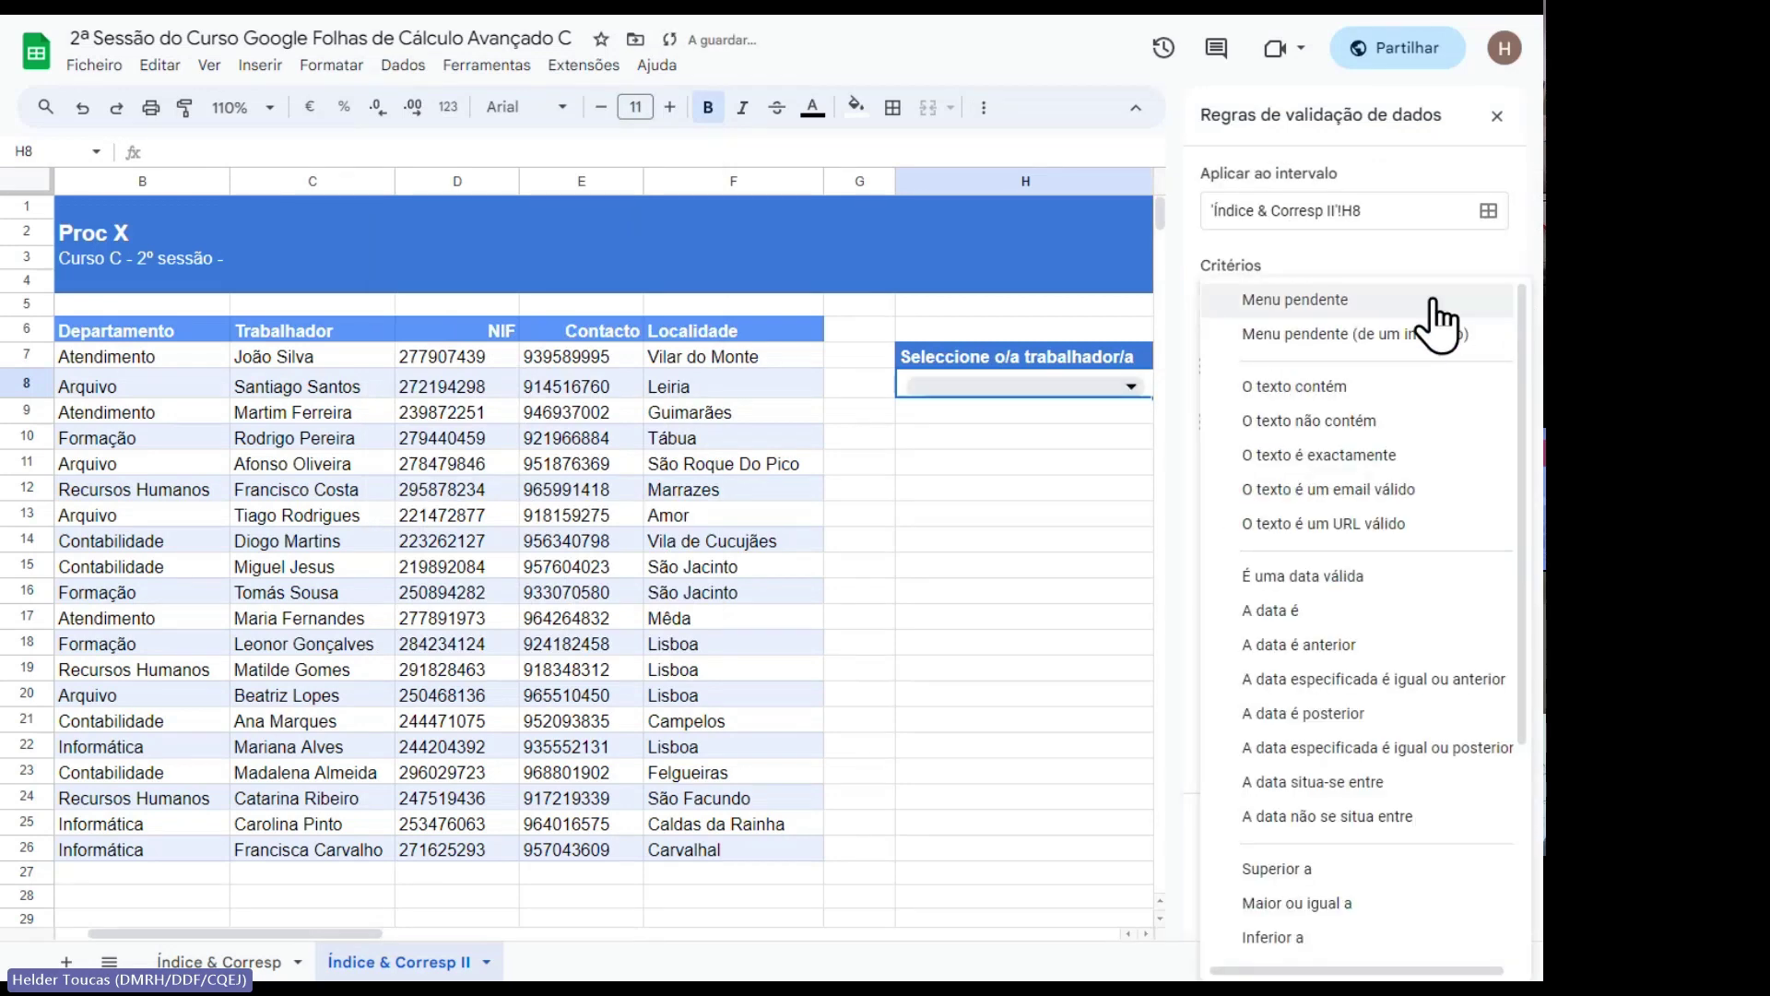
{"action": "left_click", "coordinate": [1373, 339]}
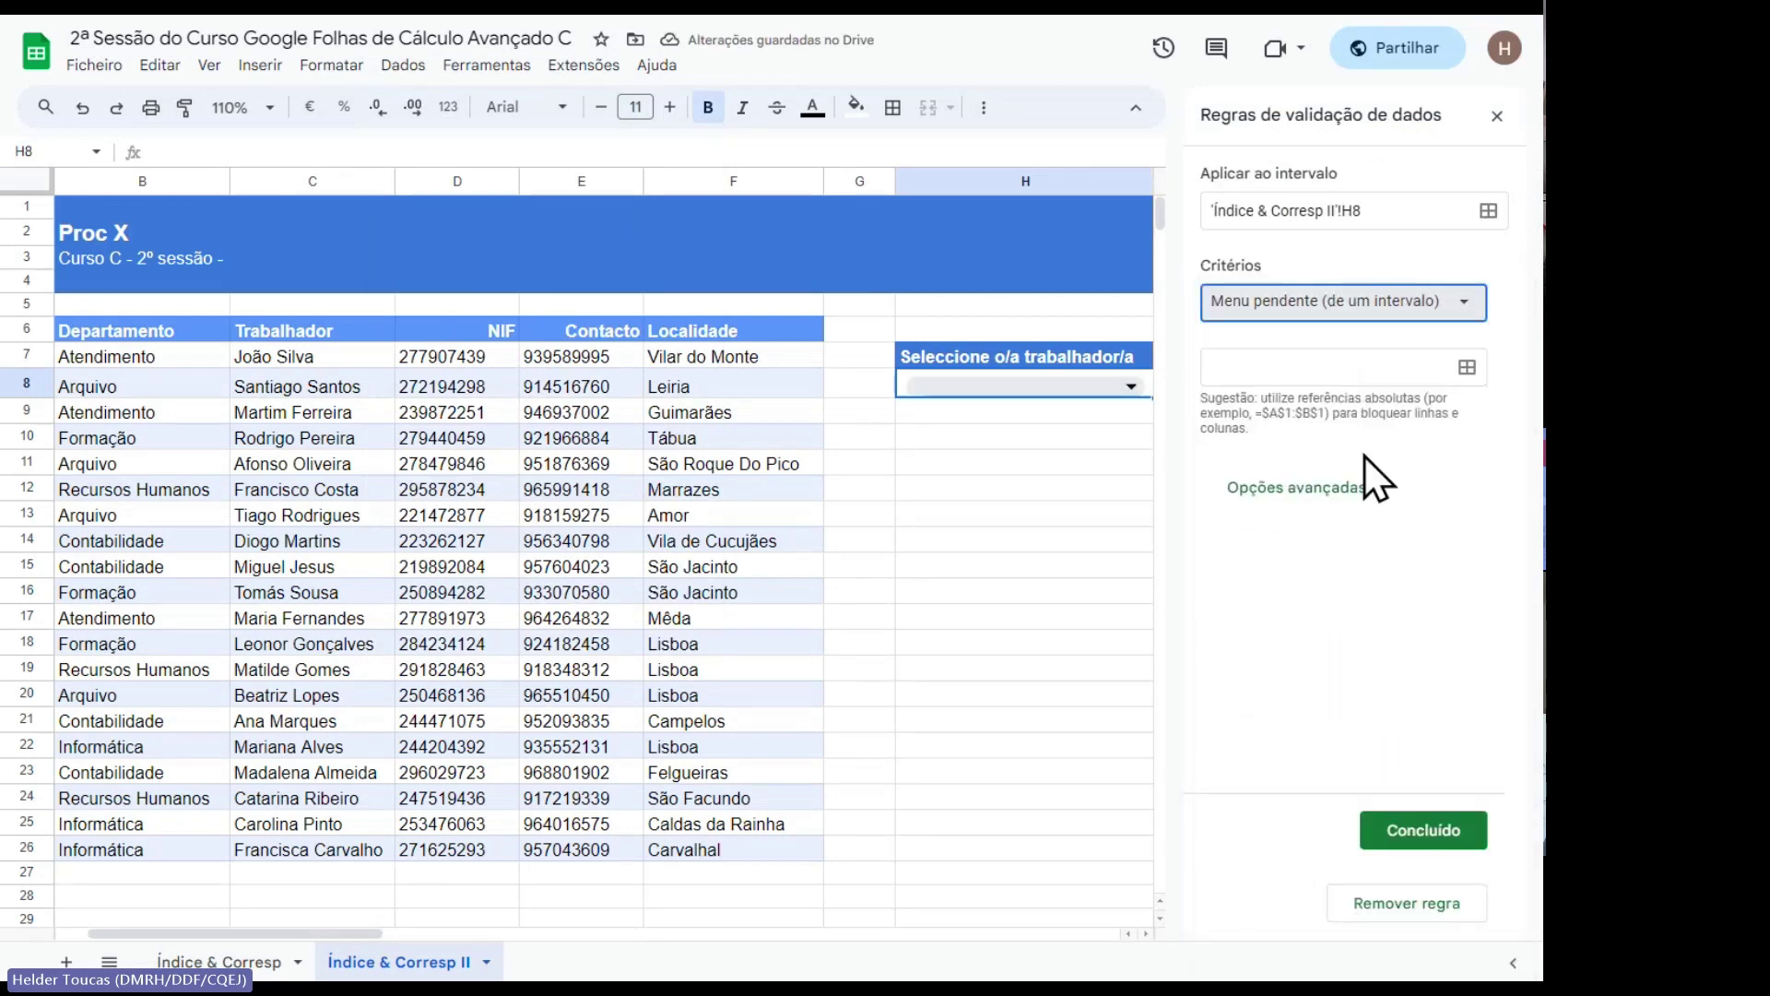
Set the H8 drop-down's source range to the table headers in 'Índice & Corresp II'!B6:F6 and save the rule.
{"action": "left_click", "coordinate": [1470, 368]}
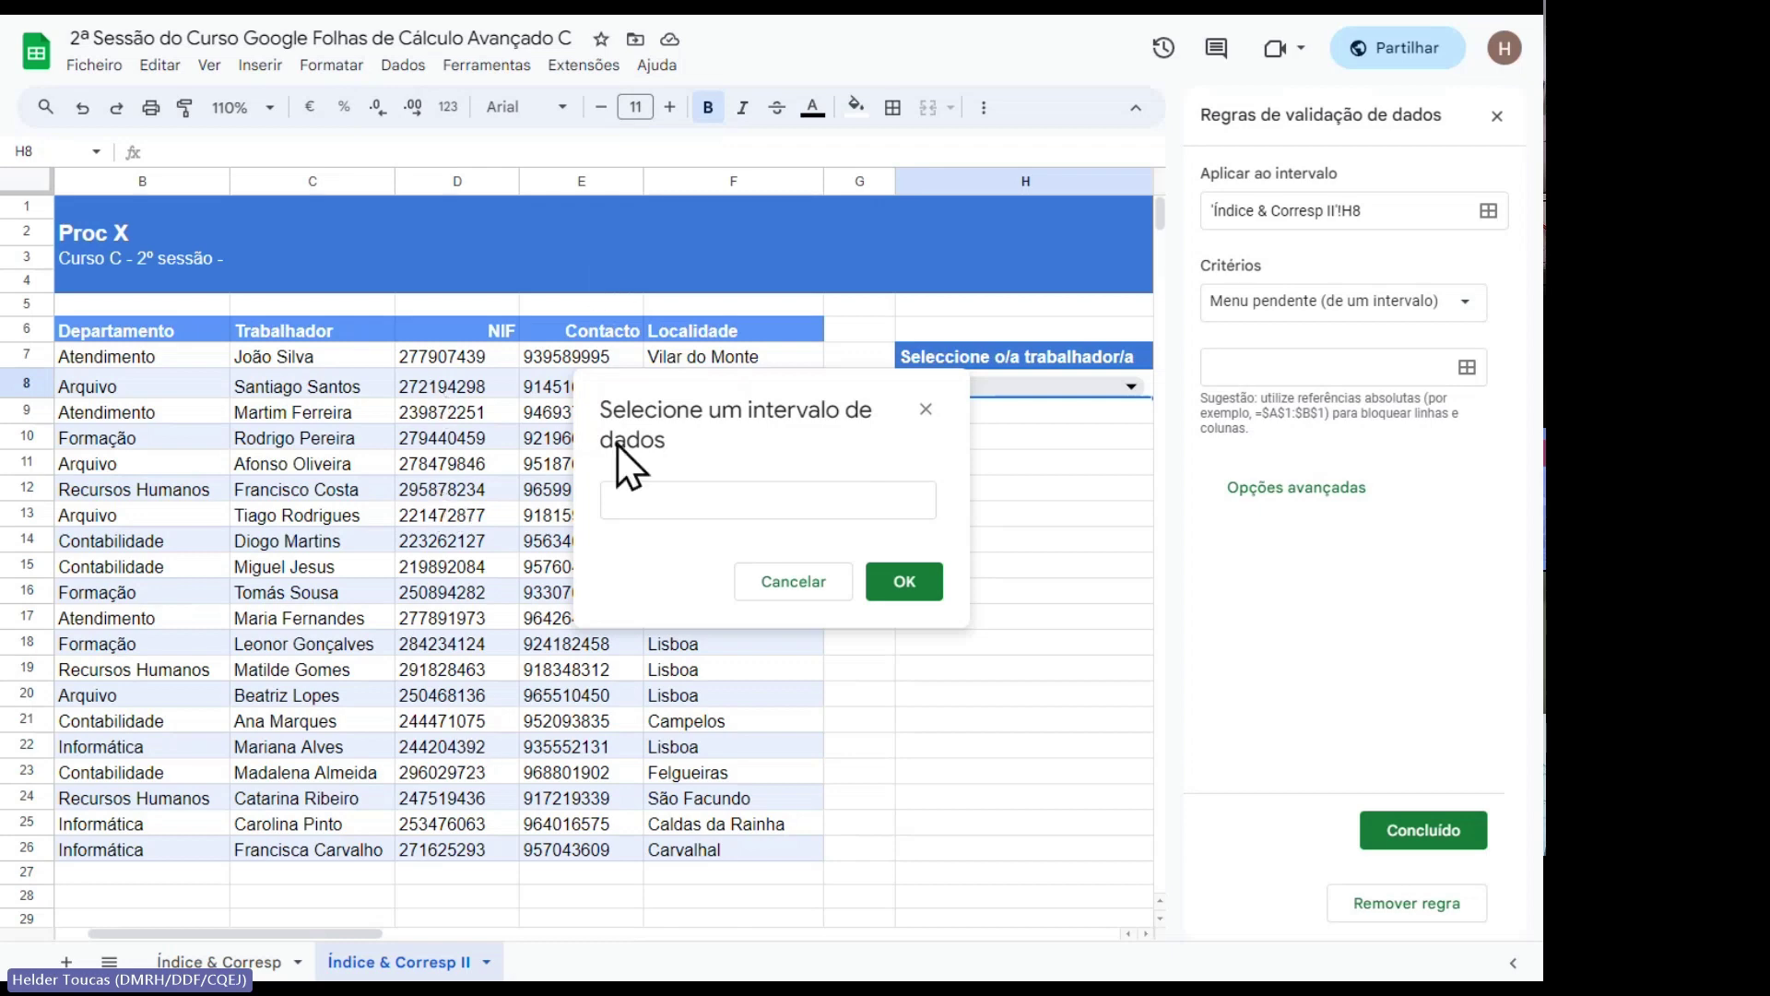
{"action": "left_click_drag", "start_coordinate": [555, 422], "coordinate": [522, 414]}
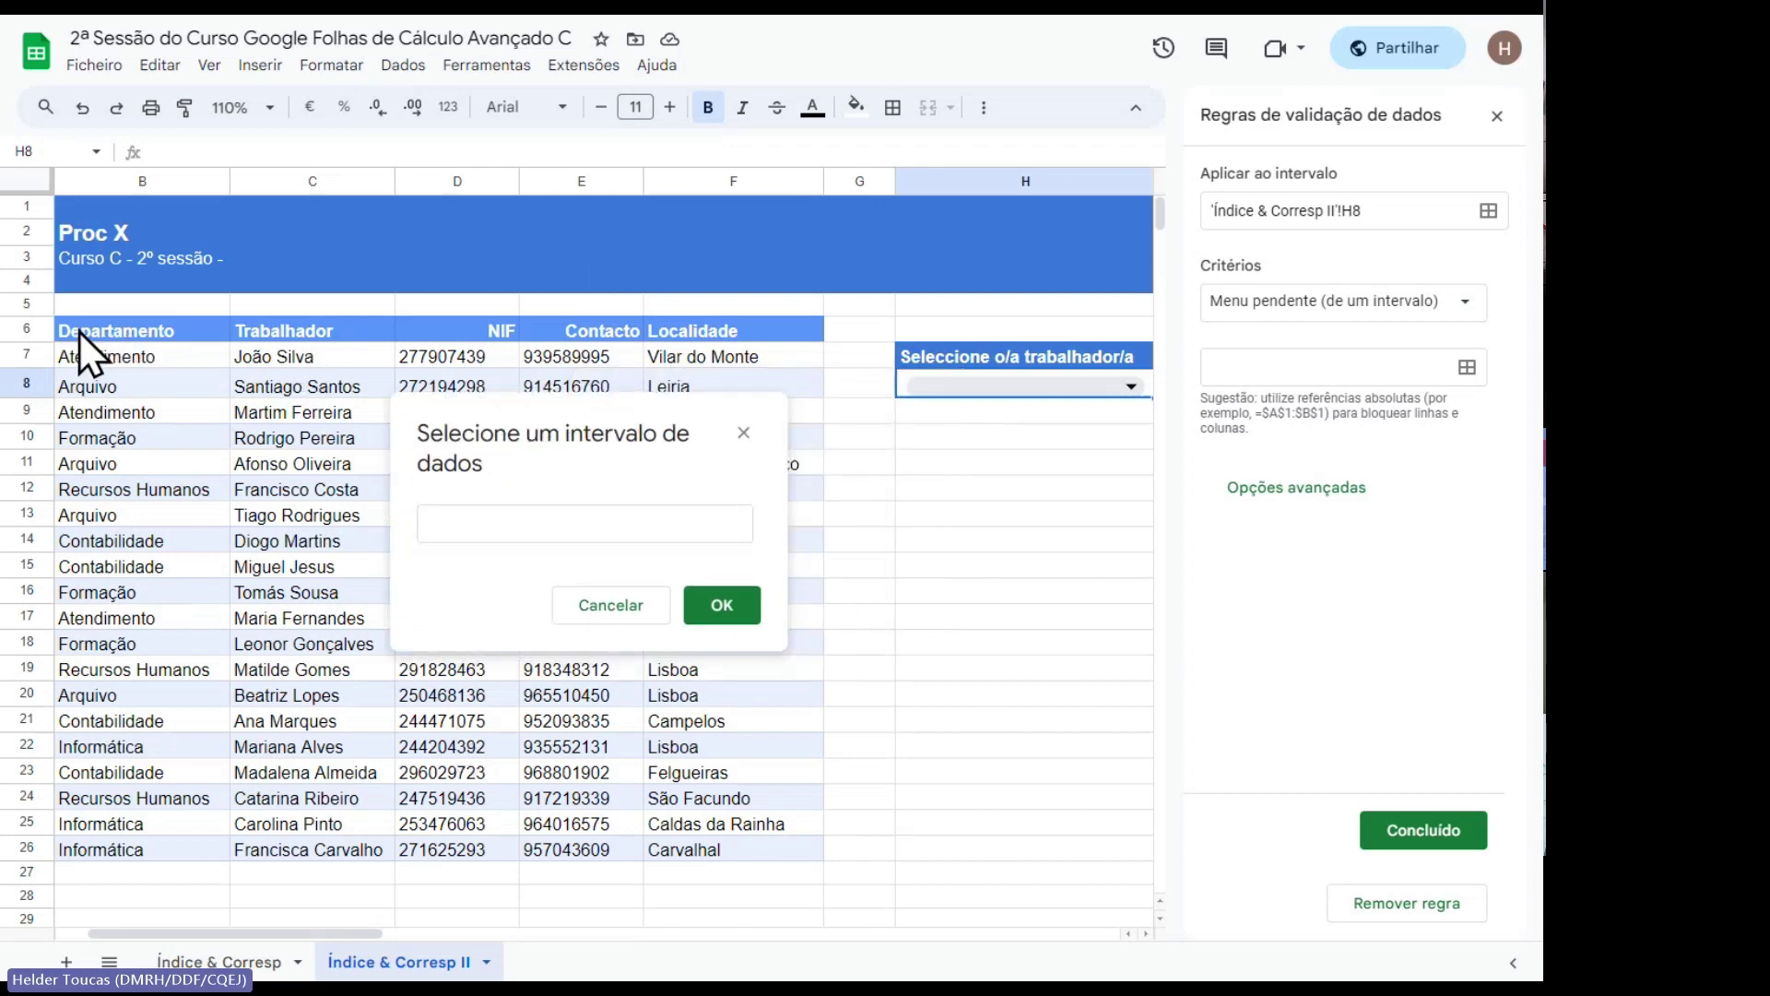
{"action": "left_click_drag", "start_coordinate": [119, 324], "coordinate": [717, 332]}
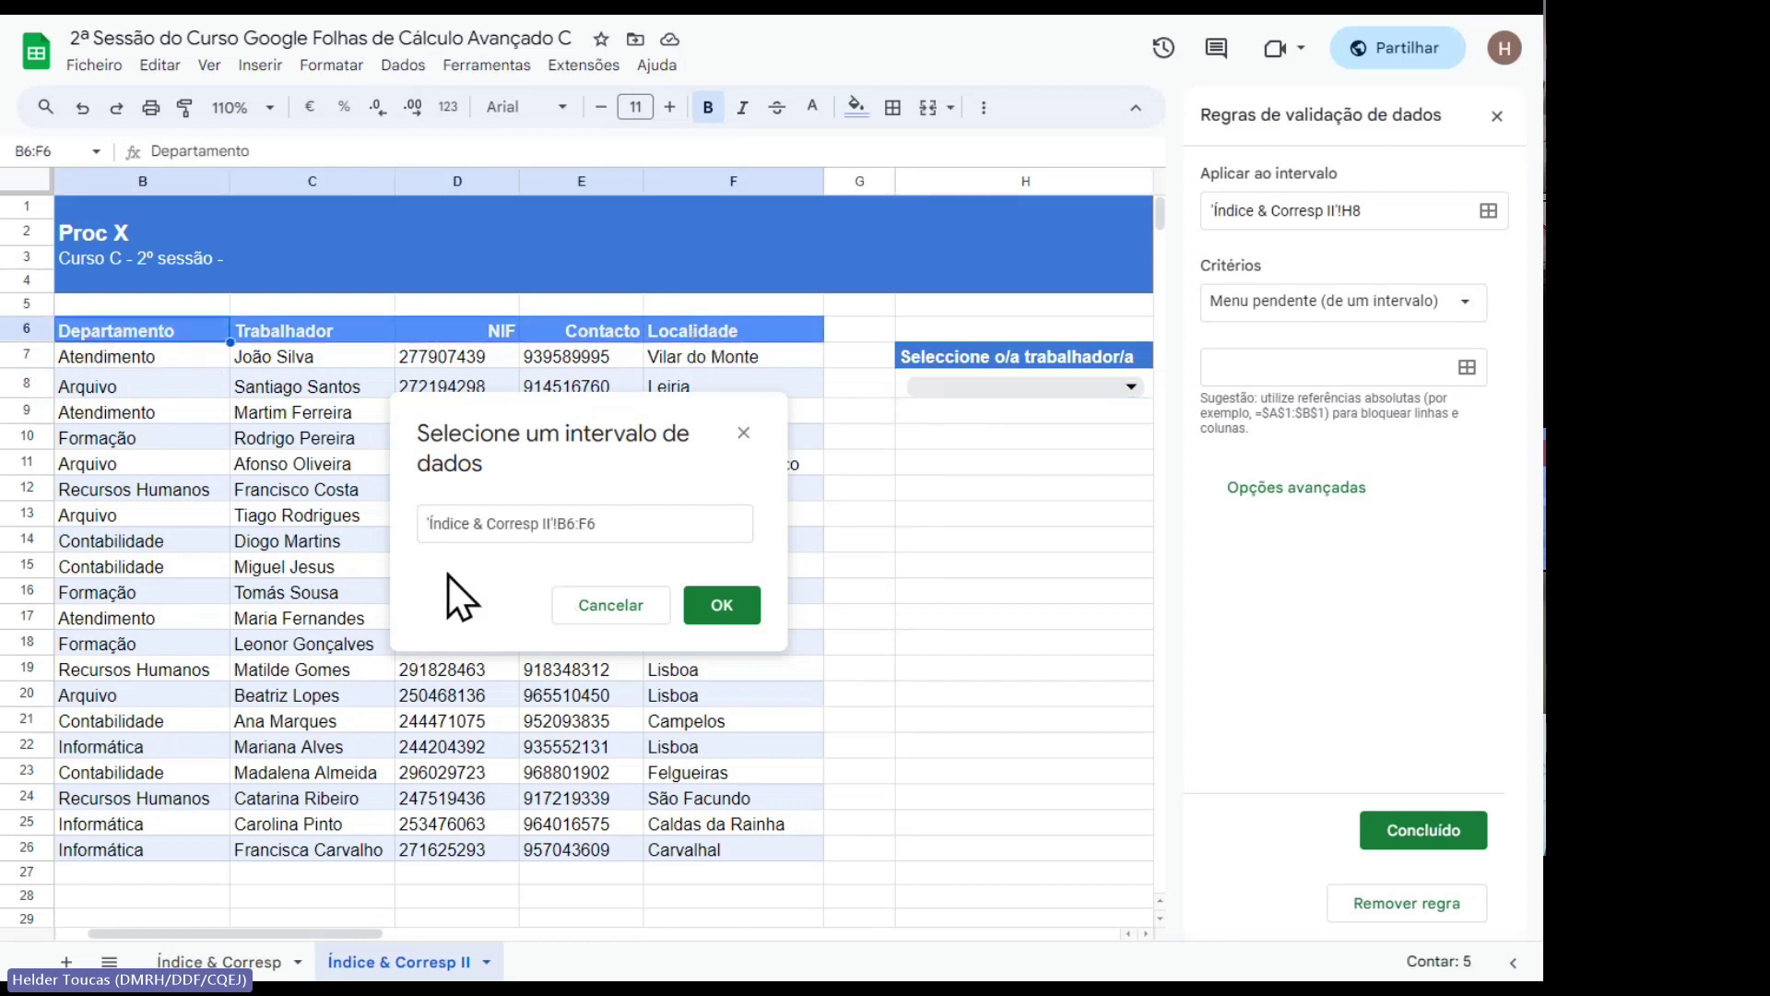
{"action": "left_click", "coordinate": [723, 605]}
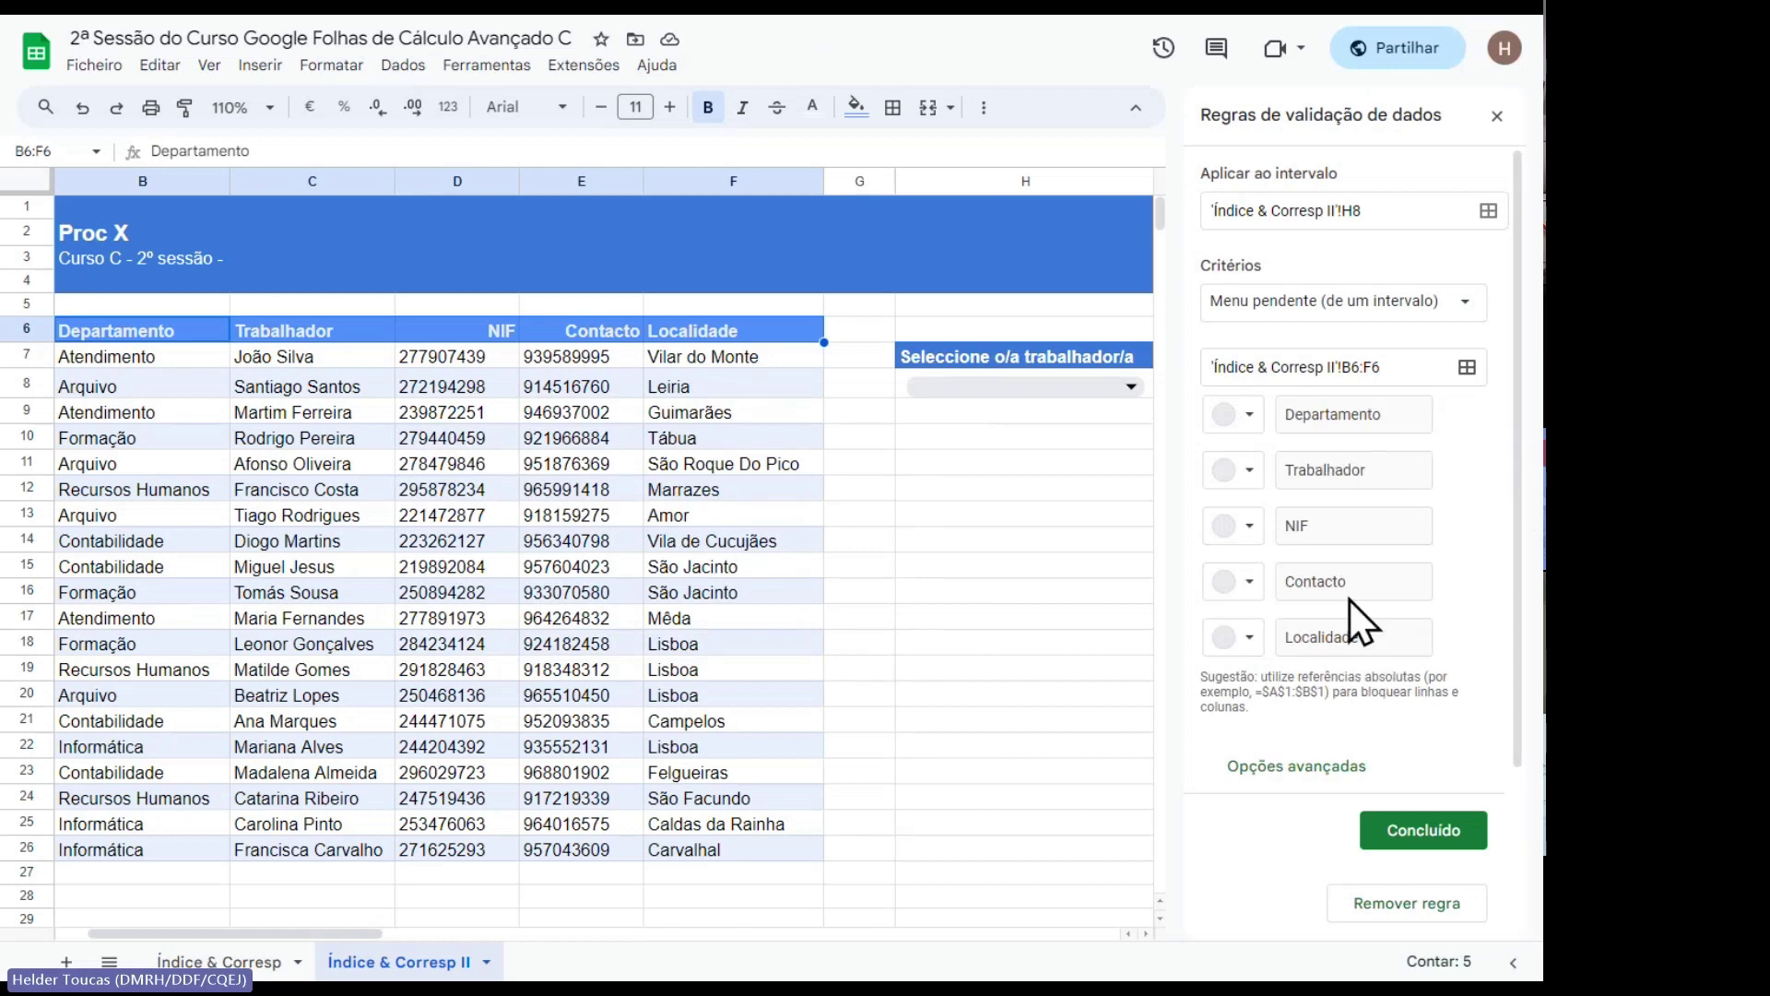
{"action": "left_click", "coordinate": [1402, 835]}
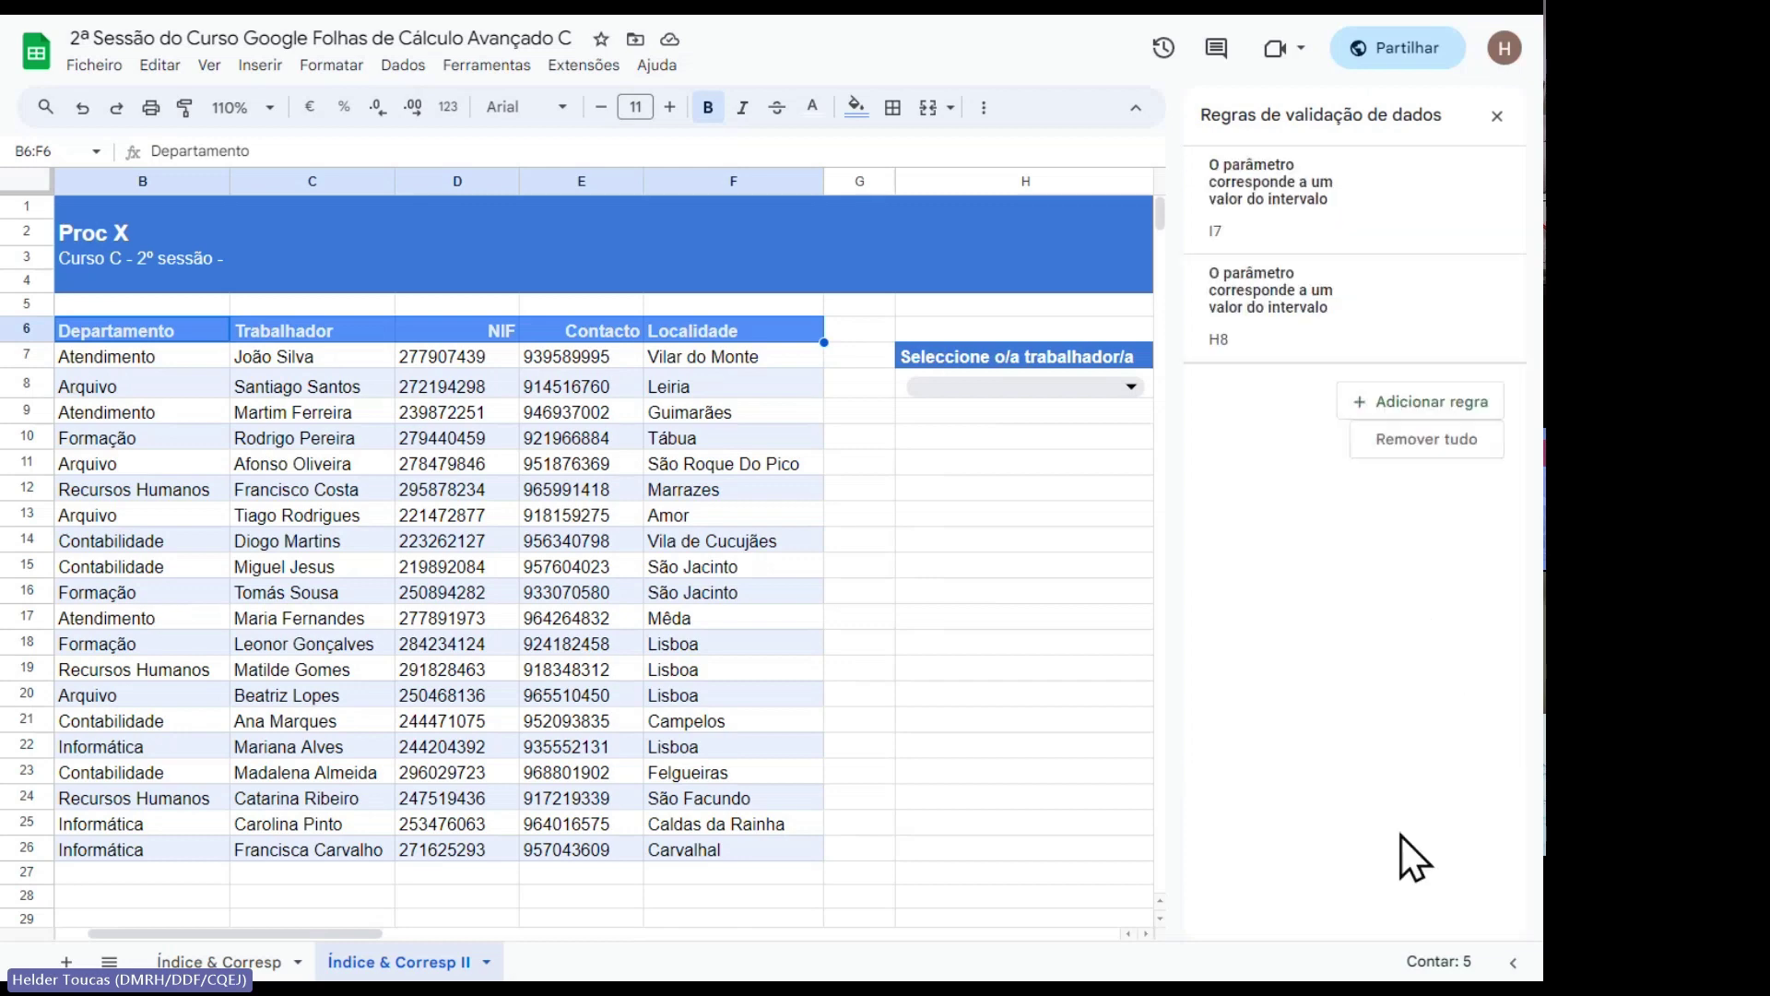
{"action": "left_click", "coordinate": [1497, 116]}
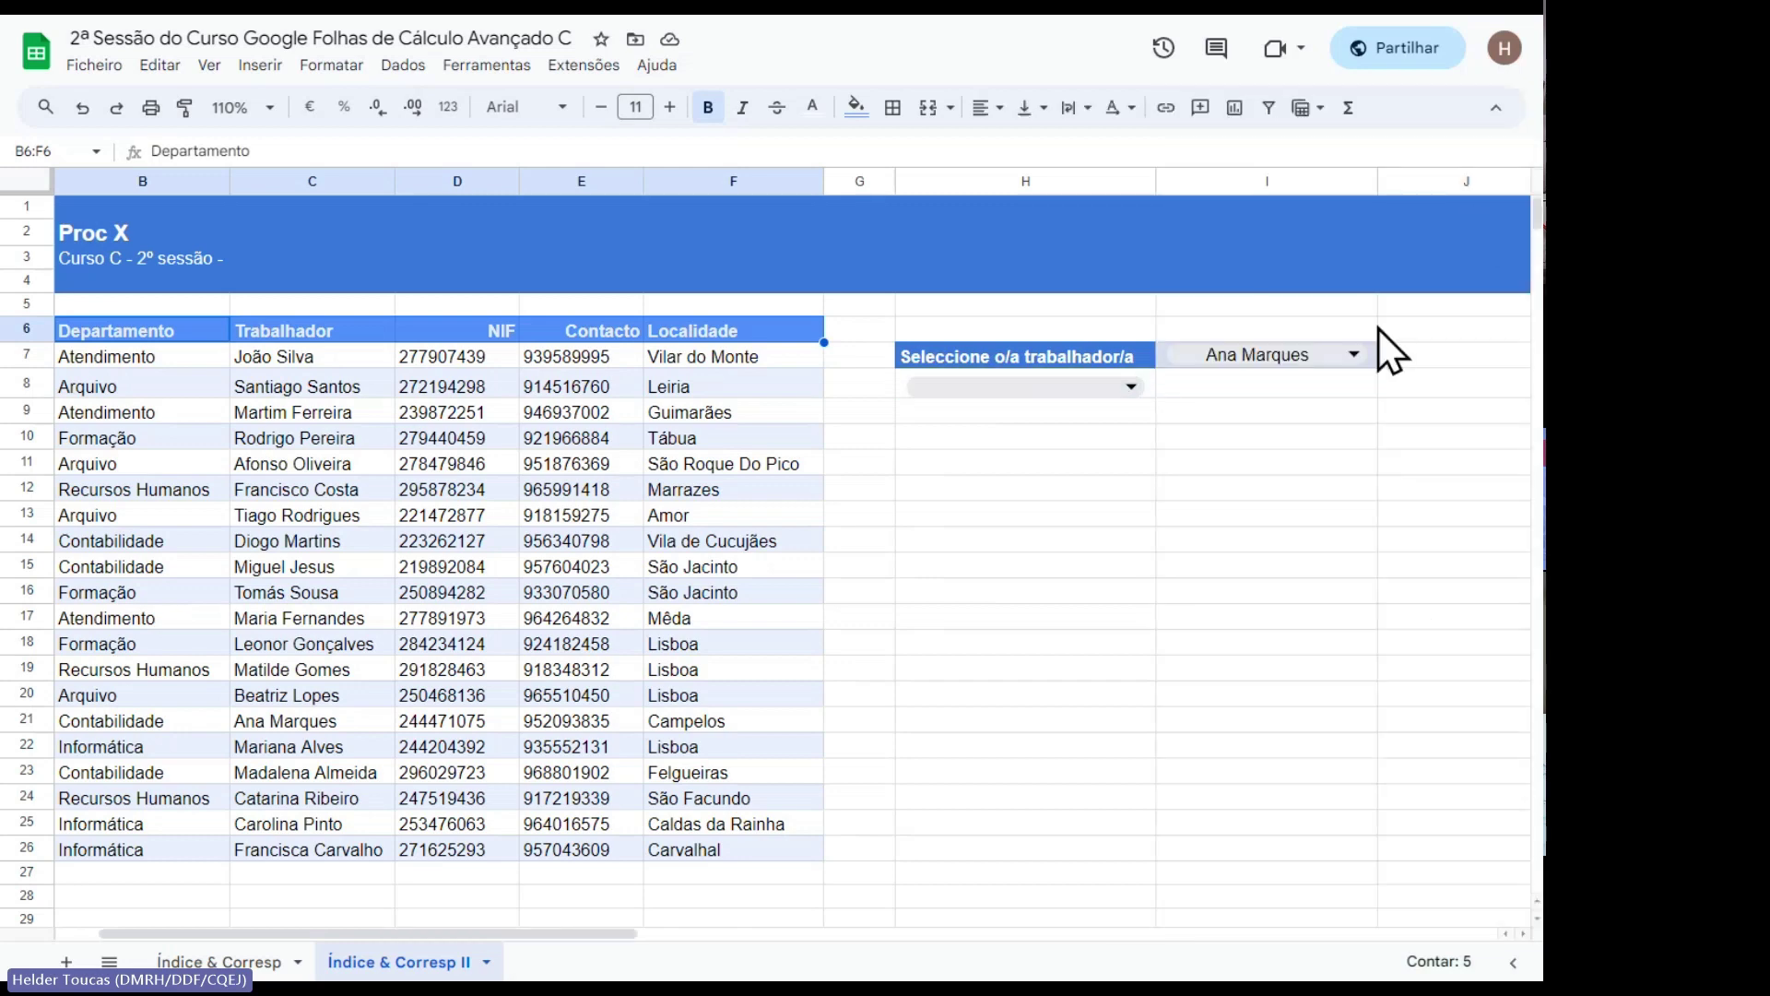
Choose Contacto in the H8 drop-down and make row 8 slightly taller.
{"action": "left_click", "coordinate": [1134, 389]}
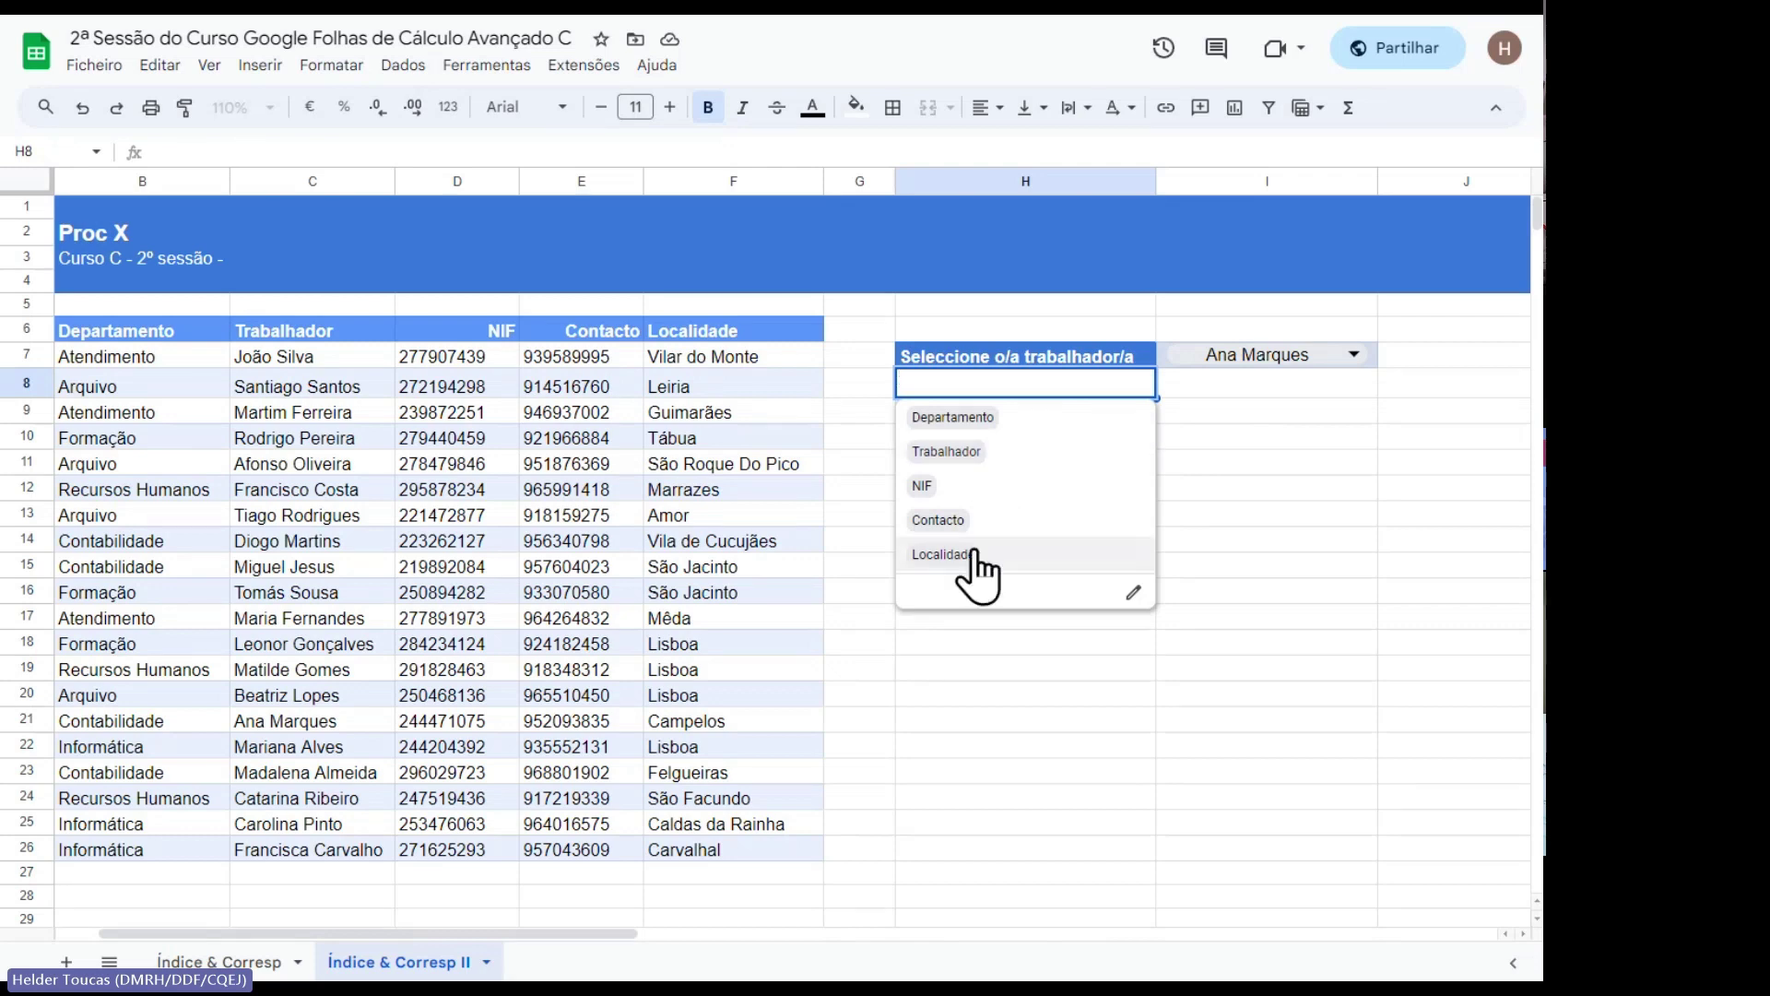
{"action": "left_click", "coordinate": [959, 522]}
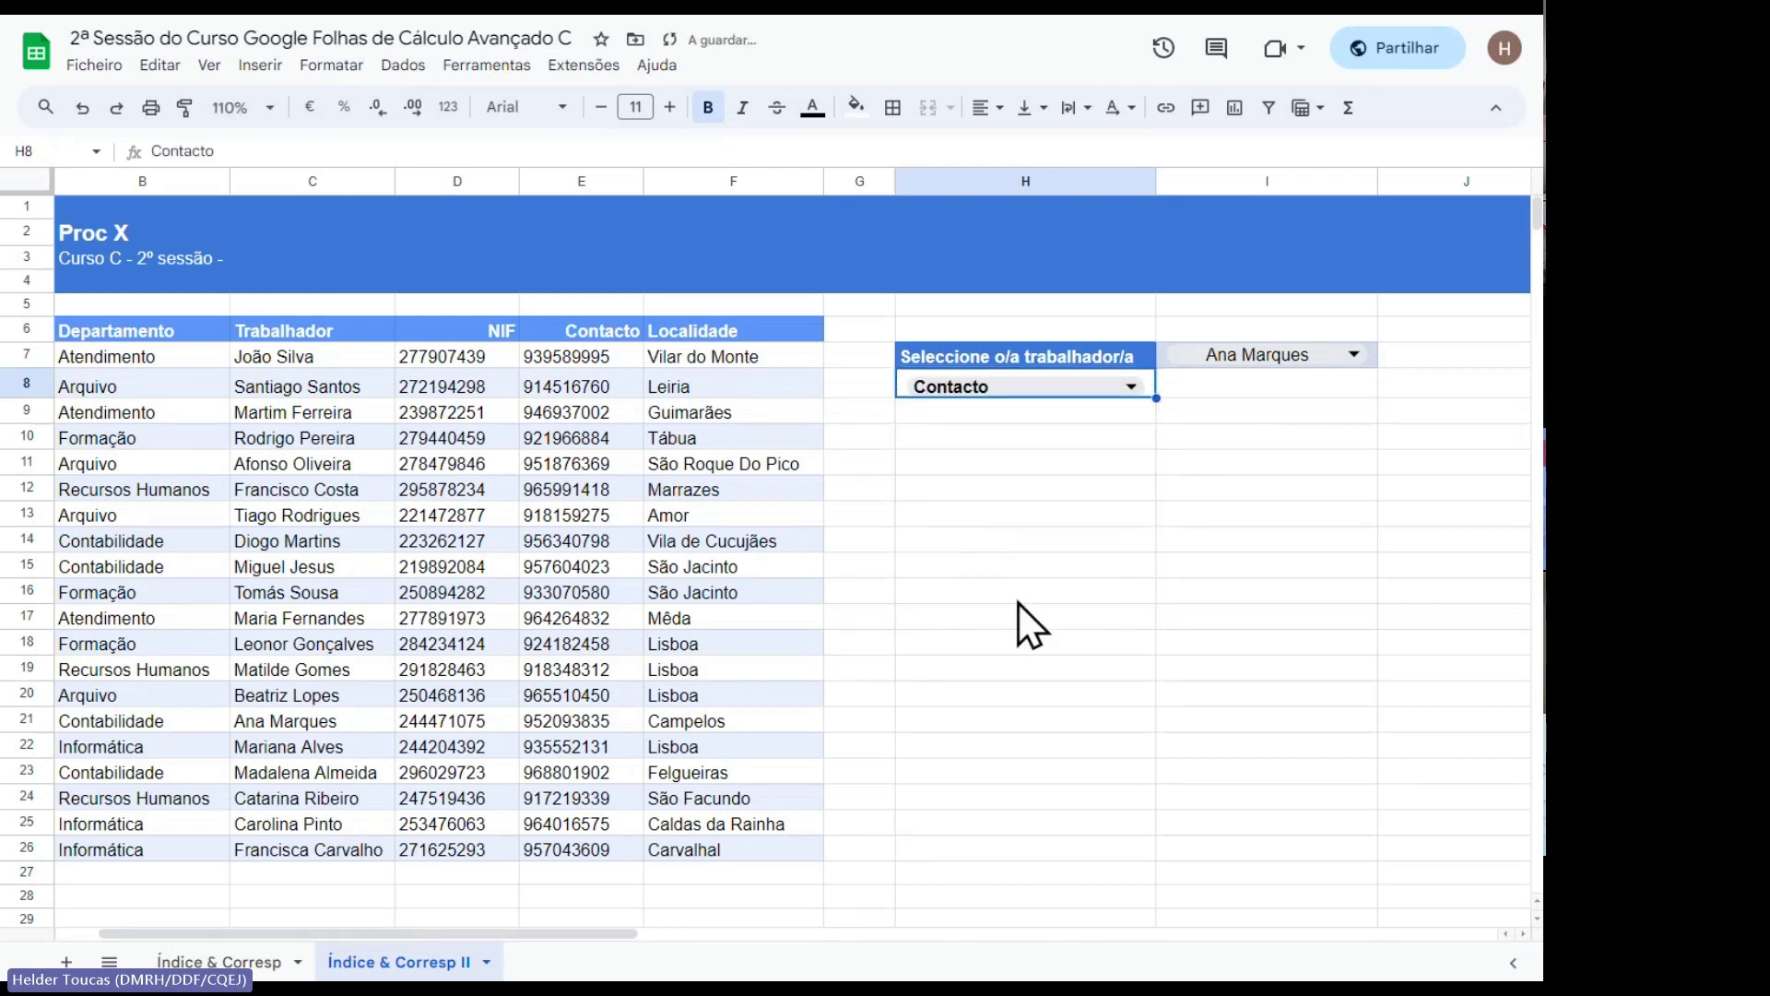
{"action": "left_click", "coordinate": [1236, 458]}
{"action": "left_click_drag", "start_coordinate": [19, 398], "coordinate": [19, 403]}
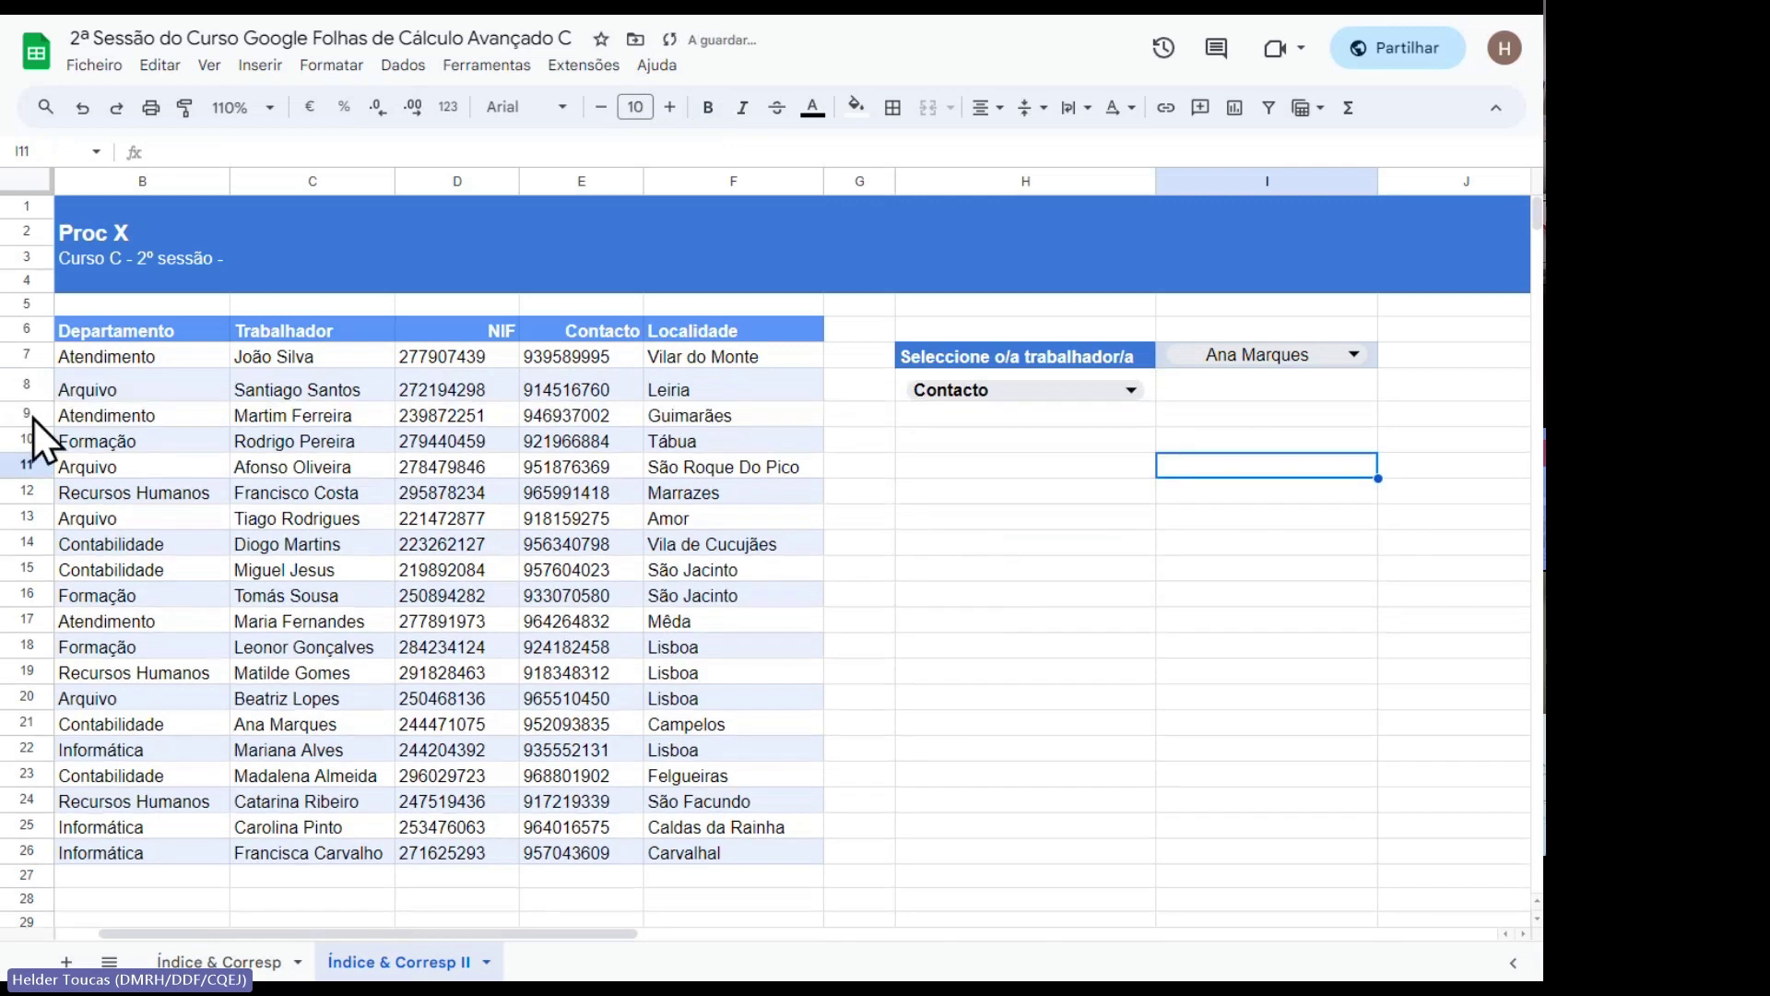
{"action": "left_click", "coordinate": [1374, 362]}
{"action": "left_click", "coordinate": [1131, 387]}
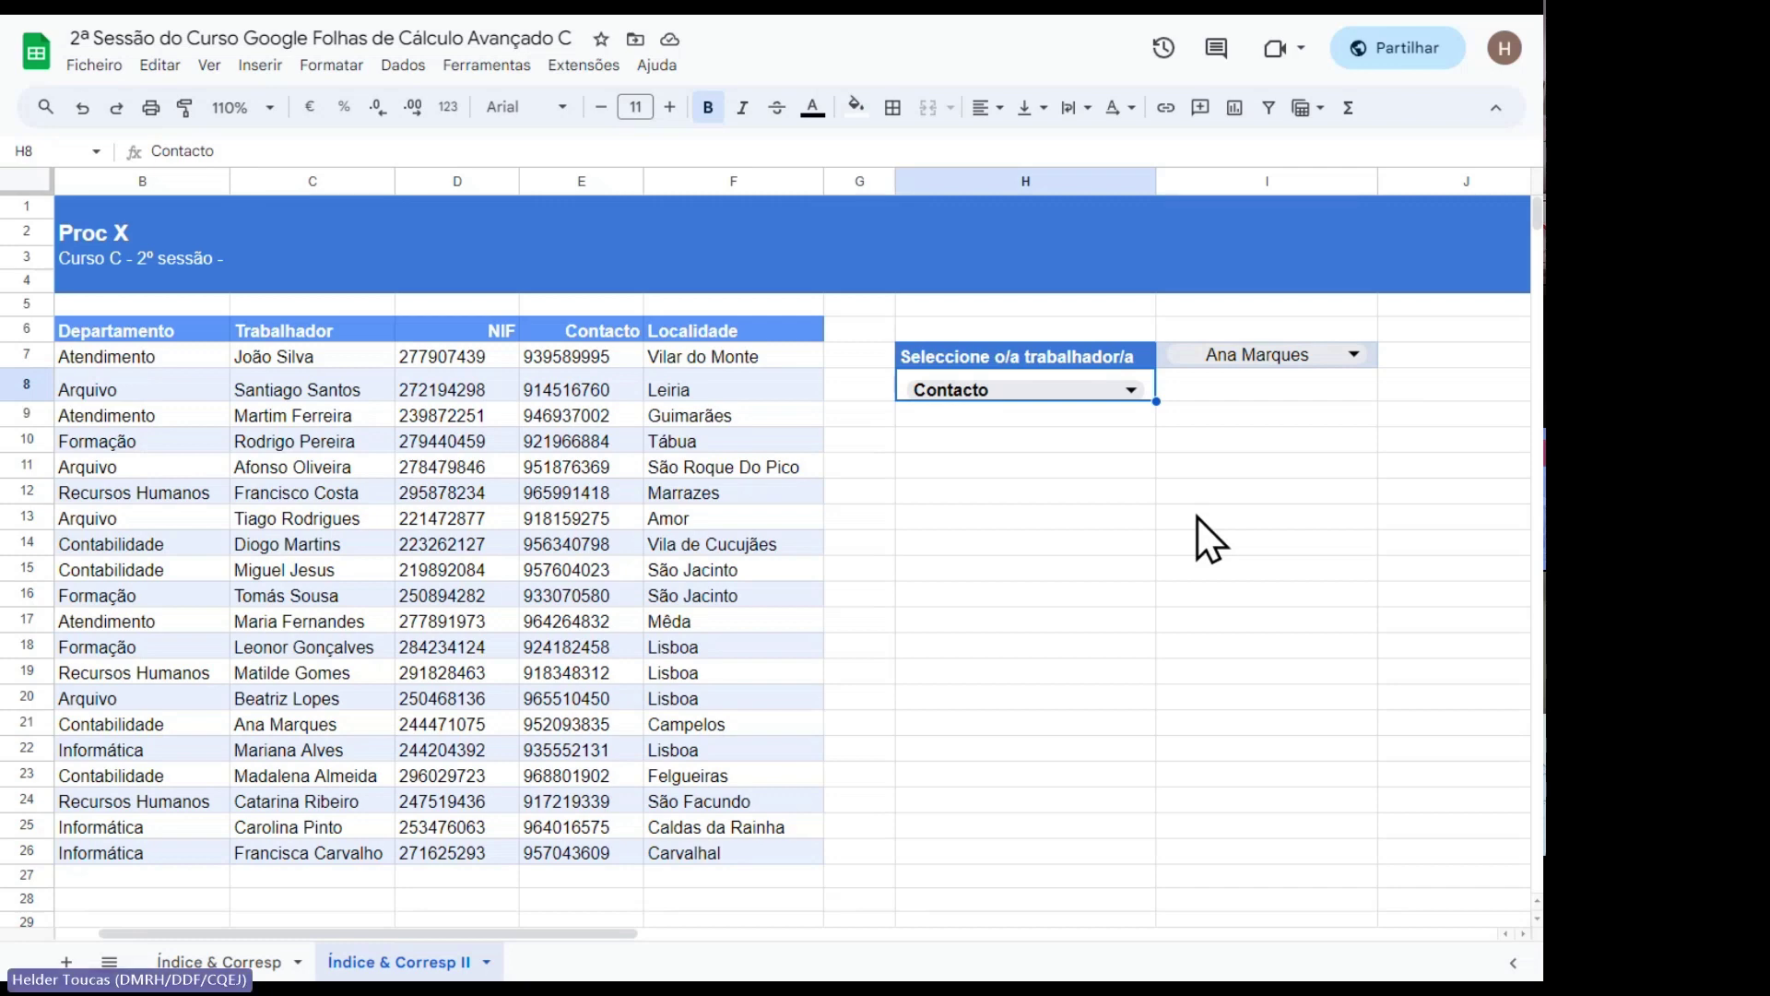
{"action": "left_click", "coordinate": [1274, 388]}
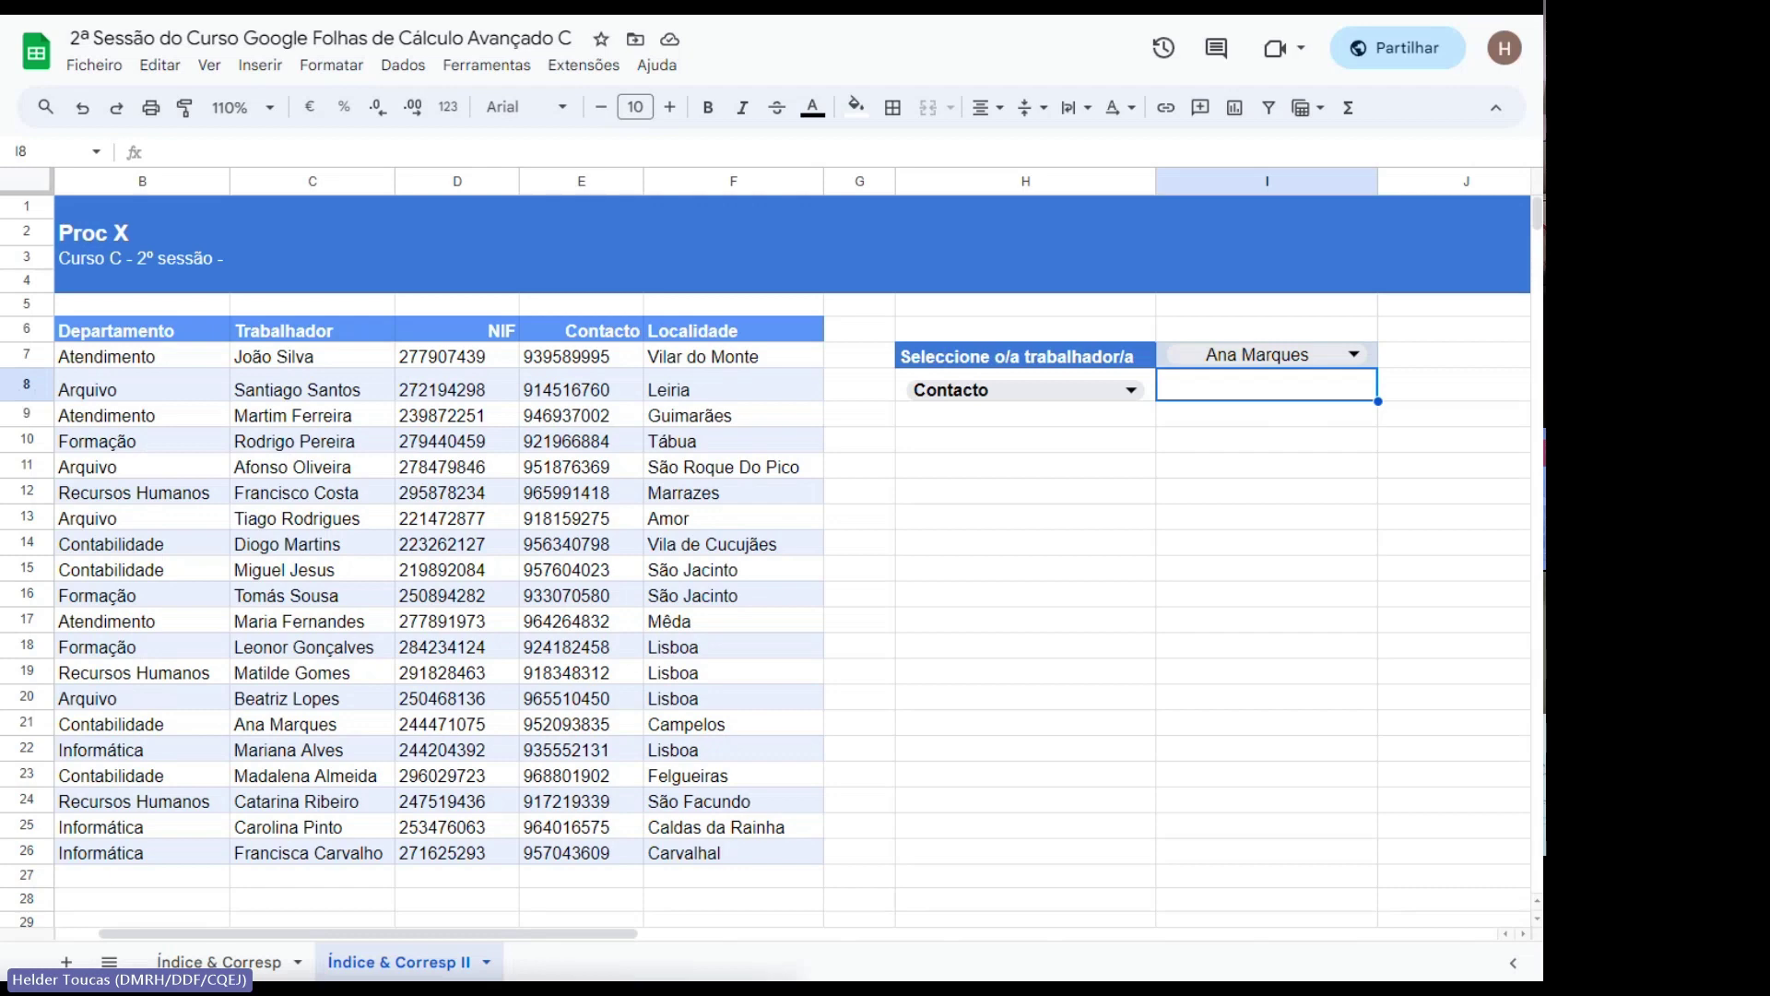
Enter the text PROCX in both H12 and I12 below the drop-downs.
{"action": "left_click", "coordinate": [1025, 490]}
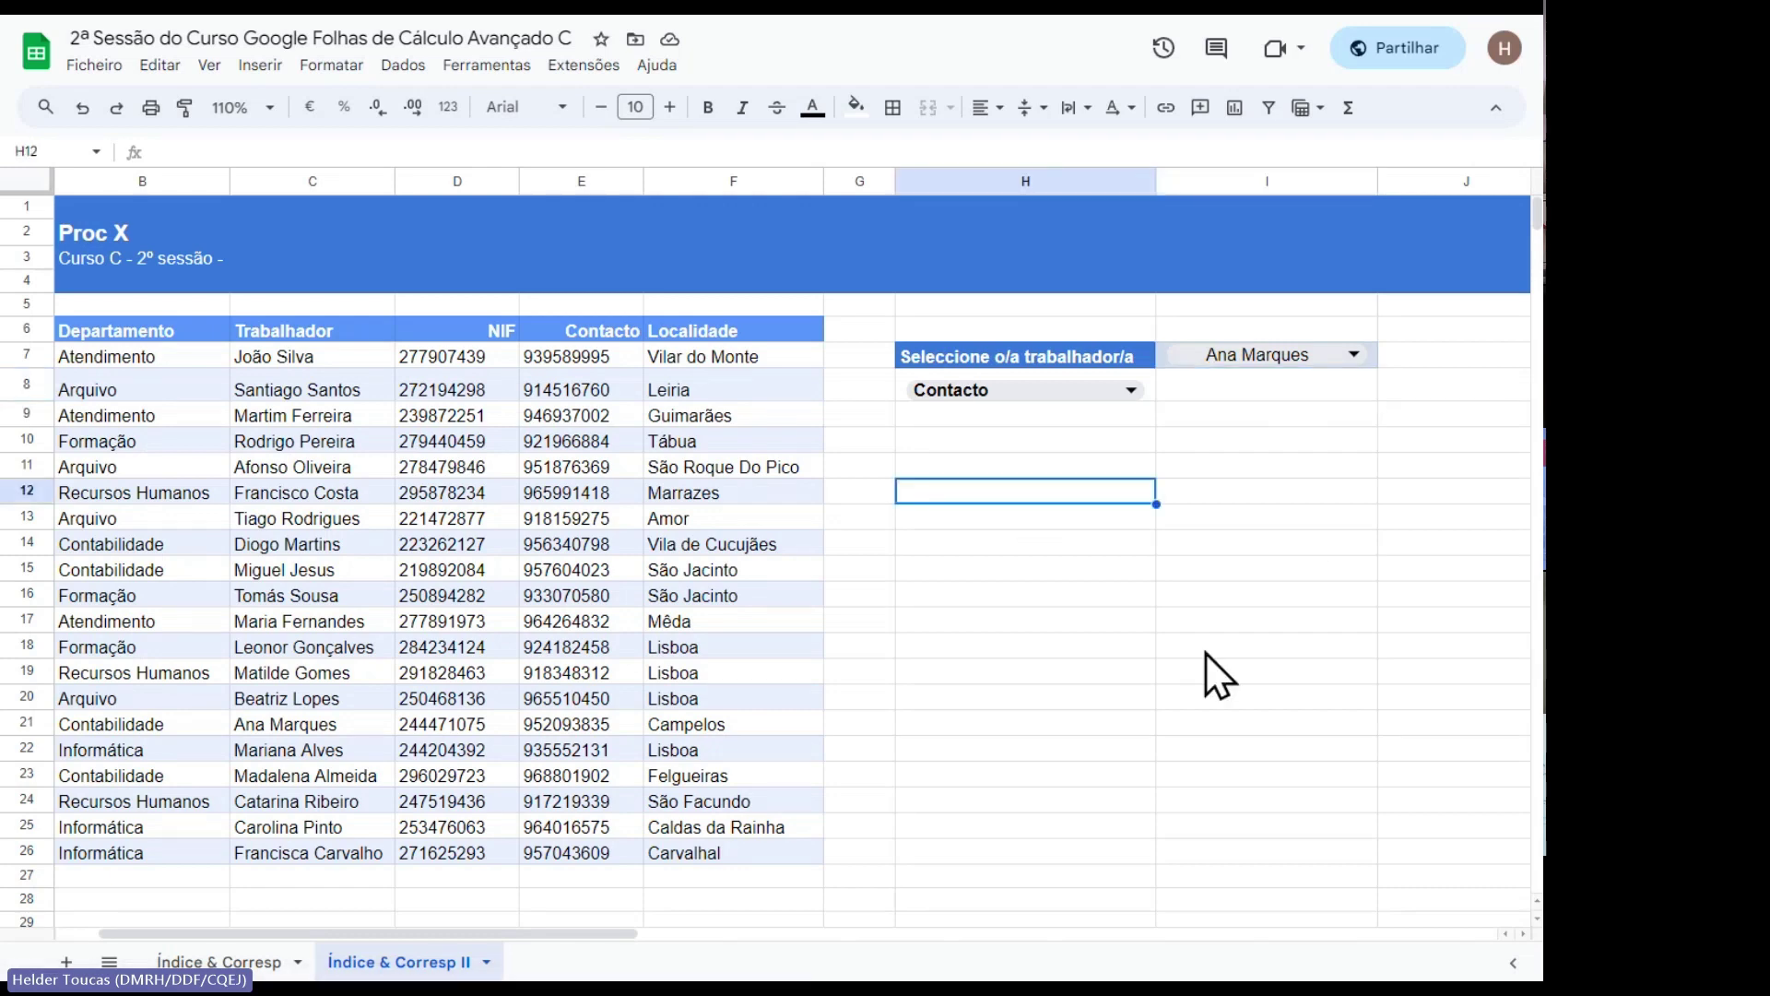
{"action": "type", "text": "PROCX"}
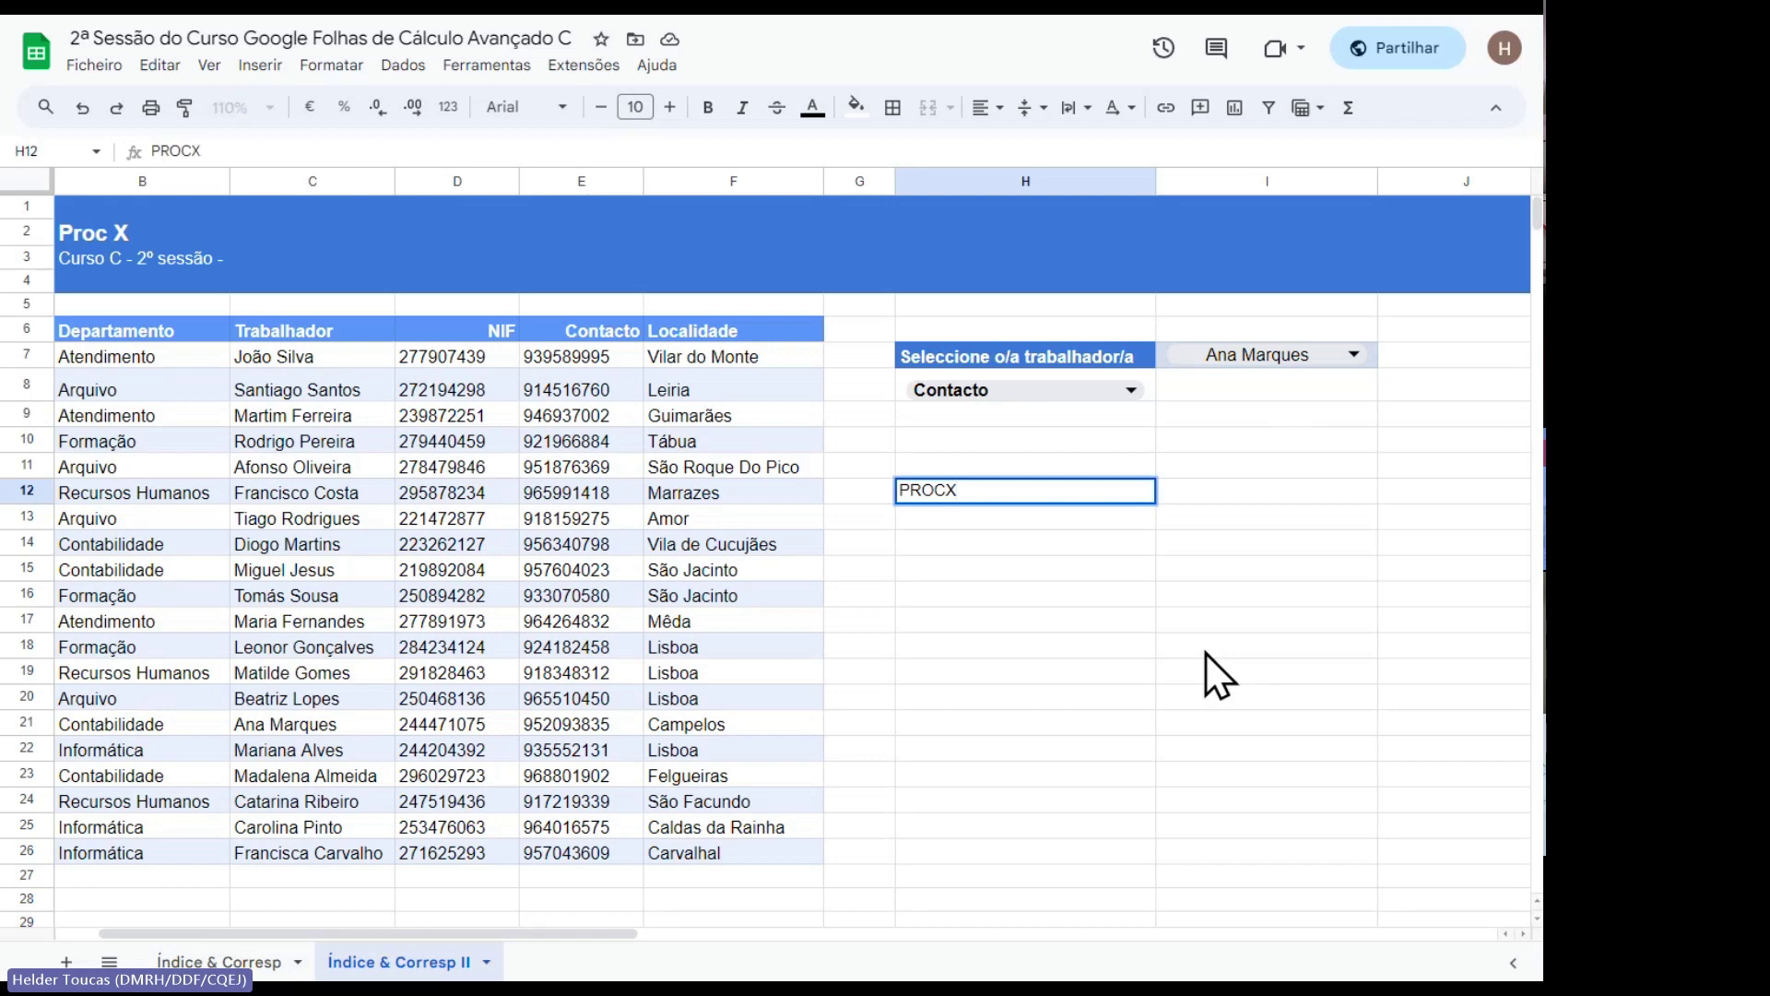
{"action": "key", "text": "Tab"}
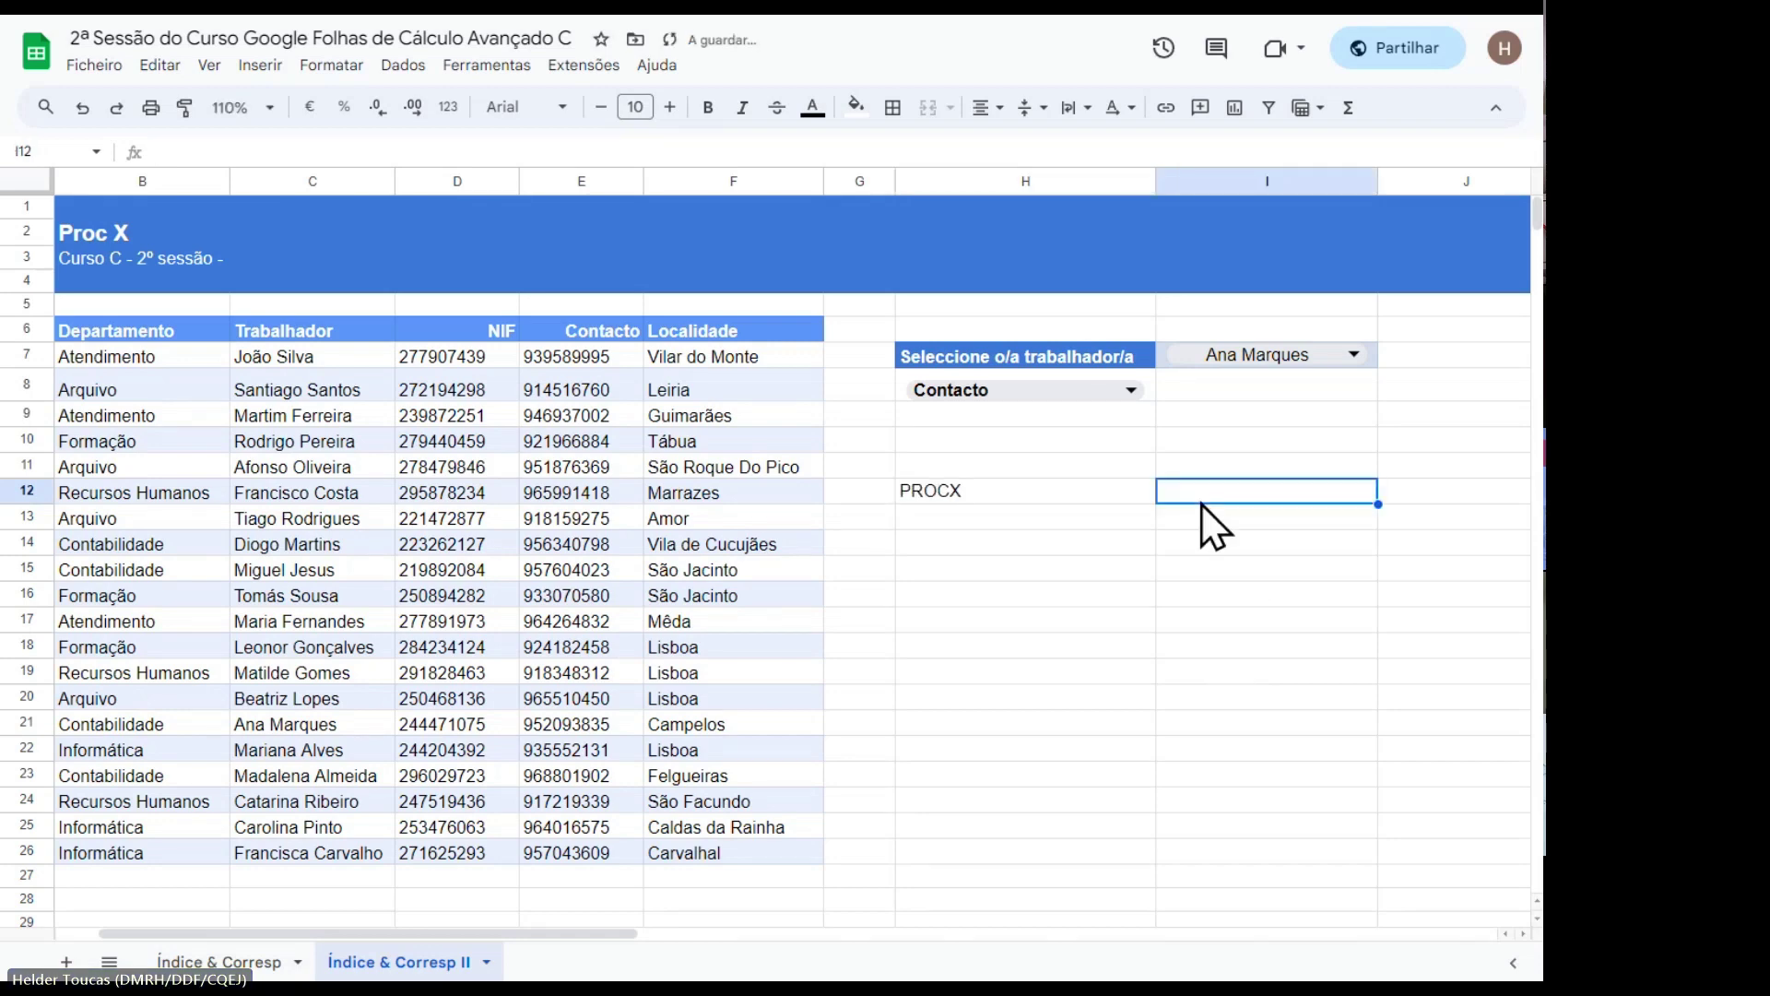
{"action": "type", "text": "PROCX"}
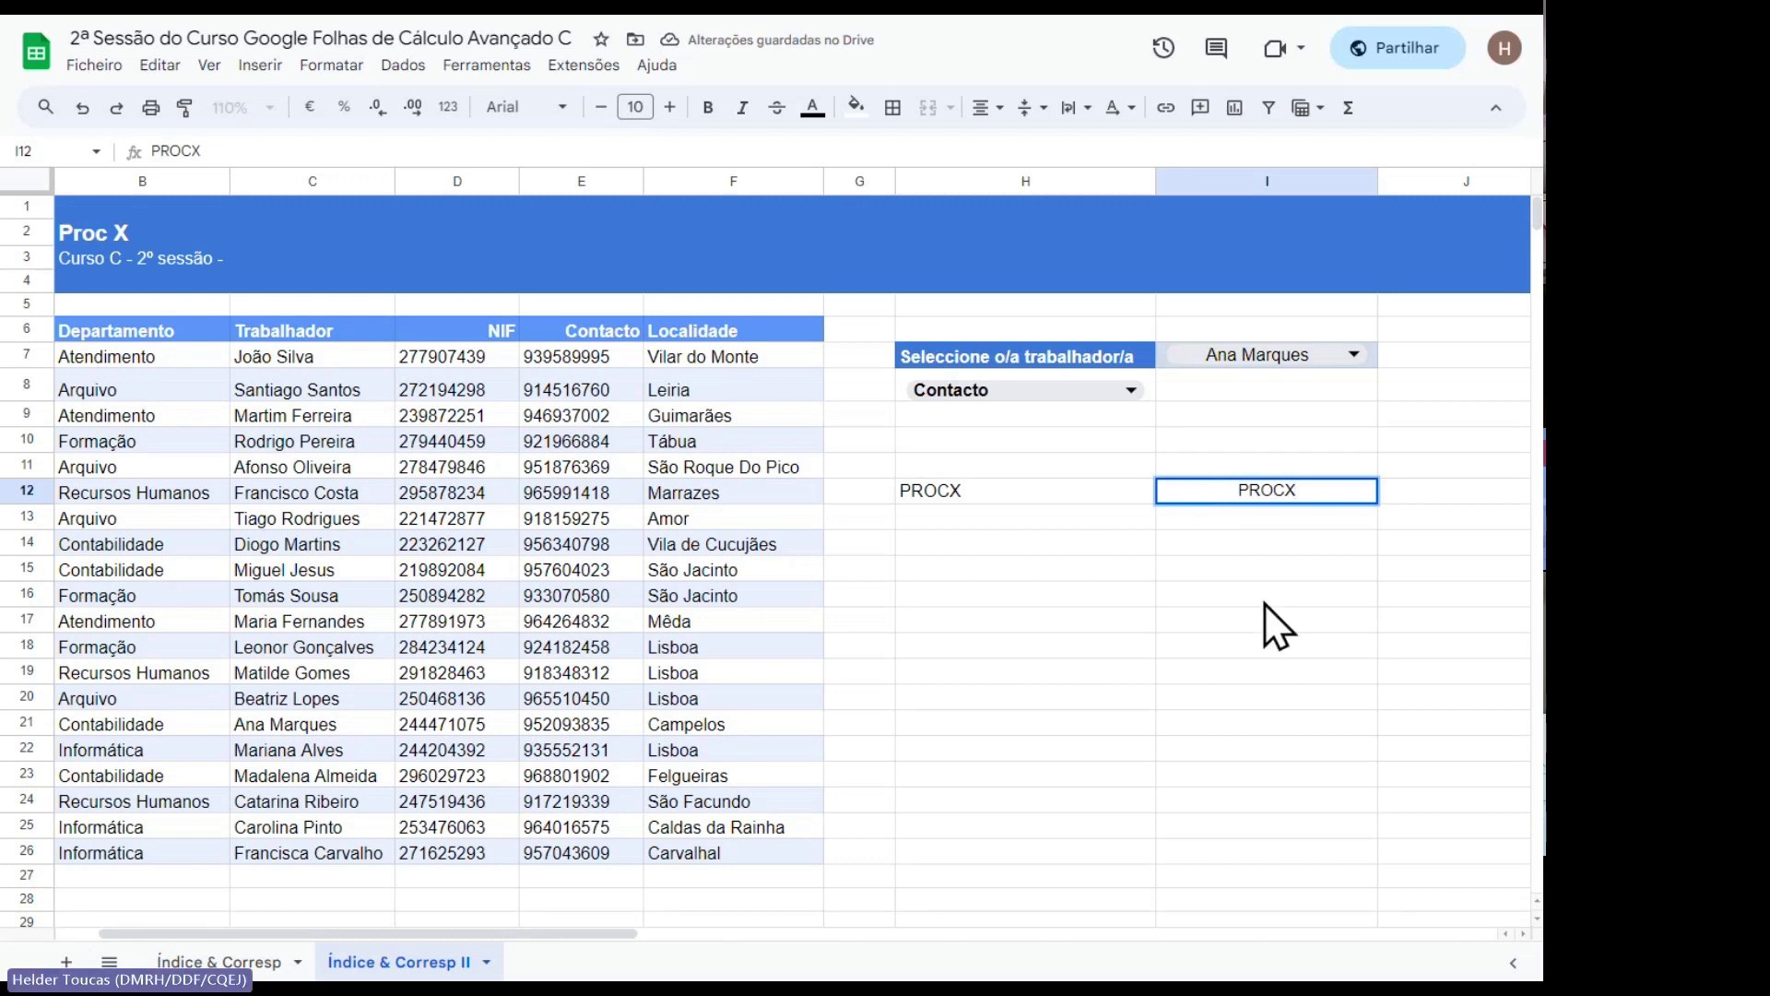
{"action": "left_click", "coordinate": [1110, 551]}
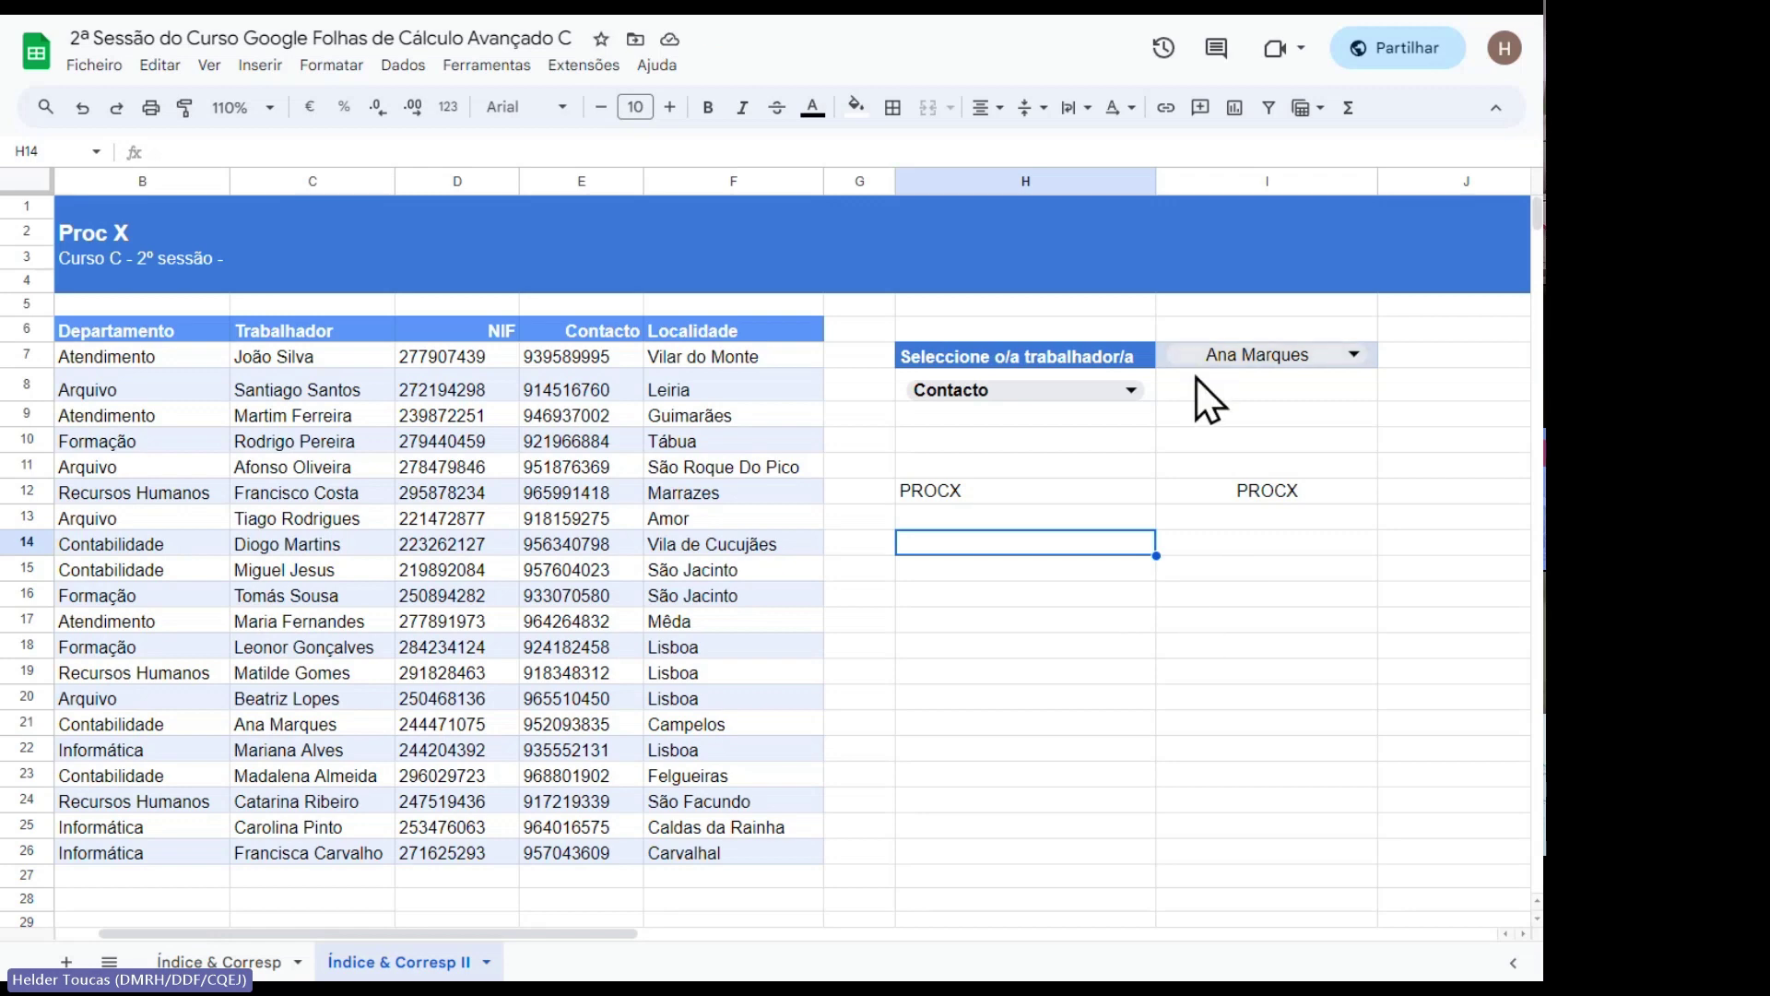
Examine how the field choice in H8 and worker choice in I7 relate to the Contacto column range E7:E26.
{"action": "left_click_drag", "start_coordinate": [1219, 391], "coordinate": [1120, 394]}
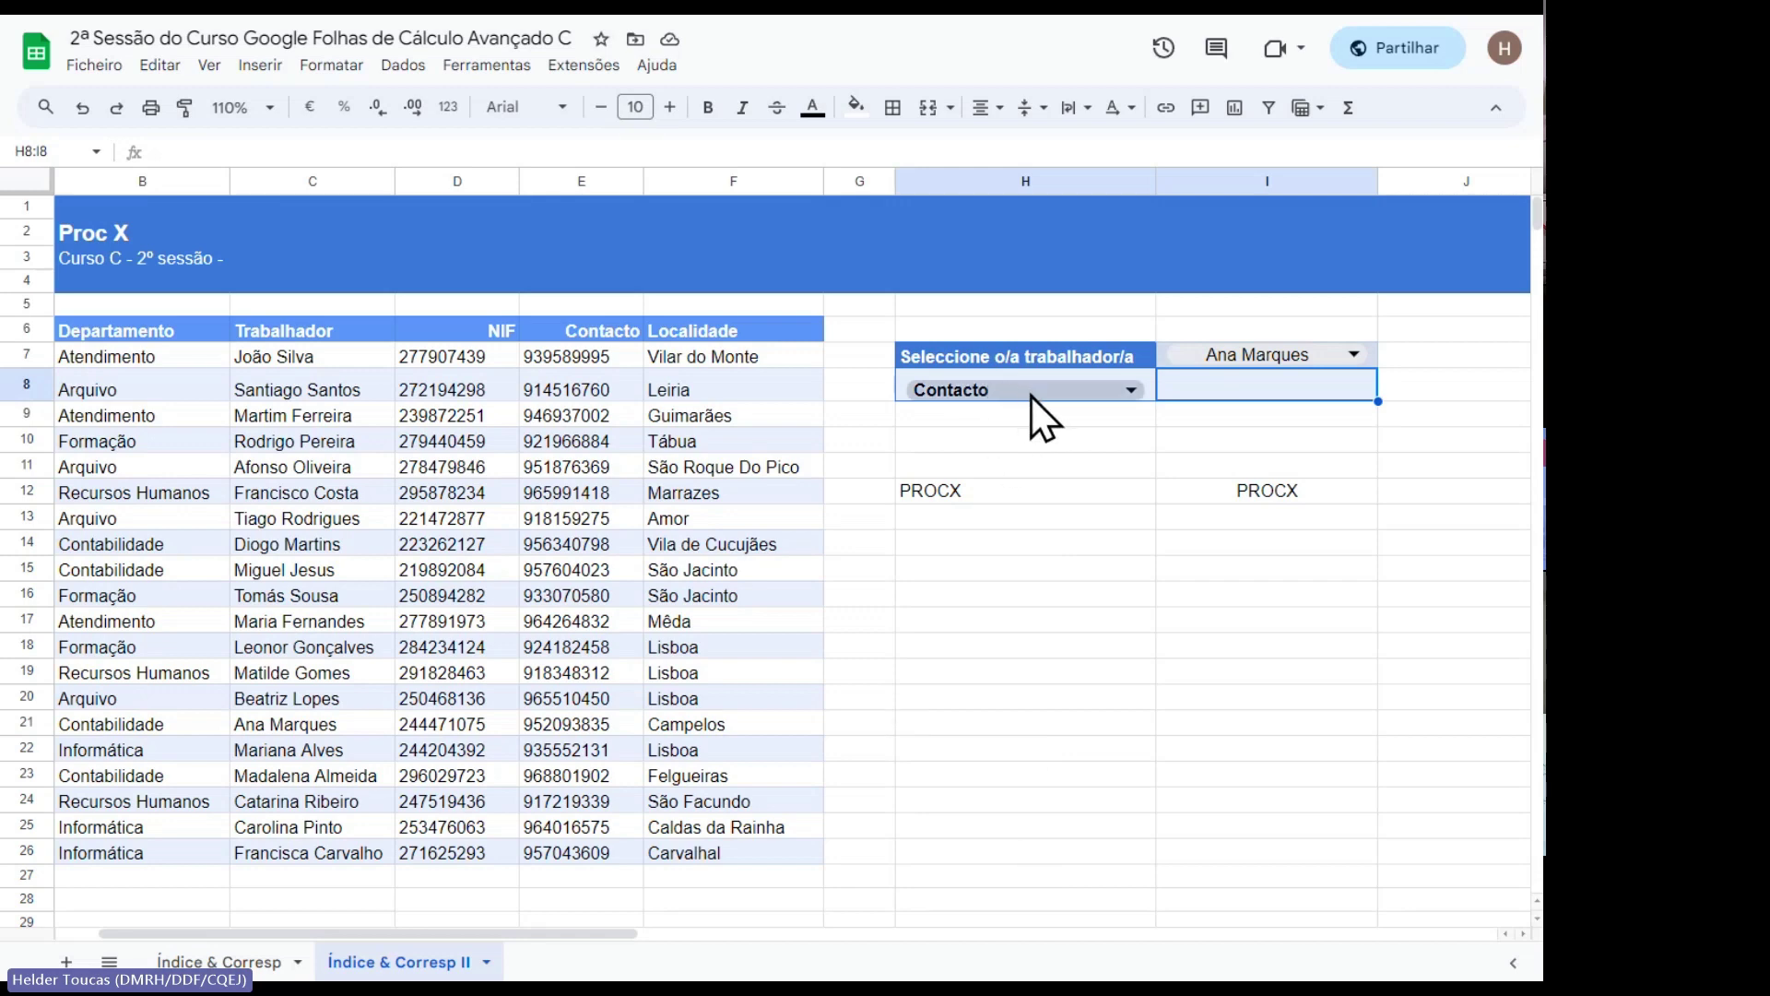
{"action": "left_click_drag", "start_coordinate": [590, 359], "coordinate": [564, 850]}
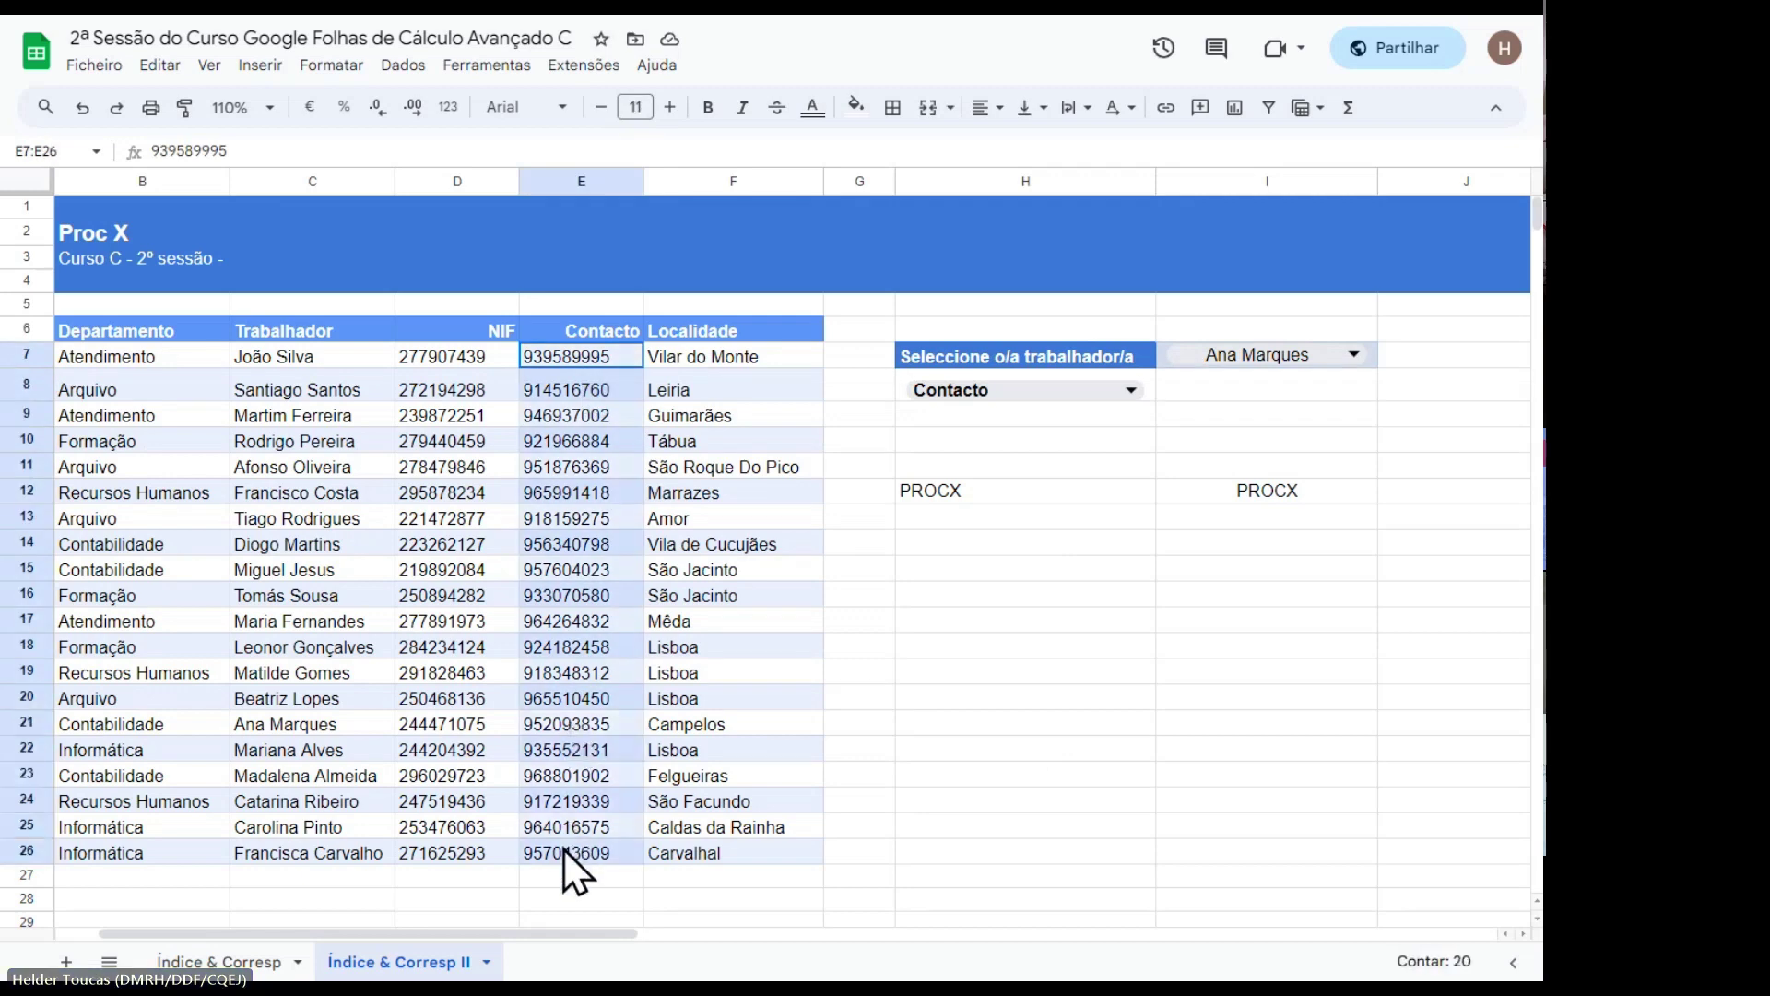
{"action": "left_click", "coordinate": [1374, 360]}
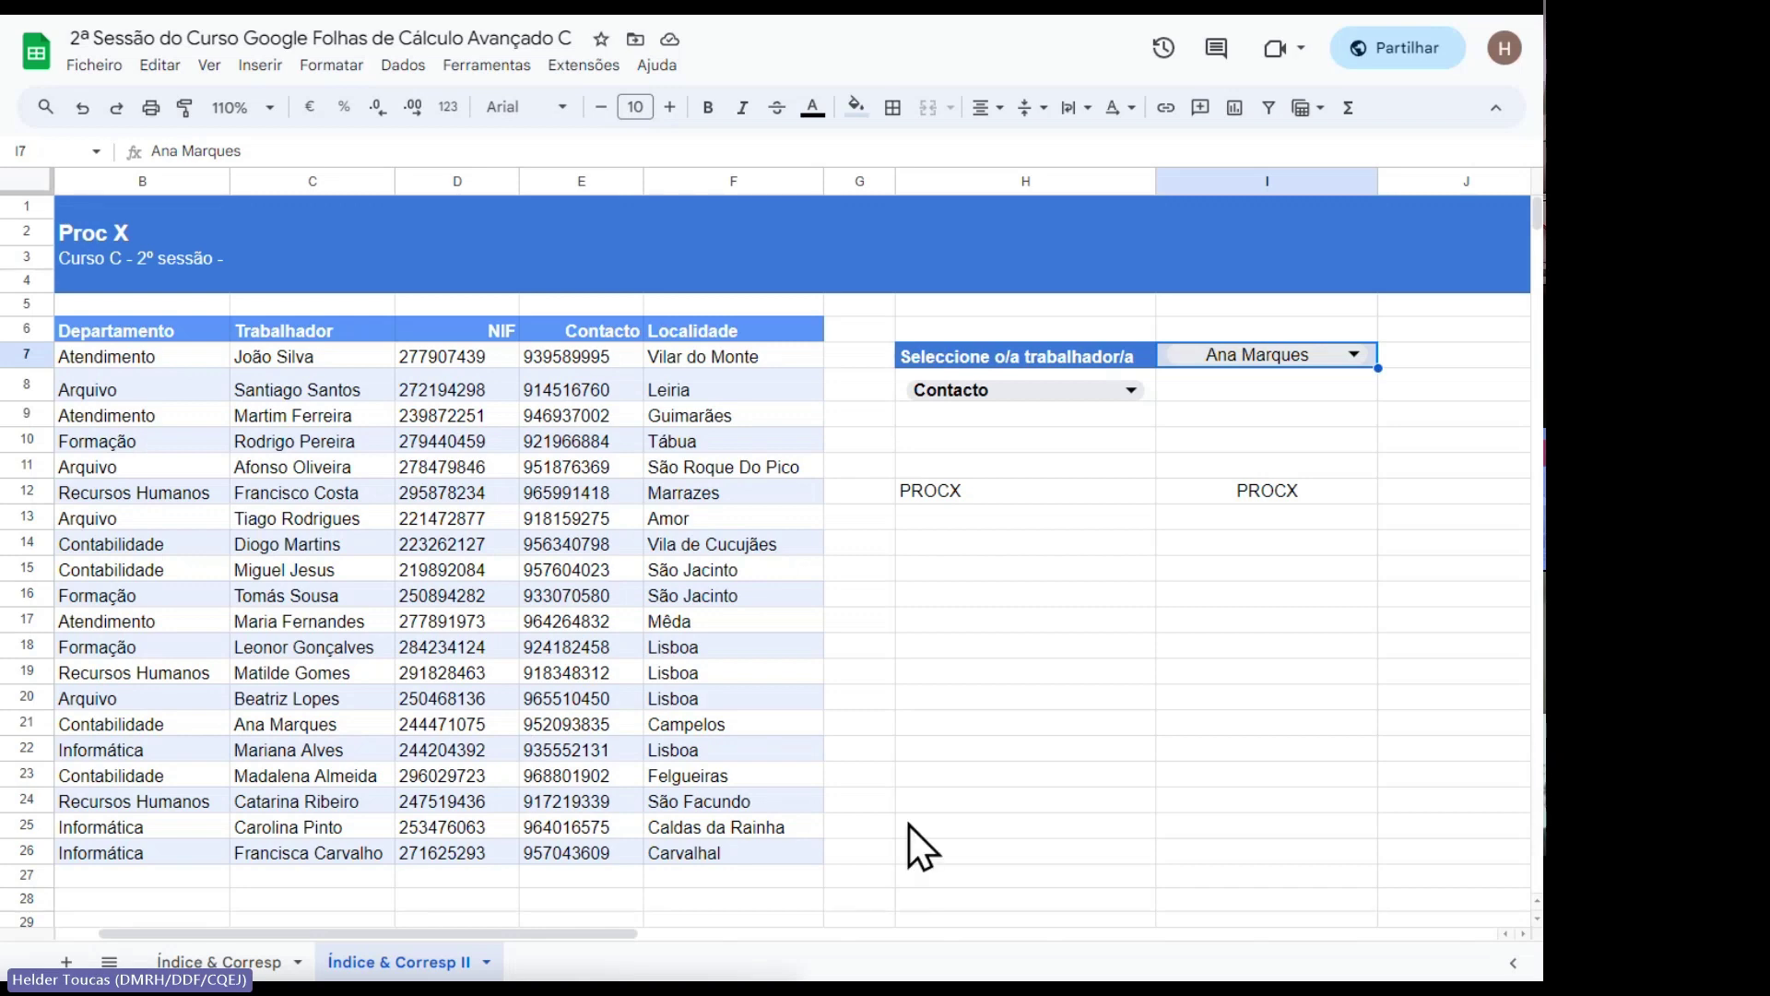
{"action": "left_click", "coordinate": [1245, 518]}
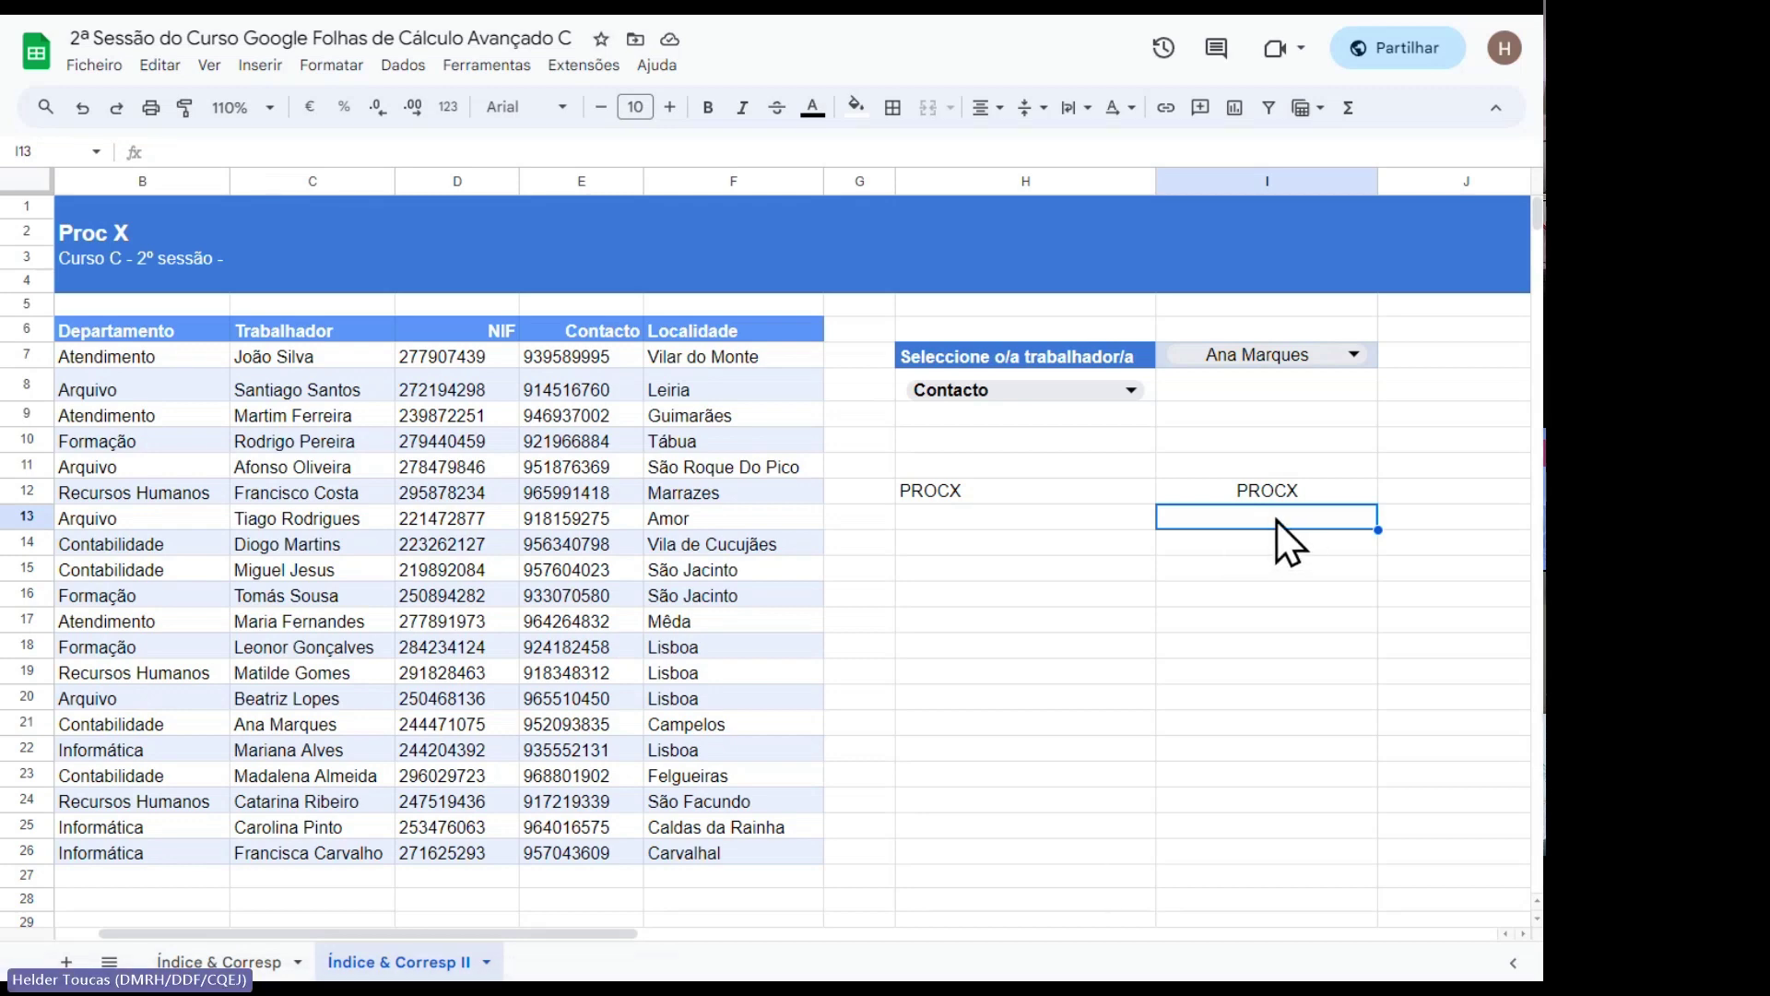
Start a PROCX formula in I13 with the selected worker's cell $I$7 as the absolute search key.
{"action": "double_click", "coordinate": [1179, 517]}
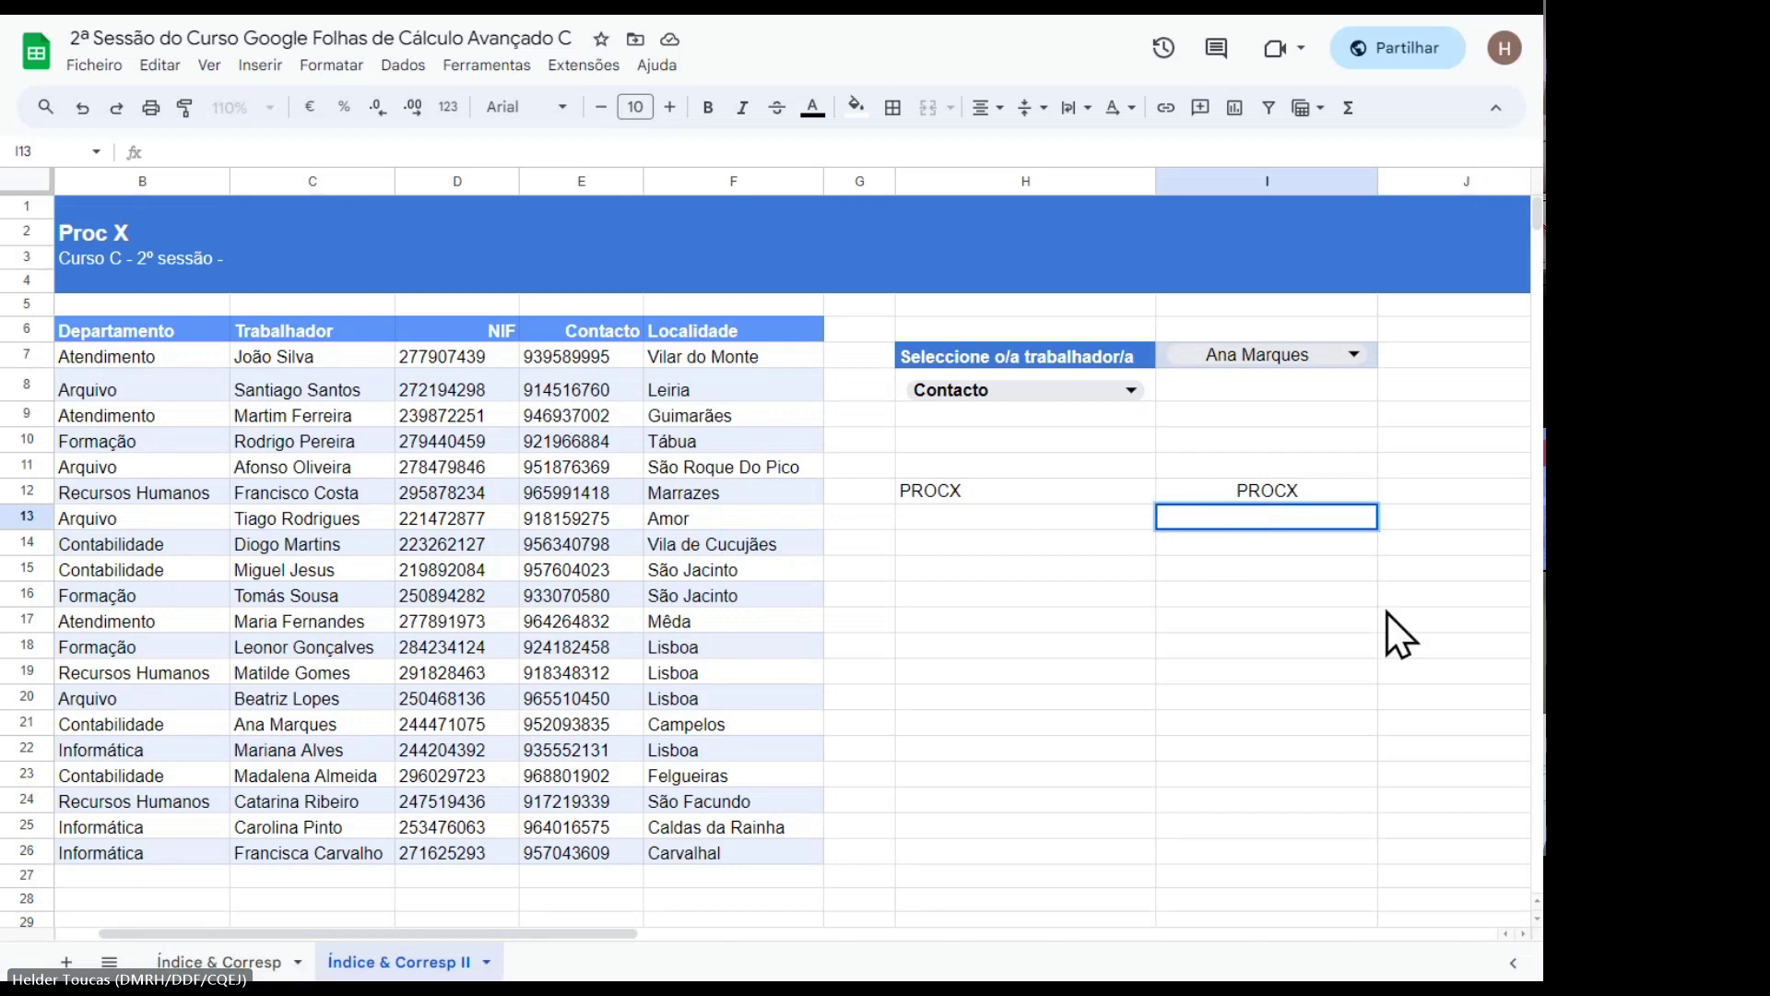
{"action": "type", "text": "="}
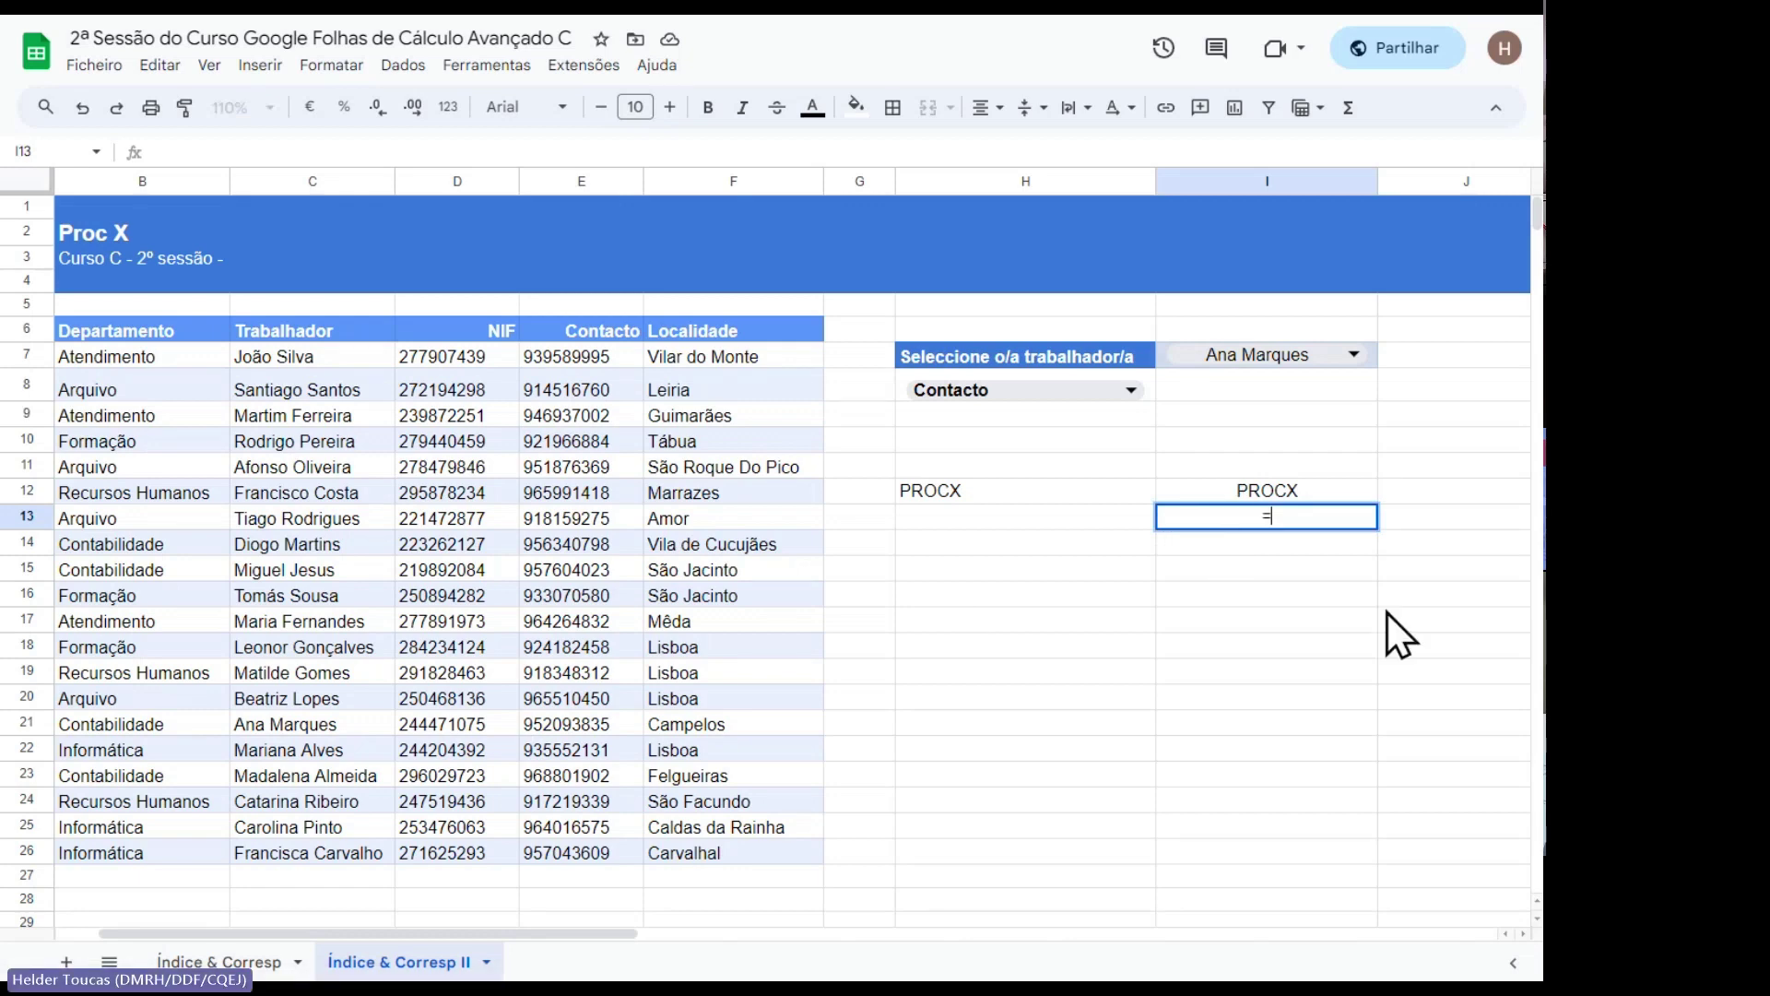
{"action": "type", "text": " PROCX("}
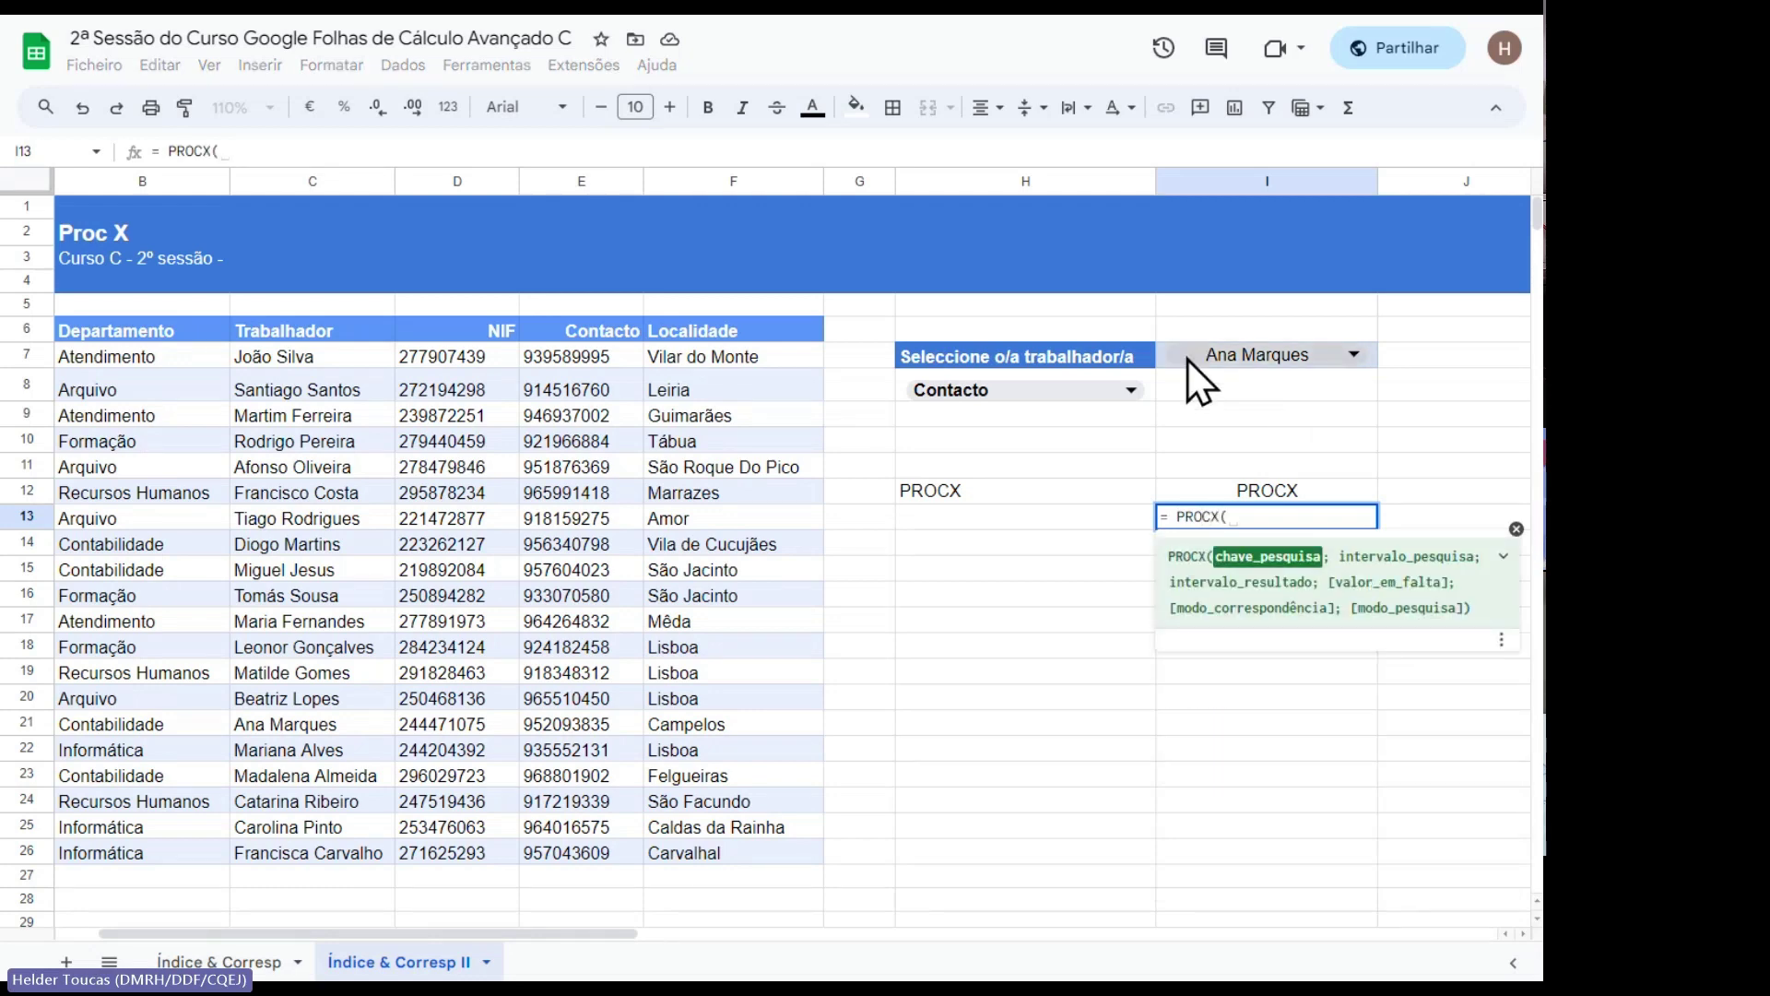
{"action": "left_click", "coordinate": [1164, 363]}
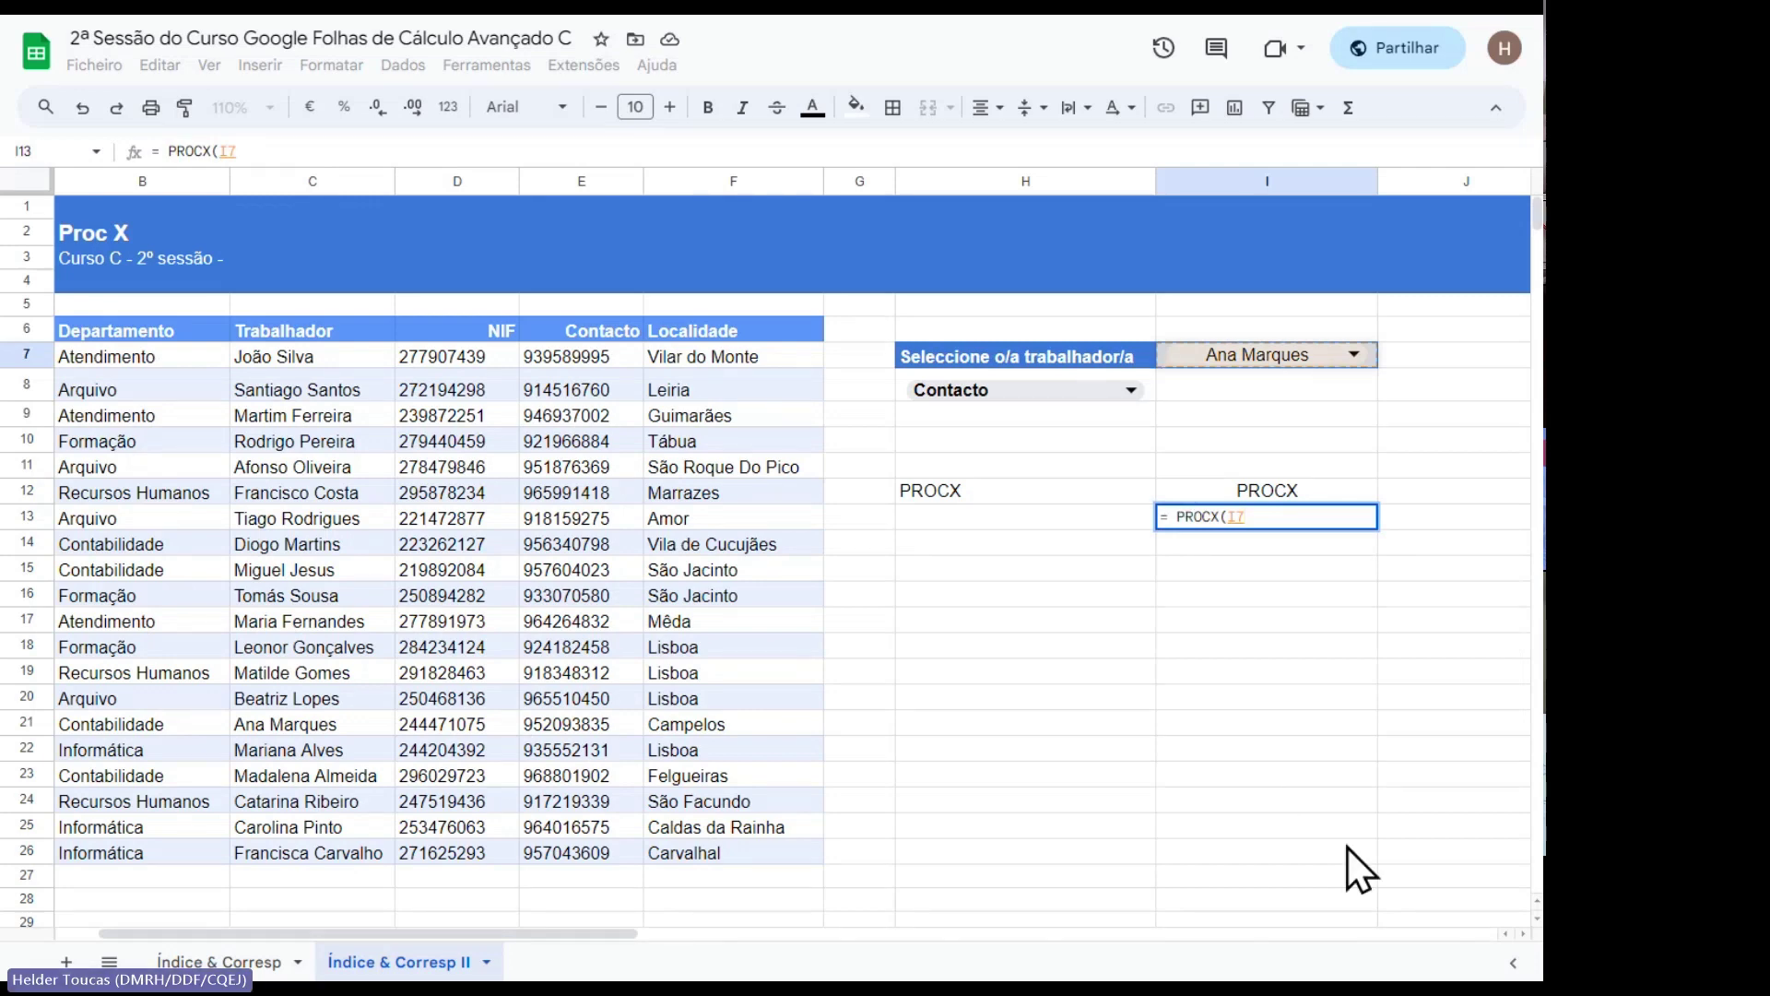
{"action": "key", "text": "F4"}
{"action": "type", "text": ";"}
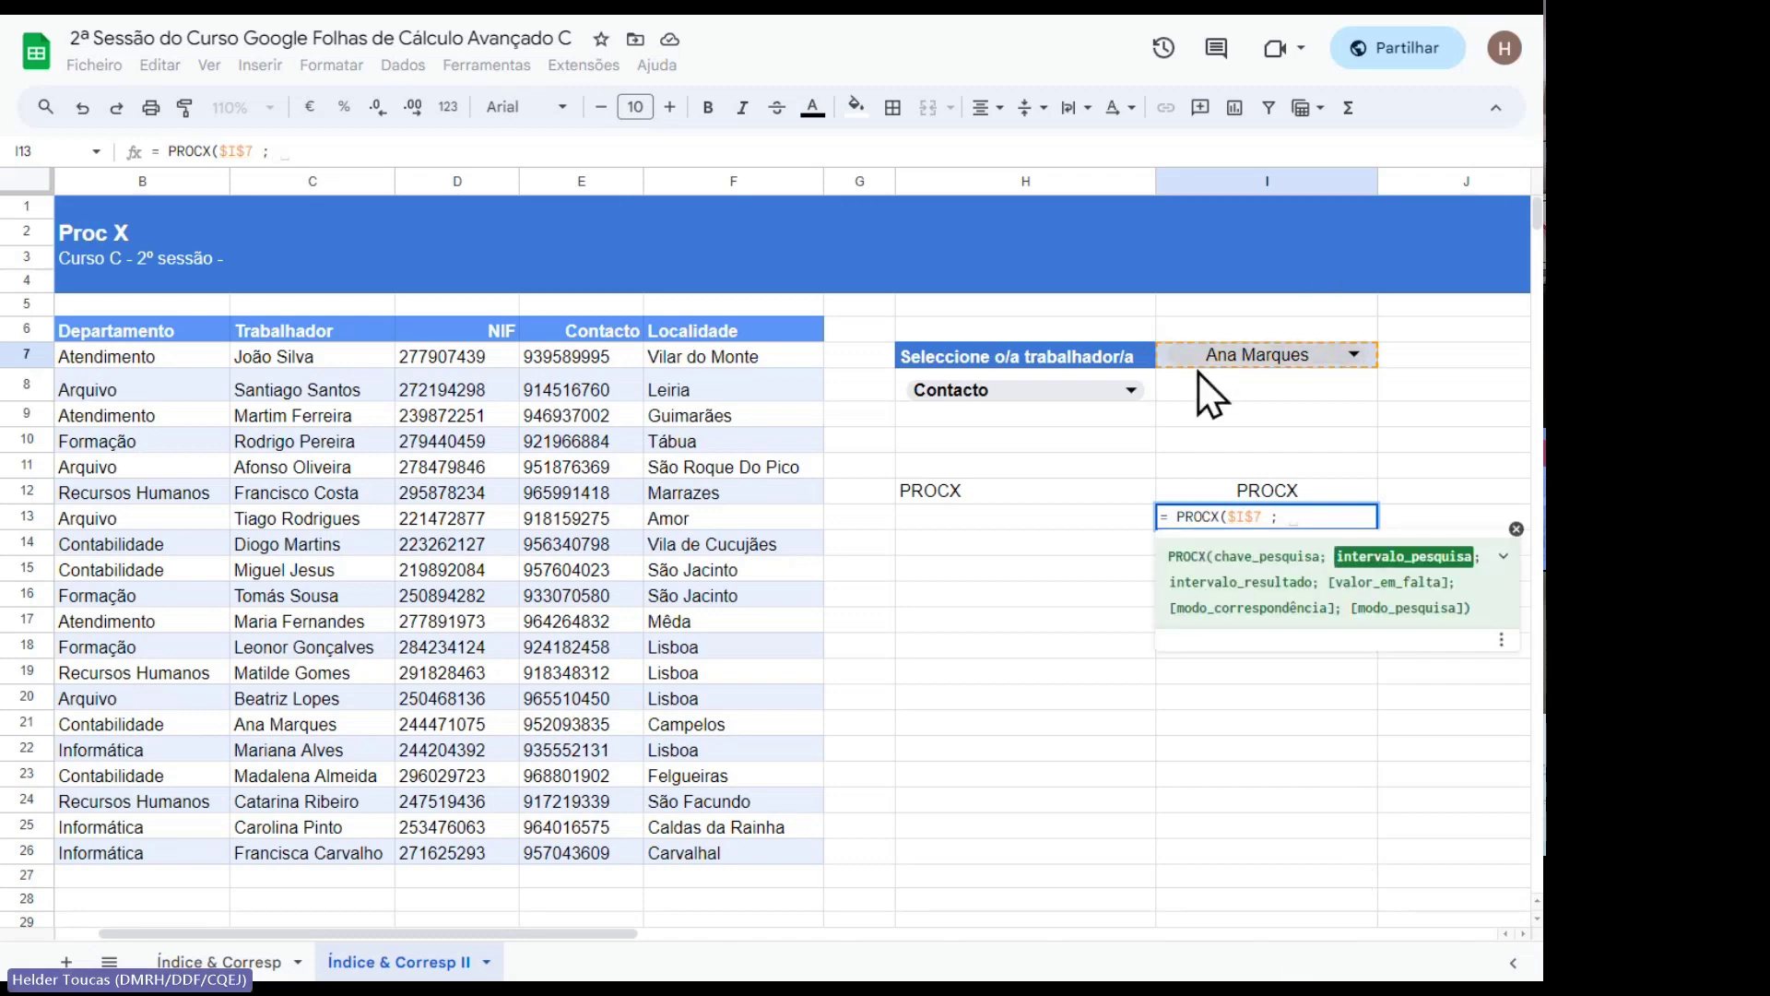
Add the Trabalhador column $C$7:$C$26 as the formula's absolute search range.
{"action": "left_click", "coordinate": [319, 360]}
{"action": "left_click_drag", "start_coordinate": [317, 378], "coordinate": [329, 856]}
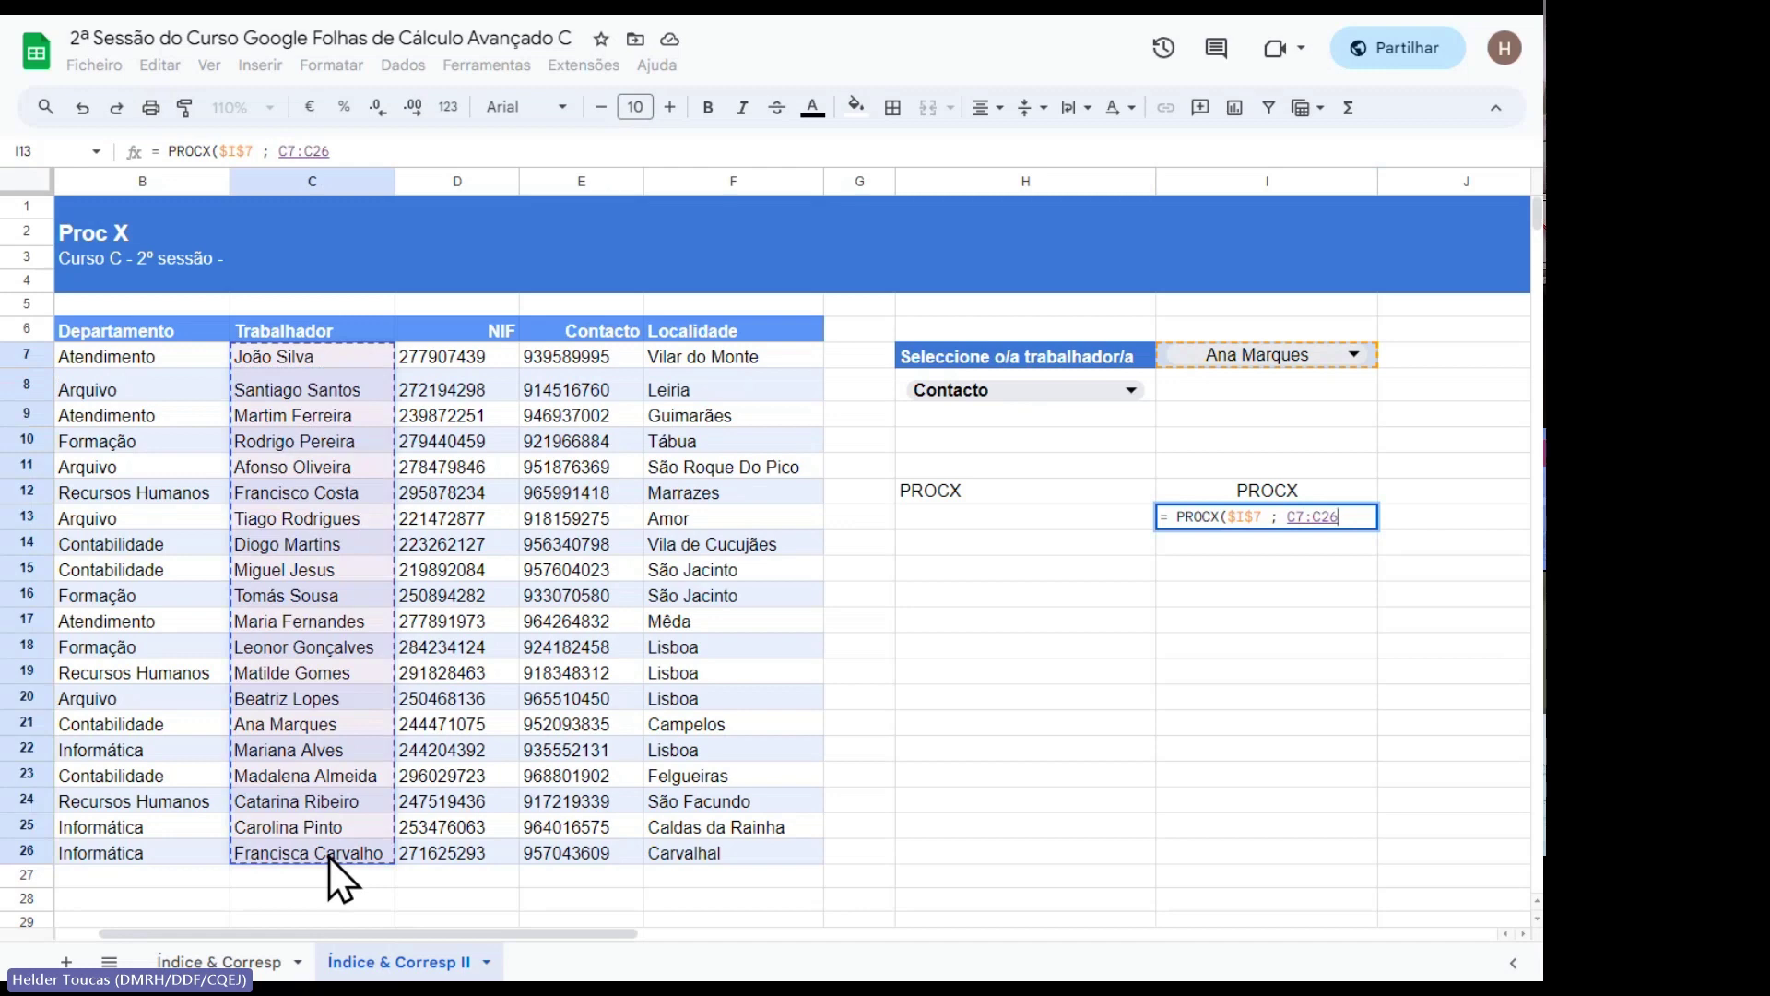
{"action": "key", "text": "F4"}
{"action": "type", "text": ";"}
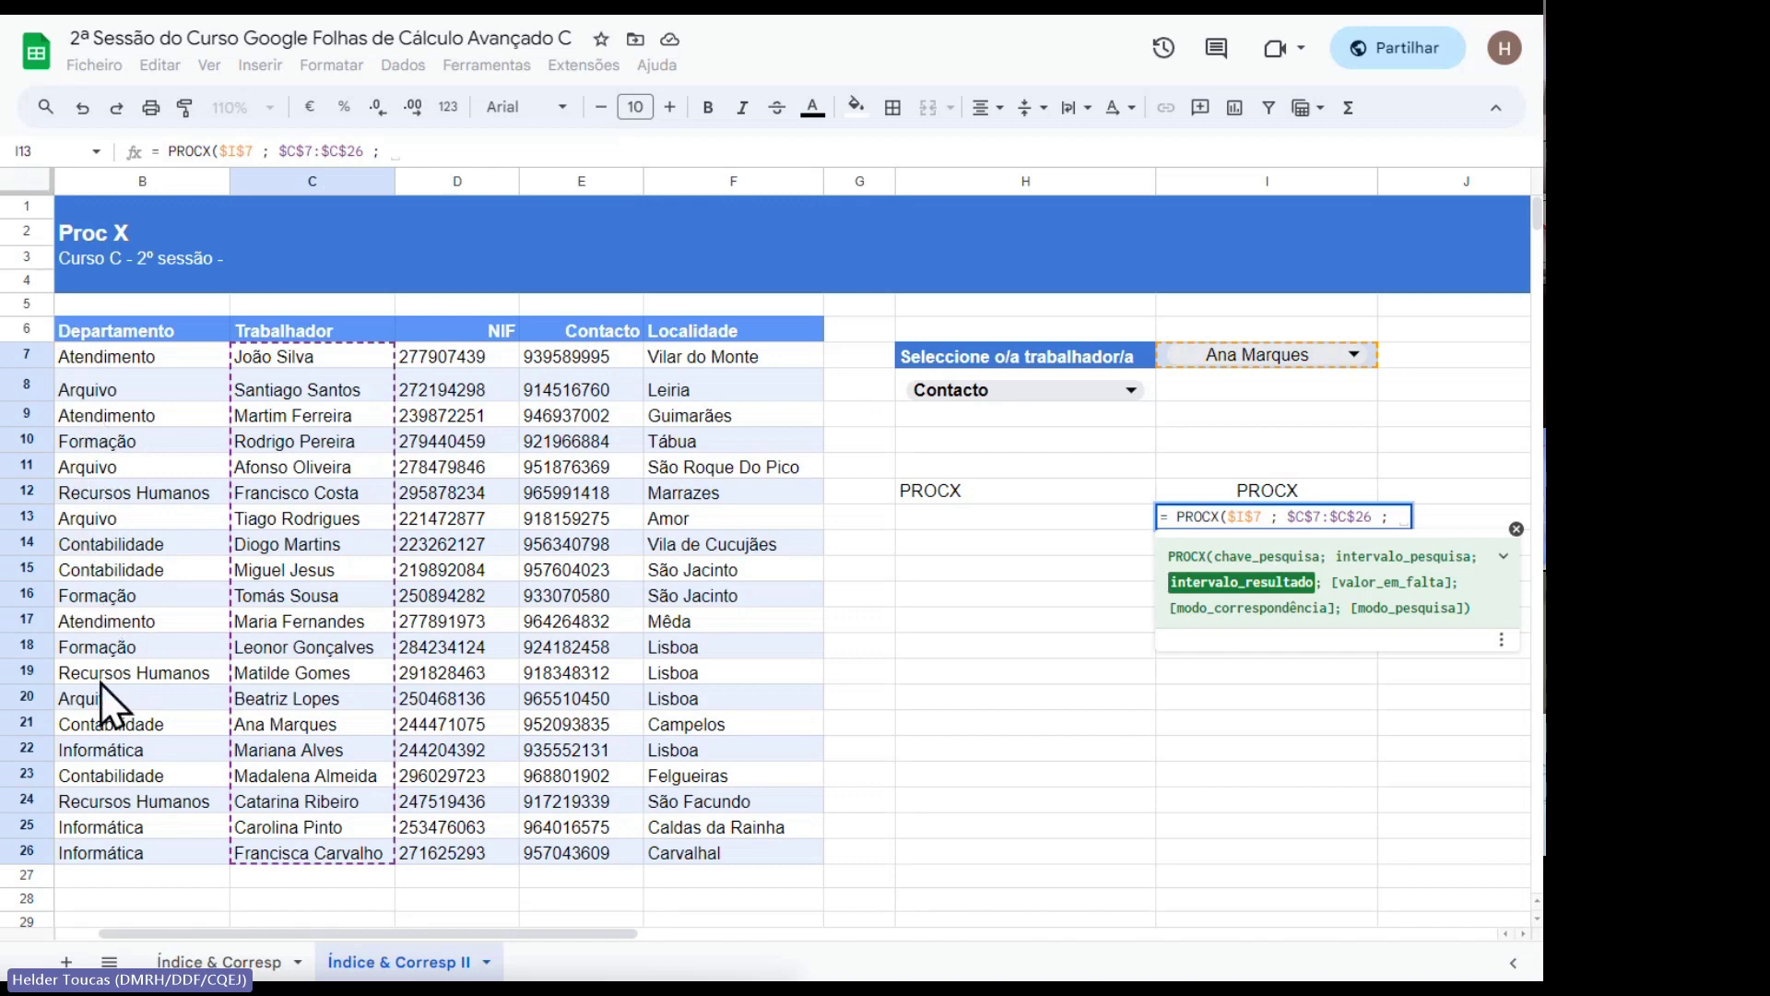
Use the whole table body $B$7:$F$26 as the absolute result range and complete the PROCX formula in I13.
{"action": "left_click", "coordinate": [109, 721]}
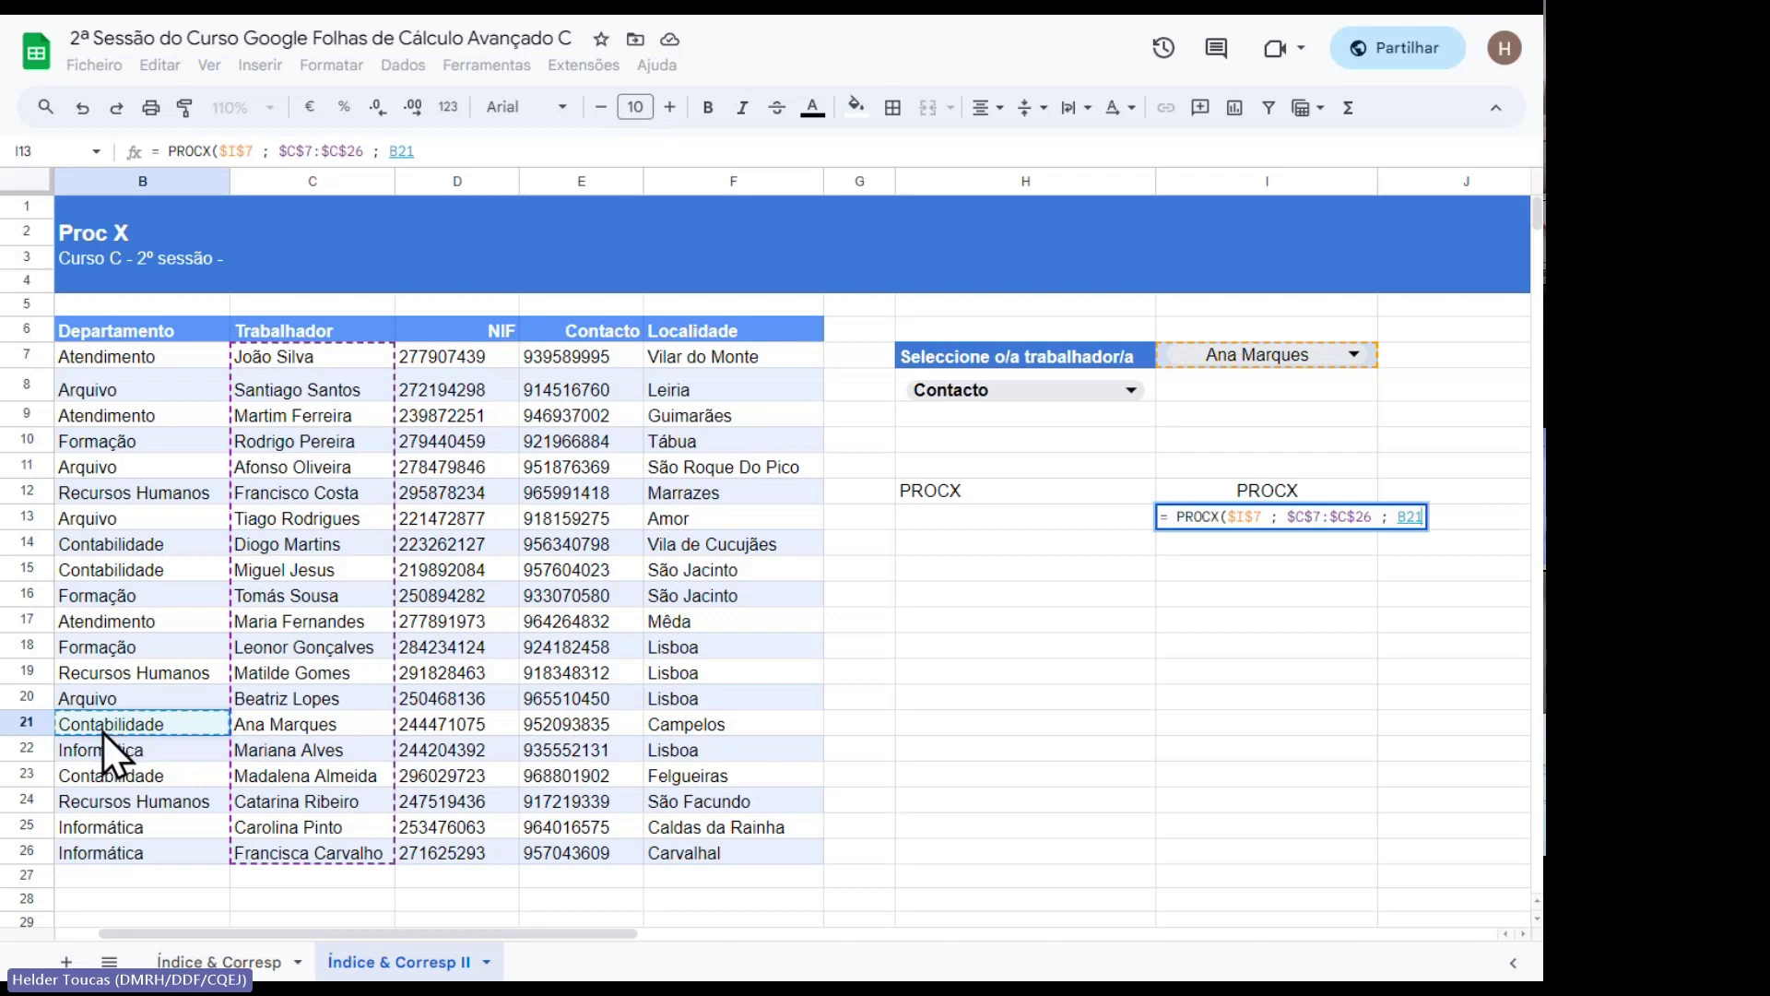
{"action": "left_click_drag", "start_coordinate": [103, 732], "coordinate": [666, 730]}
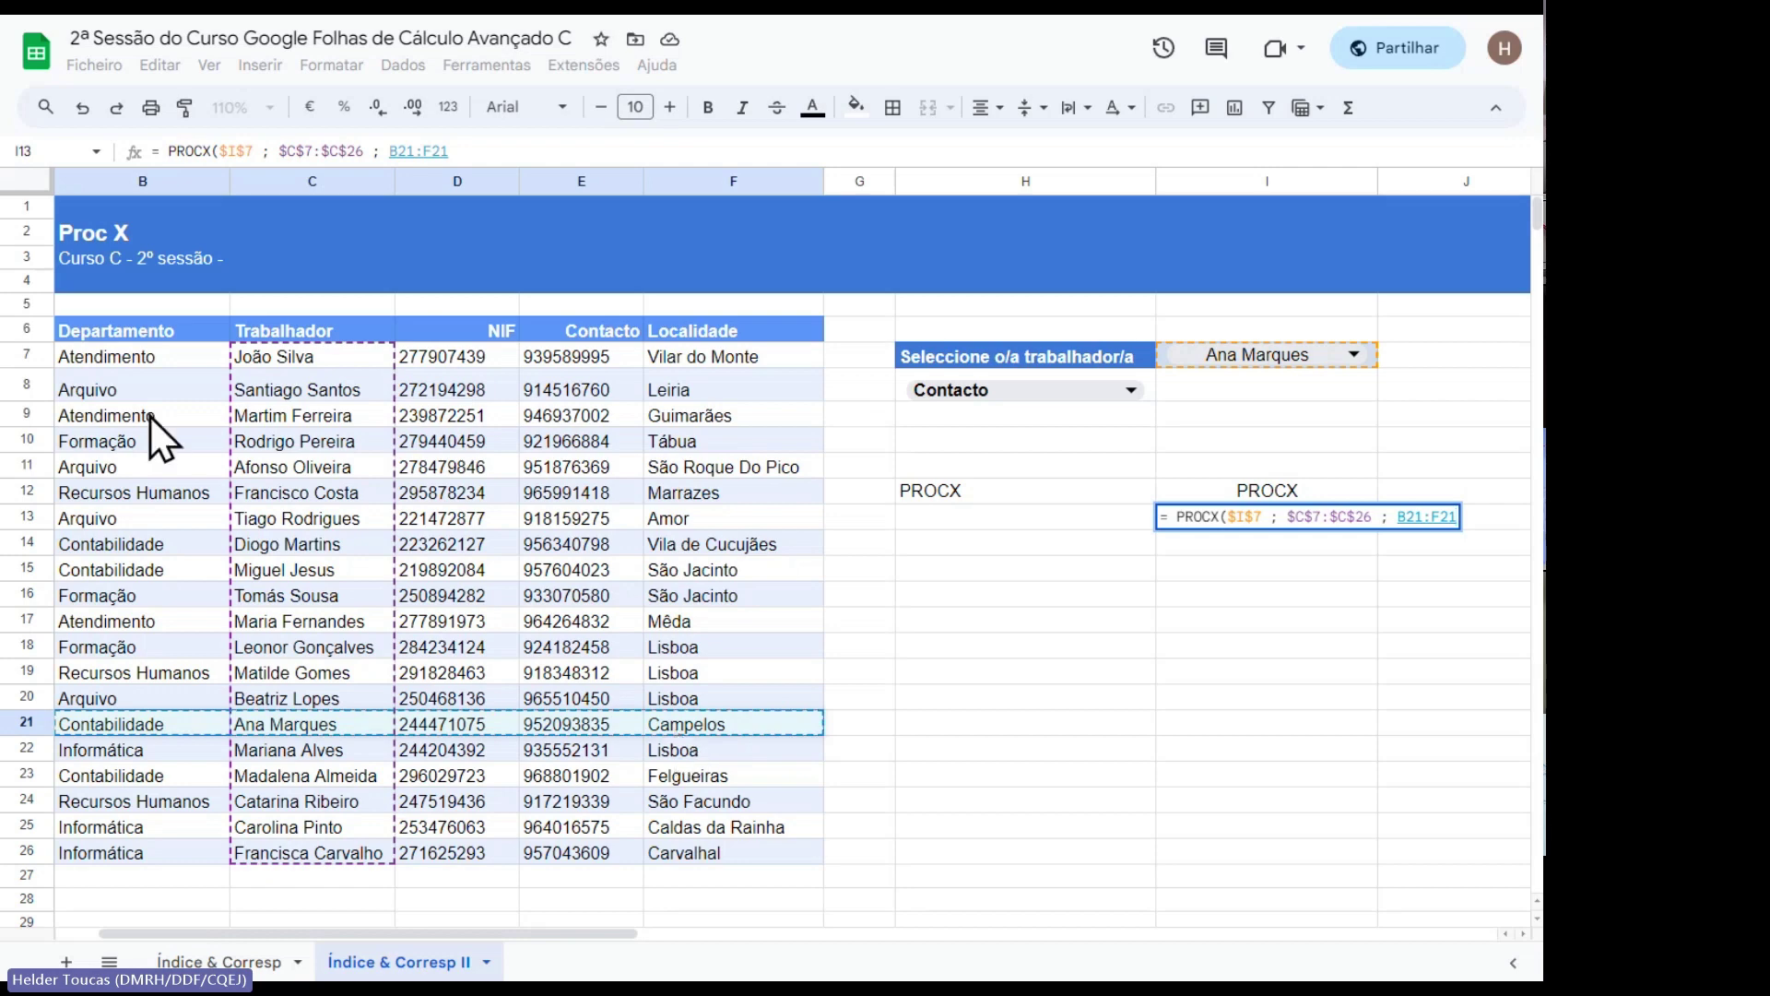
{"action": "left_click_drag", "start_coordinate": [123, 361], "coordinate": [705, 854]}
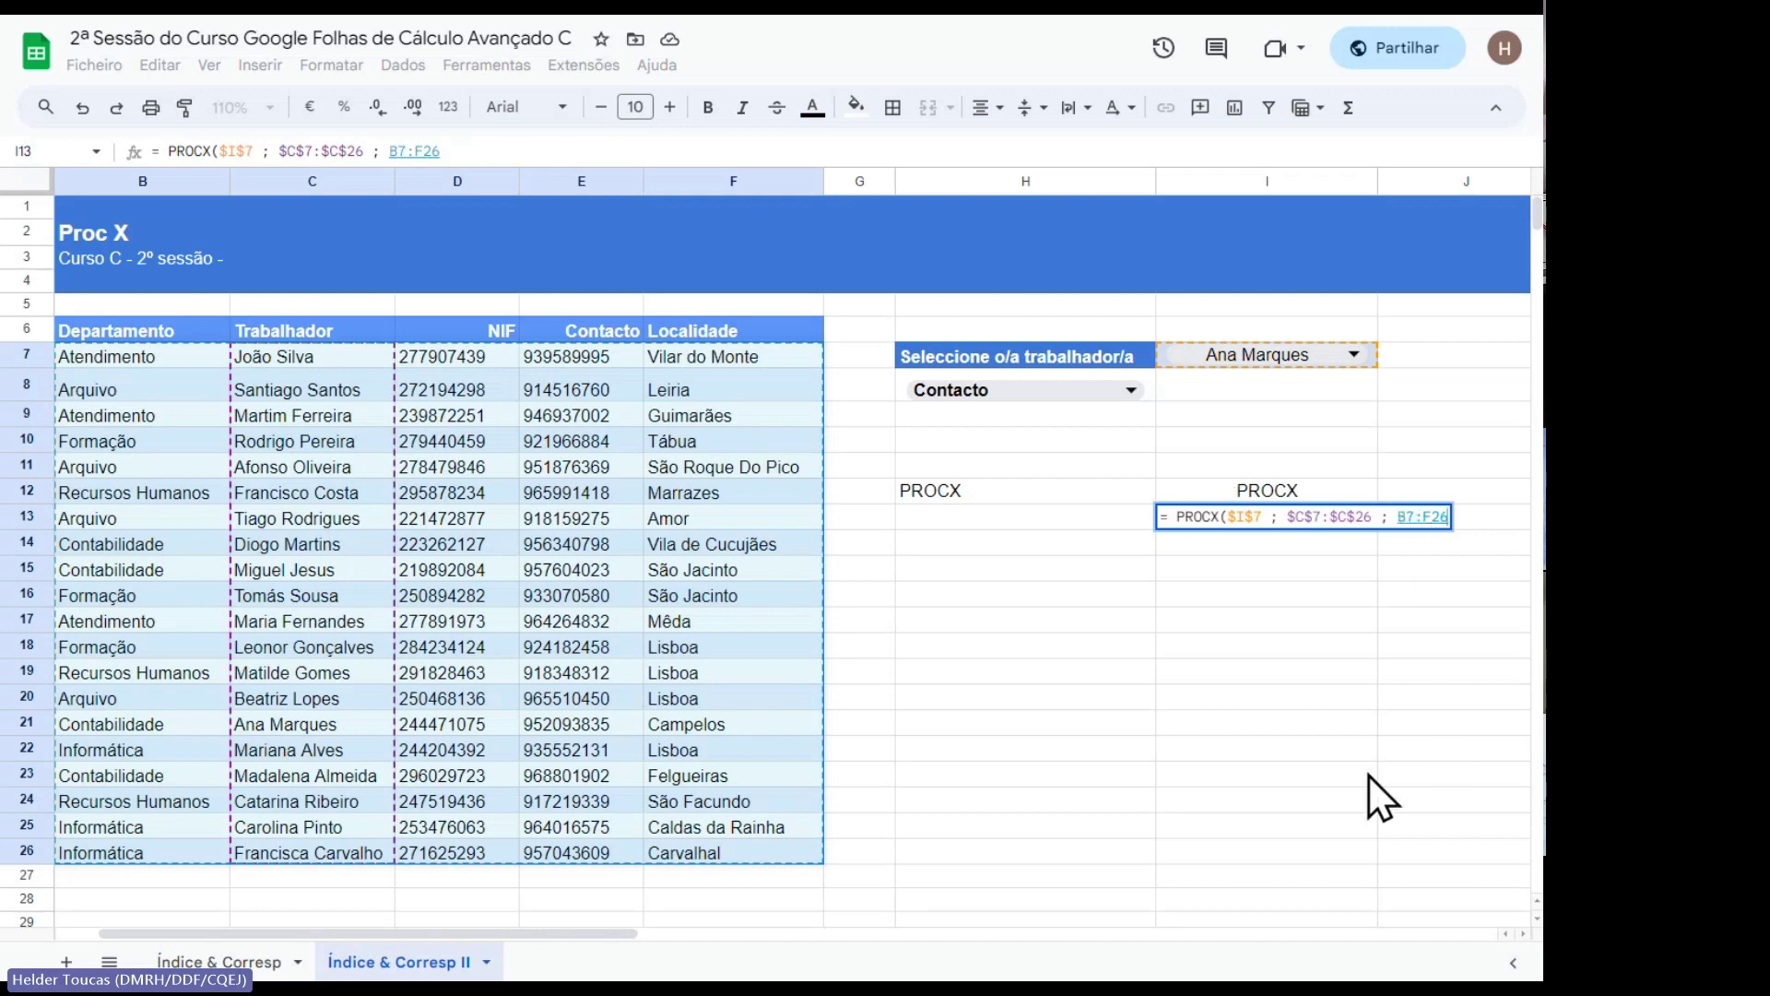
{"action": "key", "text": "F4"}
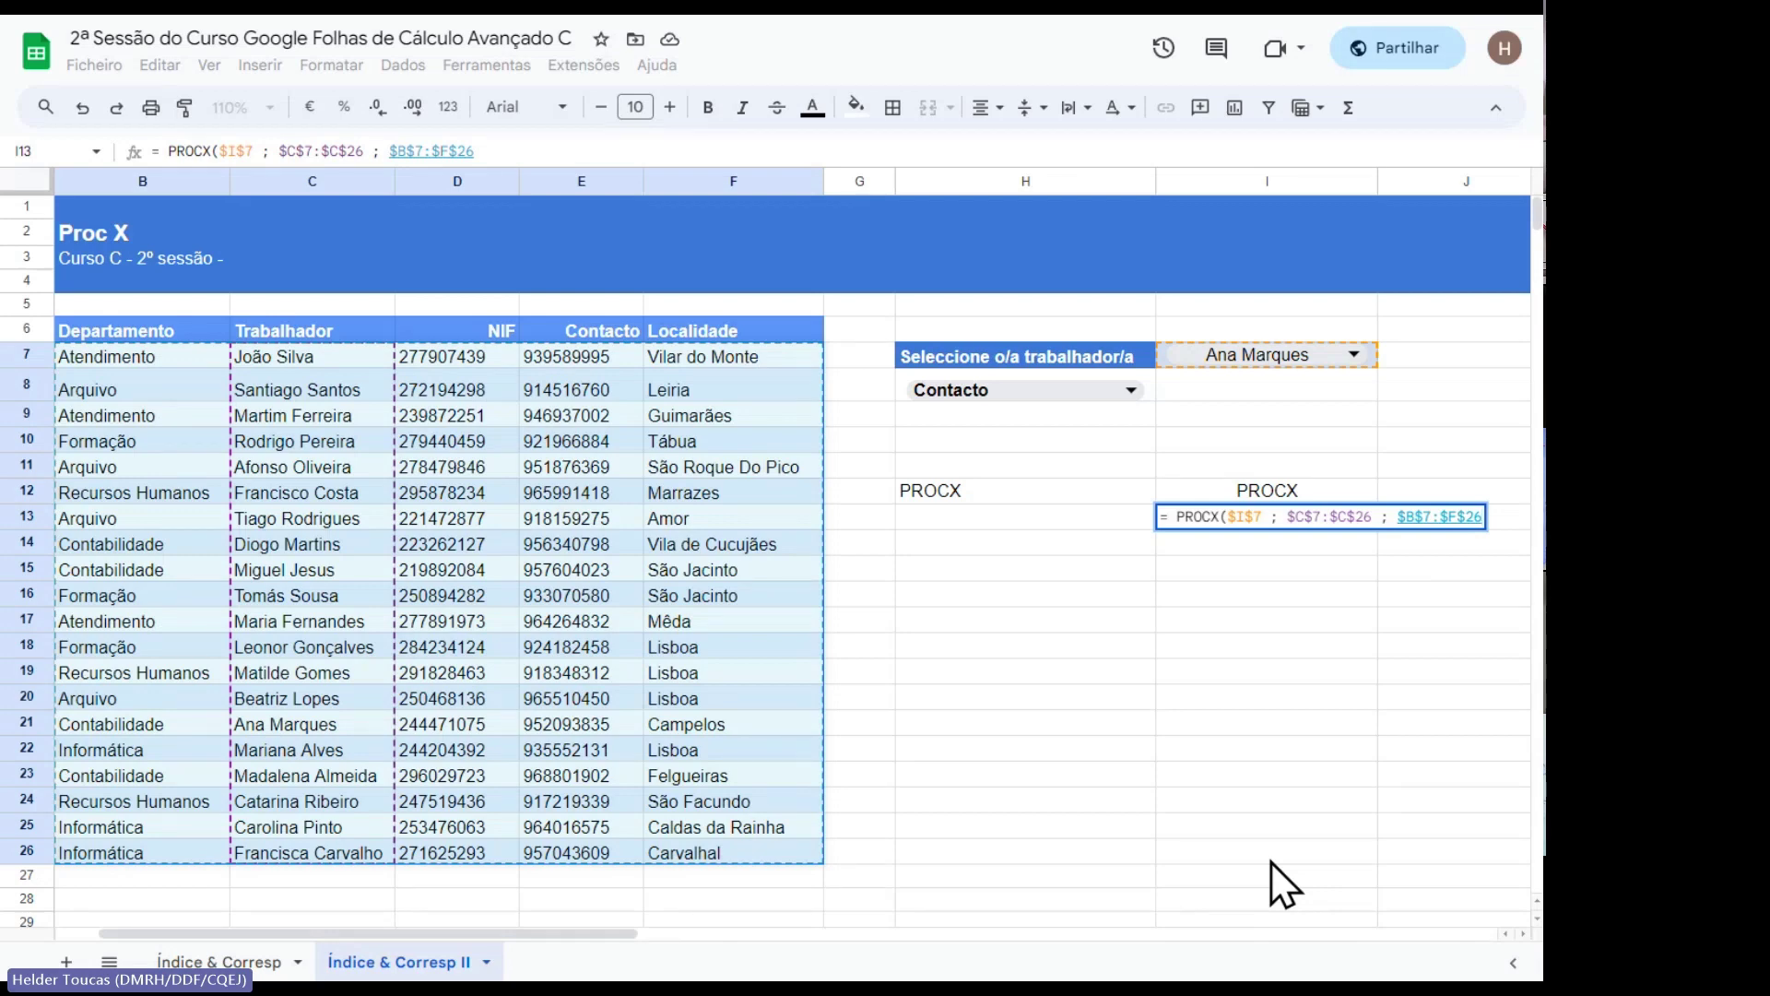
{"action": "type", "text": ";"}
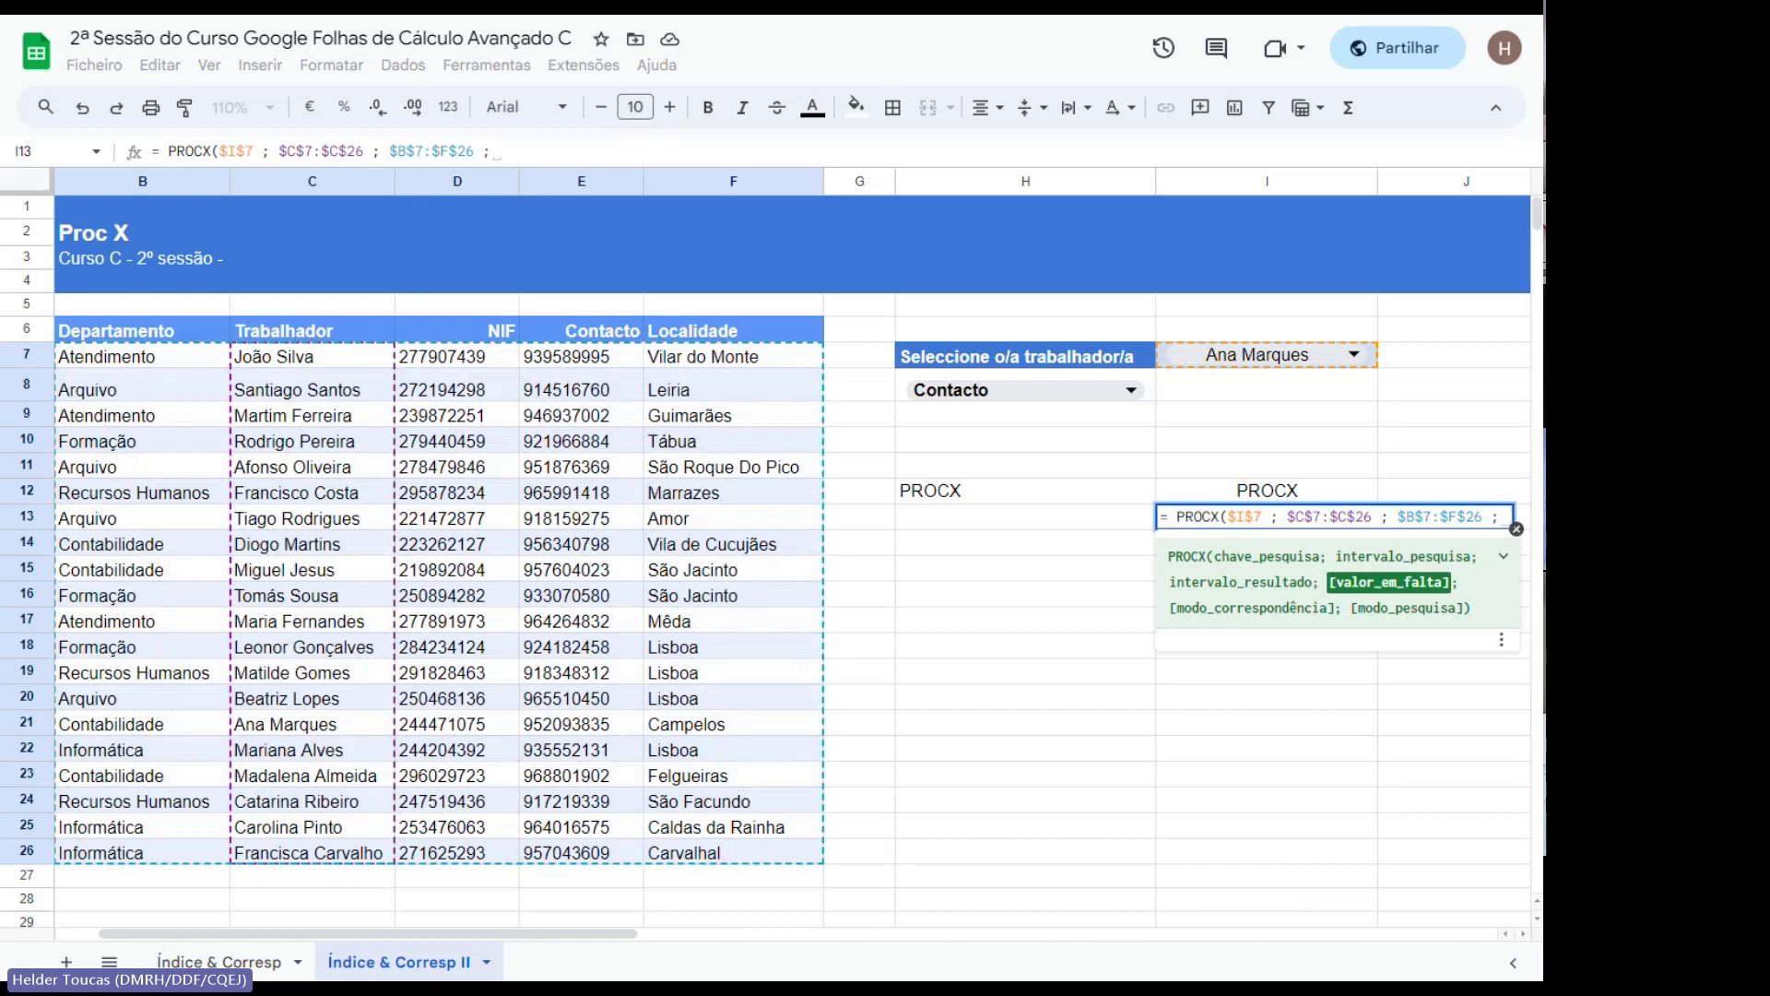
{"action": "key", "text": "BackSpace"}
{"action": "key", "text": "BackSpace"}
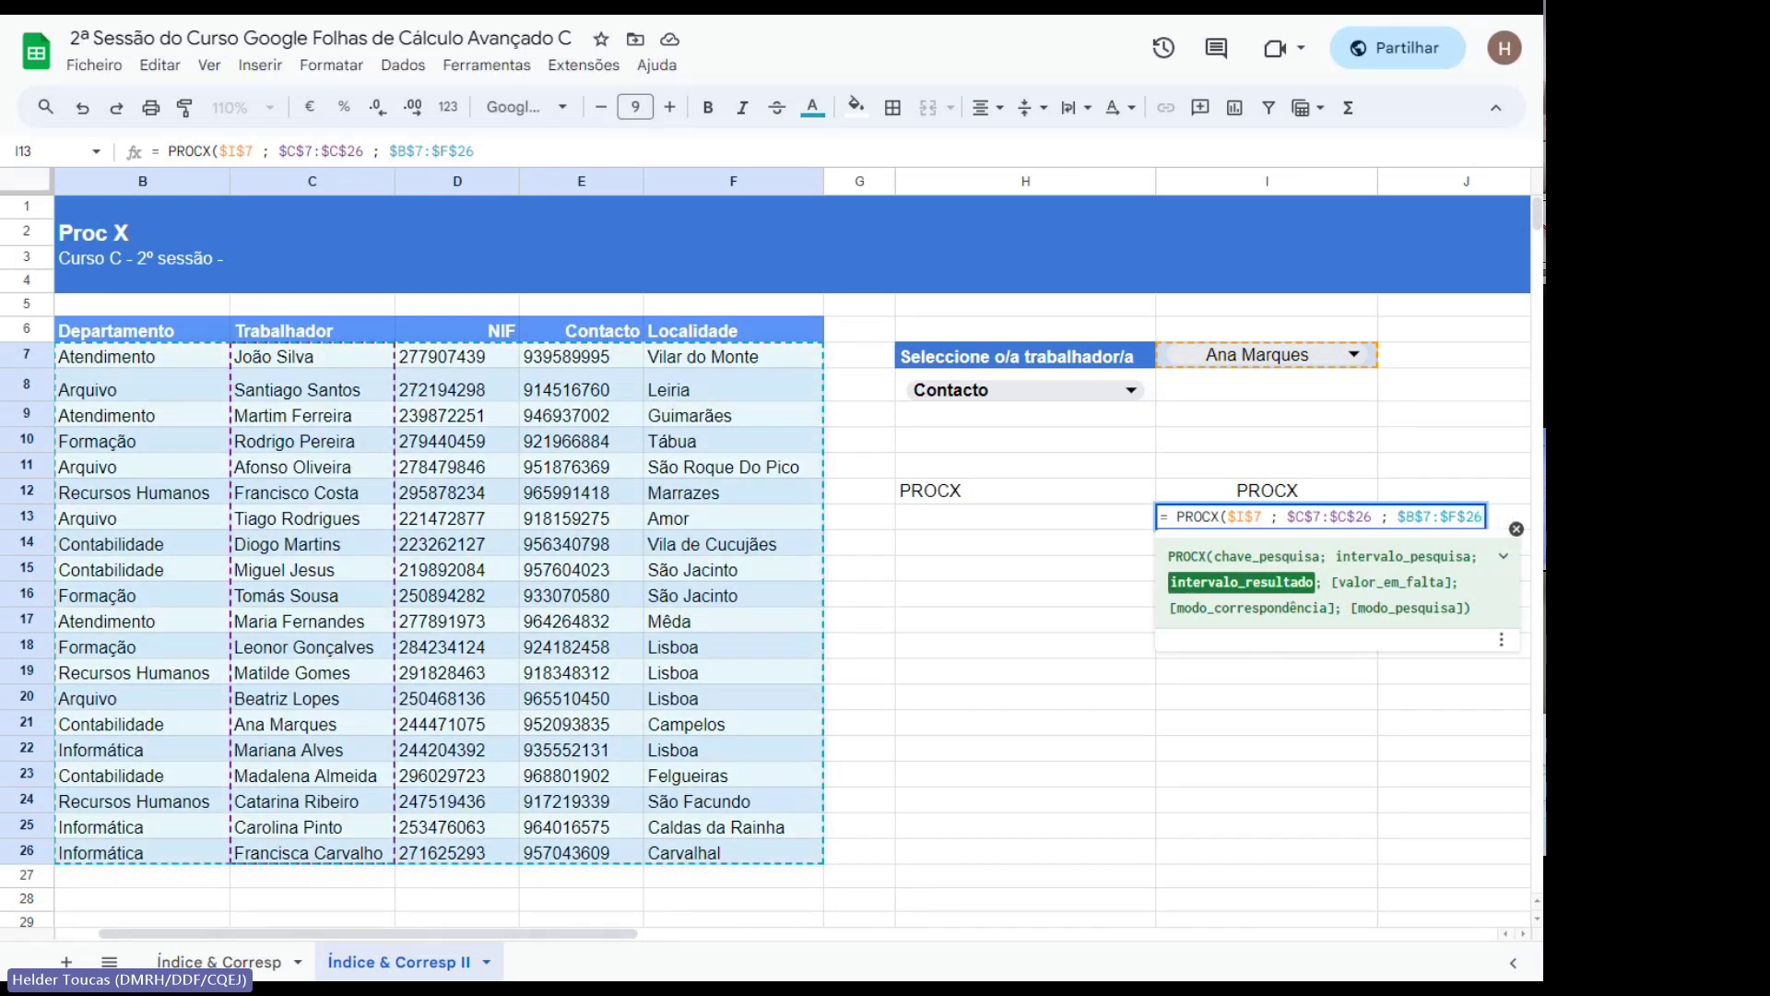
{"action": "type", "text": ")"}
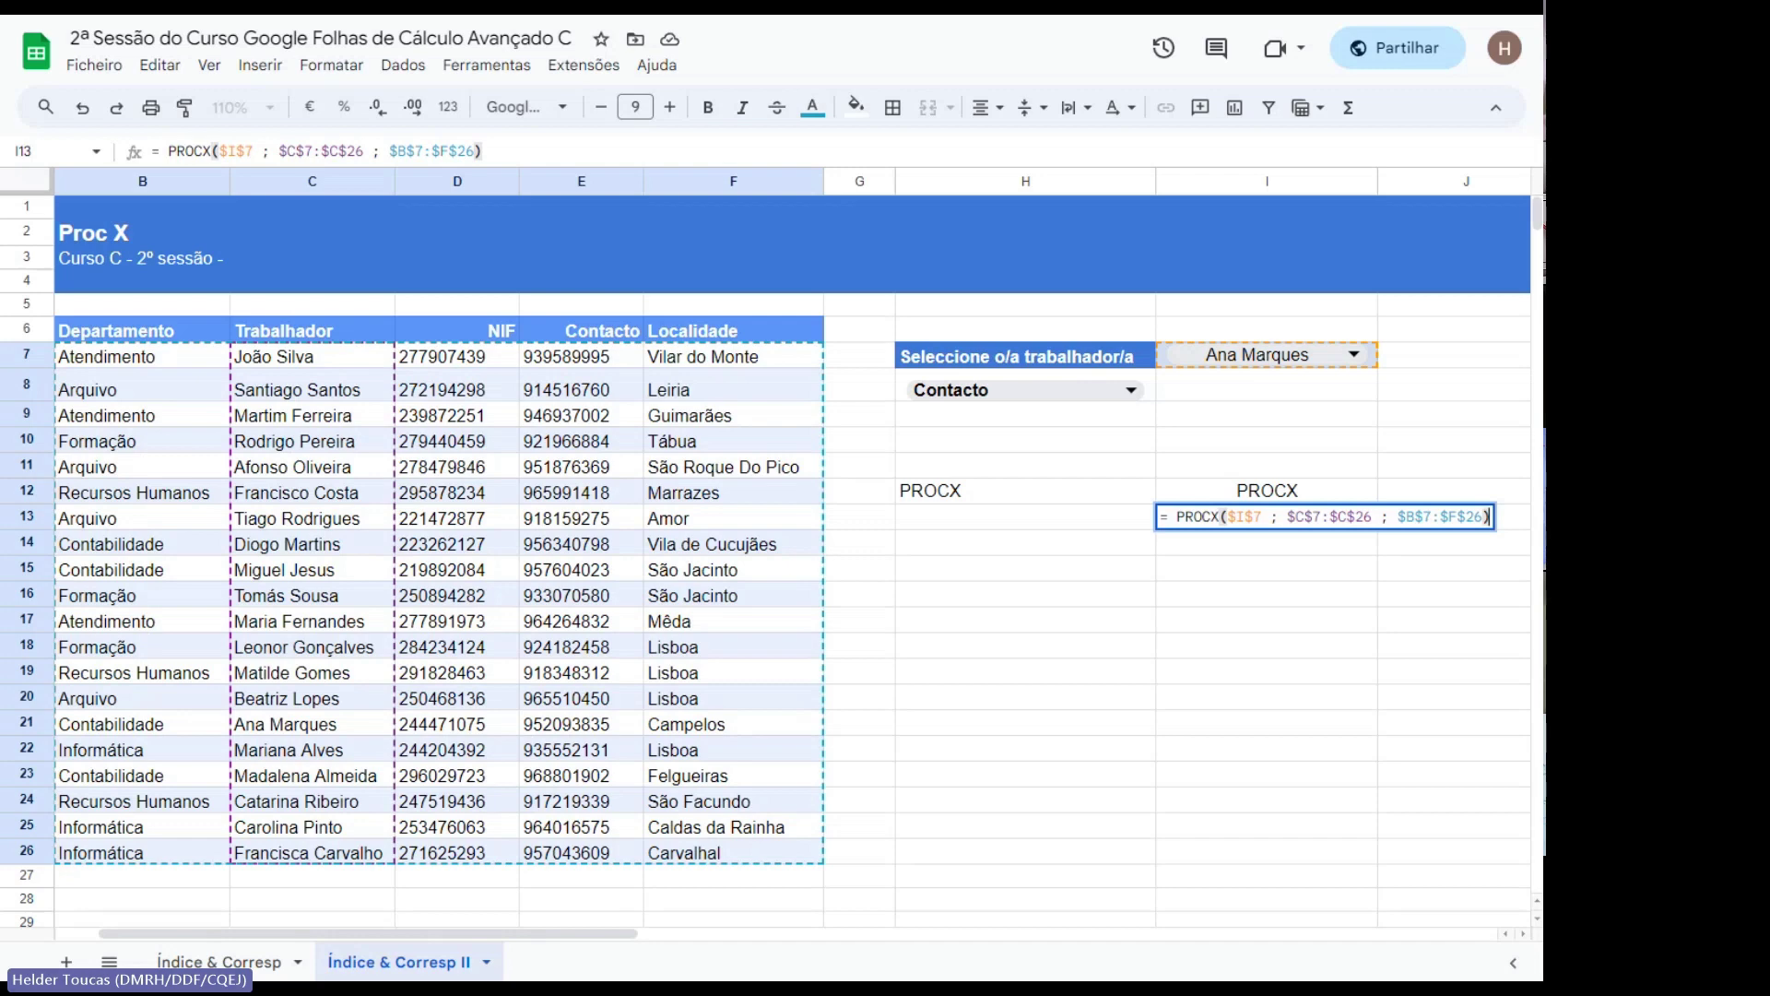
{"action": "key", "text": "Return"}
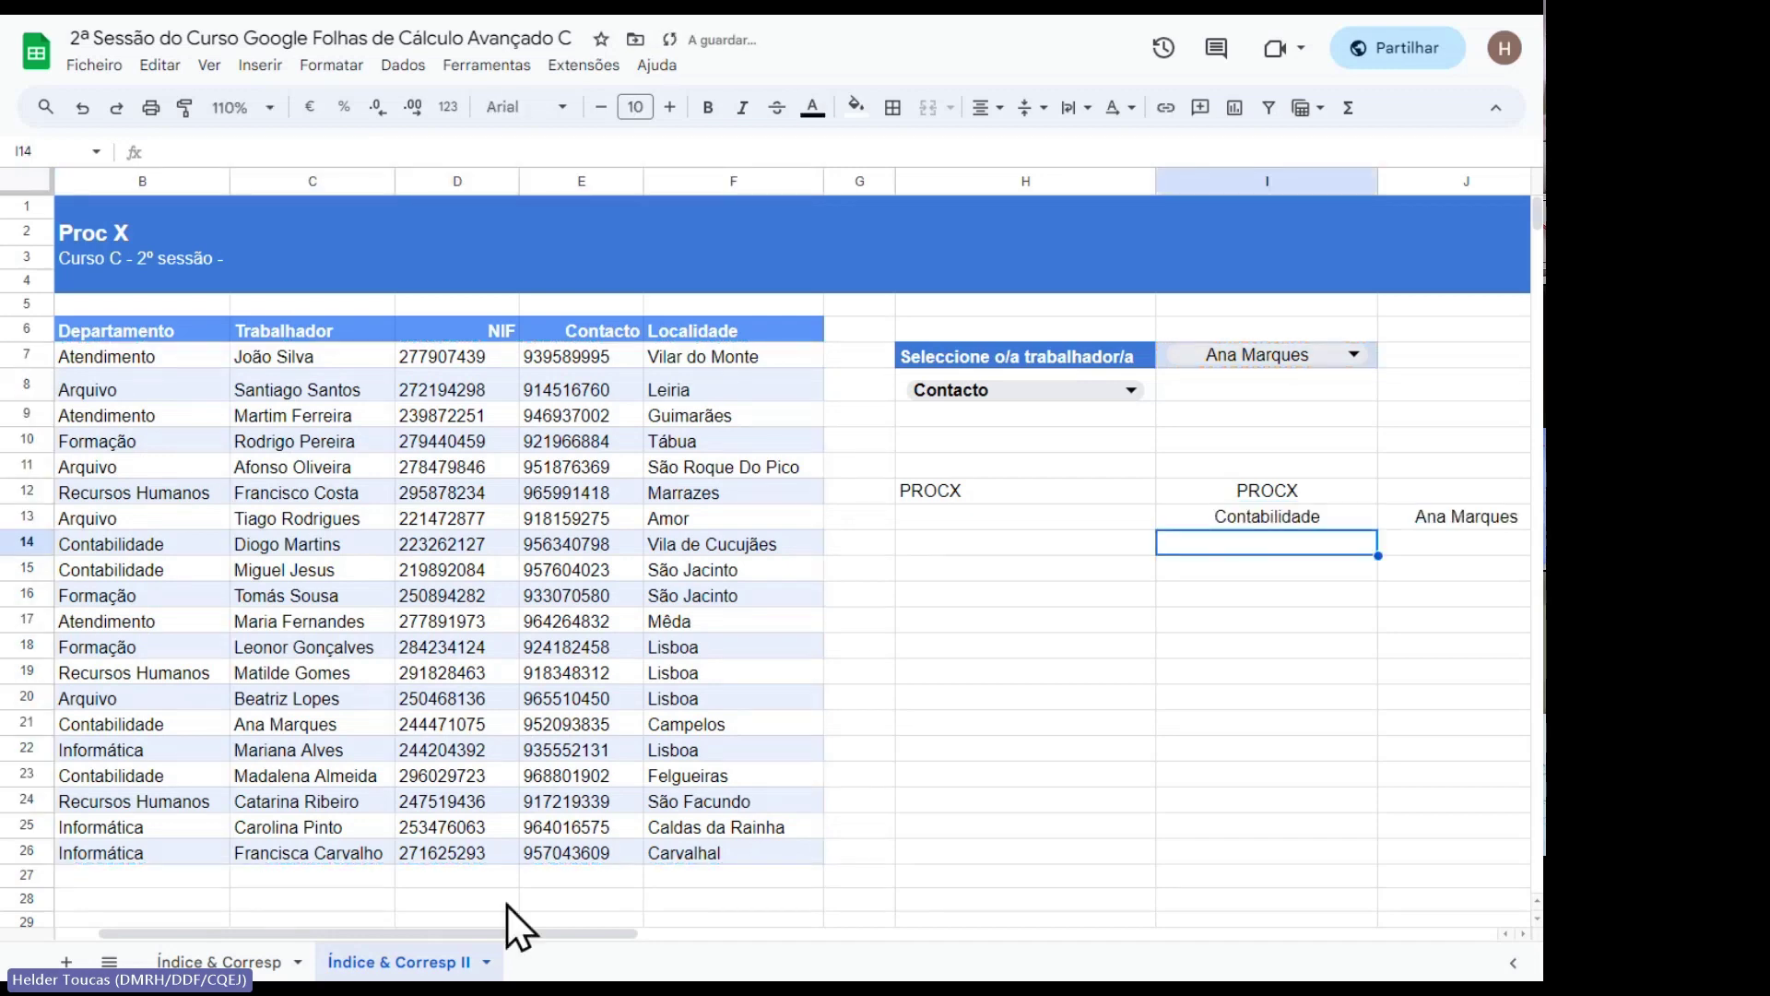
Turn the PROCX formula in I13 into plain text with a leading apostrophe and left-align the cell.
{"action": "left_click_drag", "start_coordinate": [568, 933], "coordinate": [881, 918]}
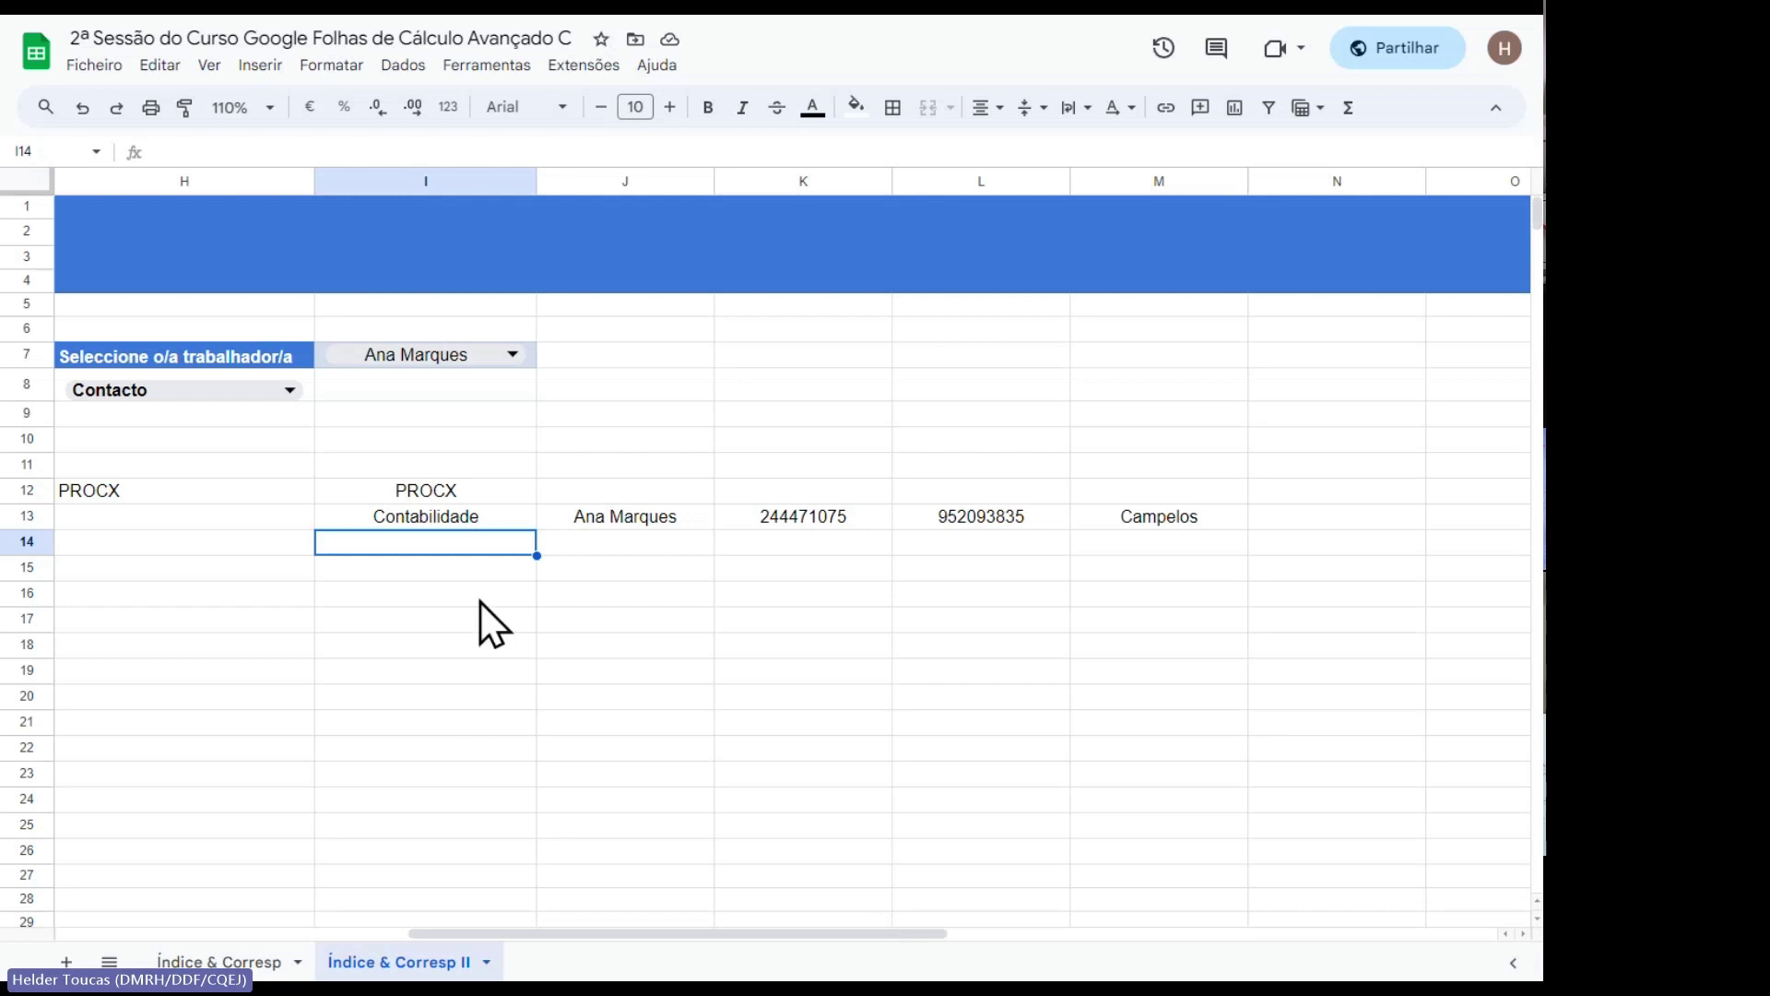
{"action": "left_click_drag", "start_coordinate": [362, 383], "coordinate": [260, 365]}
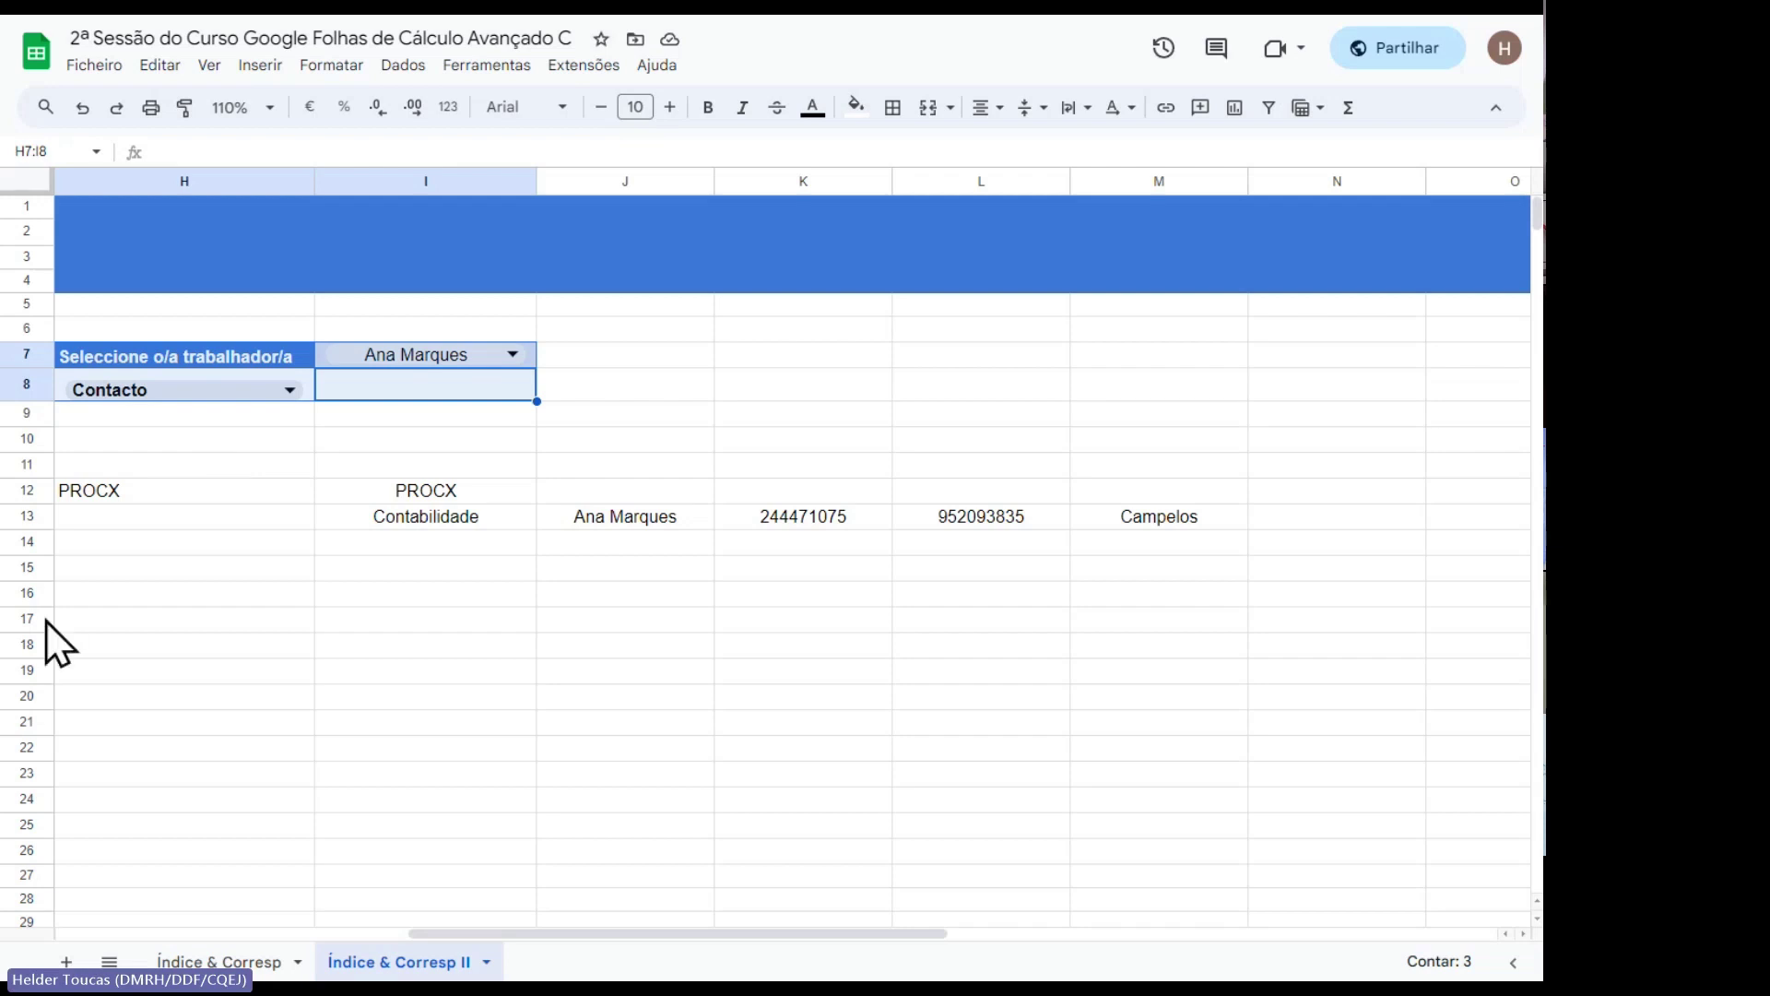
{"action": "left_click", "coordinate": [188, 544]}
{"action": "left_click", "coordinate": [386, 524]}
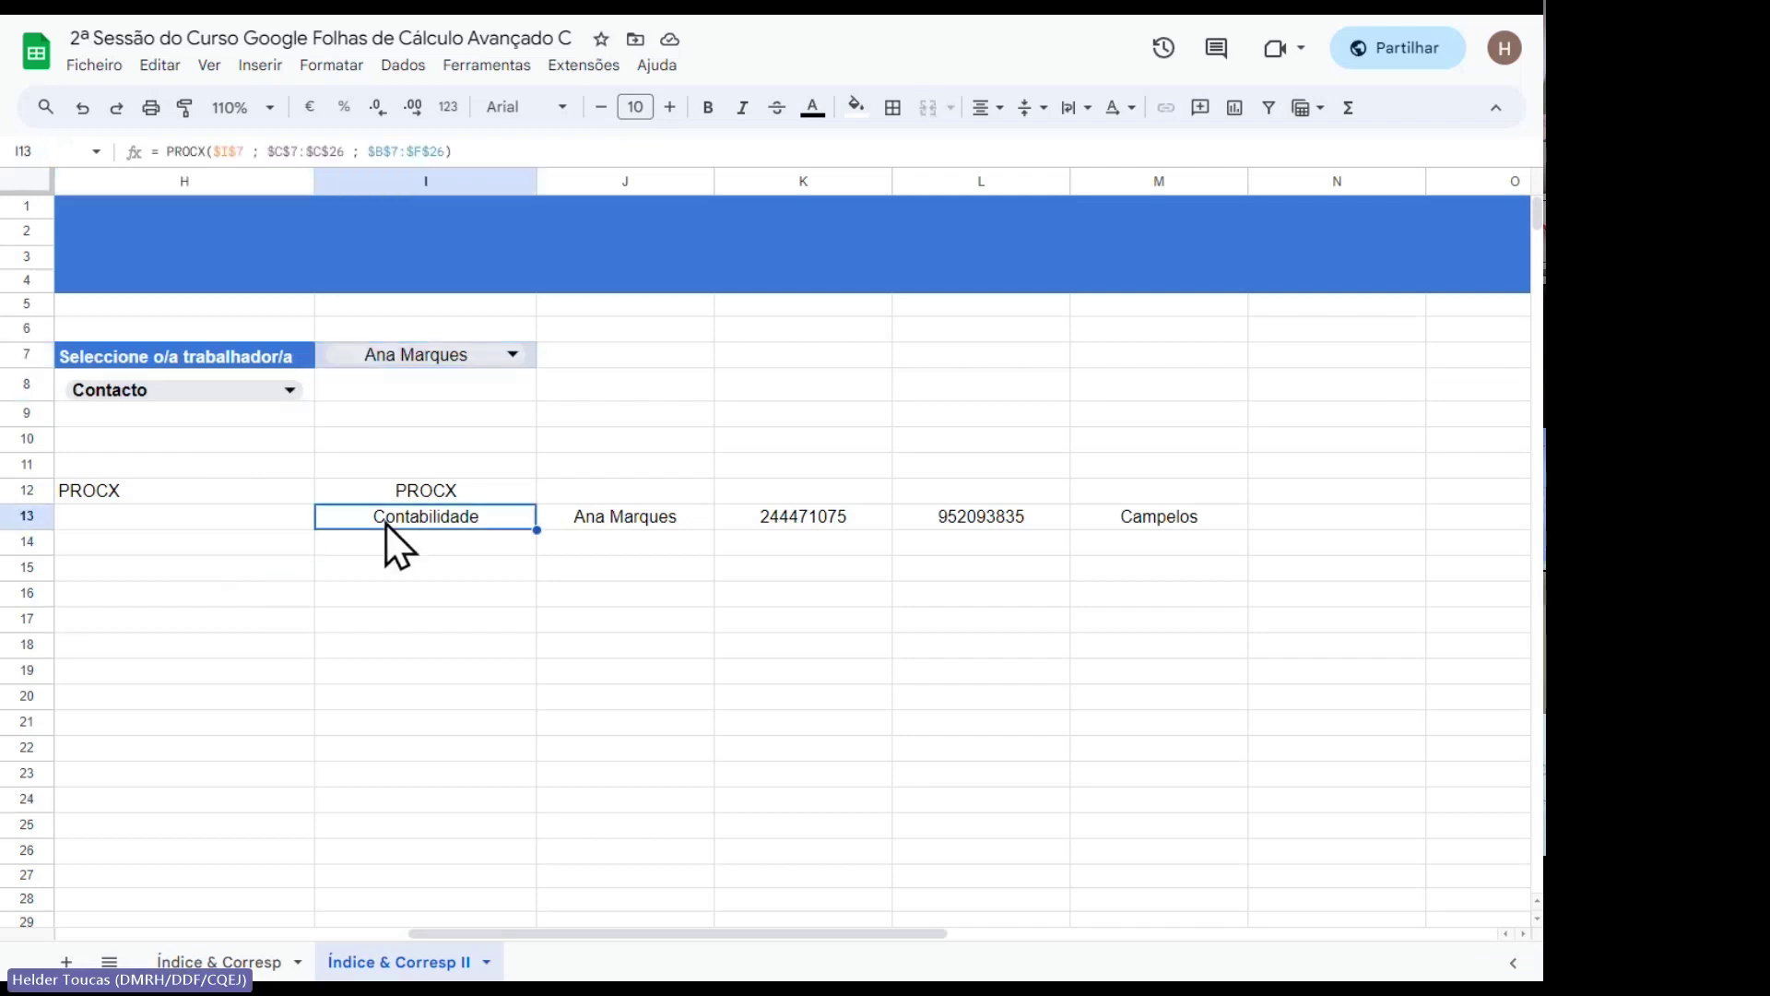
{"action": "double_click", "coordinate": [385, 523]}
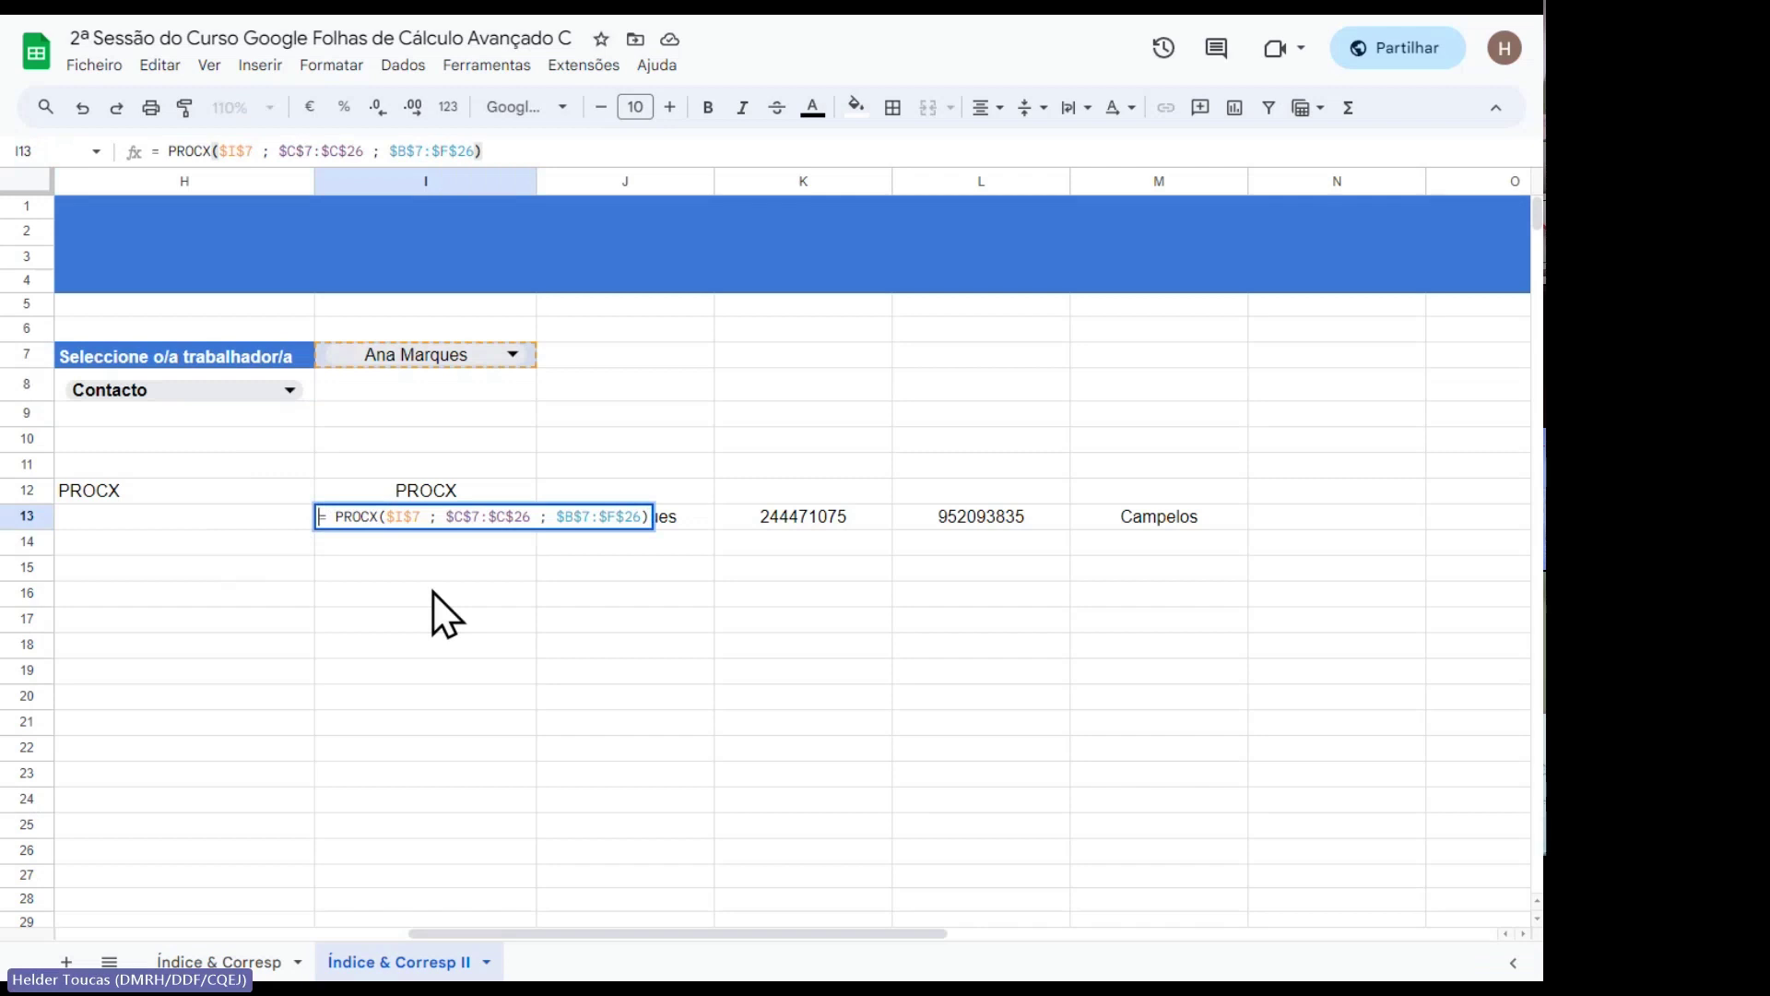
{"action": "type", "text": "'"}
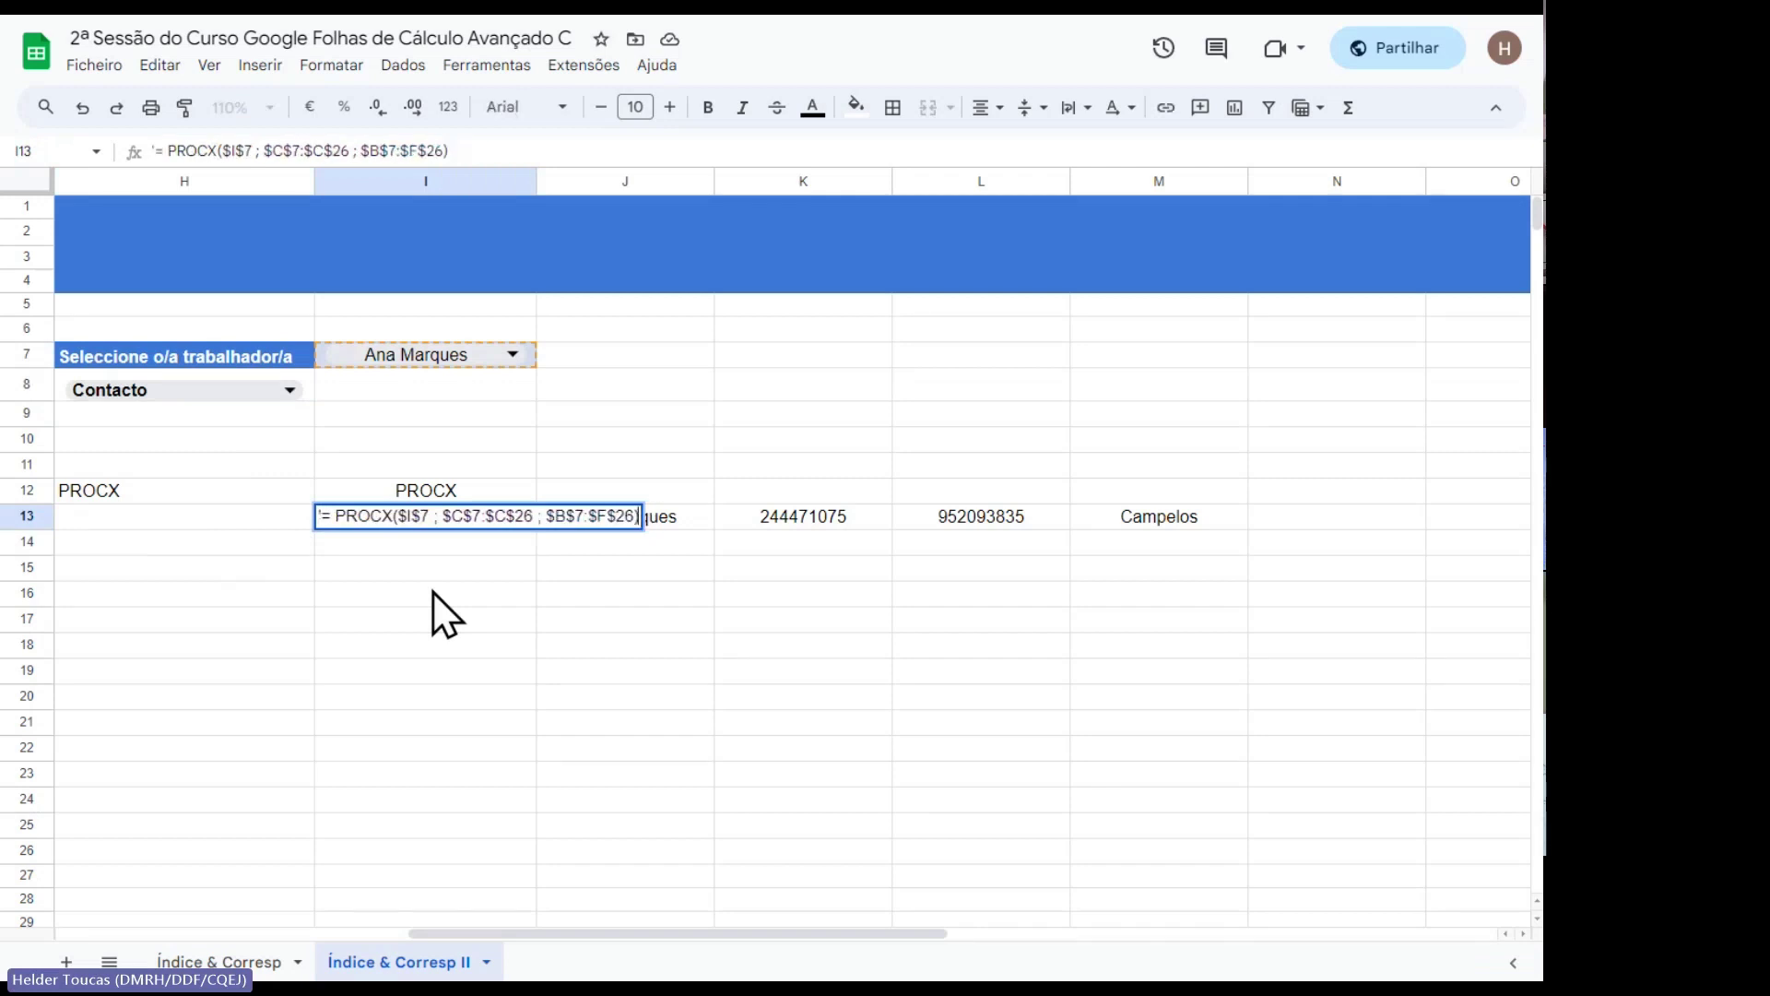
{"action": "left_click", "coordinate": [433, 592]}
{"action": "left_click", "coordinate": [326, 522]}
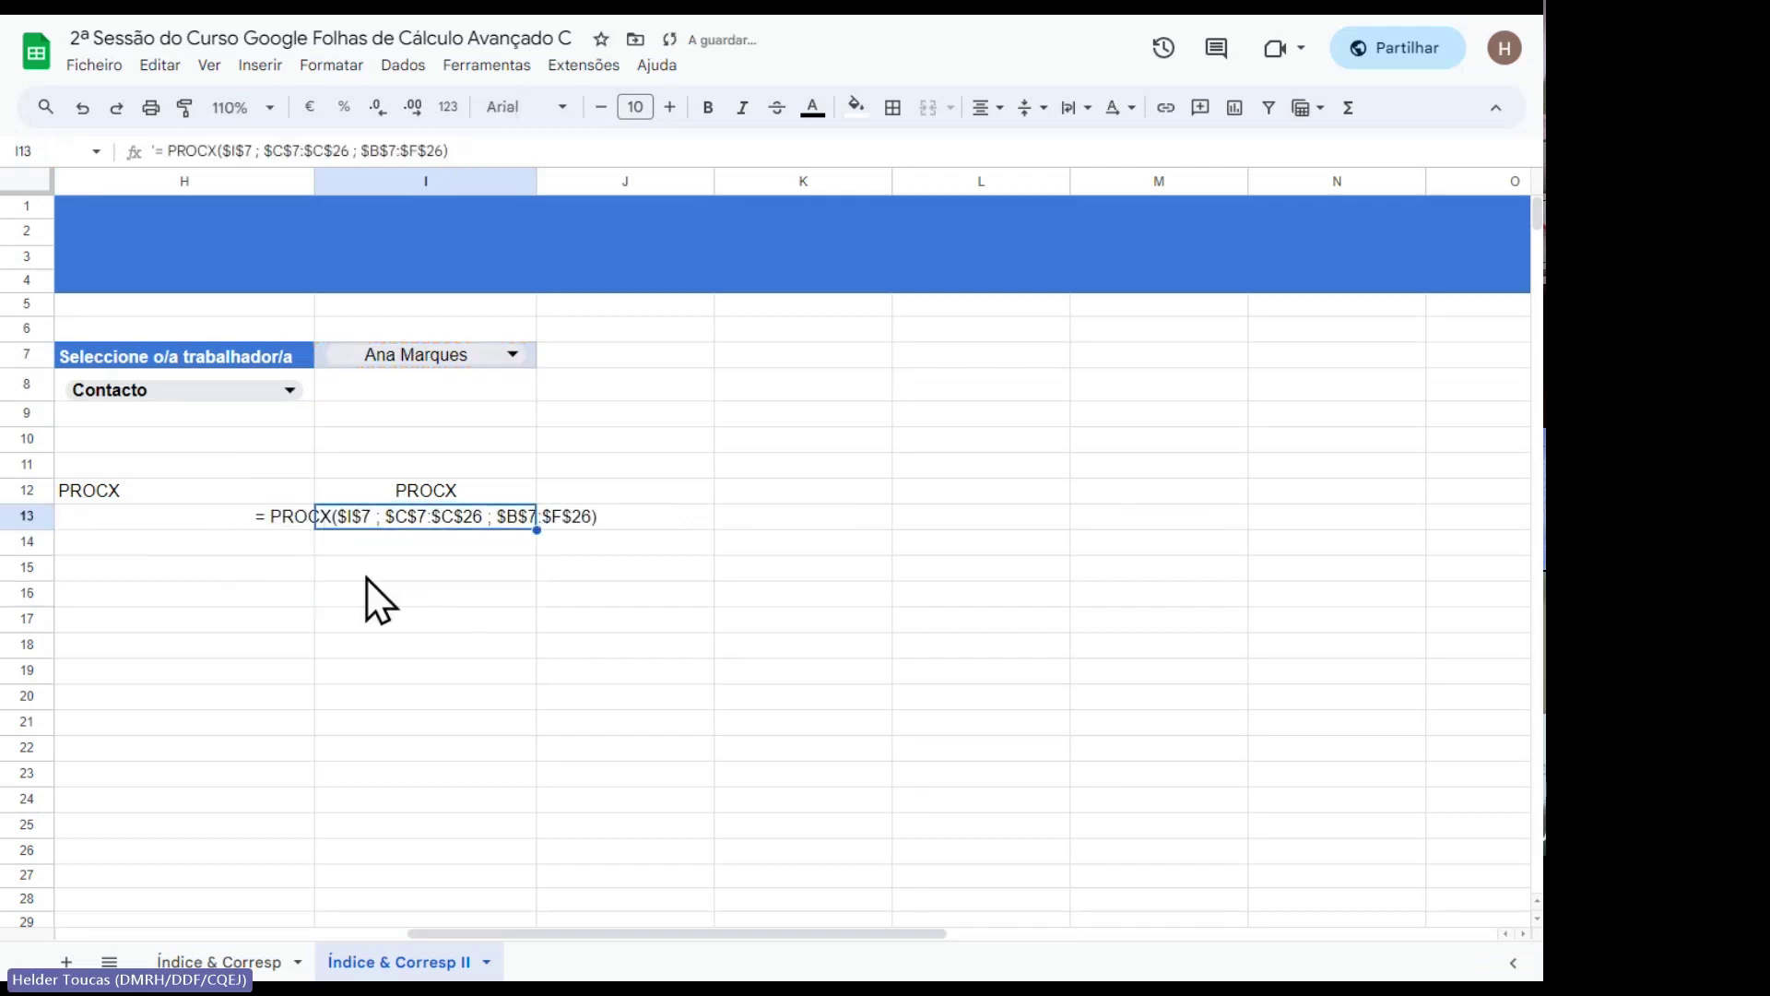
{"action": "left_click", "coordinate": [989, 108]}
{"action": "left_click", "coordinate": [990, 147]}
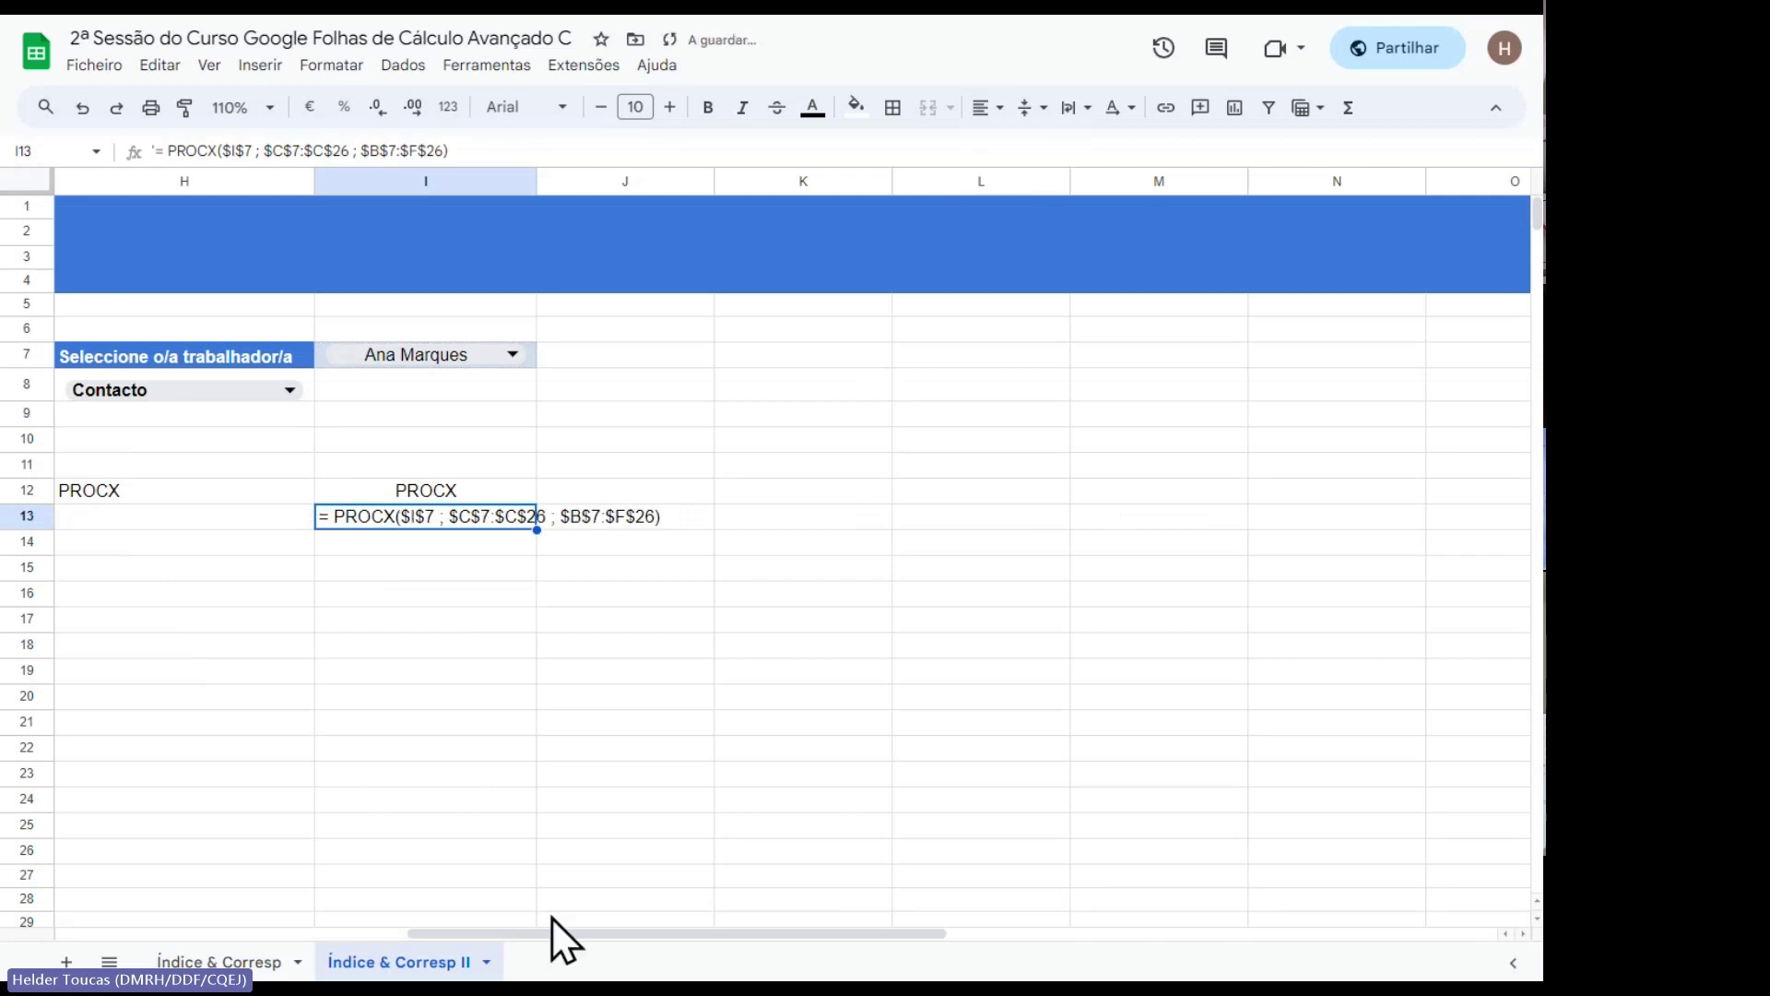
{"action": "left_click_drag", "start_coordinate": [562, 931], "coordinate": [462, 960]}
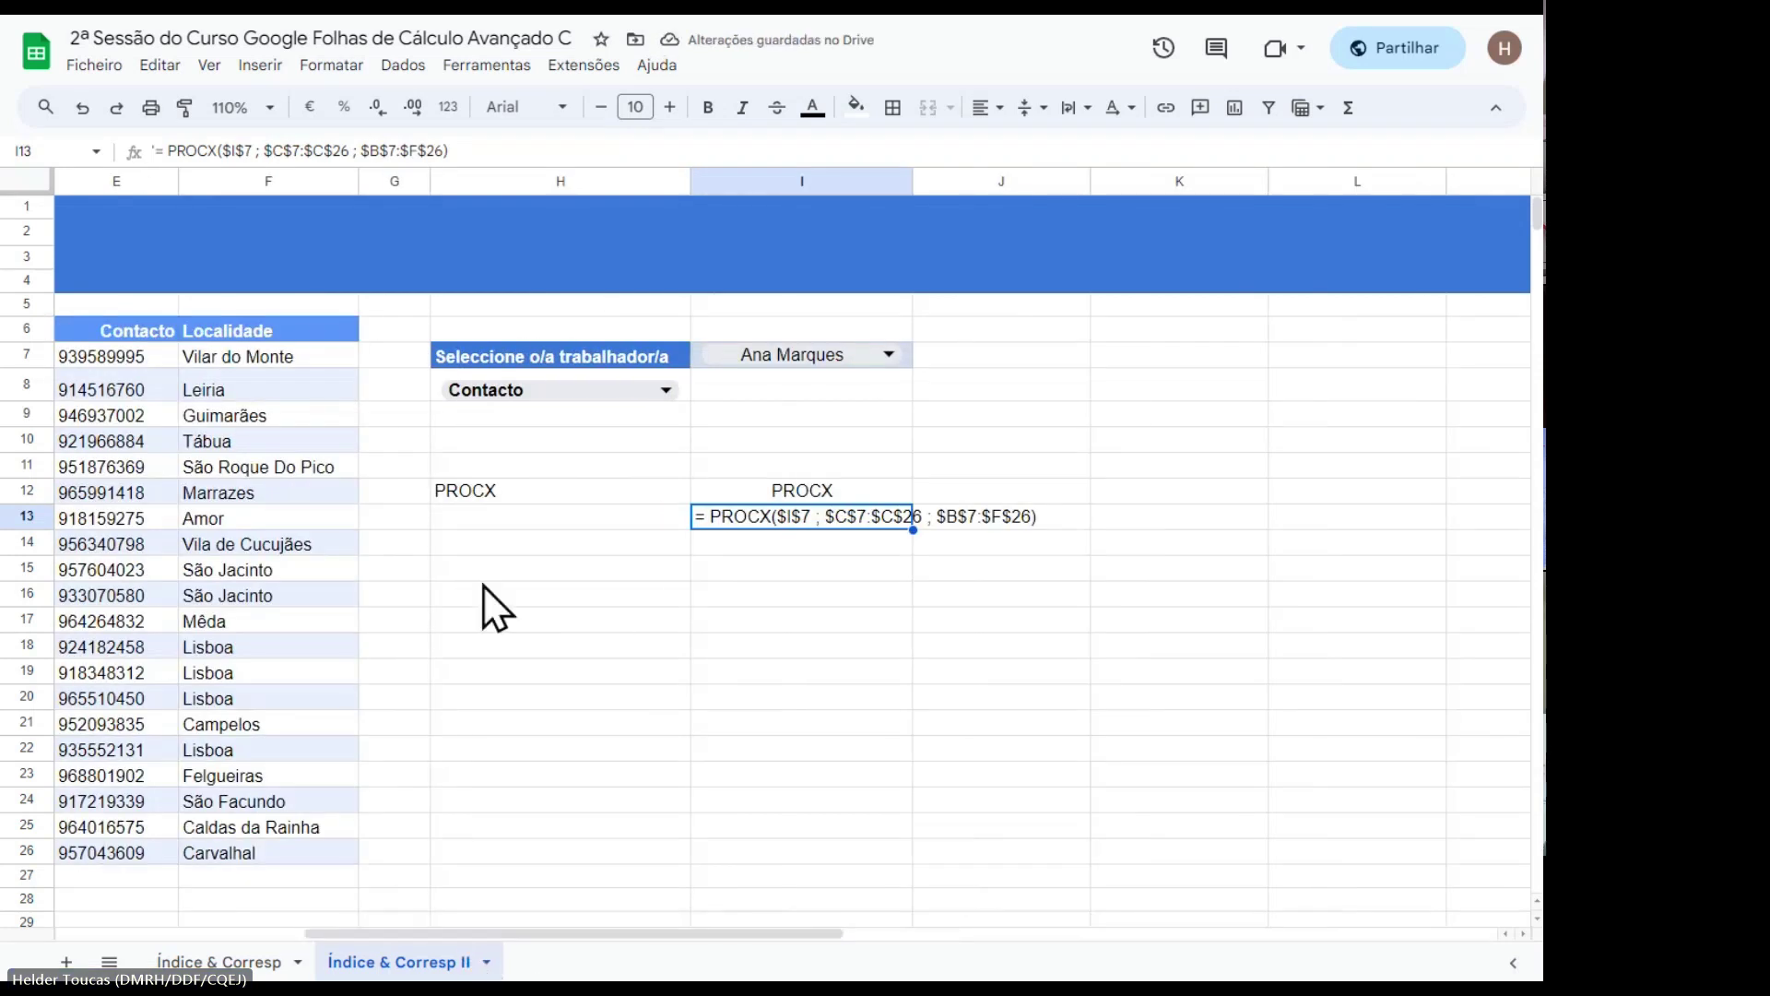
{"action": "left_click", "coordinate": [509, 551]}
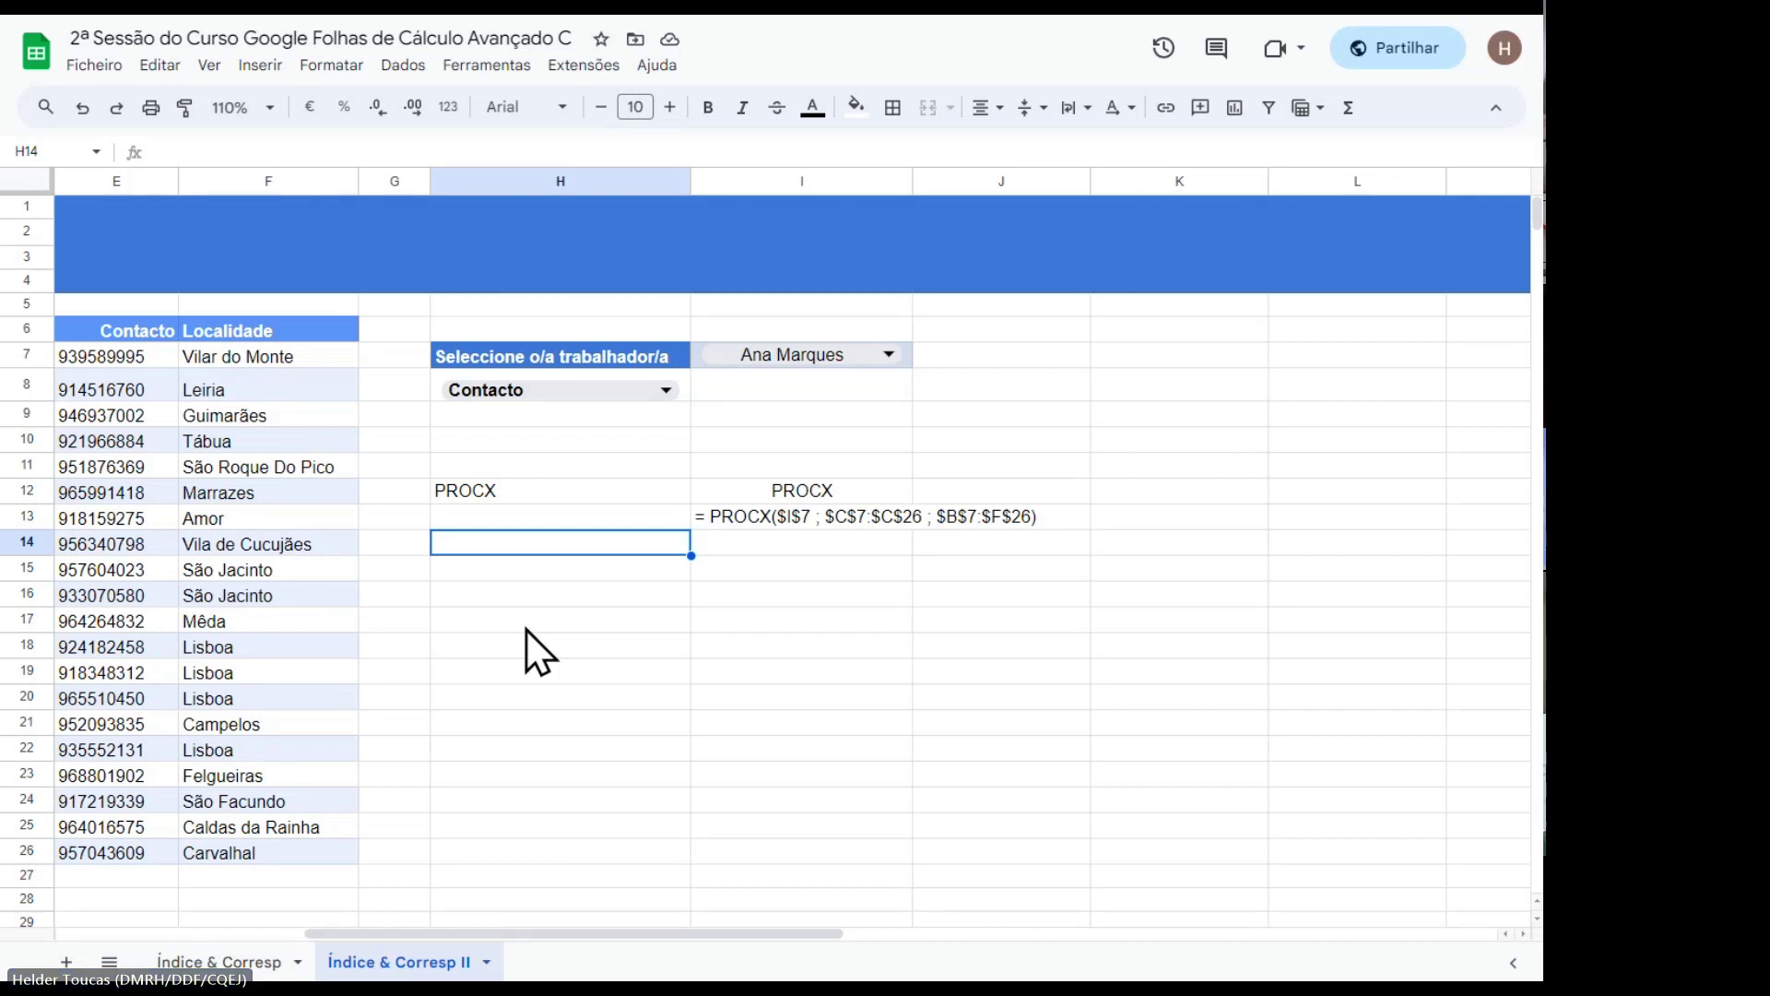
{"action": "type", "text": "="}
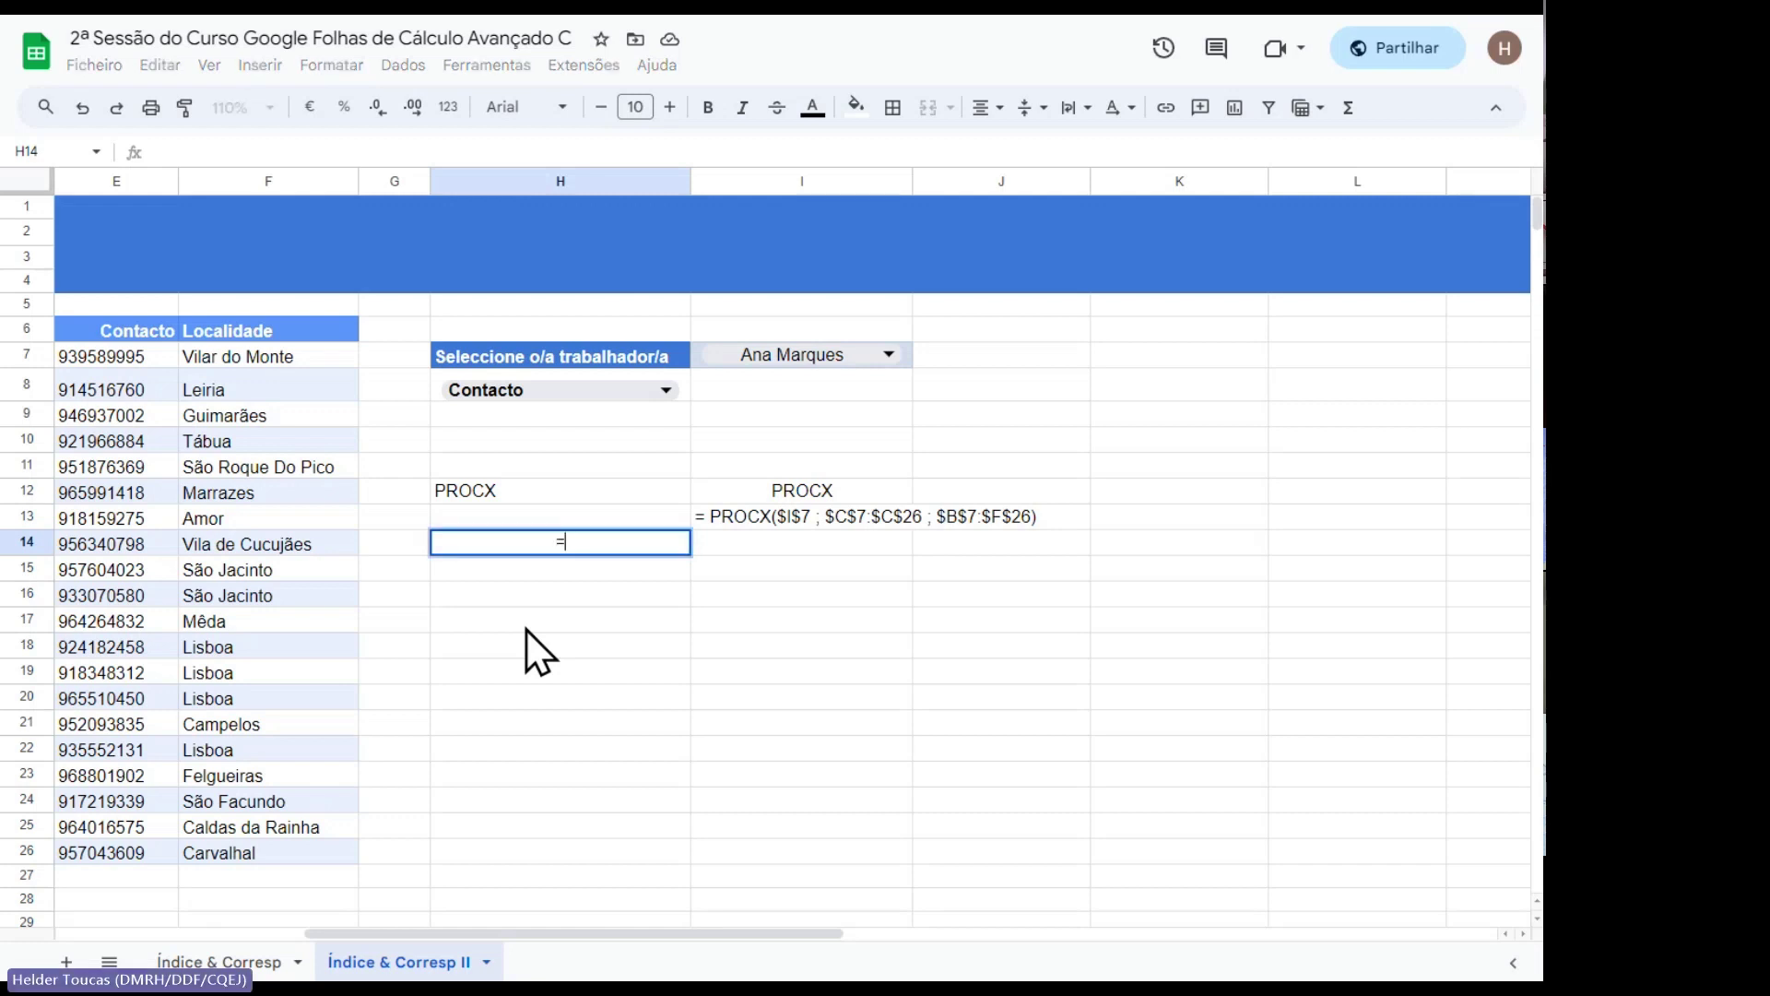
{"action": "type", "text": " PROC"}
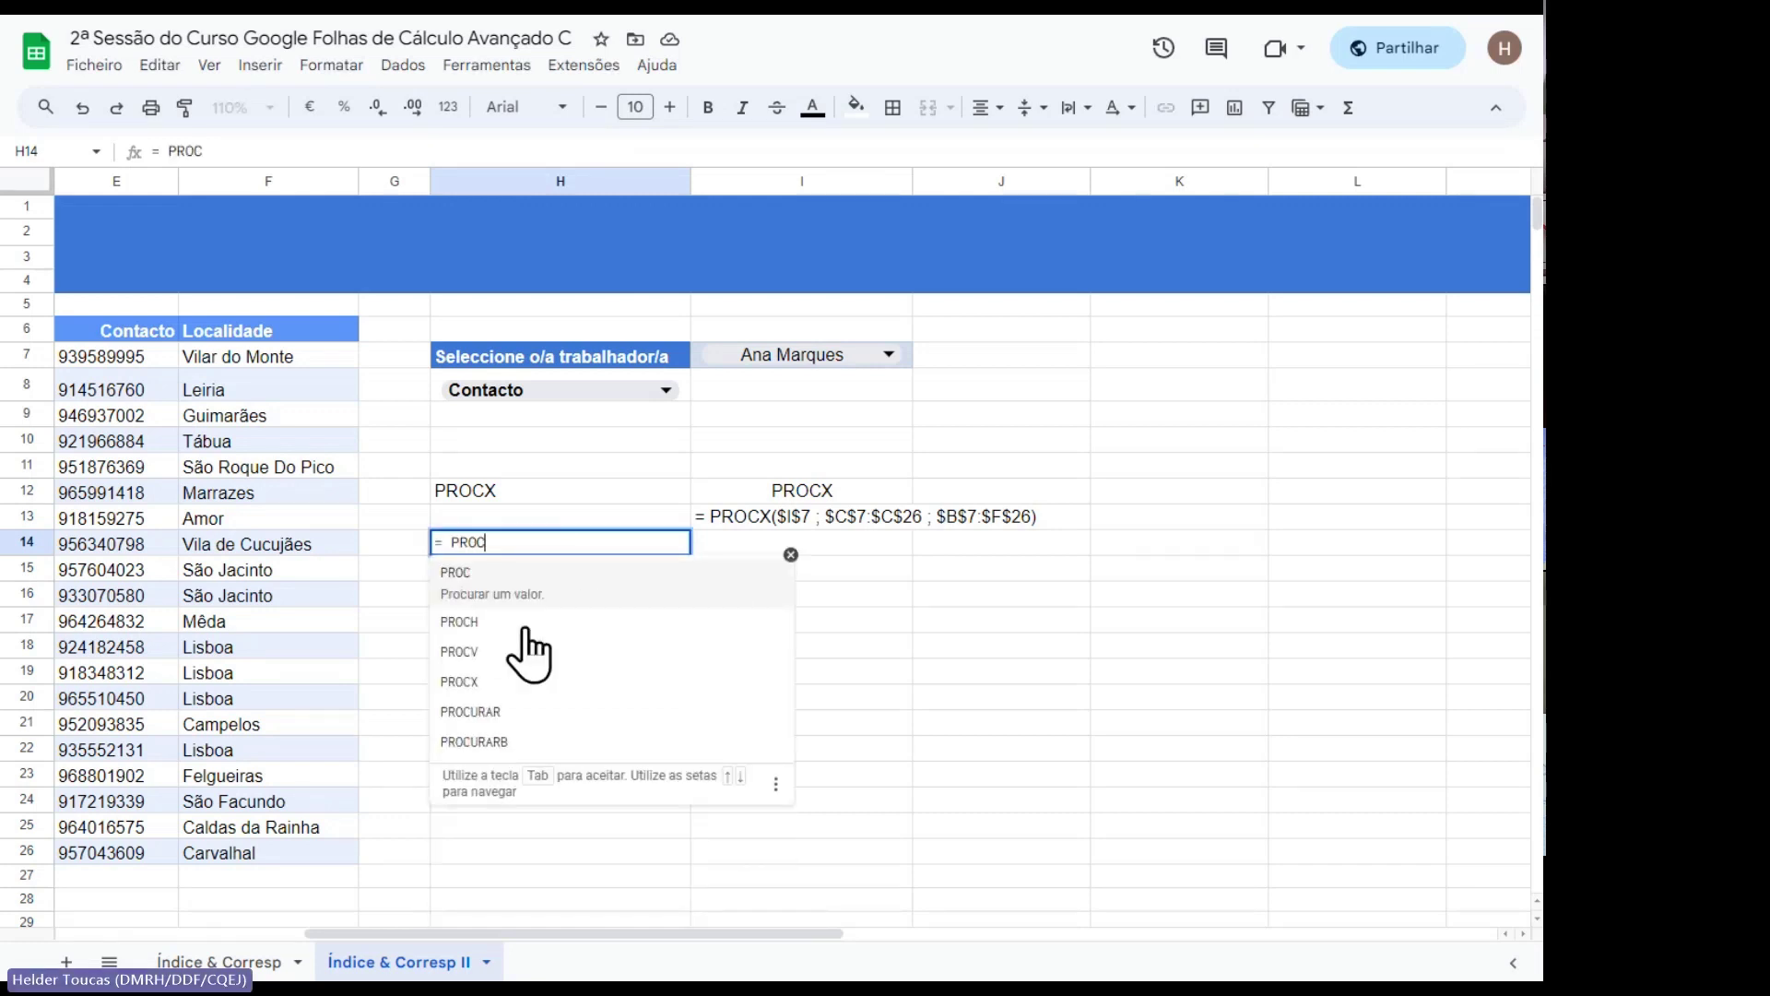
{"action": "type", "text": "X ("}
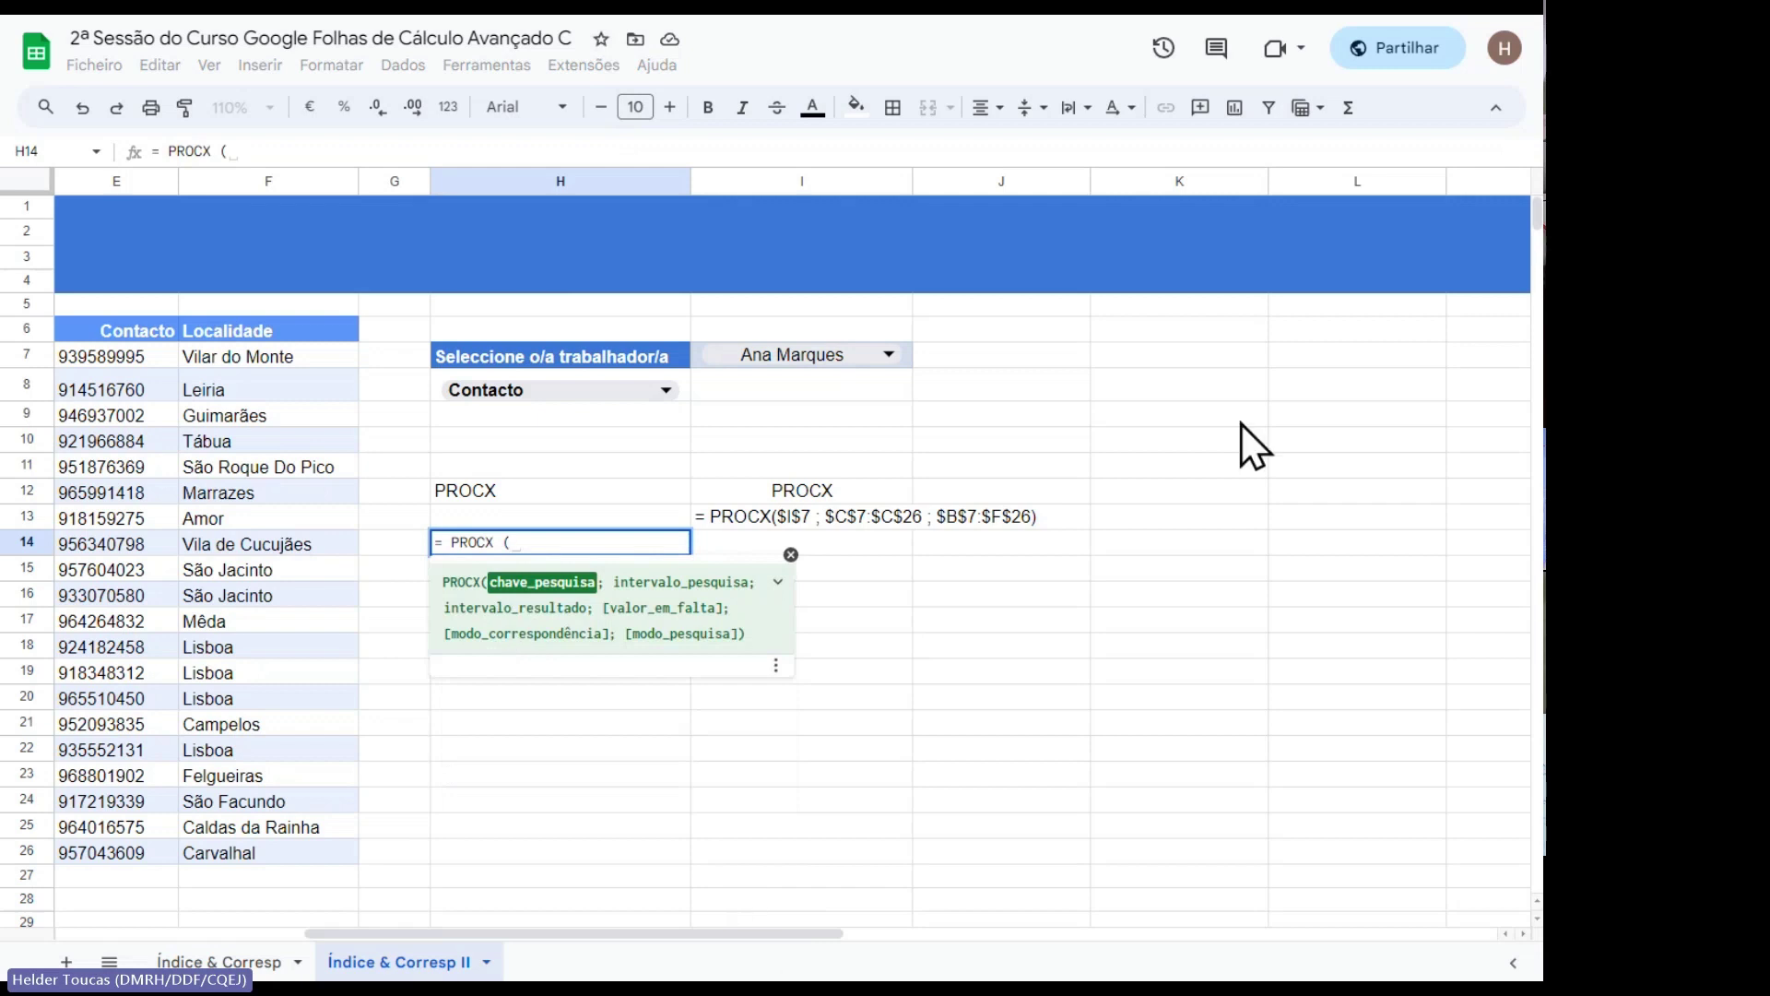
{"action": "left_click", "coordinate": [711, 521]}
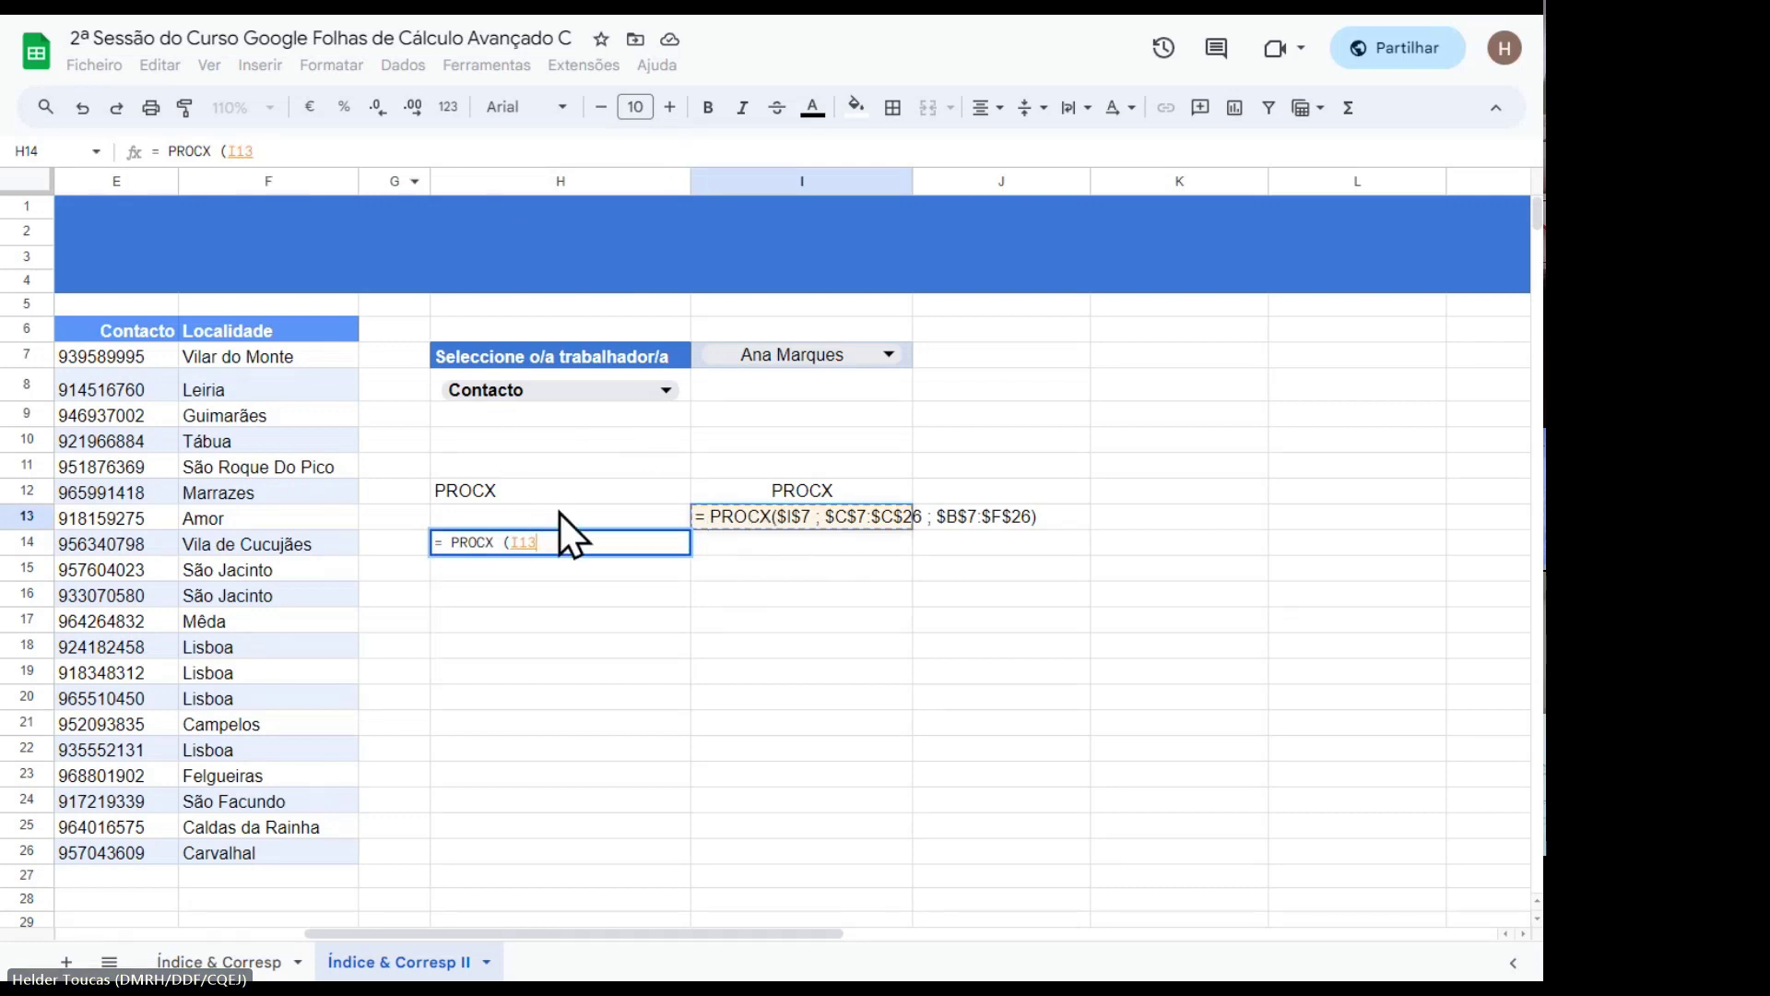
{"action": "key", "text": "Escape"}
Copy the expression PROCX($I$7 ; $C$7:$C$26 ; $B$7:$F$26) from I13 without its leading apostrophe and equals sign.
{"action": "left_click", "coordinate": [793, 643]}
{"action": "left_click", "coordinate": [740, 524]}
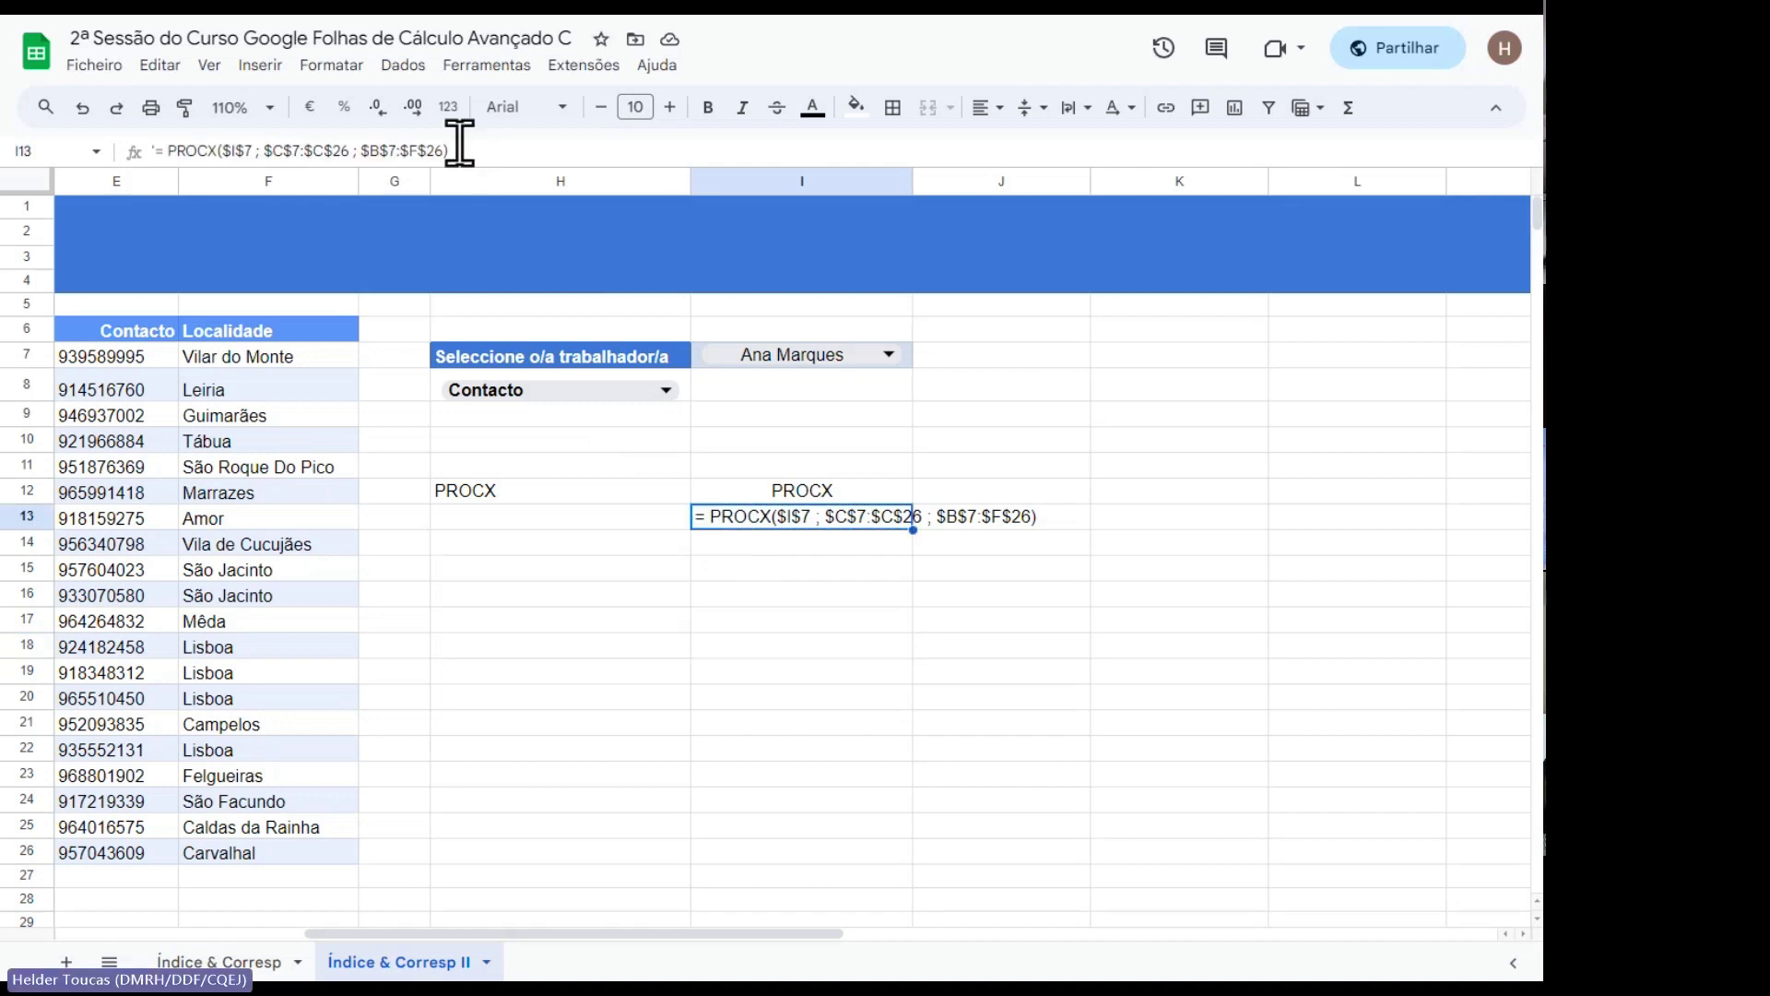
{"action": "left_click_drag", "start_coordinate": [459, 148], "coordinate": [119, 148]}
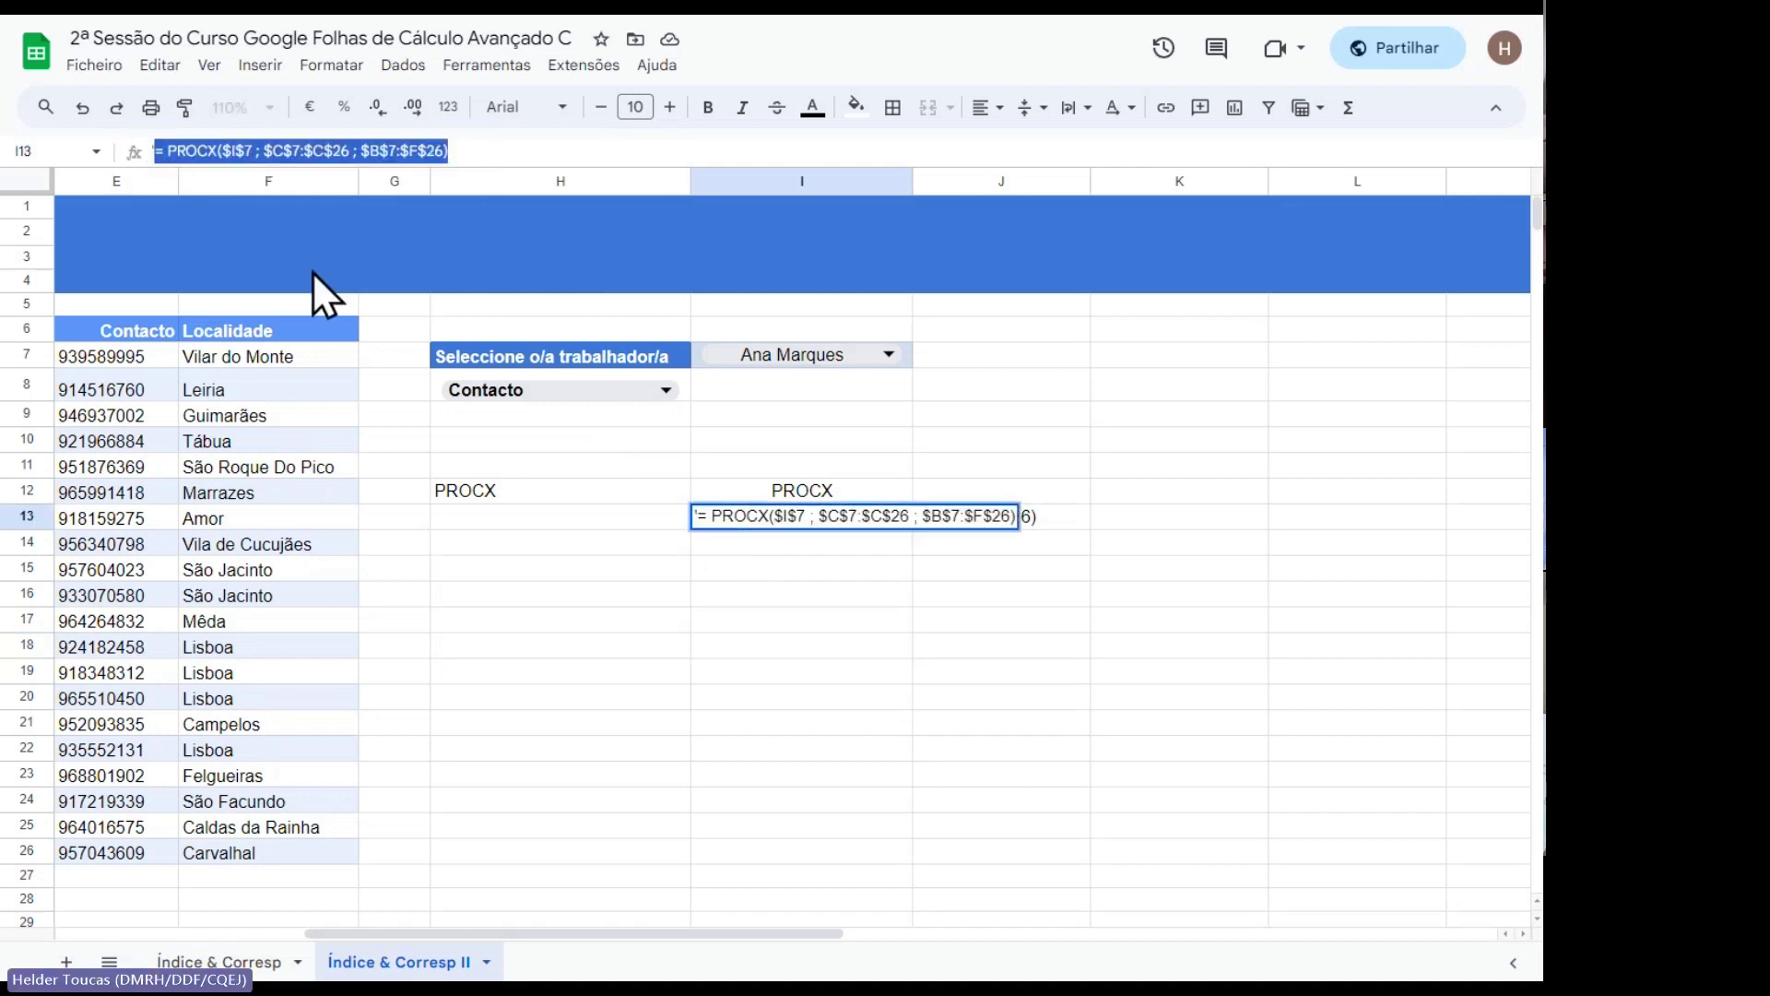
{"action": "key", "text": "shift+Right"}
{"action": "key", "text": "shift+Right"}
{"action": "key", "text": "shift+Right"}
{"action": "key", "text": "ctrl+c"}
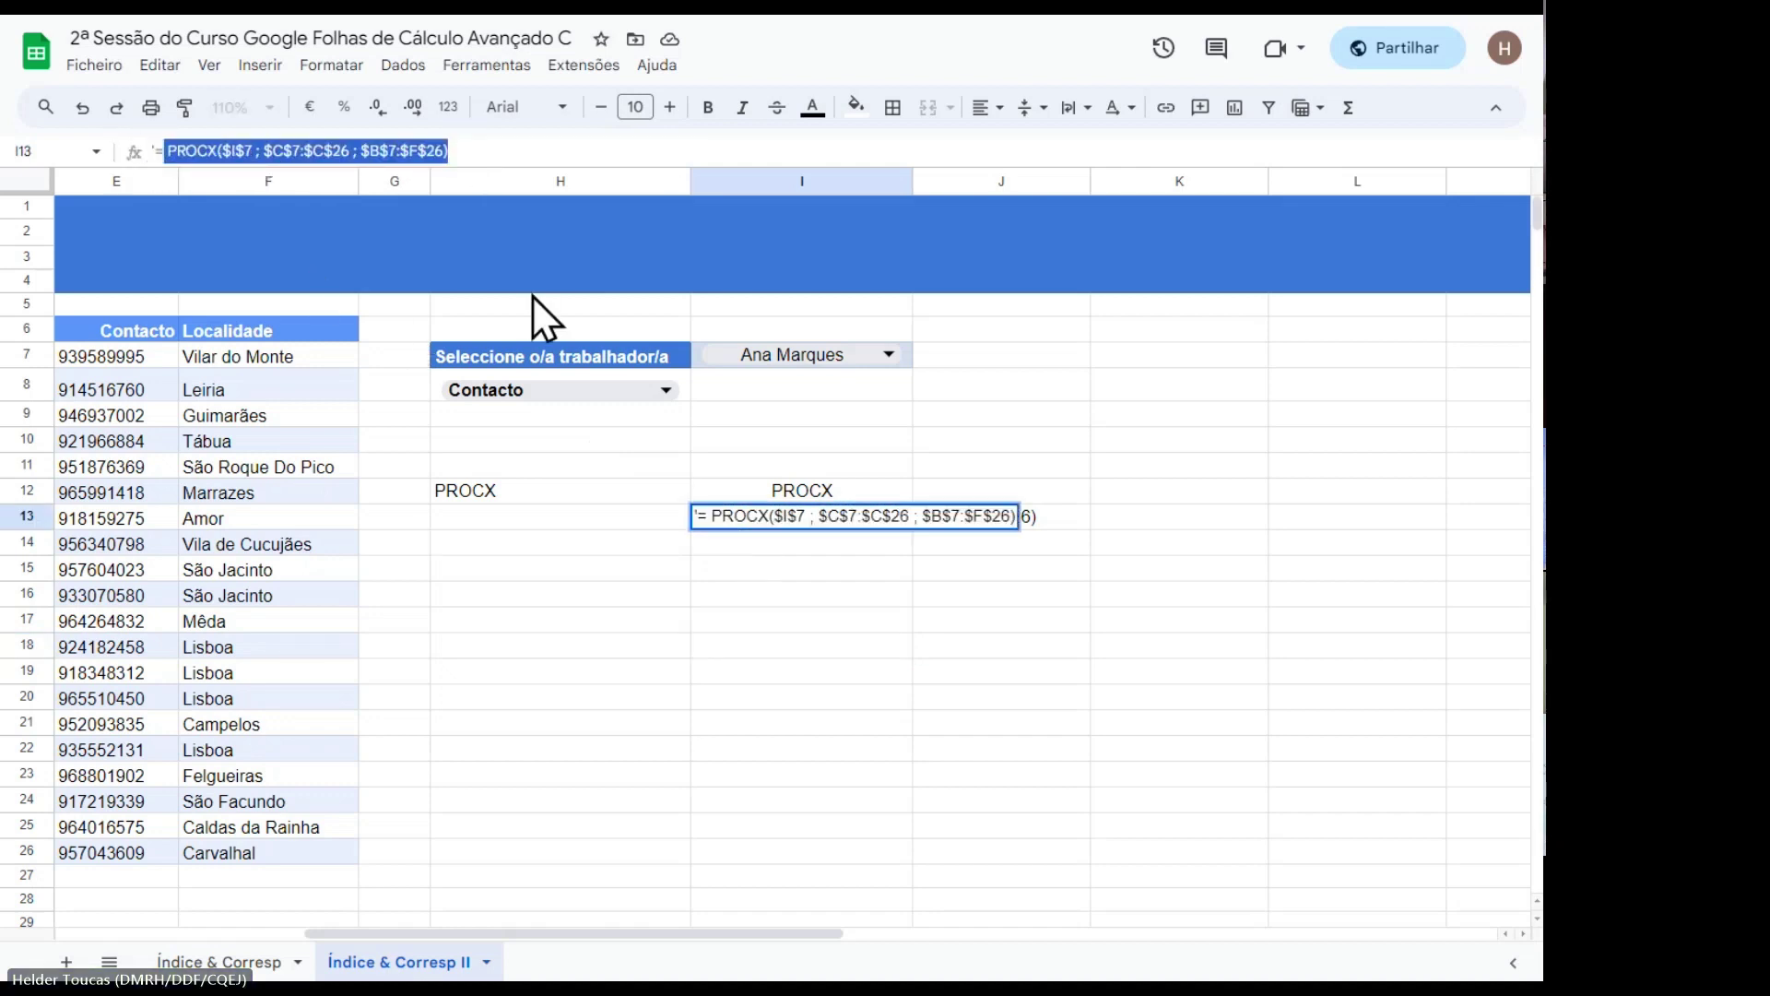
Start an outer PROCX formula in H14, leaving the search key and search range empty before the result-range argument.
{"action": "left_click", "coordinate": [568, 540]}
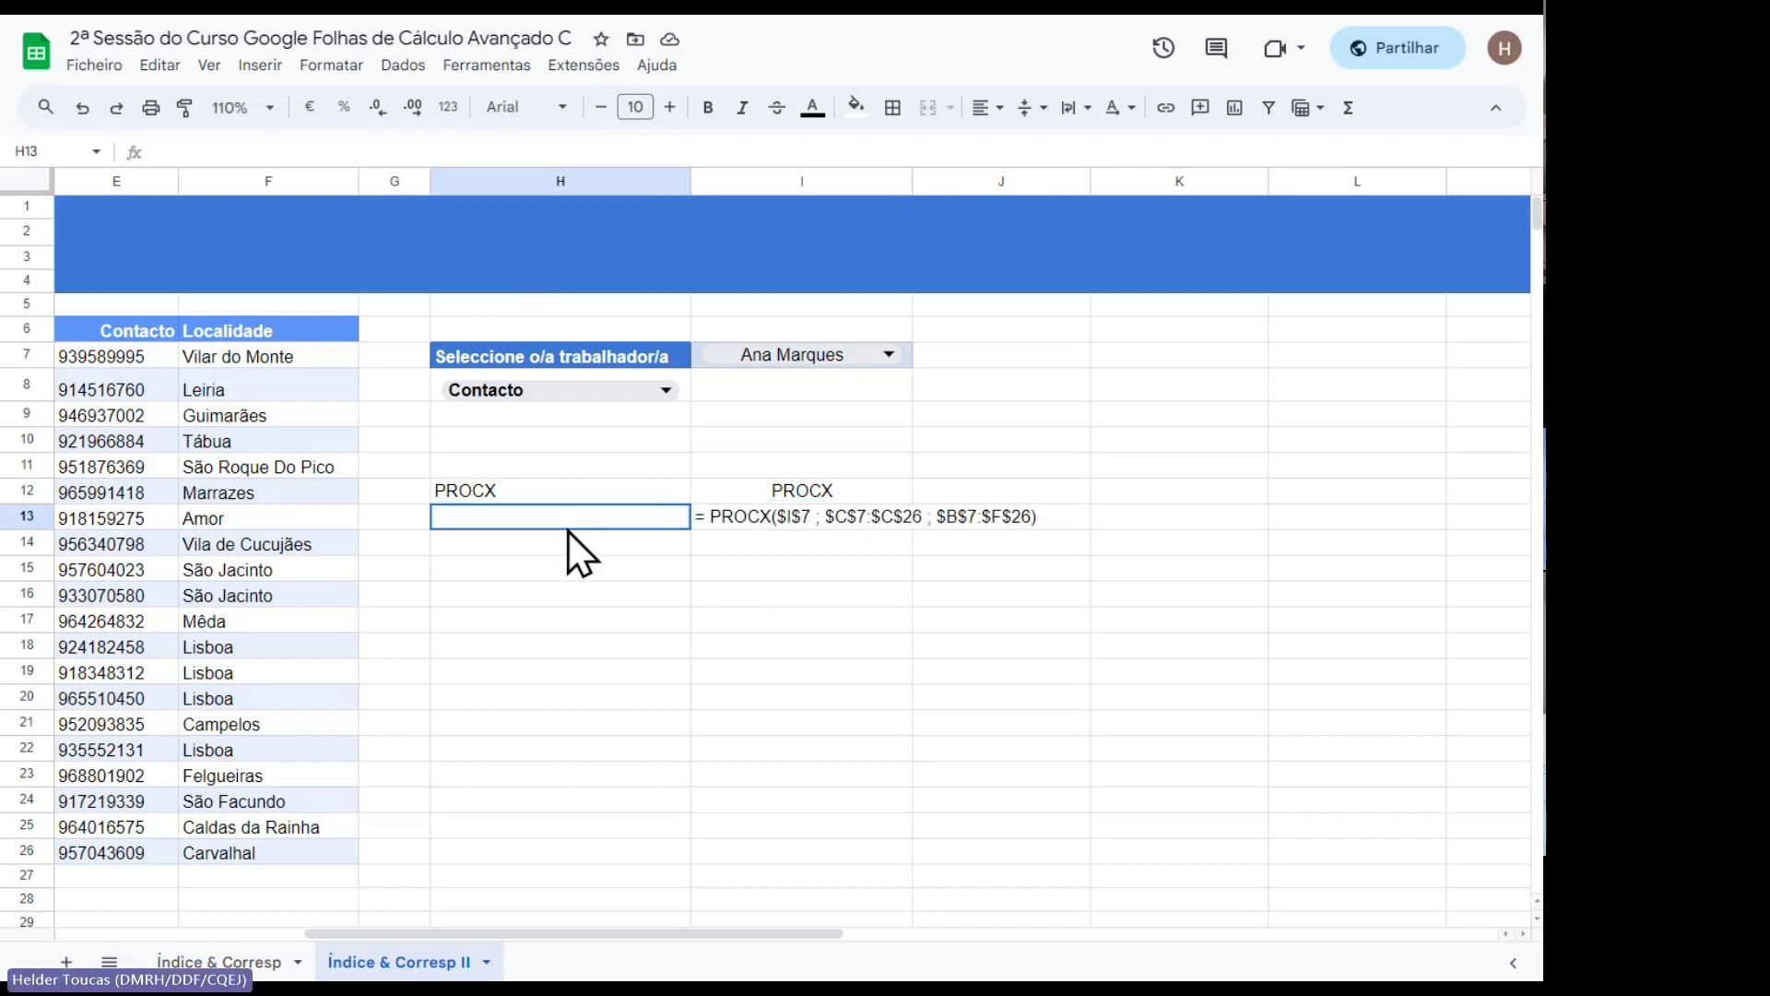
{"action": "type", "text": "="}
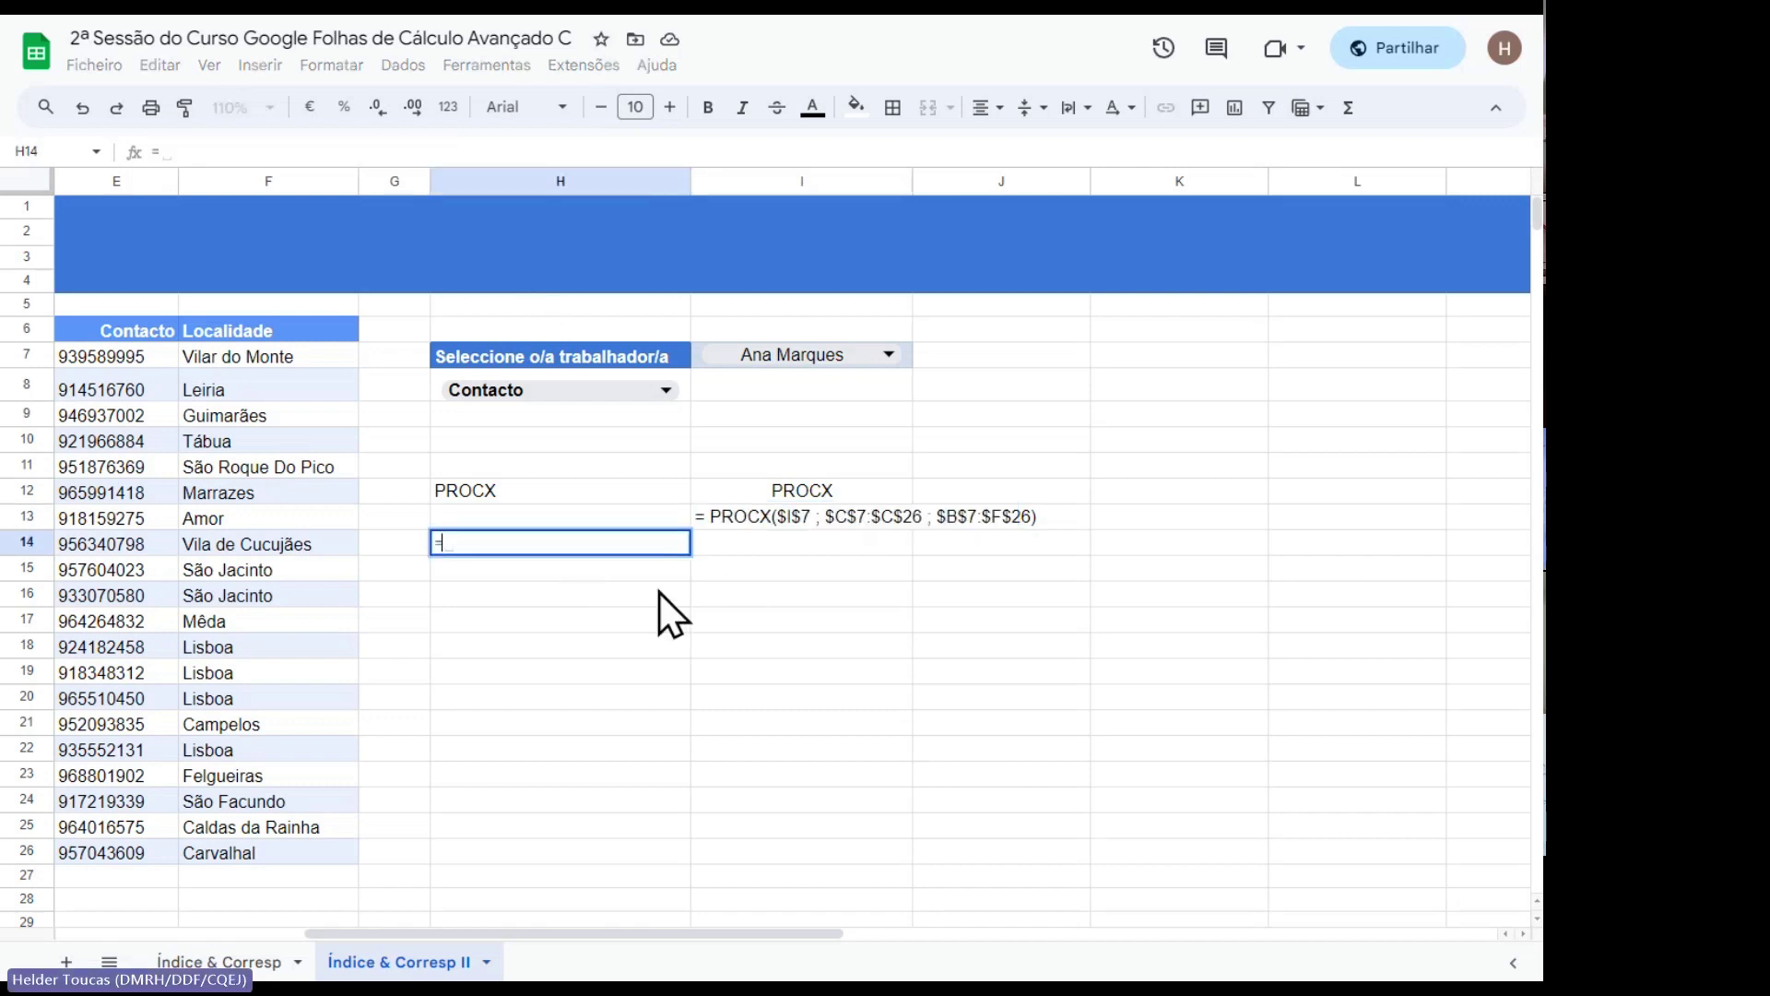
{"action": "type", "text": "PROCX "}
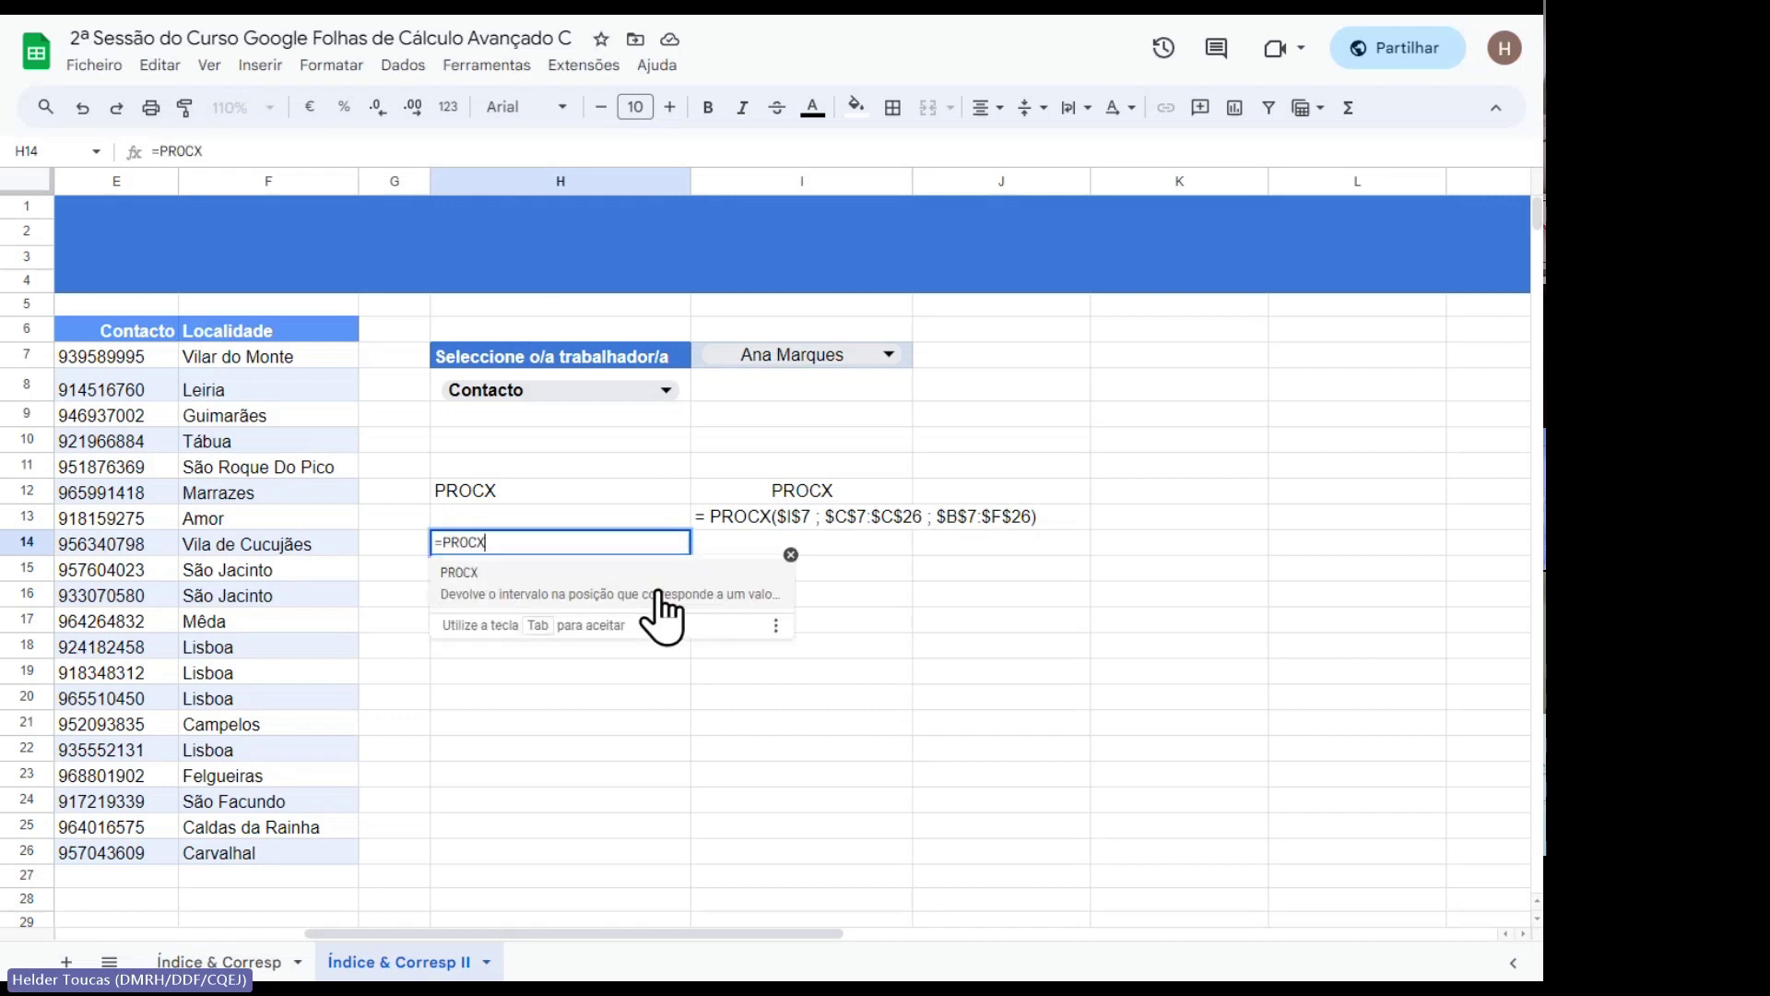
{"action": "type", "text": "("}
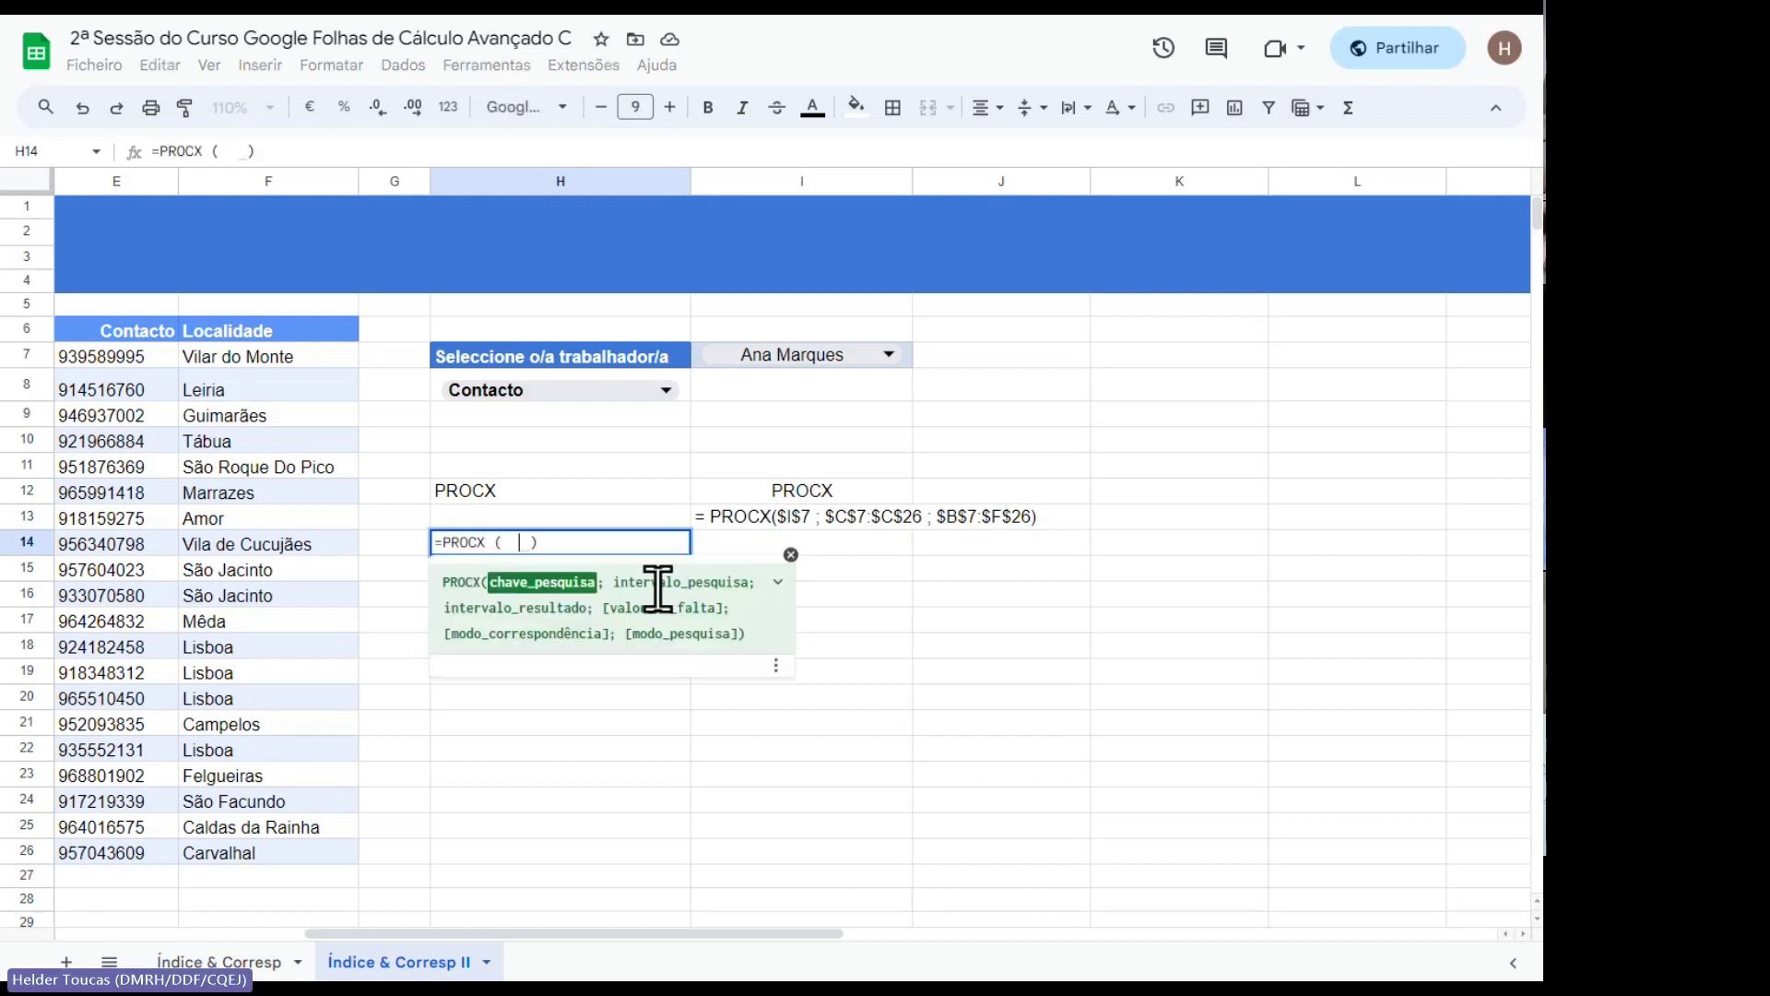
{"action": "key", "text": "Left"}
{"action": "key", "text": "Left"}
{"action": "key", "text": "BackSpace"}
{"action": "key", "text": "BackSpace"}
{"action": "key", "text": "BackSpace"}
{"action": "key", "text": "BackSpace"}
{"action": "key", "text": "BackSpace"}
{"action": "key", "text": "BackSpace"}
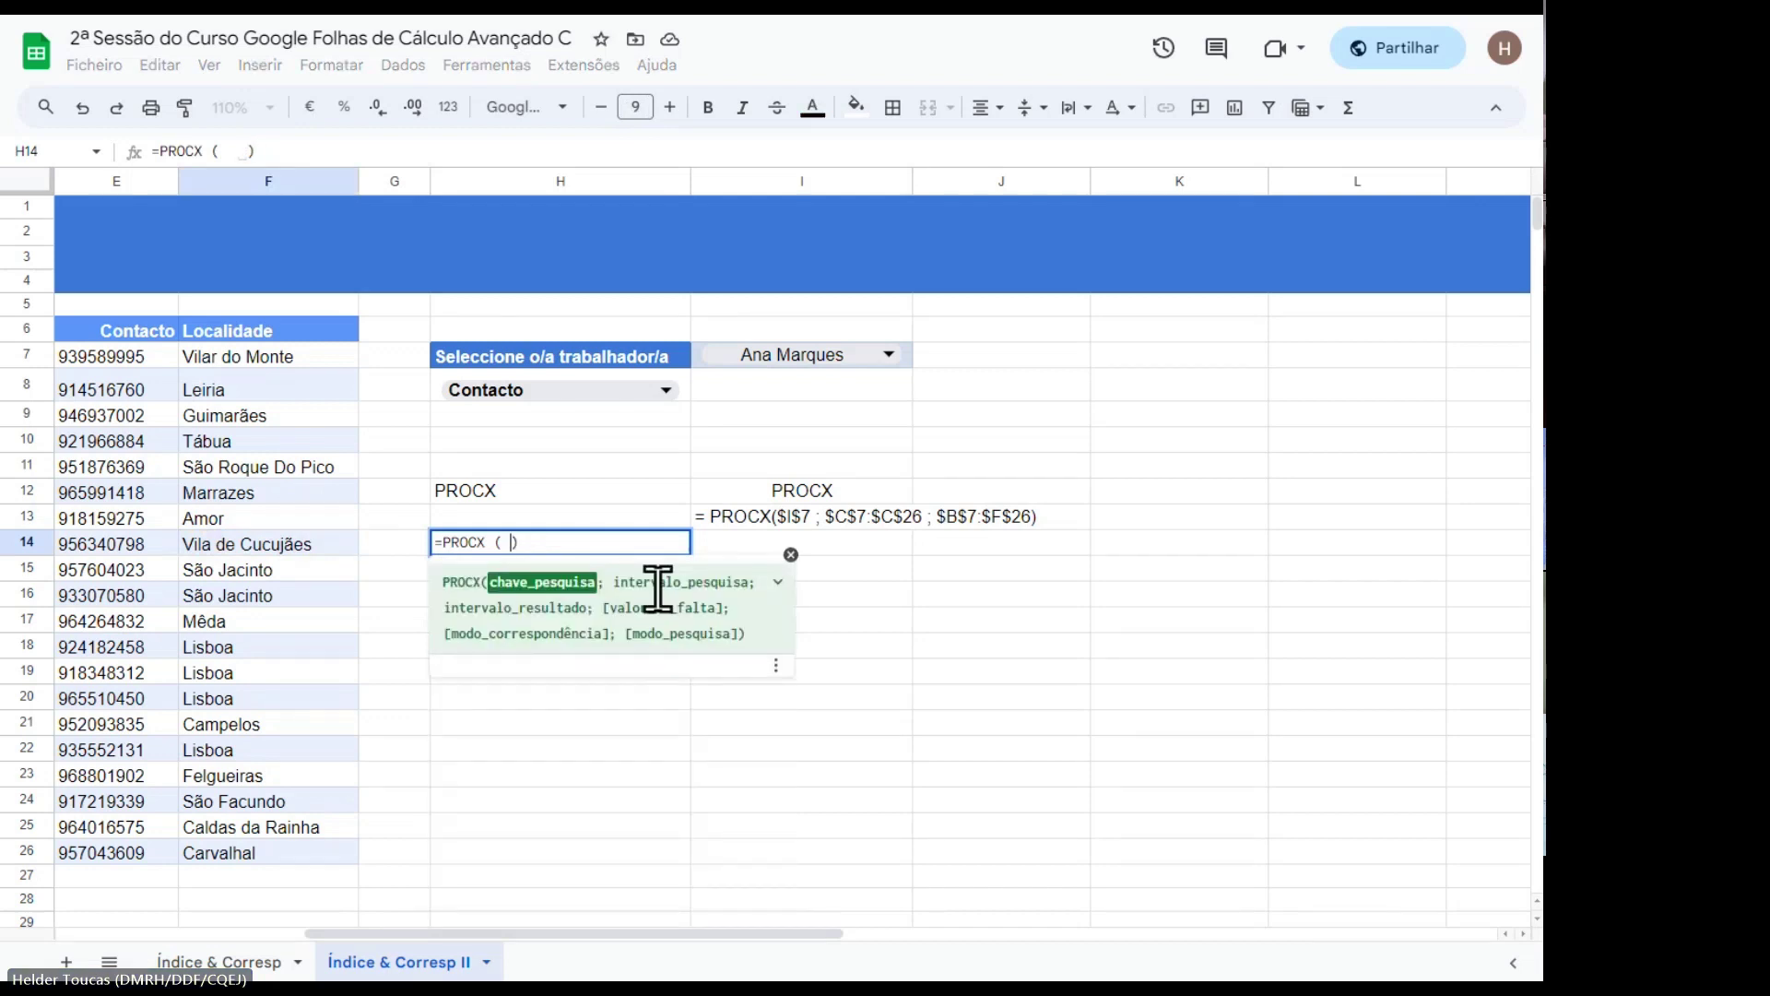
{"action": "type", "text": ";"}
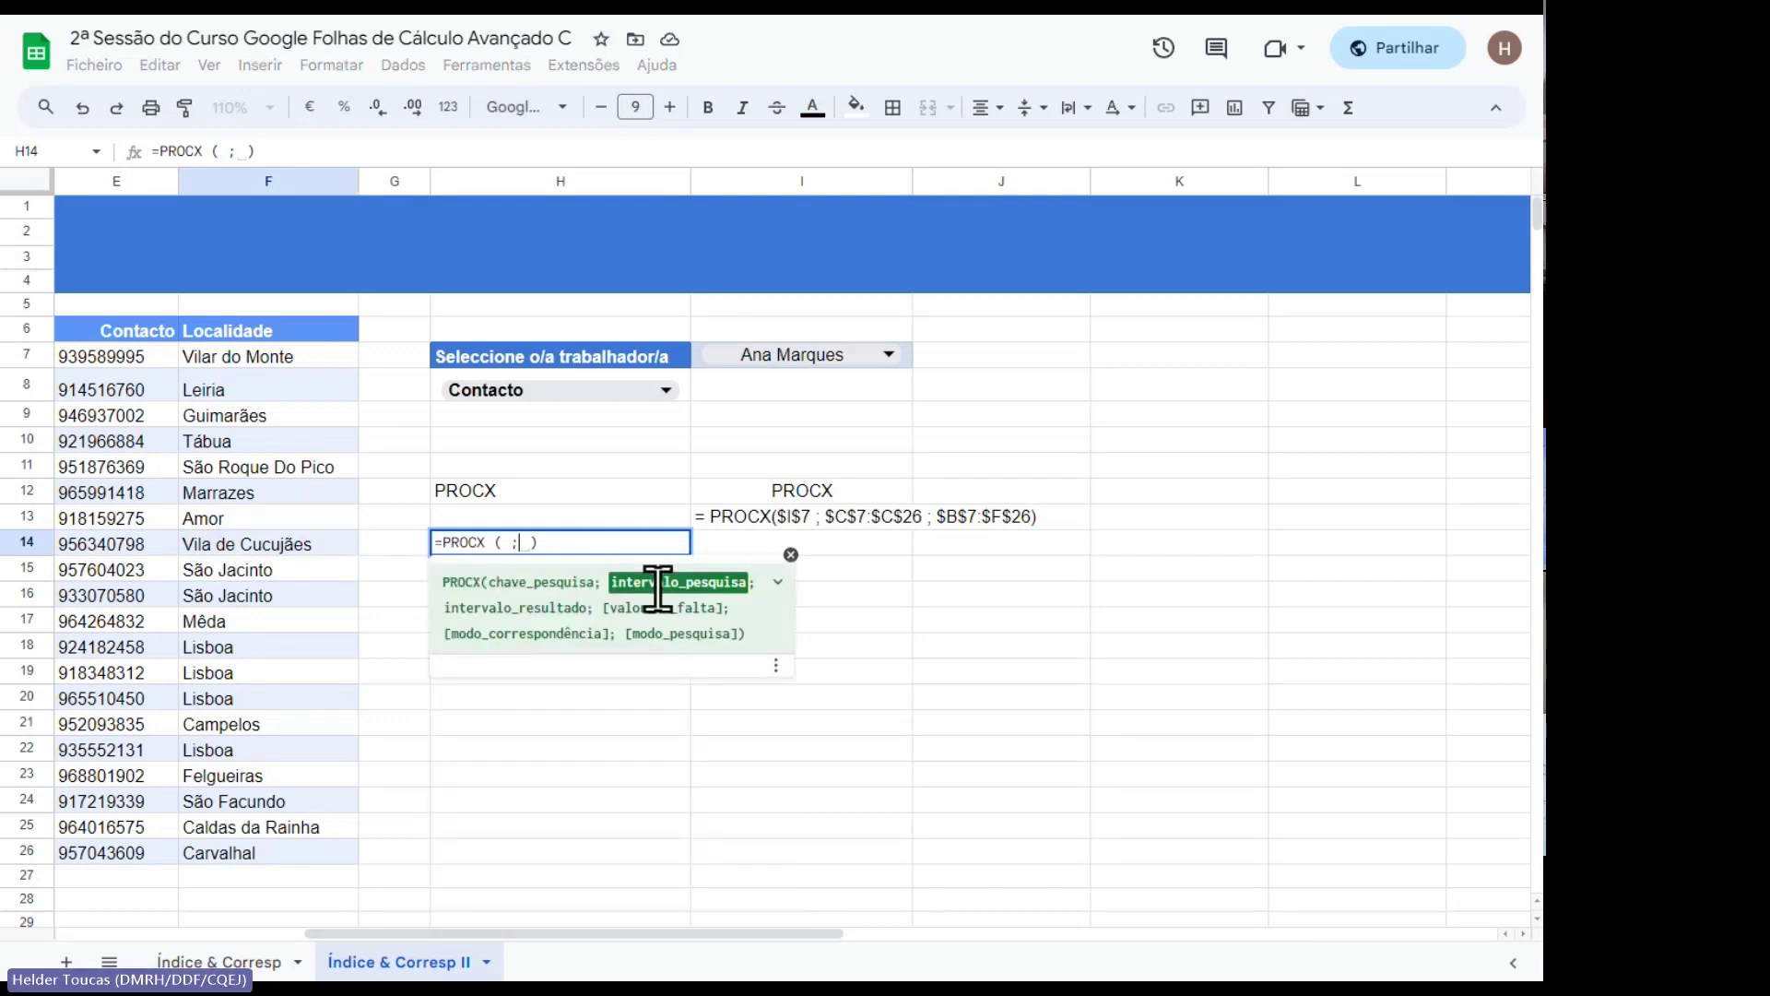
{"action": "type", "text": " ;"}
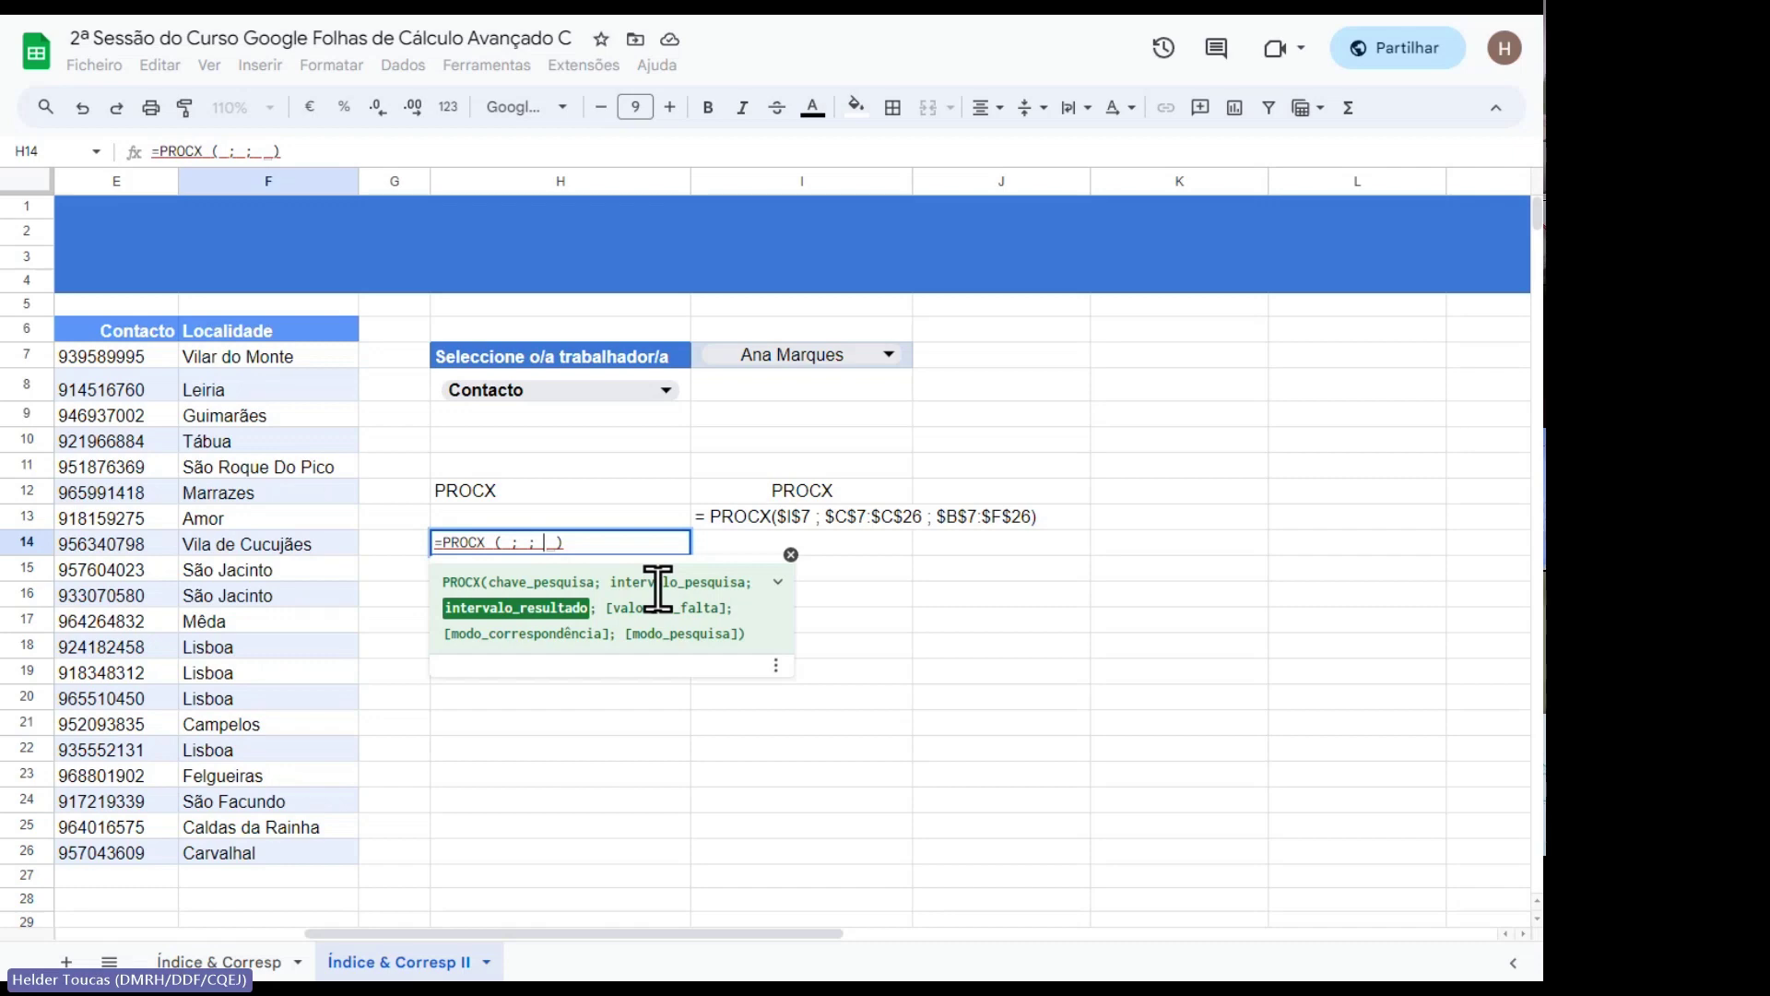
Paste the copied PROCX($I$7 ; $C$7:$C$26 ; $B$7:$F$26) as the outer formula's result range.
{"action": "key", "text": "ctrl+v"}
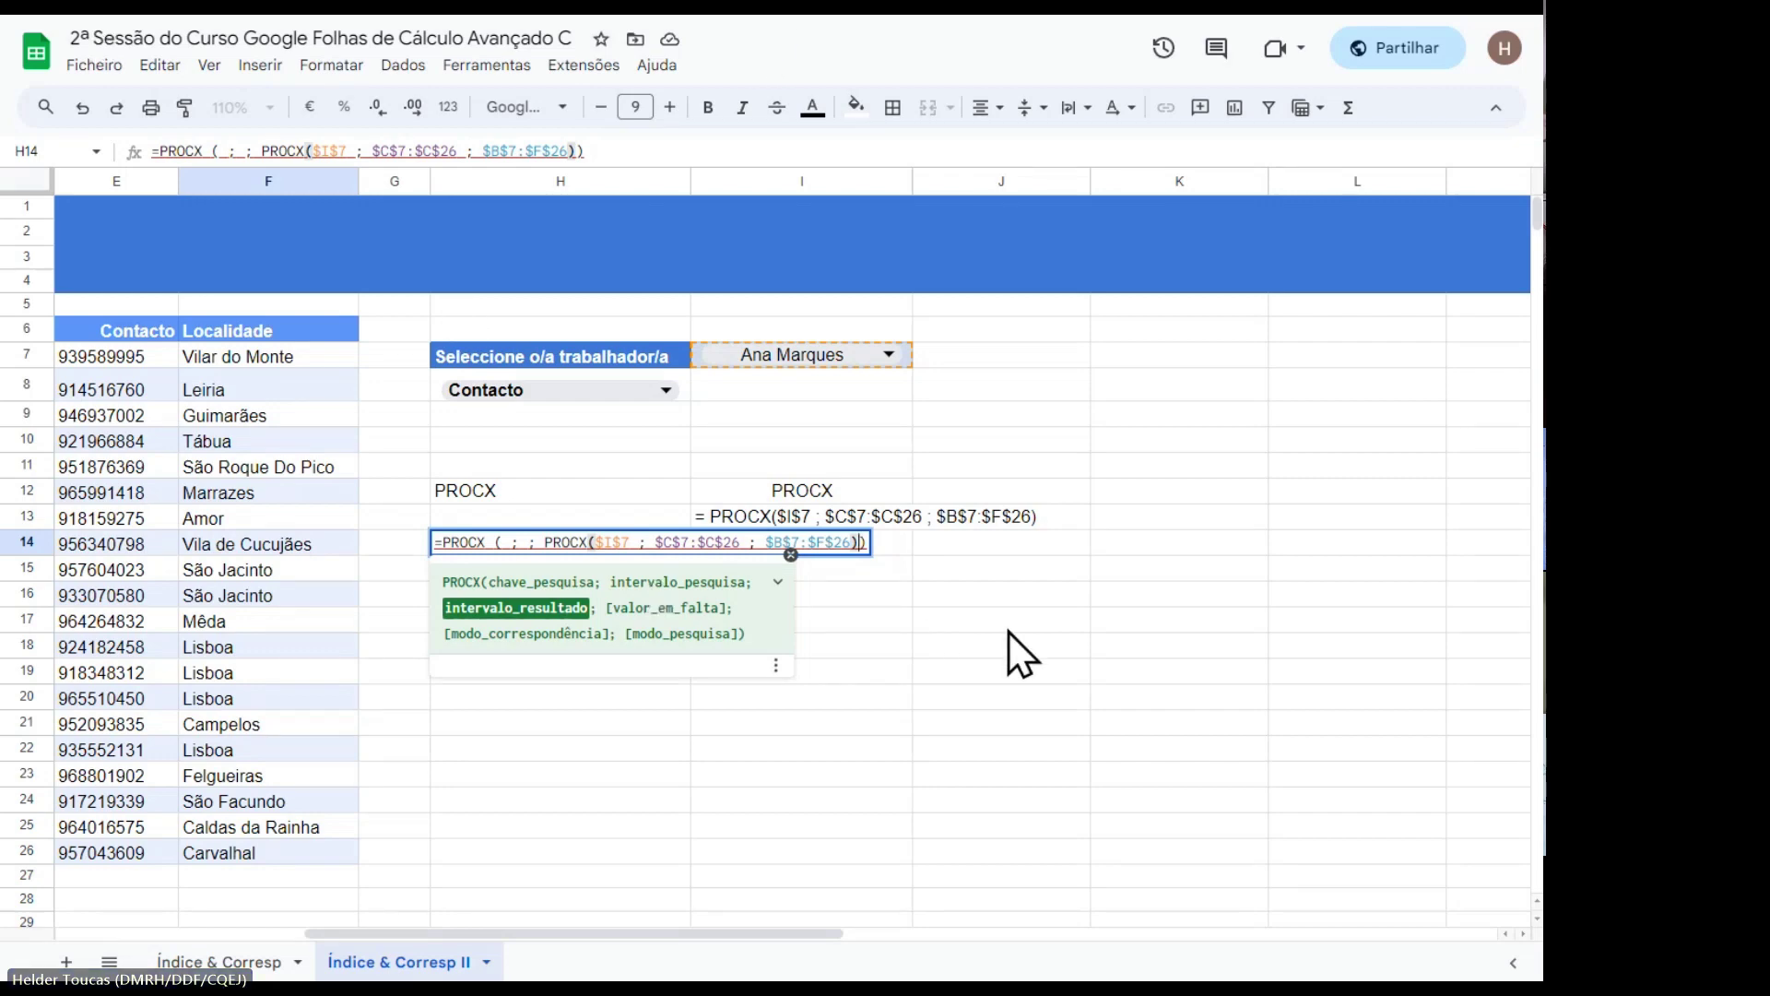
{"action": "key", "text": "ctrl+plus"}
{"action": "key", "text": "ctrl+plus"}
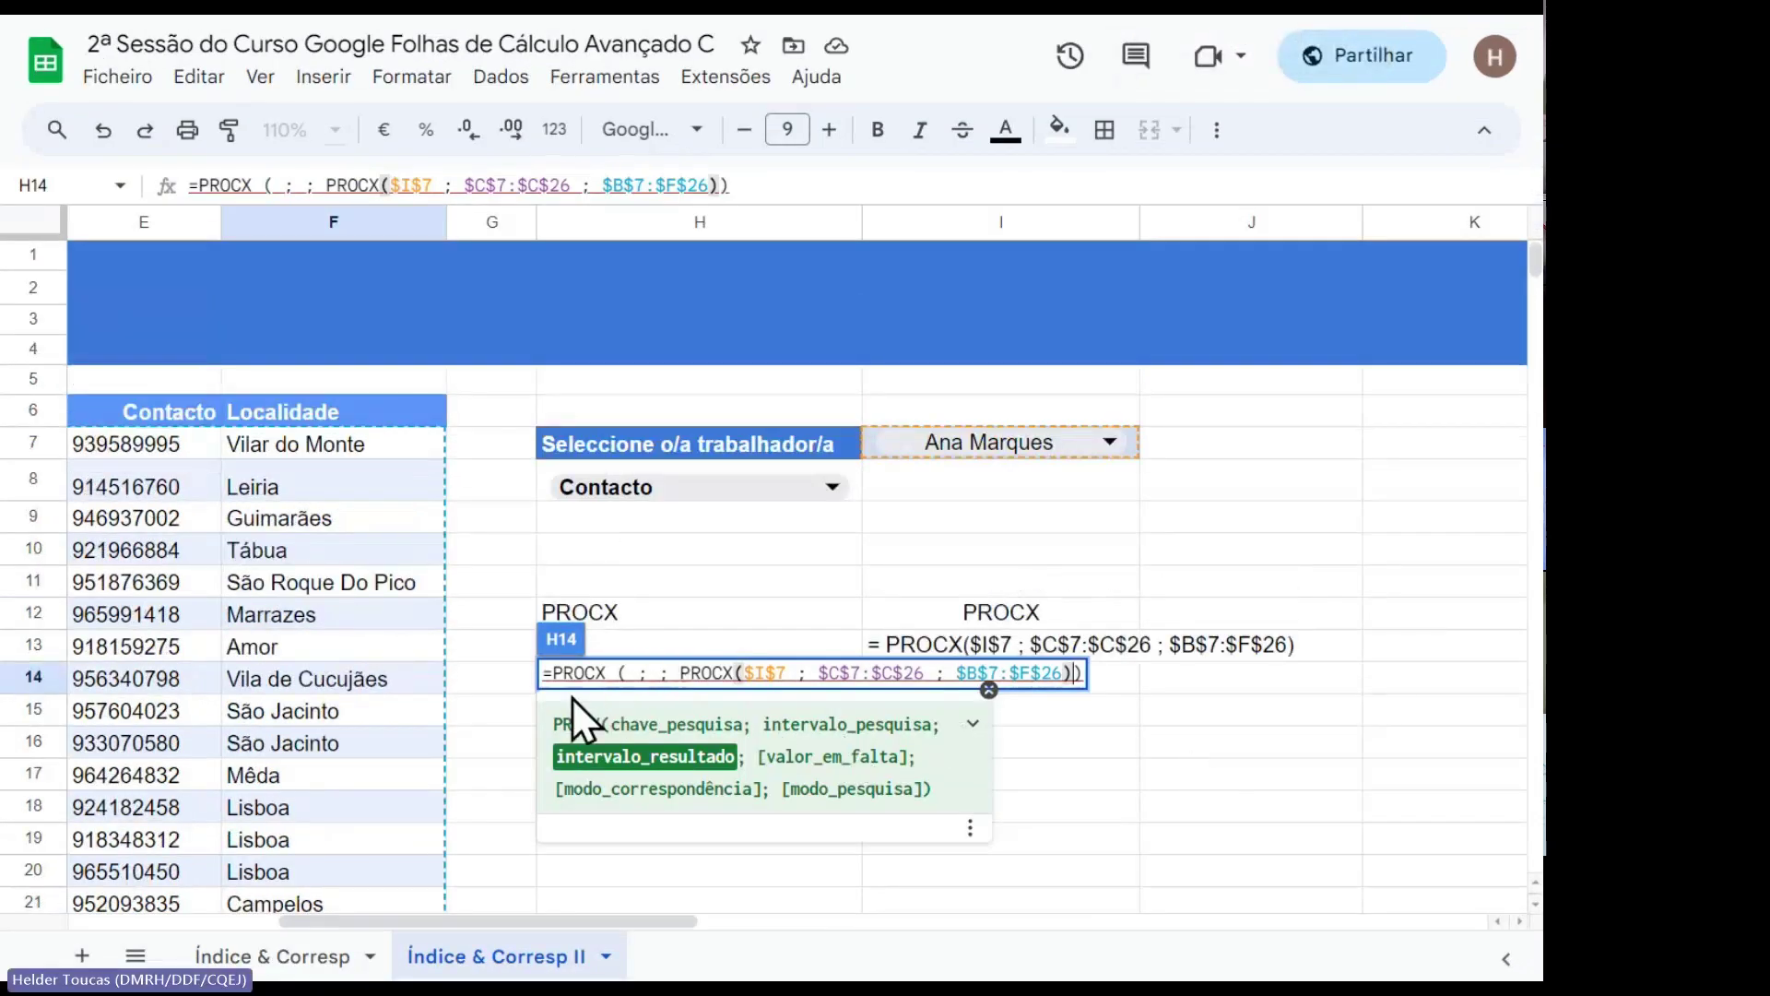
Use the field selector cell H8 as the outer PROCX's search key.
{"action": "left_click", "coordinate": [637, 674]}
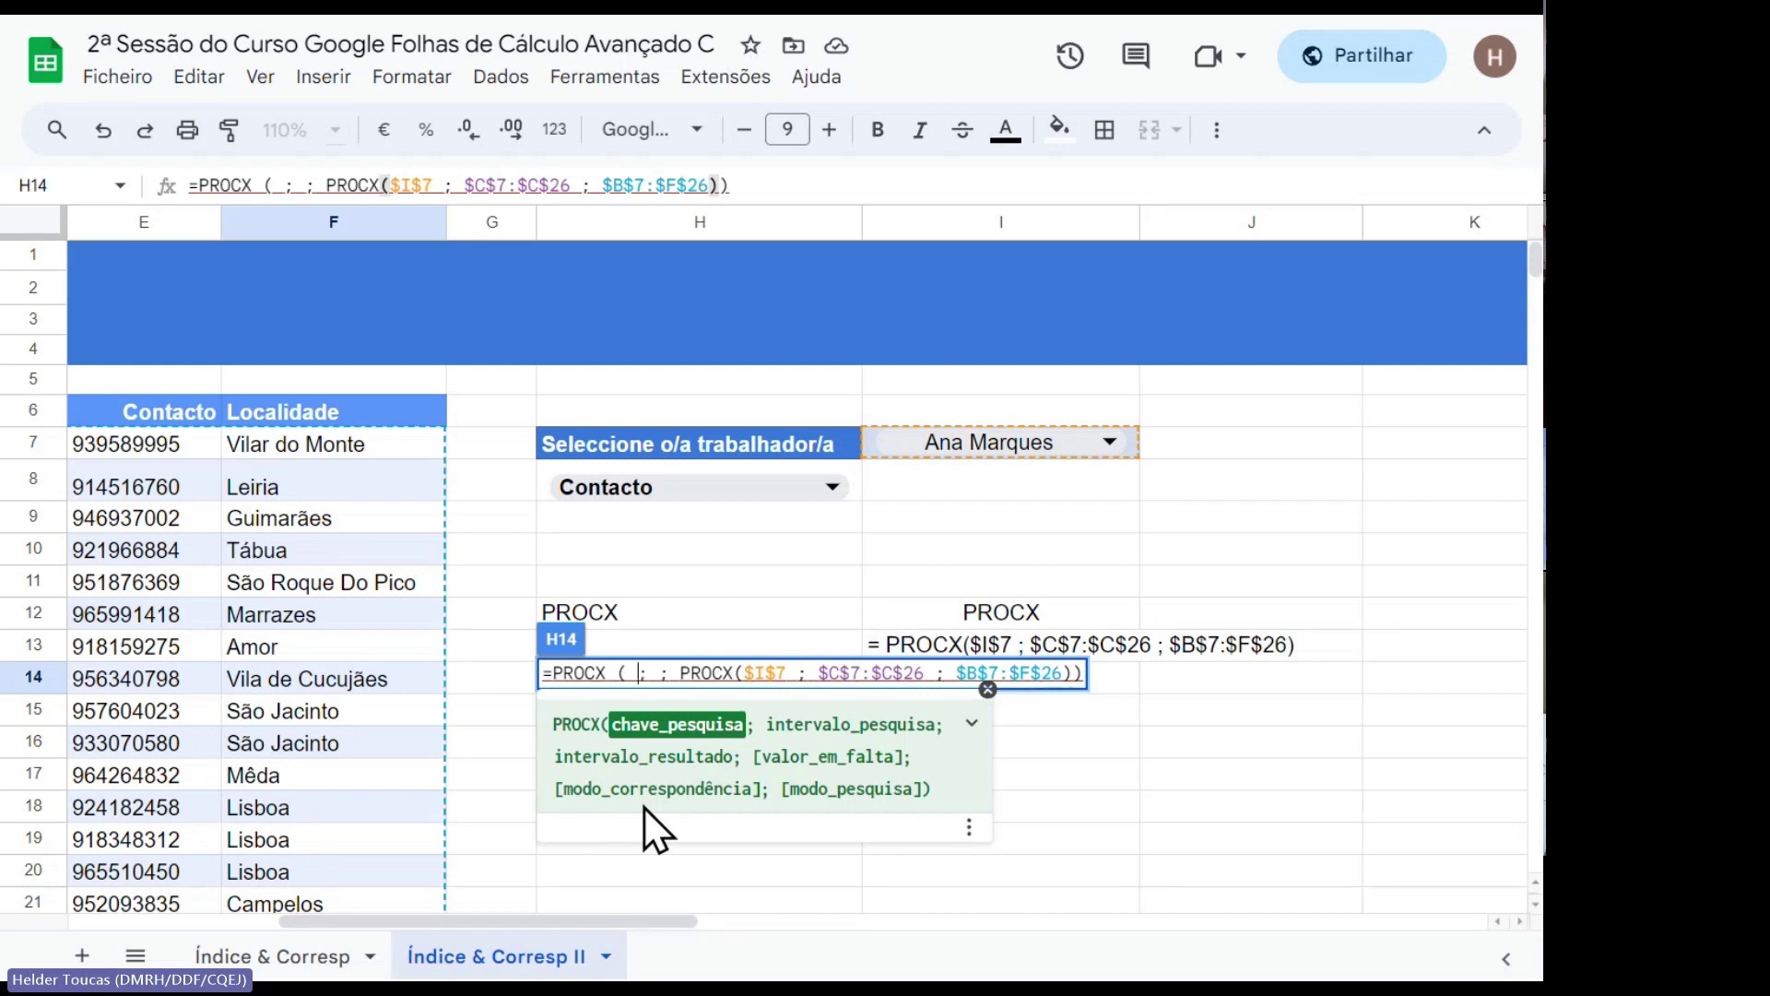
{"action": "key", "text": "Left"}
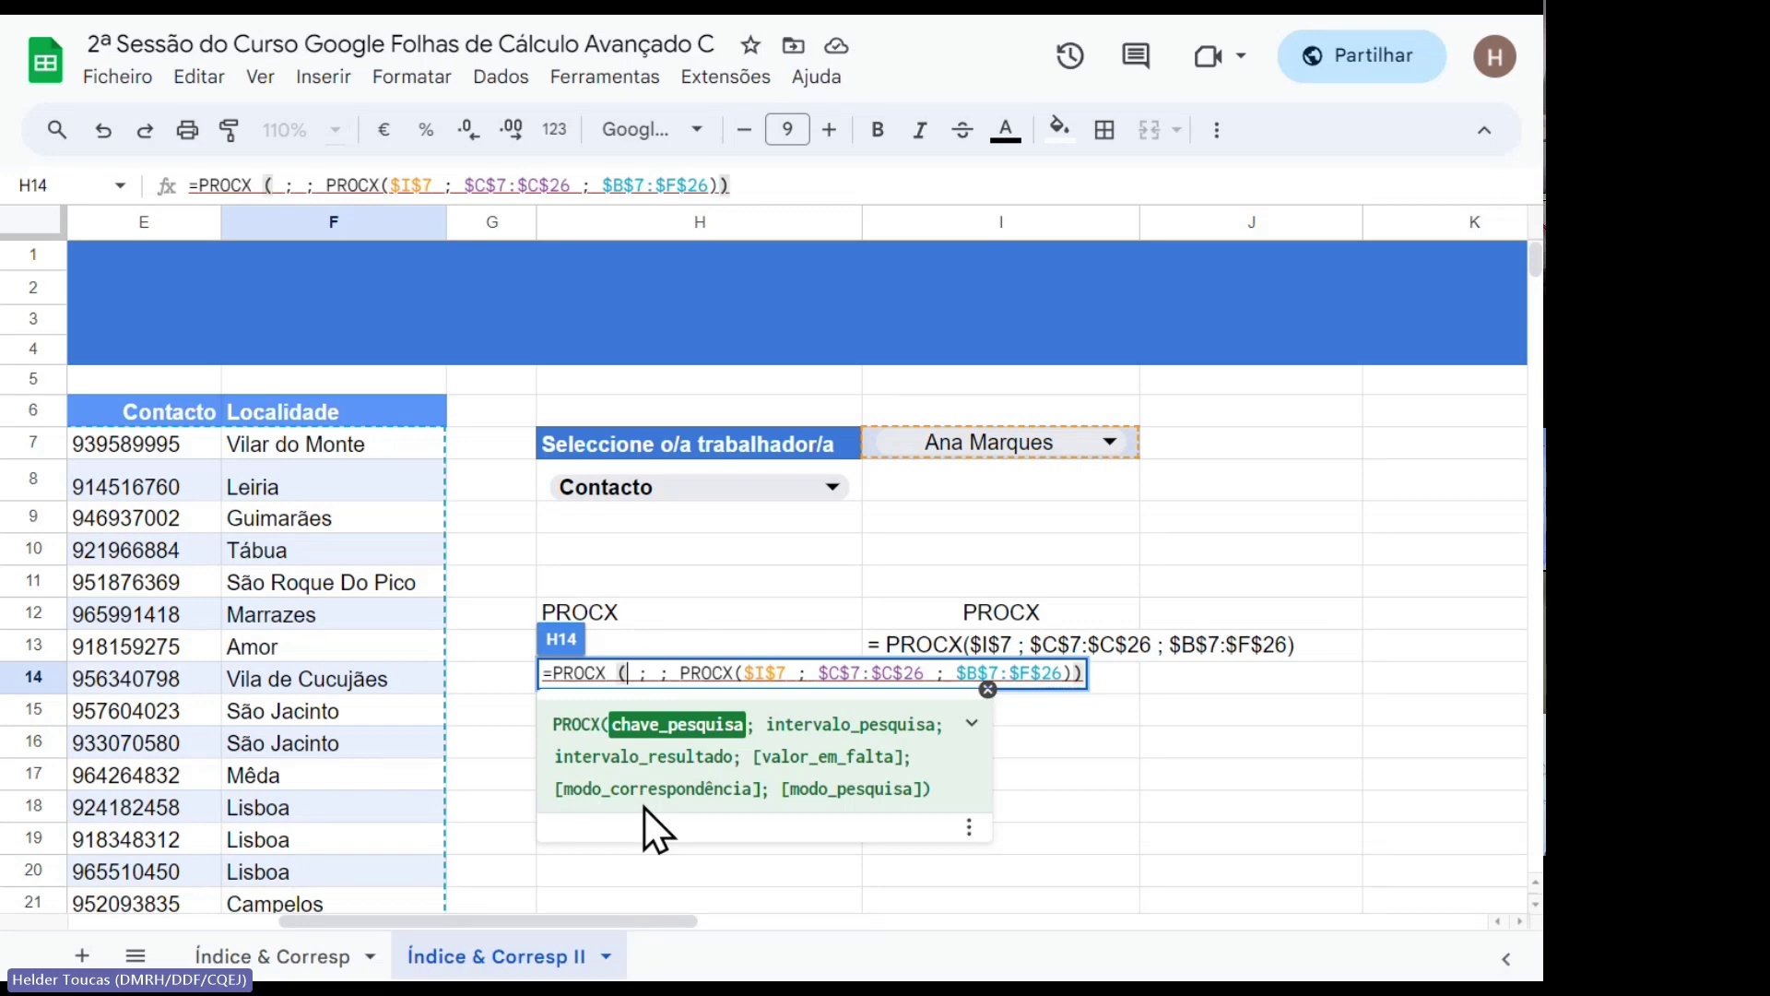
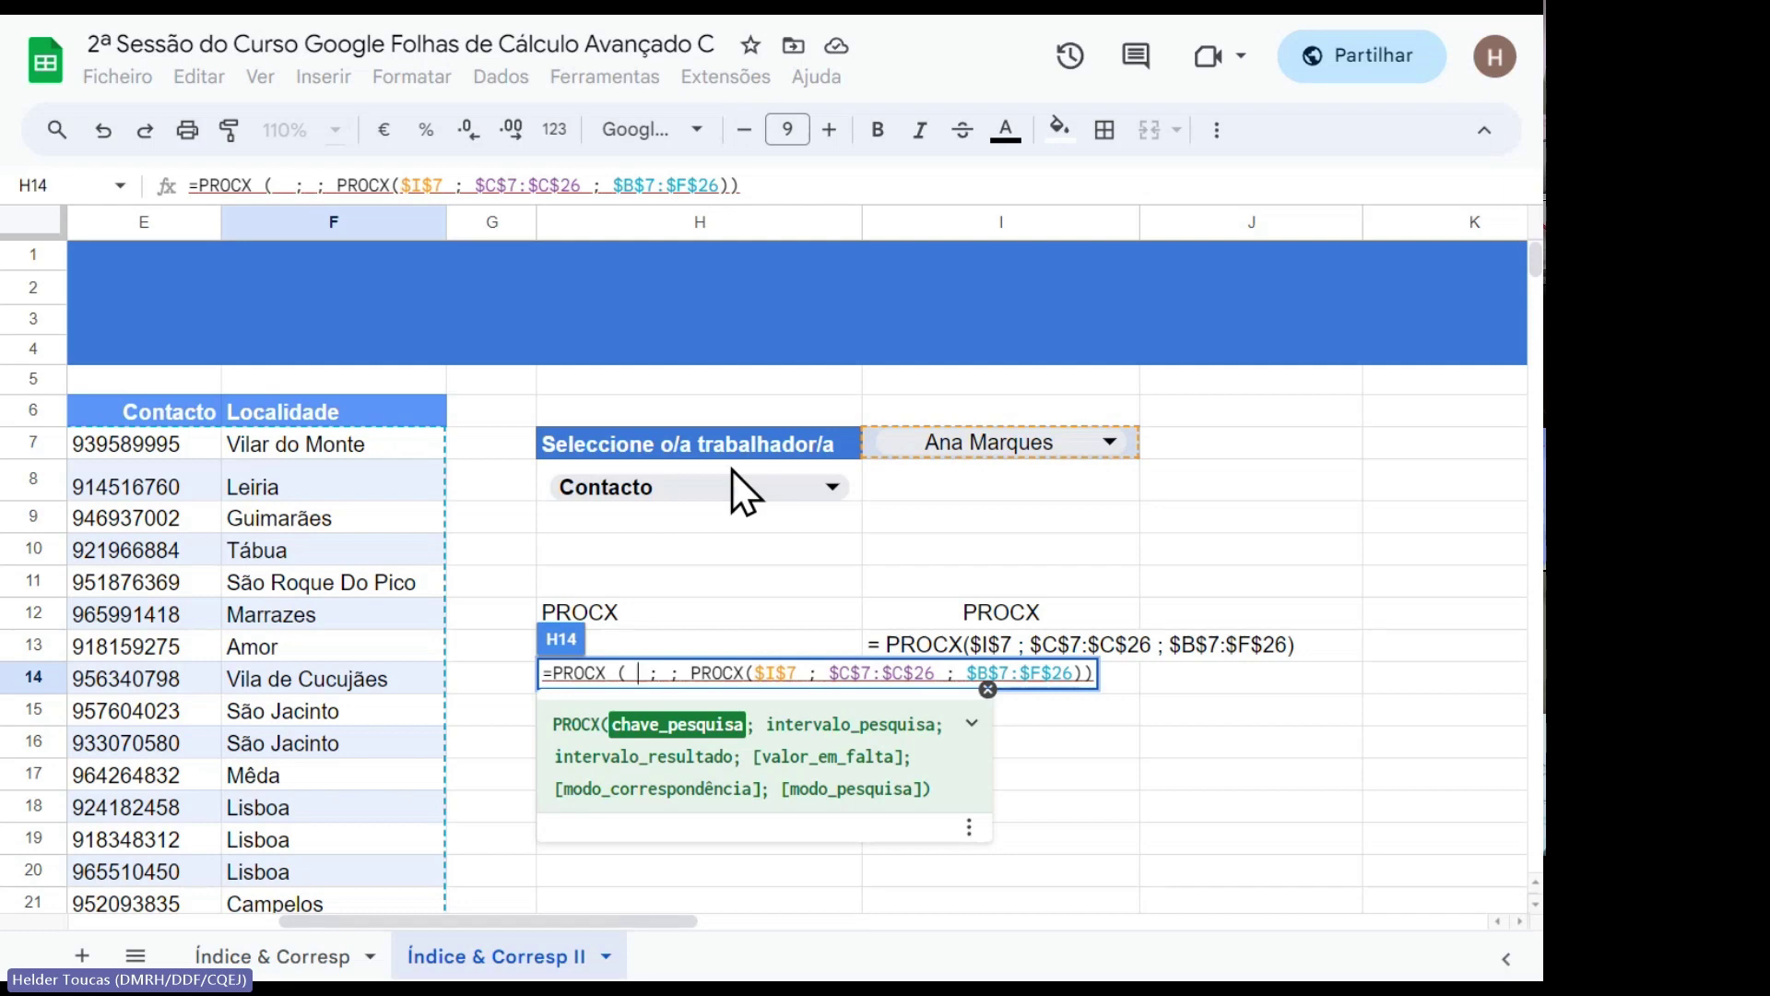
{"action": "left_click", "coordinate": [732, 471]}
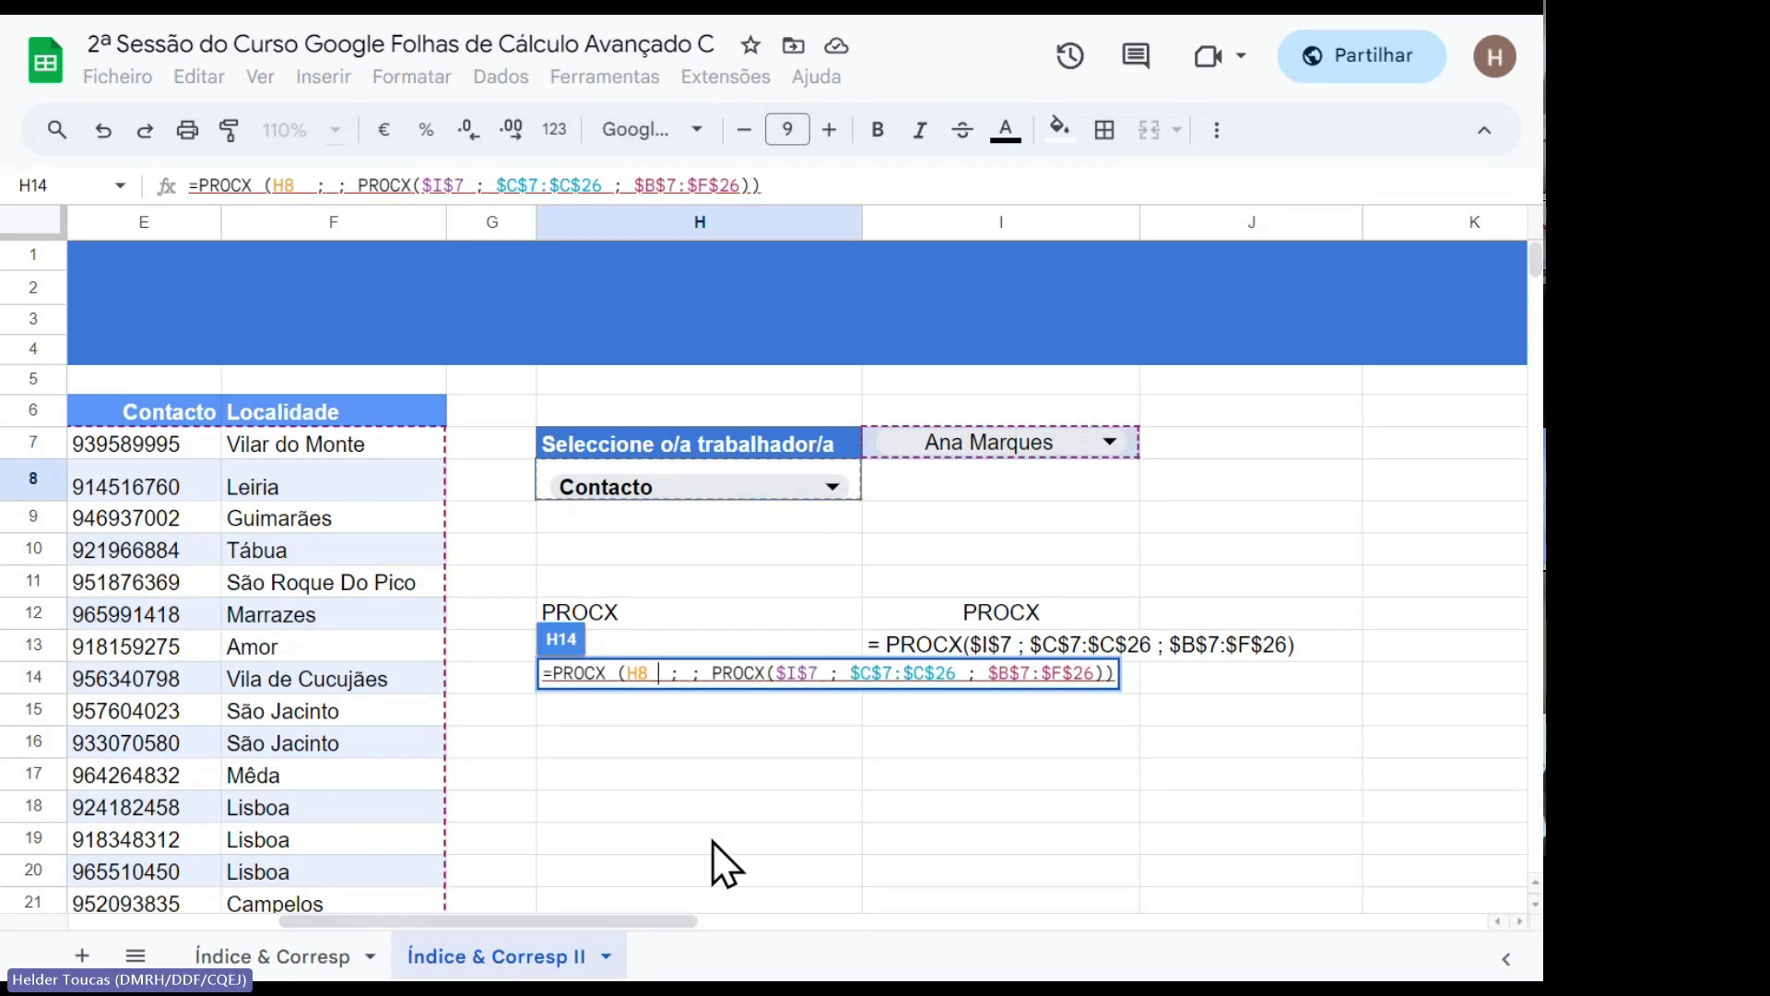
Add the table's header row $B$6:$F$6 as the outer PROCX's absolute search range.
{"action": "scroll", "coordinate": [712, 841], "scroll_direction": "right", "scroll_amount": 3}
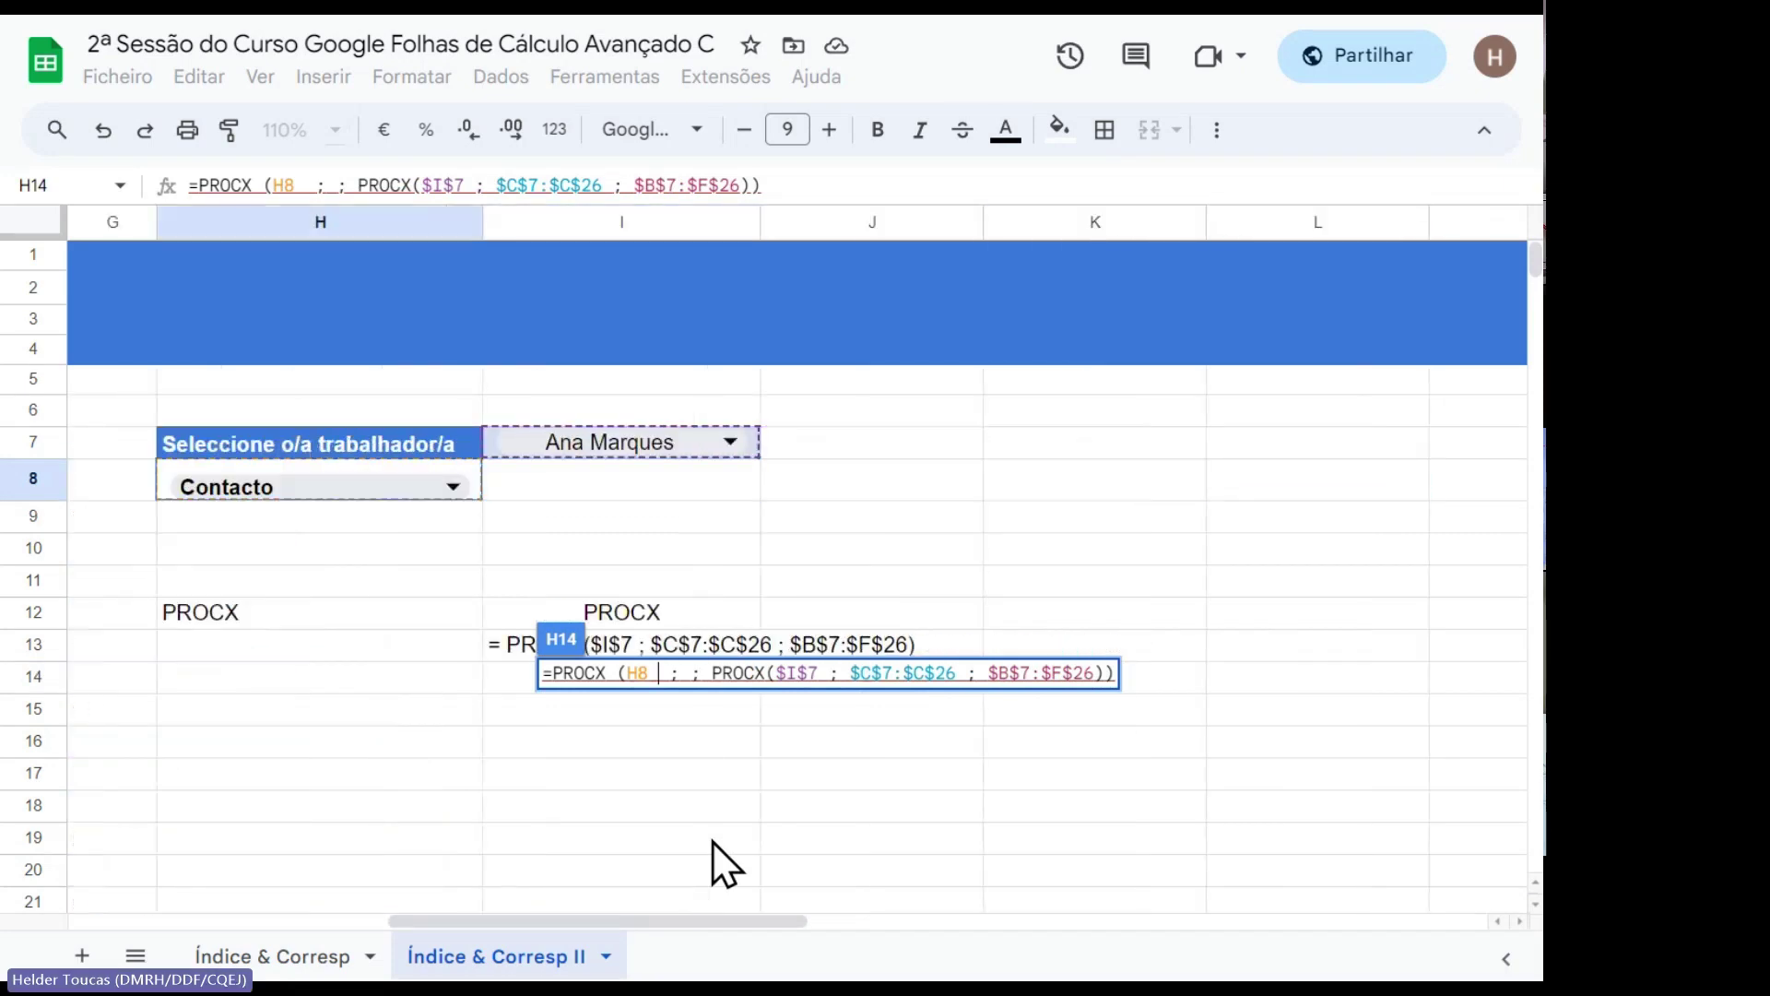
{"action": "left_click_drag", "start_coordinate": [677, 923], "coordinate": [555, 909]}
{"action": "left_click", "coordinate": [691, 674]}
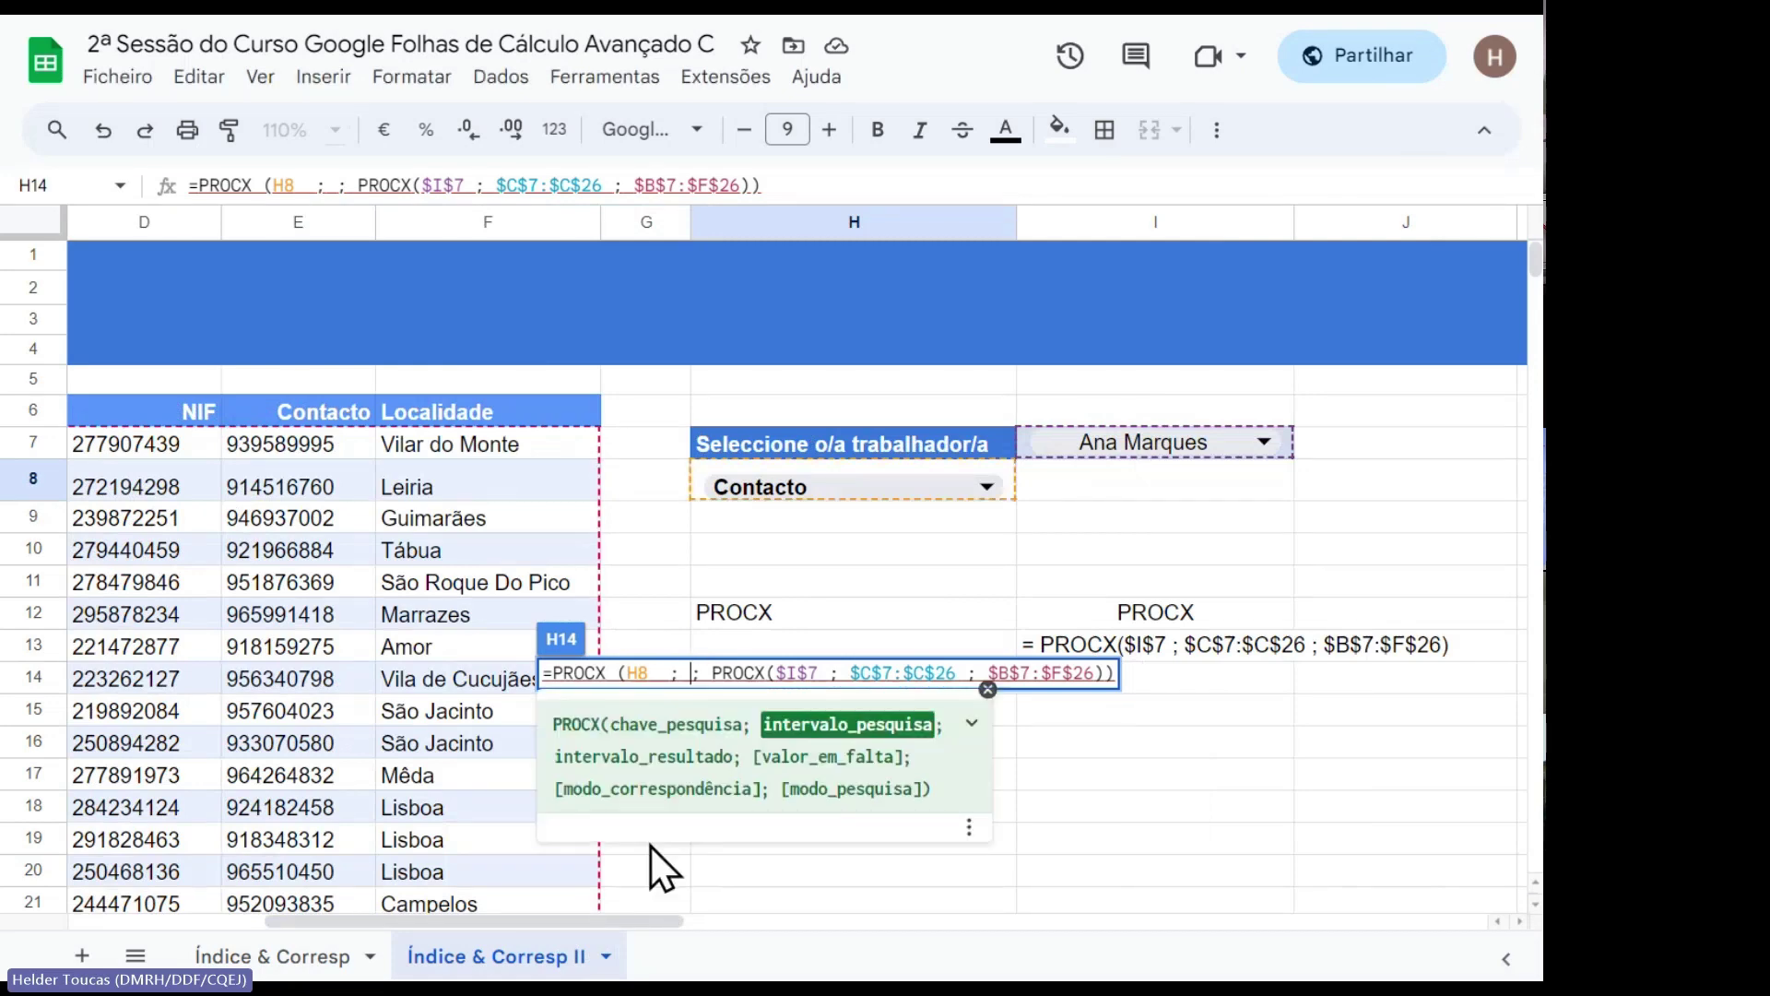
{"action": "type", "text": "G14"}
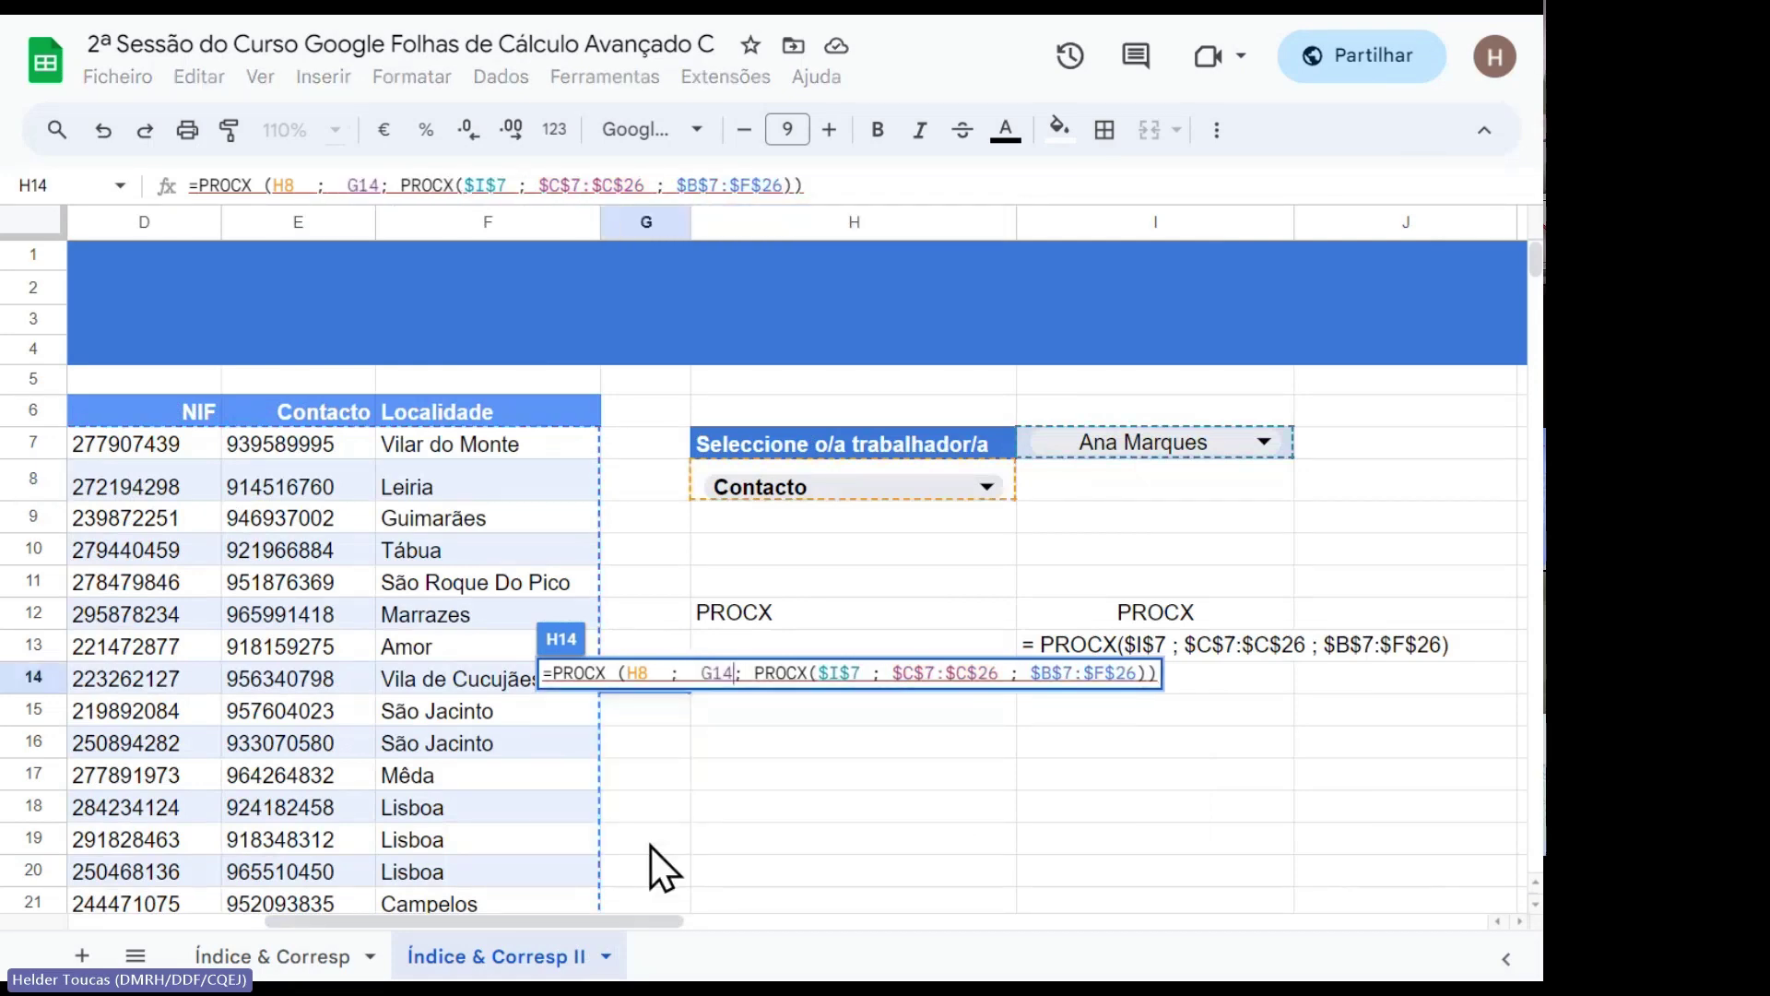
{"action": "key", "text": "BackSpace"}
{"action": "key", "text": "BackSpace"}
{"action": "key", "text": "BackSpace"}
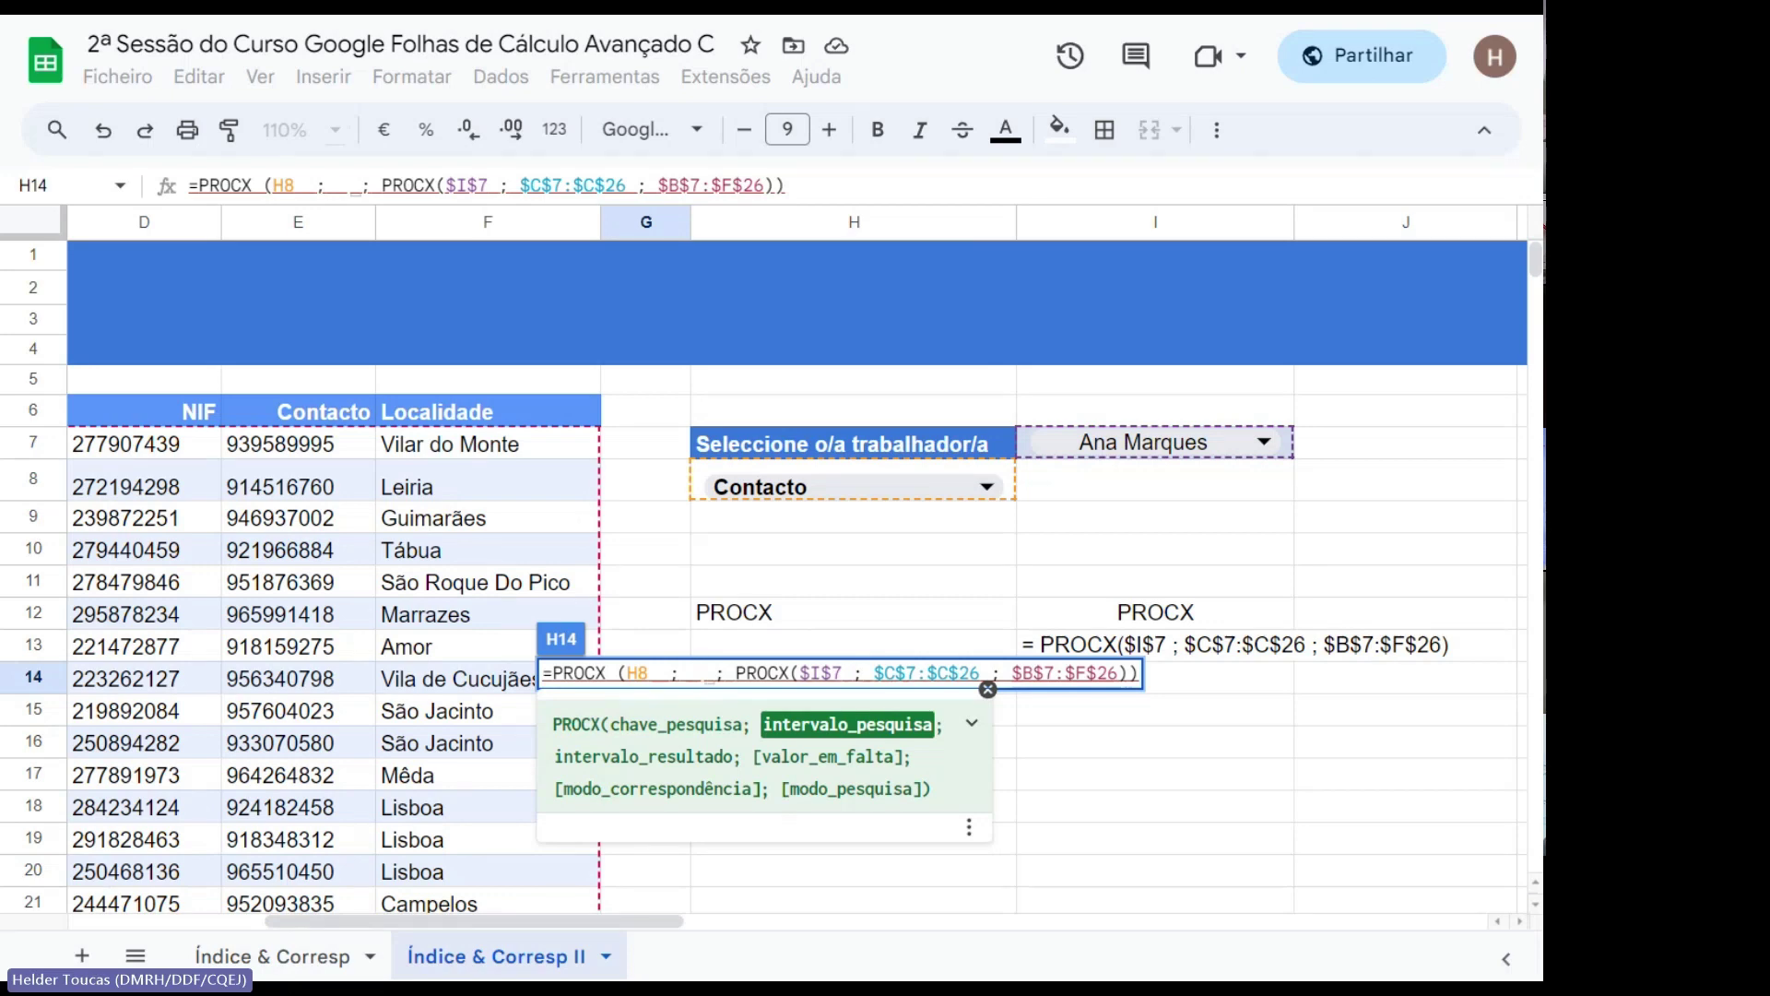
{"action": "left_click_drag", "start_coordinate": [458, 926], "coordinate": [290, 925]}
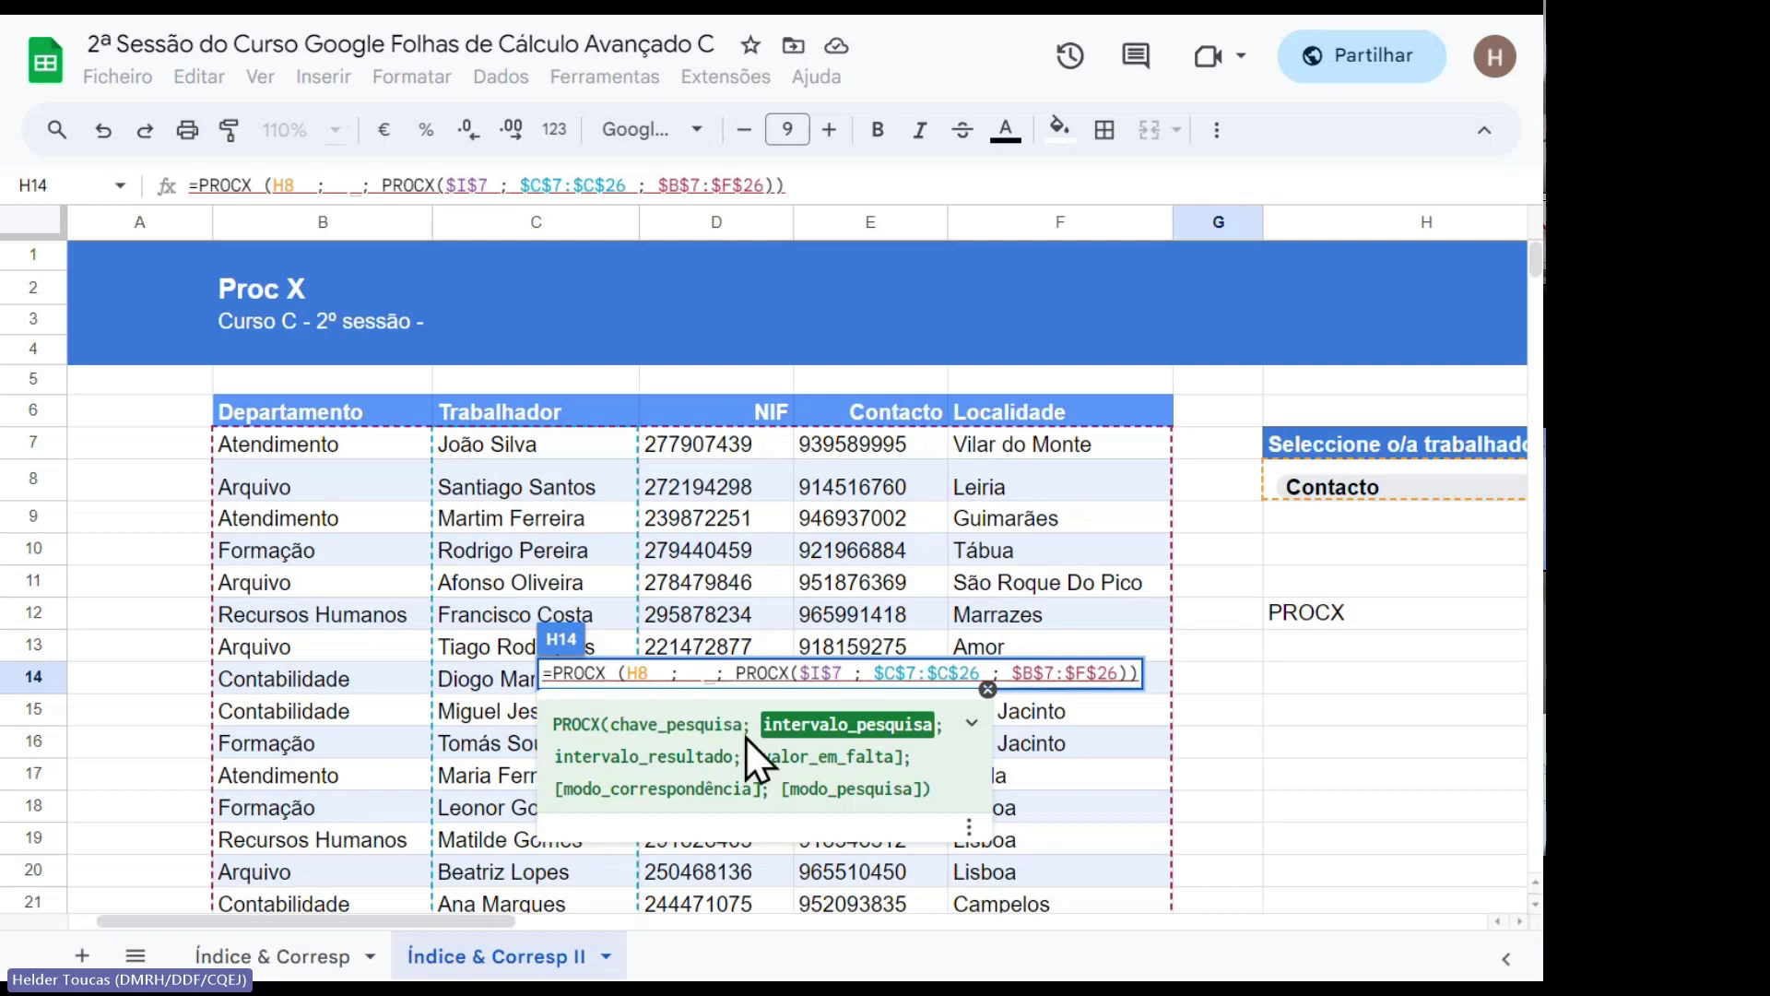
{"action": "left_click_drag", "start_coordinate": [324, 409], "coordinate": [983, 412]}
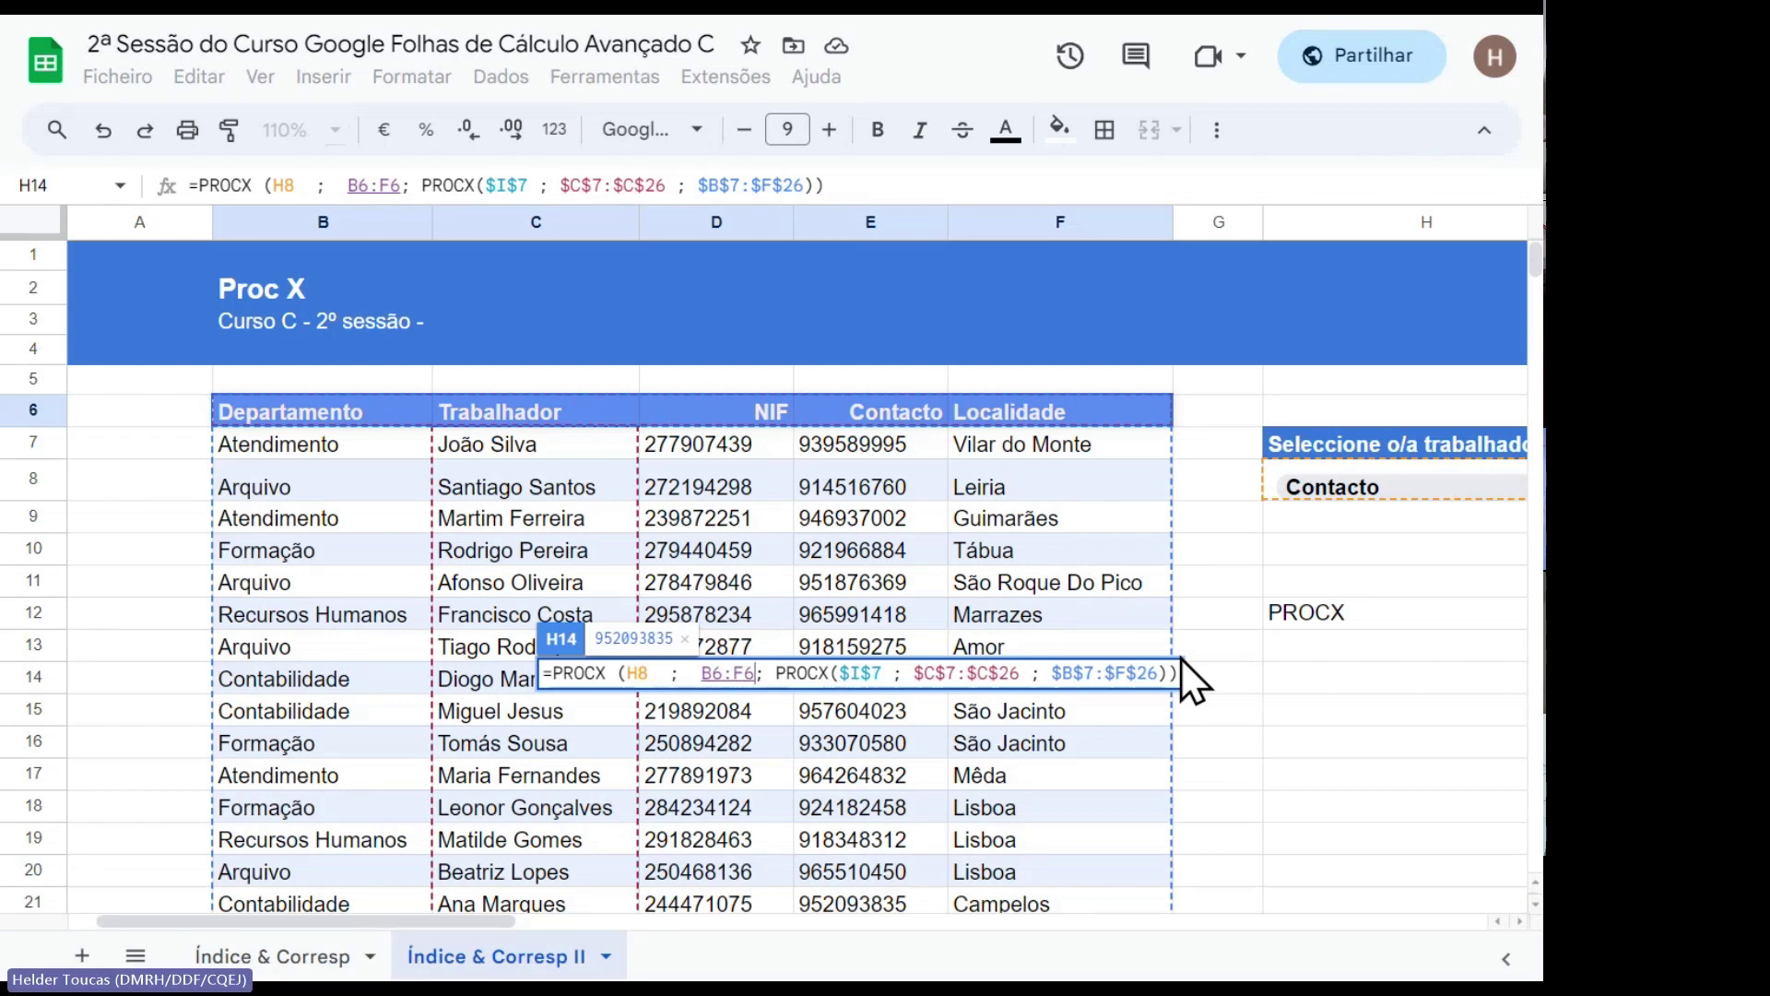
{"action": "key", "text": "F4"}
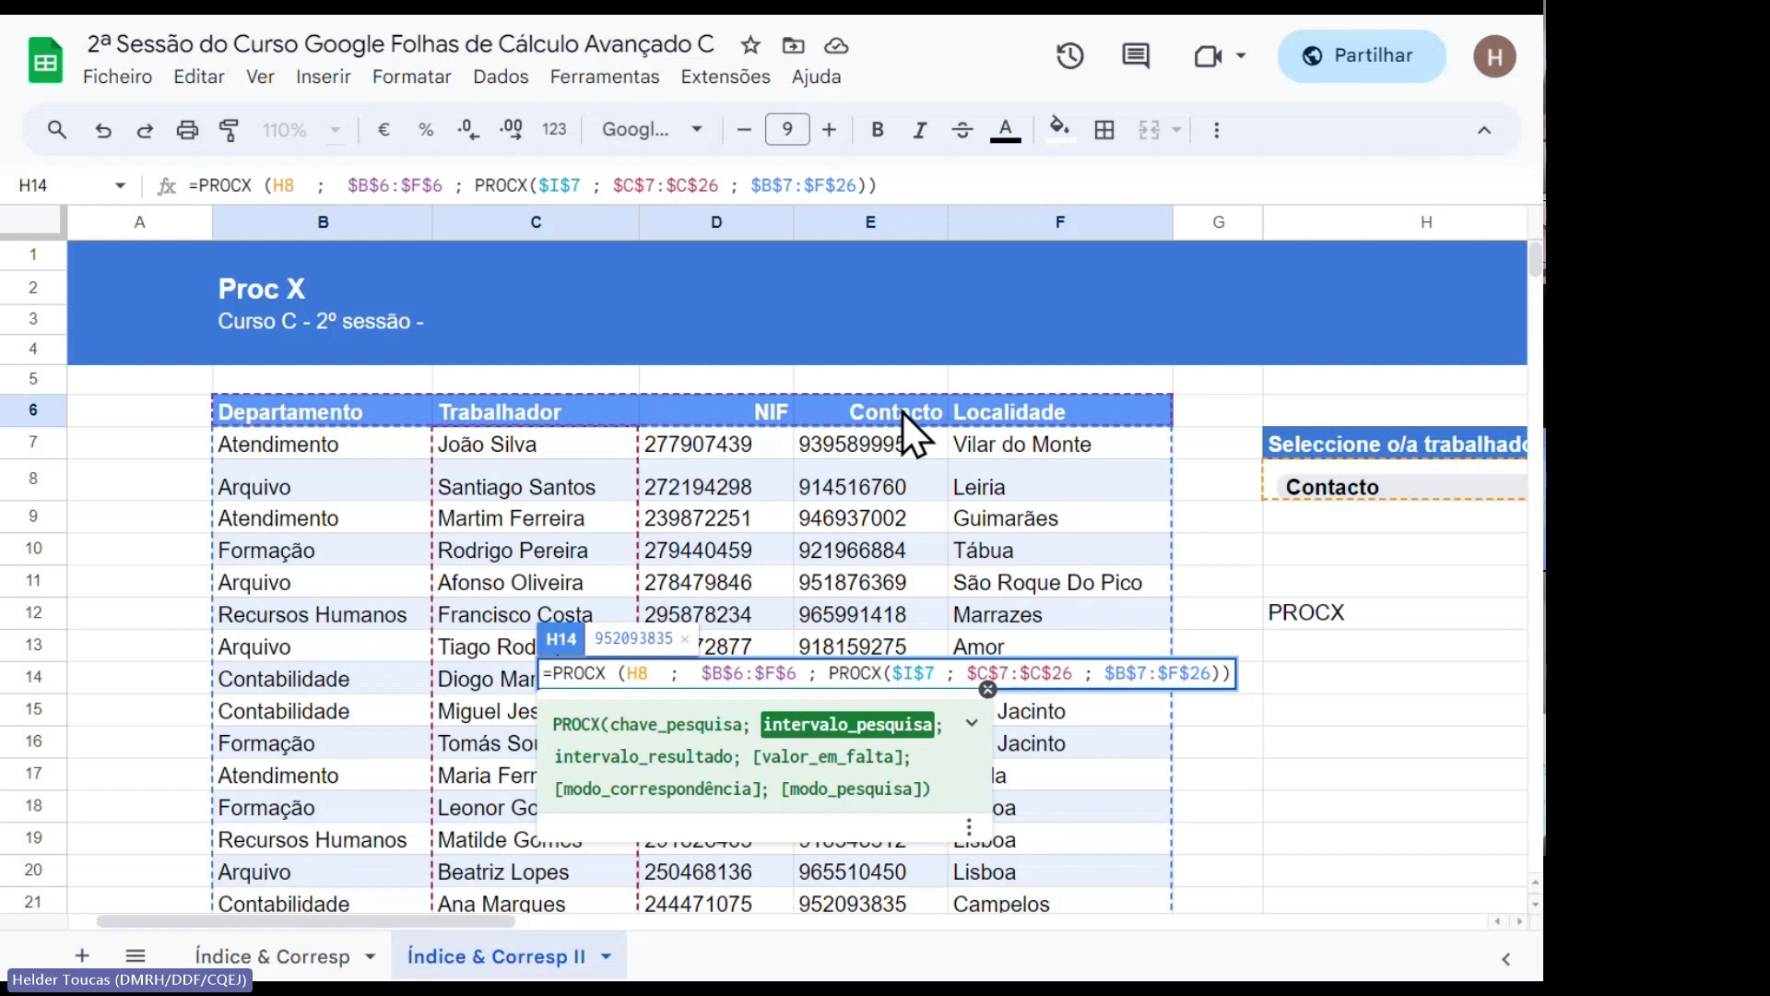
Complete the nested PROCX formula in H14 and move it to I8, beside the field selector.
{"action": "left_click", "coordinate": [1229, 674]}
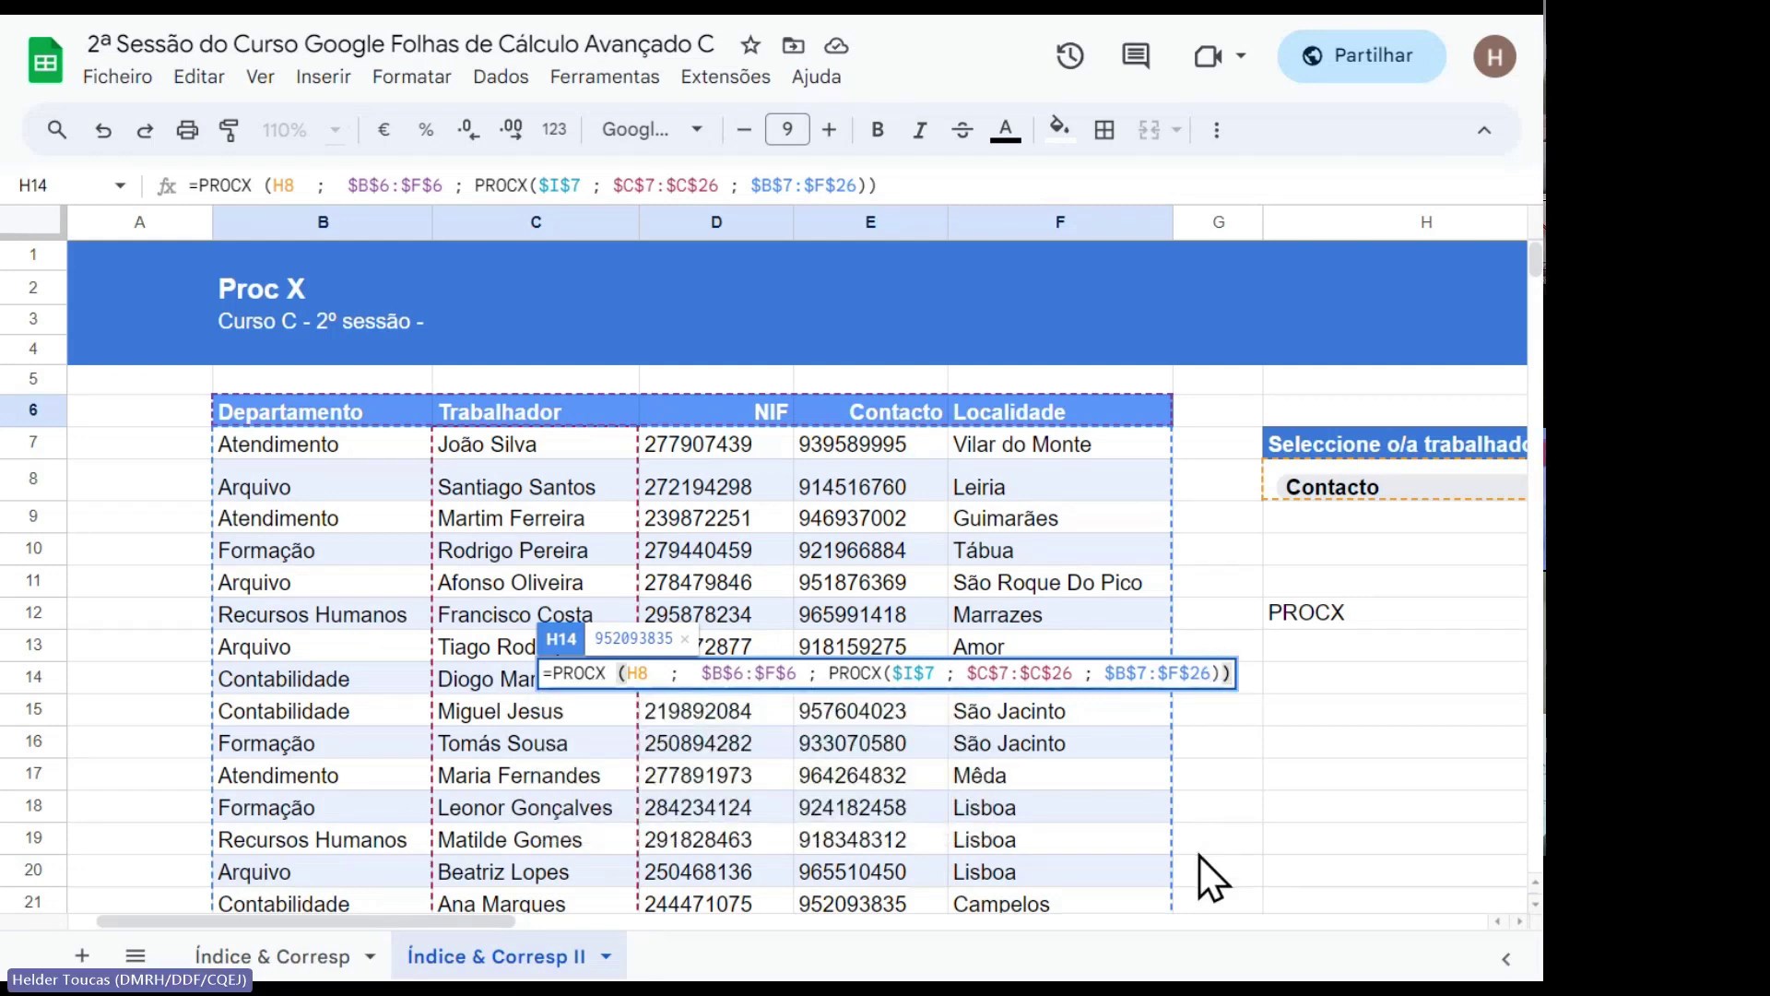
{"action": "key", "text": "Return"}
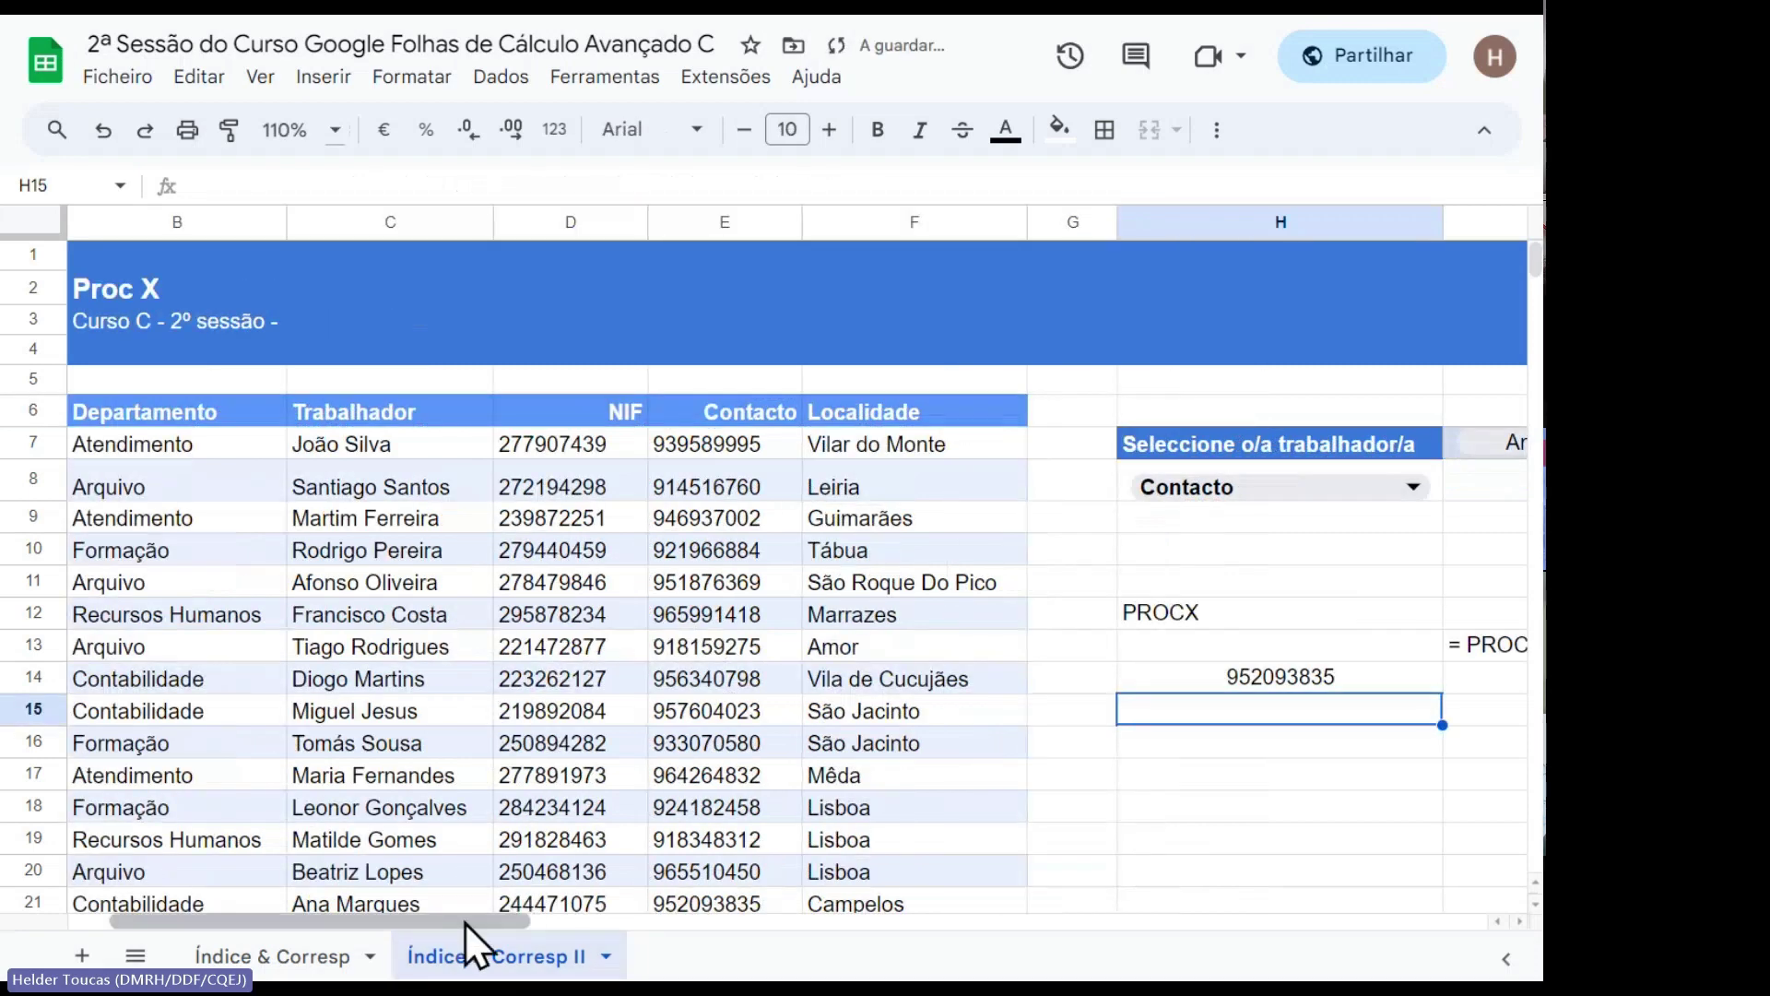
{"action": "left_click_drag", "start_coordinate": [466, 922], "coordinate": [627, 927]}
{"action": "left_click", "coordinate": [948, 690]}
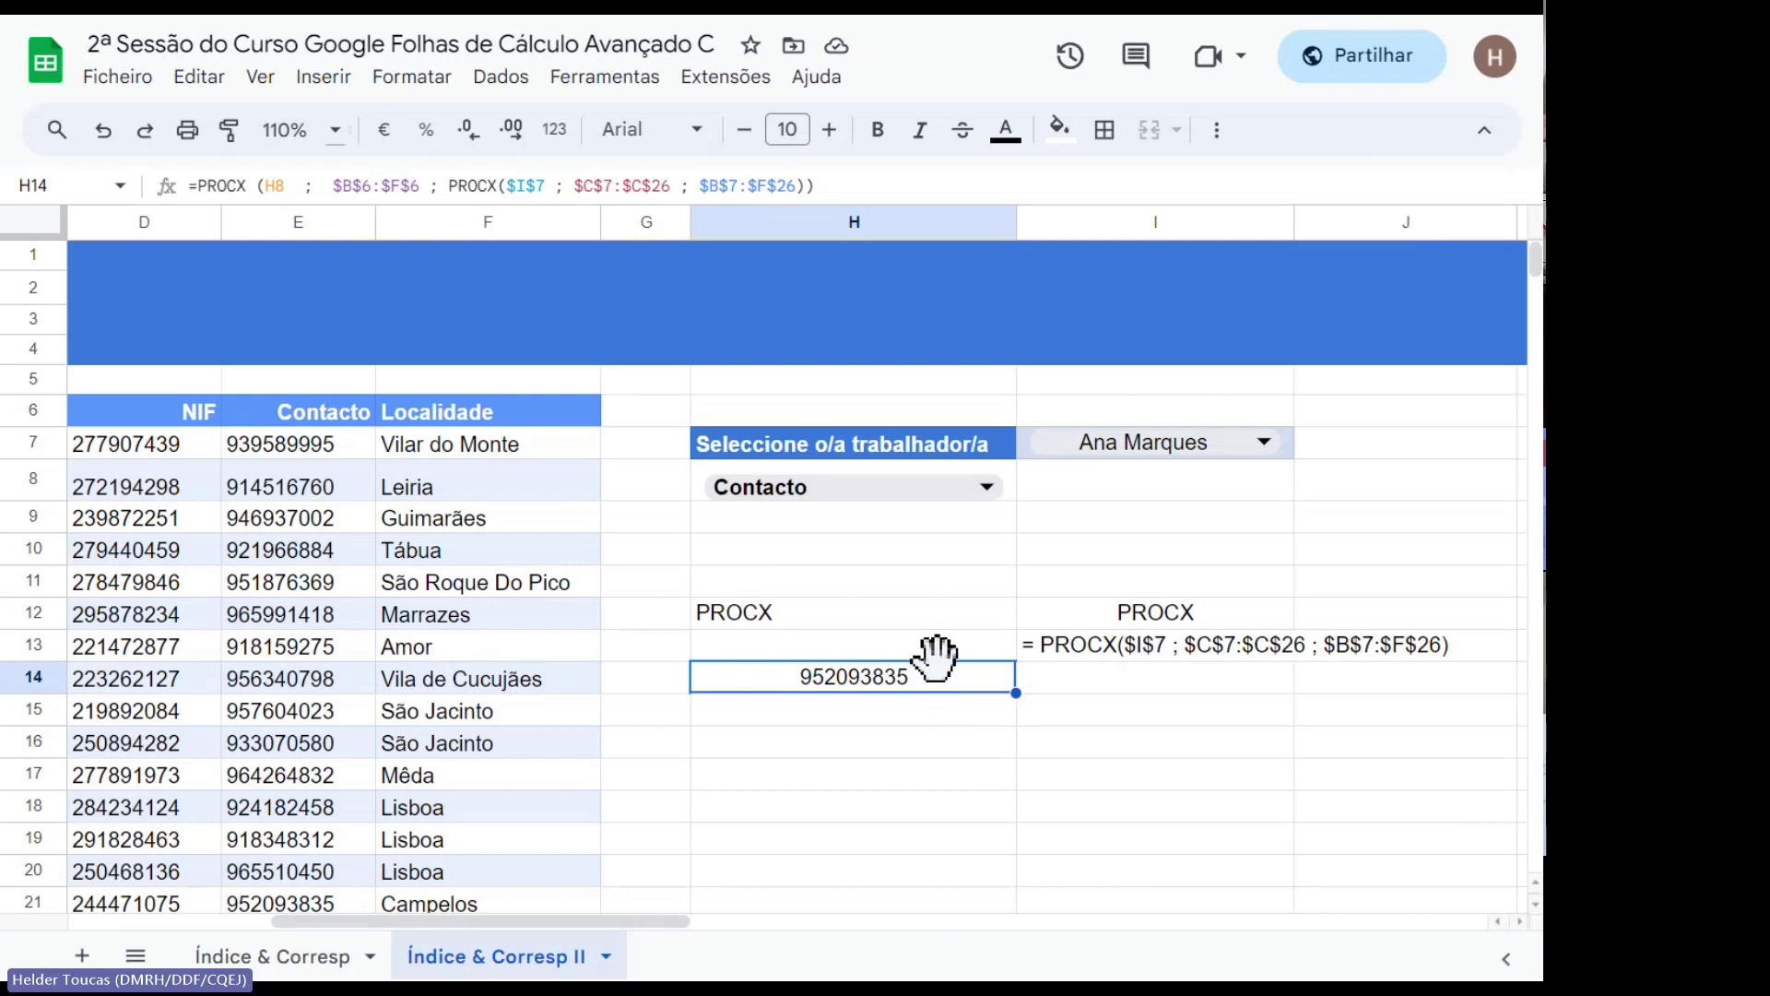
{"action": "left_click_drag", "start_coordinate": [937, 659], "coordinate": [1191, 497]}
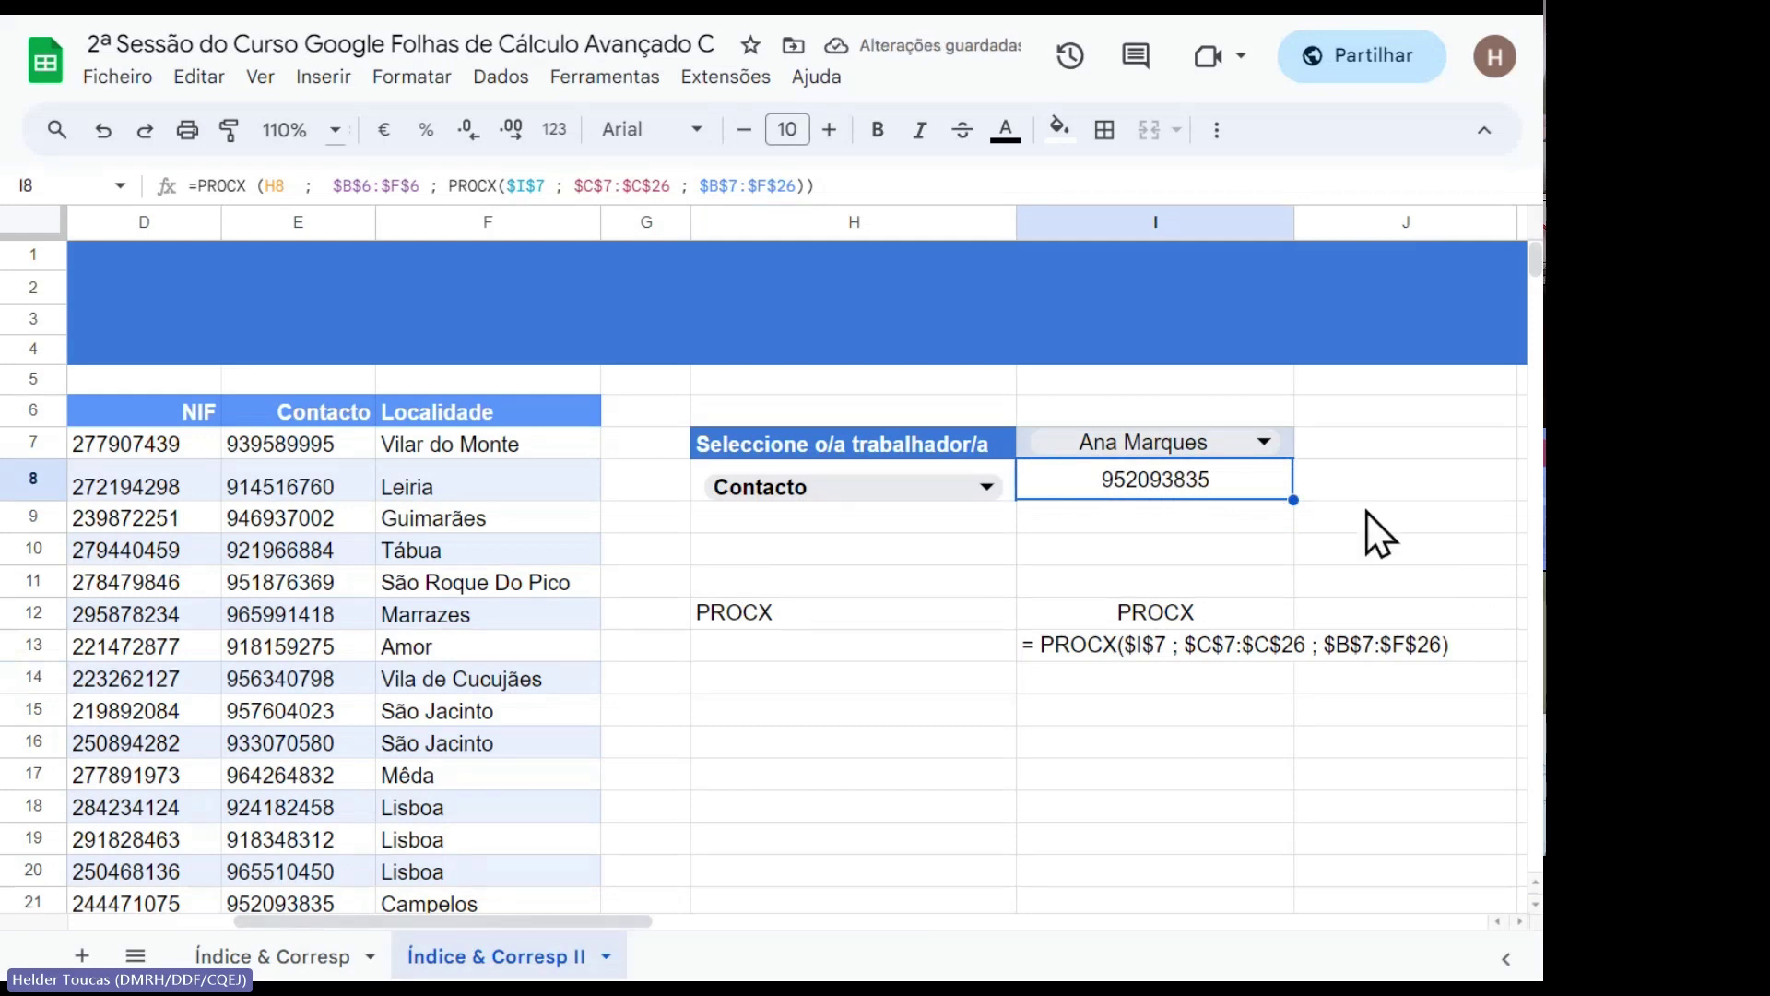
Test the lookup by choosing the fifth and then the ninth listed worker in I7.
{"action": "double_click", "coordinate": [1276, 444]}
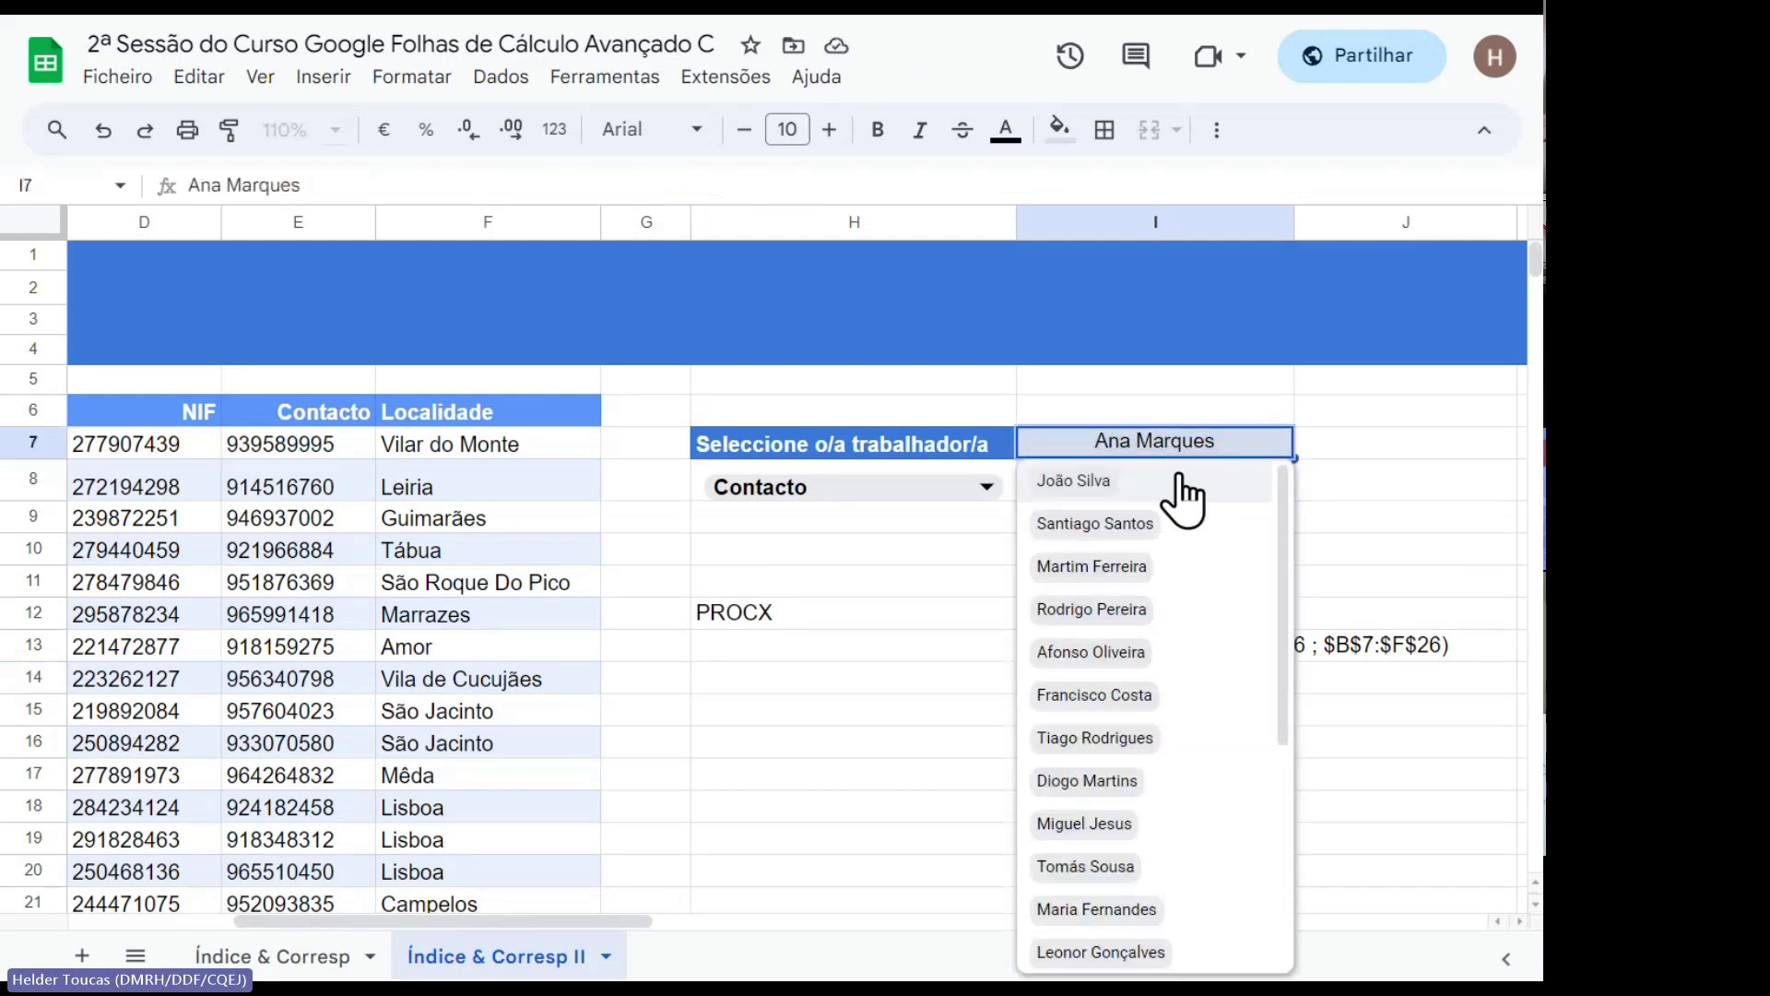
{"action": "left_click", "coordinate": [1200, 651]}
{"action": "left_click", "coordinate": [1270, 445]}
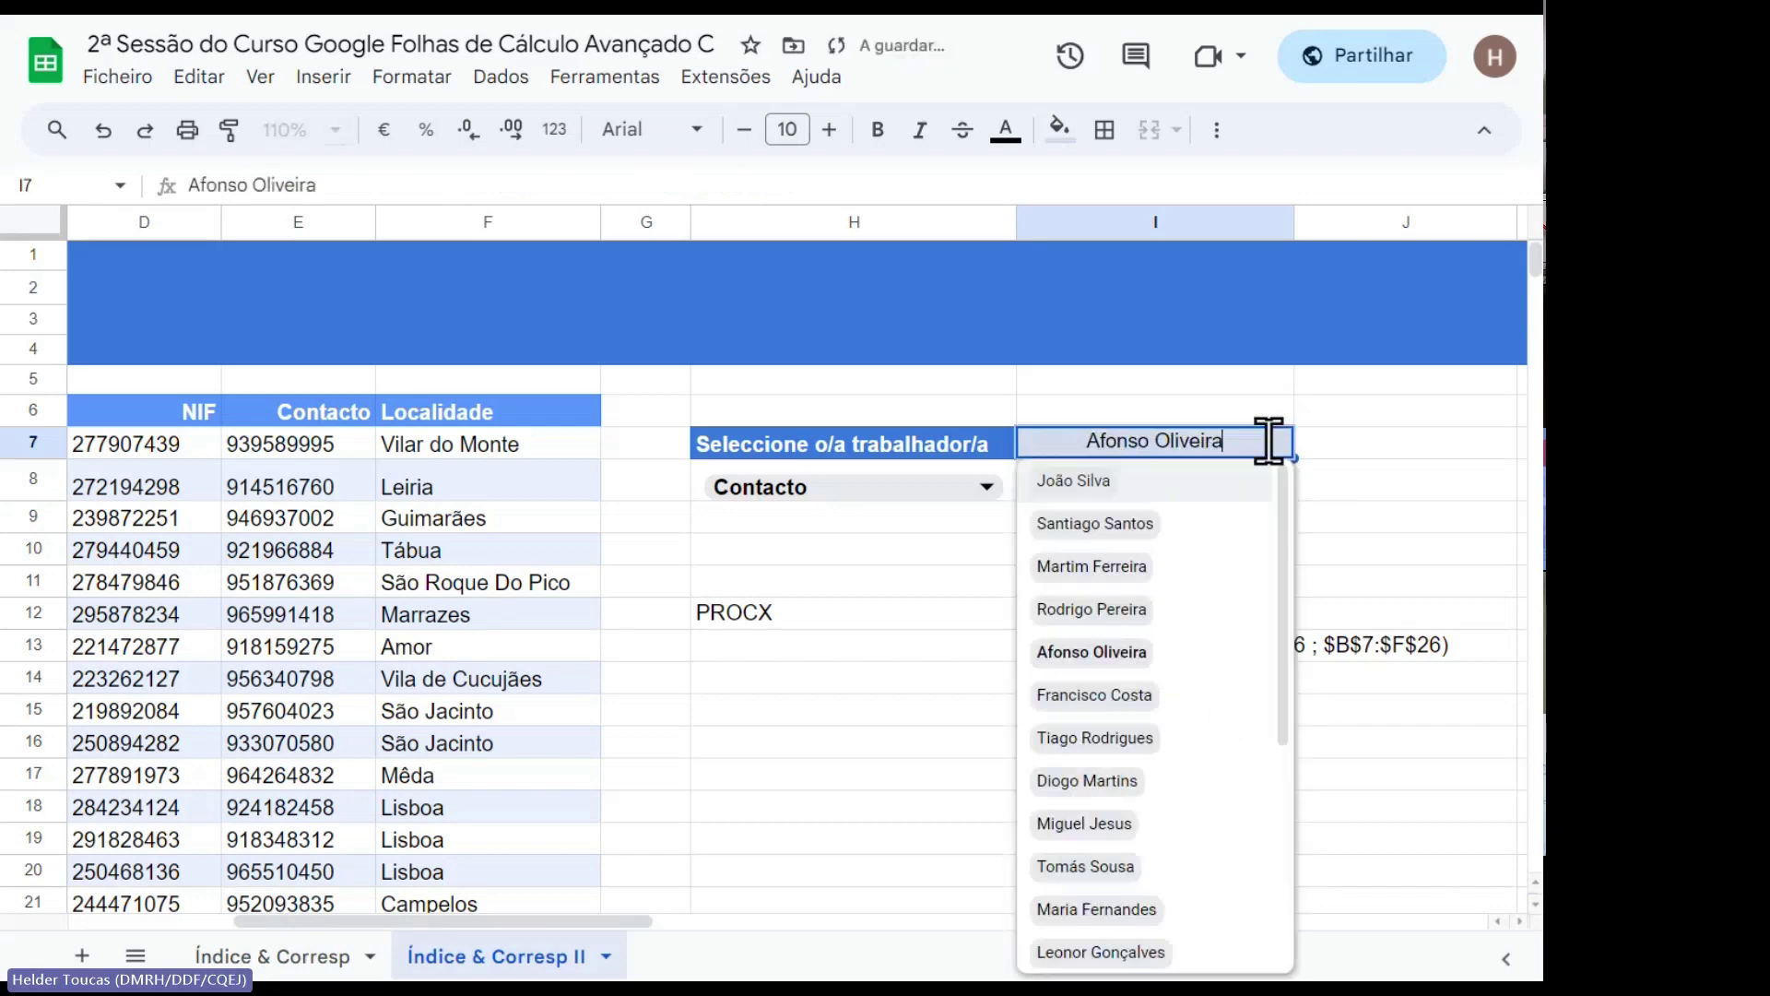
{"action": "left_click", "coordinate": [1157, 828]}
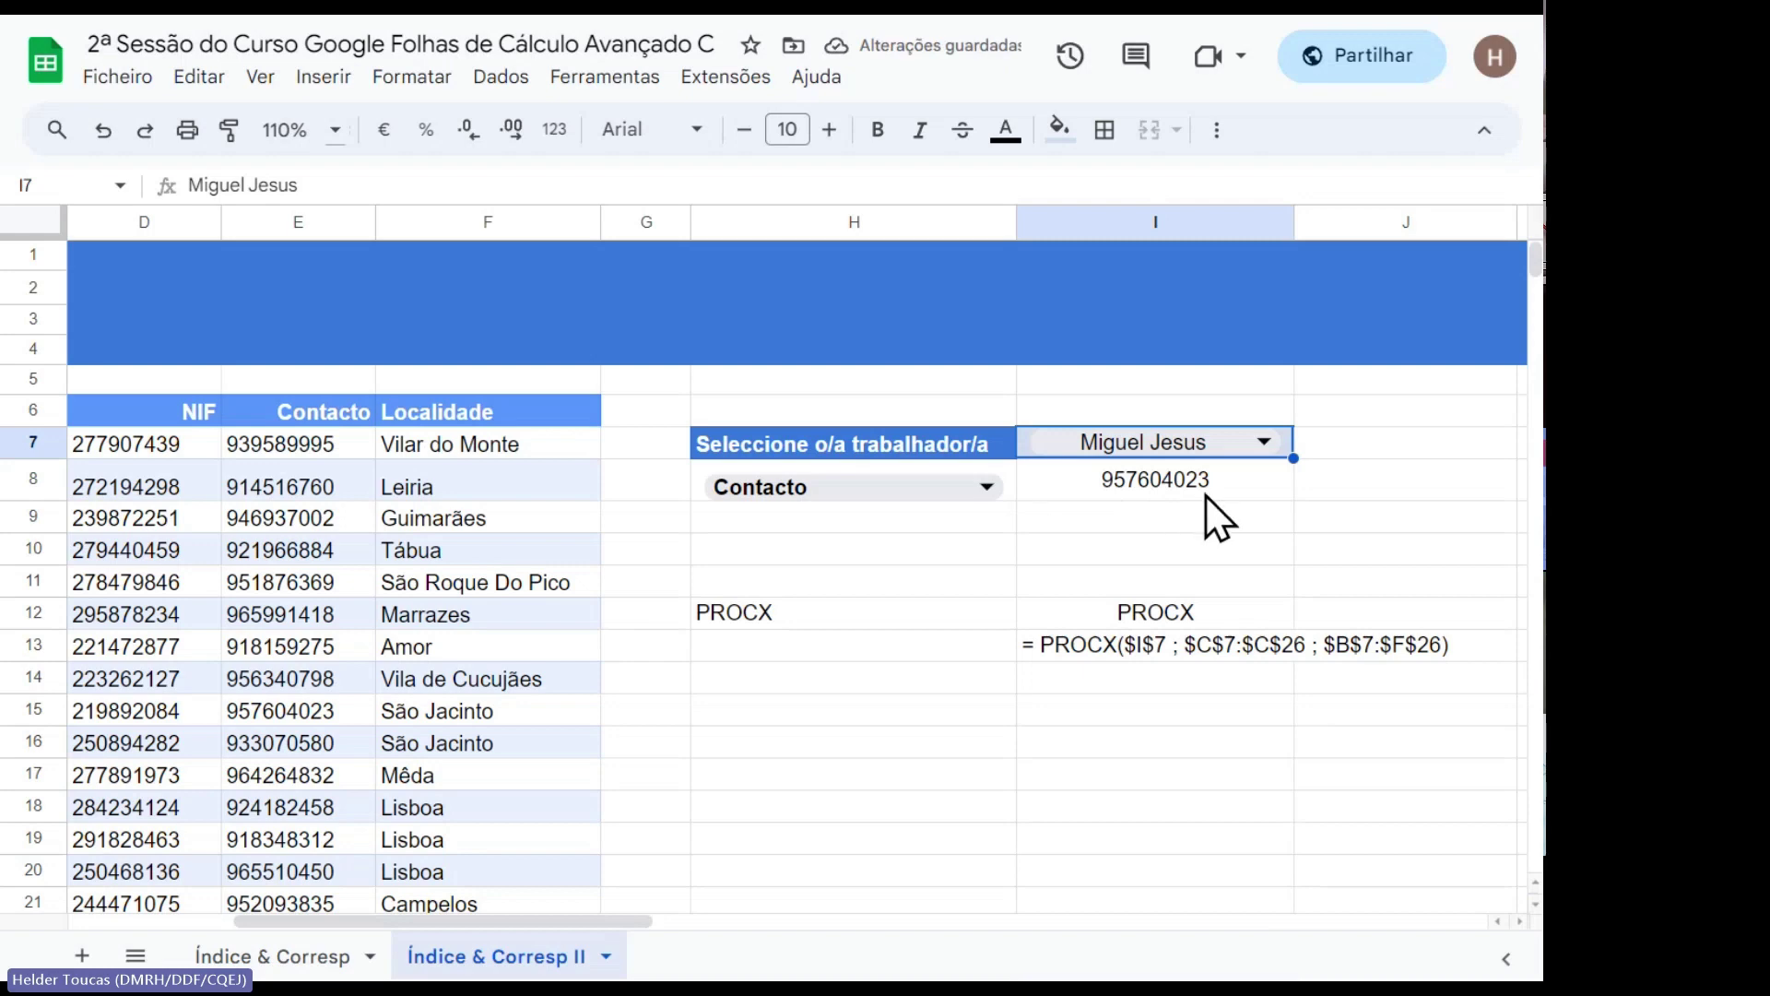
Test the field selector H8 by choosing NIF, Contacto, Localidade and finally Departamento.
{"action": "left_click", "coordinate": [994, 488]}
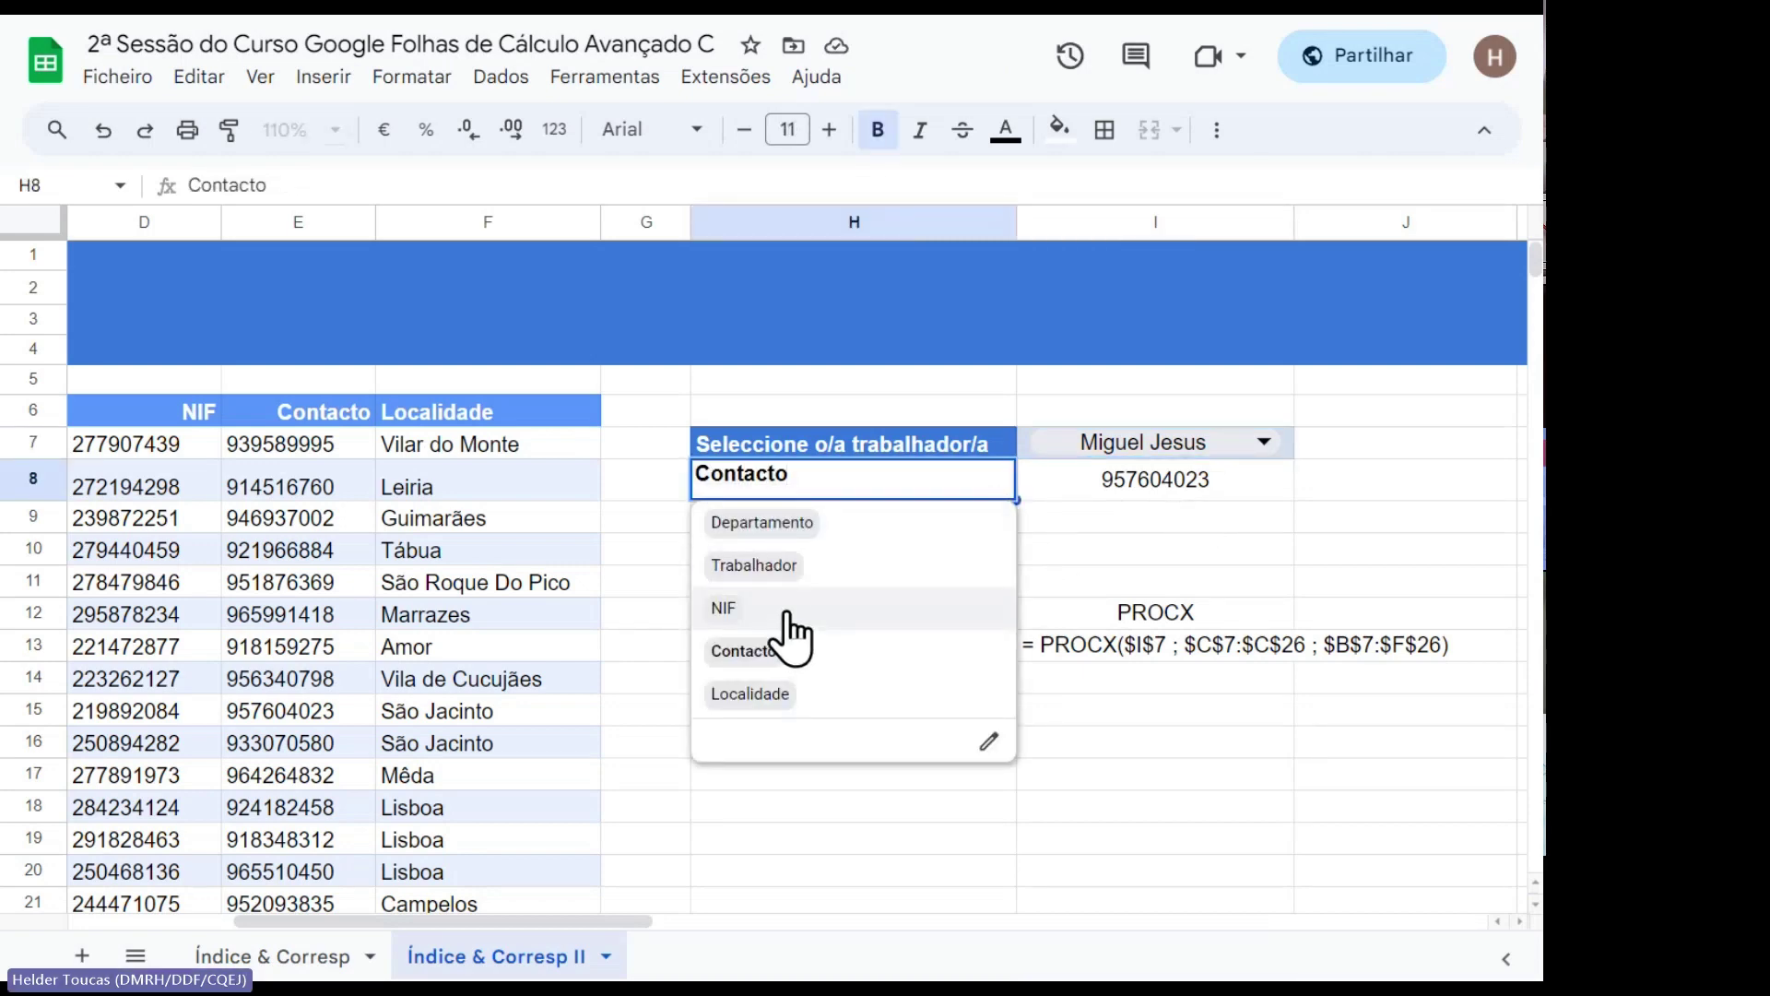
{"action": "left_click", "coordinate": [783, 610]}
{"action": "left_click", "coordinate": [987, 488]}
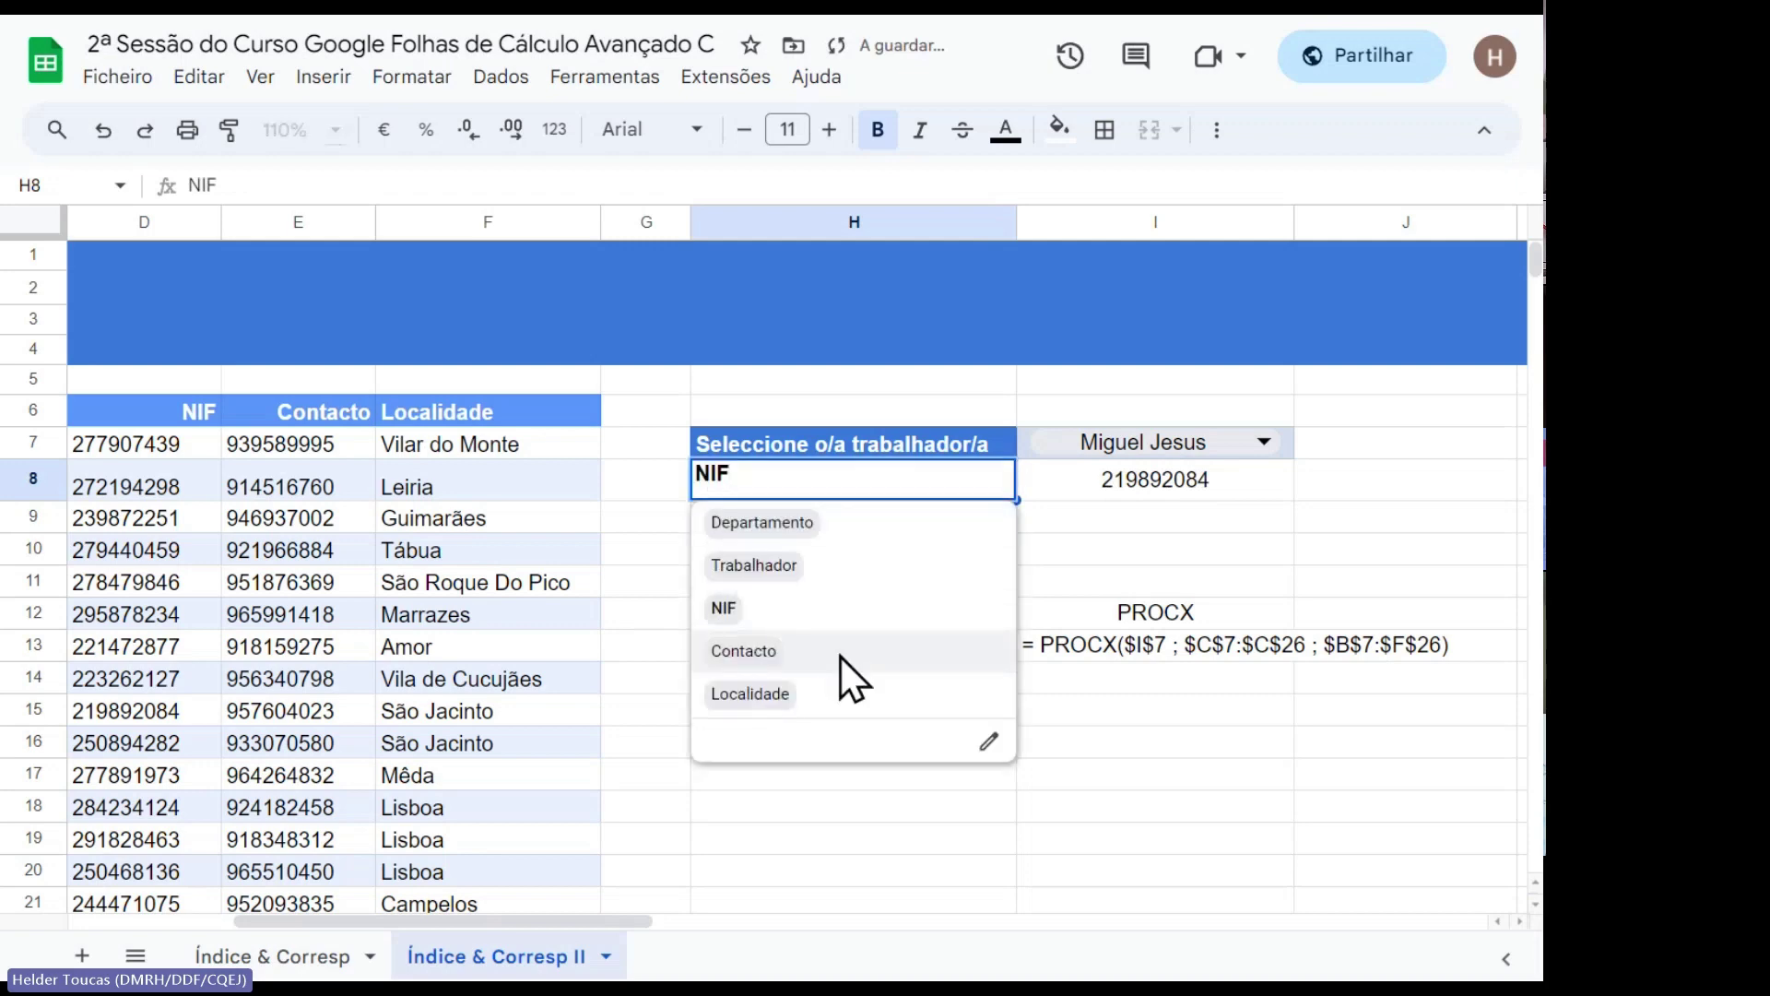
{"action": "left_click", "coordinate": [841, 653]}
{"action": "left_click", "coordinate": [990, 486]}
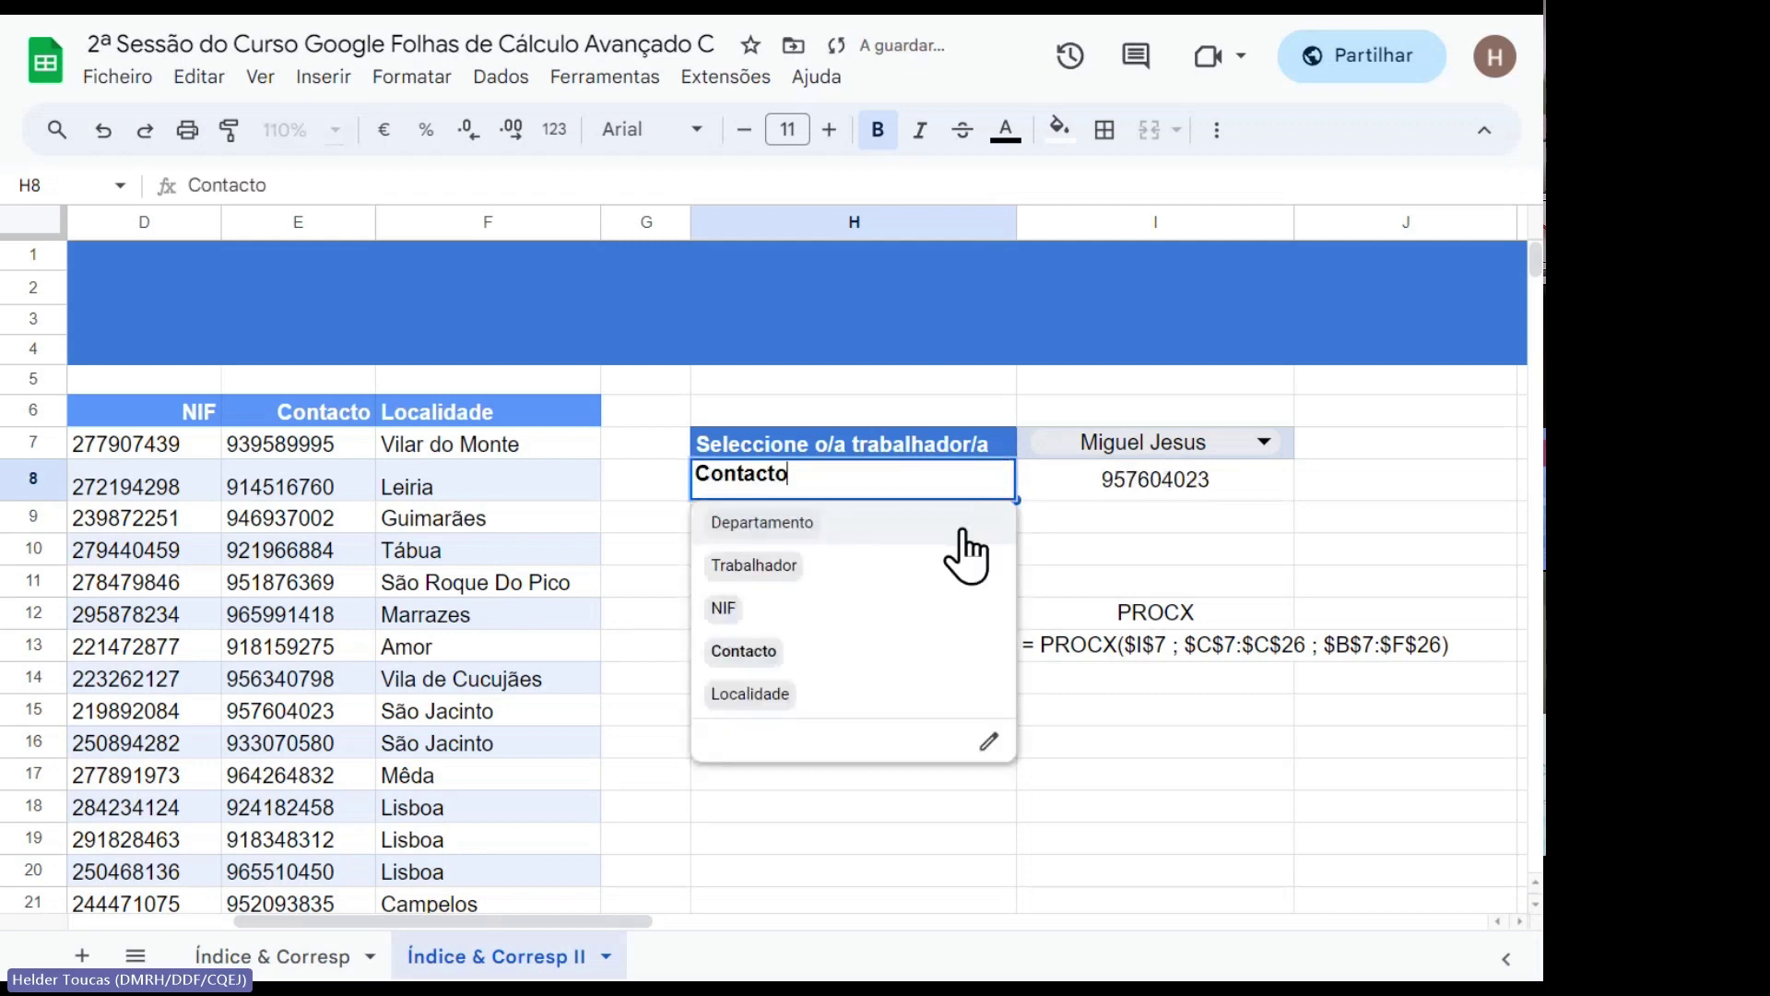
{"action": "left_click", "coordinate": [896, 692]}
{"action": "left_click", "coordinate": [1003, 488]}
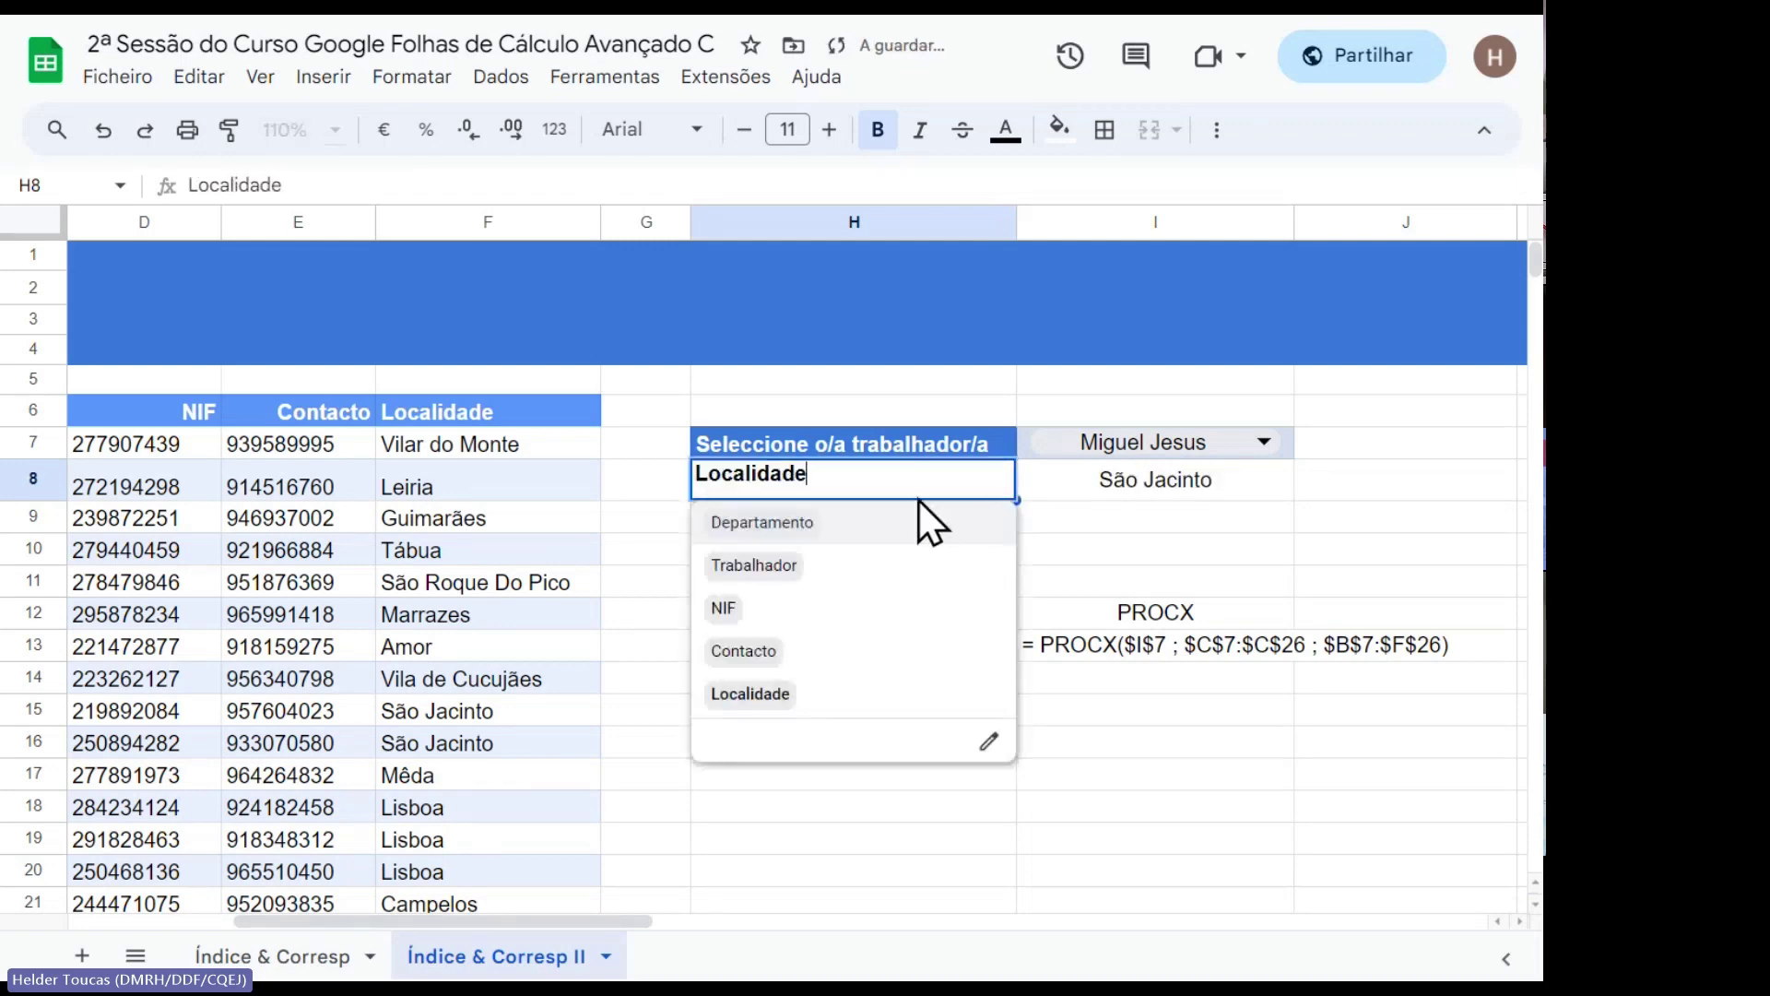
{"action": "left_click", "coordinate": [850, 519]}
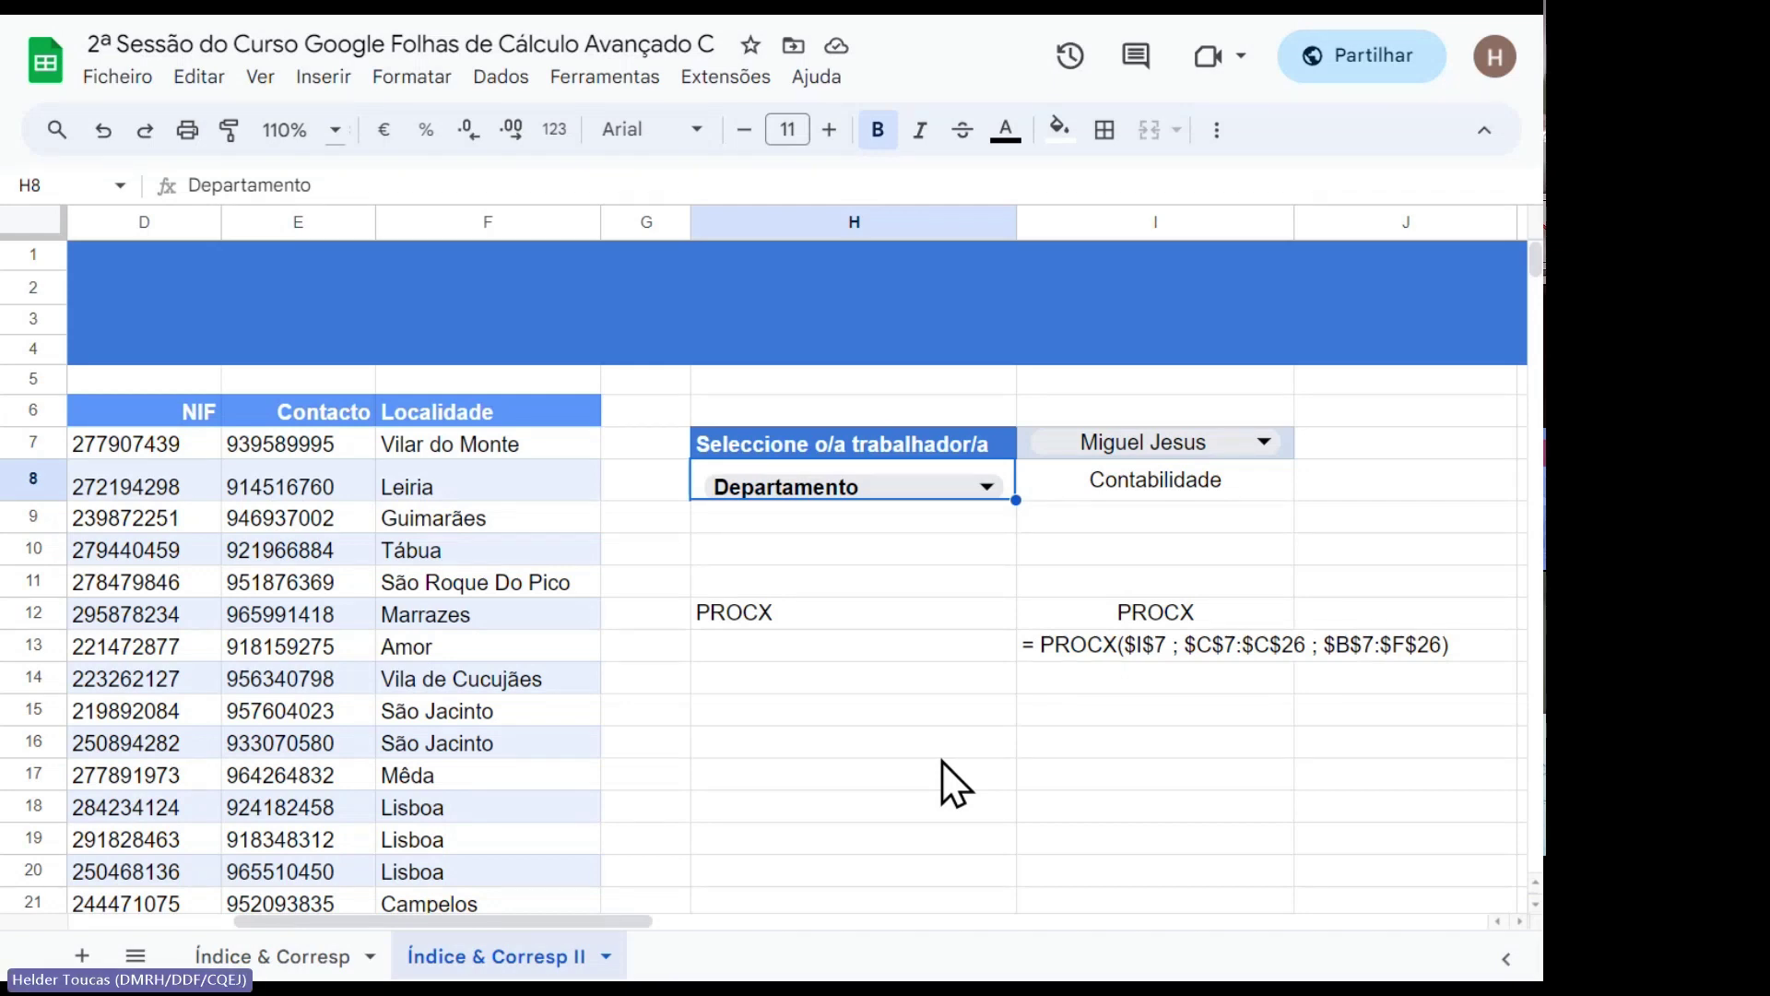
Copy the nested PROCX formula from I8 into H14 as literal text, preceded by an apostrophe.
{"action": "left_click", "coordinate": [1053, 480]}
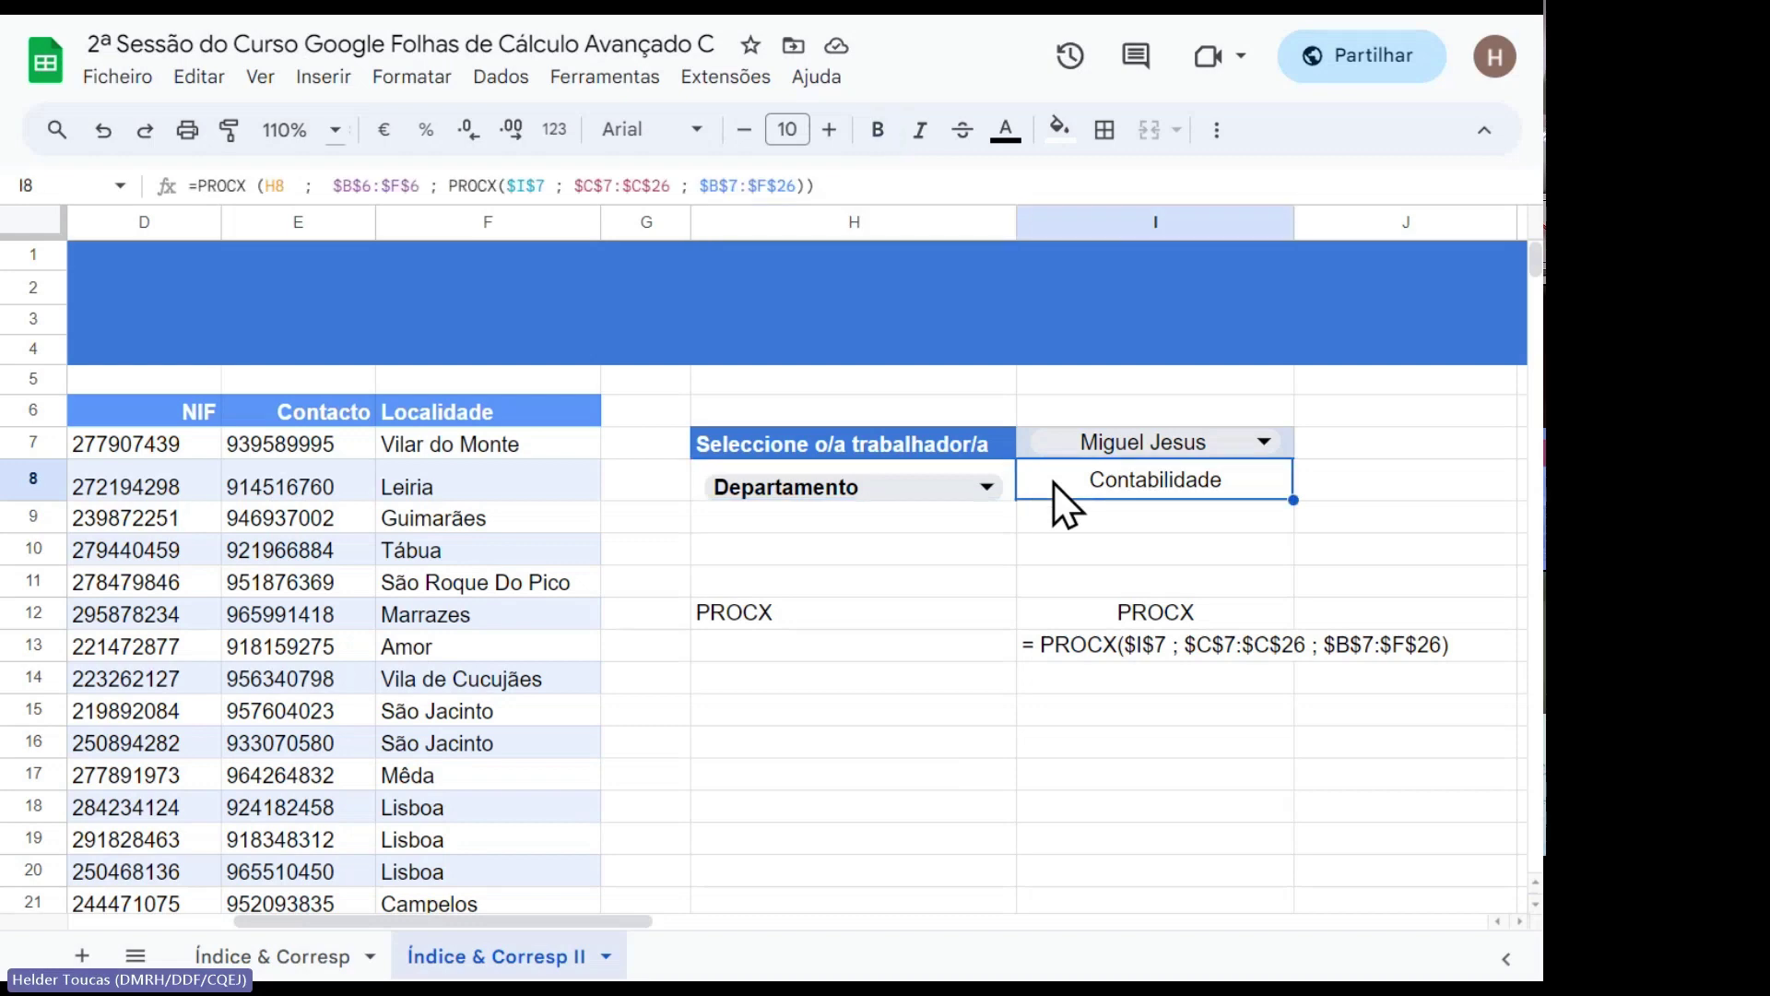
{"action": "key", "text": "ctrl+c"}
{"action": "left_click", "coordinate": [812, 682]}
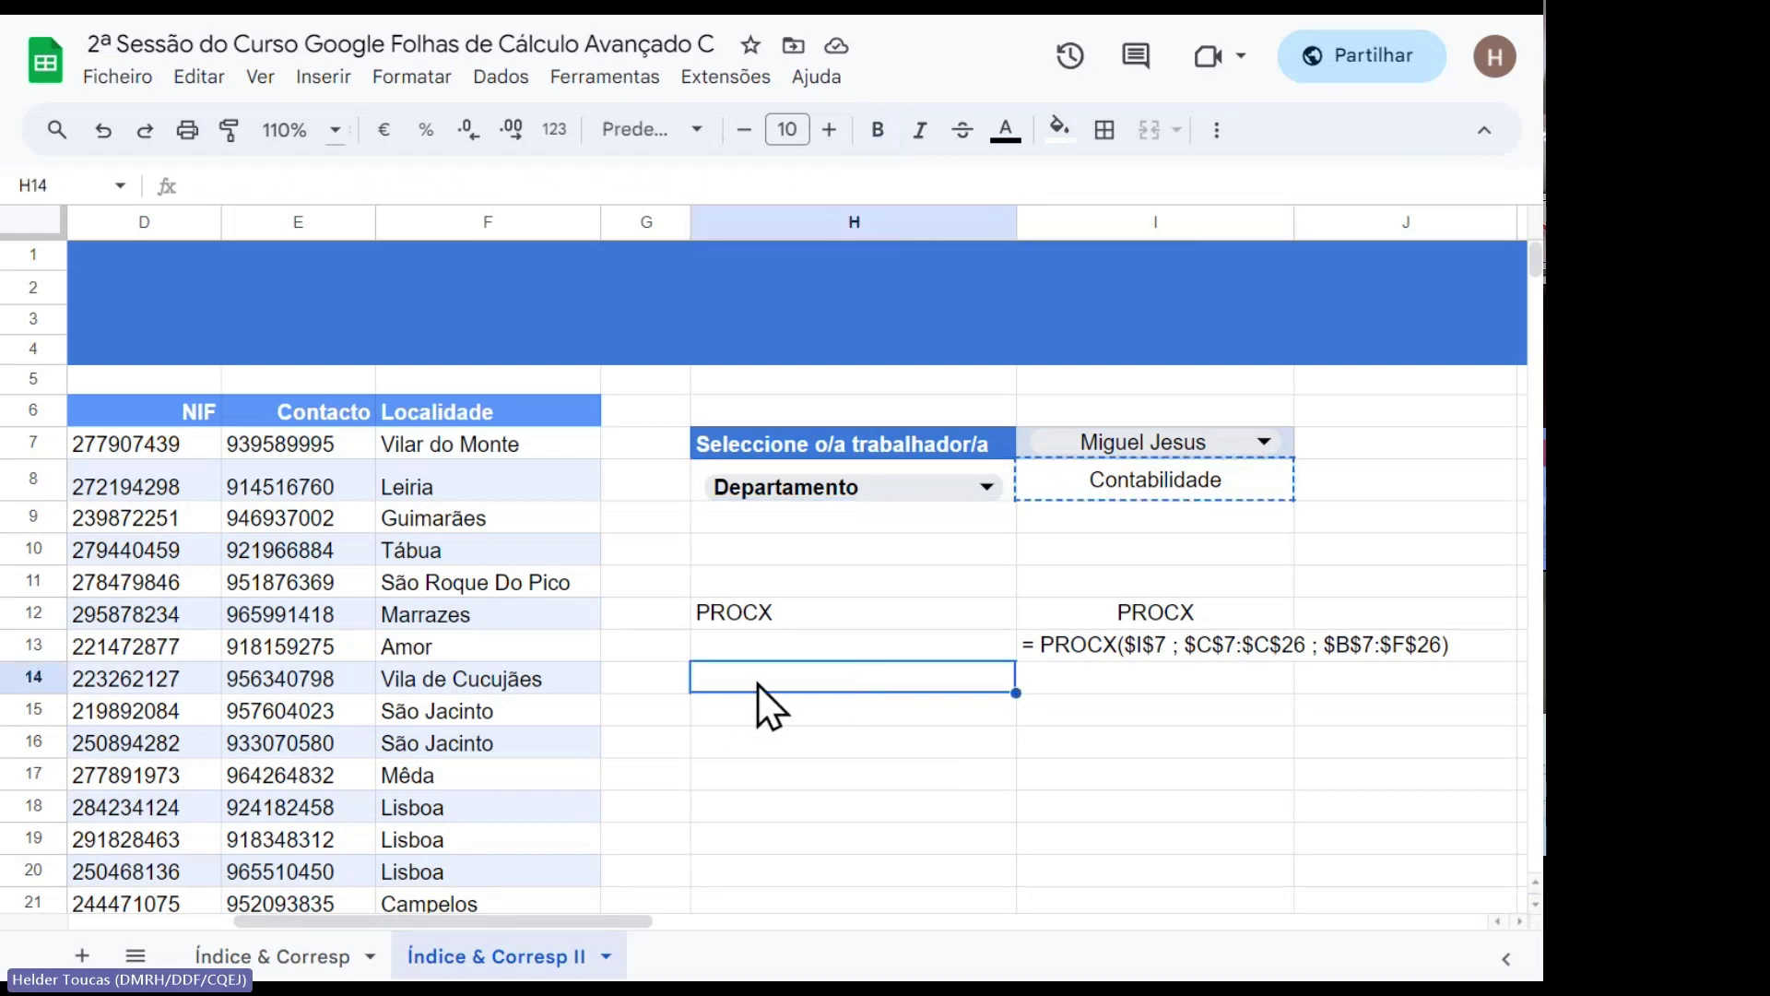
{"action": "left_click", "coordinate": [1111, 485]}
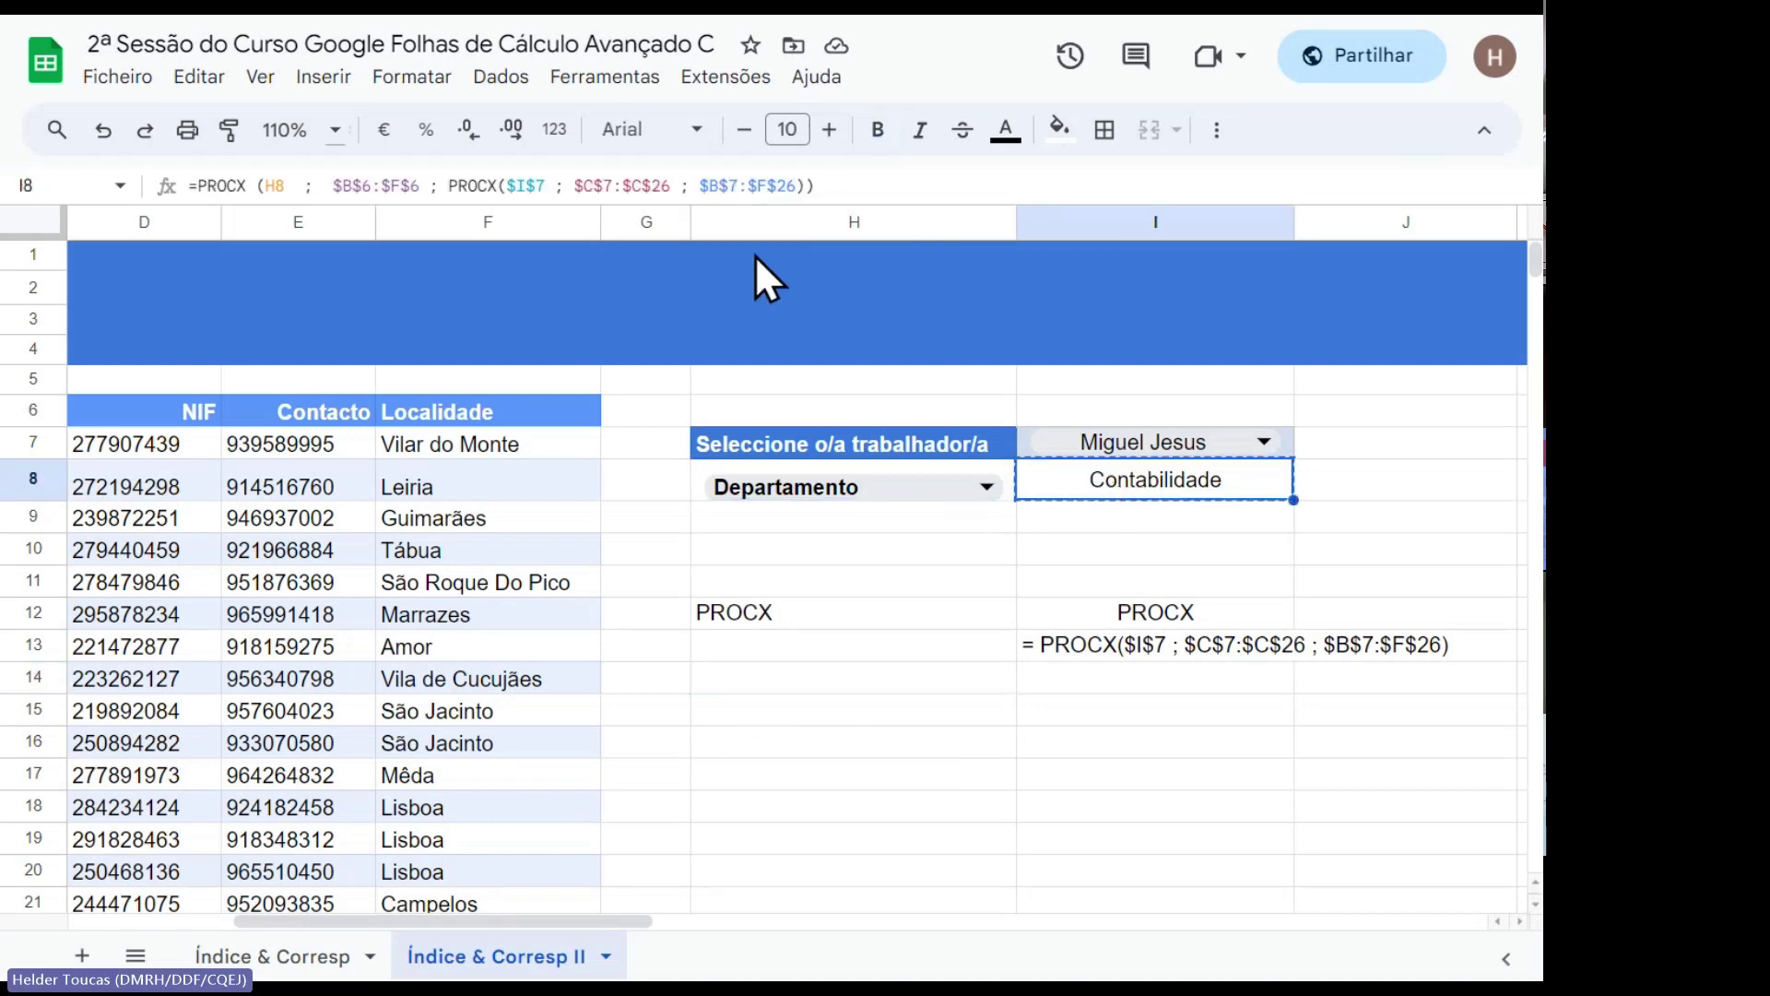
{"action": "left_click_drag", "start_coordinate": [815, 186], "coordinate": [79, 180]}
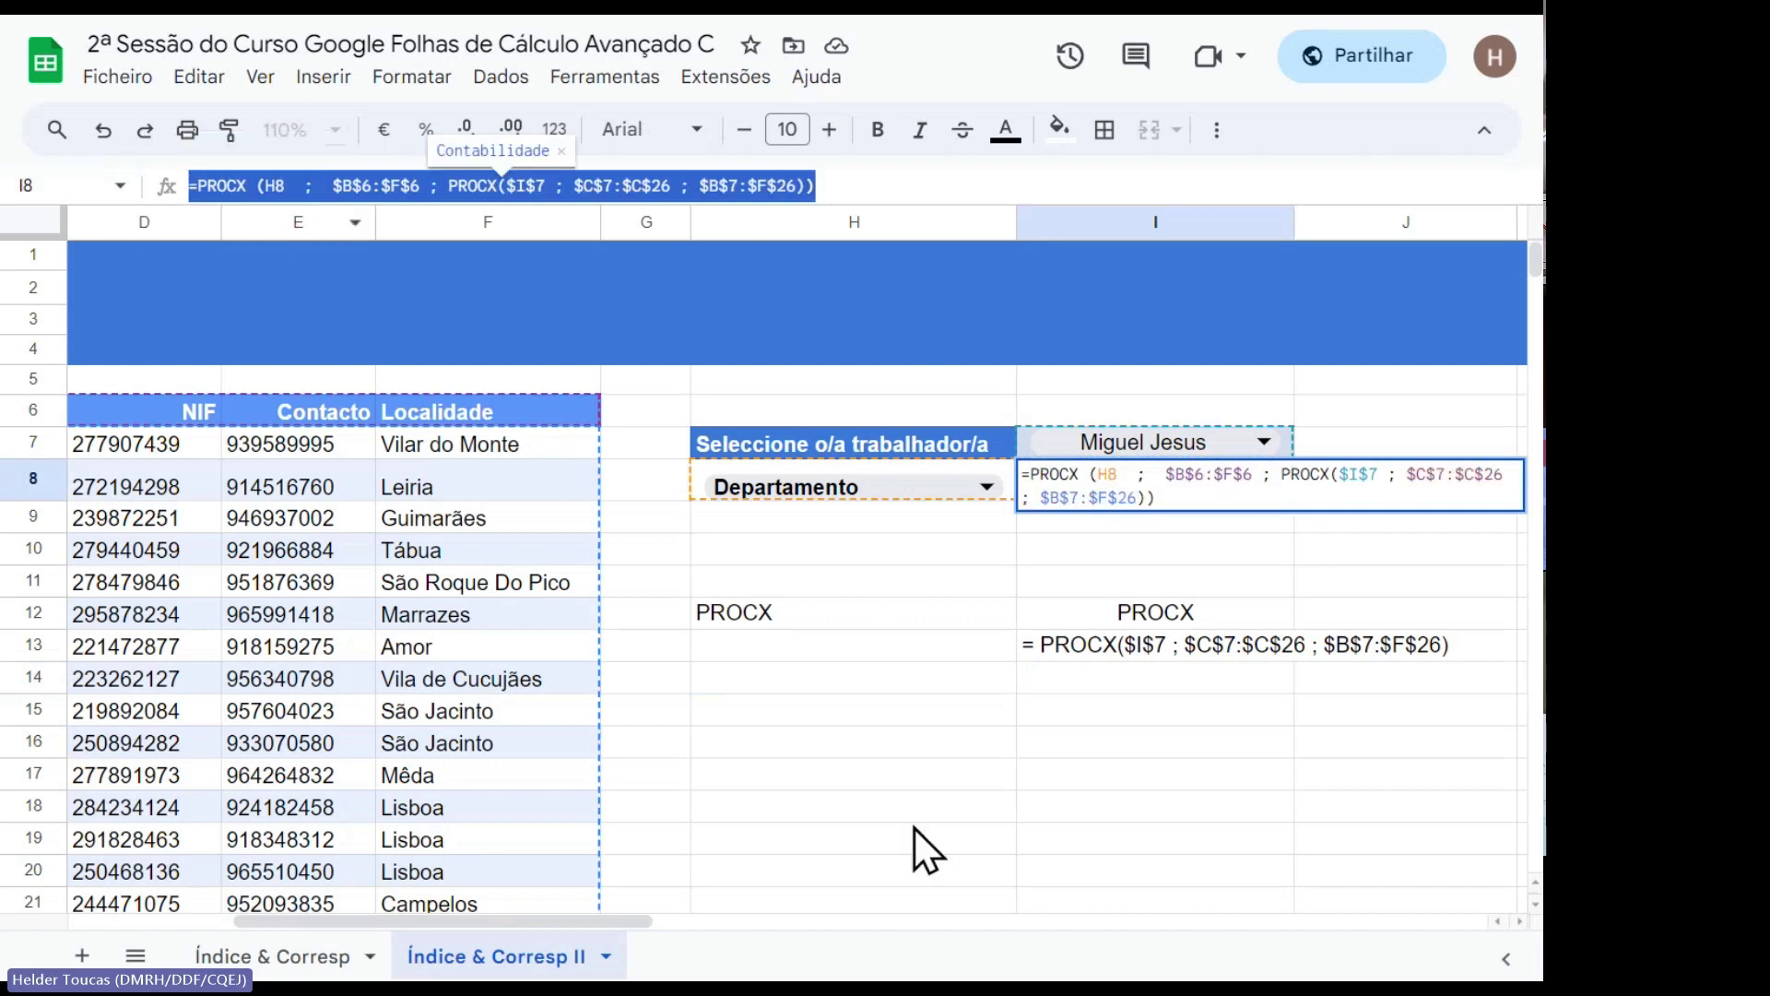
{"action": "left_click", "coordinate": [860, 681]}
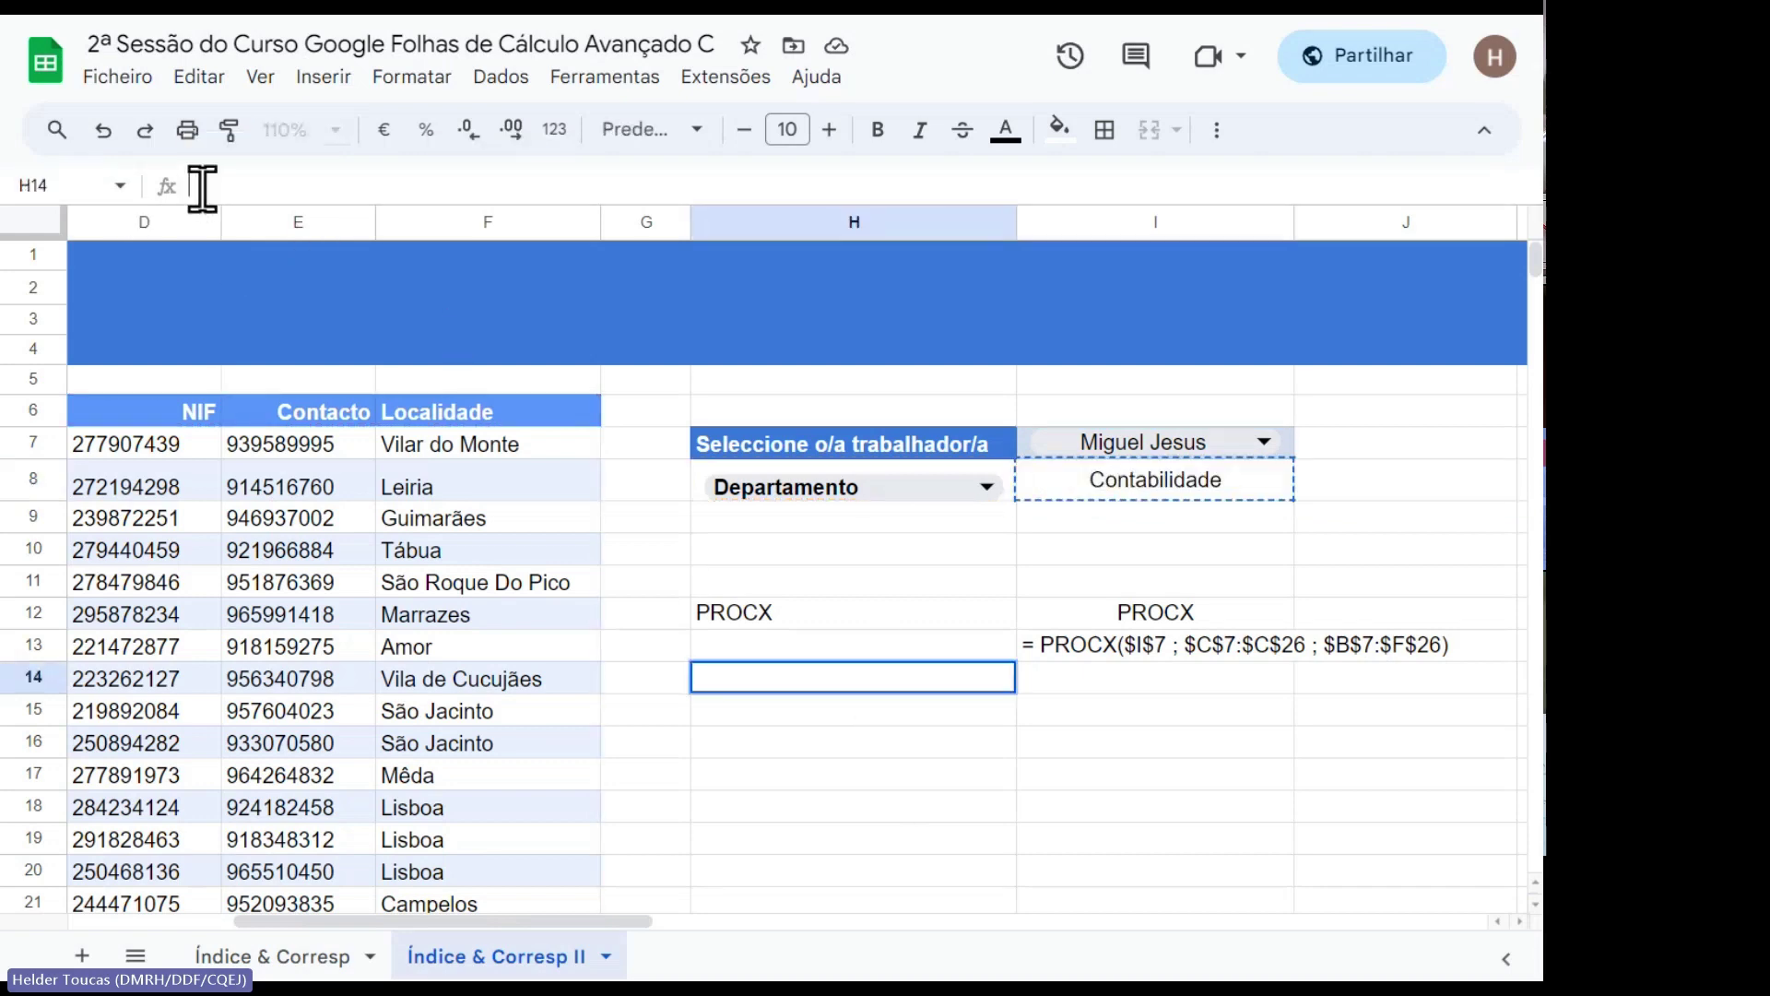
{"action": "type", "text": "1"}
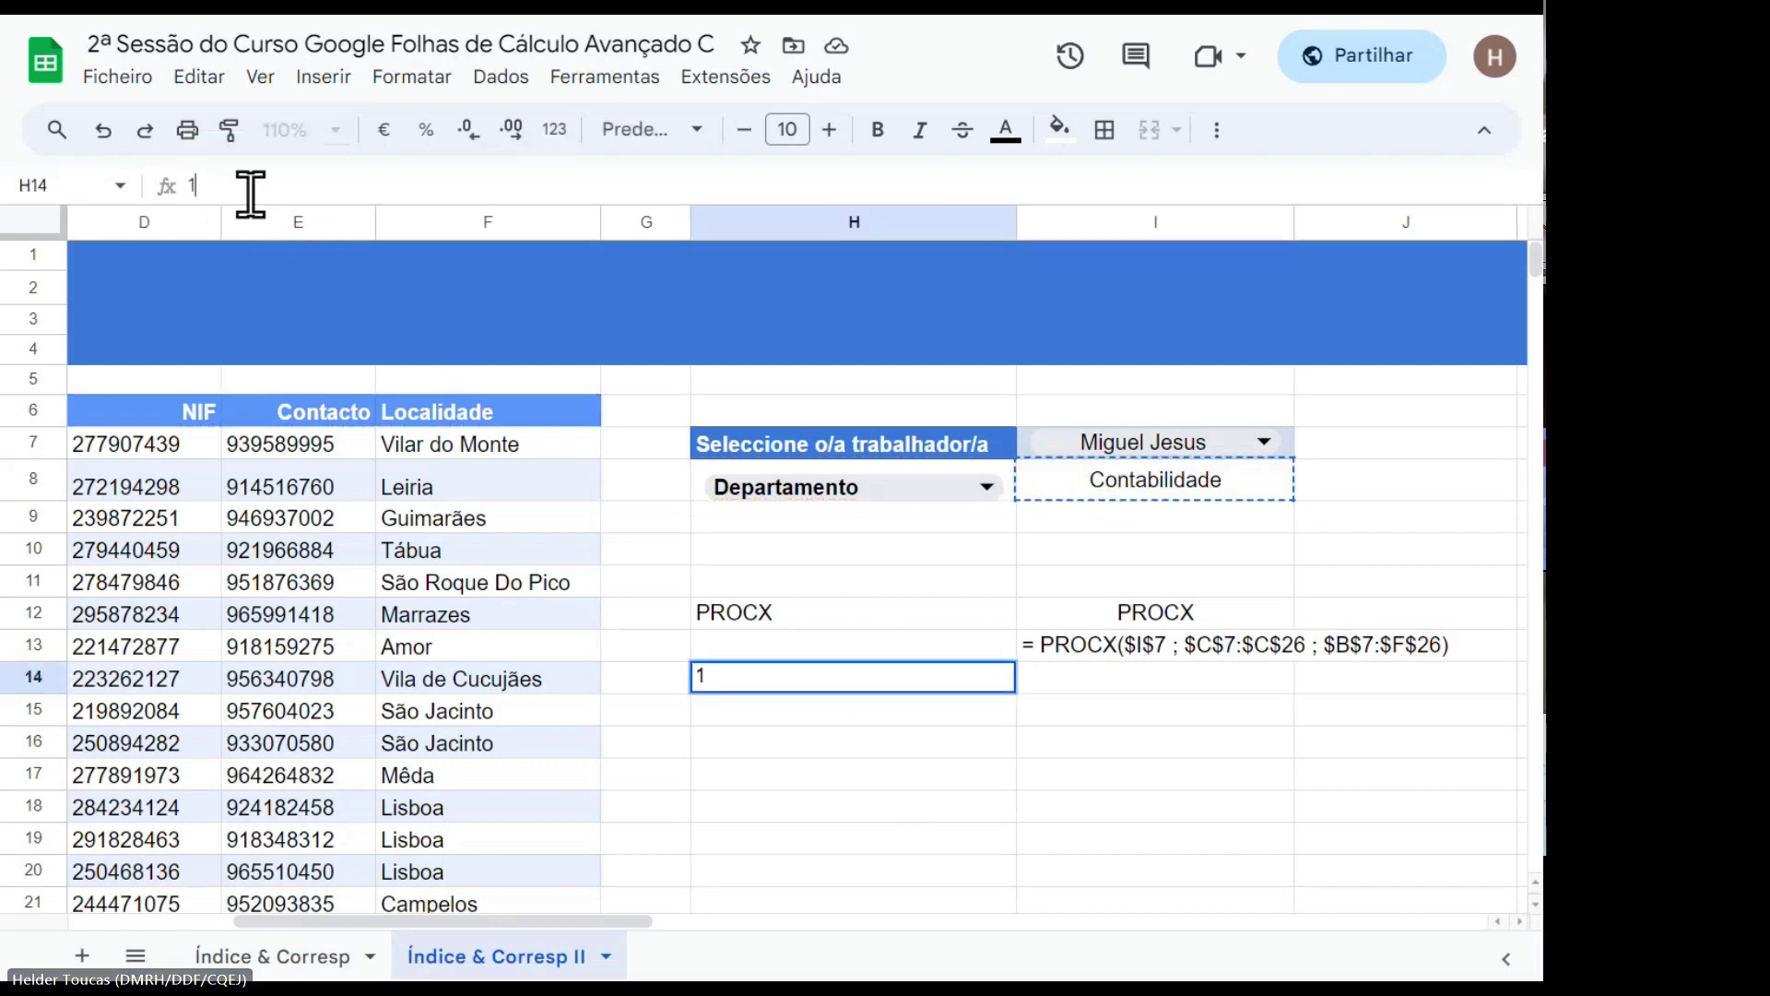
{"action": "key", "text": "BackSpace"}
{"action": "key", "text": "ctrl+v"}
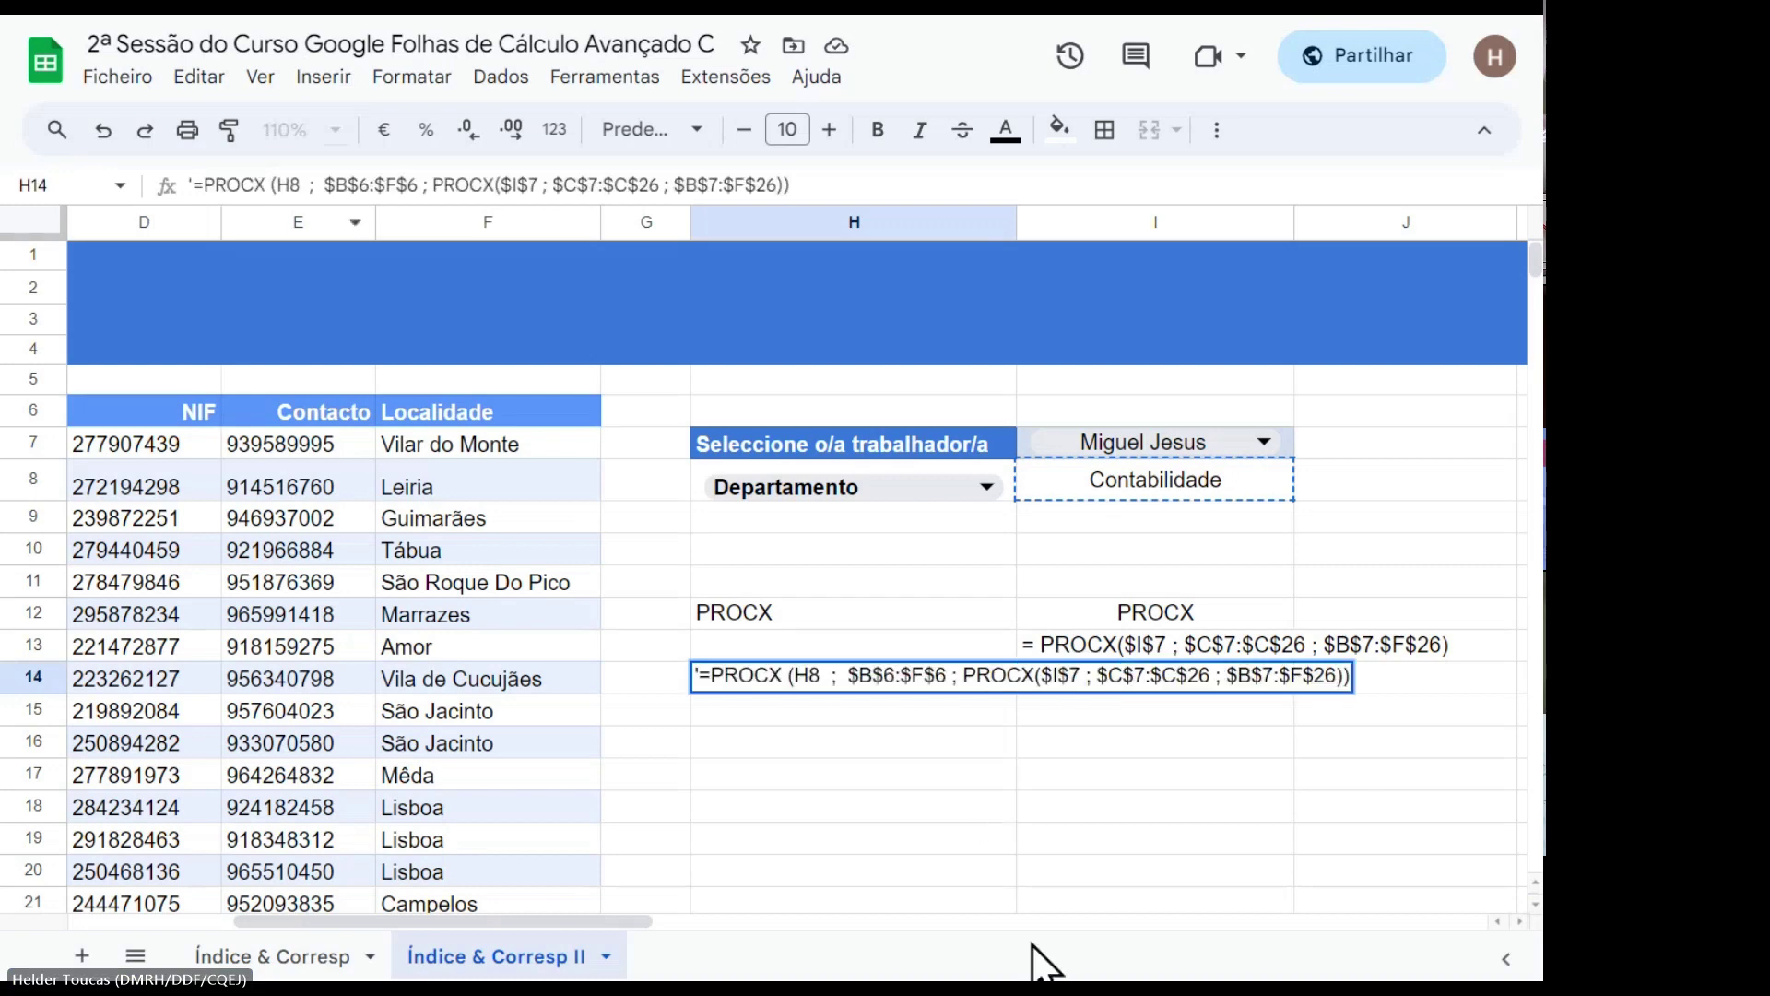
{"action": "left_click", "coordinate": [917, 811]}
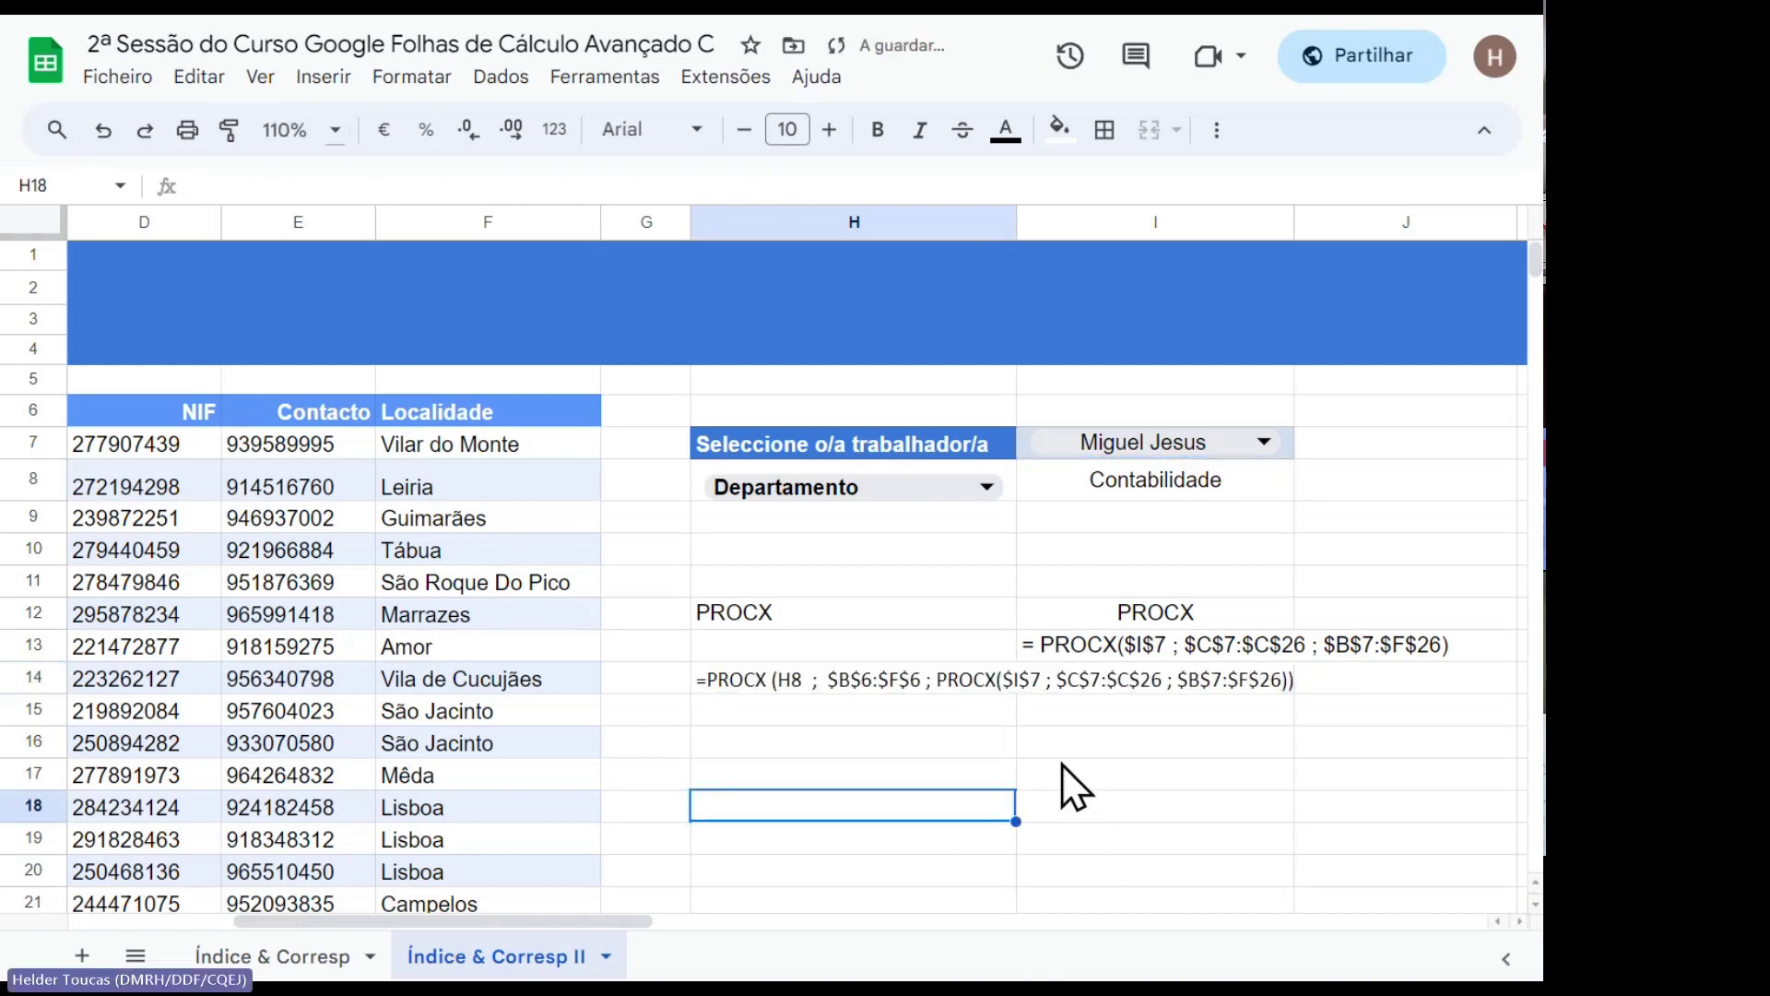
Insert extra spaces before the inner PROCX and before the final closing parenthesis in H14's formula text.
{"action": "left_click", "coordinate": [718, 684]}
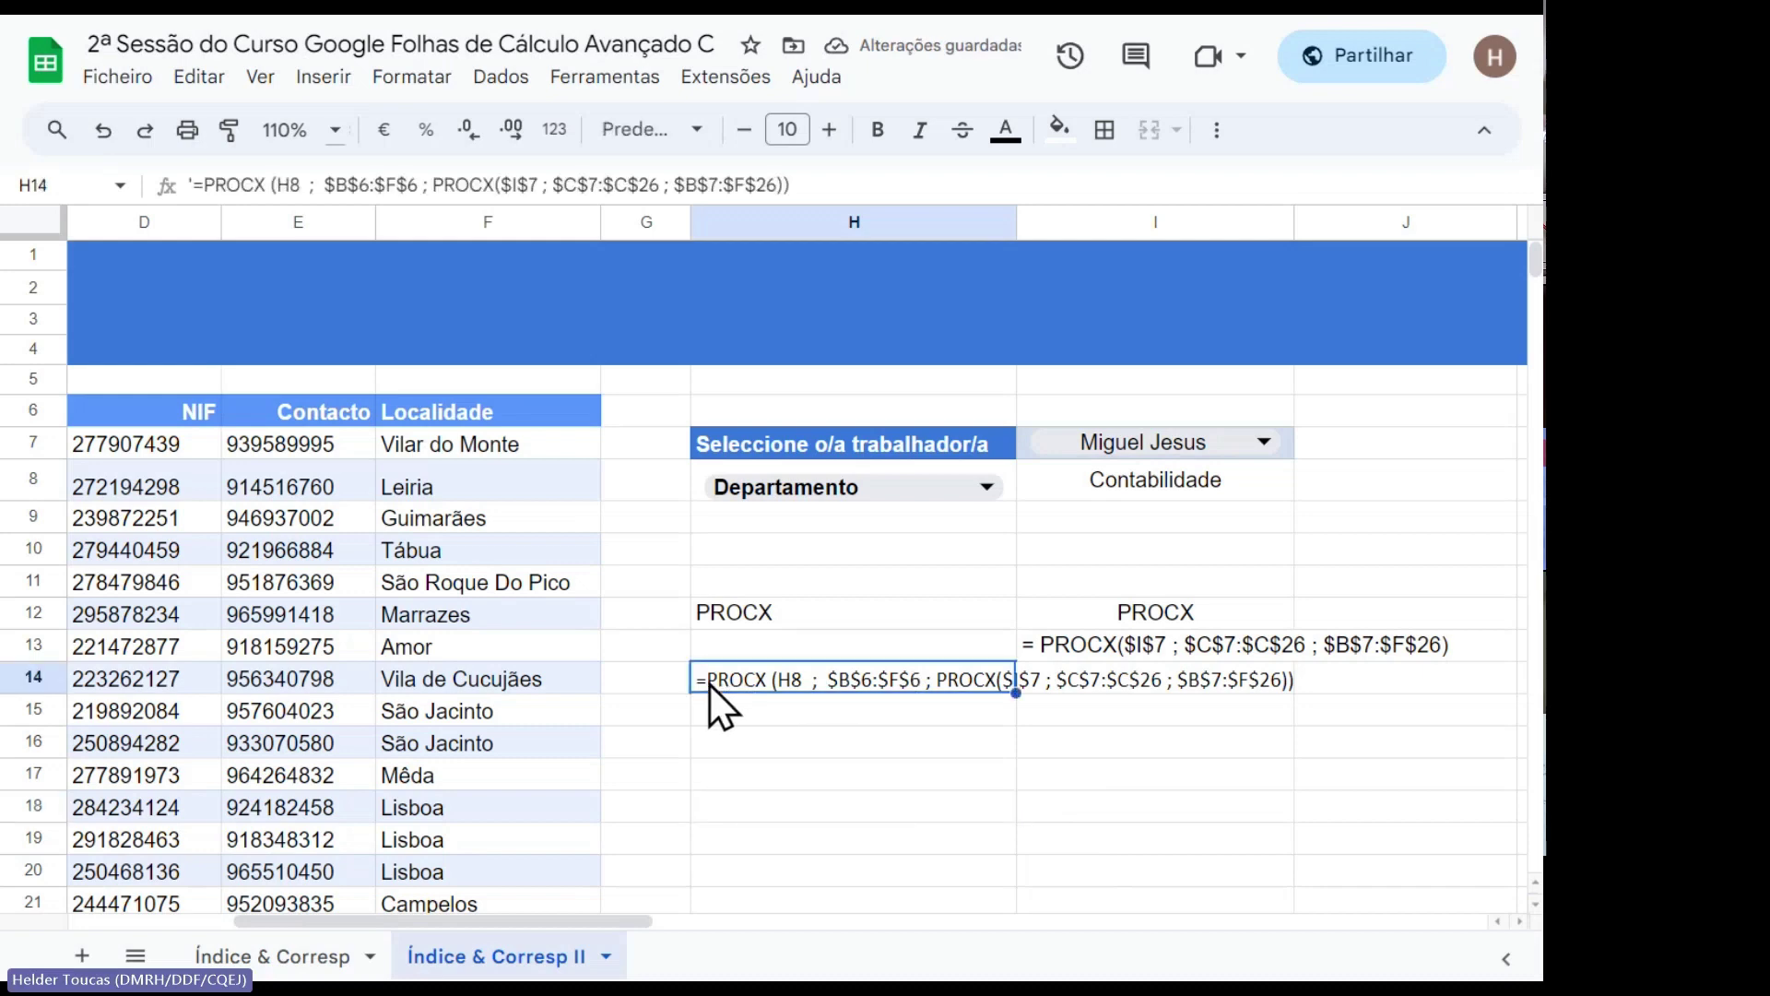
{"action": "left_click", "coordinate": [1080, 646]}
{"action": "left_click", "coordinate": [775, 688]}
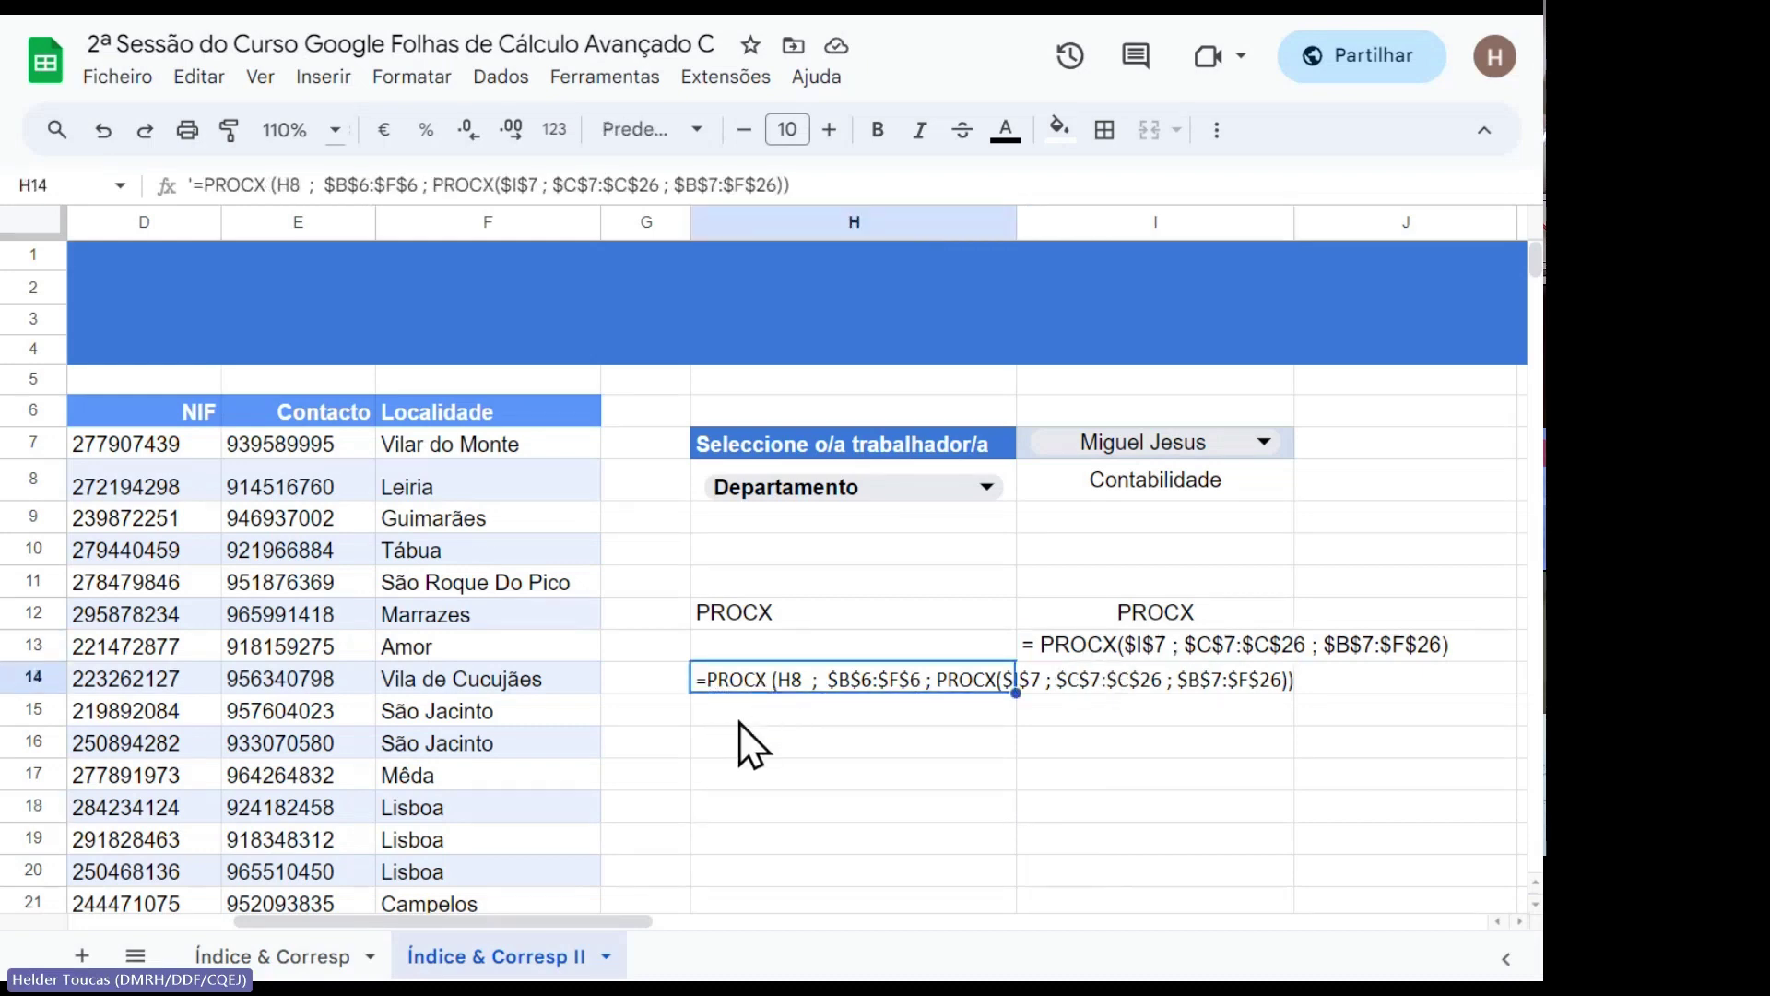
{"action": "left_click", "coordinate": [437, 184]}
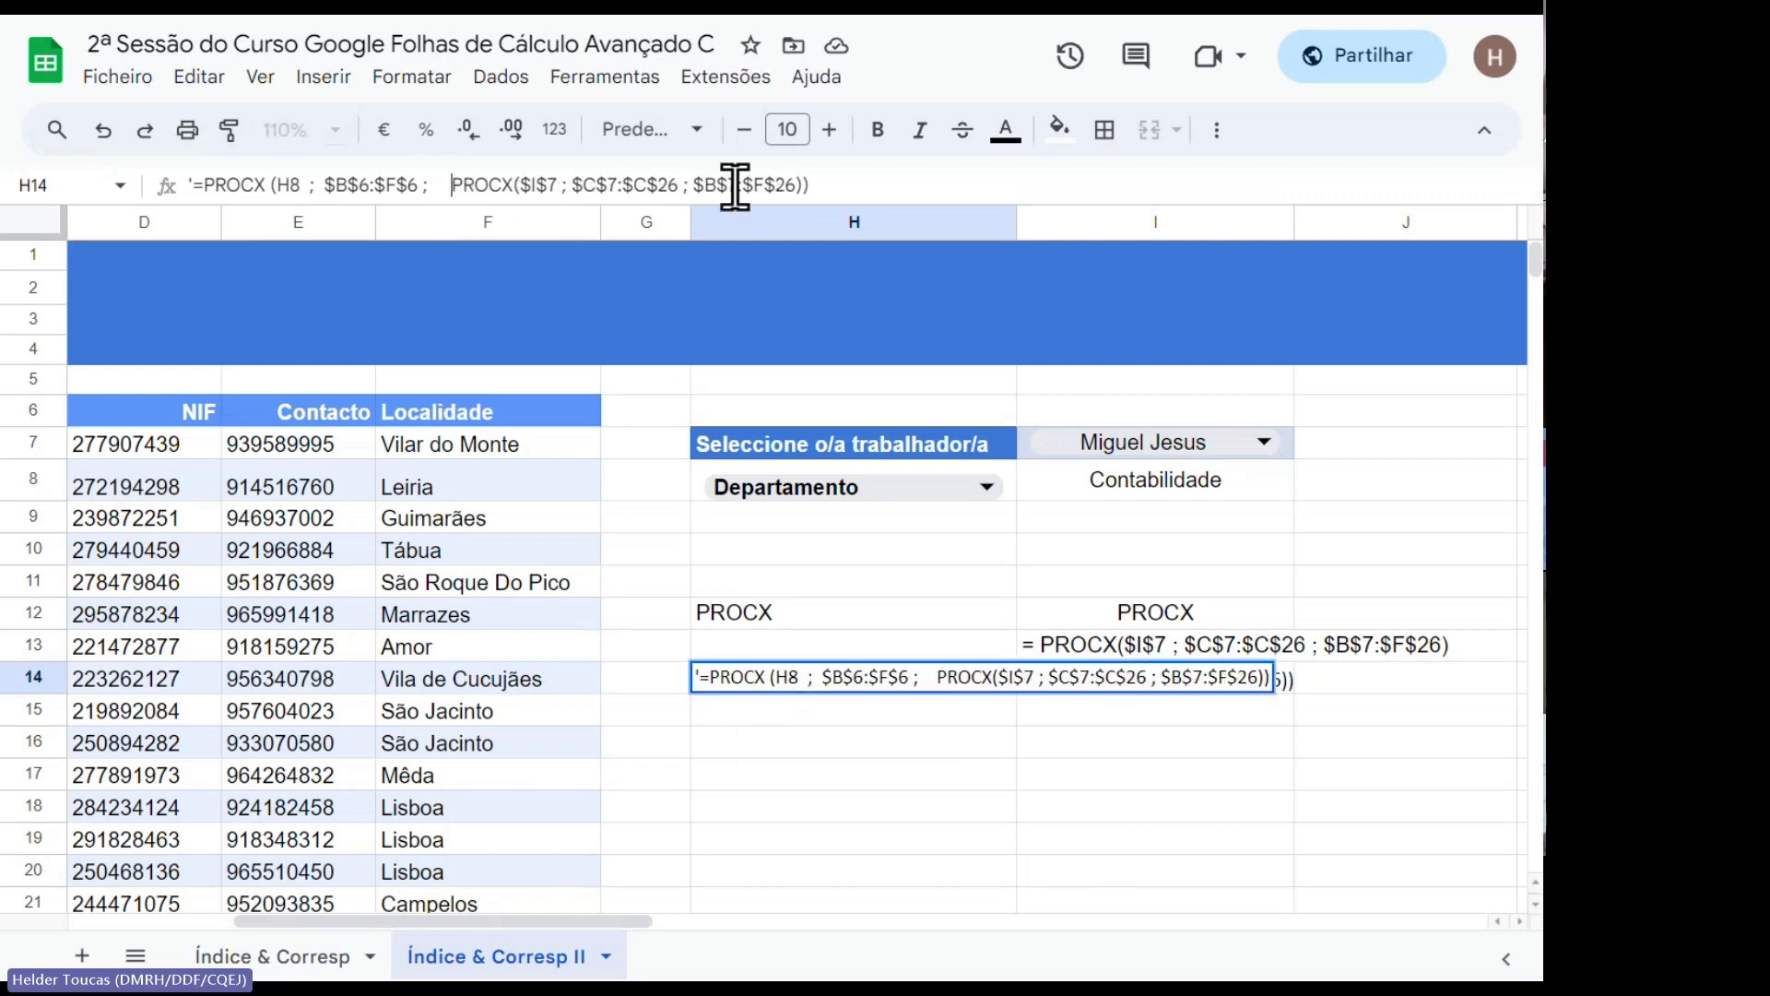
{"action": "left_click", "coordinate": [815, 183]}
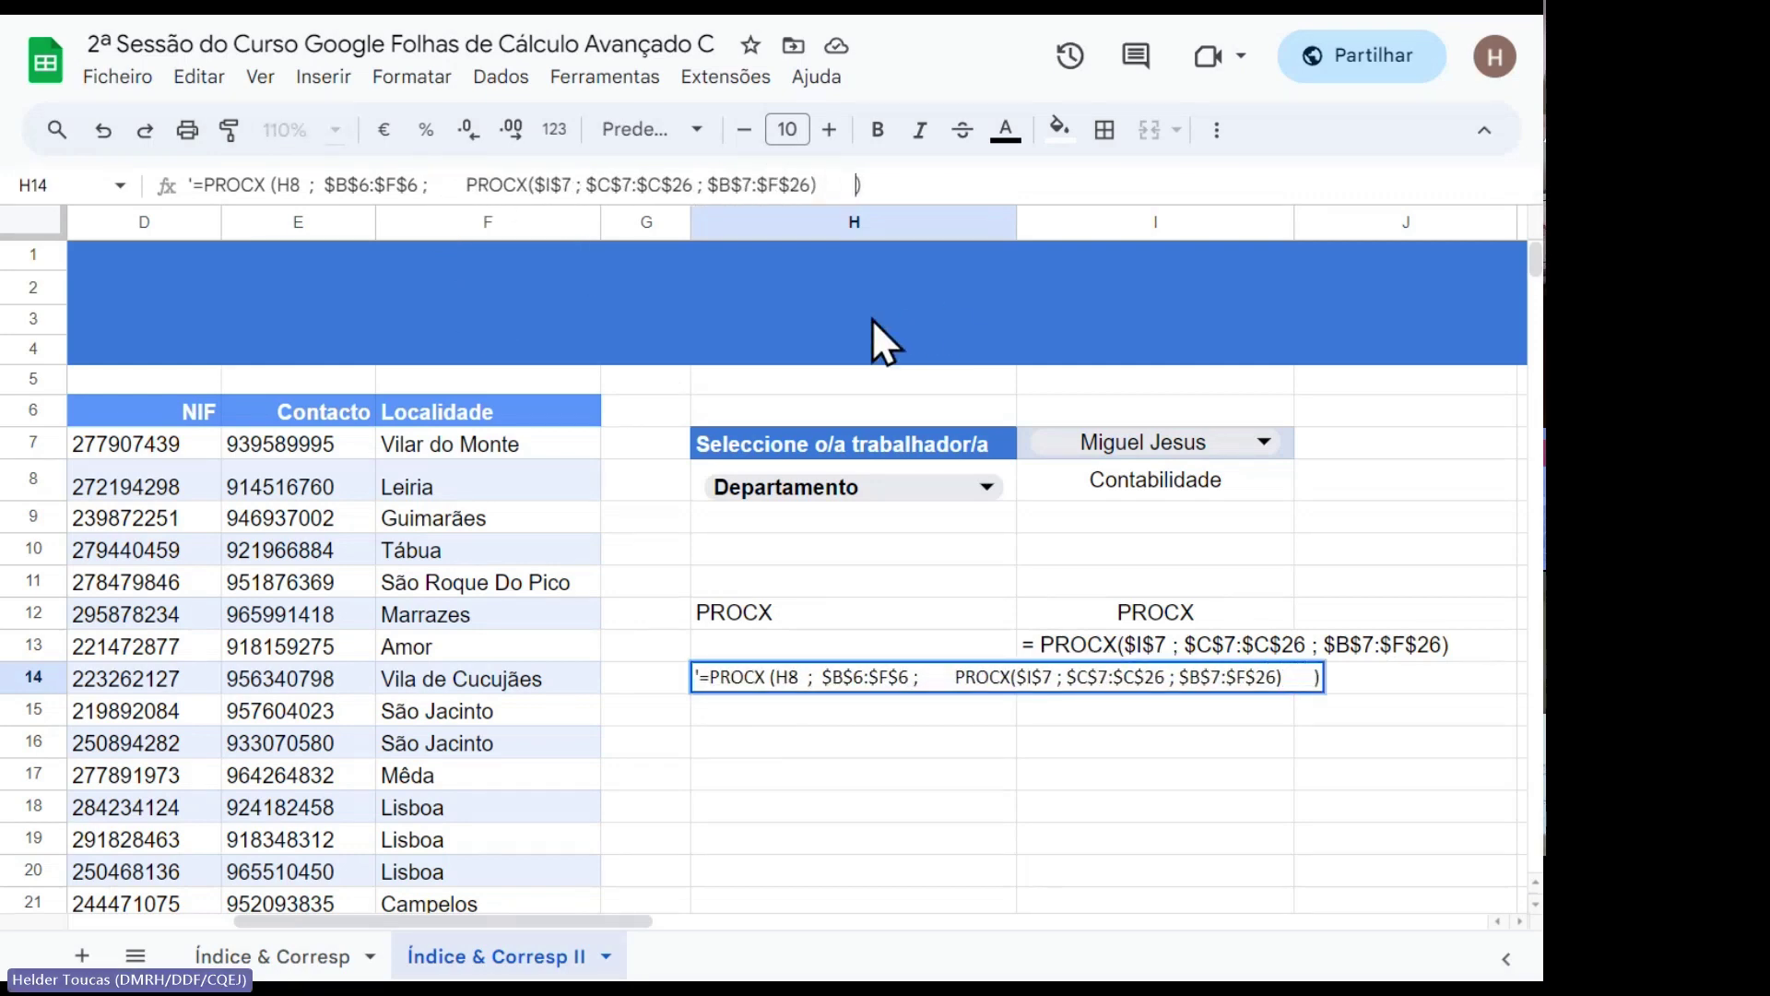
{"action": "left_click", "coordinate": [865, 804]}
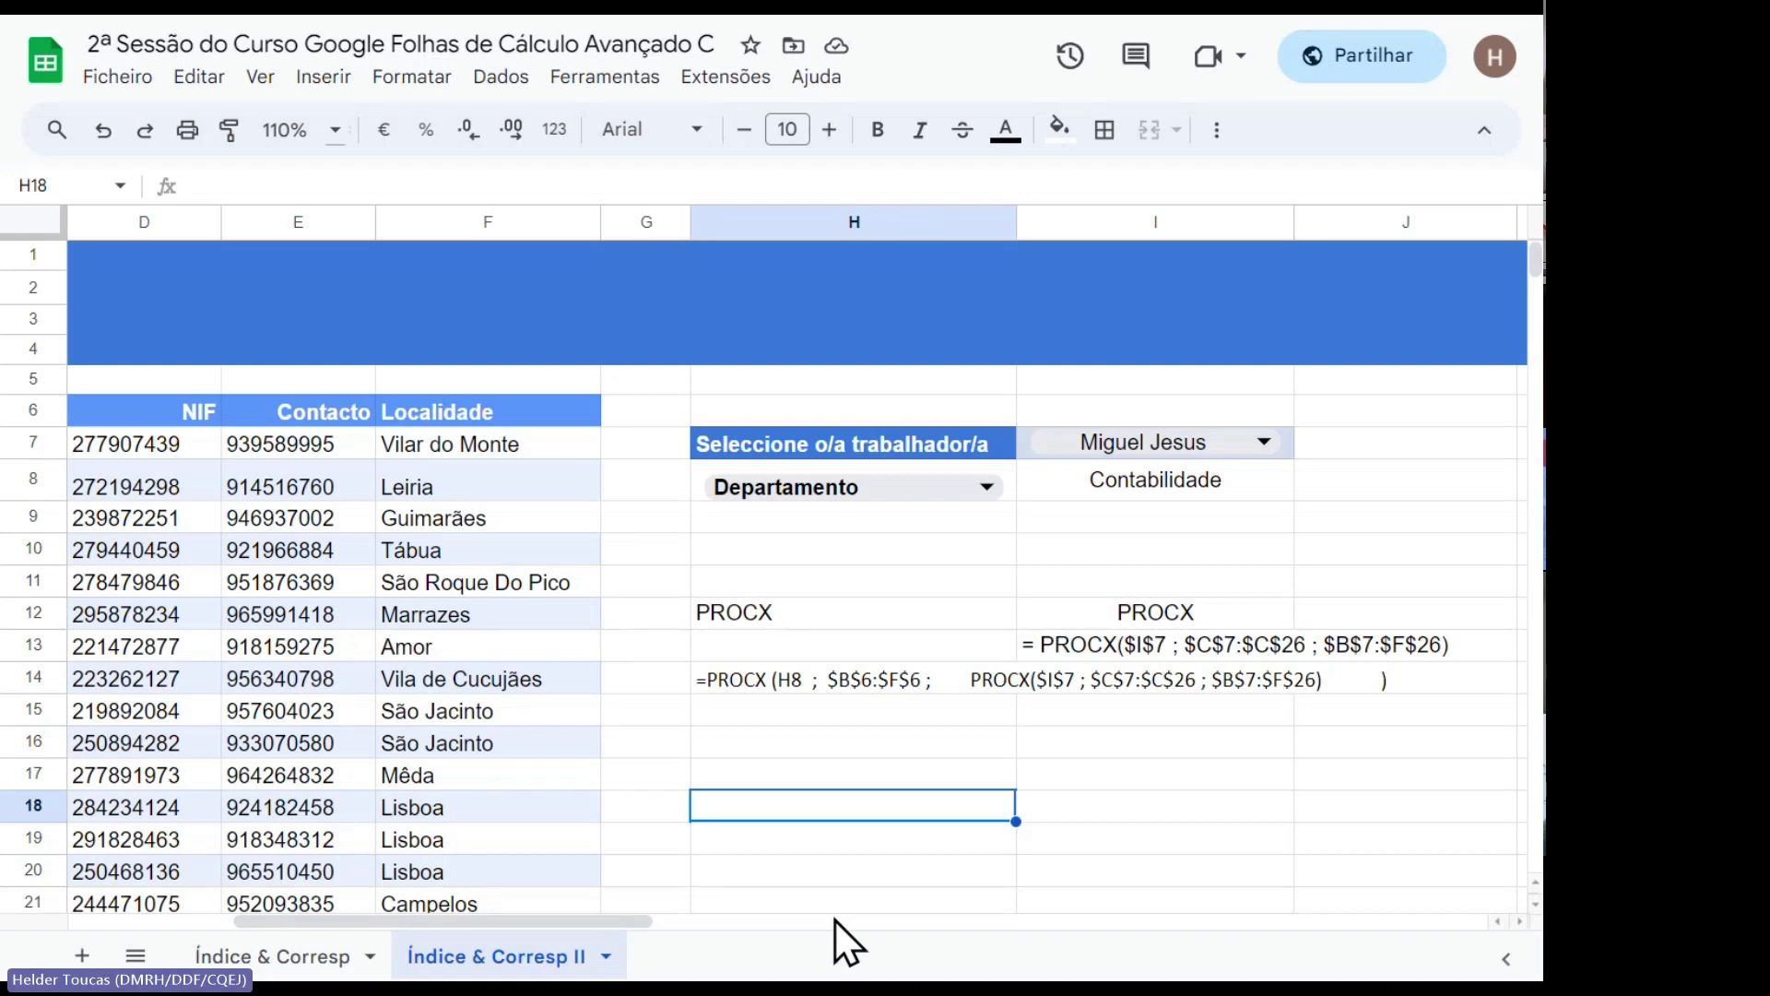
Clear I8 and start a new PROCX formula there with I7 as the search key.
{"action": "left_click", "coordinate": [1128, 491]}
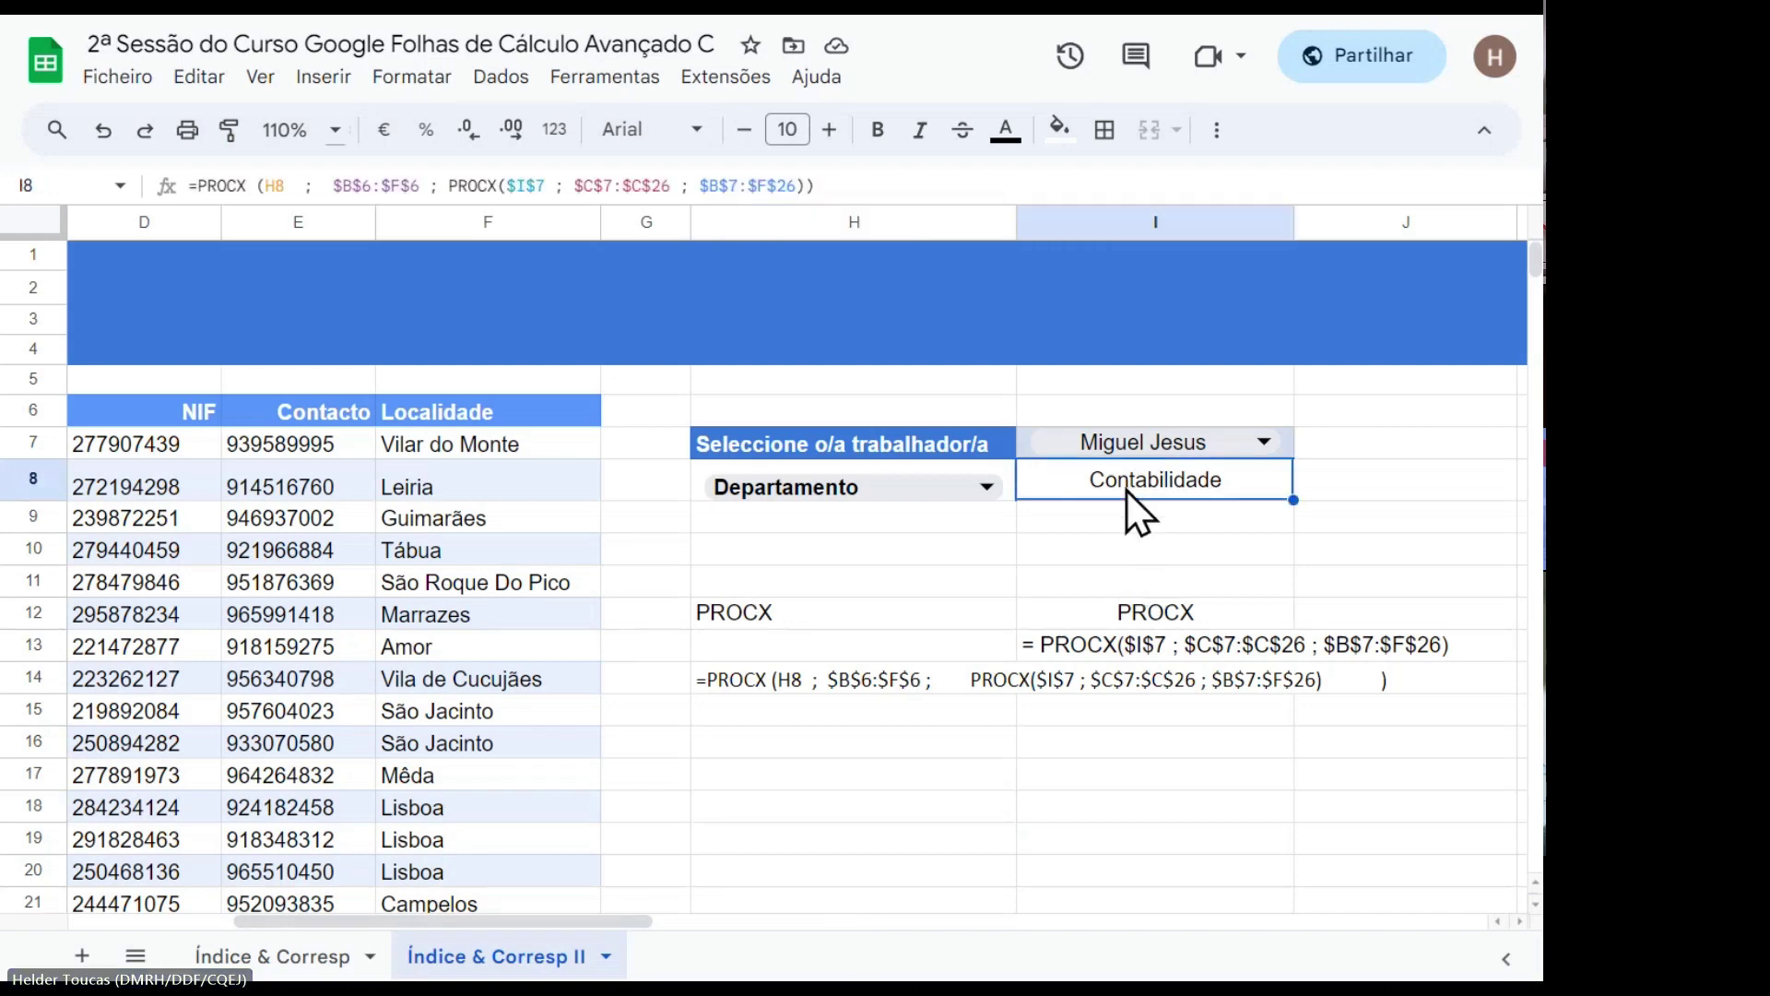
{"action": "key", "text": "Delete"}
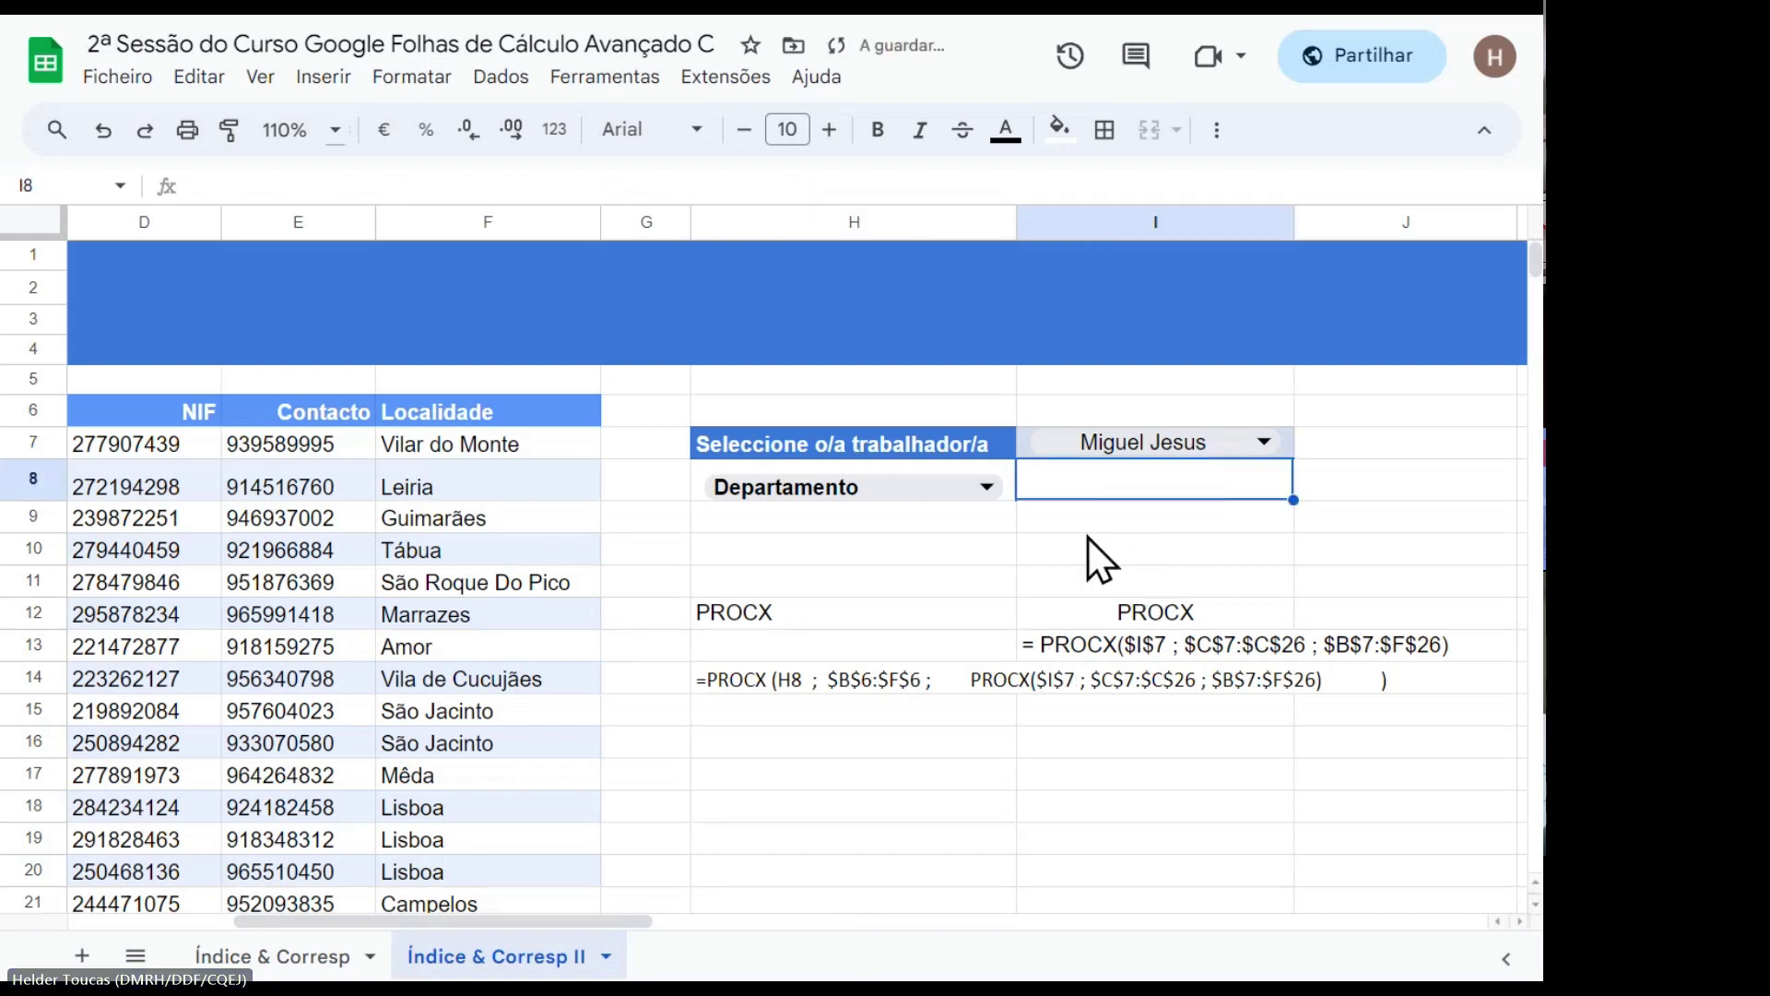
{"action": "double_click", "coordinate": [1126, 480]}
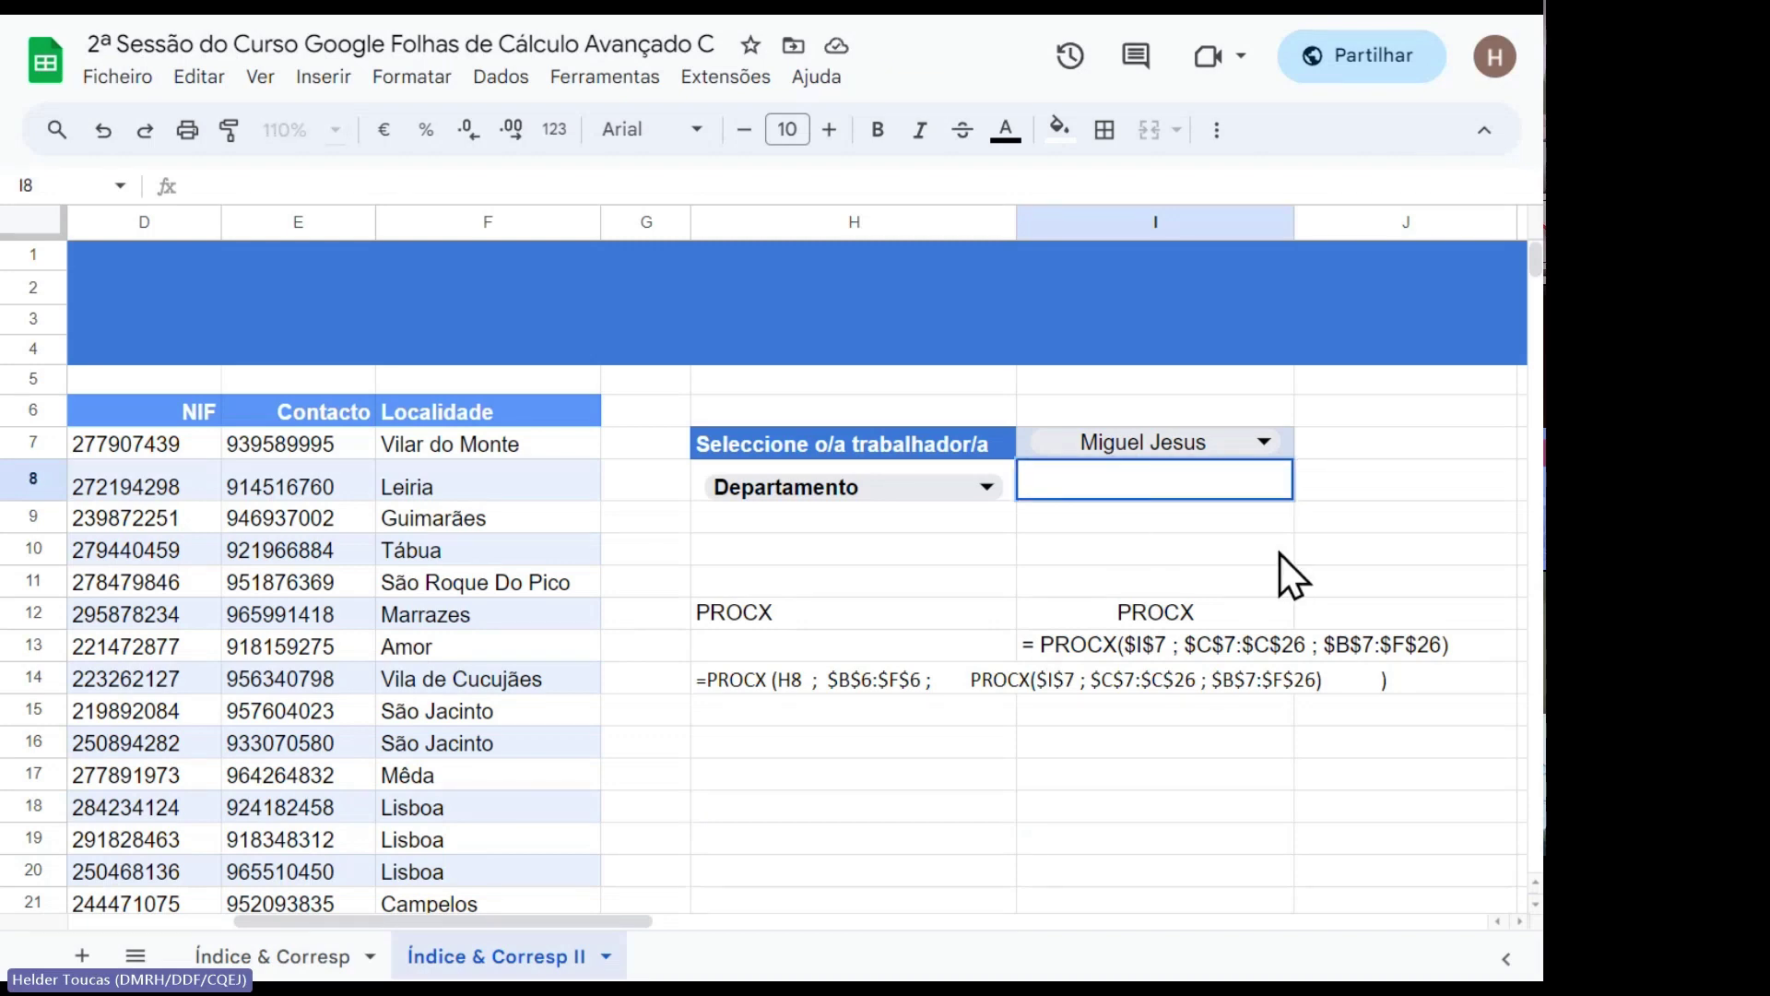
{"action": "type", "text": "="}
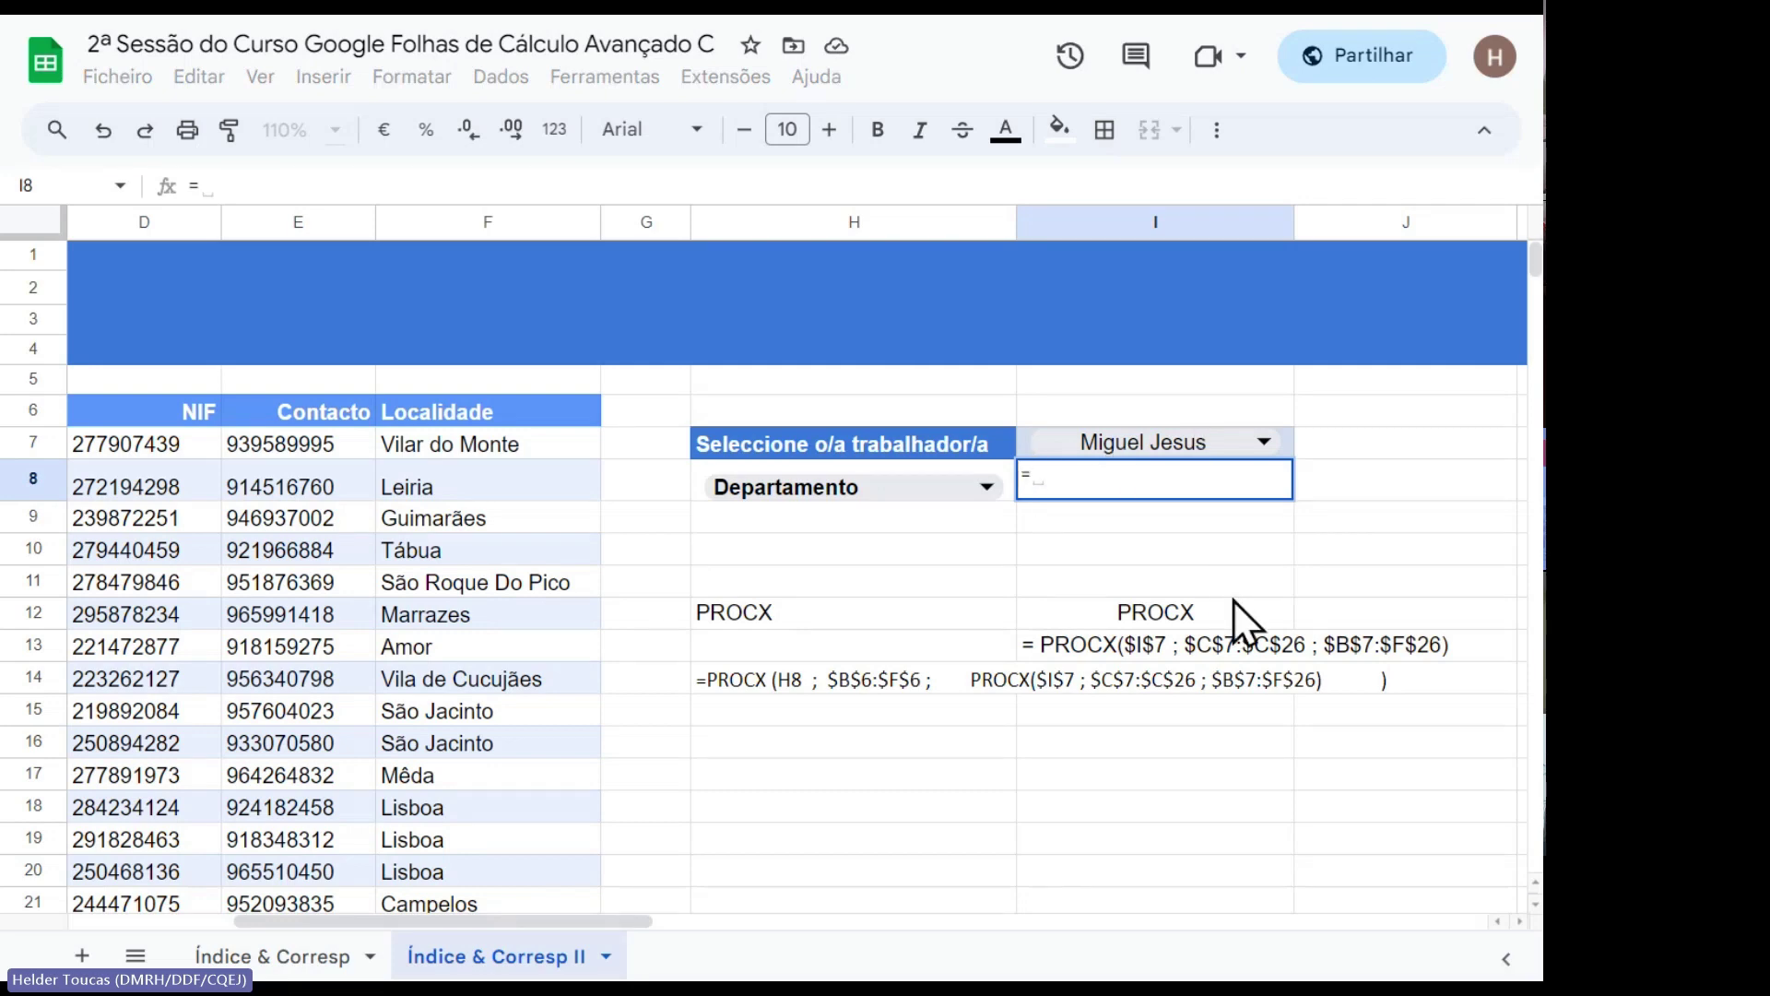
{"action": "type", "text": "PROCX("}
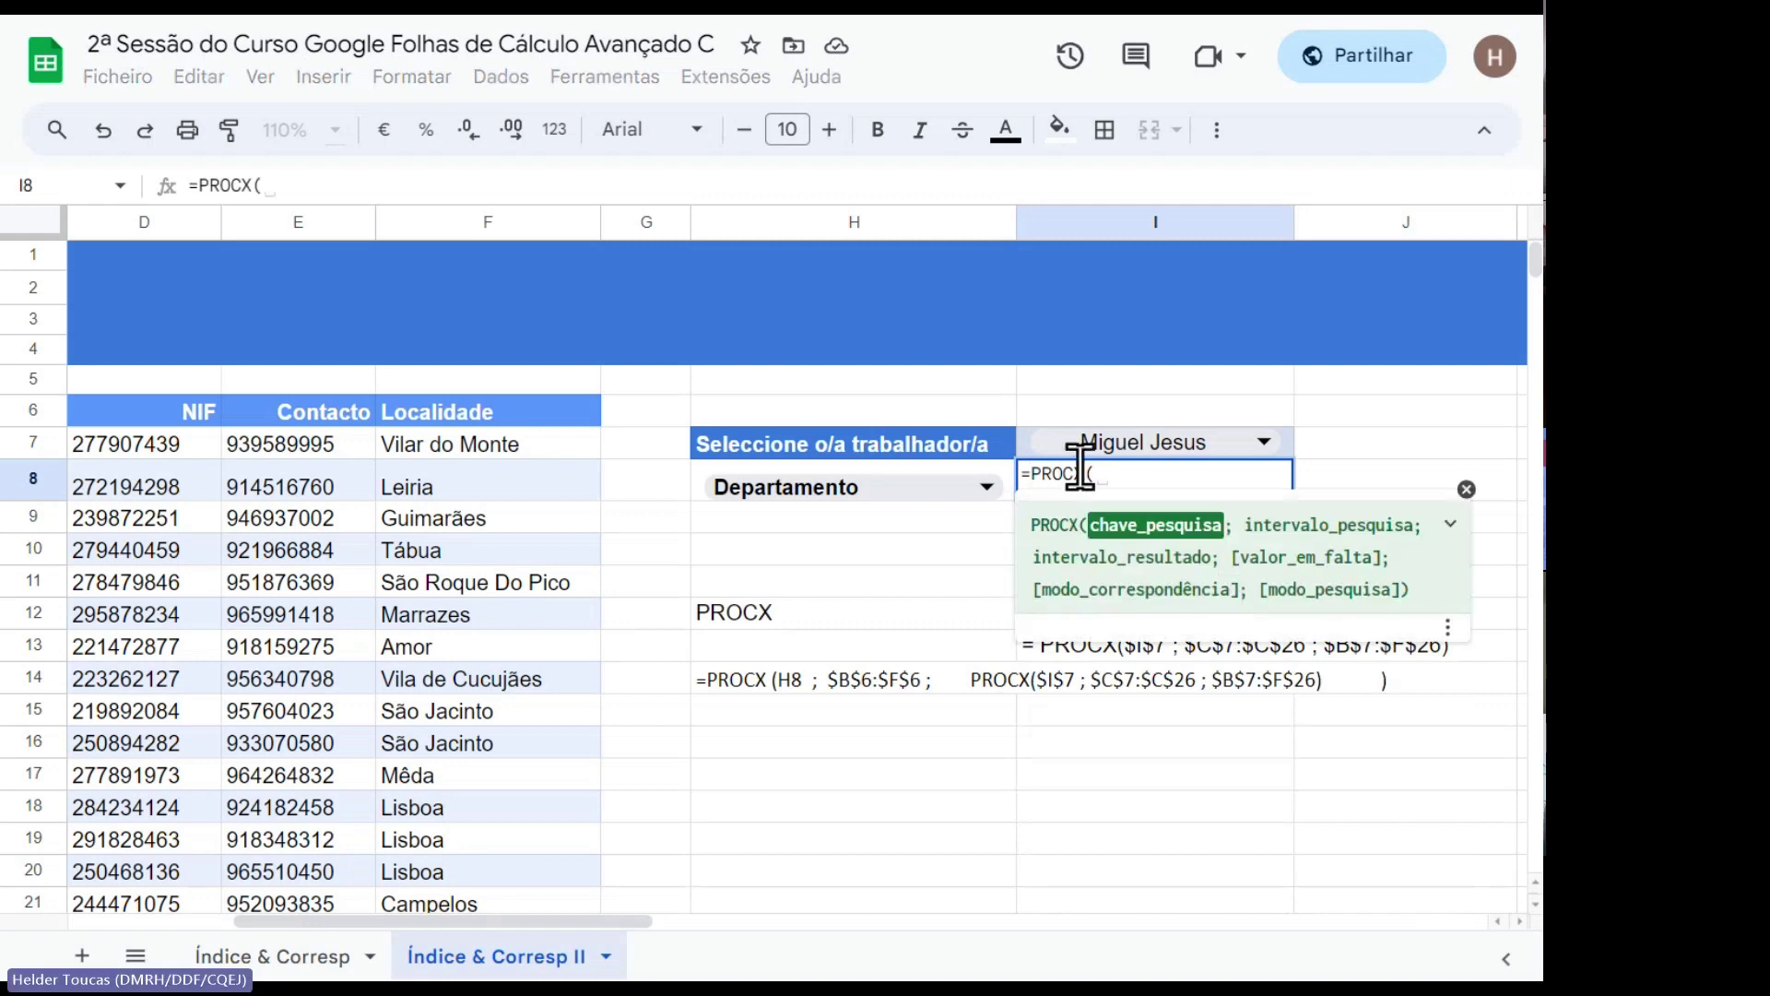
{"action": "left_click", "coordinate": [1024, 453]}
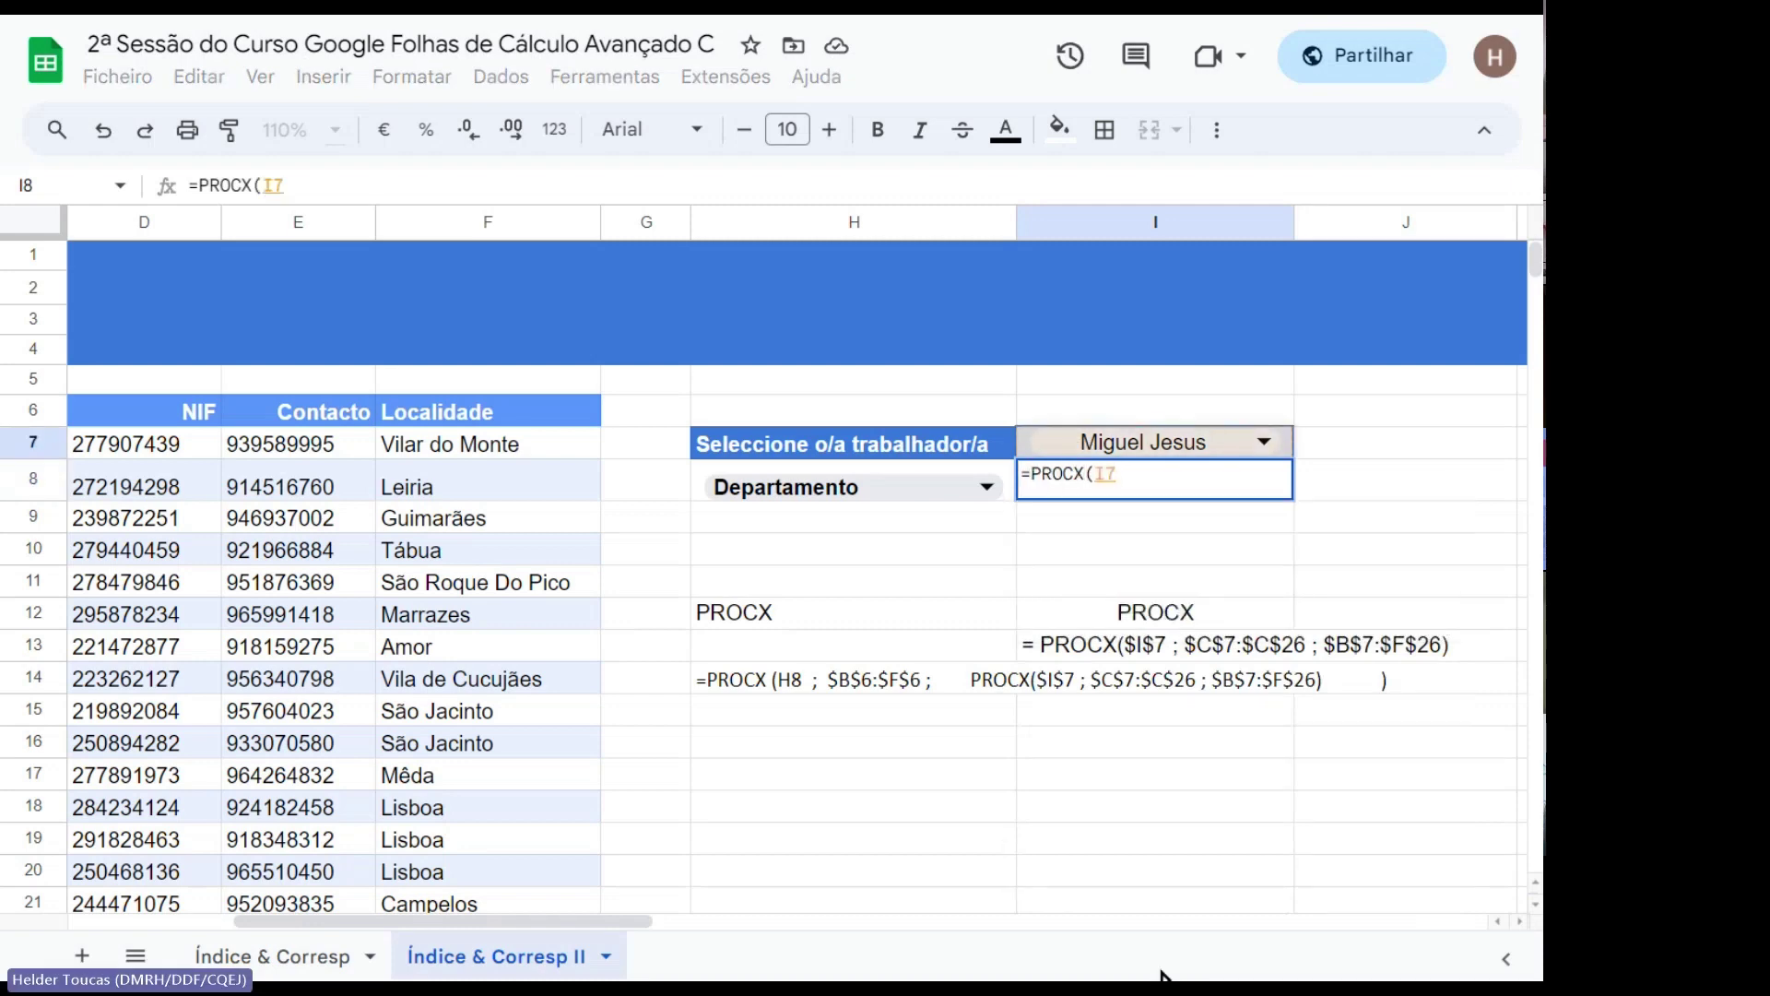
{"action": "type", "text": ";"}
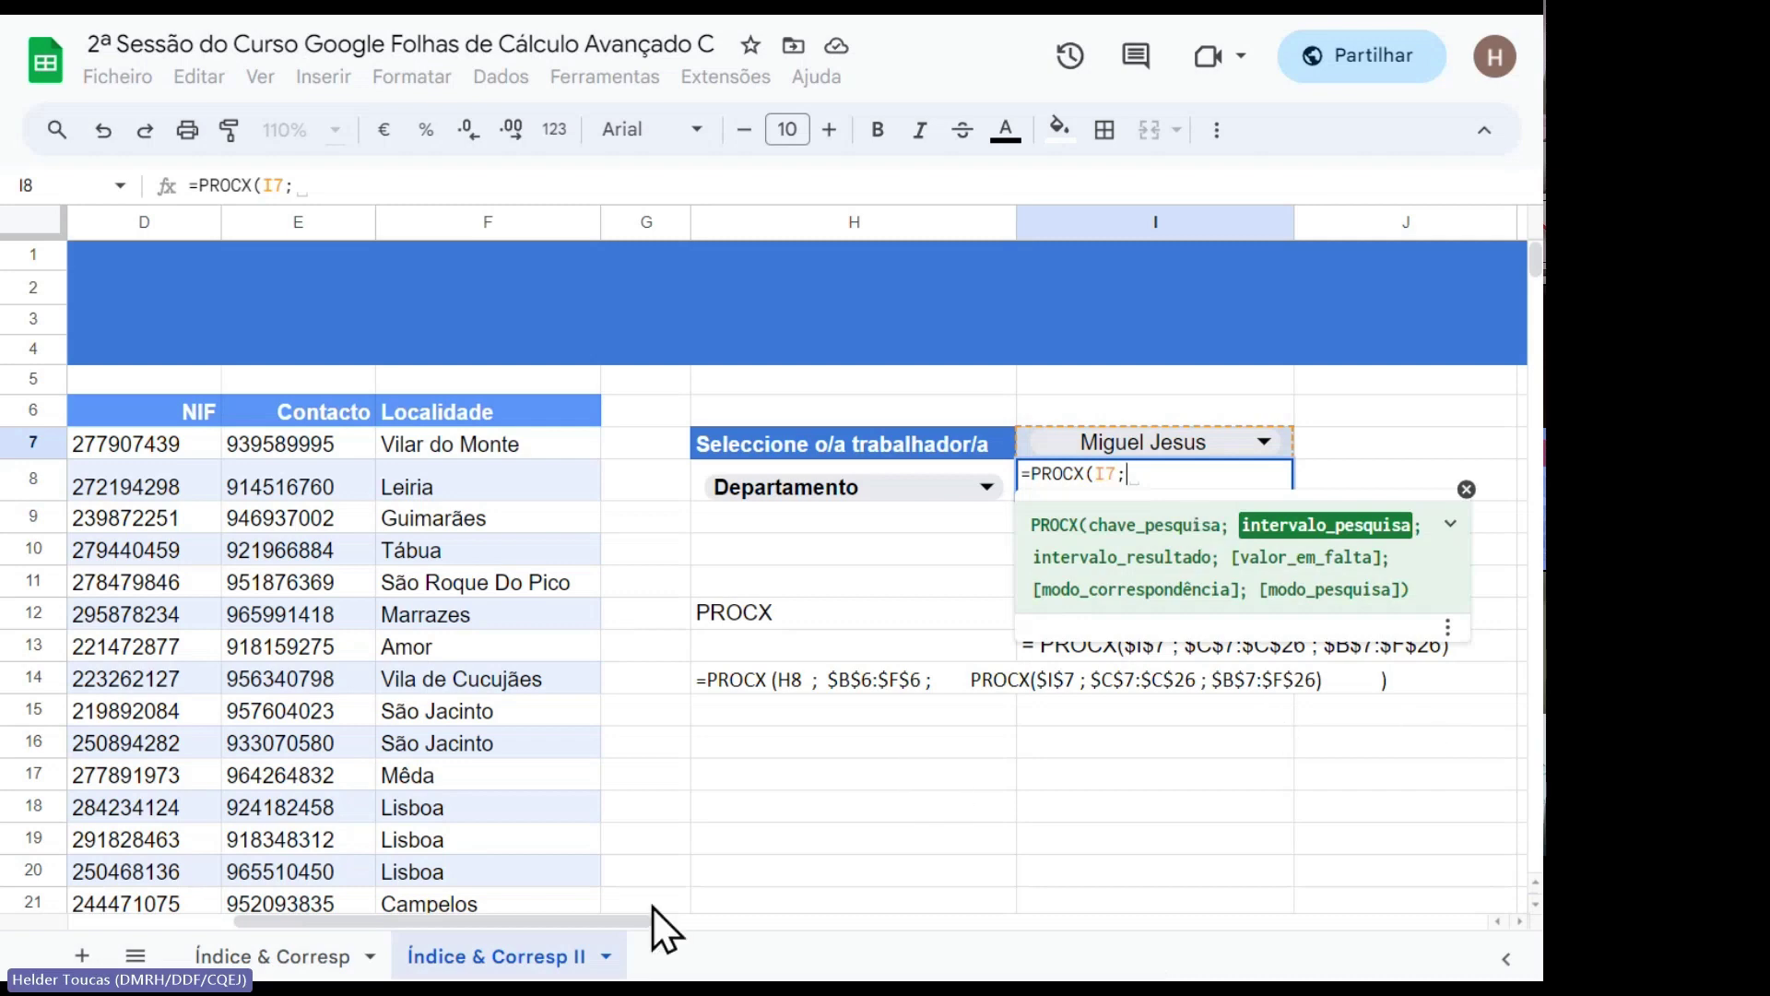
Add the Trabalhador column $C$7:$C$26 as the absolute search range of I8's PROCX.
{"action": "left_click_drag", "start_coordinate": [421, 918], "coordinate": [249, 923]}
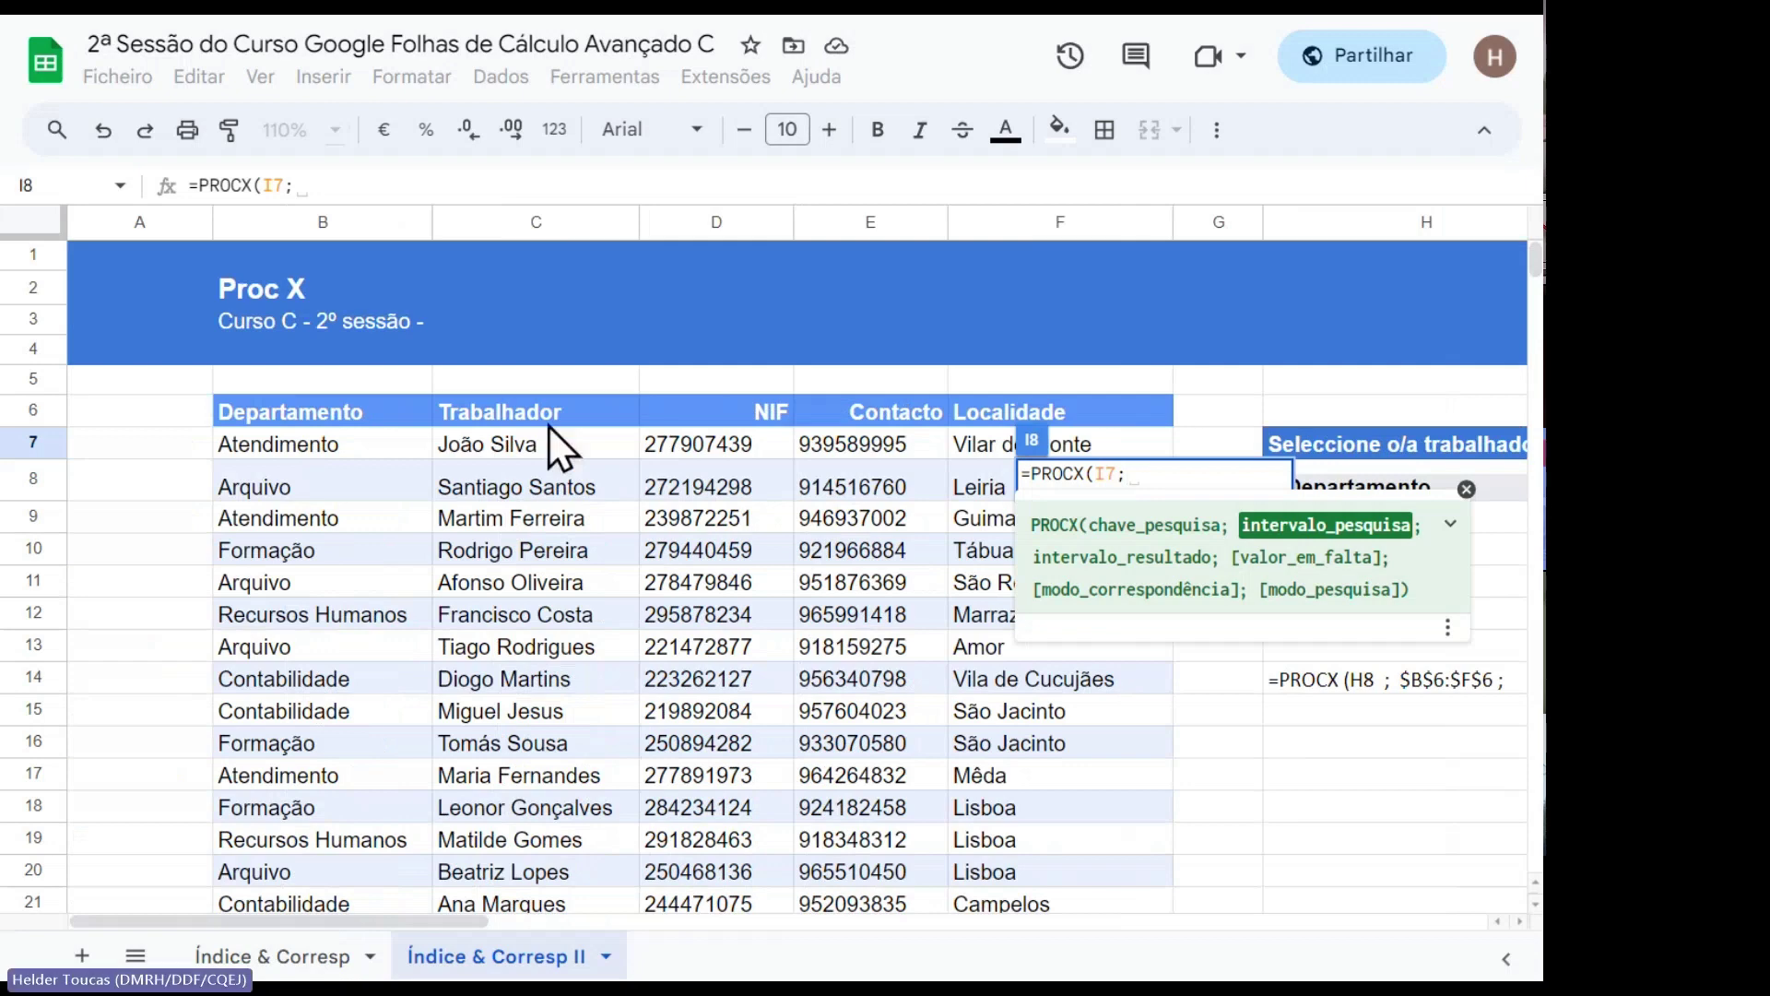
{"action": "left_click_drag", "start_coordinate": [539, 448], "coordinate": [535, 878]}
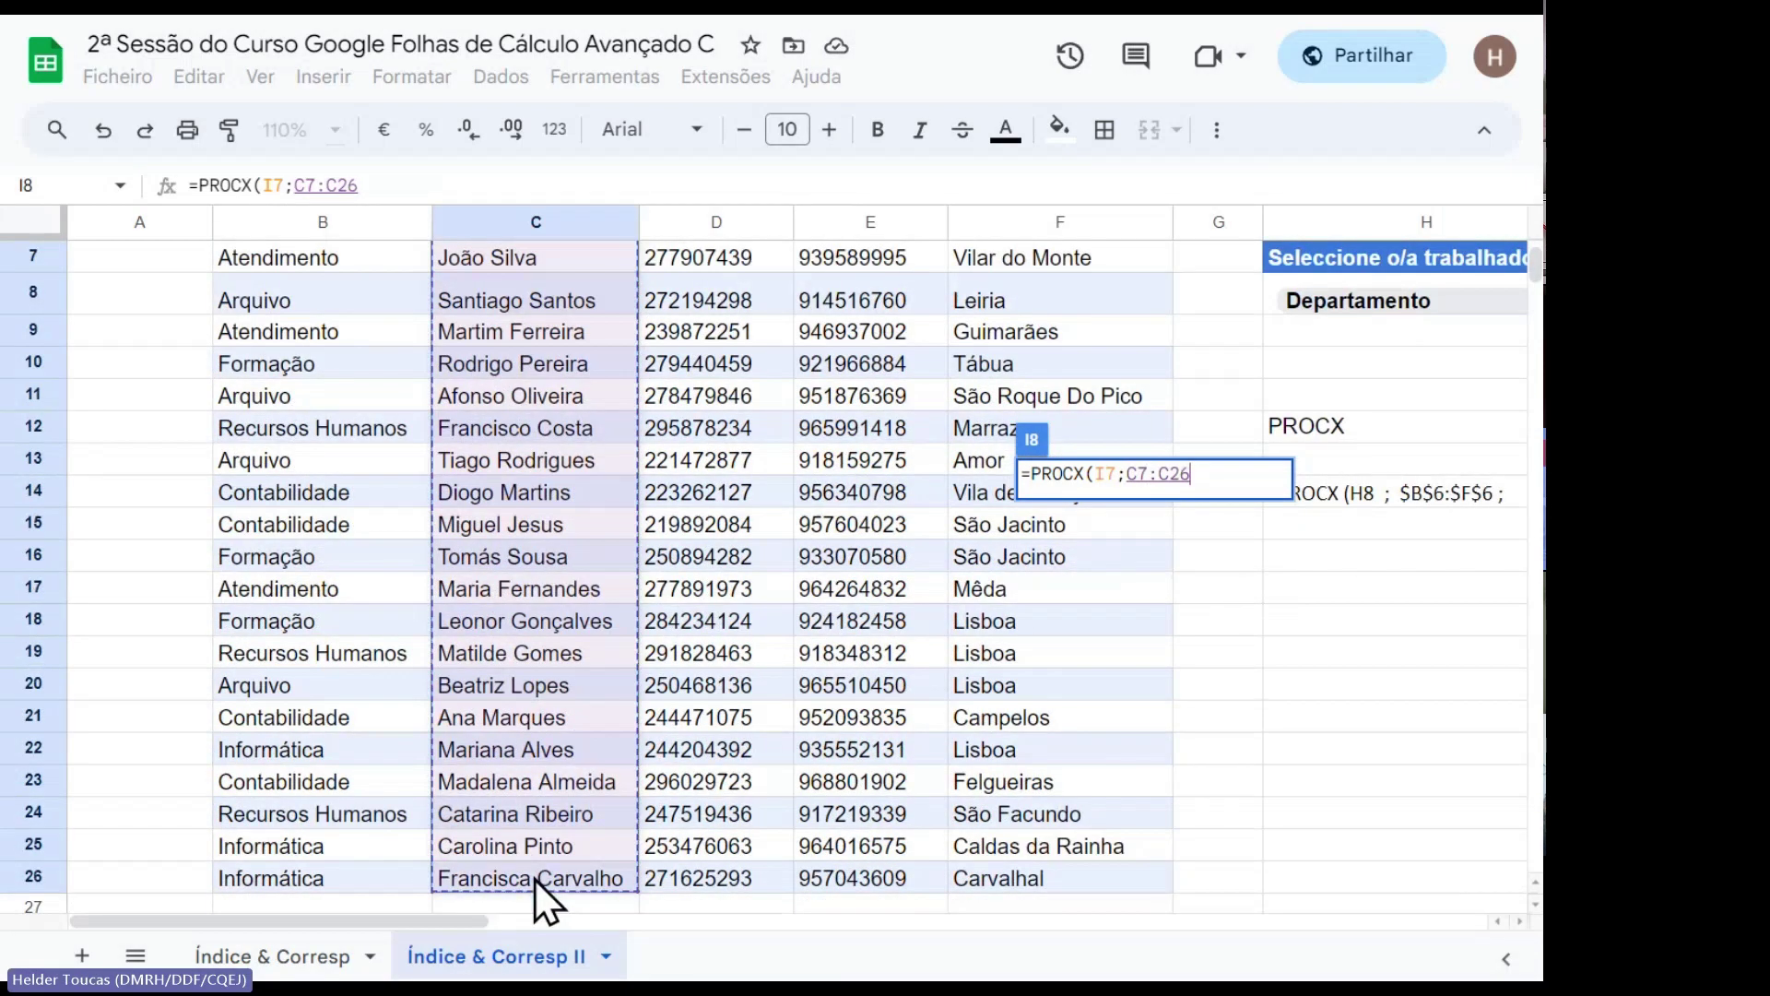
{"action": "scroll", "coordinate": [517, 403], "scroll_direction": "up", "scroll_amount": 2}
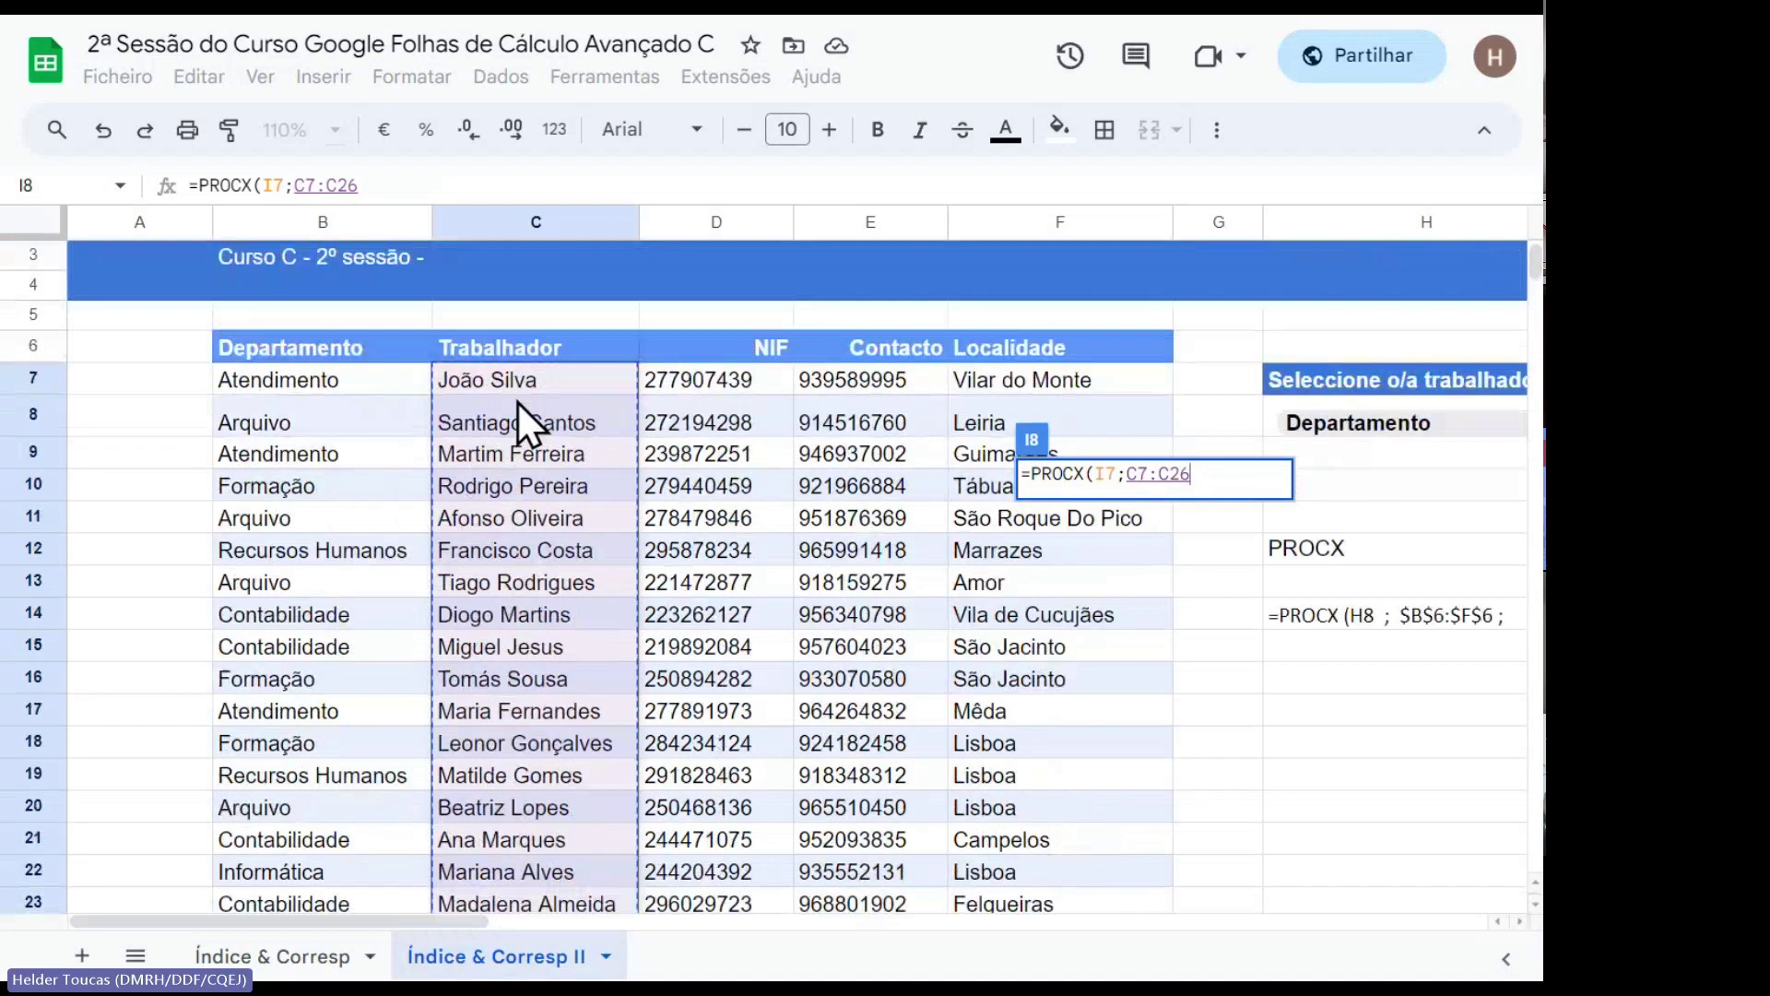
{"action": "scroll", "coordinate": [518, 398], "scroll_direction": "down", "scroll_amount": 1}
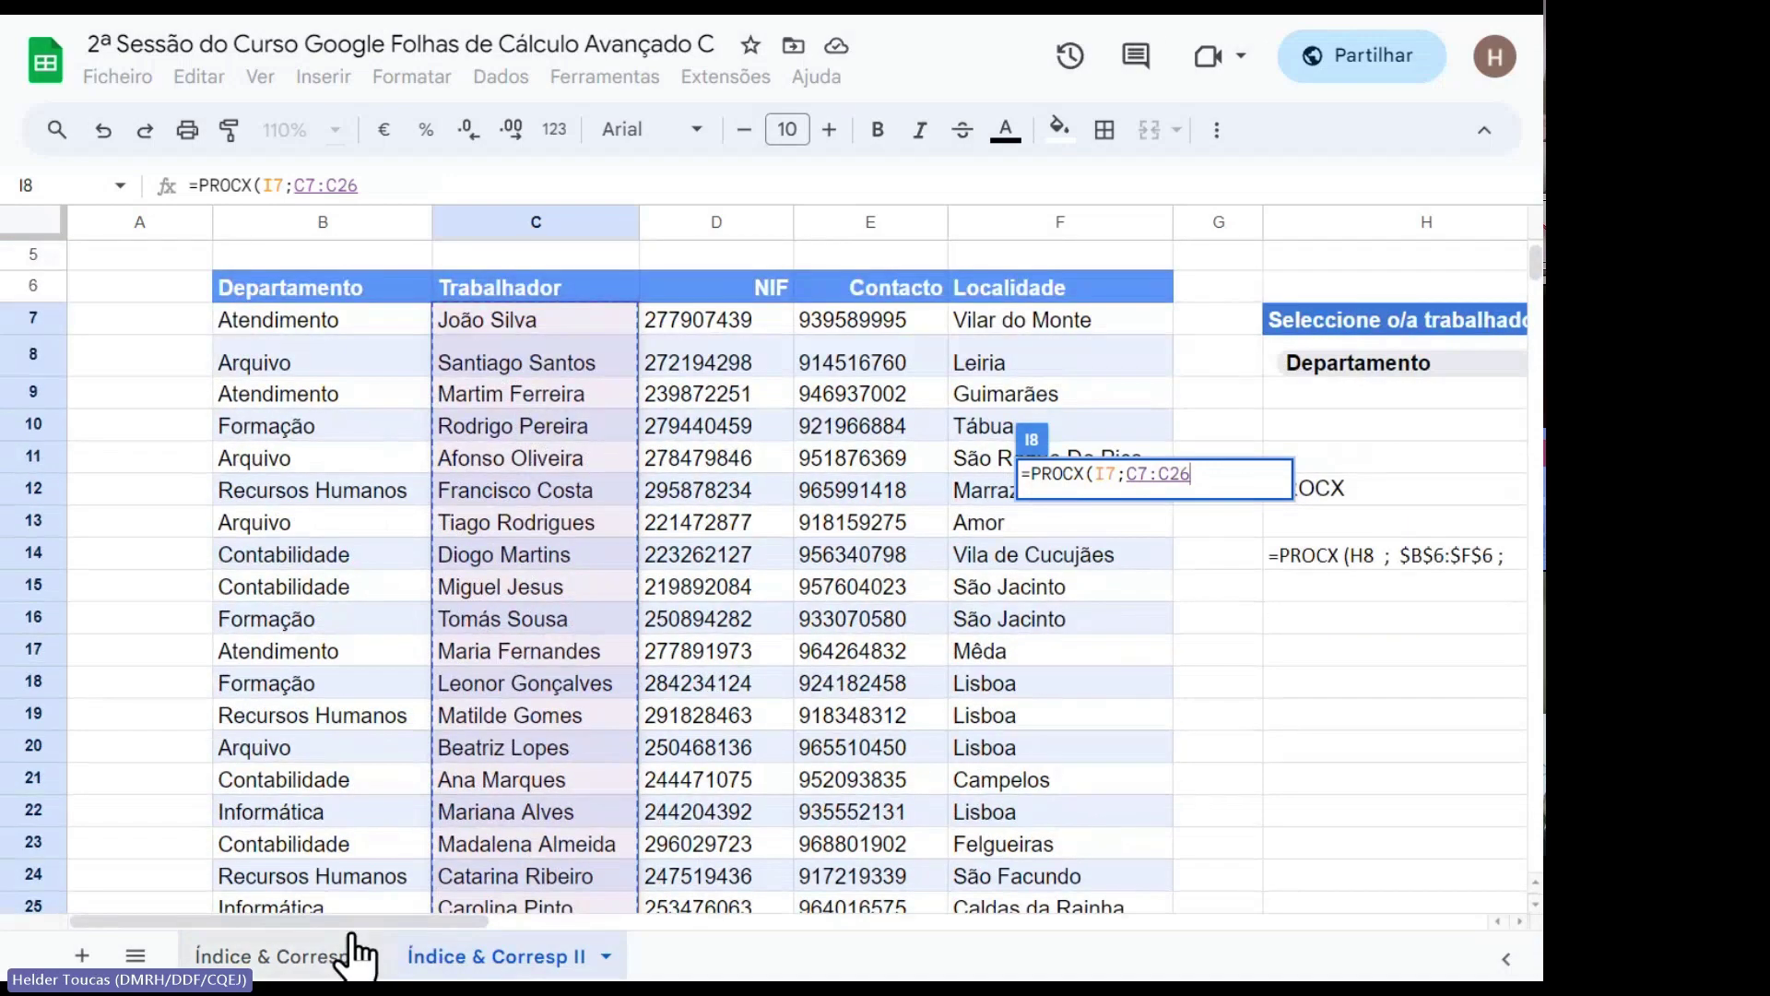
{"action": "key", "text": "ctrl+minus"}
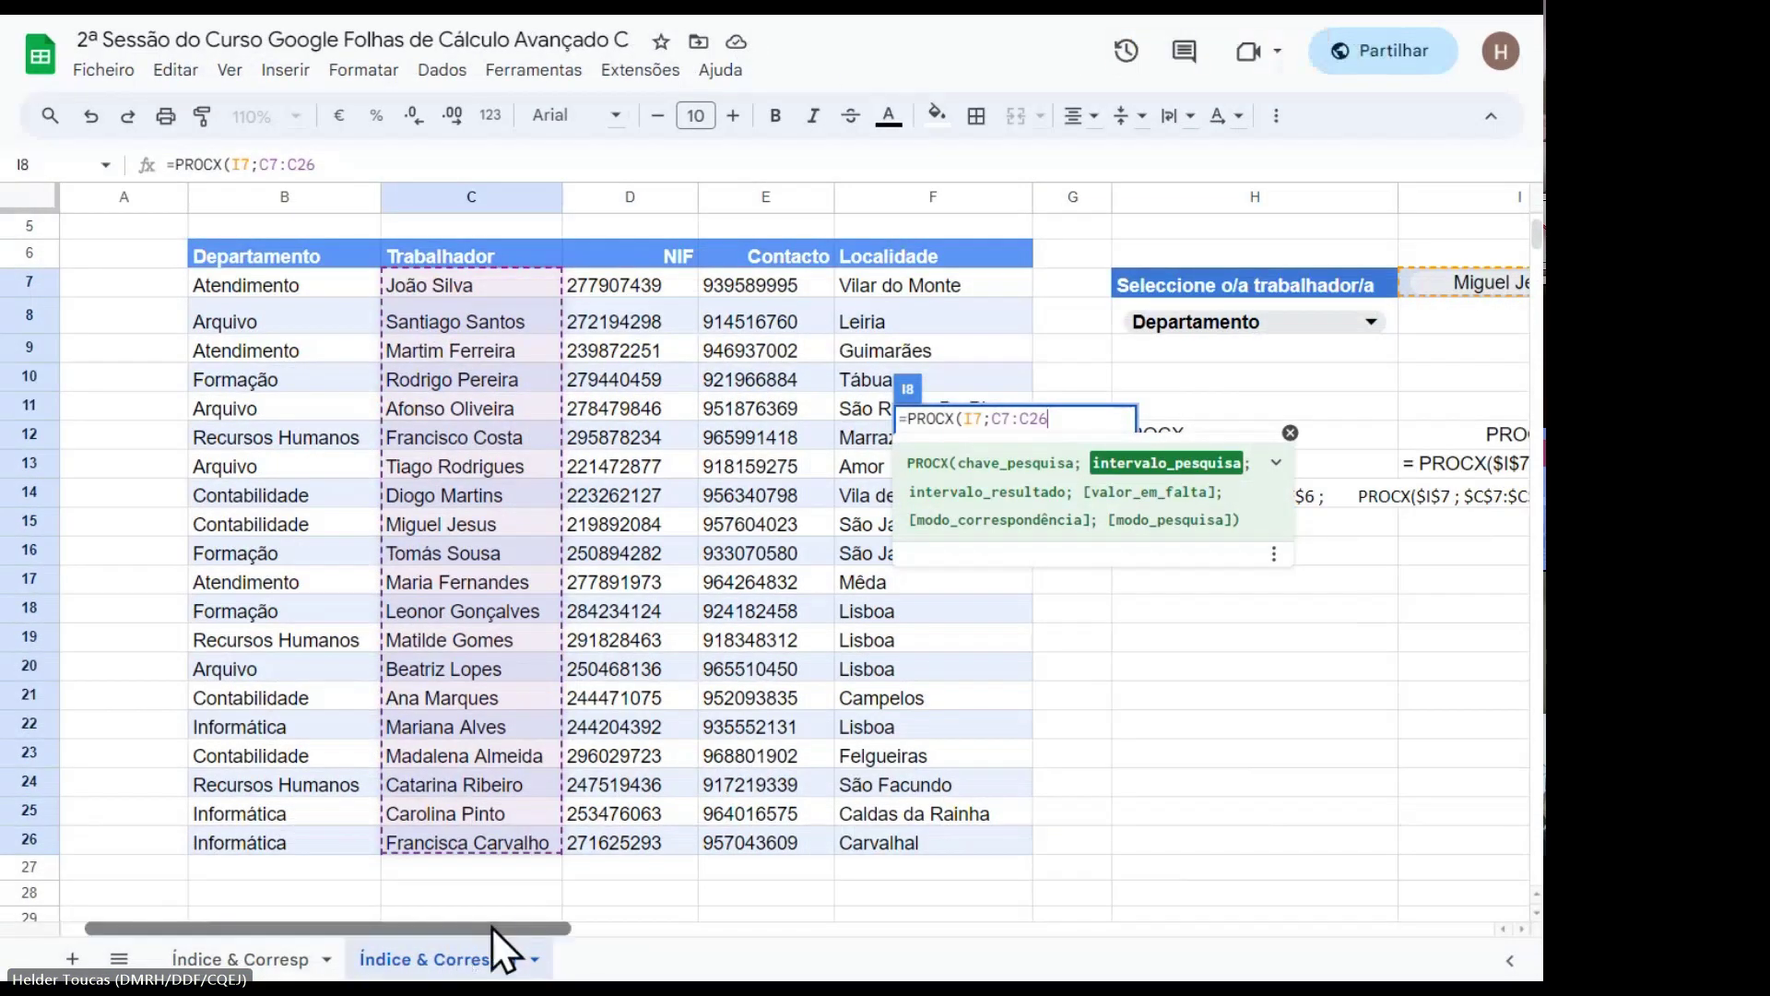
{"action": "left_click_drag", "start_coordinate": [491, 924], "coordinate": [506, 925]}
{"action": "left_click", "coordinate": [1065, 419]}
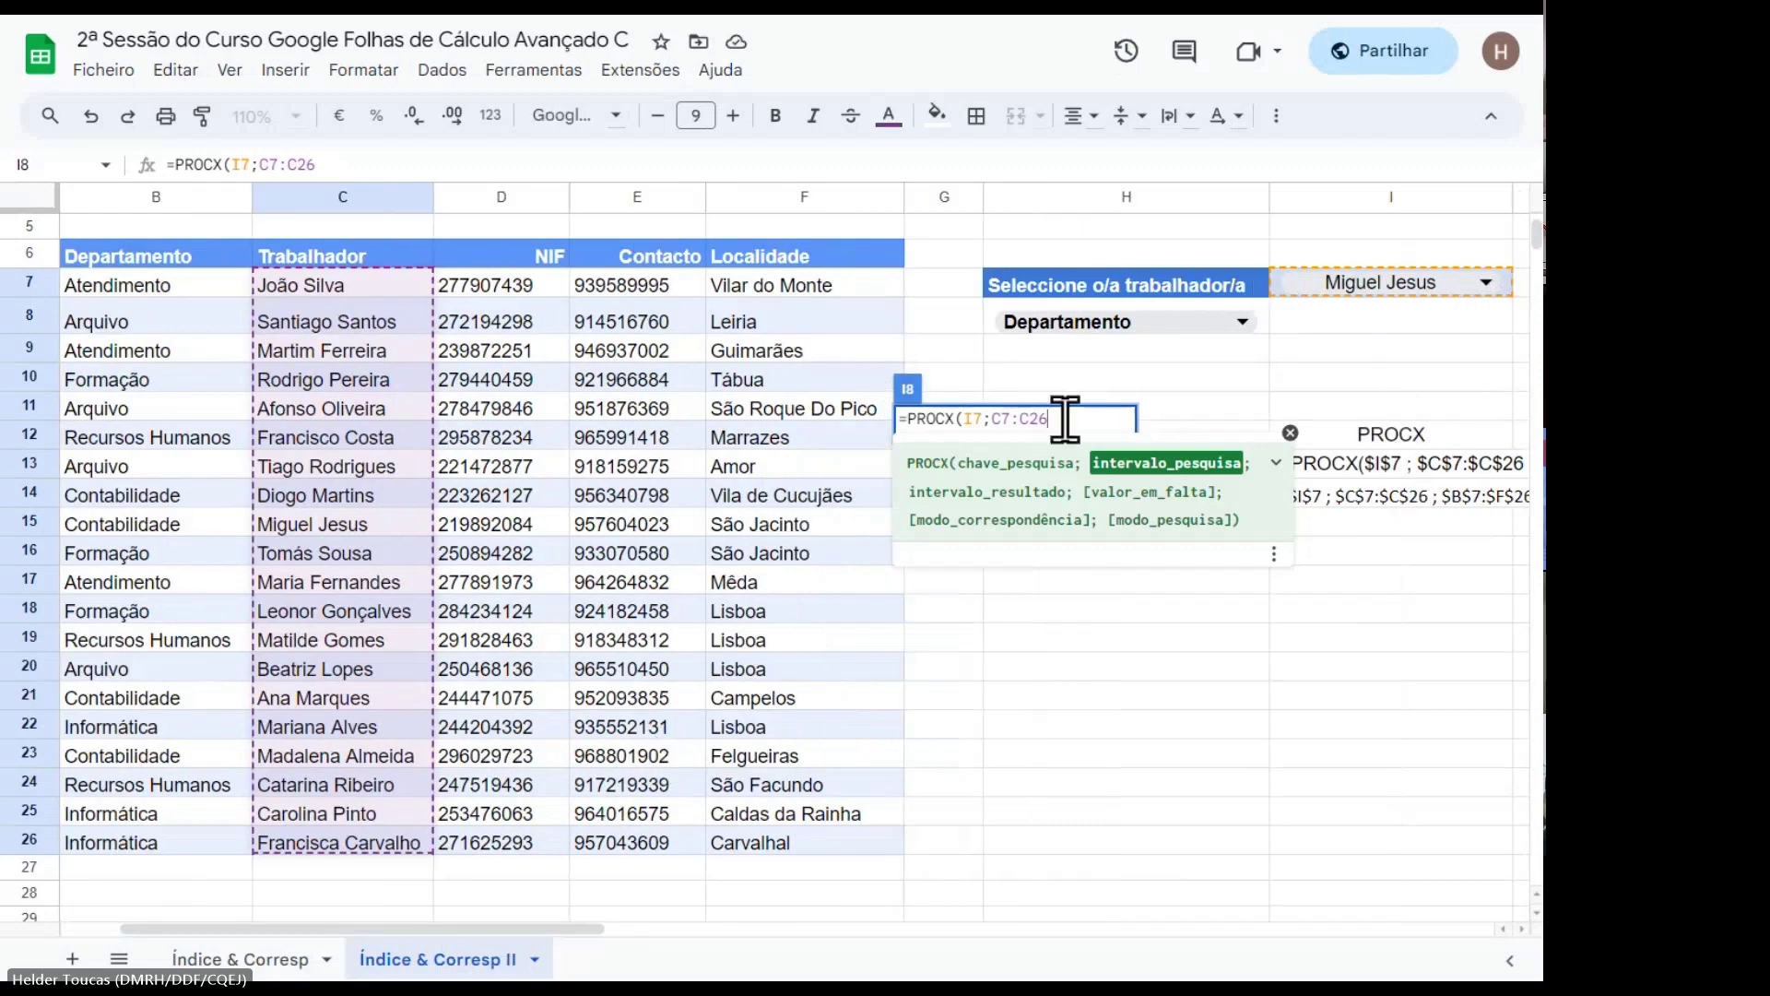
{"action": "key", "text": "F4"}
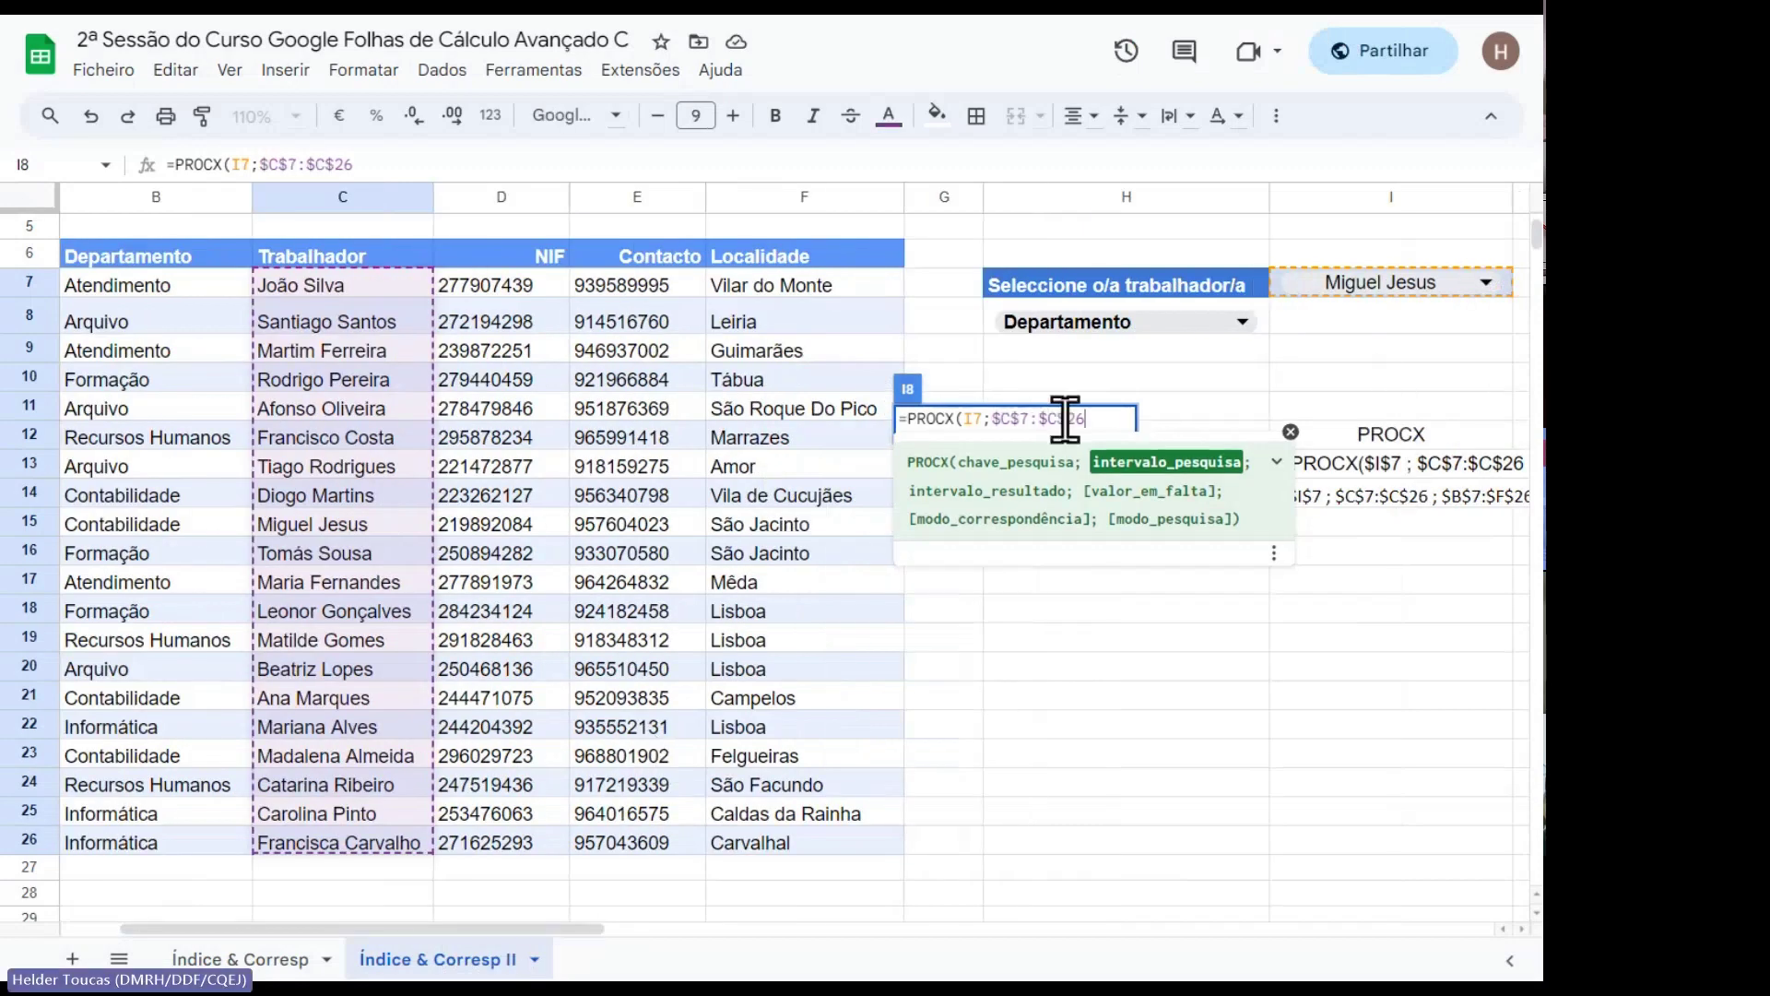
Add the table body $B$7:$F$26 as the absolute result range and close the PROCX in I8.
{"action": "type", "text": ";"}
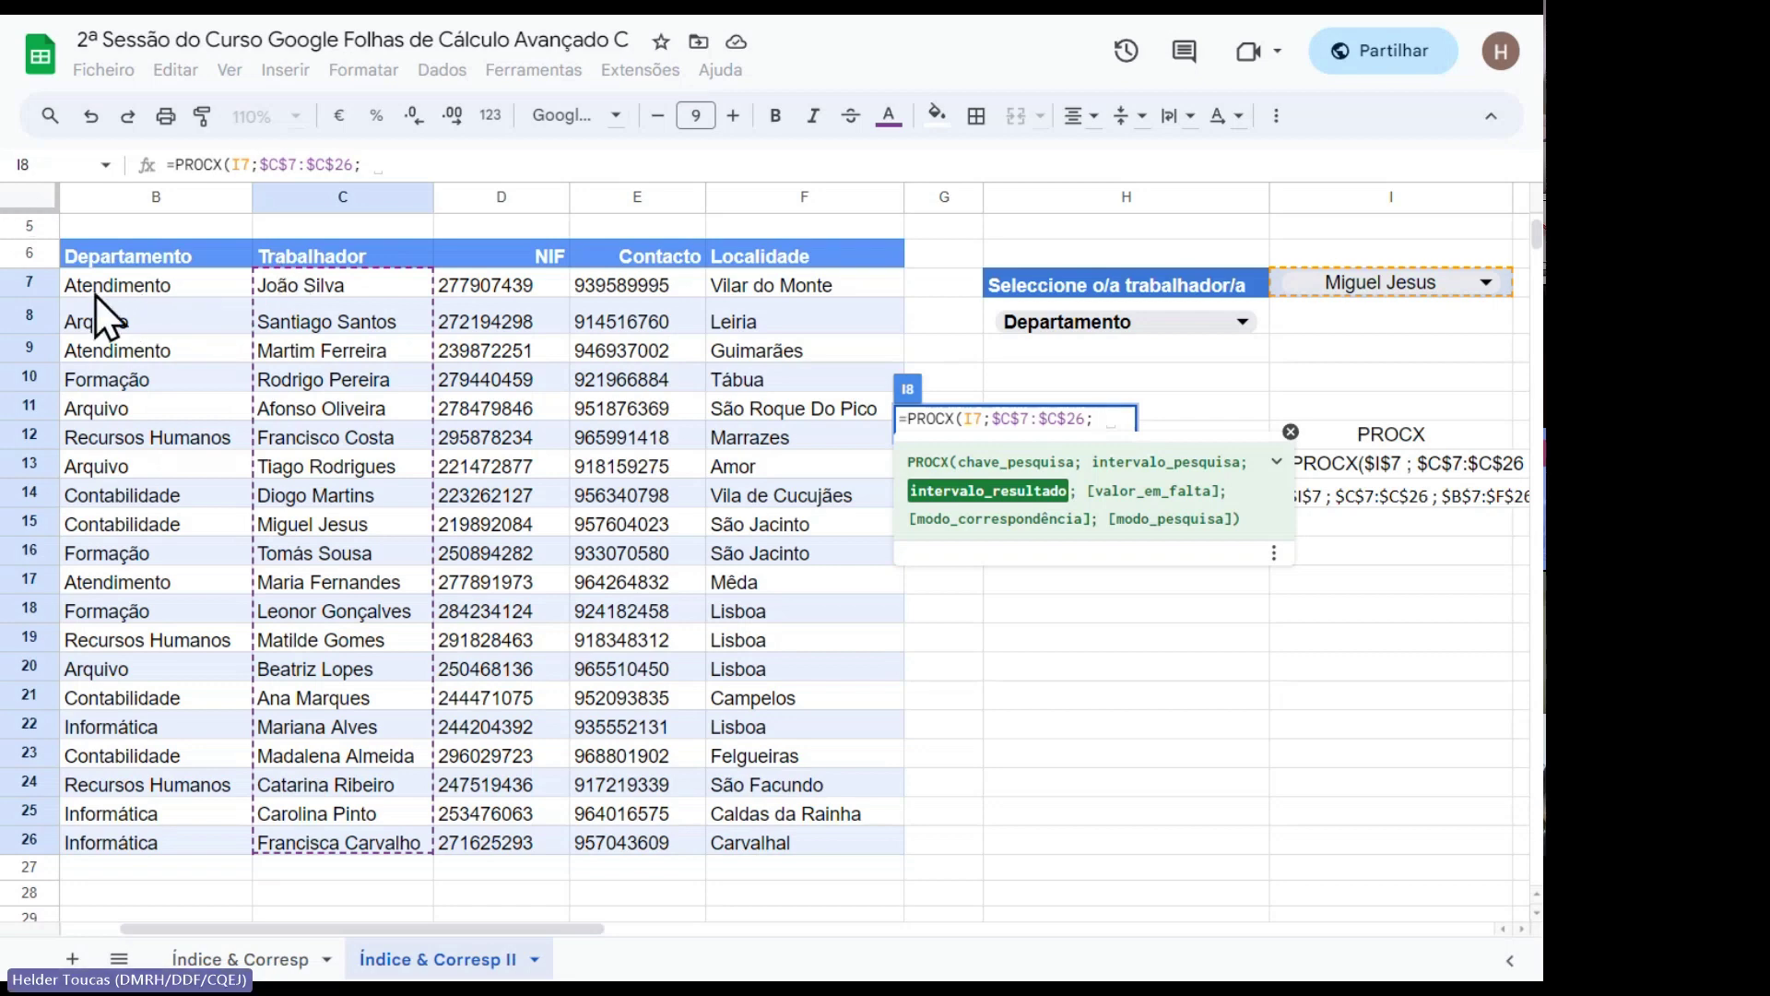
{"action": "left_click_drag", "start_coordinate": [96, 296], "coordinate": [761, 835]}
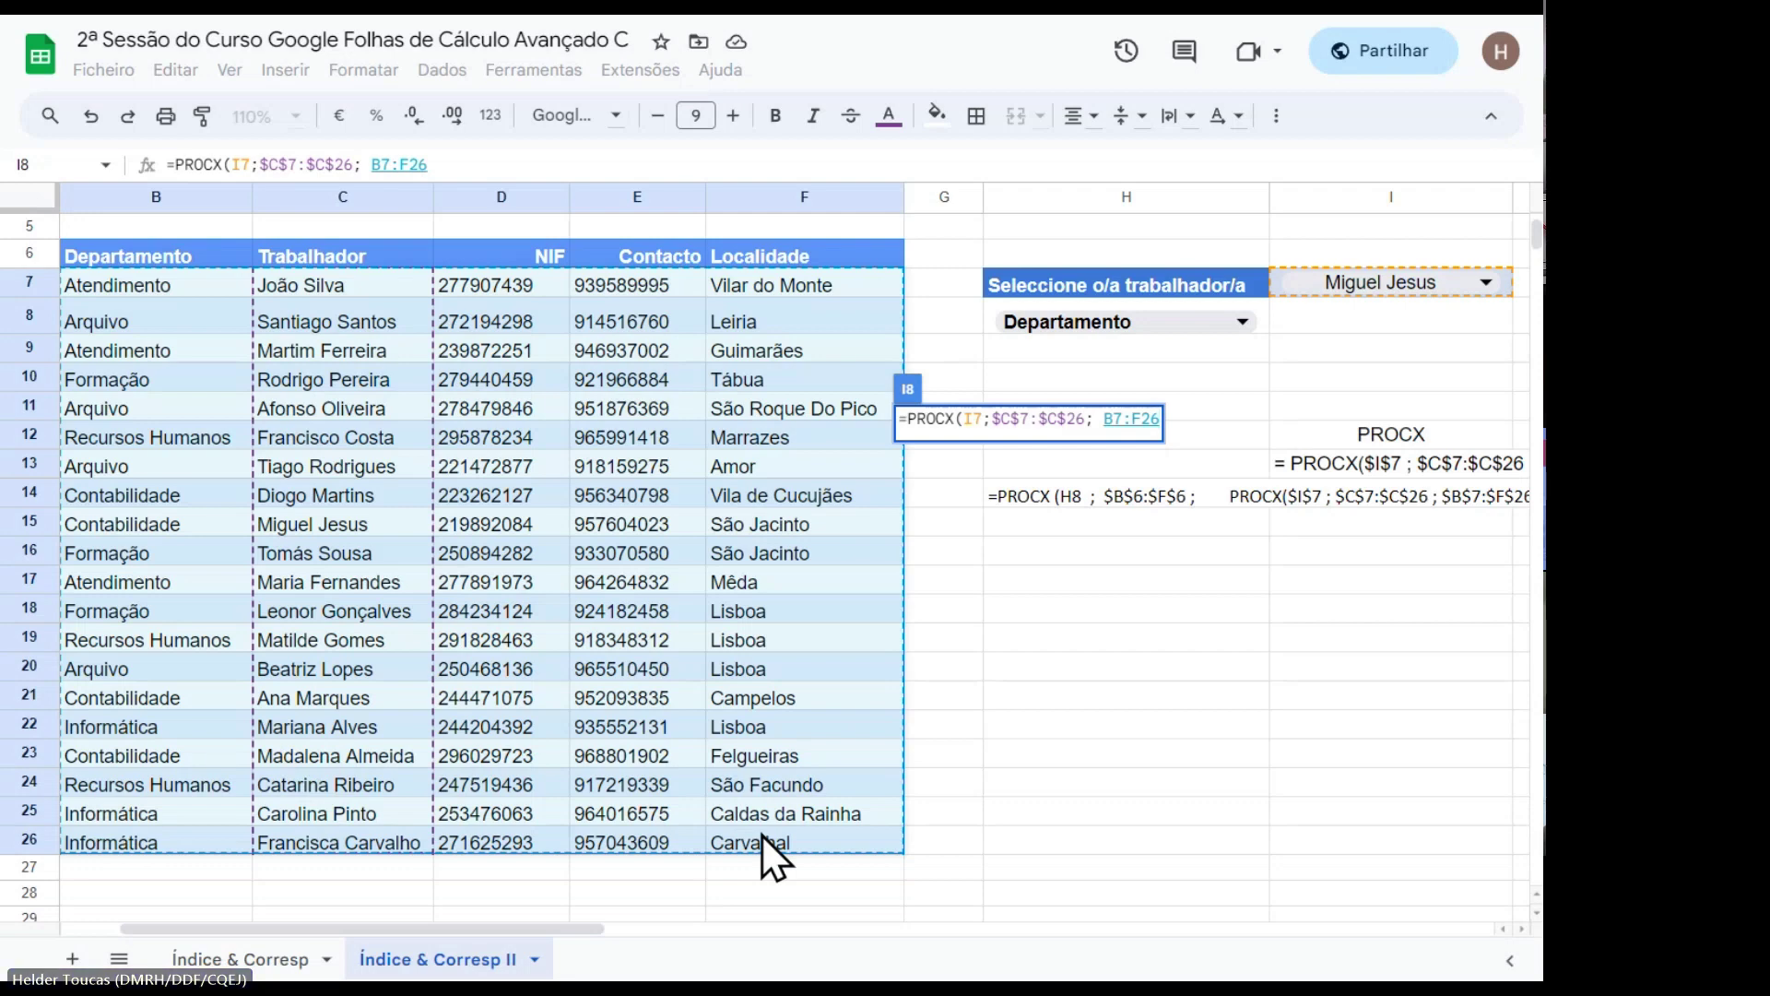
{"action": "key", "text": "F4"}
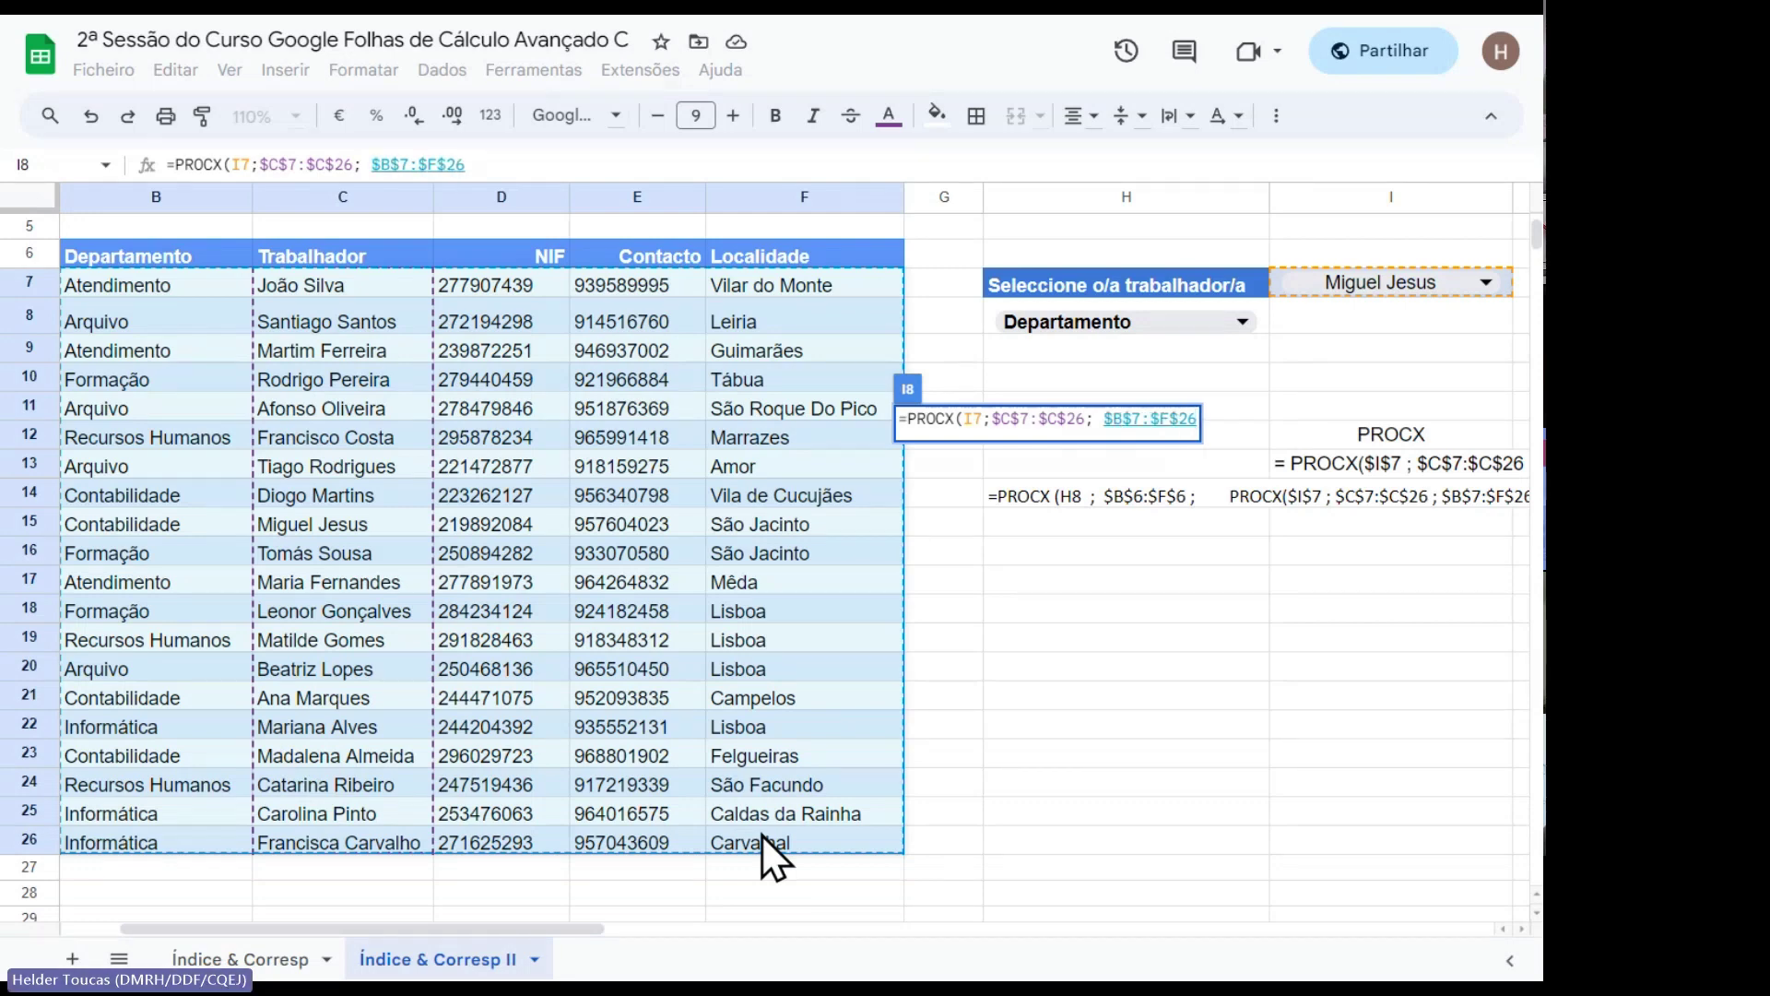
{"action": "type", "text": ")"}
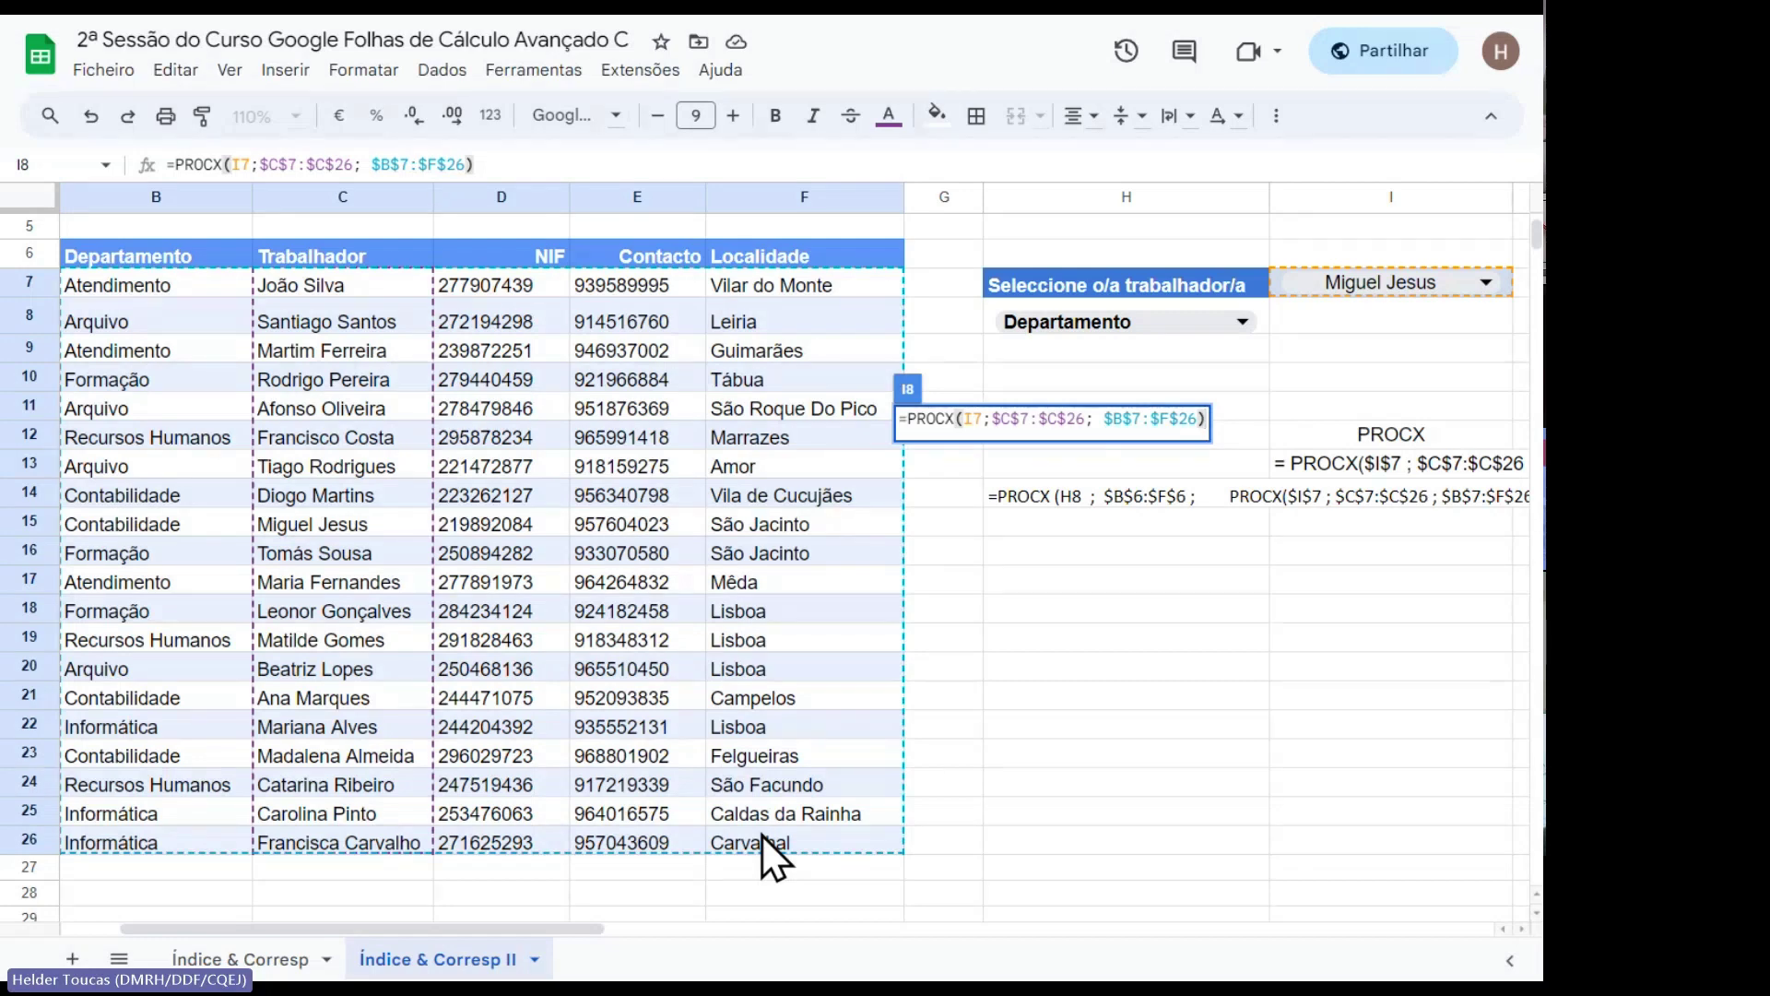
Wrap I8's existing PROCX inside an outer PROCX by adding PROCX( after the equals sign and an extra closing parenthesis.
{"action": "type", "text": ")"}
{"action": "key", "text": "Left"}
{"action": "key", "text": "Left"}
{"action": "key", "text": "Left"}
{"action": "key", "text": "Left"}
{"action": "key", "text": "Left"}
{"action": "key", "text": "Left"}
{"action": "key", "text": "Left"}
{"action": "key", "text": "Left"}
{"action": "key", "text": "Left"}
{"action": "key", "text": "Left"}
{"action": "key", "text": "Left"}
{"action": "key", "text": "Left"}
{"action": "key", "text": "Left"}
{"action": "key", "text": "Left"}
{"action": "key", "text": "Left"}
{"action": "key", "text": "Left"}
{"action": "key", "text": "Left"}
{"action": "key", "text": "Left"}
{"action": "key", "text": "Left"}
{"action": "key", "text": "Left"}
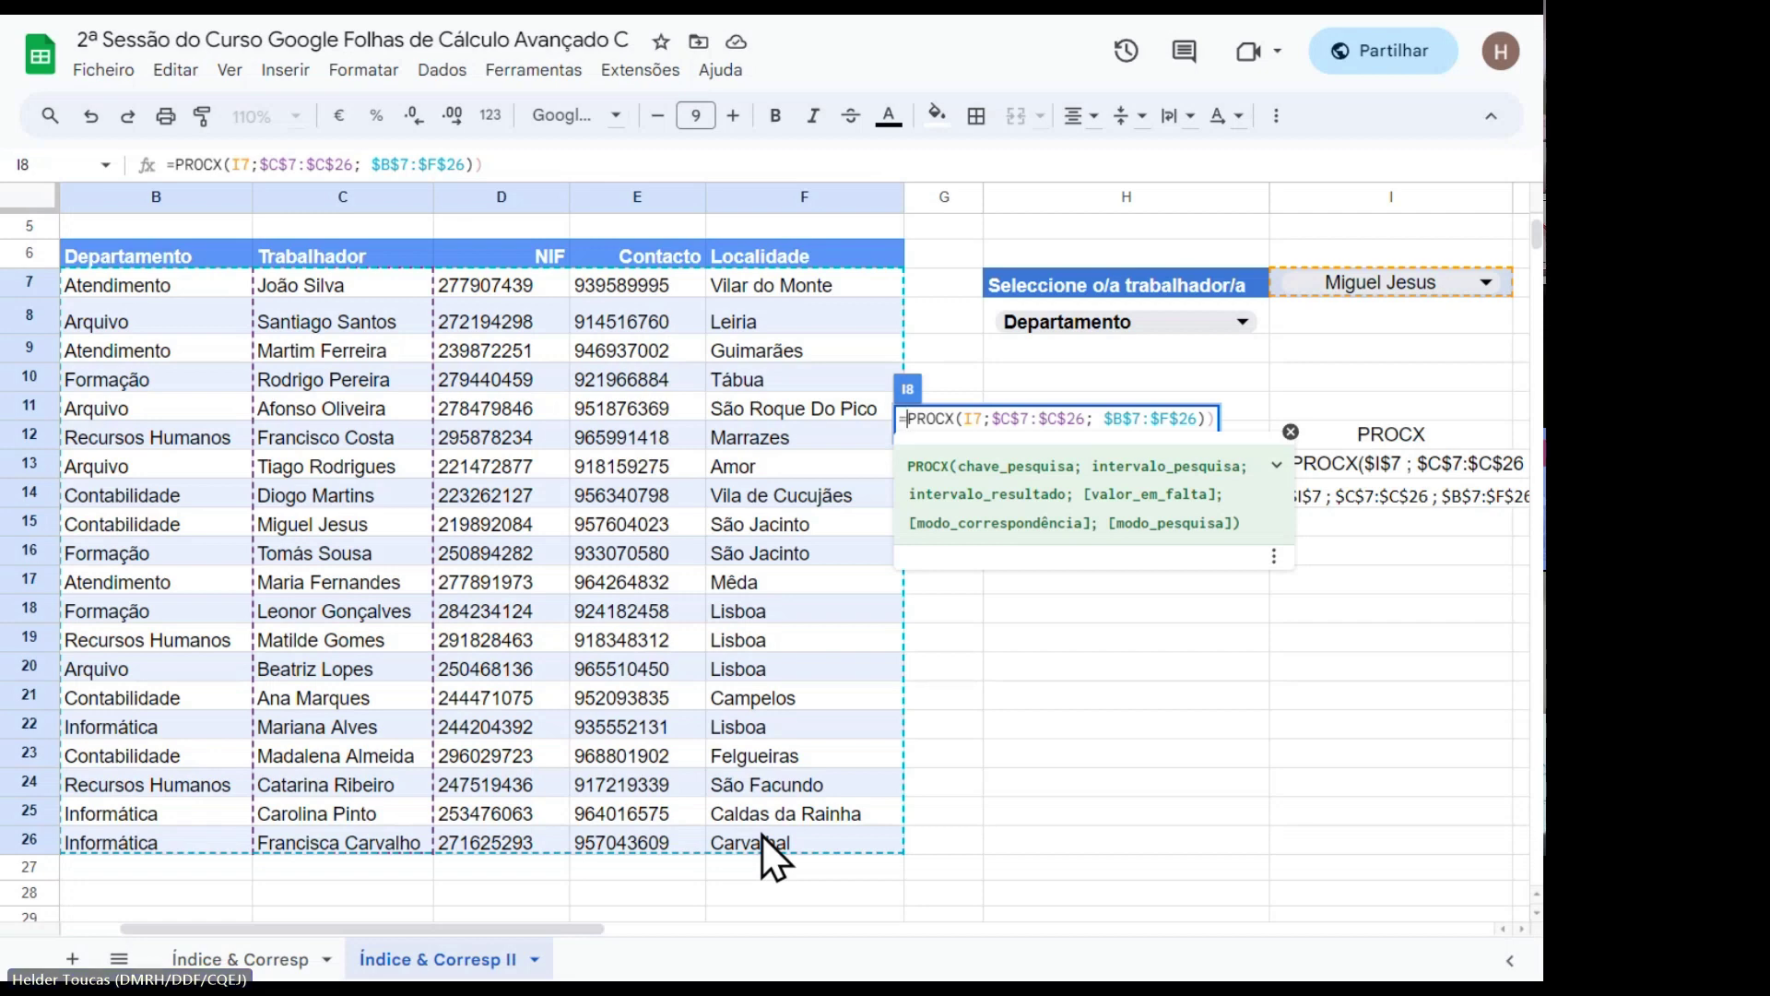
{"action": "type", "text": "PROCX"}
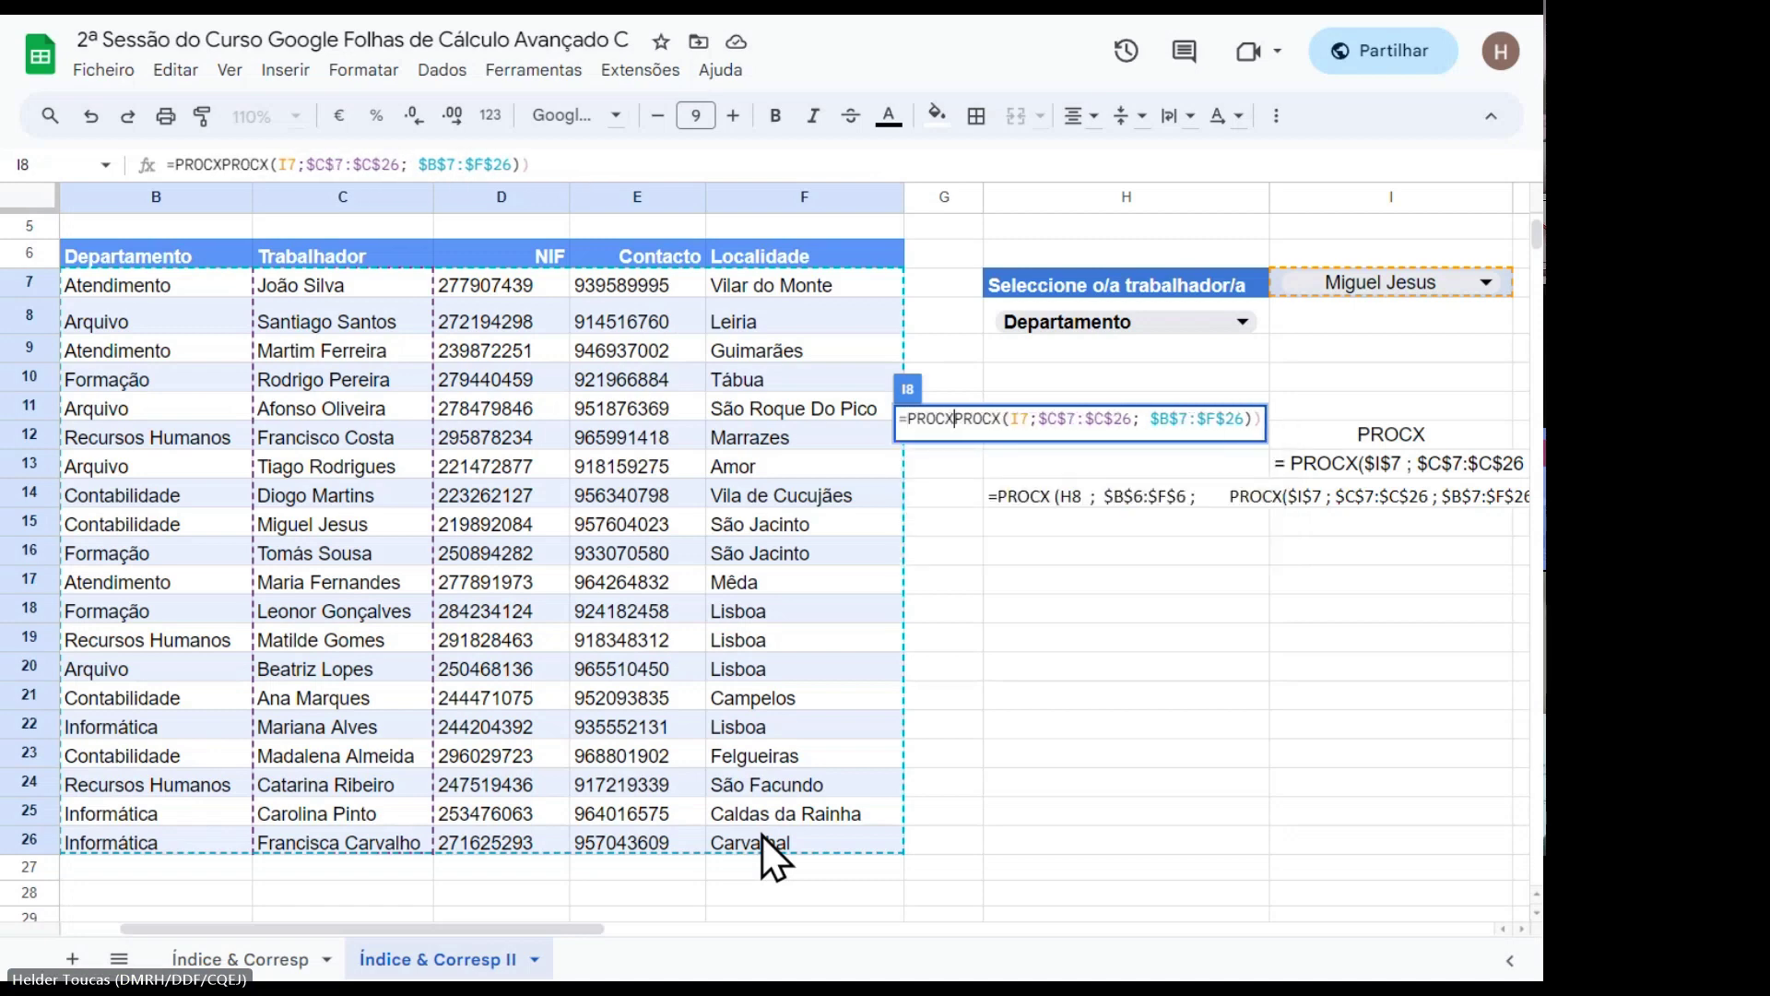
{"action": "type", "text": "("}
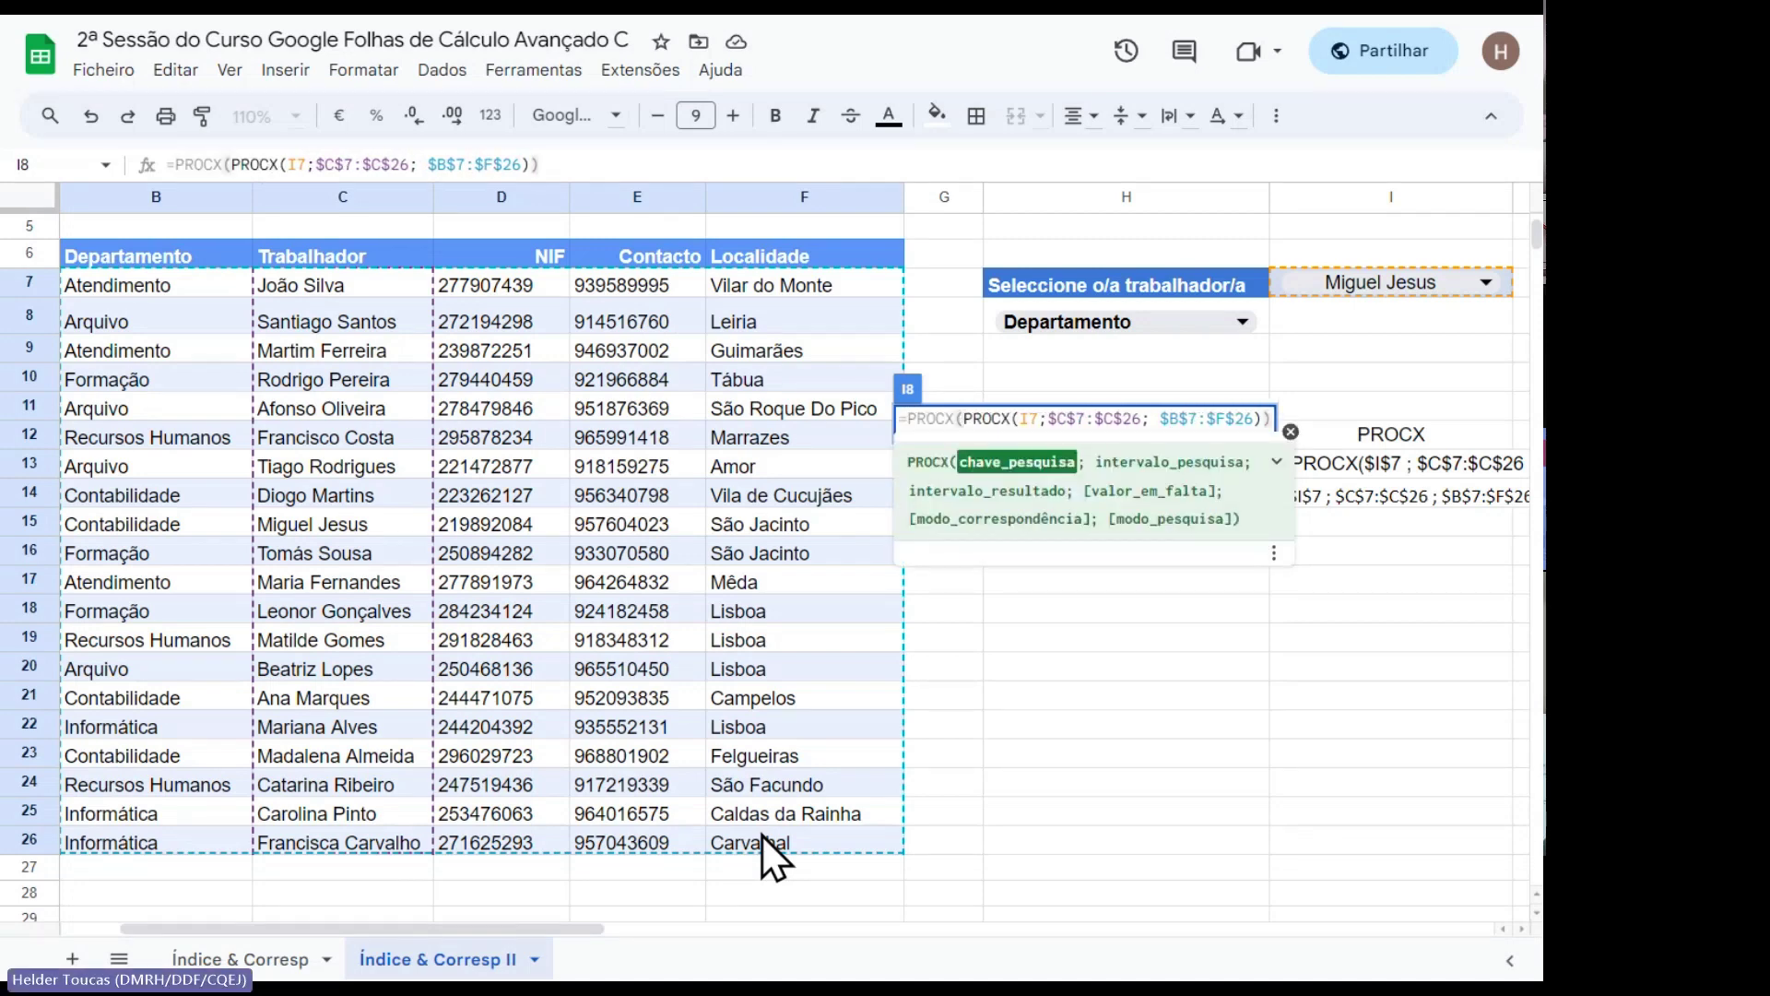
Insert spaces before the inner PROCX and before the final closing parenthesis in I8's formula.
{"action": "key", "text": "Right"}
{"action": "key", "text": "Right"}
{"action": "key", "text": "Right"}
{"action": "key", "text": "Right"}
{"action": "key", "text": "Right"}
{"action": "key", "text": "Right"}
{"action": "key", "text": "Right"}
{"action": "key", "text": "Right"}
{"action": "key", "text": "Right"}
{"action": "key", "text": "Right"}
{"action": "key", "text": "Right"}
{"action": "key", "text": "Right"}
{"action": "key", "text": "Right"}
{"action": "key", "text": "Right"}
{"action": "key", "text": "Right"}
{"action": "key", "text": "Right"}
{"action": "key", "text": "Right"}
{"action": "key", "text": "Right"}
{"action": "key", "text": "Right"}
{"action": "key", "text": "Right"}
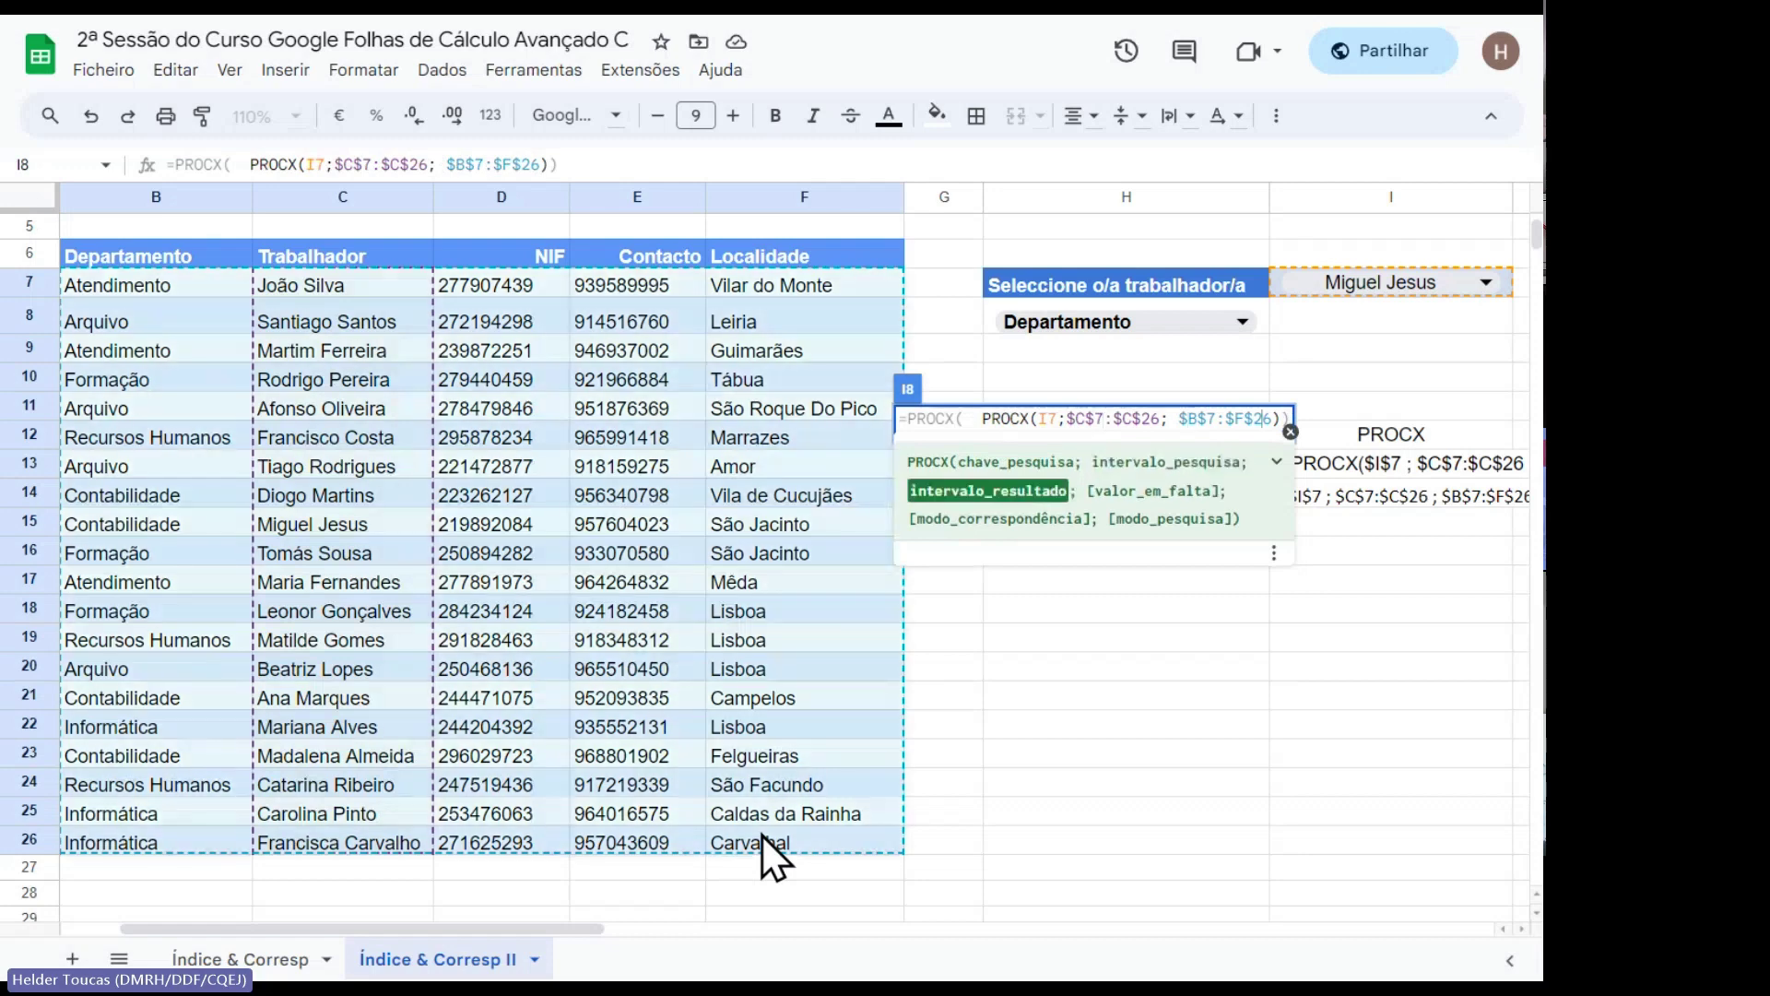
{"action": "key", "text": "Right"}
{"action": "key", "text": "Right"}
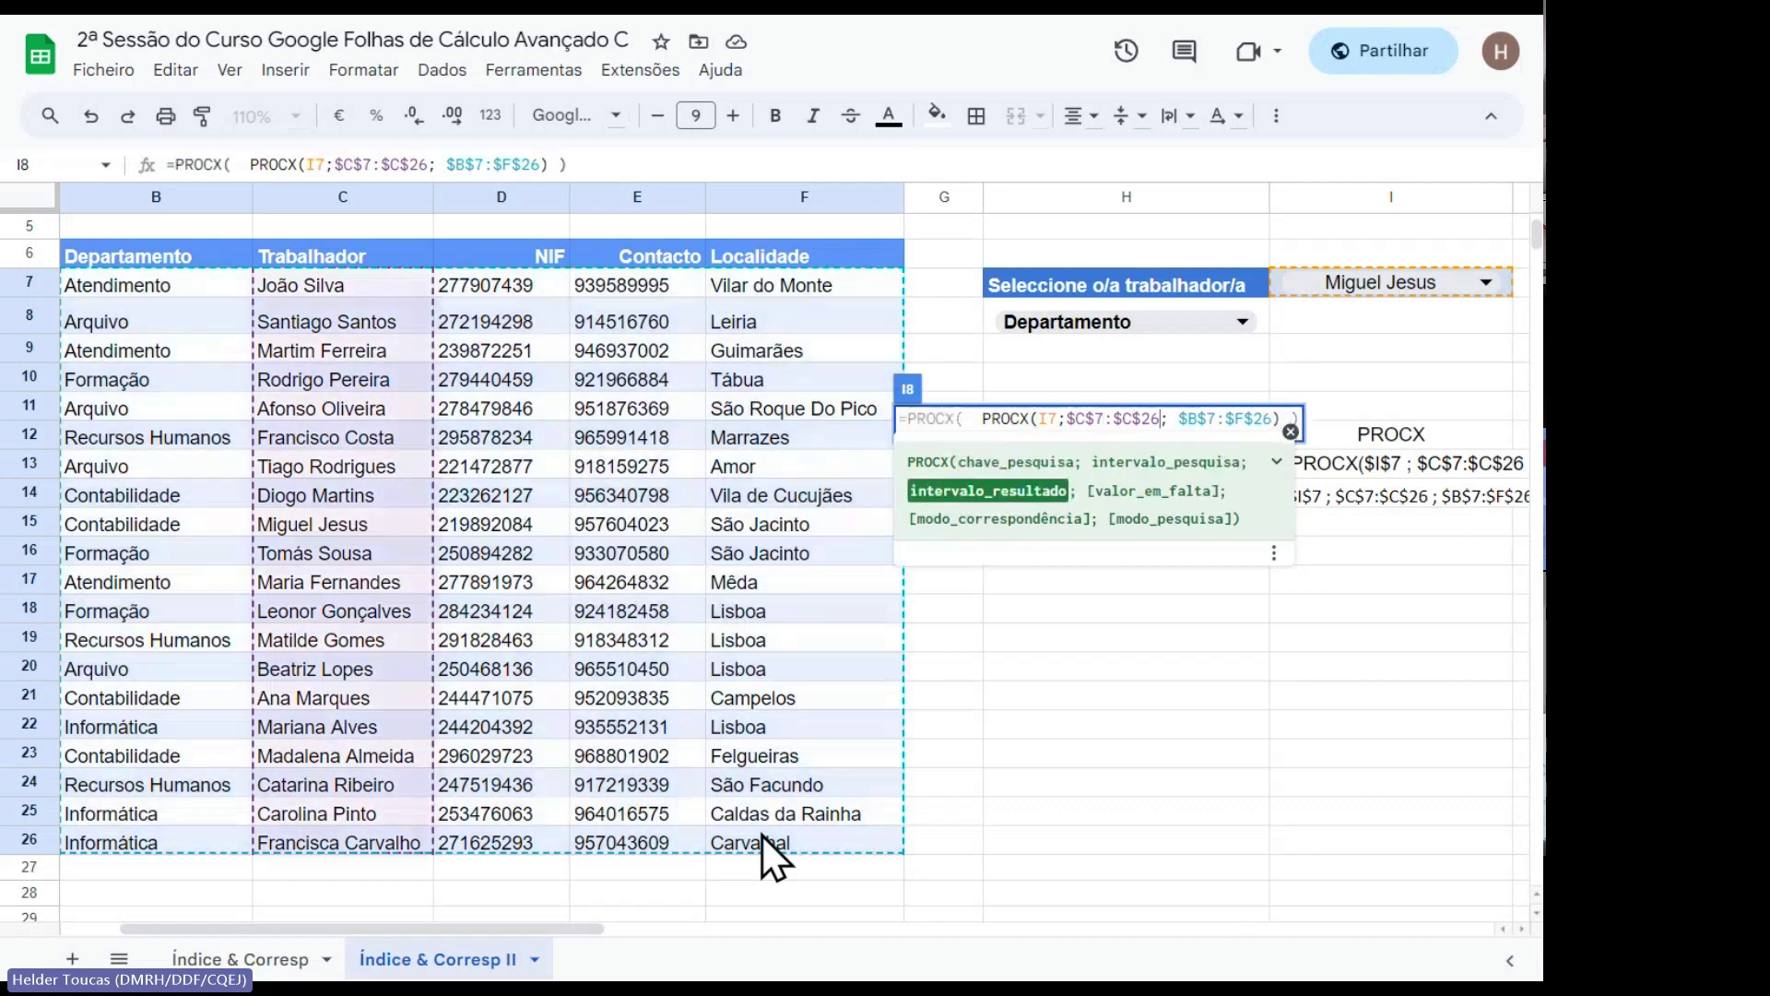
Set H8 as the outer PROCX's search key and add semicolons that leave an empty second argument before the inner PROCX.
{"action": "key", "text": "Left"}
{"action": "key", "text": "Left"}
{"action": "key", "text": "Left"}
{"action": "key", "text": "Left"}
{"action": "key", "text": "Left"}
{"action": "key", "text": "Left"}
{"action": "key", "text": "Left"}
{"action": "key", "text": "Left"}
{"action": "key", "text": "Left"}
{"action": "key", "text": "Left"}
{"action": "key", "text": "Left"}
{"action": "key", "text": "Left"}
{"action": "key", "text": "Left"}
{"action": "key", "text": "Left"}
{"action": "key", "text": "Left"}
{"action": "key", "text": "Left"}
{"action": "key", "text": "Left"}
{"action": "key", "text": "Left"}
{"action": "key", "text": "Left"}
{"action": "key", "text": "Left"}
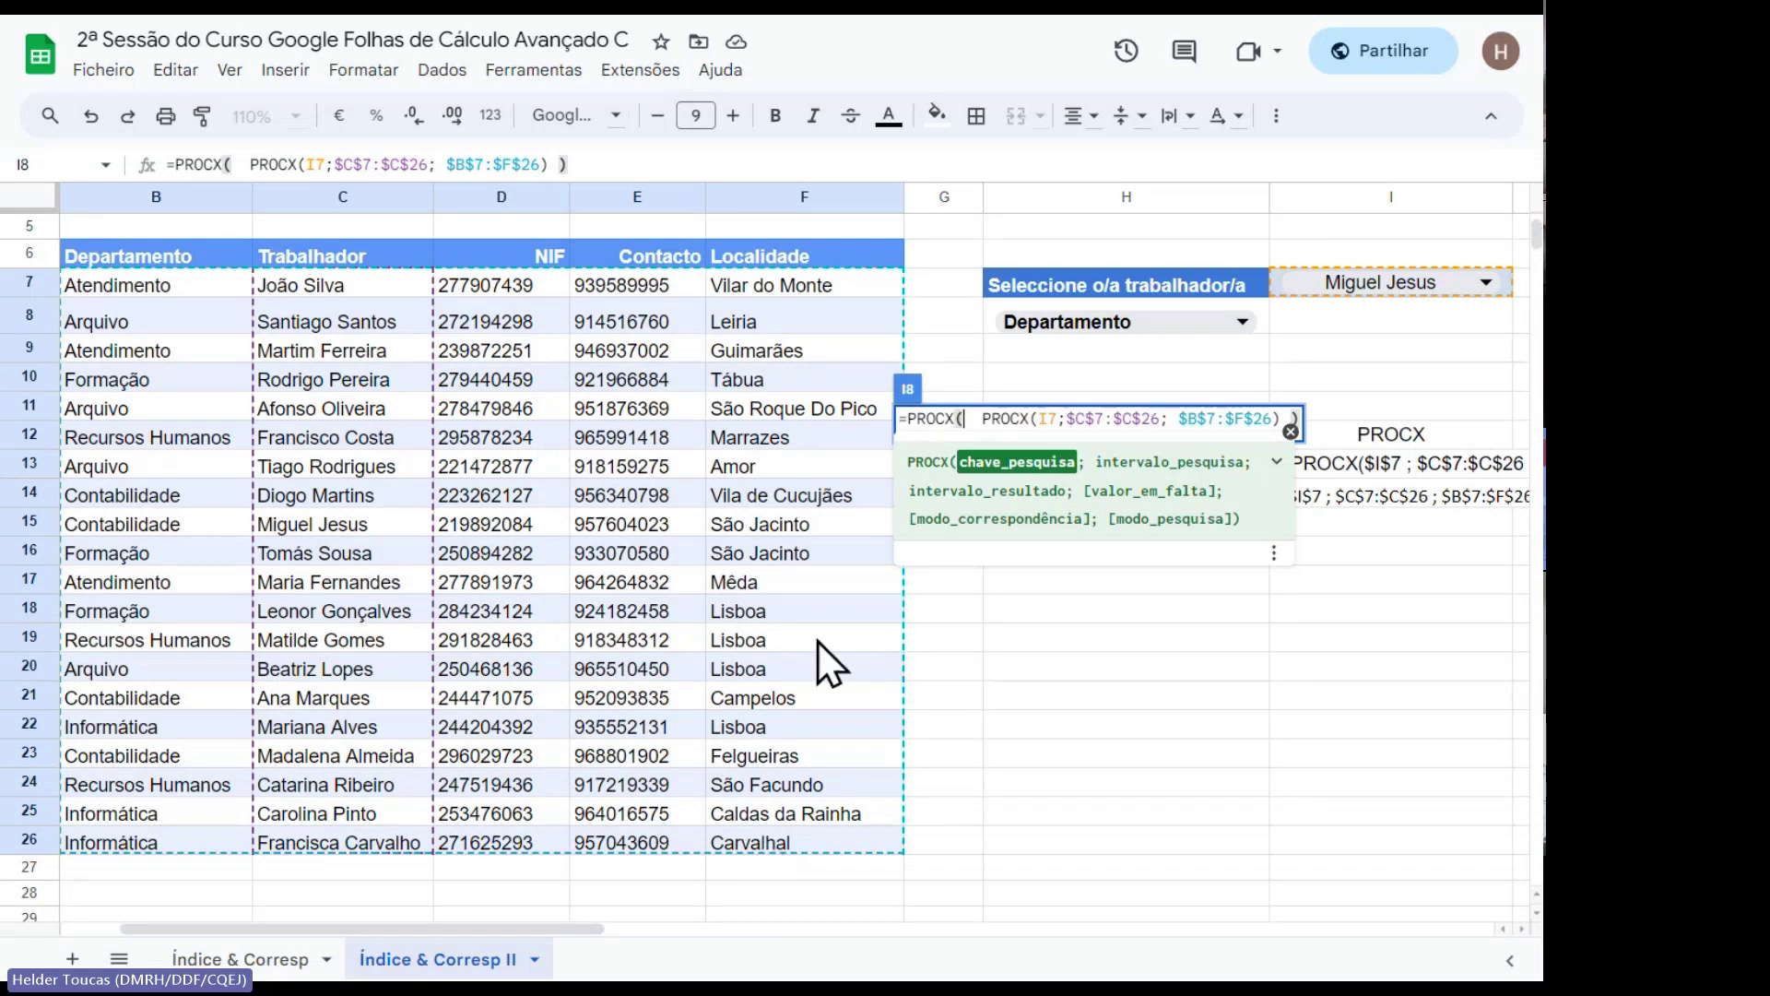
{"action": "left_click", "coordinate": [989, 316]}
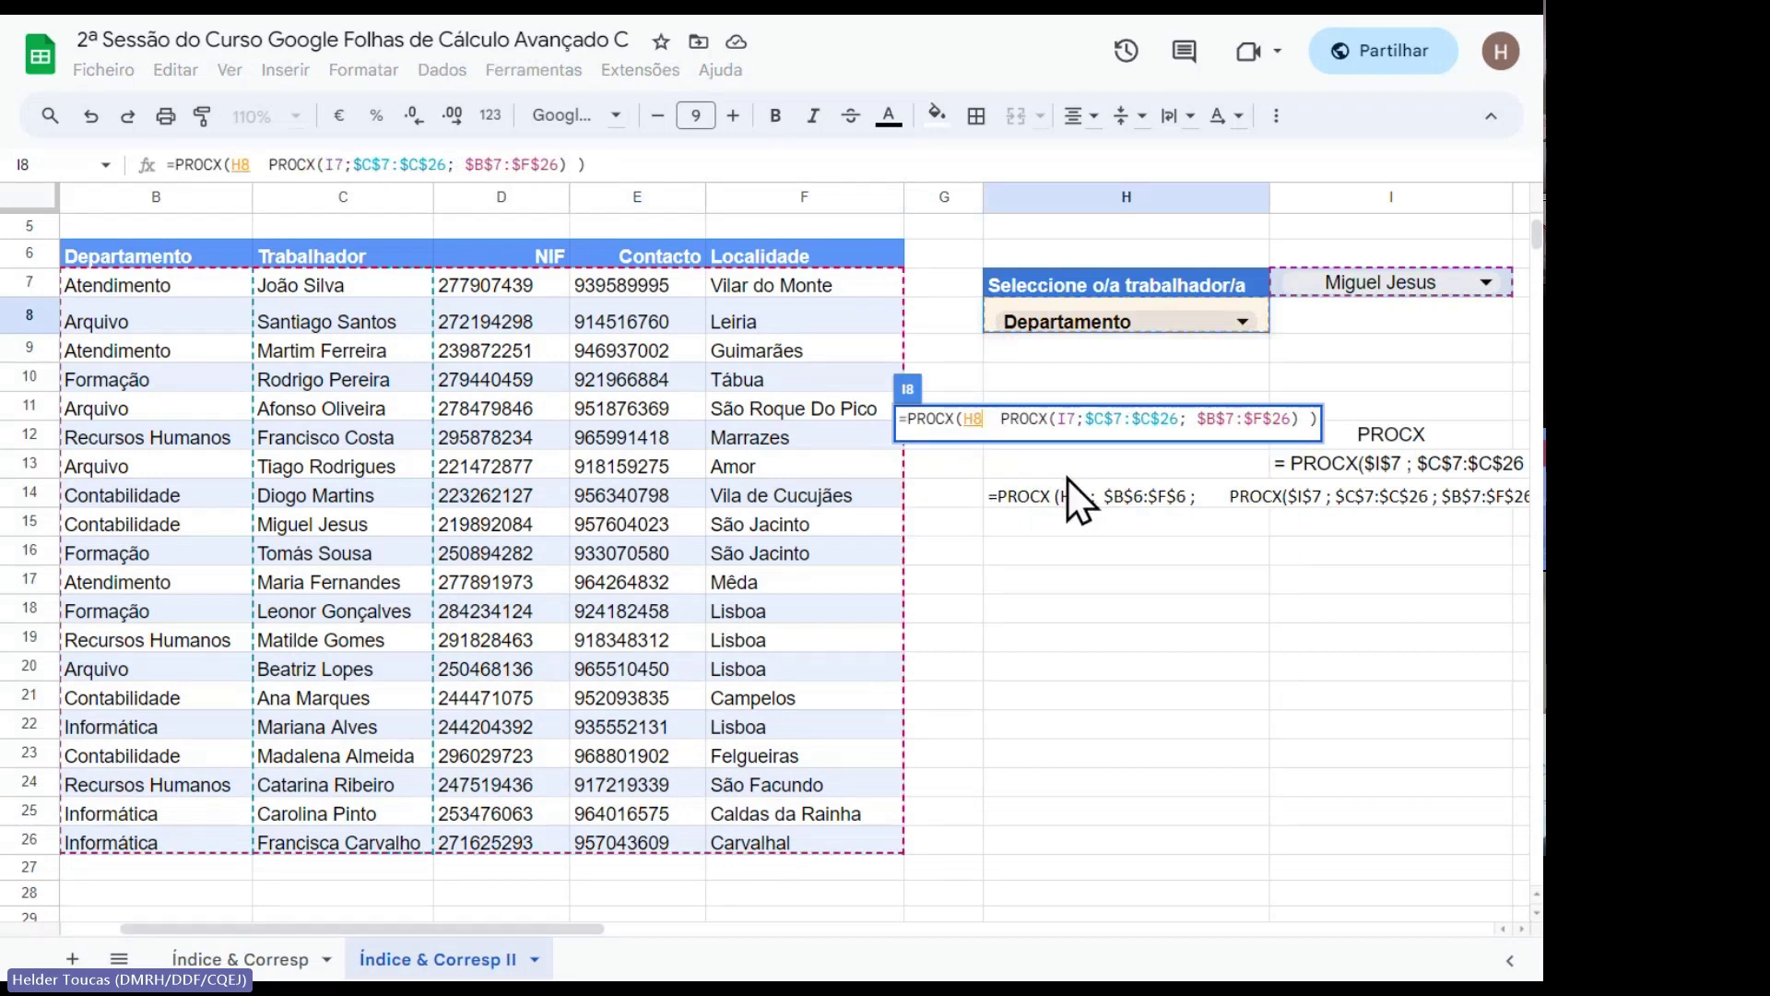
{"action": "type", "text": ";"}
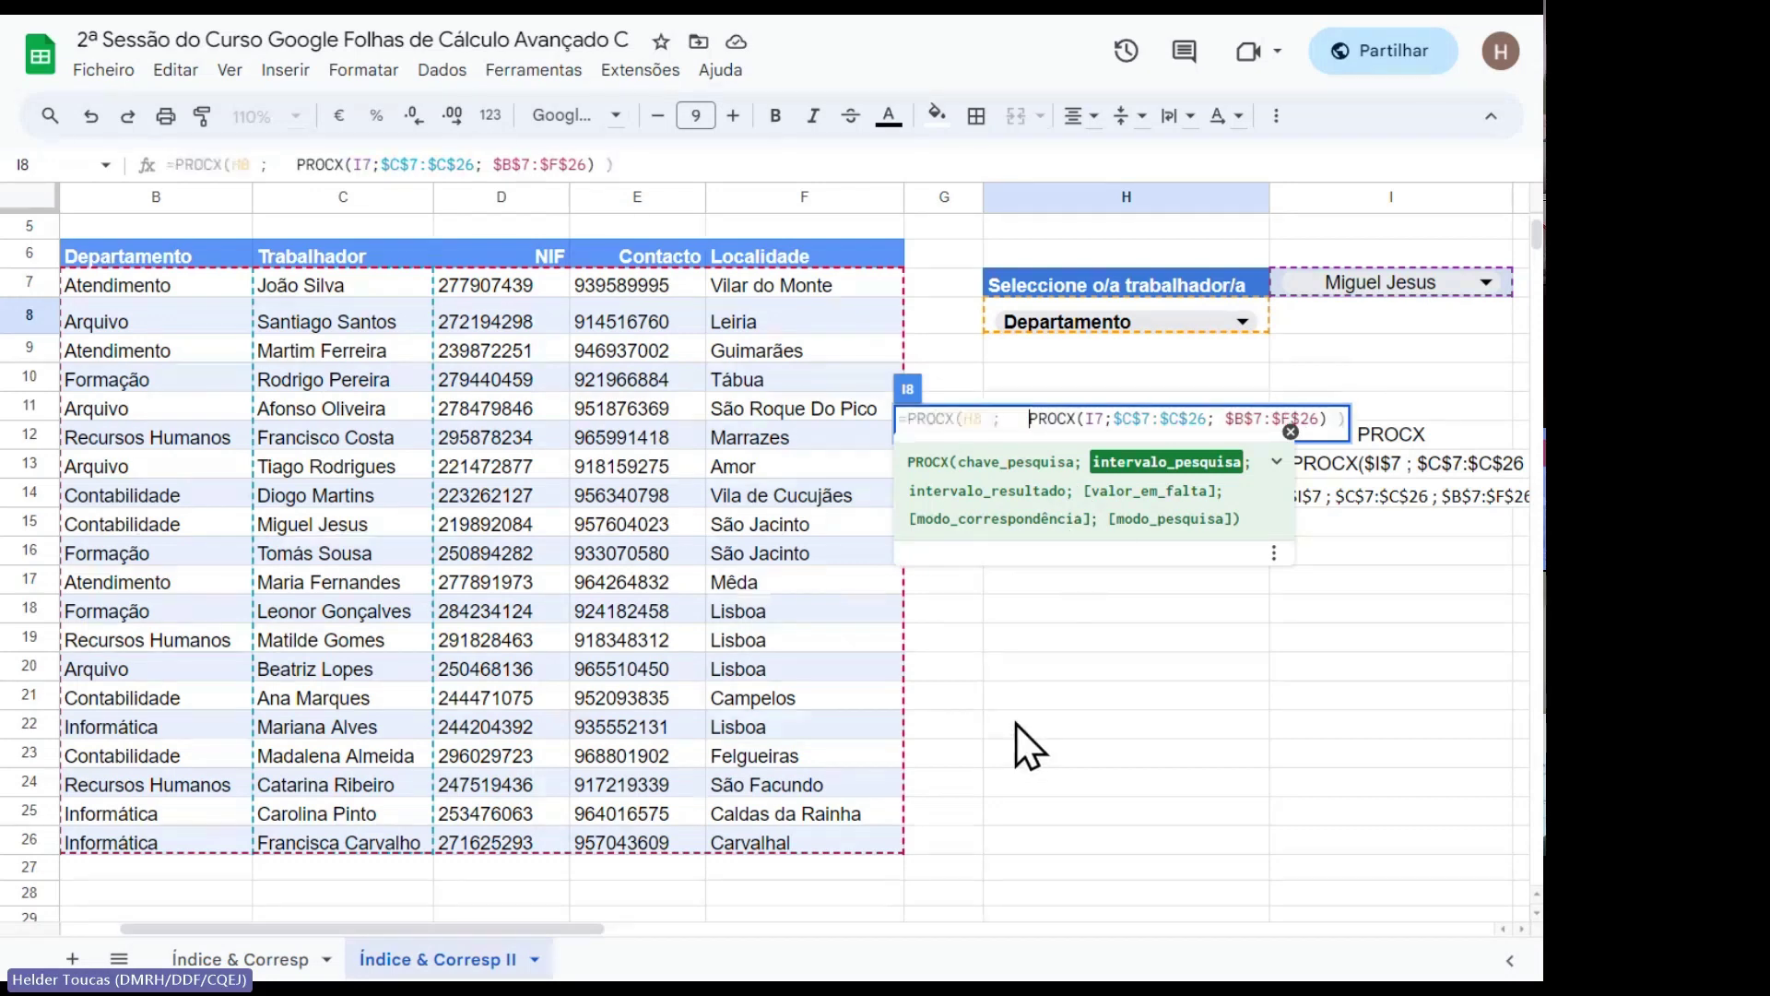
{"action": "type", "text": ";"}
{"action": "key", "text": "Left"}
{"action": "key", "text": "Left"}
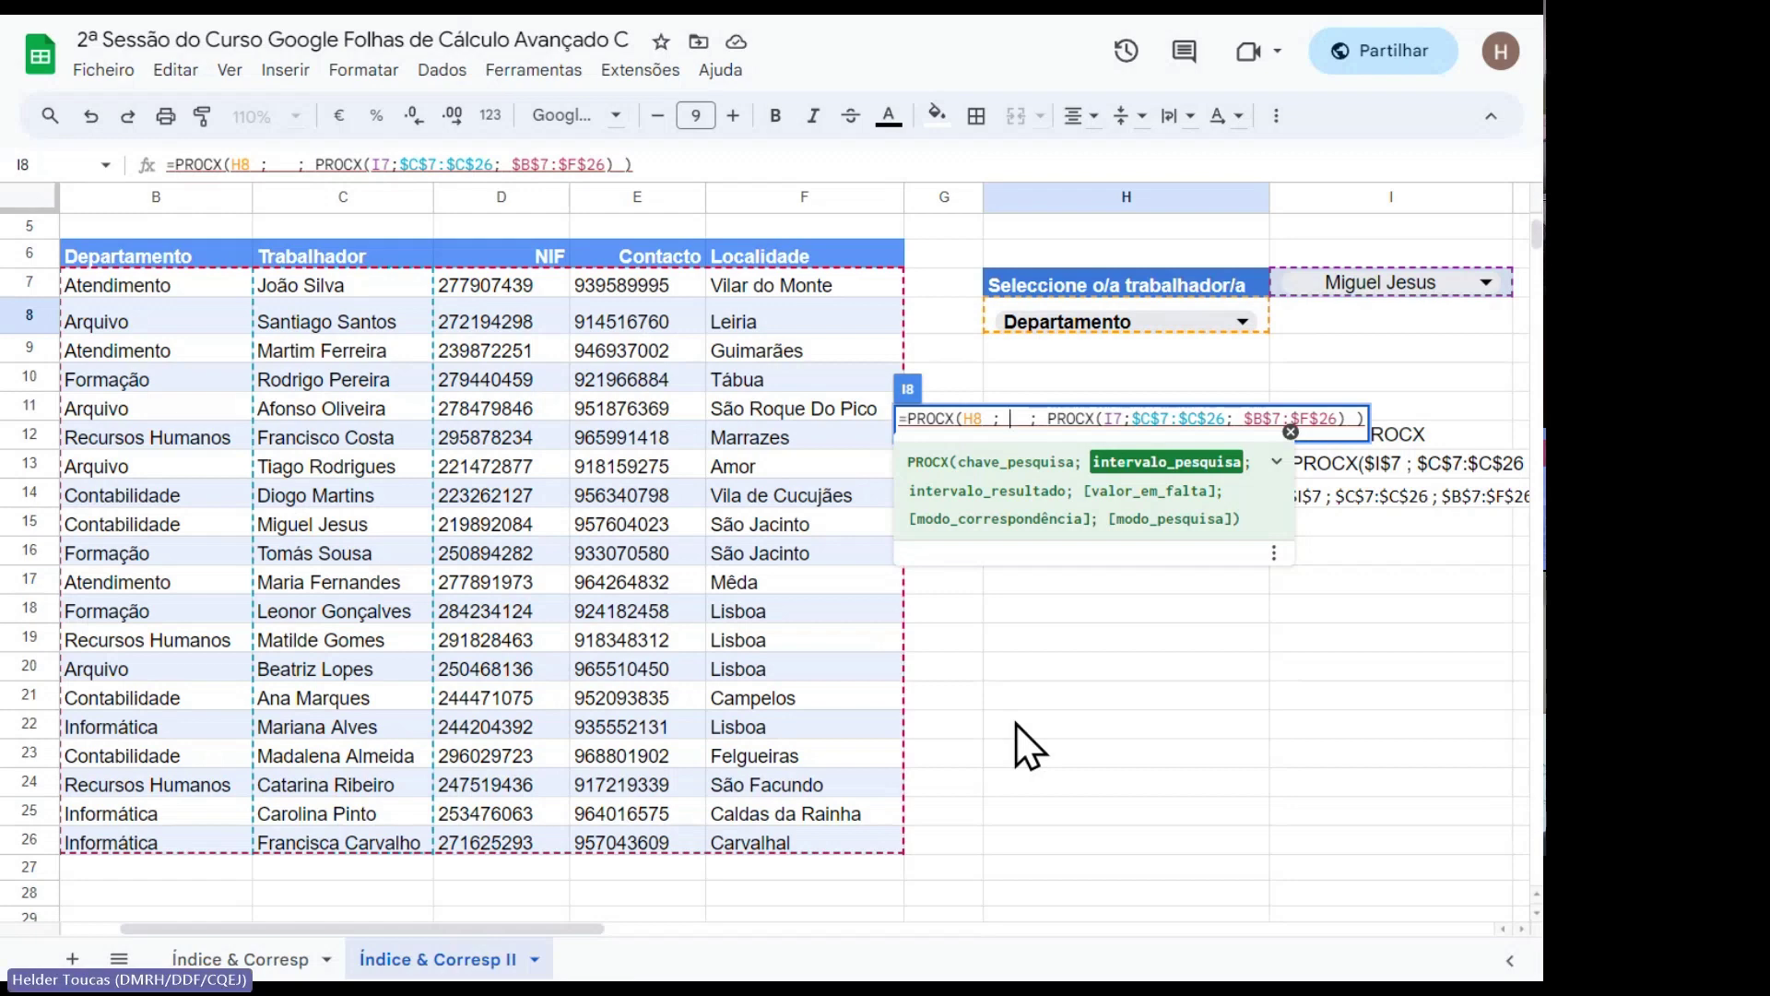
{"action": "left_click_drag", "start_coordinate": [104, 256], "coordinate": [822, 268]}
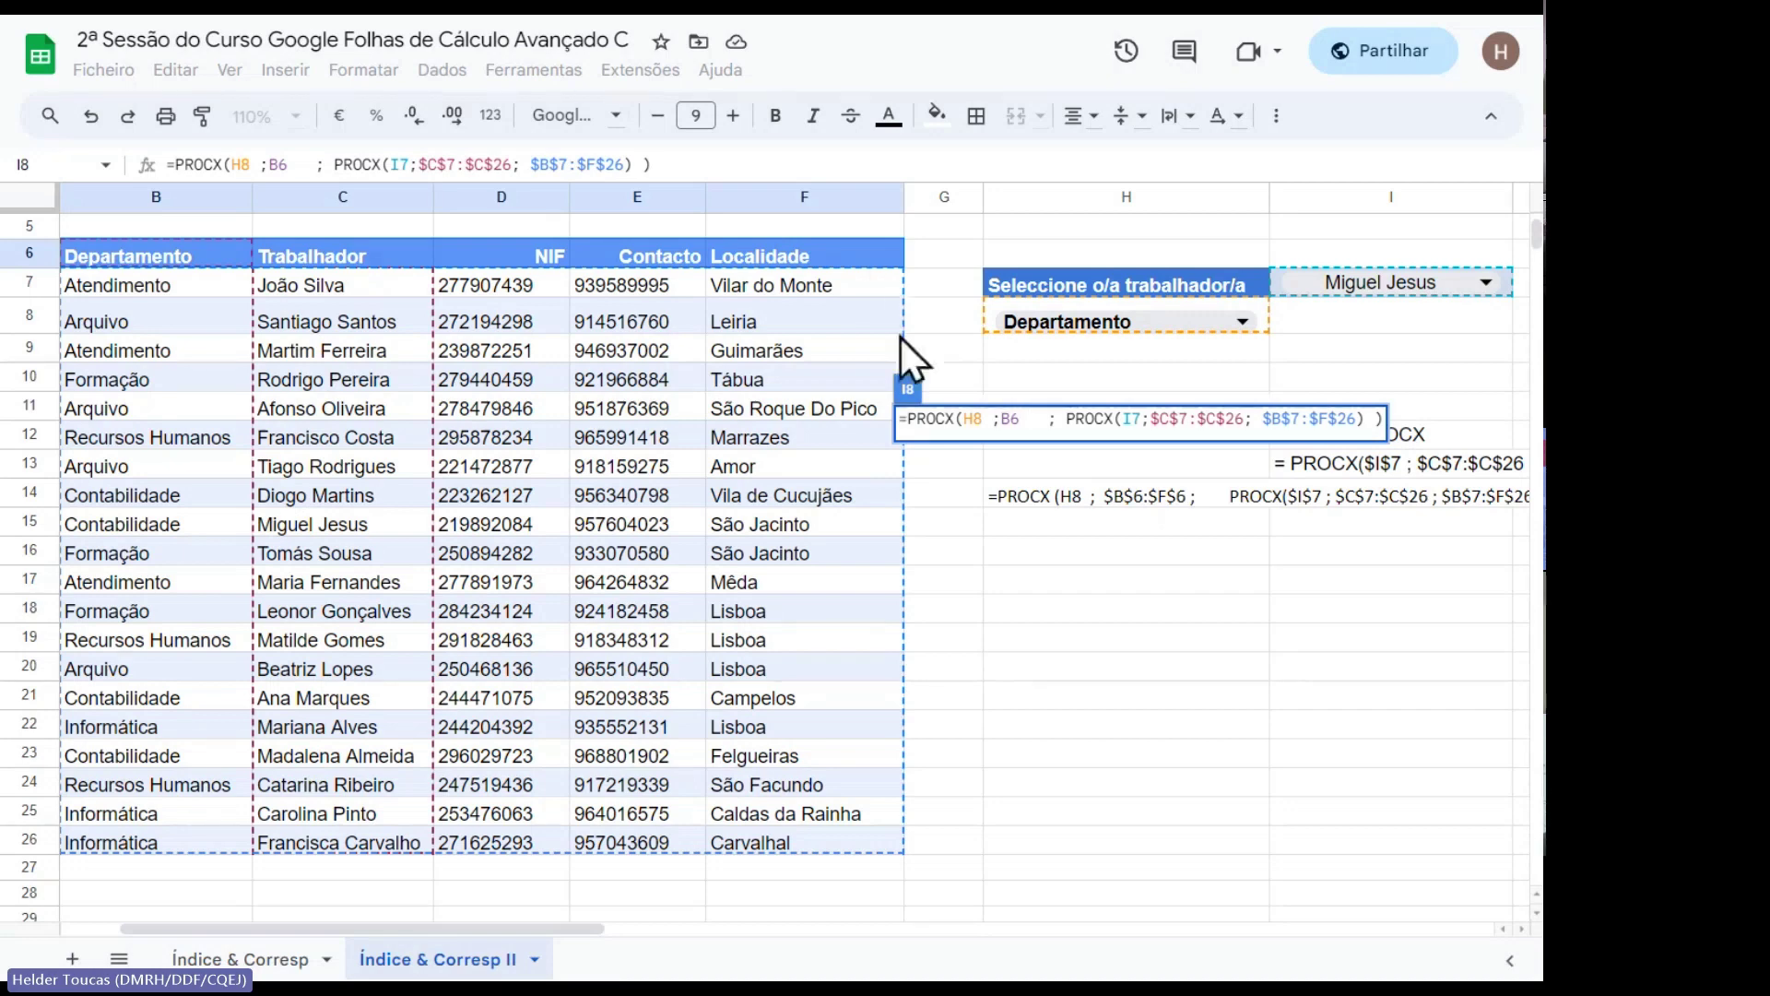
{"action": "scroll", "coordinate": [1069, 438], "scroll_direction": "left", "scroll_amount": 2}
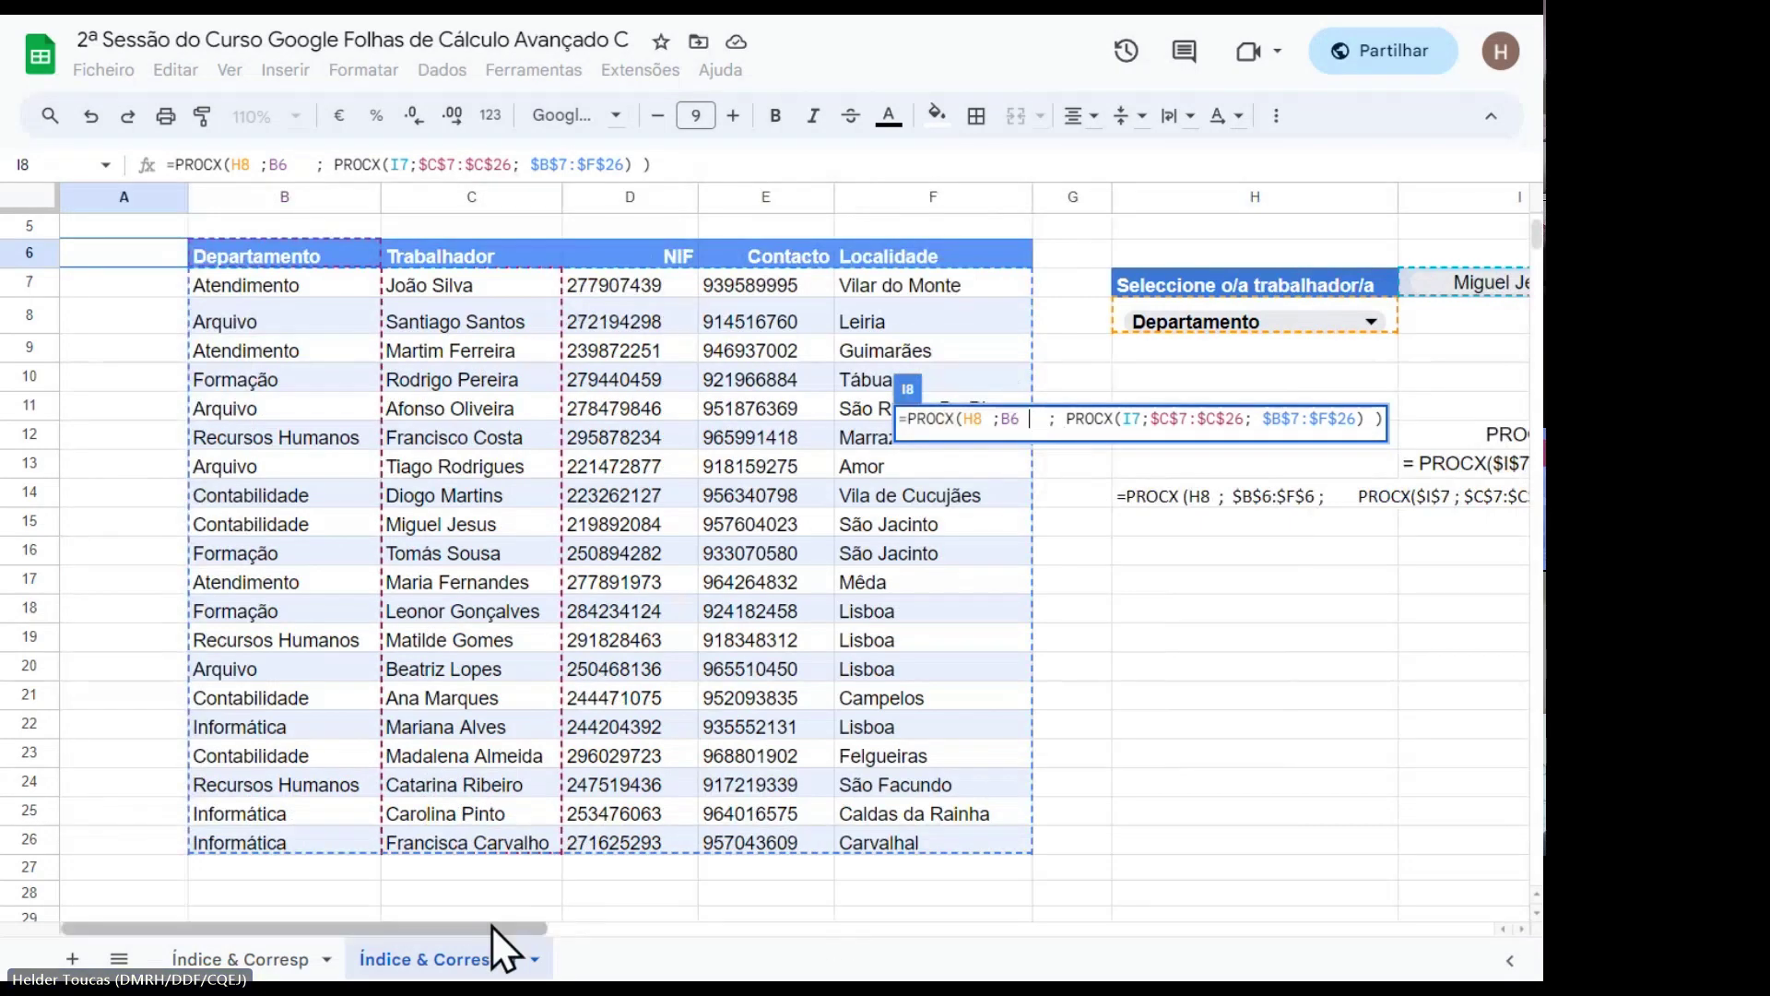
{"action": "left_click_drag", "start_coordinate": [518, 926], "coordinate": [635, 927]}
{"action": "left_click", "coordinate": [1009, 420]}
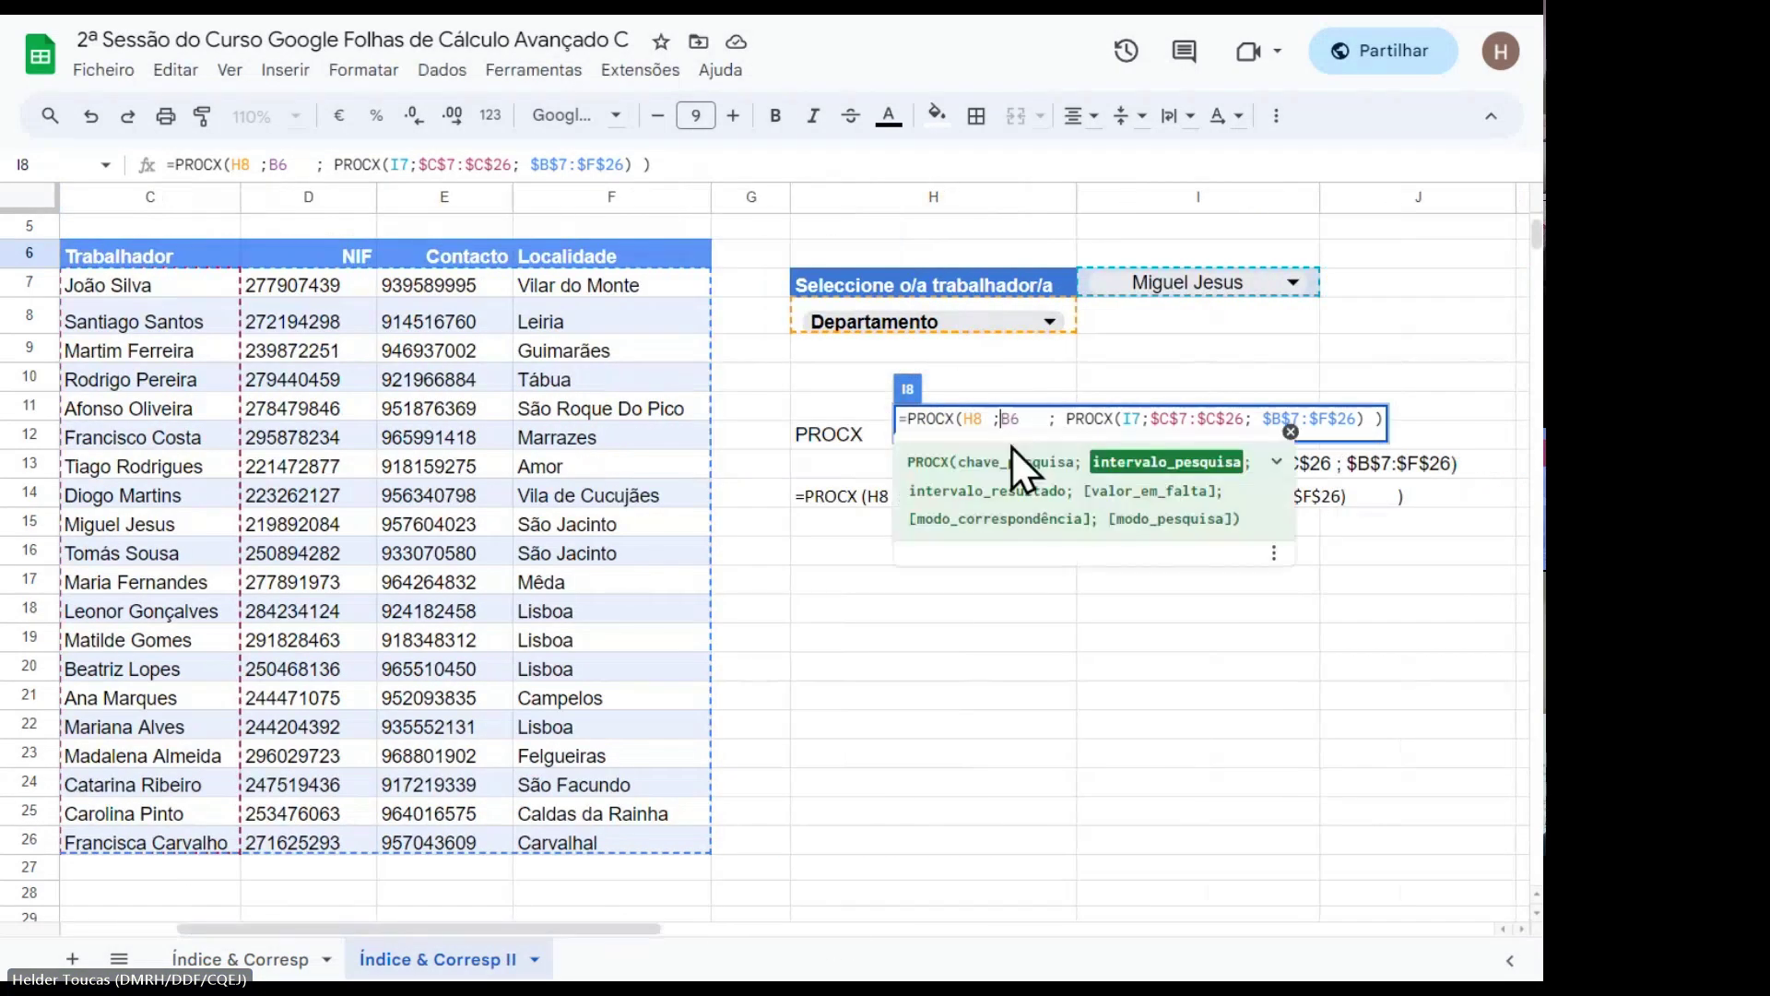
{"action": "key", "text": "Delete"}
{"action": "key", "text": "Delete"}
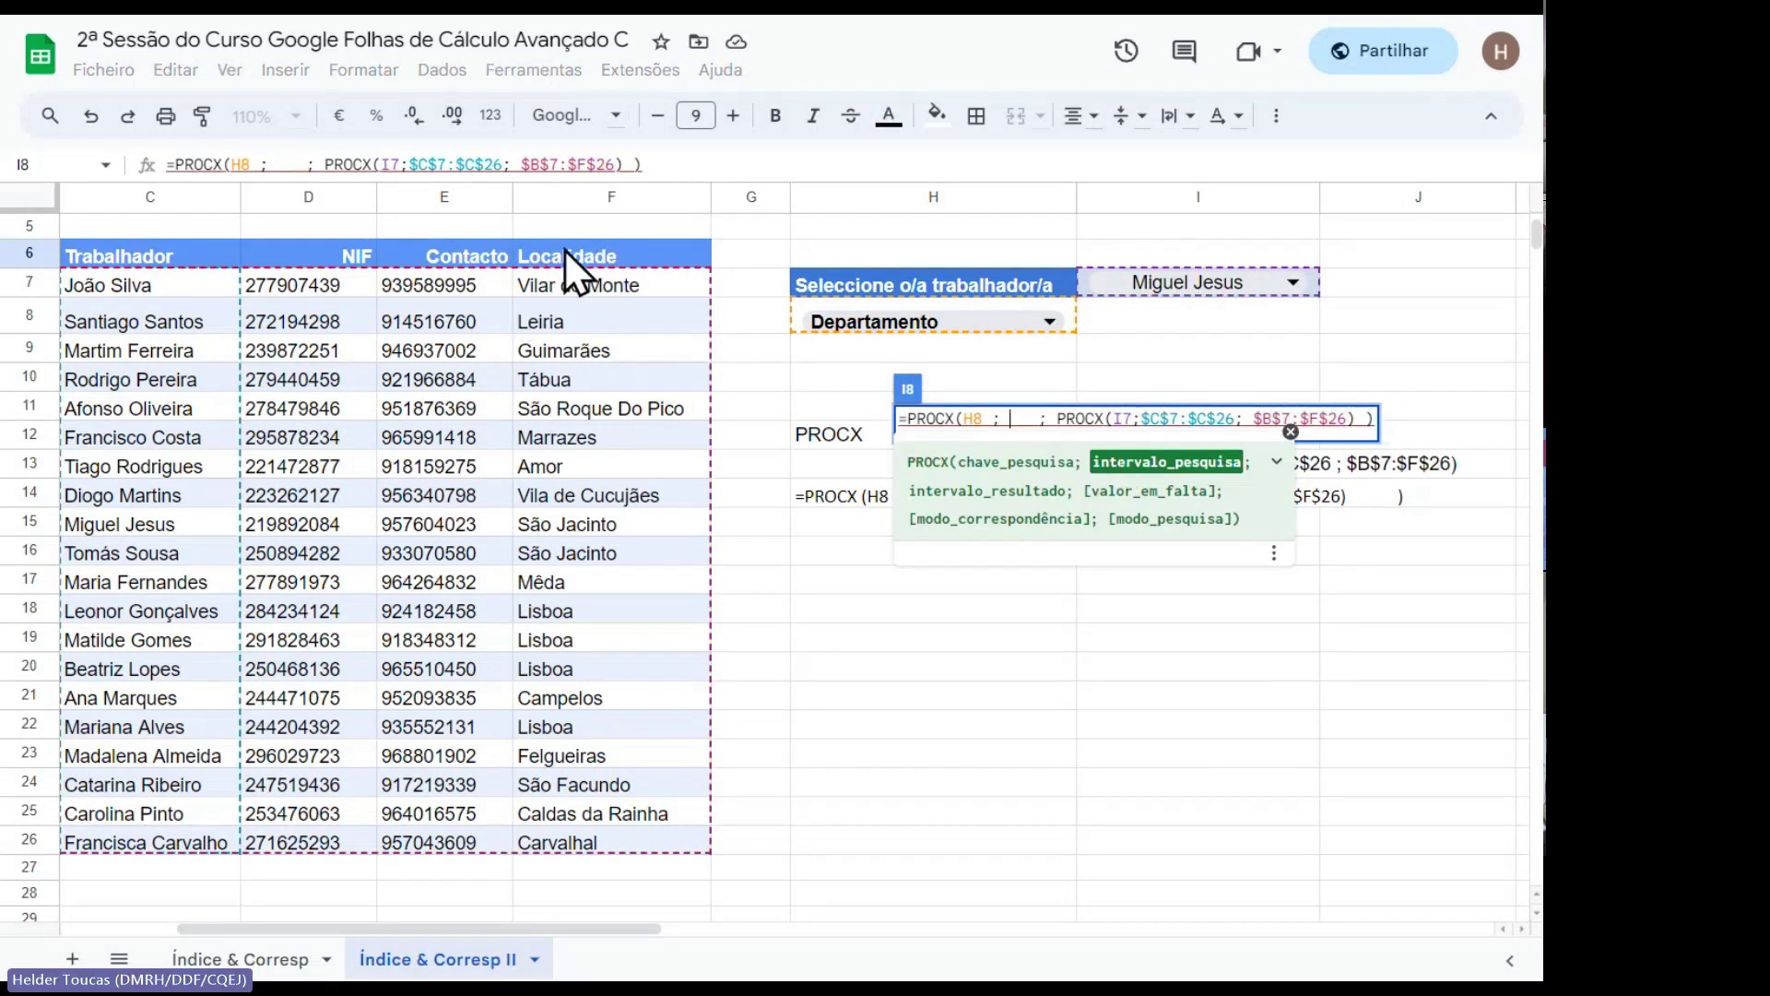
Enter the header row $B$6:$F$6 as the absolute search range of the outer PROCX in I8.
{"action": "left_click_drag", "start_coordinate": [564, 248], "coordinate": [603, 259]}
{"action": "left_click", "coordinate": [1009, 419]}
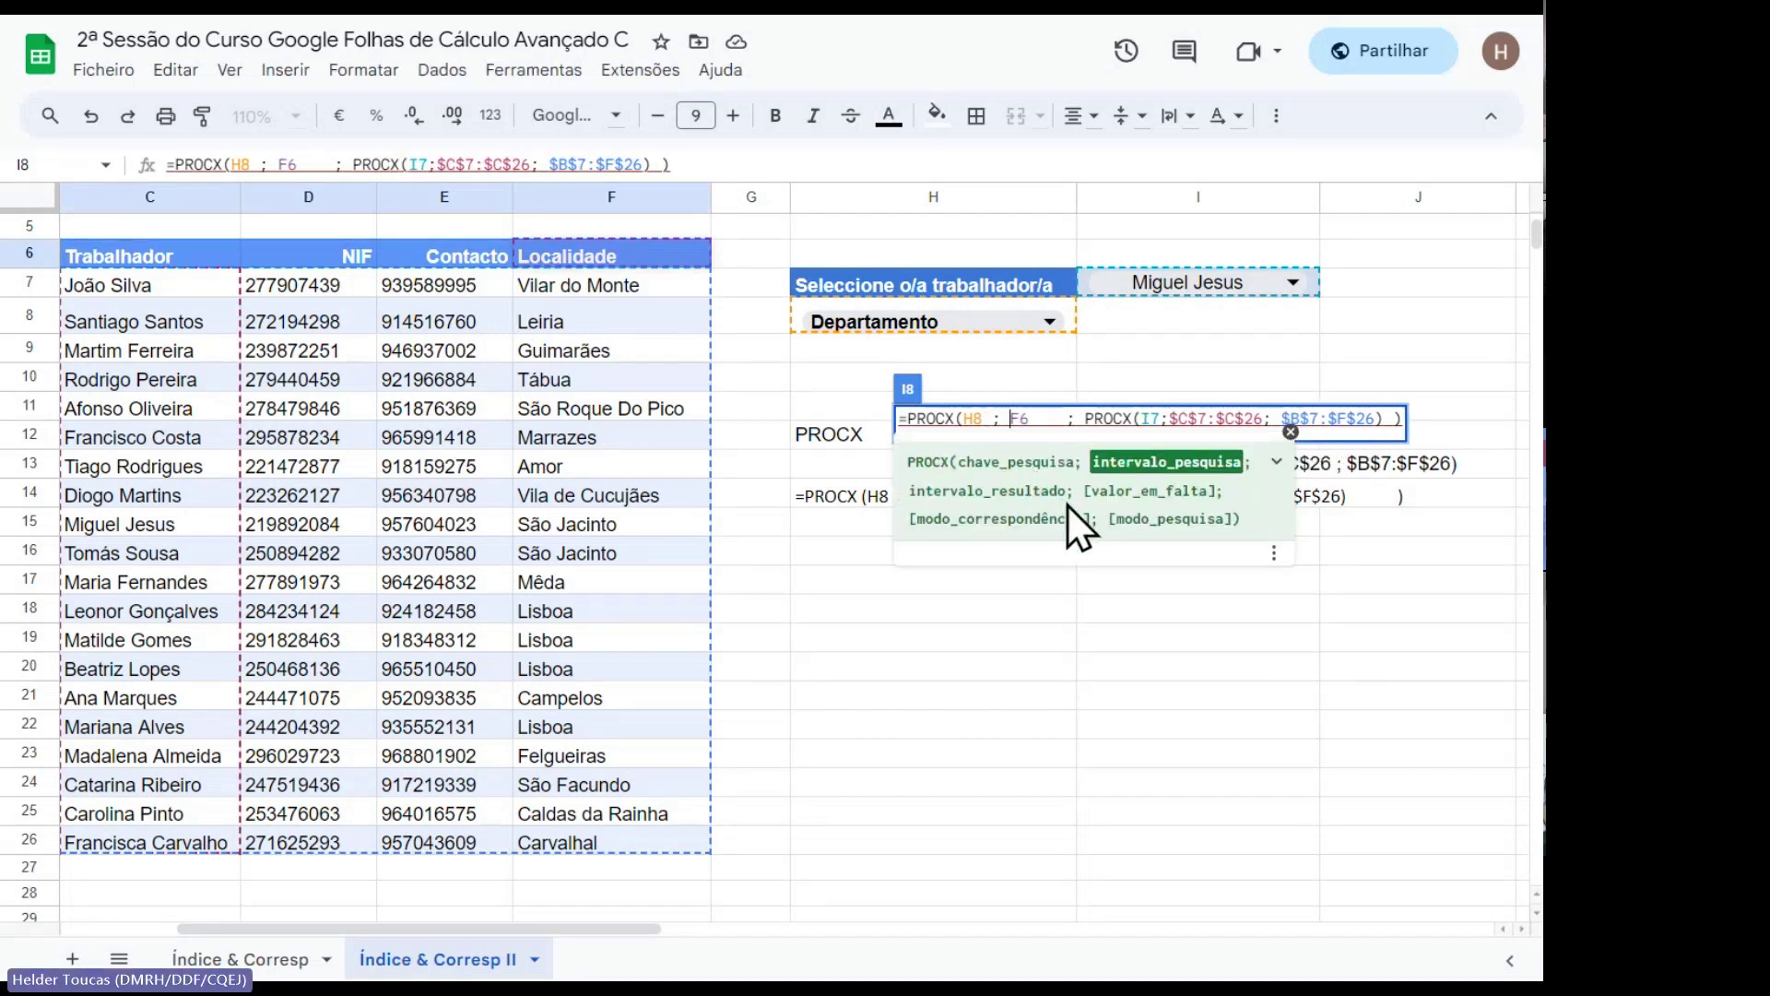
{"action": "type", "text": "B6:"}
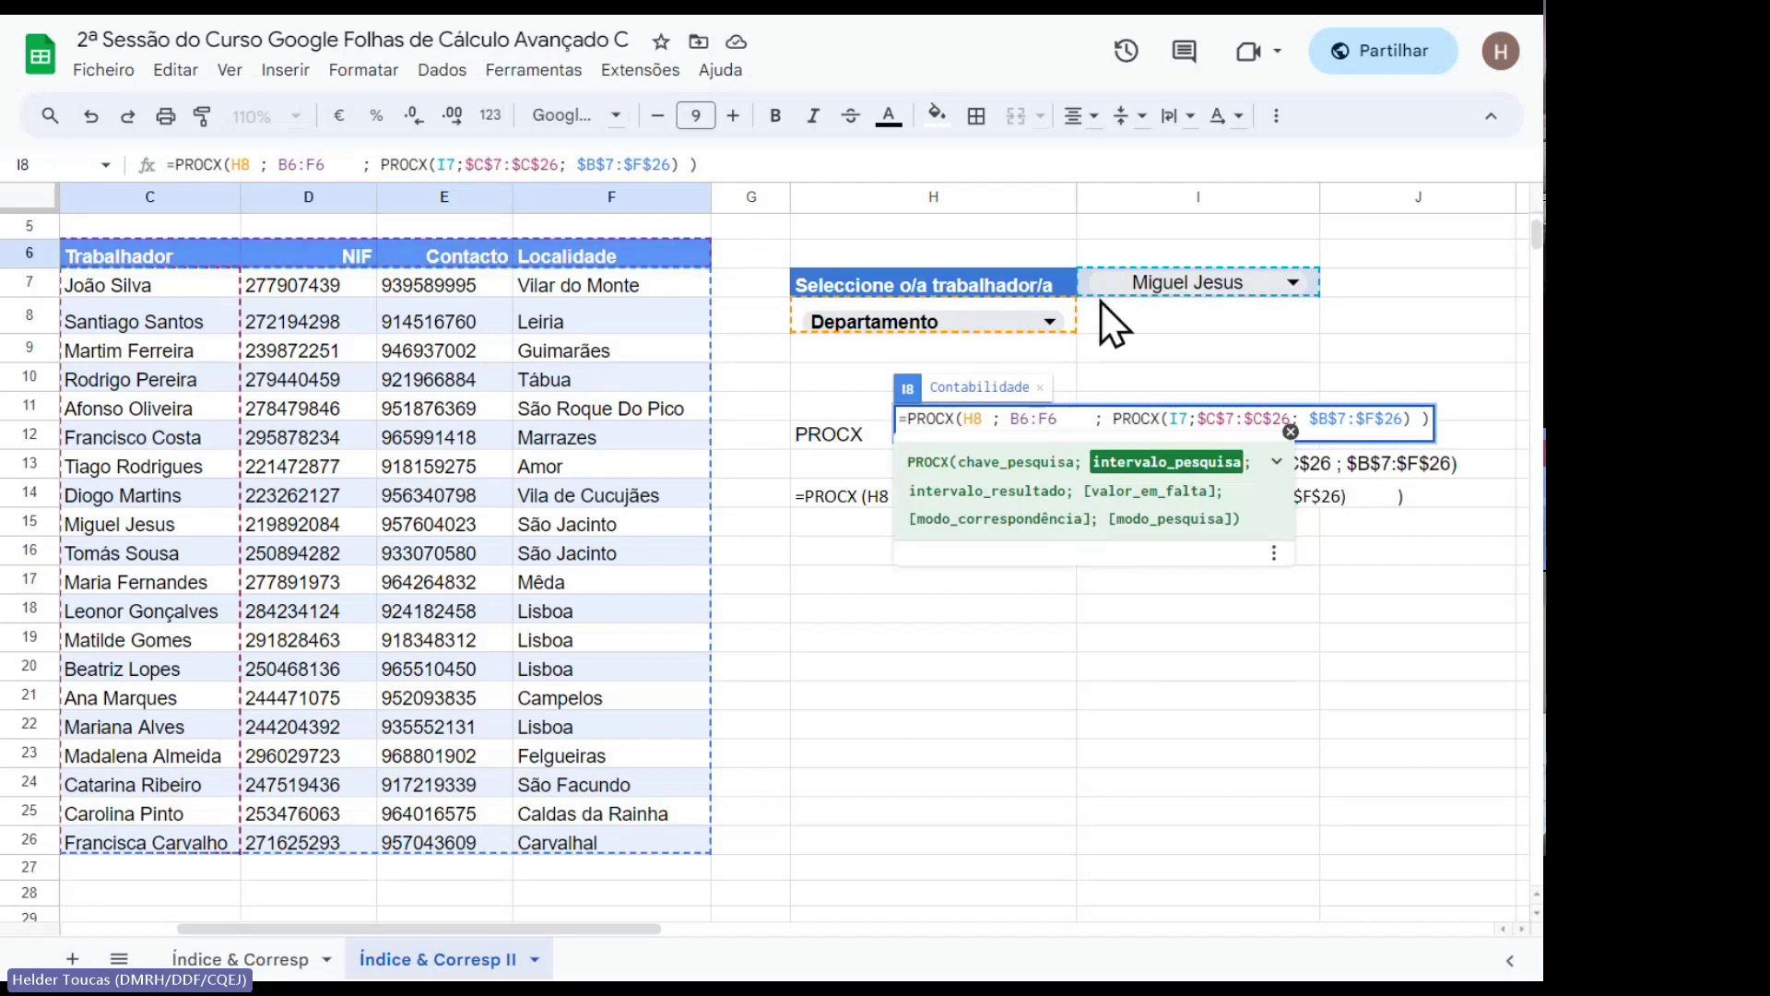
{"action": "key", "text": "F4"}
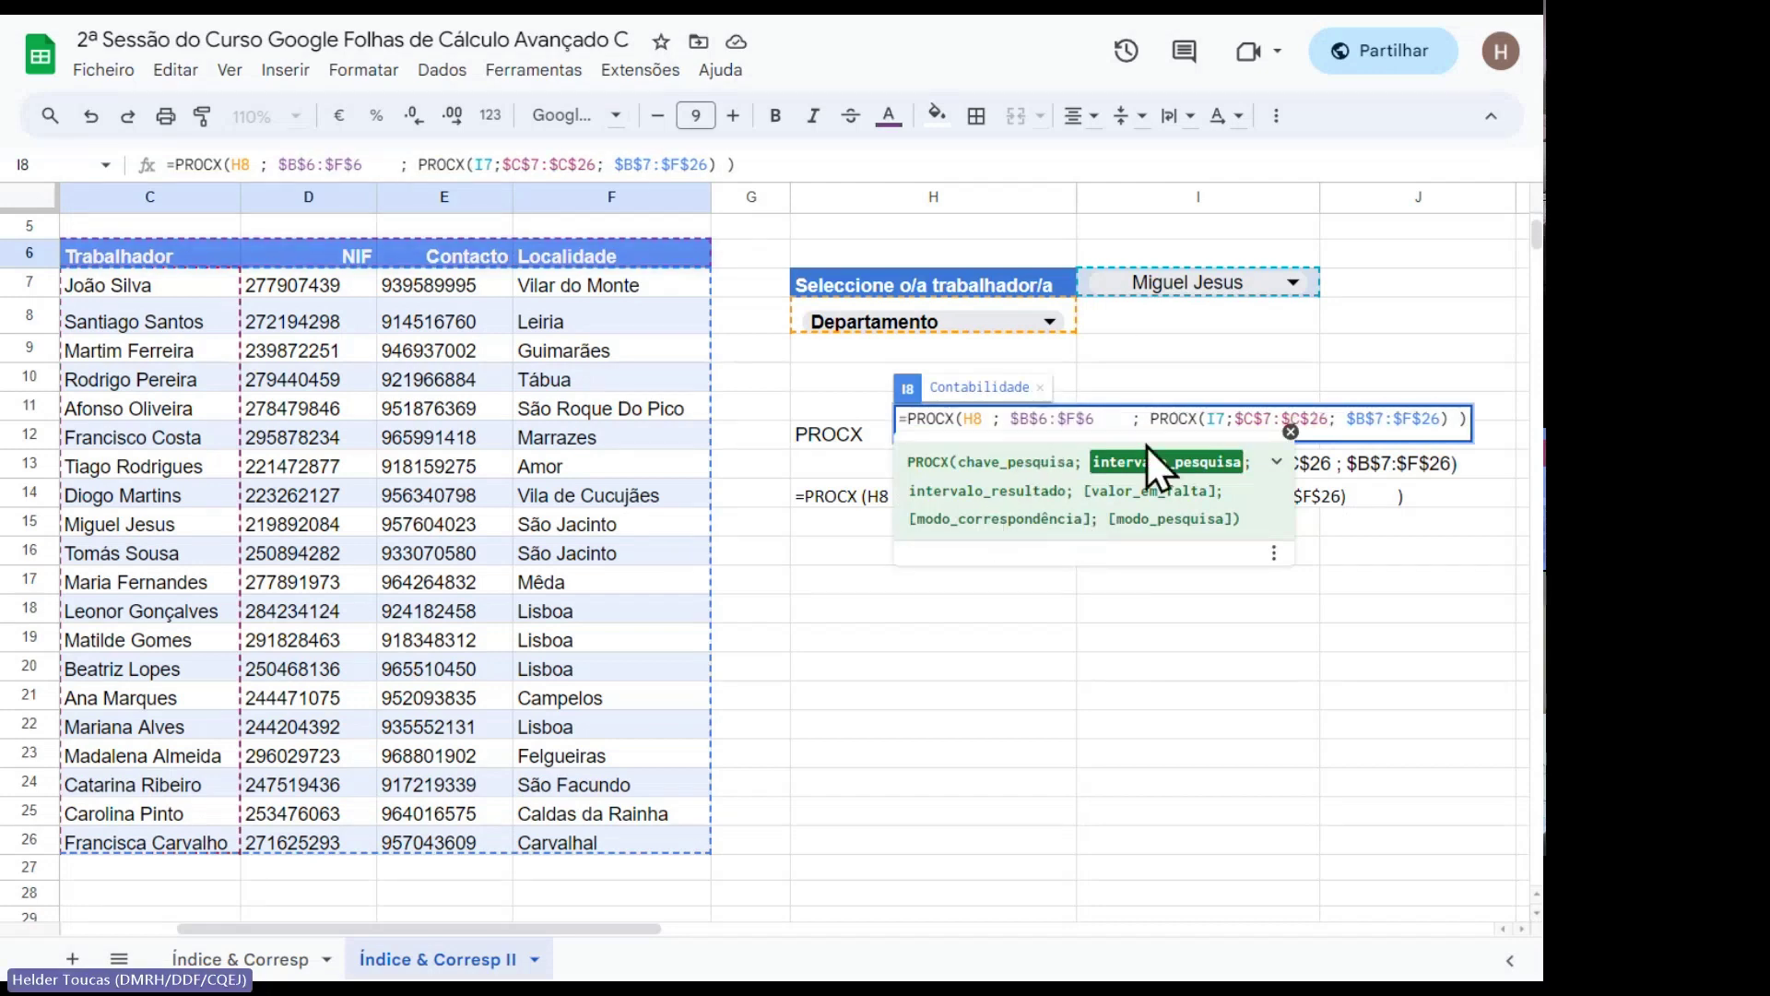
Remove two surplus spaces after $B$6:$F$6 and commit the nested PROCX formula in I8.
{"action": "left_click", "coordinate": [1124, 419]}
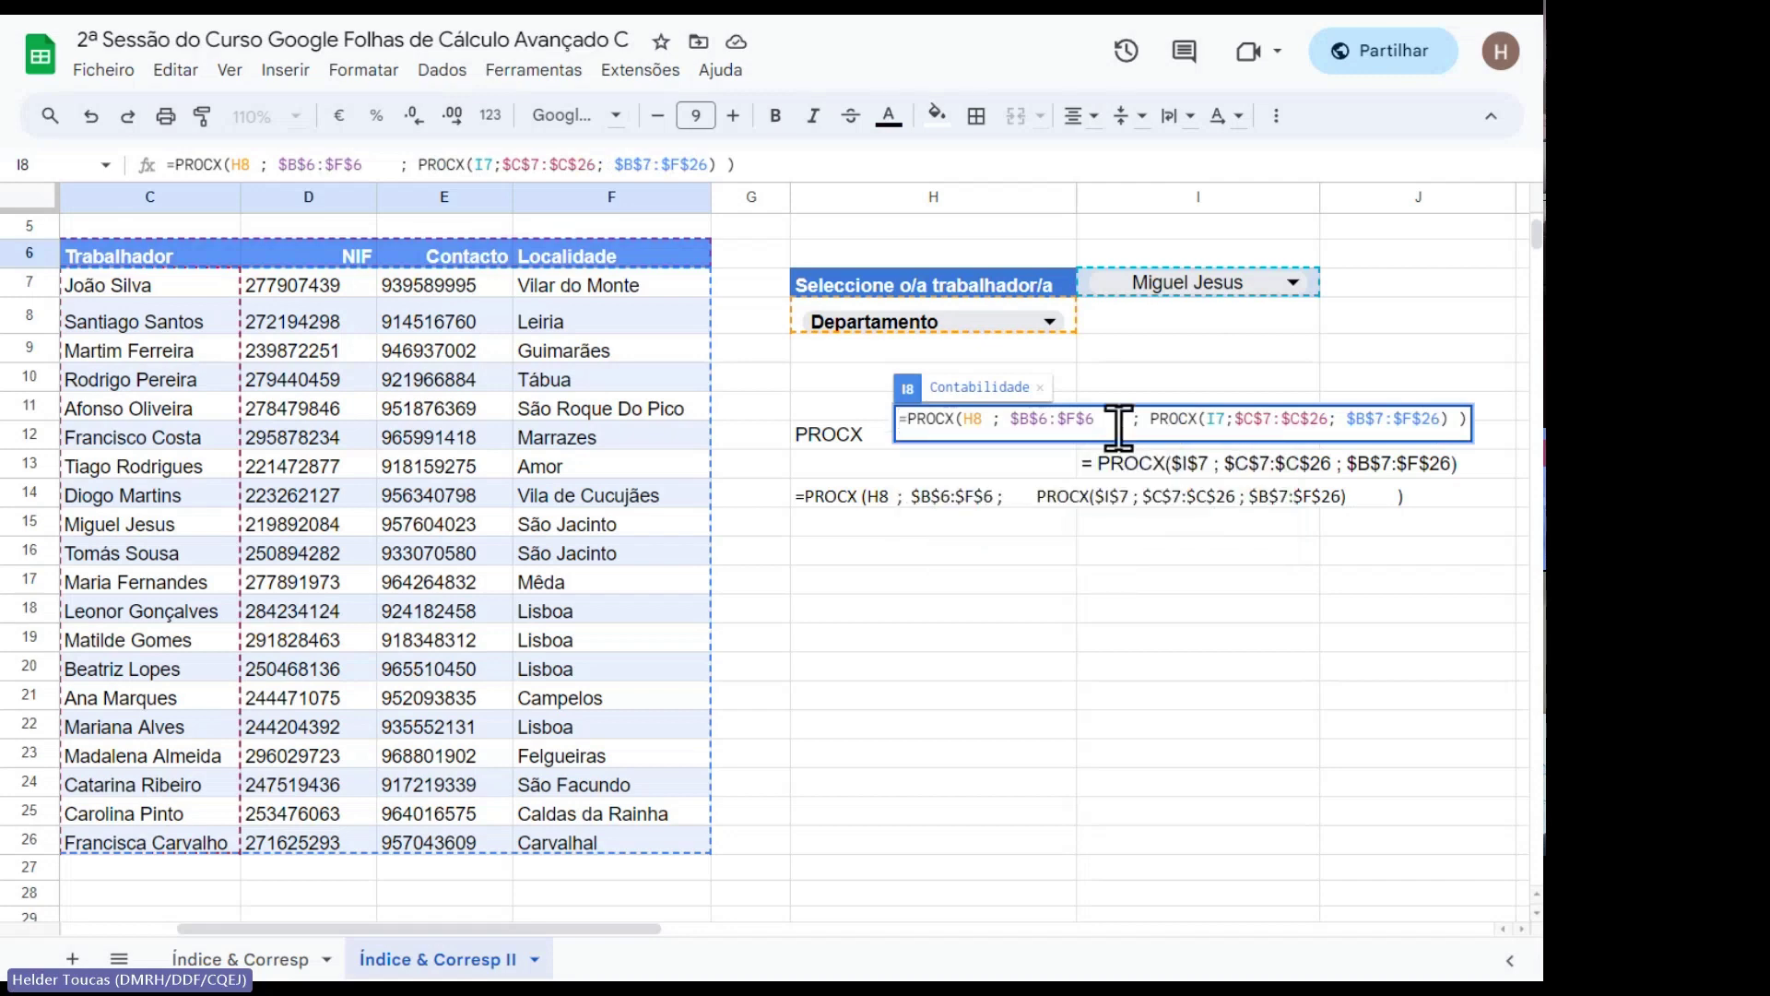
{"action": "key", "text": "BackSpace"}
{"action": "key", "text": "BackSpace"}
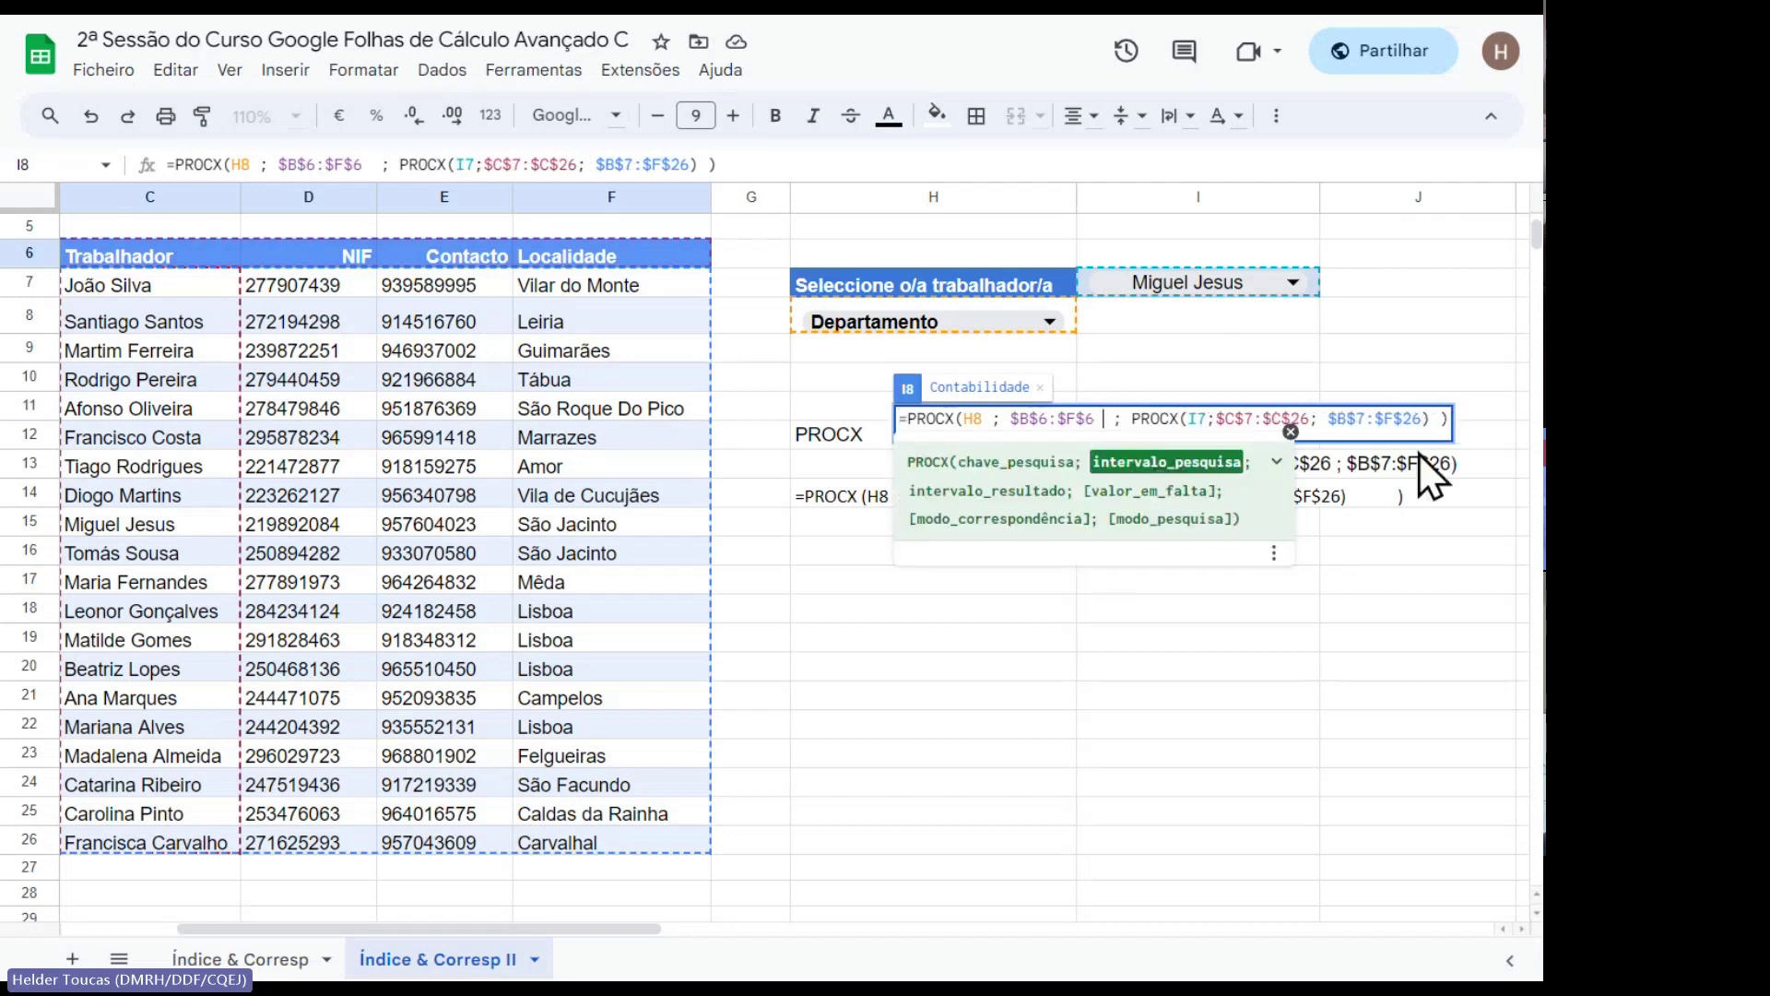
{"action": "left_click", "coordinate": [1451, 425]}
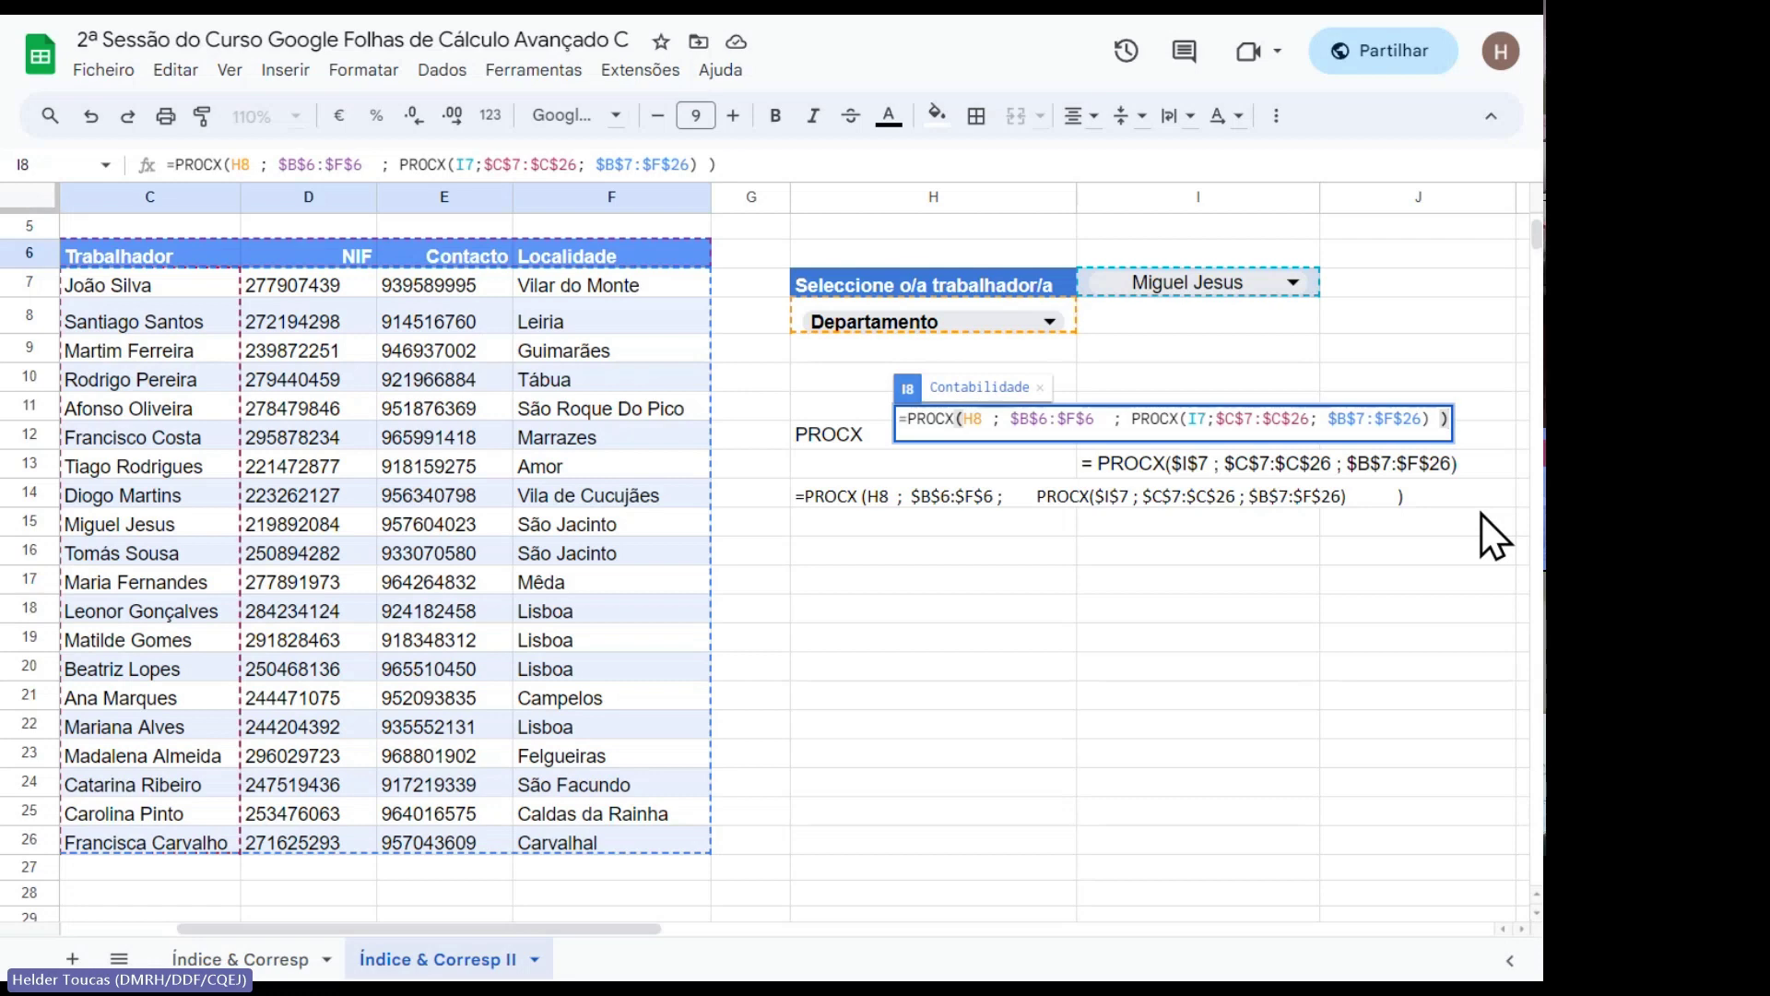
{"action": "key", "text": "Return"}
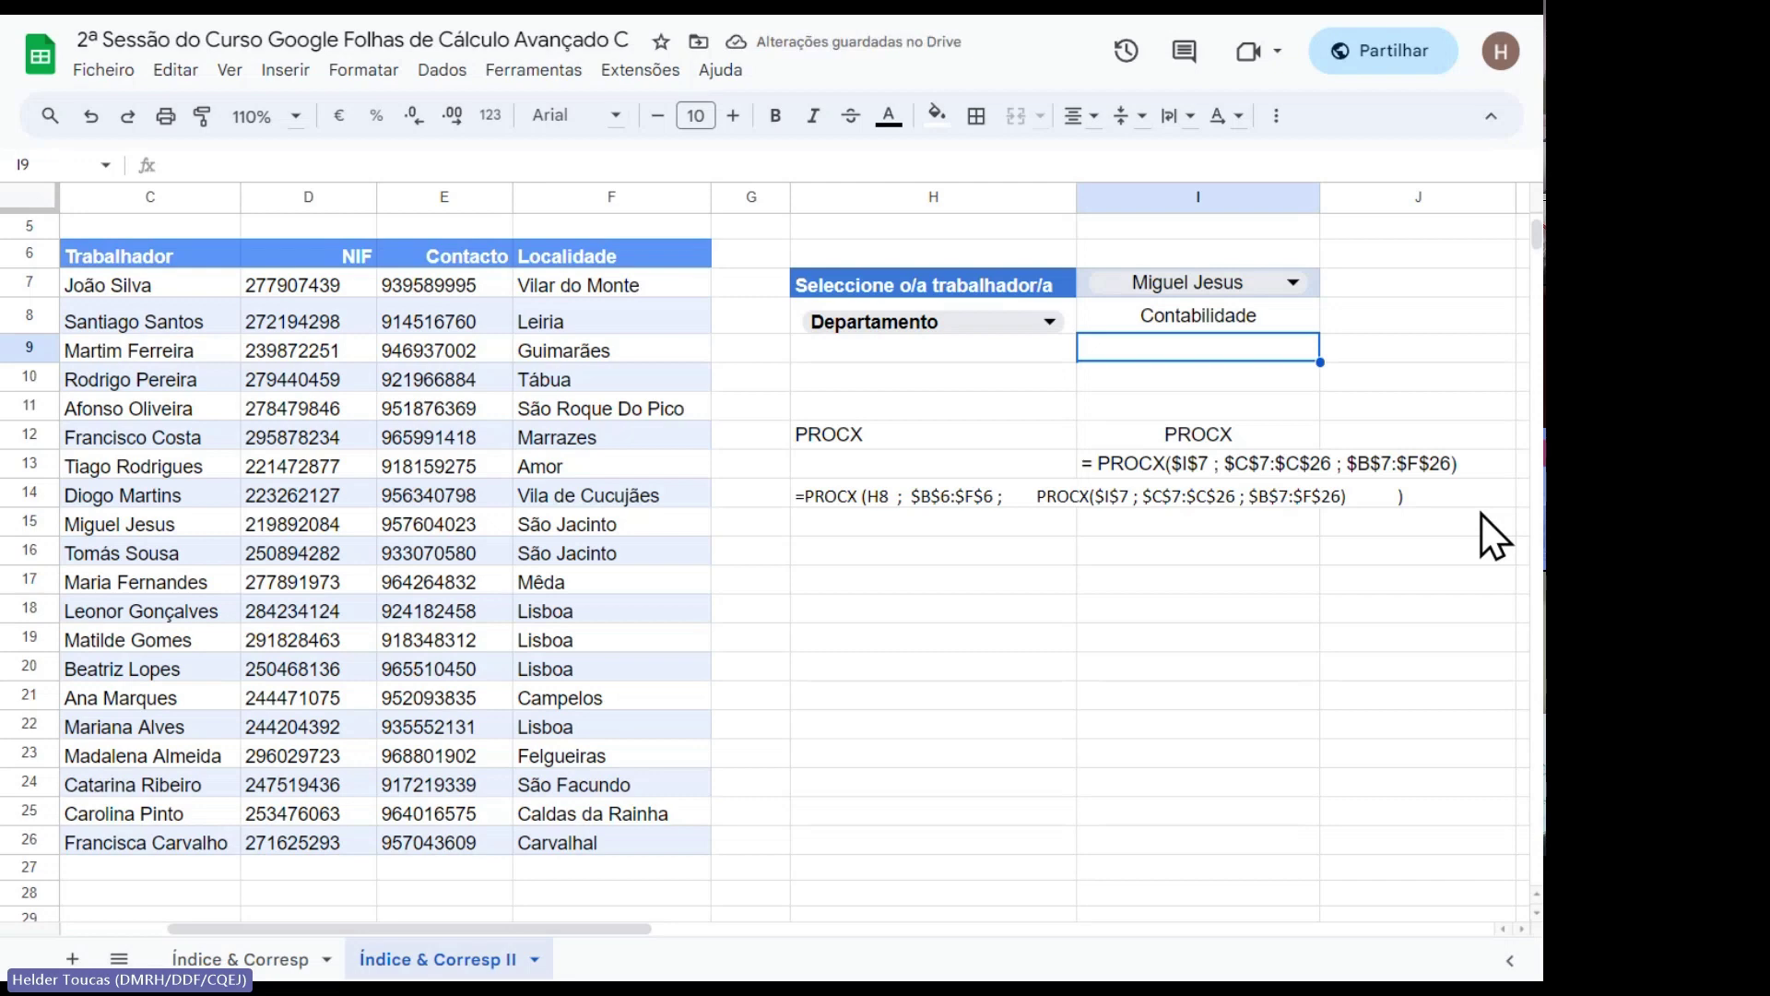
Test I8's lookup by choosing NIF and finally Localidade as the field in H8.
{"action": "left_click", "coordinate": [1056, 327]}
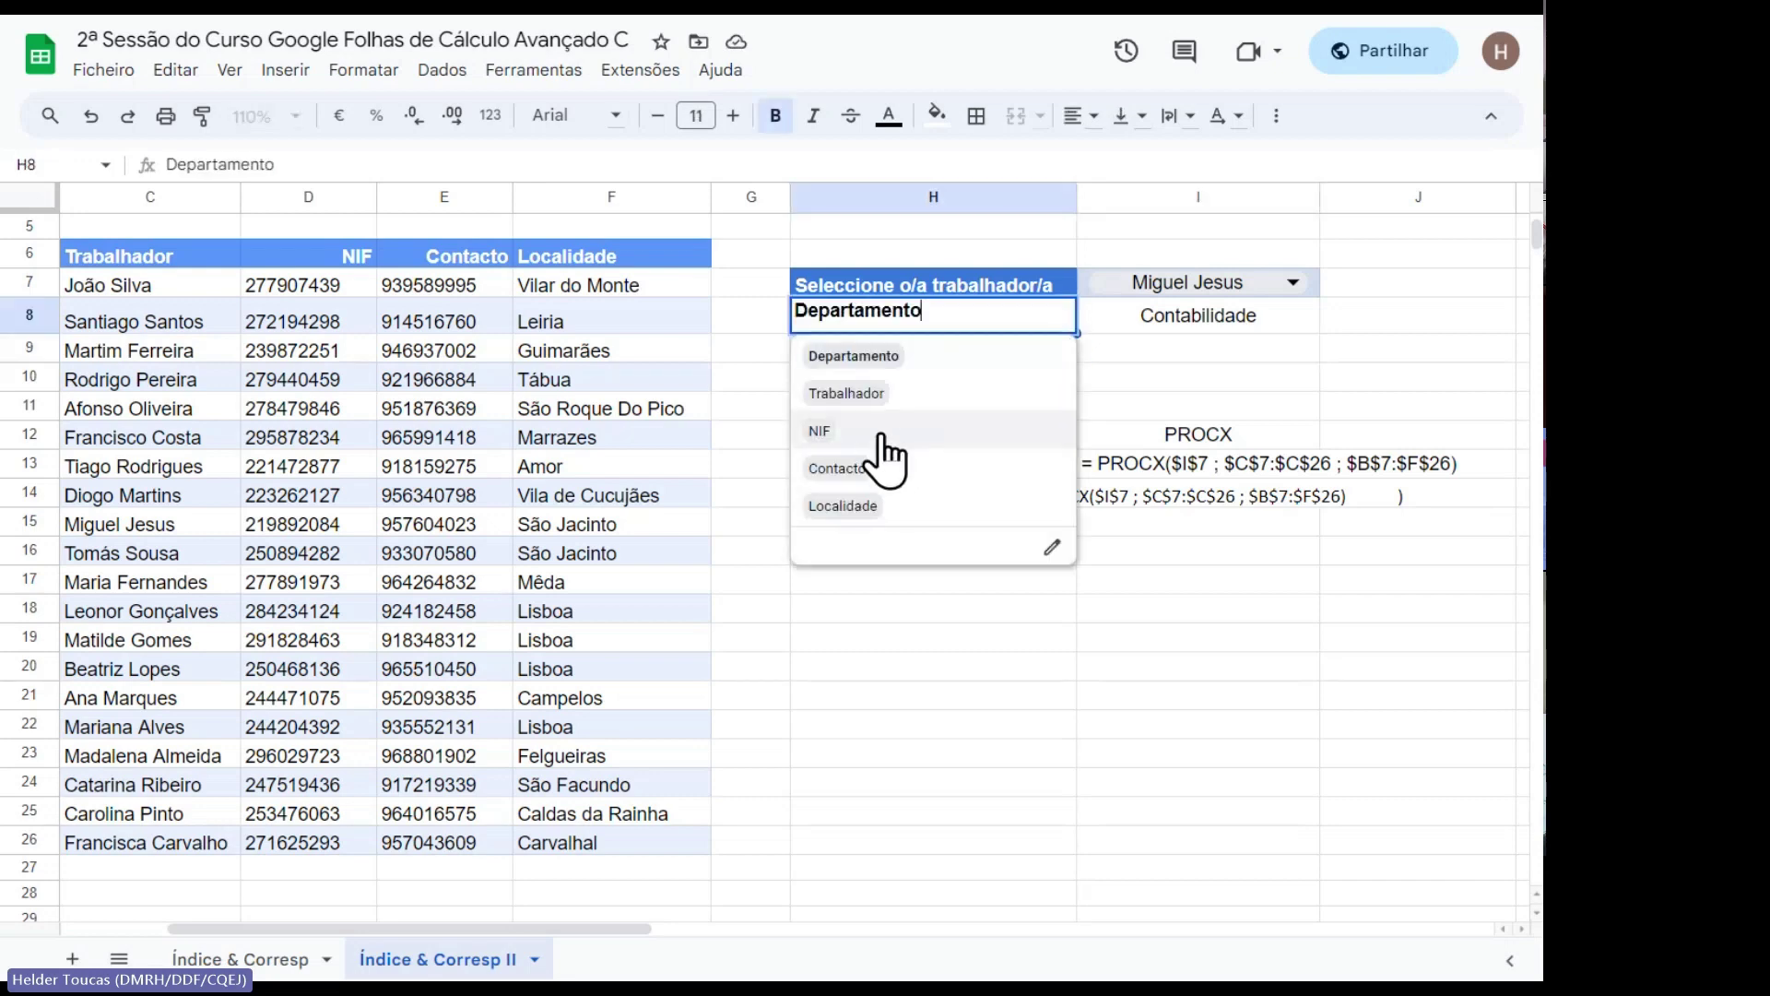
{"action": "left_click", "coordinate": [880, 433]}
{"action": "left_click", "coordinate": [1049, 324]}
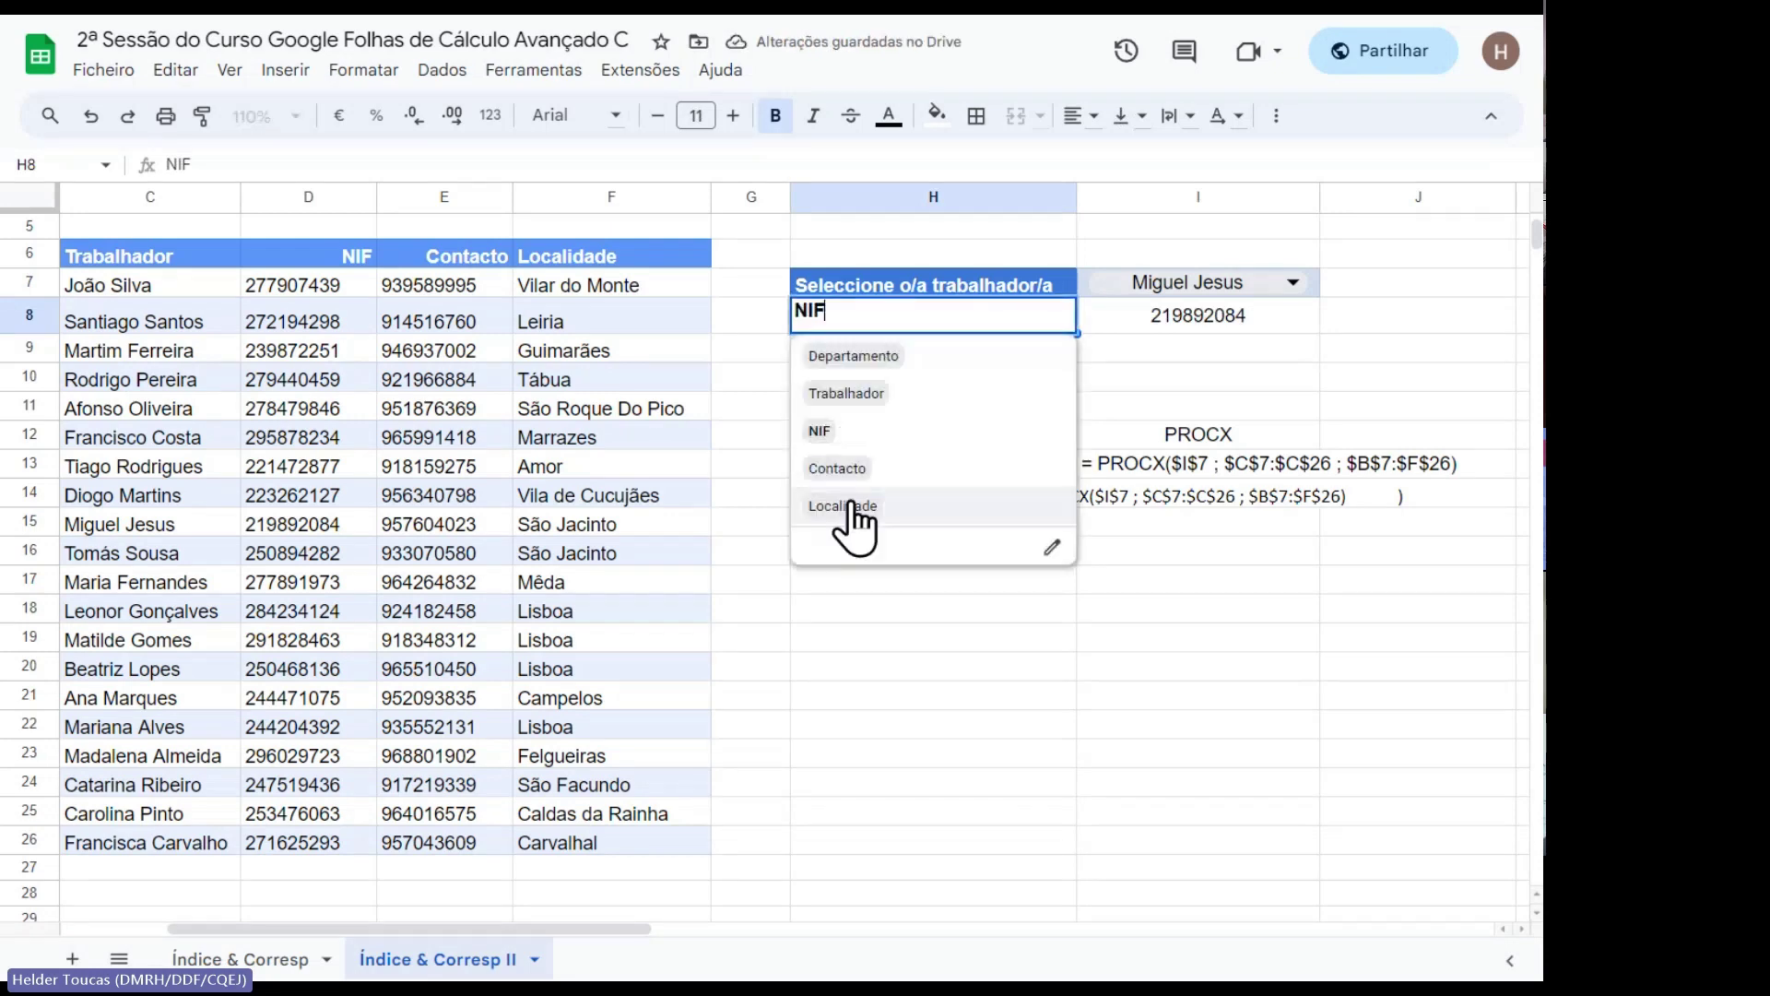
{"action": "left_click", "coordinate": [847, 505]}
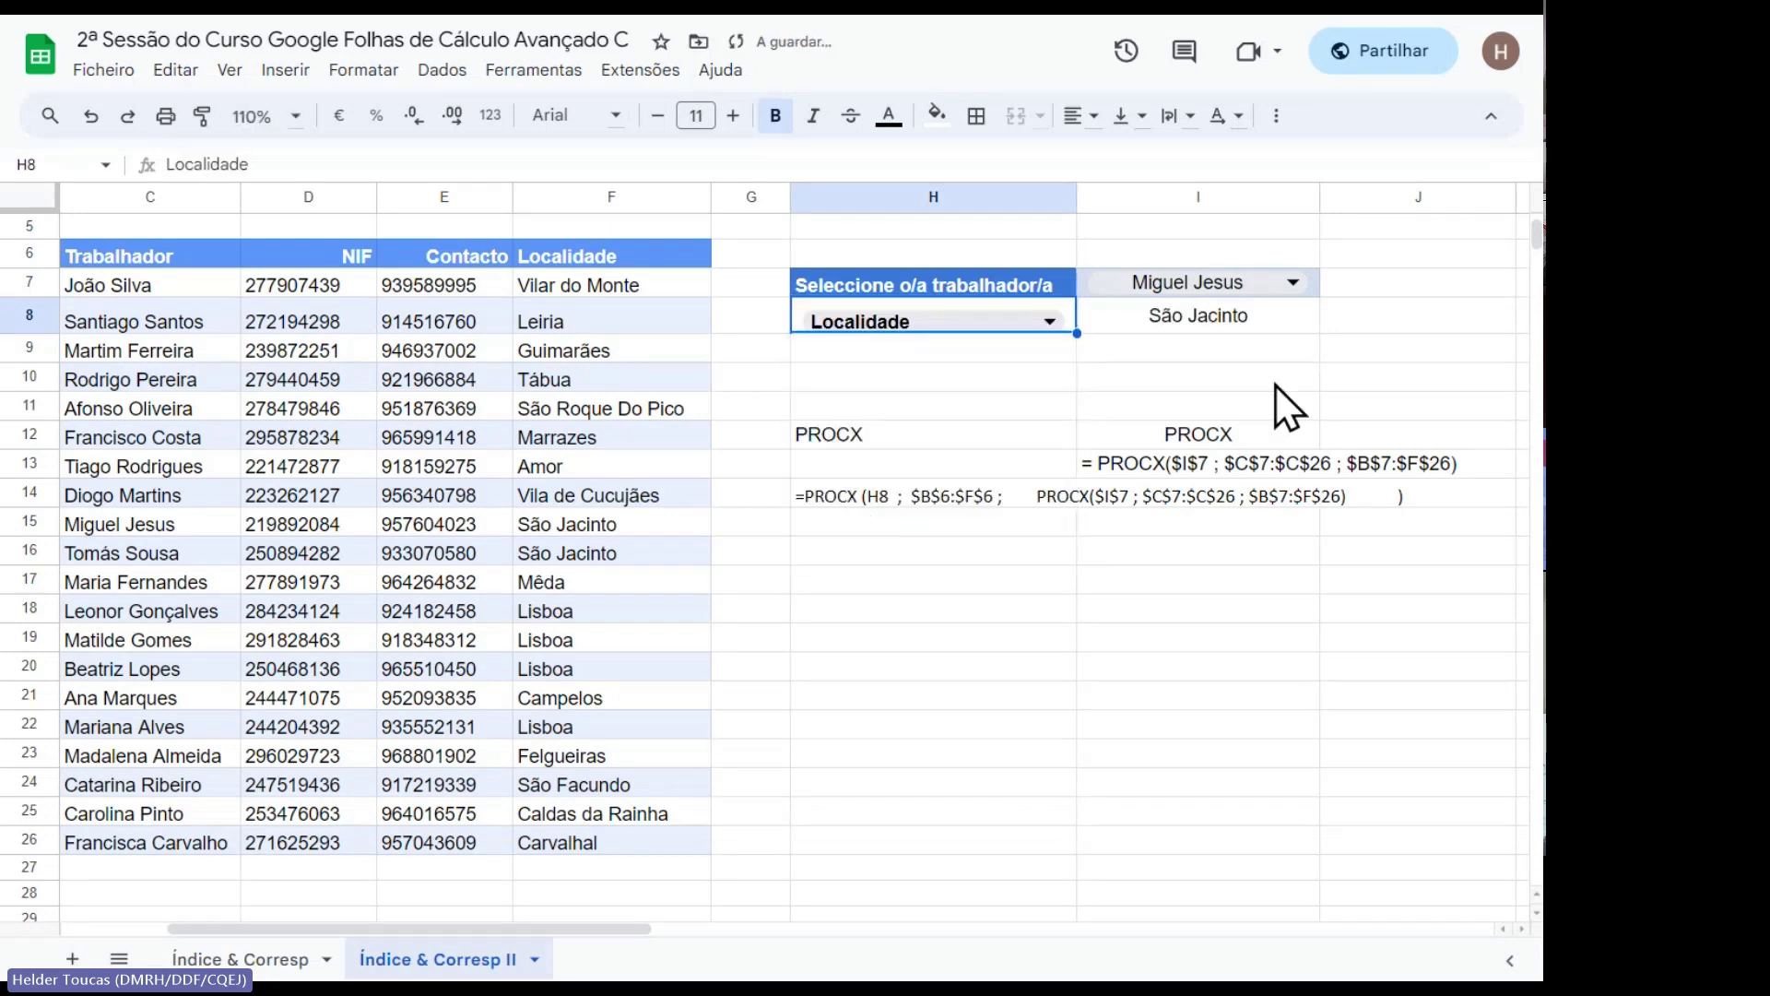
Choose the worker listed in table row 10 in I7 to test the nested lookup with another person.
{"action": "left_click", "coordinate": [1293, 277]}
{"action": "left_click", "coordinate": [1218, 449]}
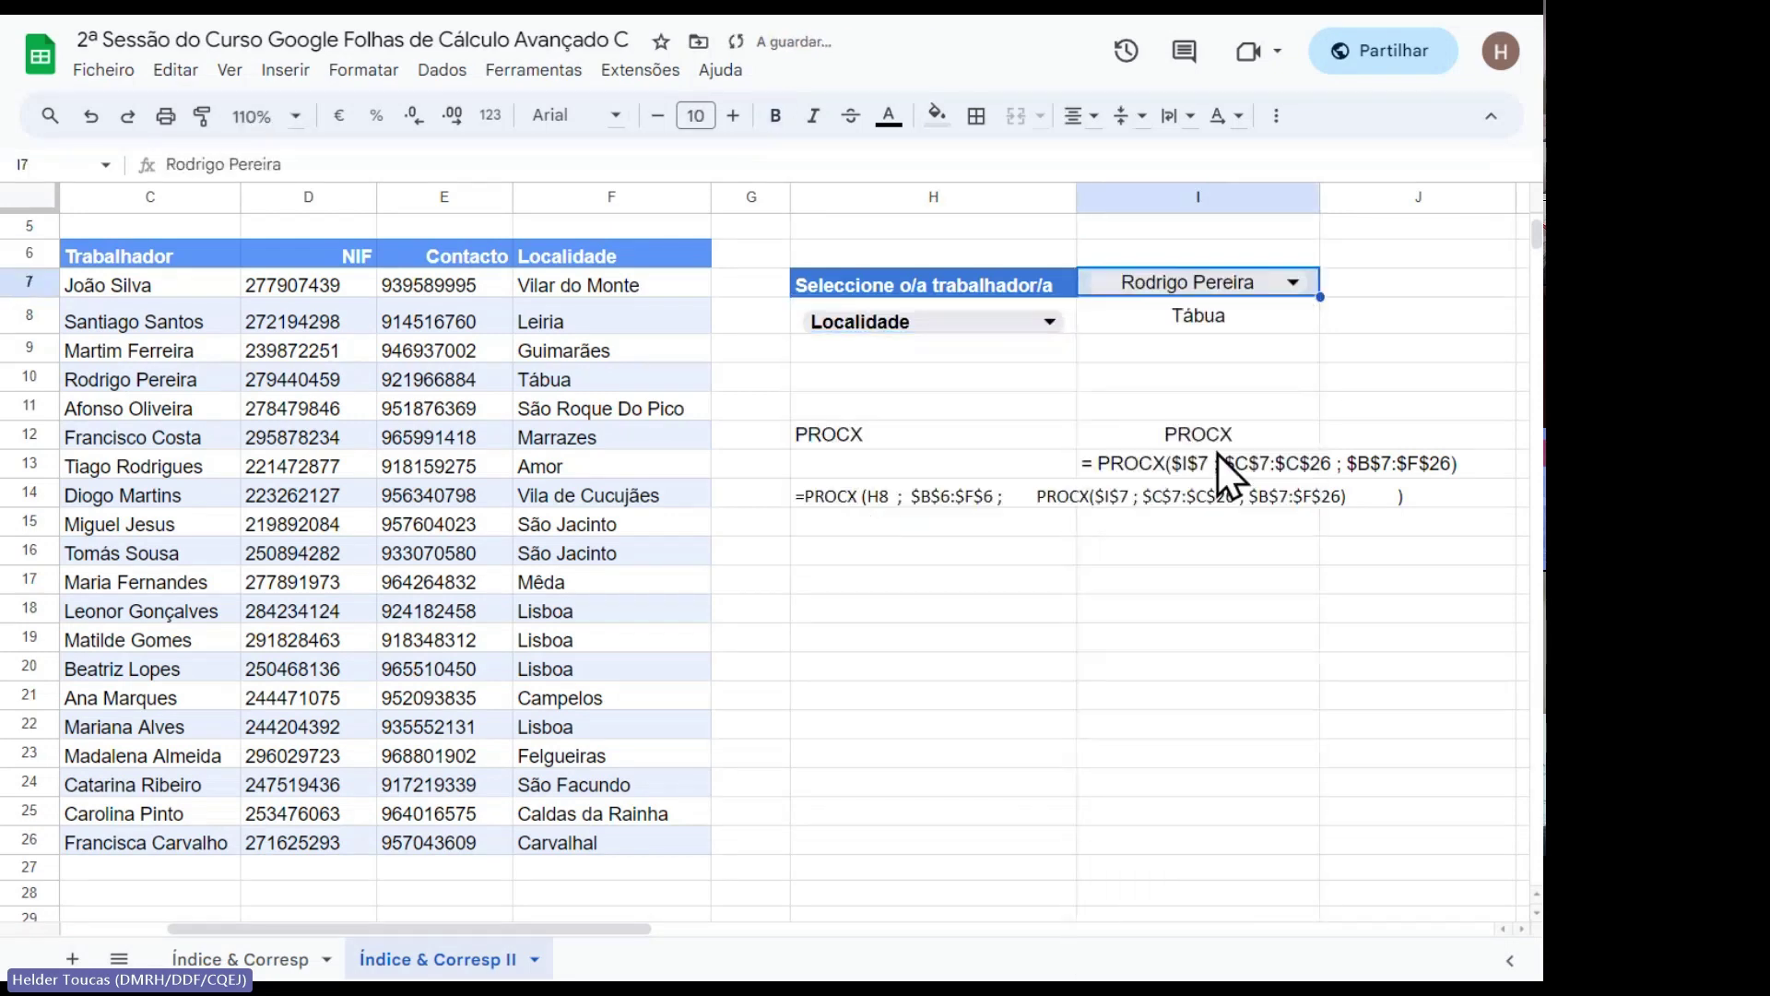
{"action": "left_click", "coordinate": [1423, 349]}
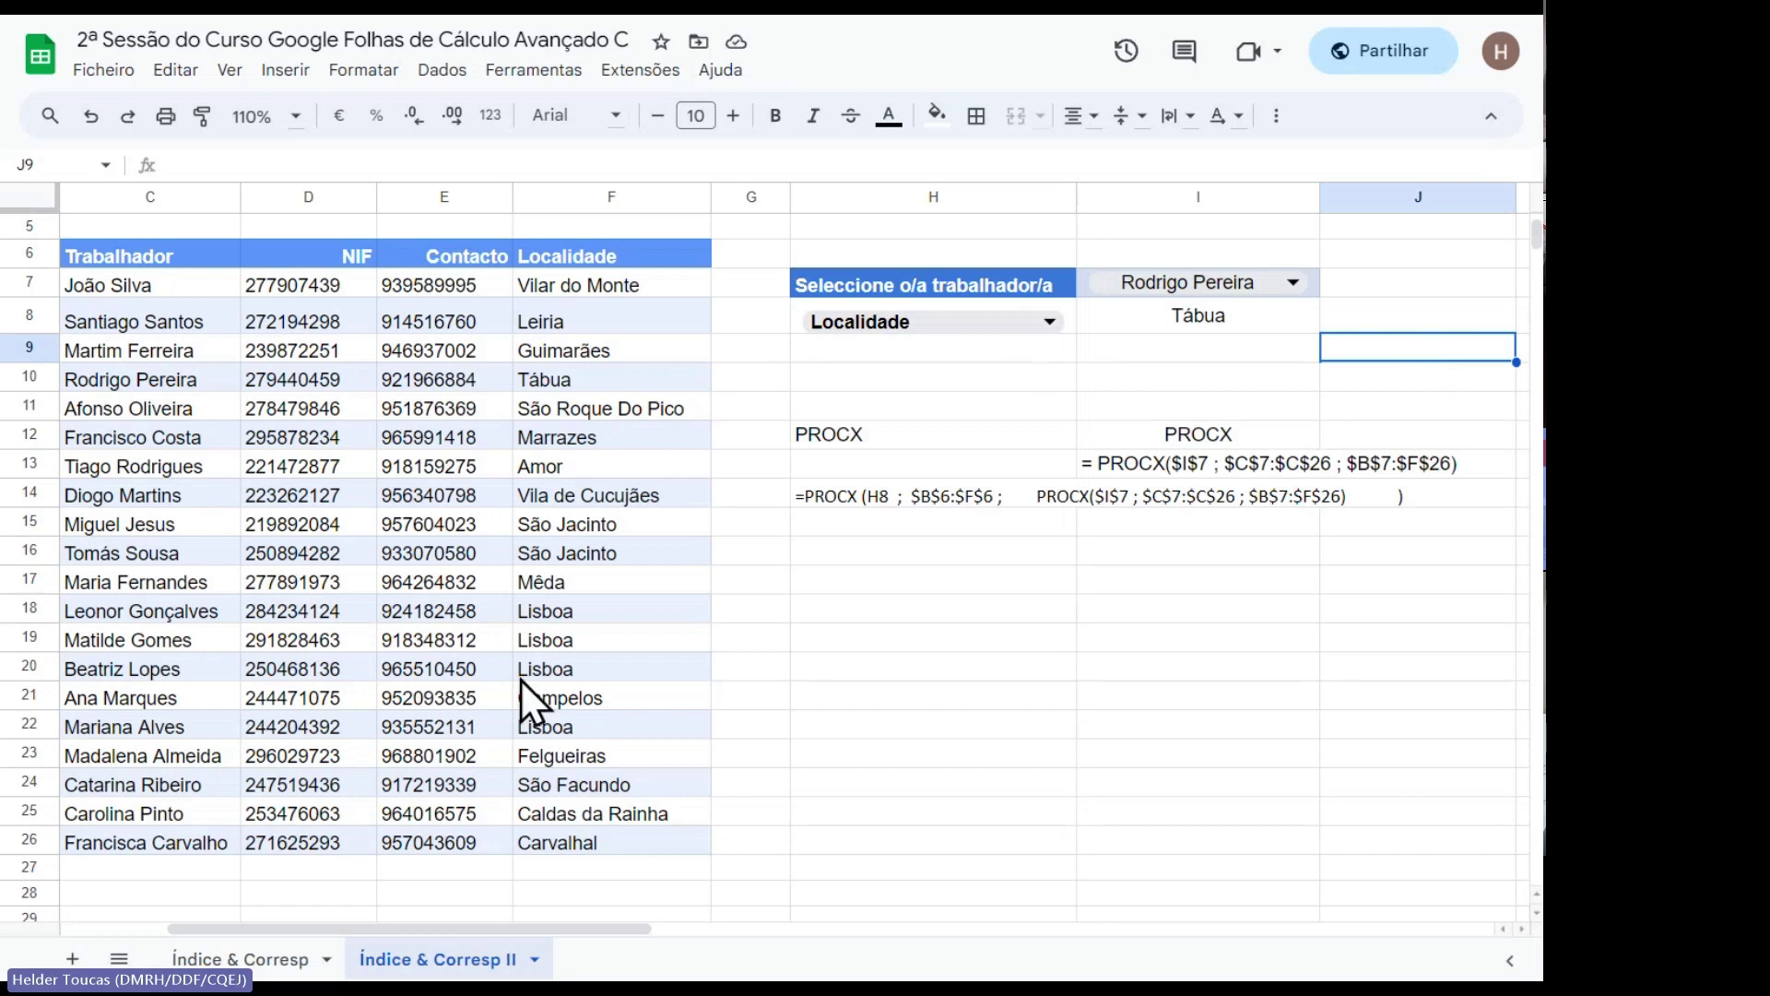
{"action": "left_click_drag", "start_coordinate": [538, 931], "coordinate": [338, 925]}
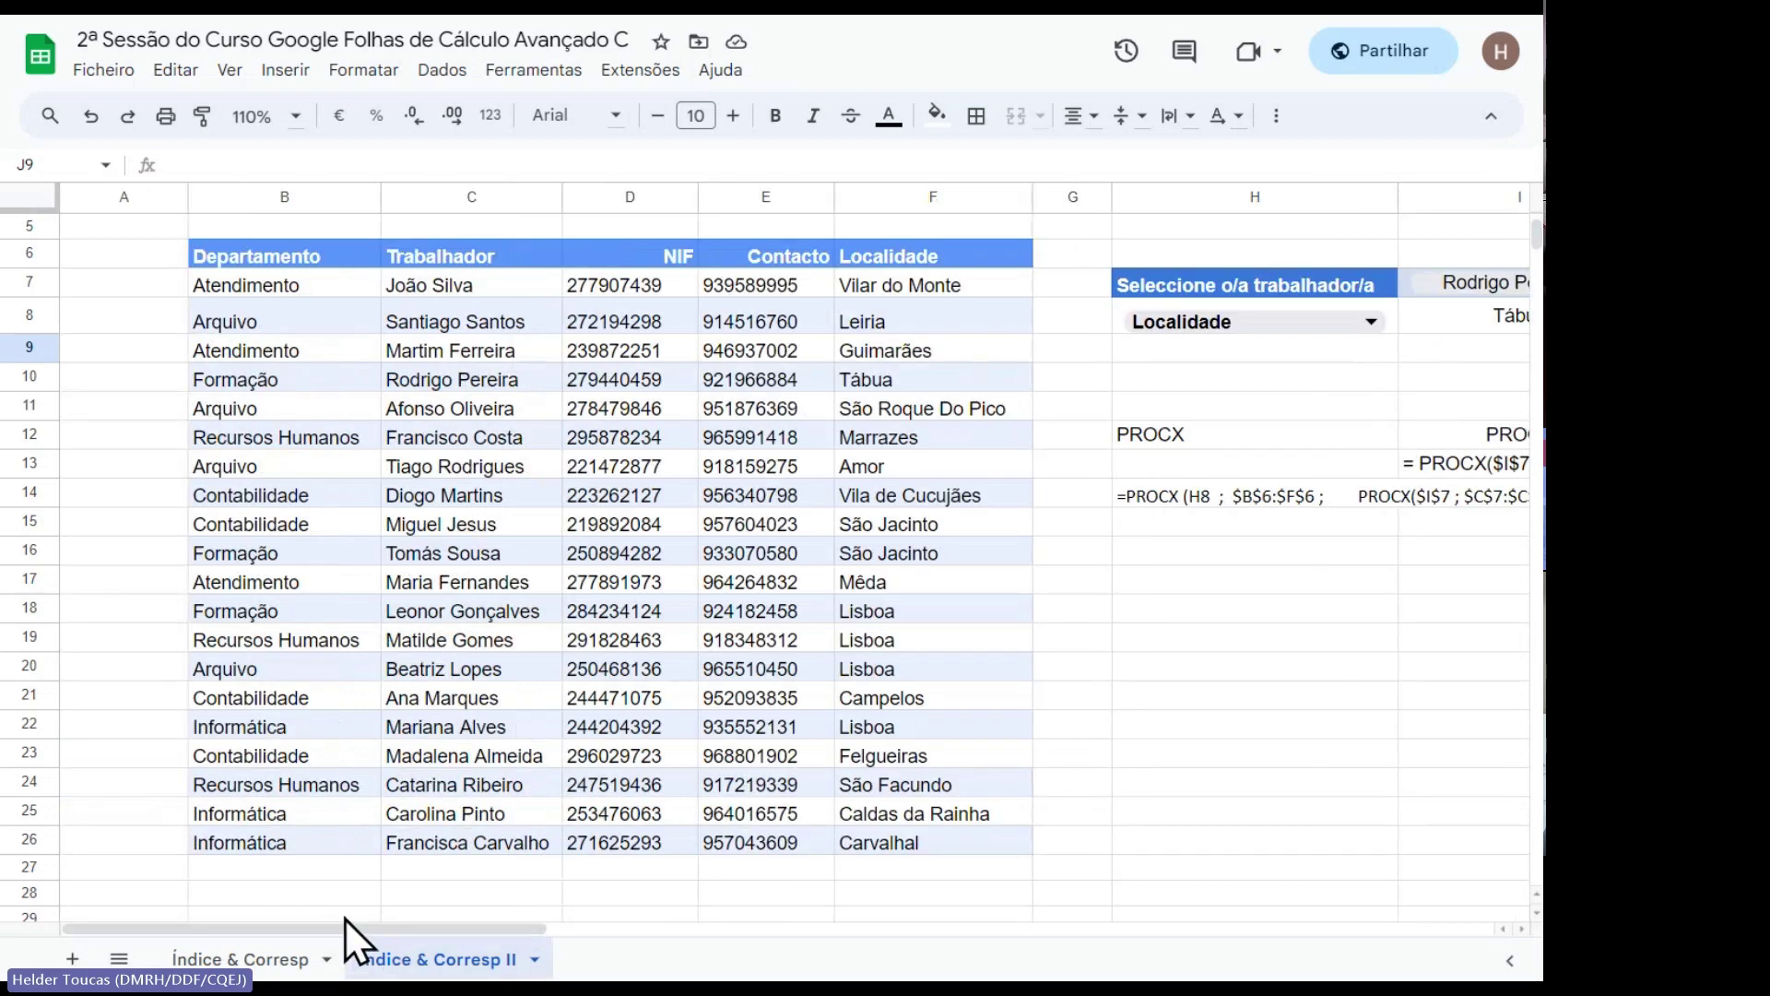
{"action": "scroll", "coordinate": [350, 911], "scroll_direction": "up", "scroll_amount": 2}
{"action": "left_click", "coordinate": [1267, 812]}
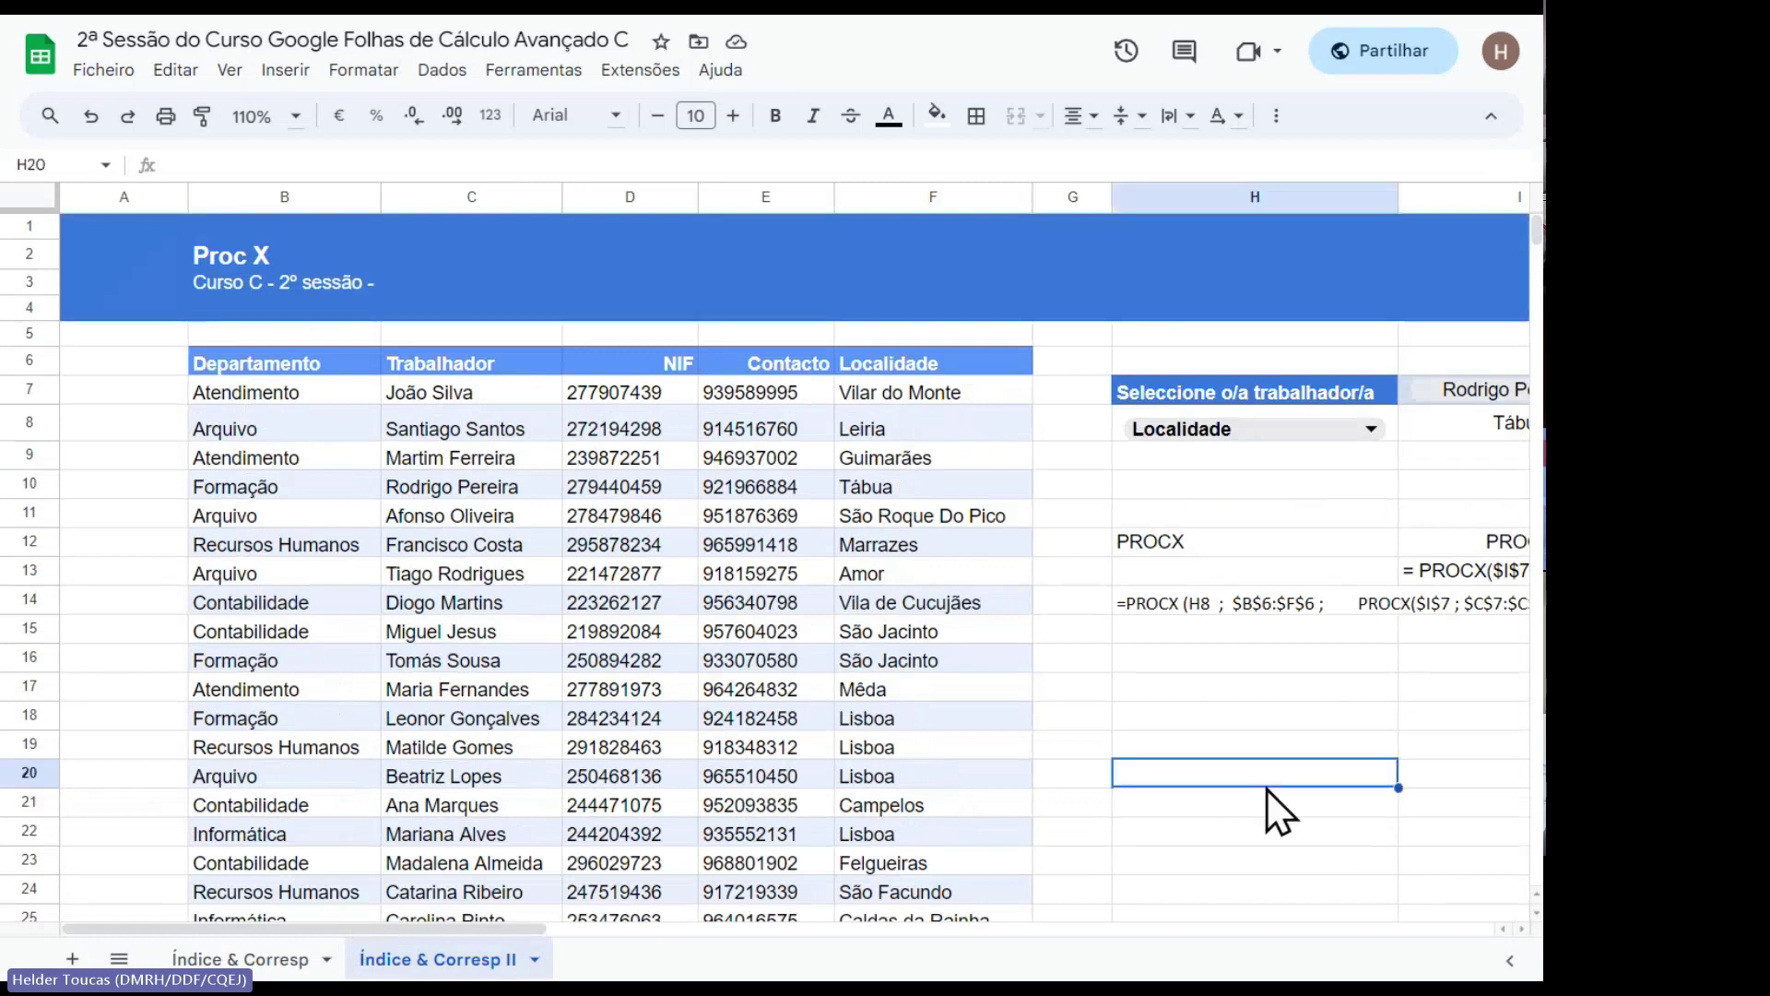